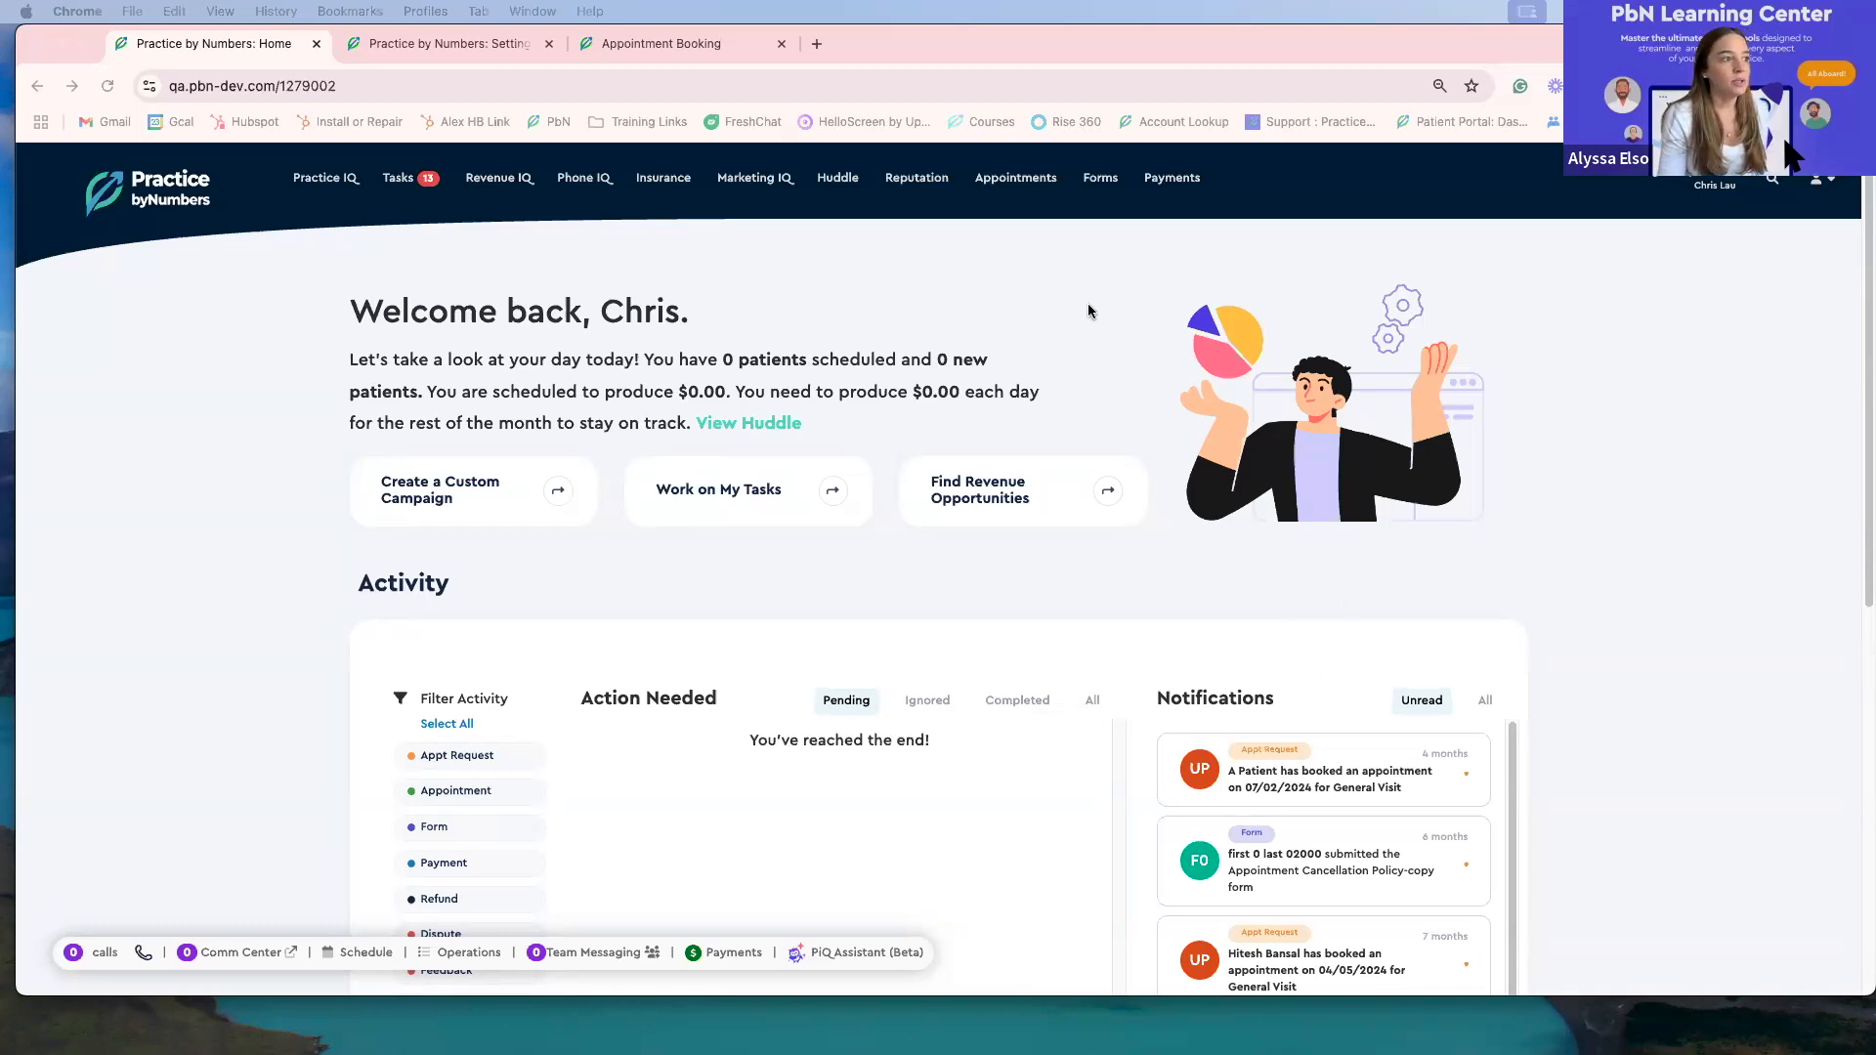
# Go to Appointments to show the empty Online Appointment Booking list.
pyautogui.click(1024, 186)
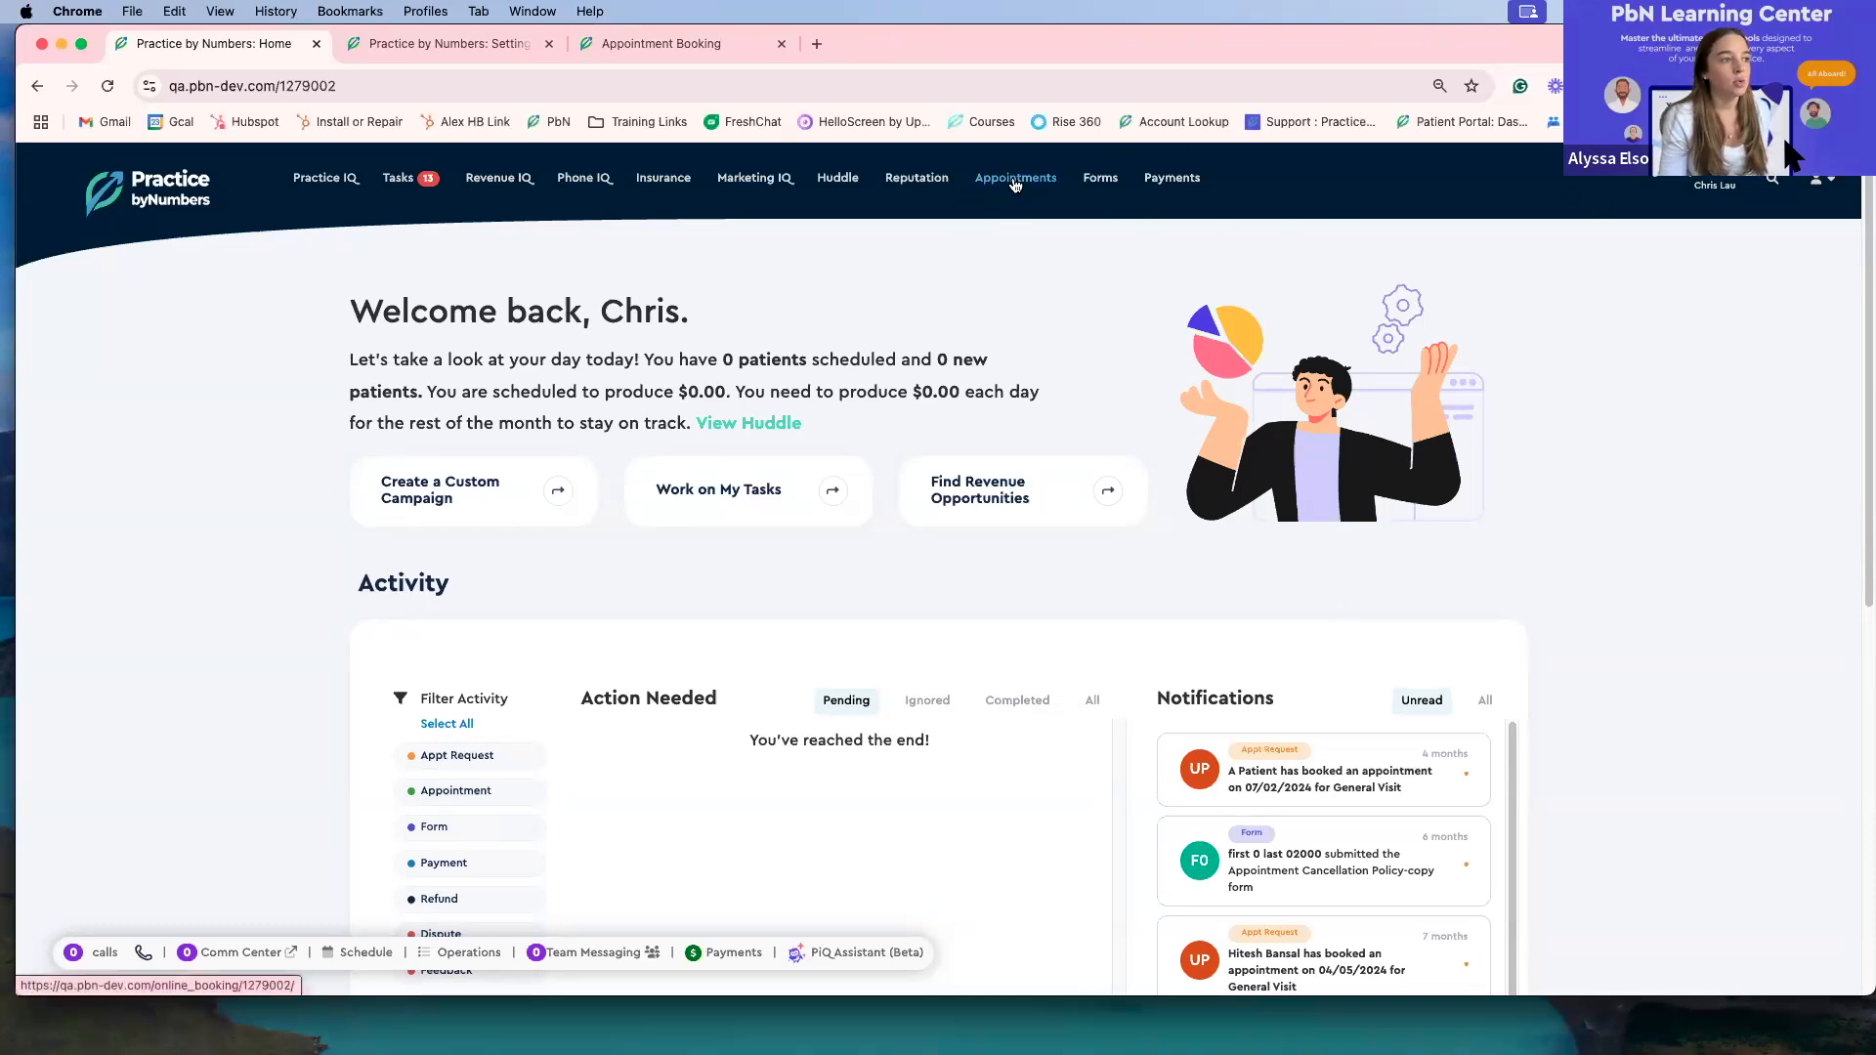
pyautogui.click(1009, 188)
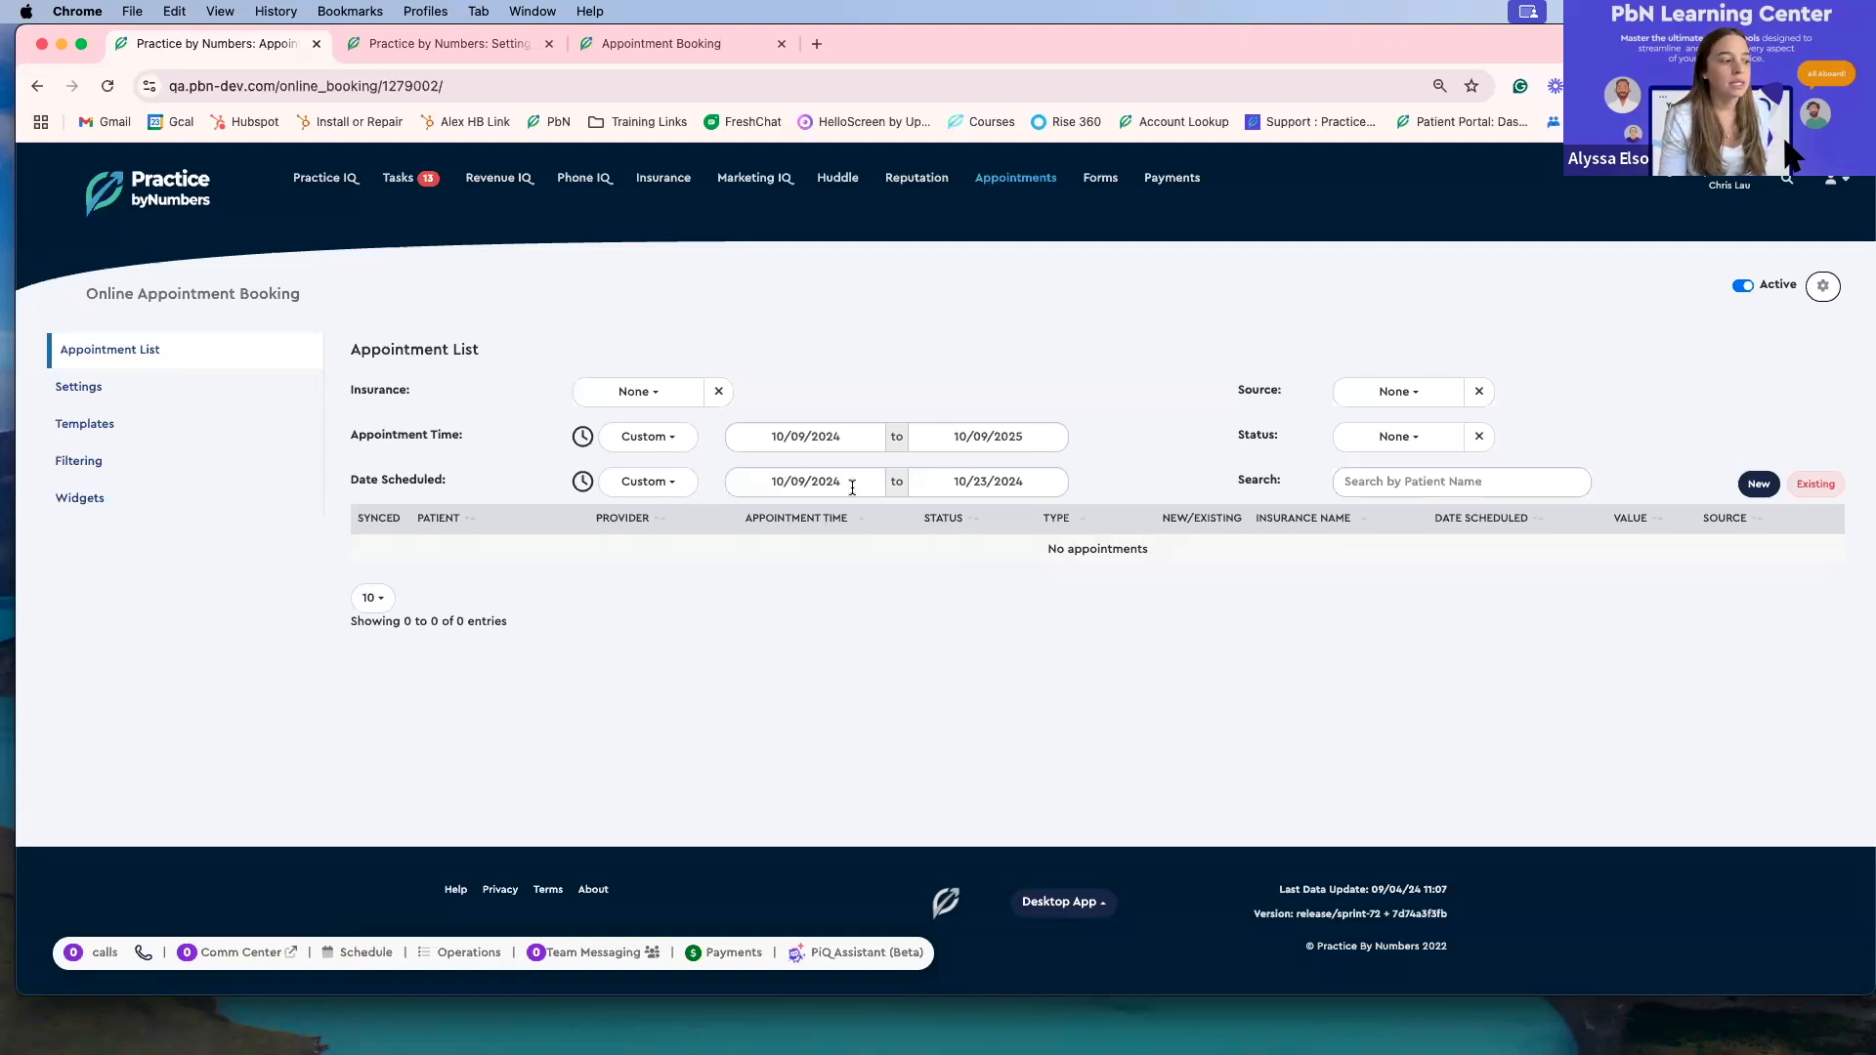
pyautogui.click(1414, 392)
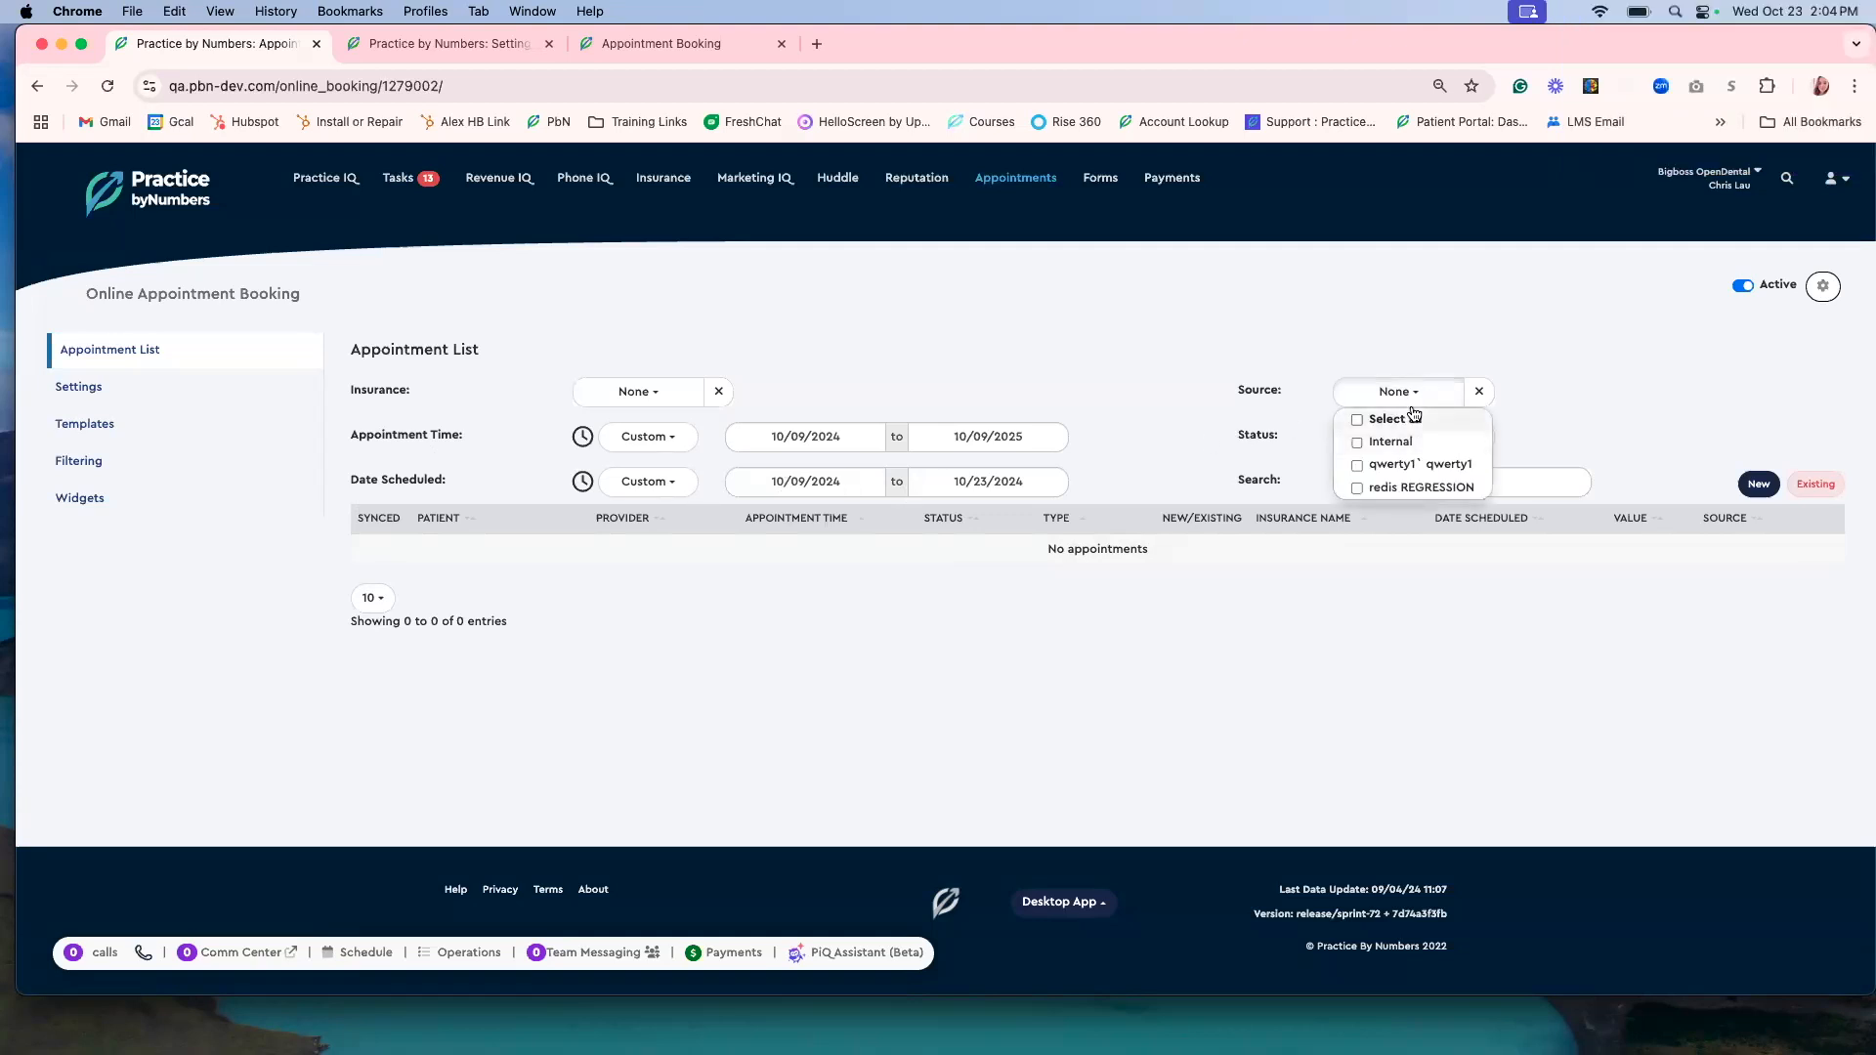
pyautogui.click(1408, 437)
pyautogui.click(1422, 439)
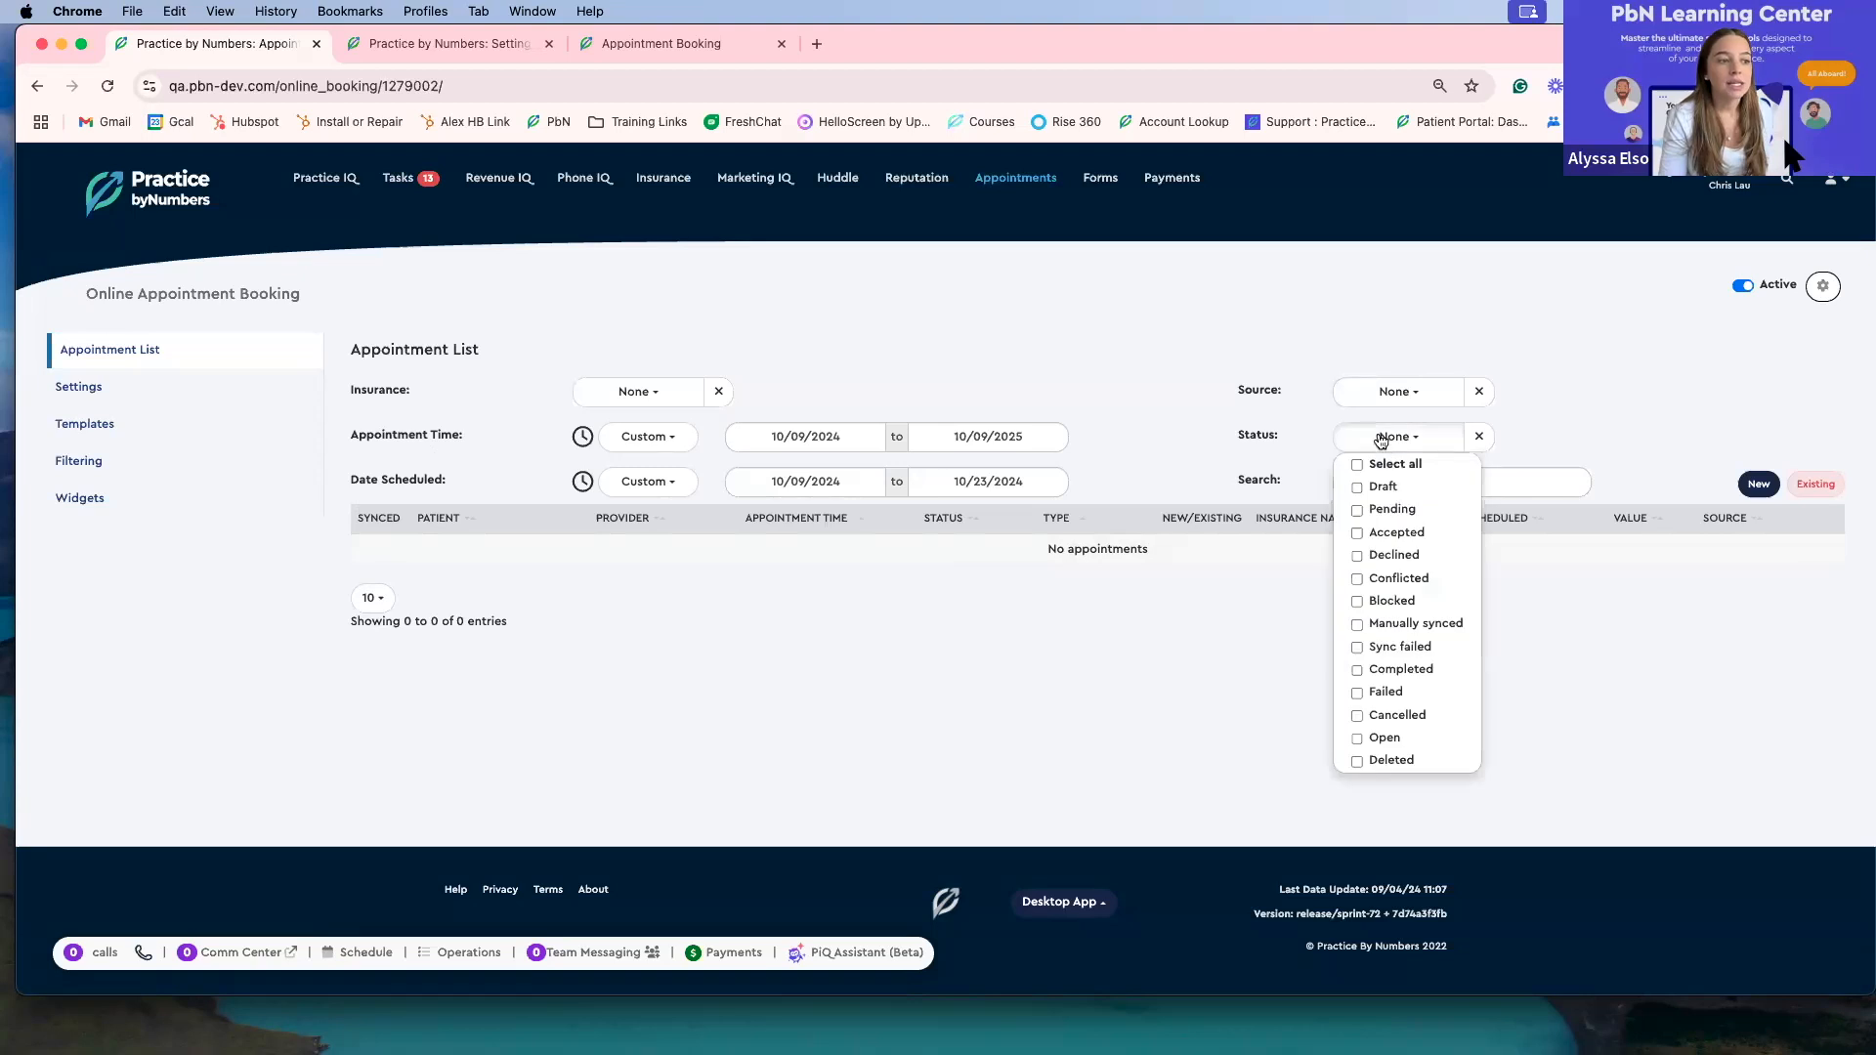
pyautogui.click(1505, 482)
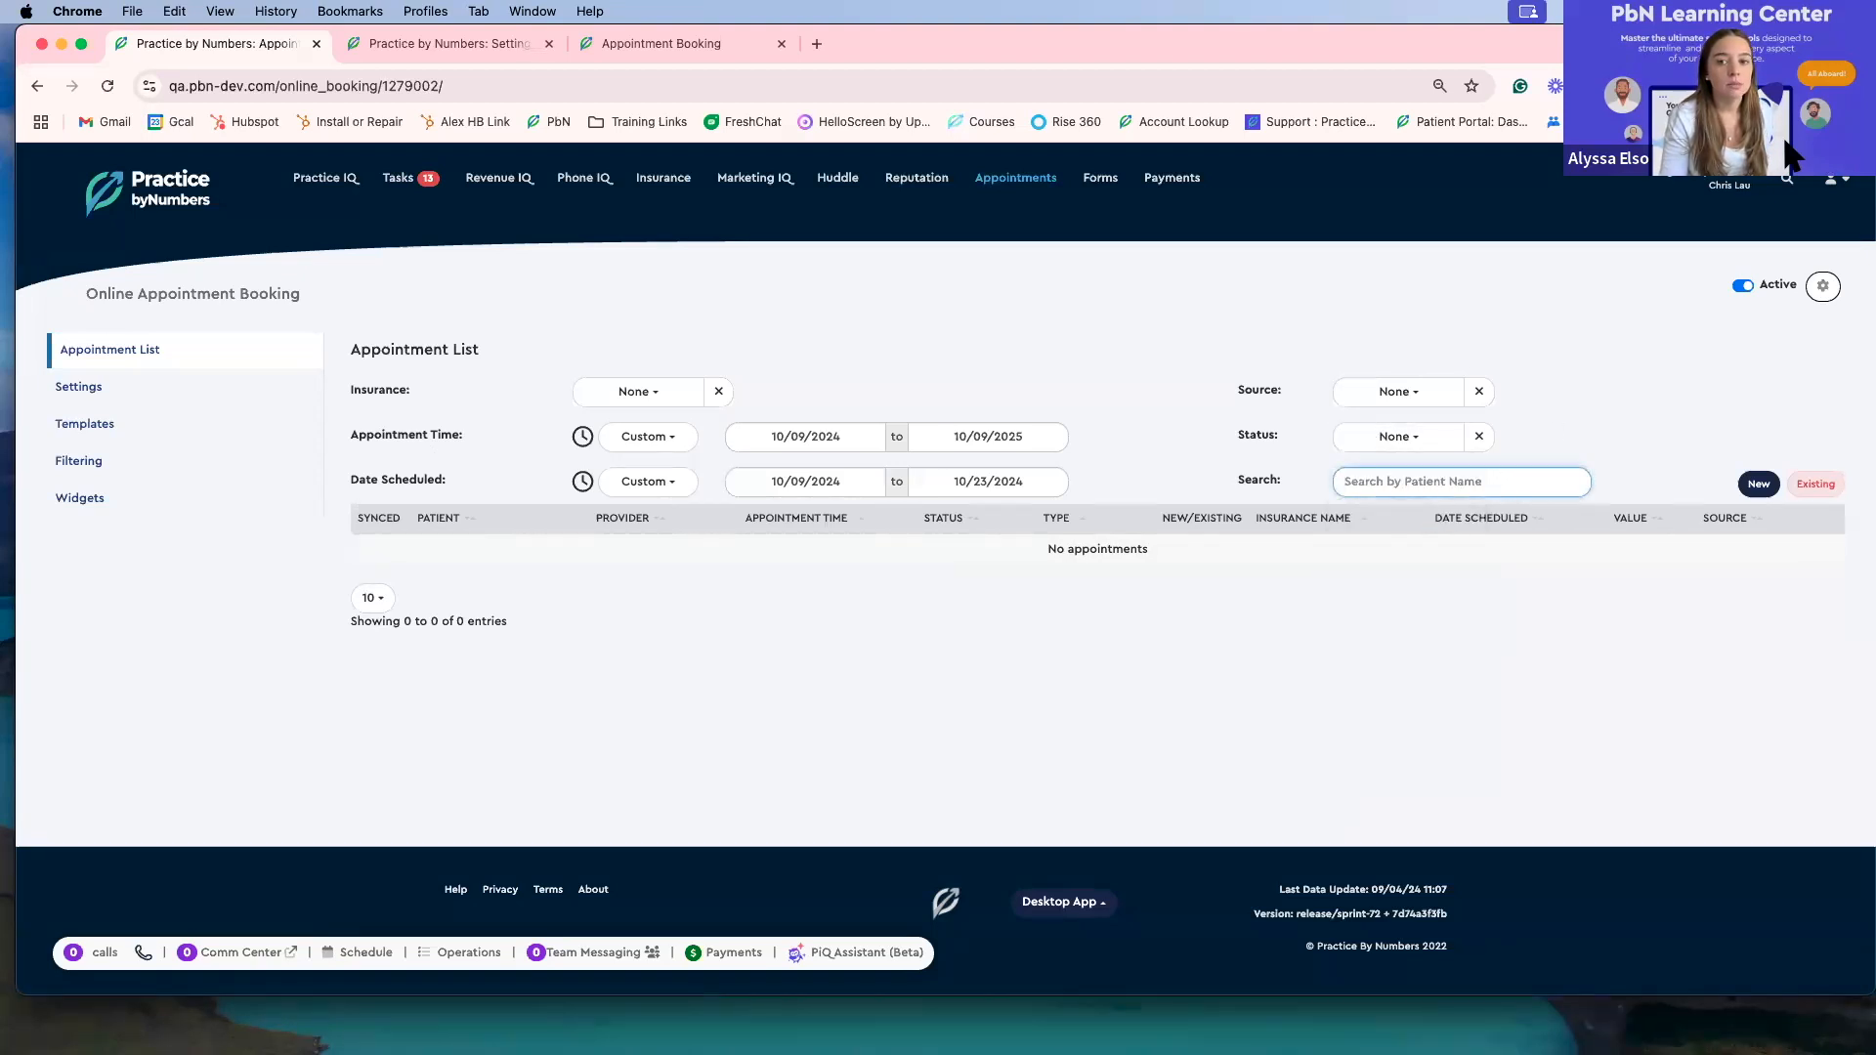
pyautogui.click(1785, 142)
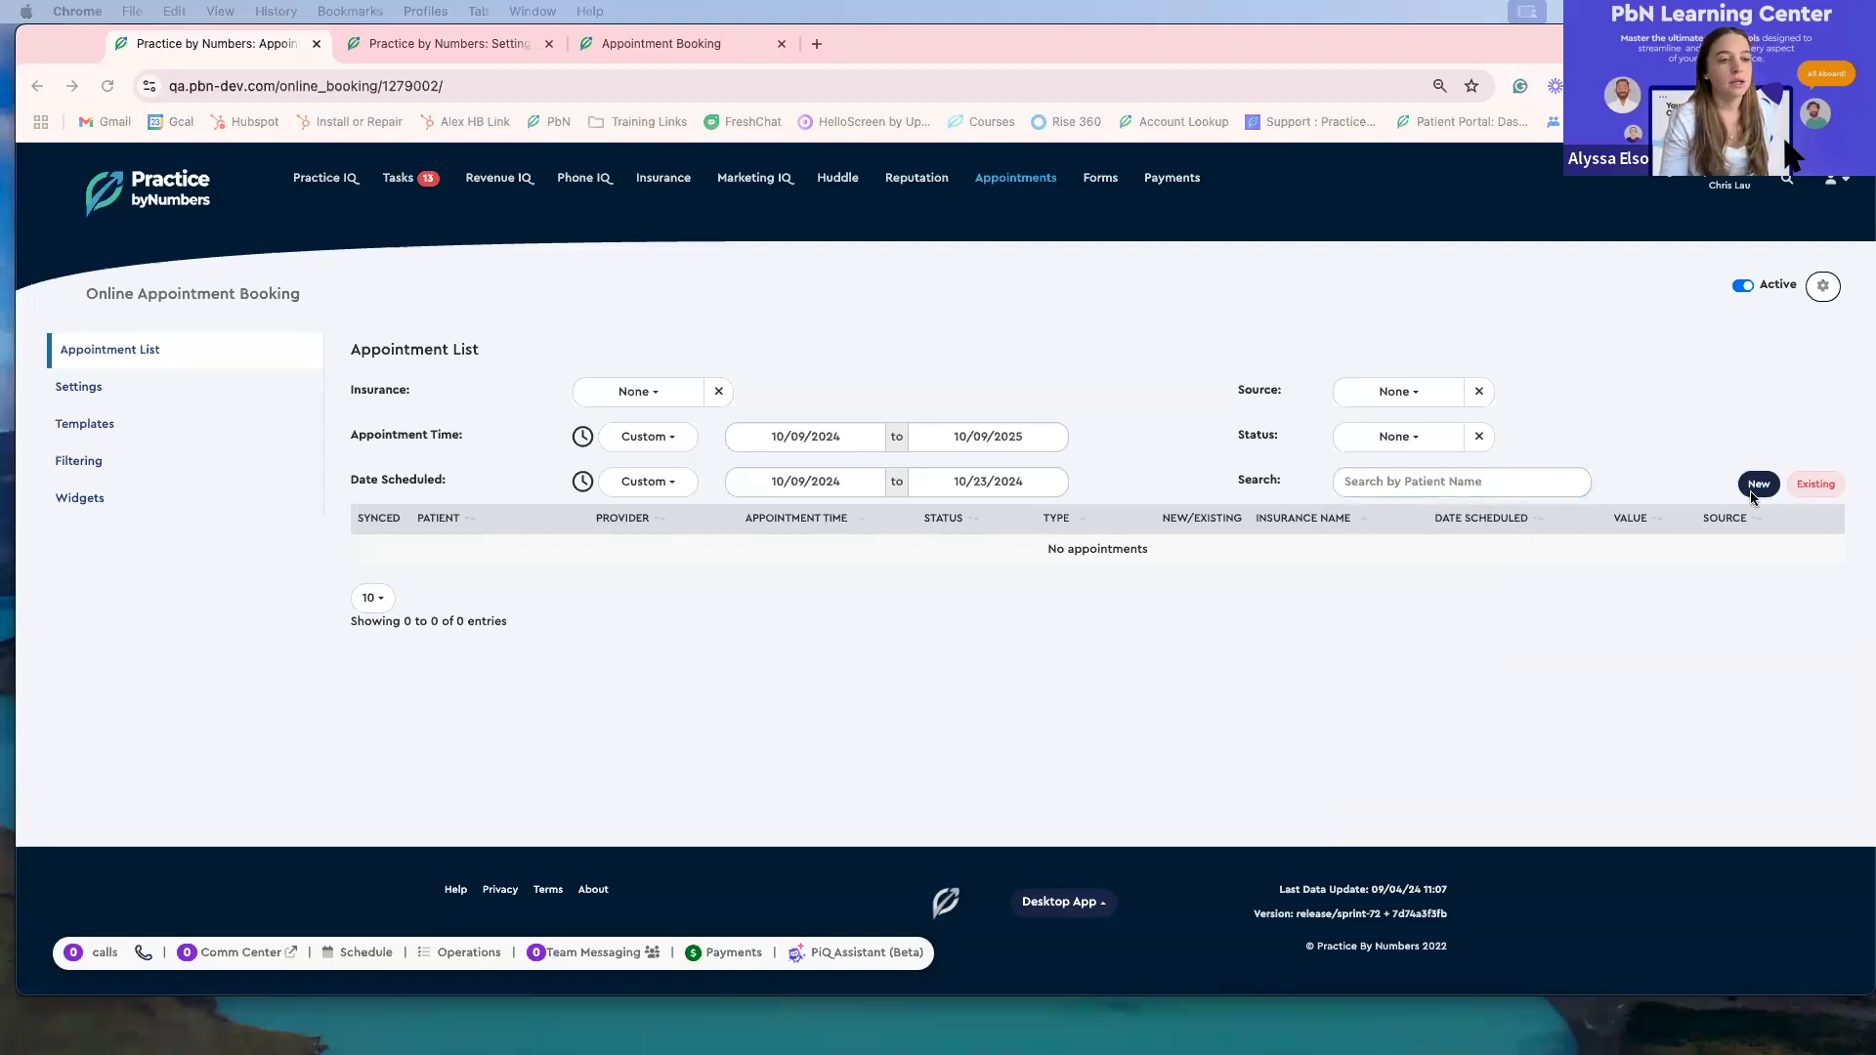
pyautogui.click(1820, 485)
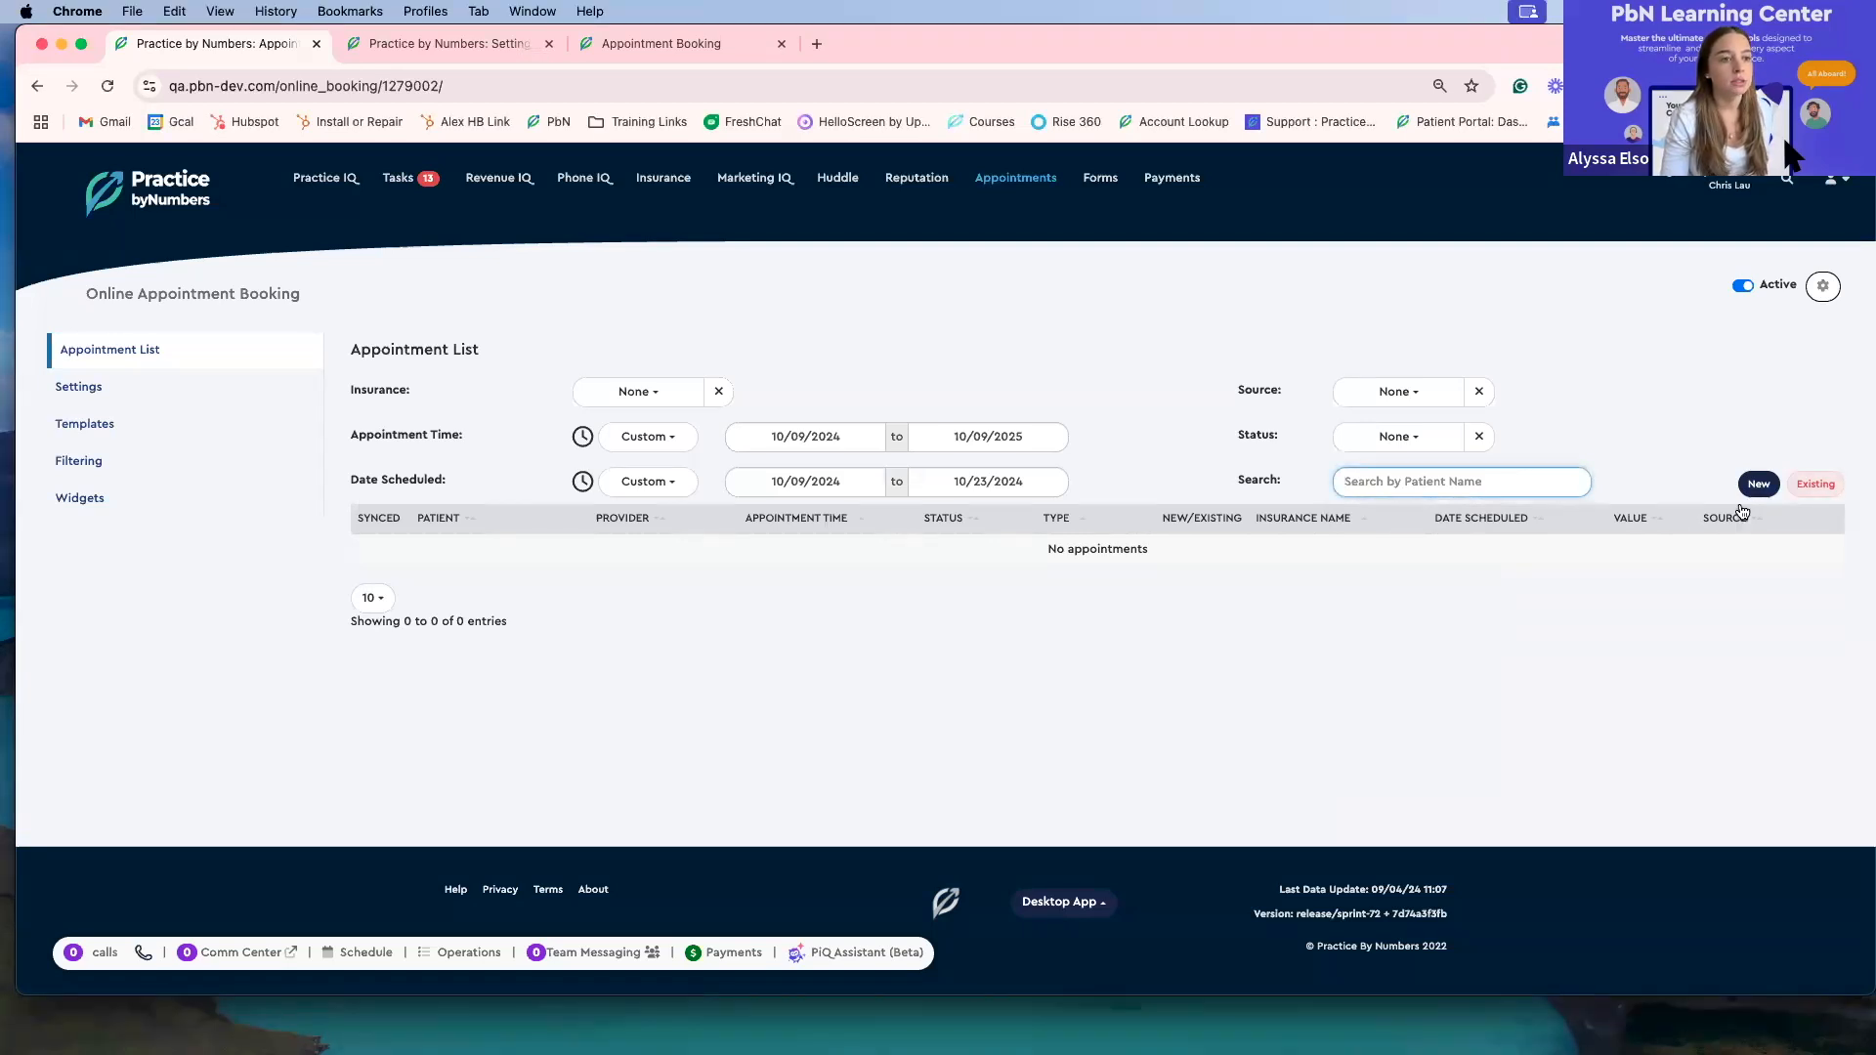
pyautogui.click(615, 395)
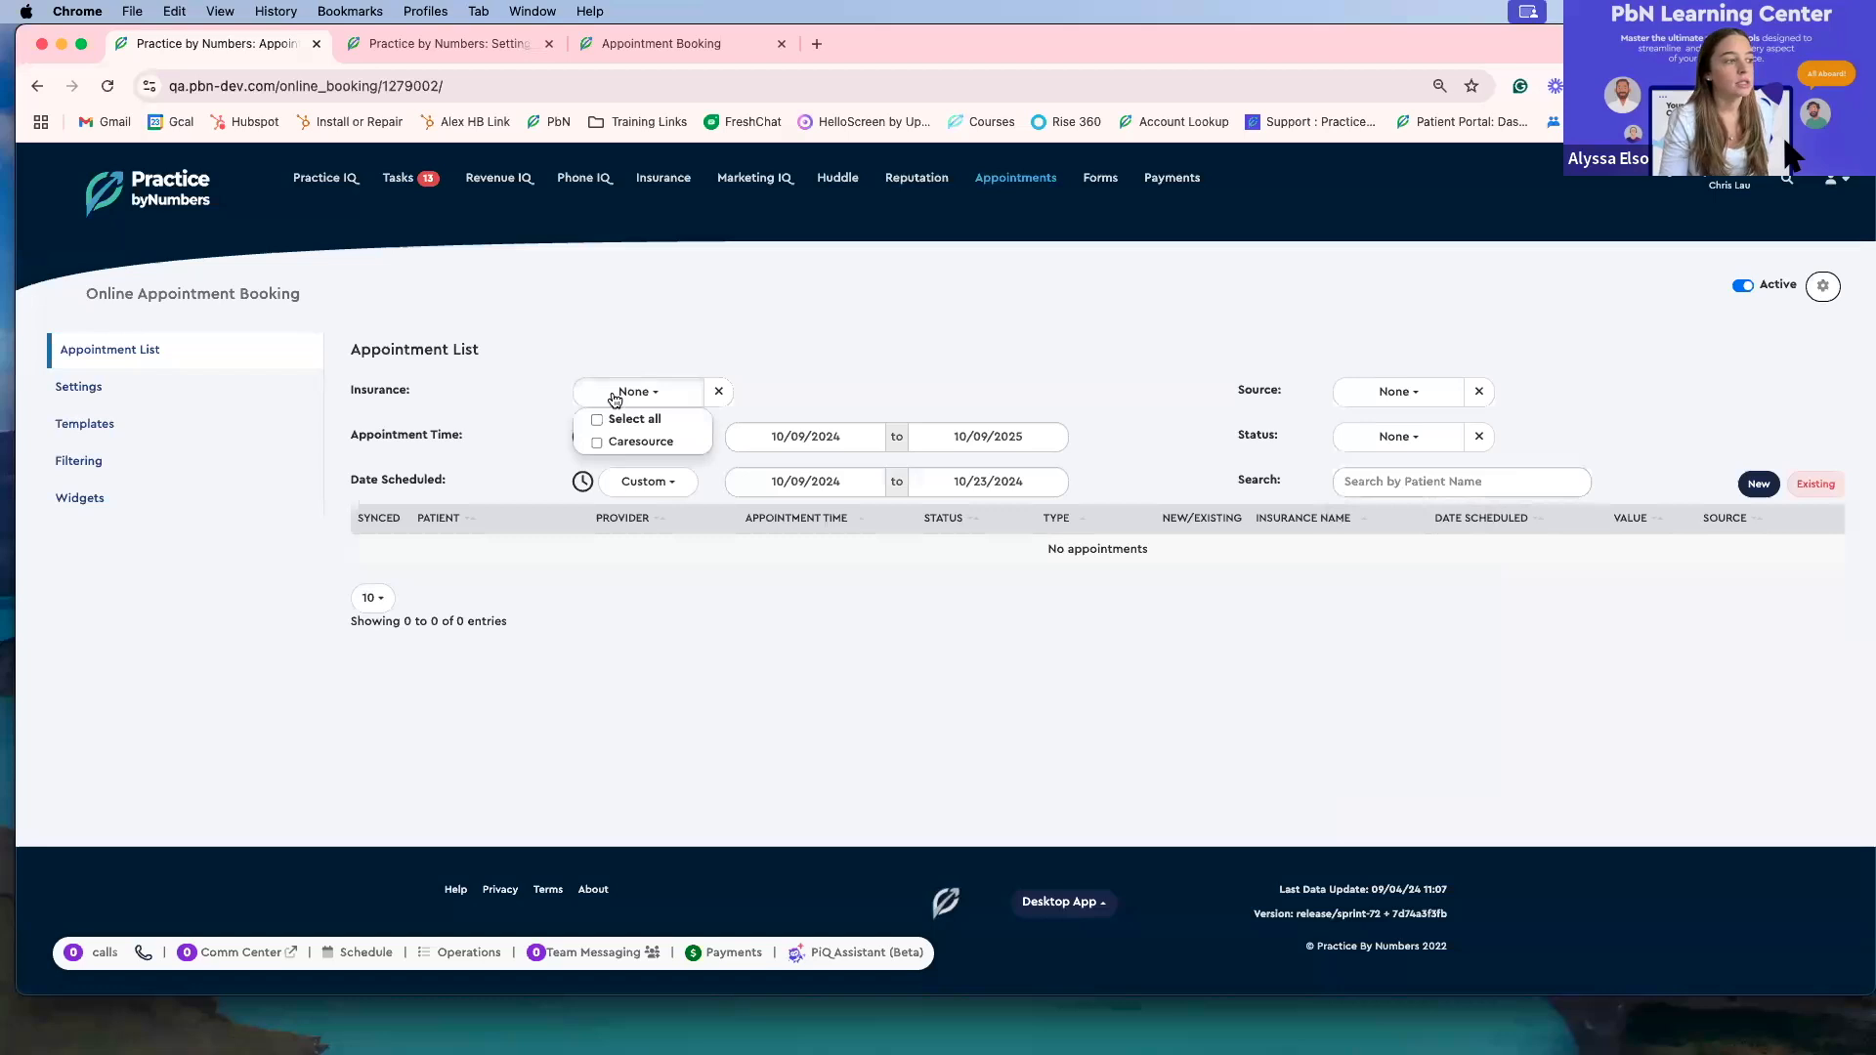
pyautogui.click(615, 395)
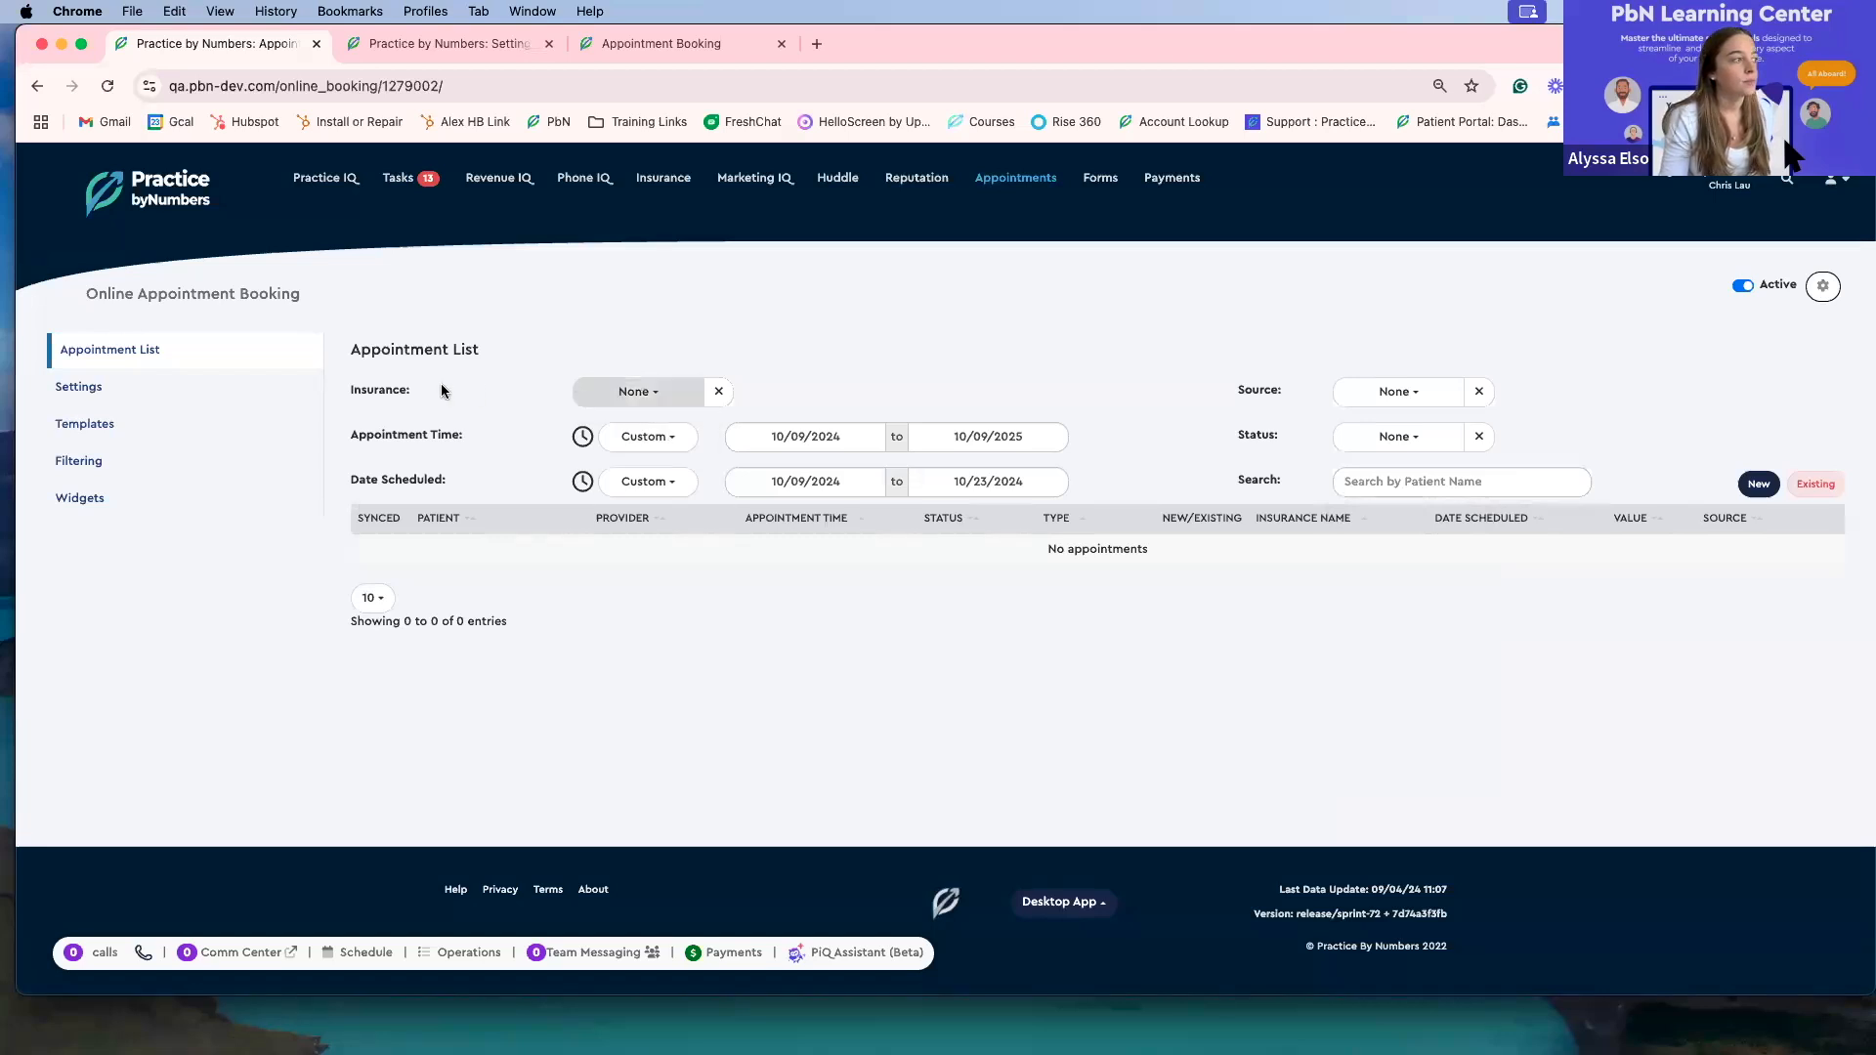
# Look through the online booking Settings, then switch to the tab with the practice's main Settings page.
pyautogui.click(171, 390)
pyautogui.scroll(-1, 792, 449)
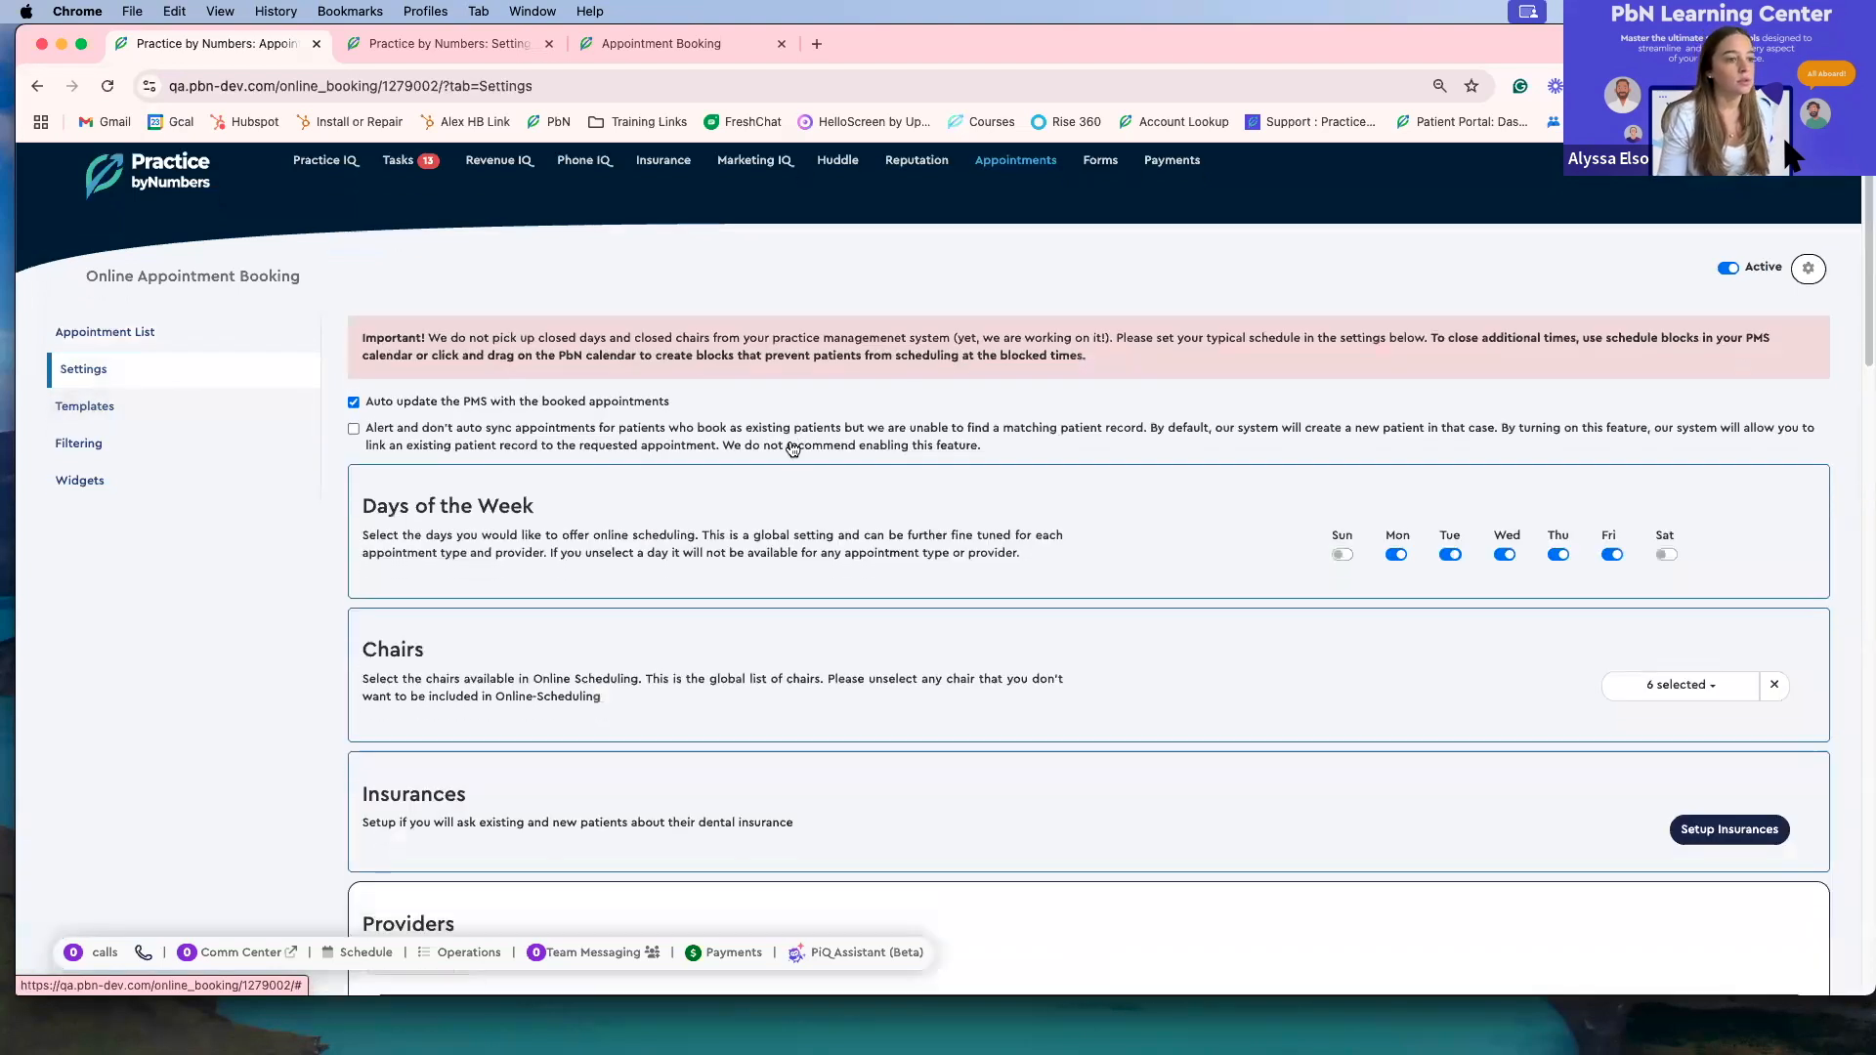
pyautogui.scroll(-2, 789, 466)
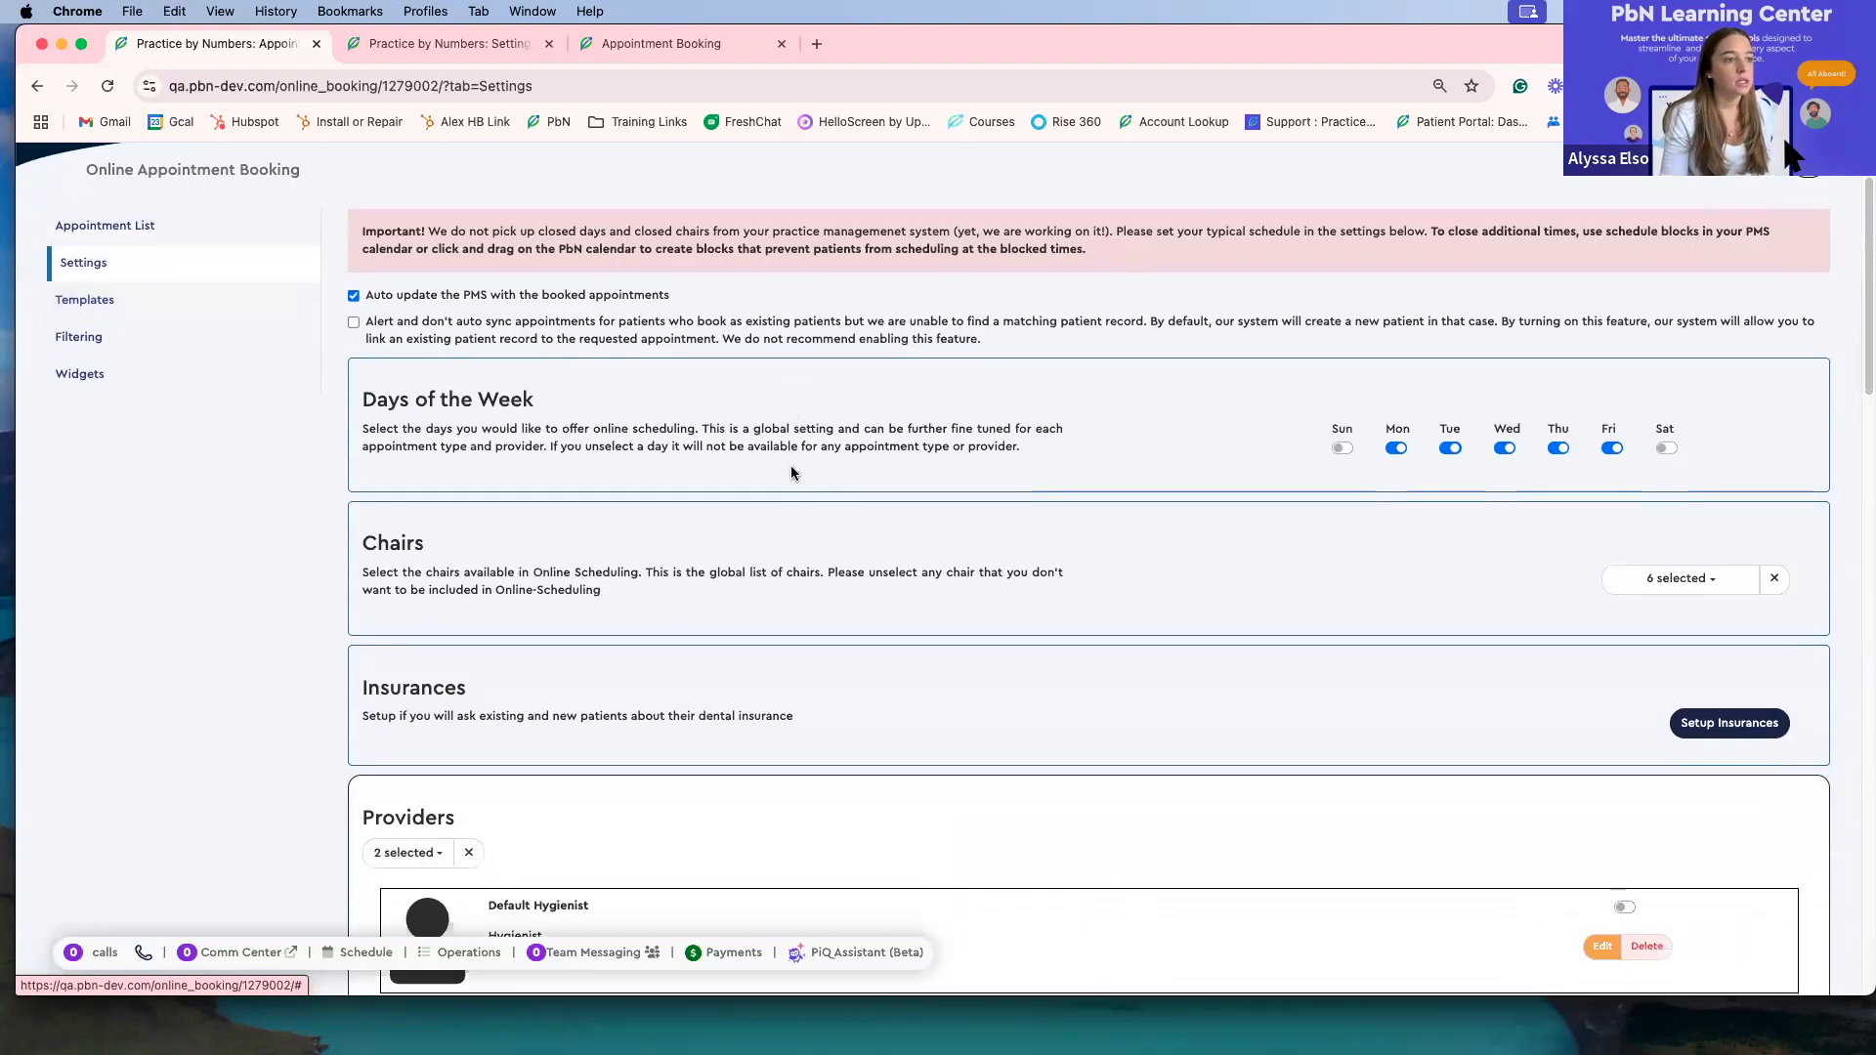
pyautogui.scroll(1, 812, 476)
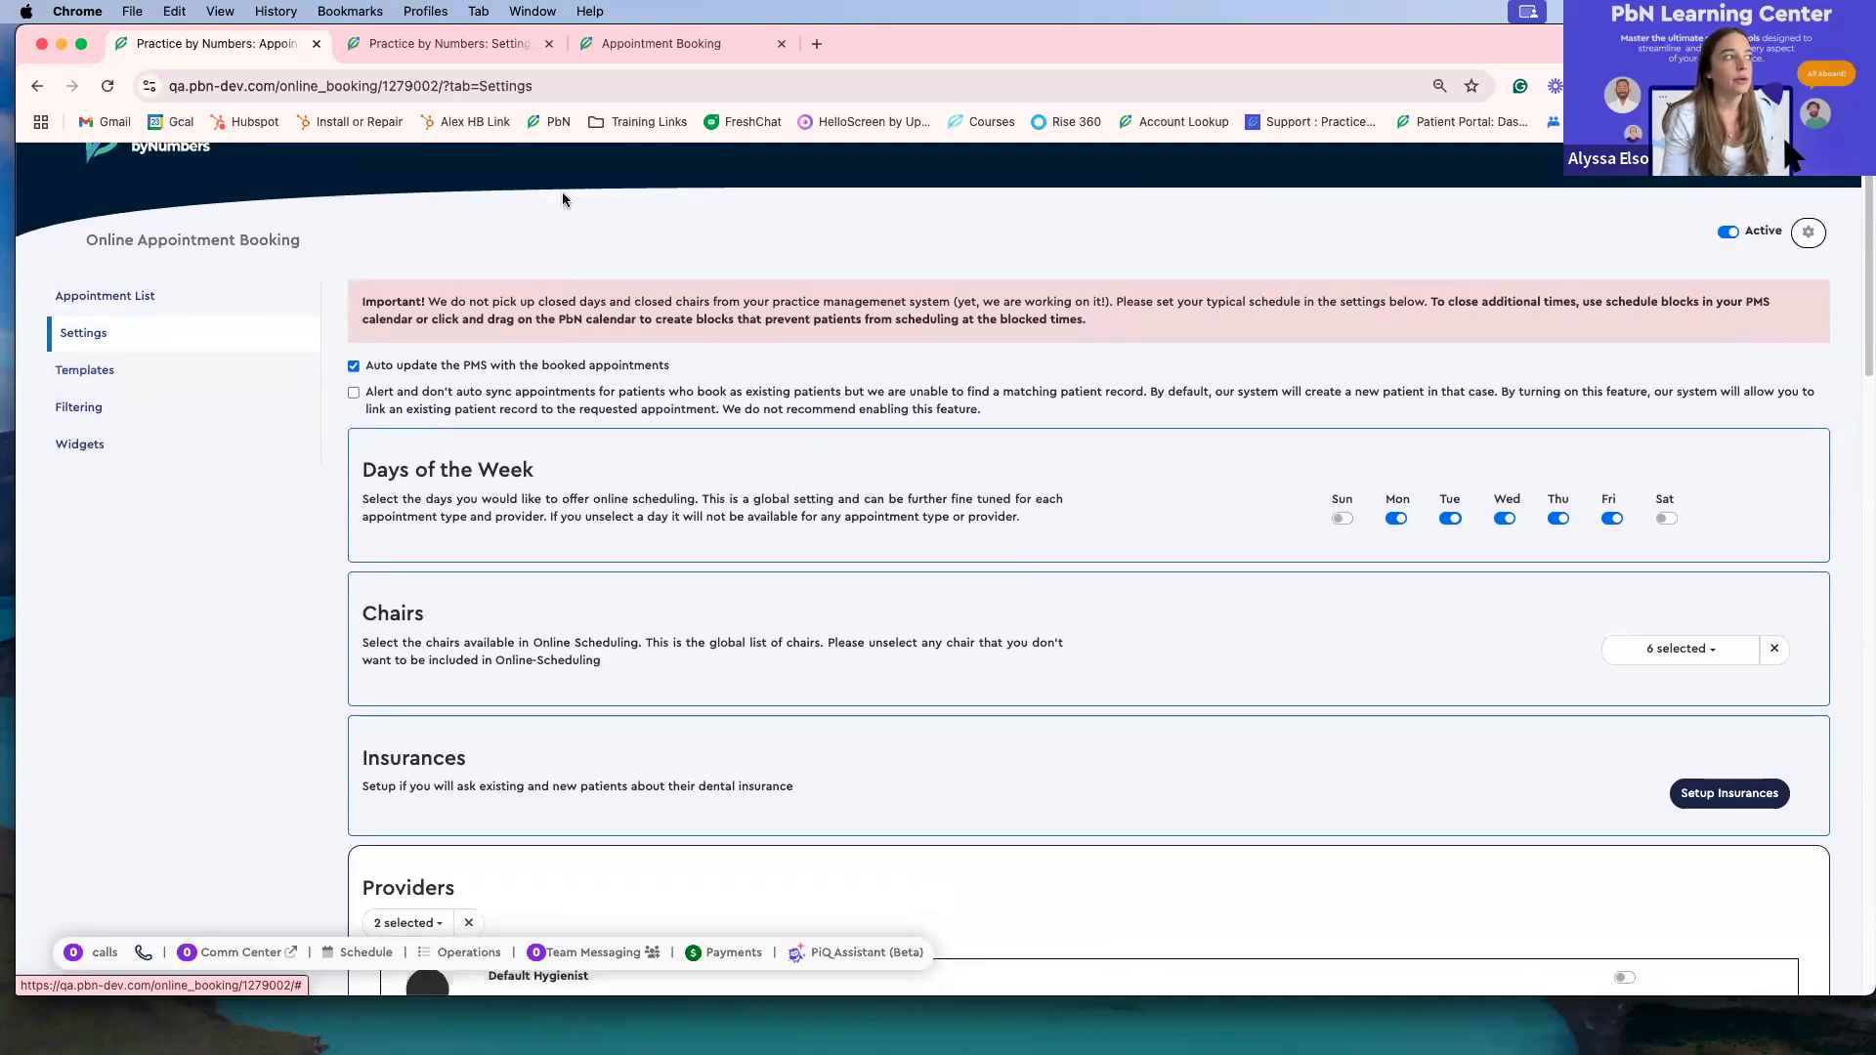
pyautogui.click(483, 49)
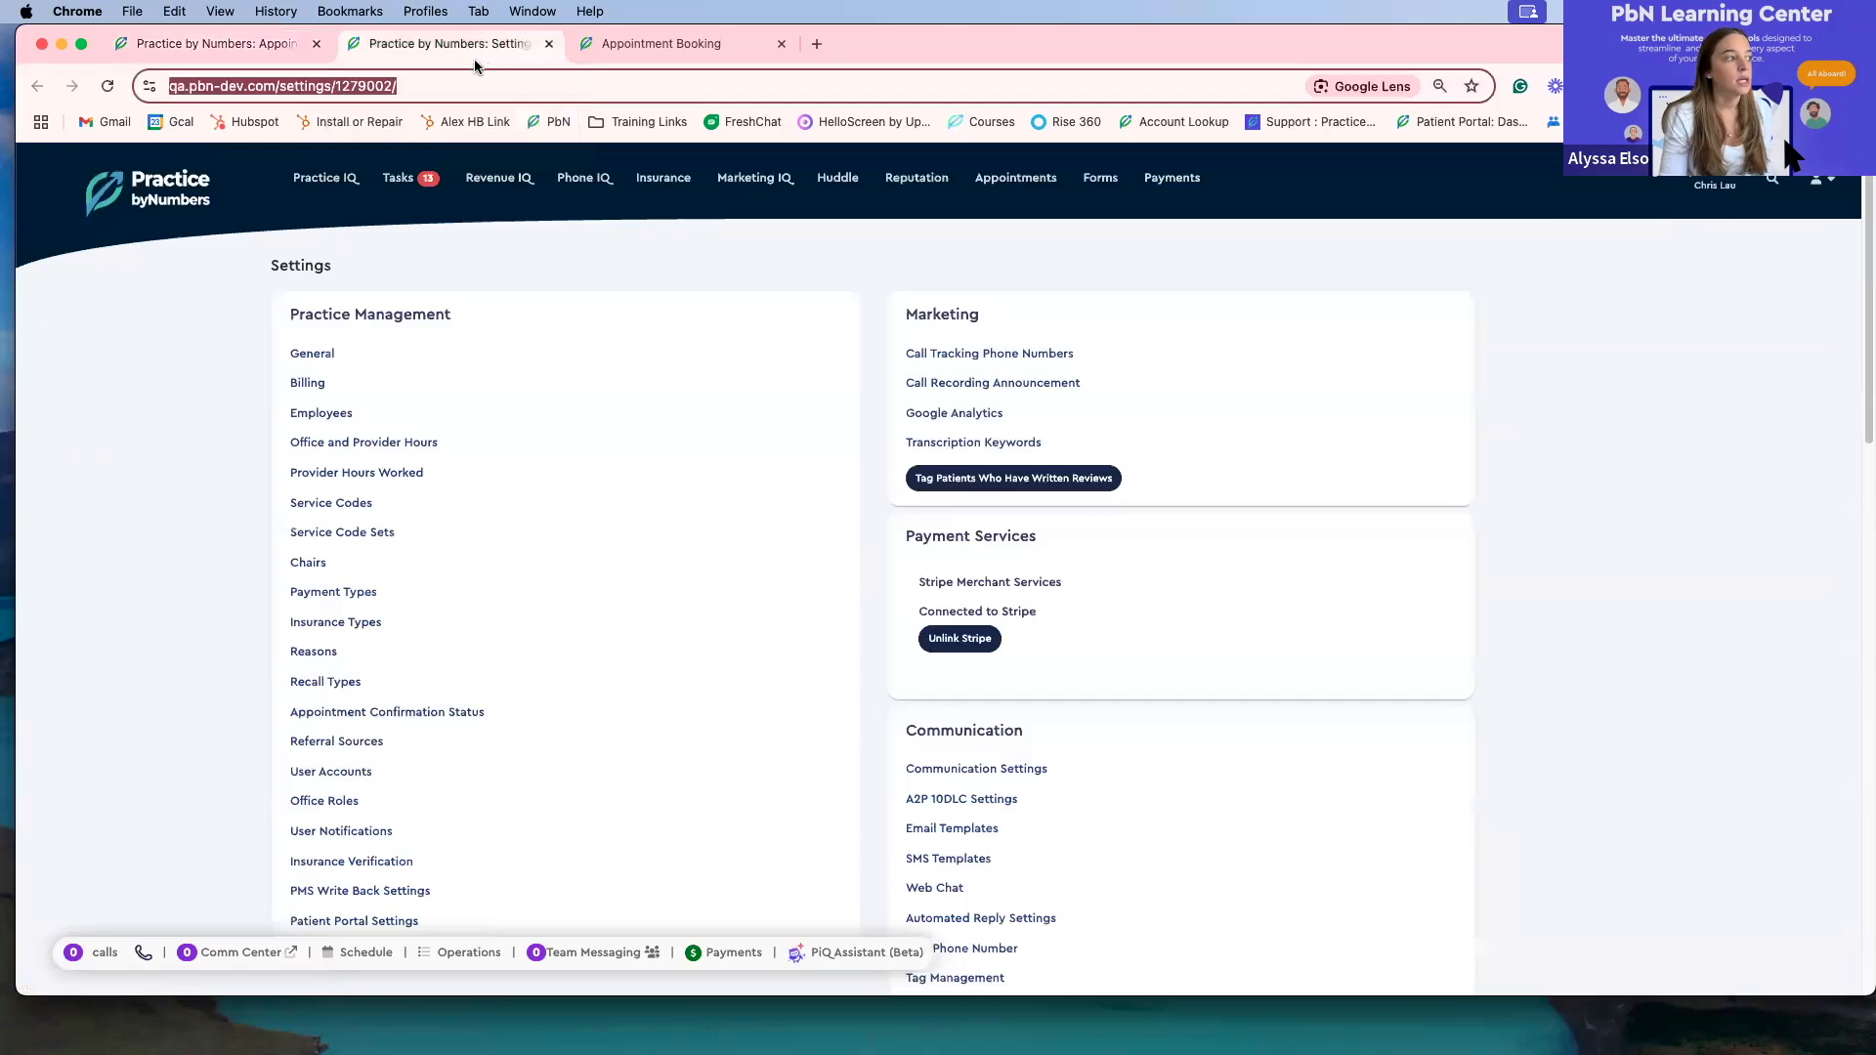
# Set Monday office hours to 08:00 AM–05:00 AM with lunch 01:00 PM–02:00 AM.
pyautogui.click(356, 447)
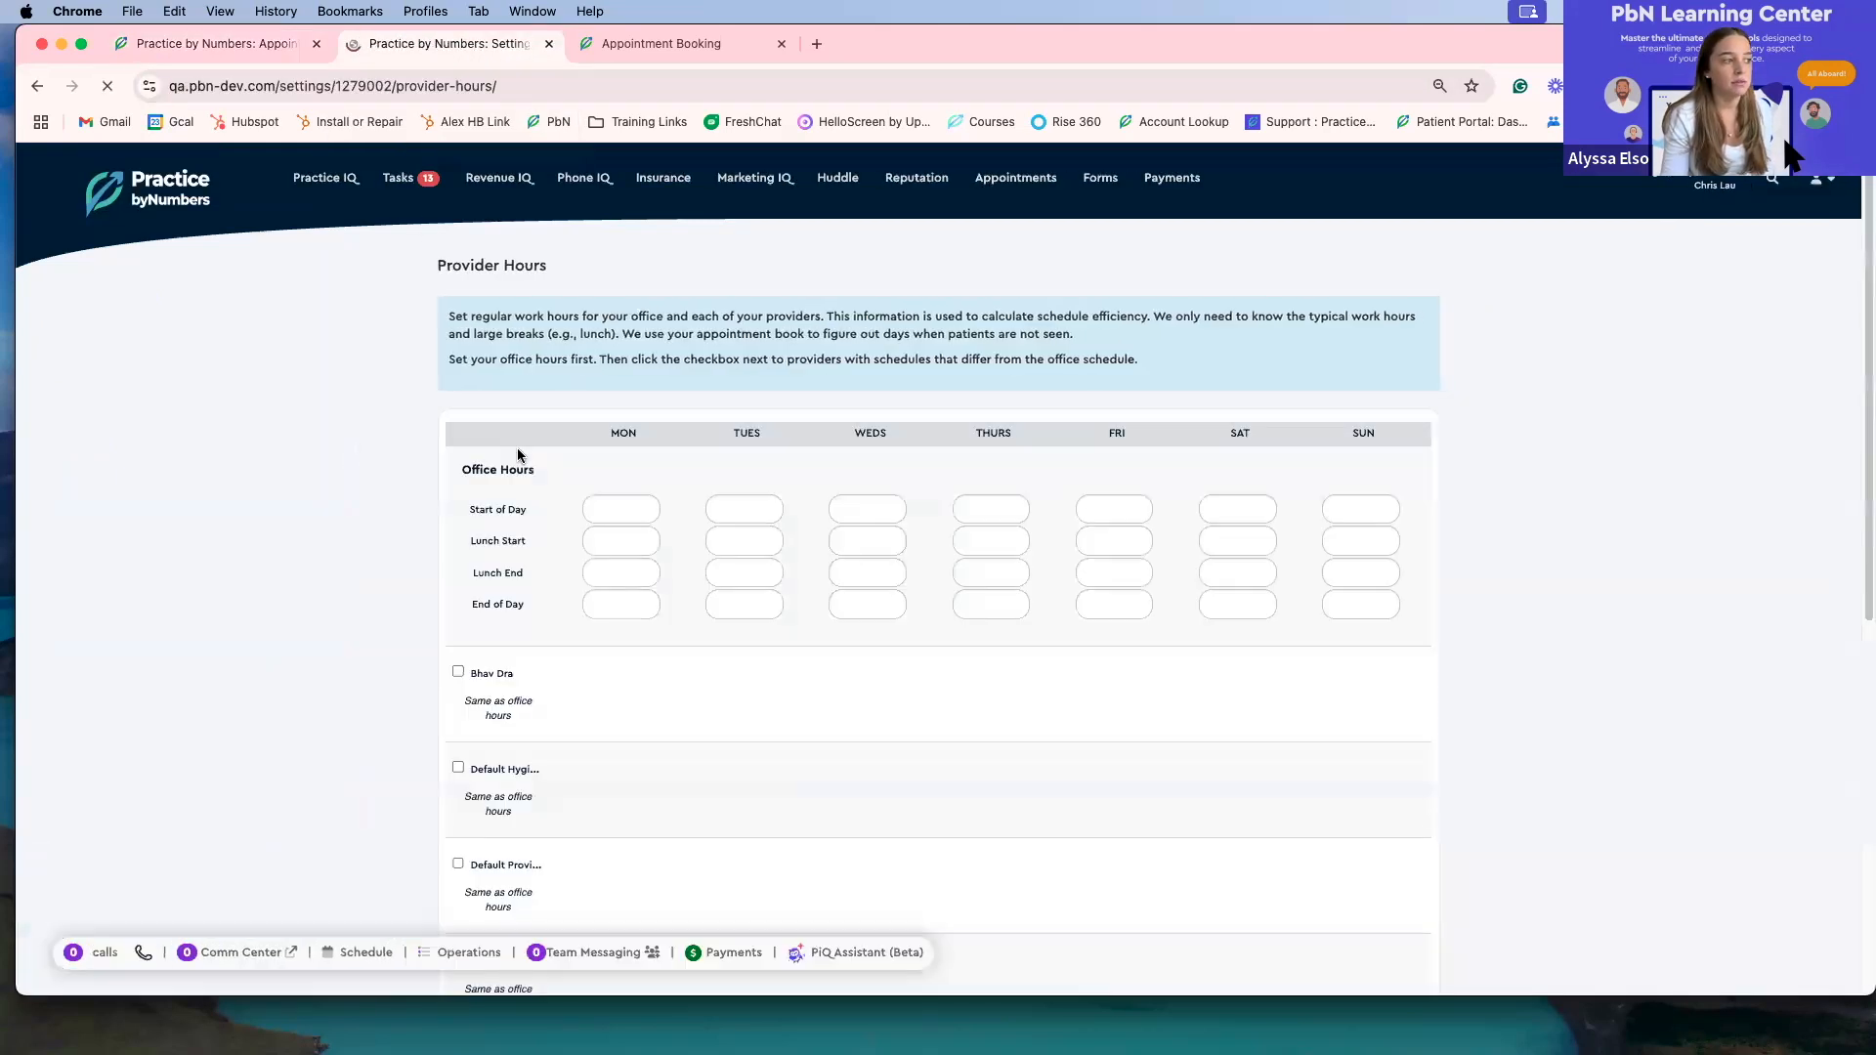
pyautogui.scroll(-3, 630, 455)
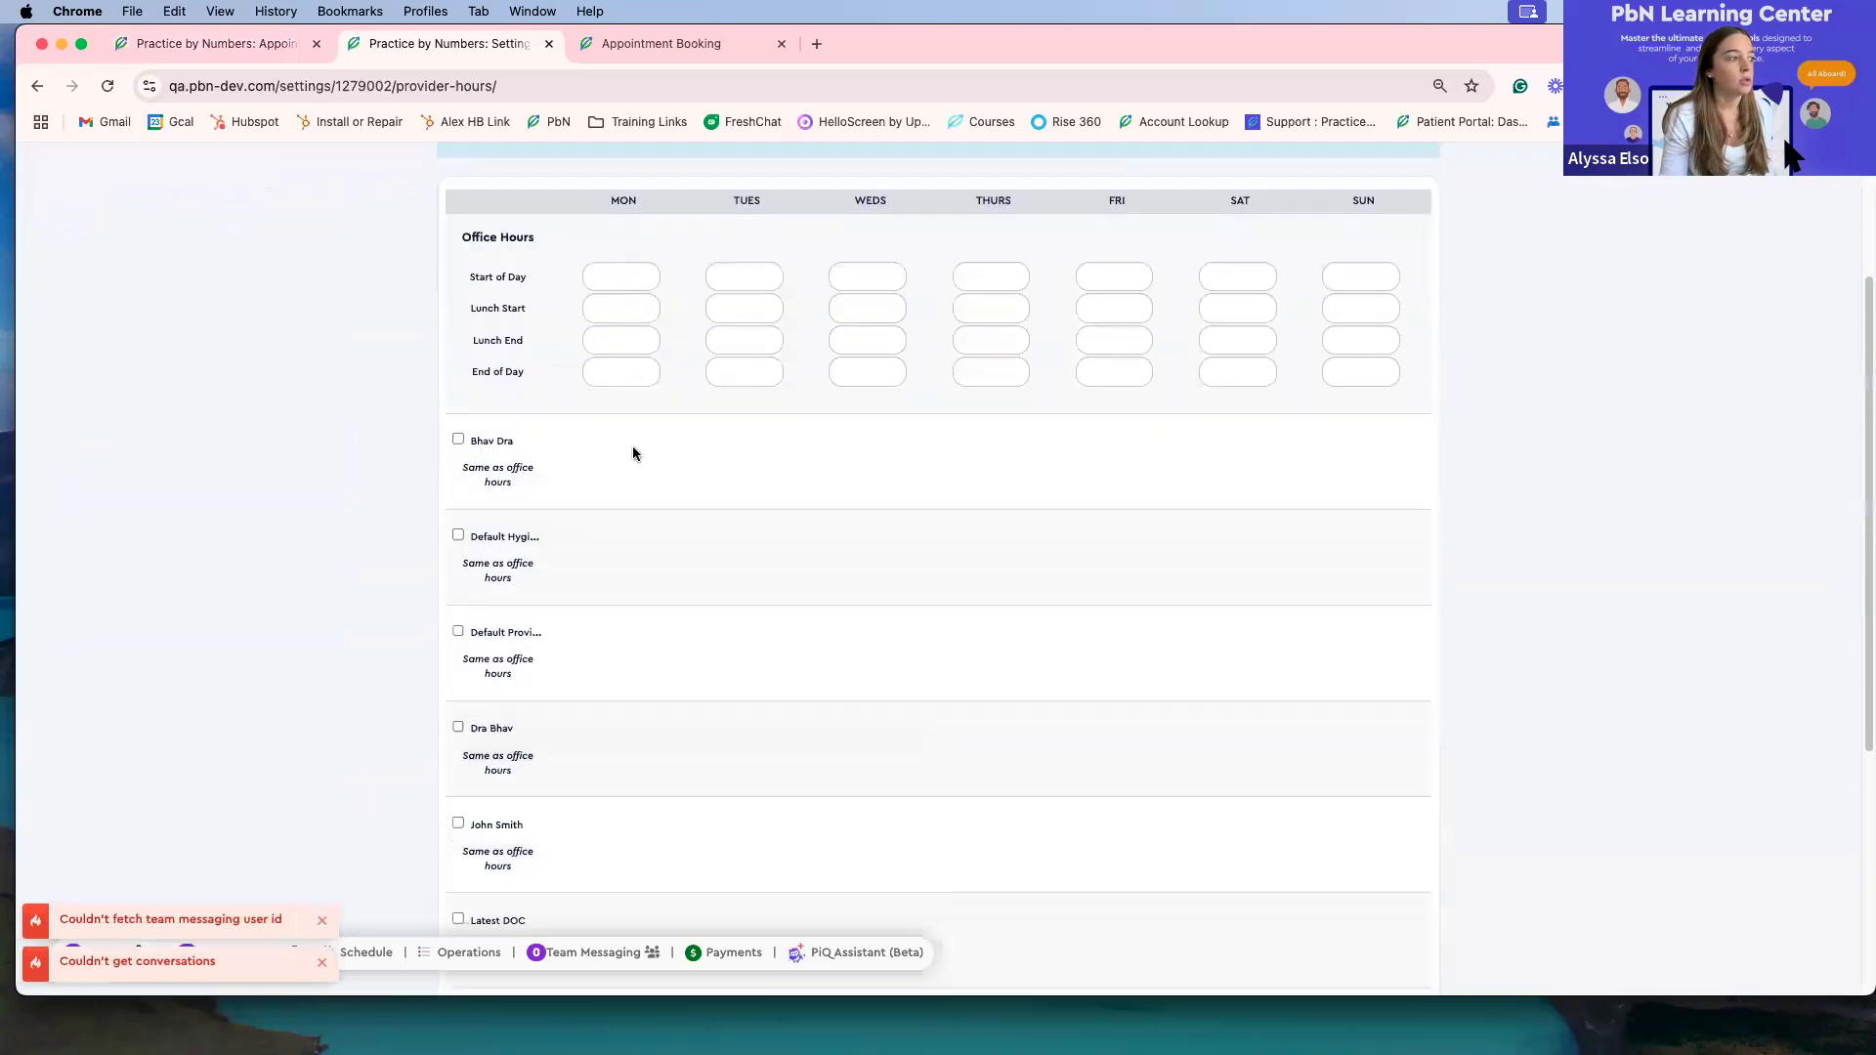
pyautogui.scroll(2, 627, 420)
pyautogui.click(616, 411)
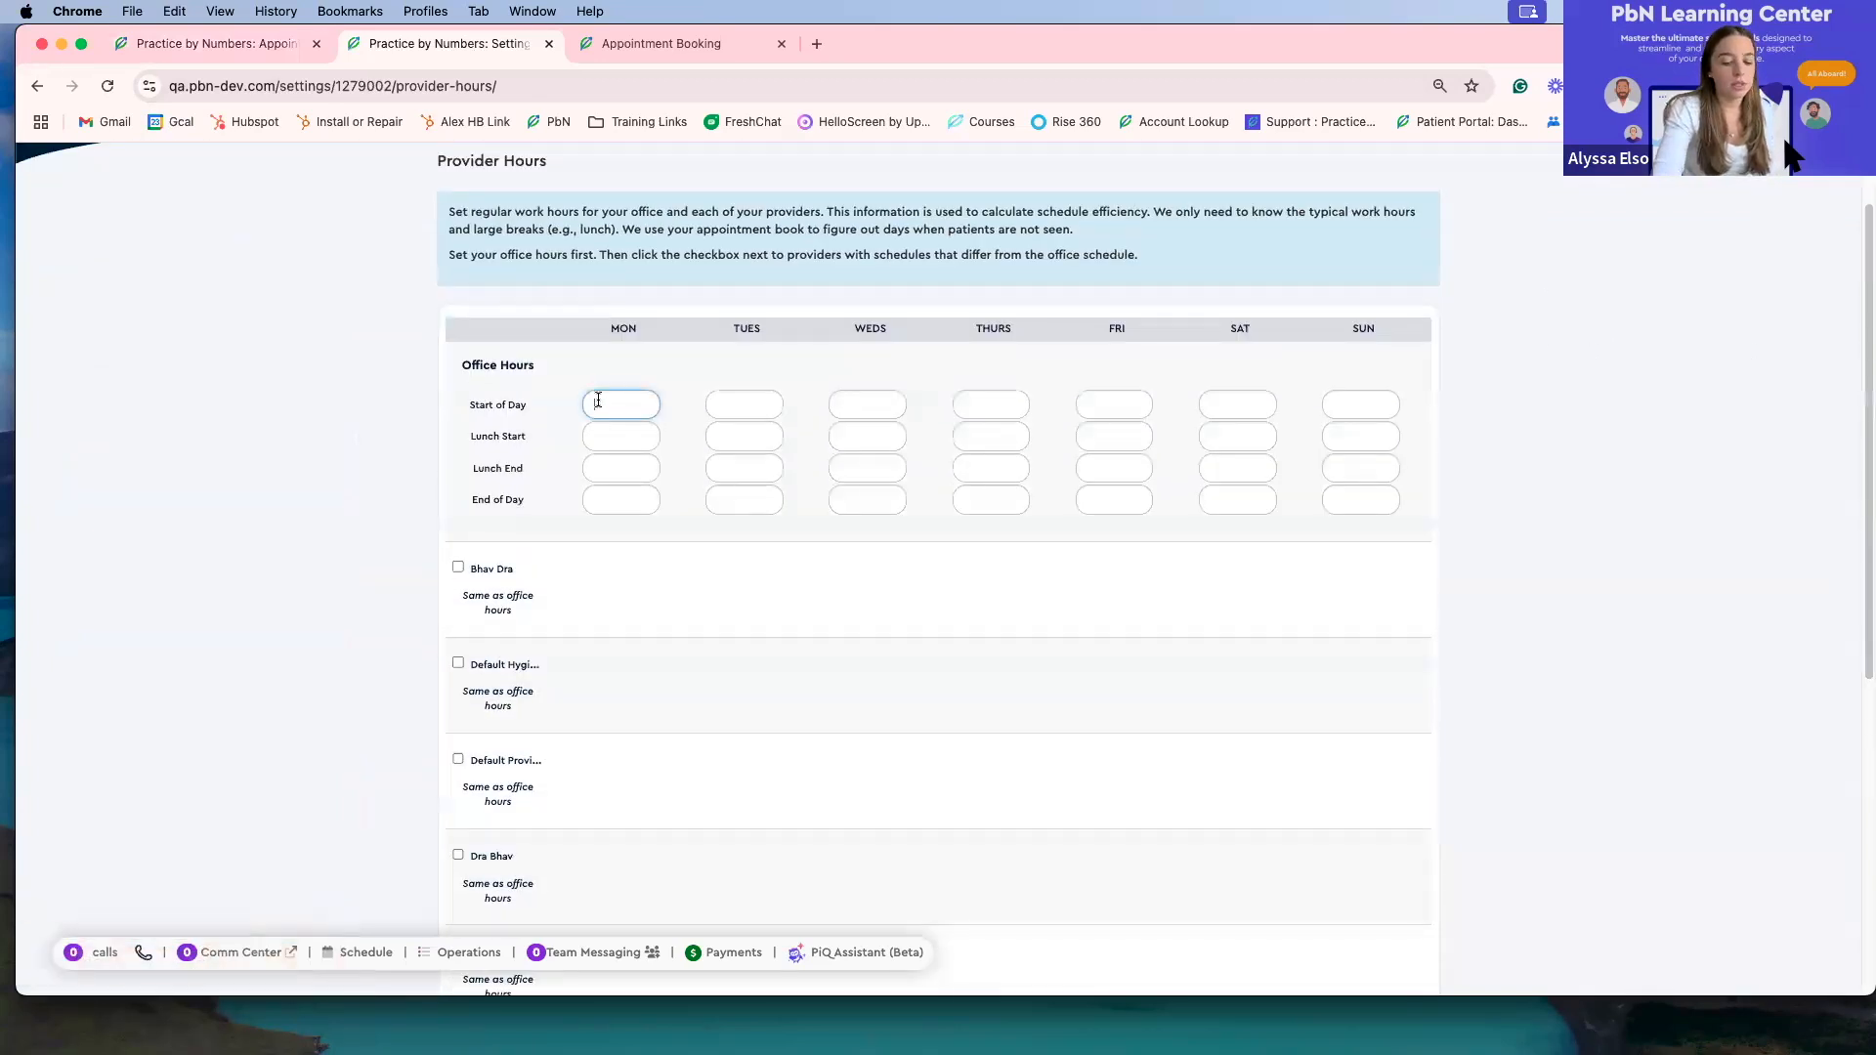
pyautogui.click(635, 495)
pyautogui.write('5')
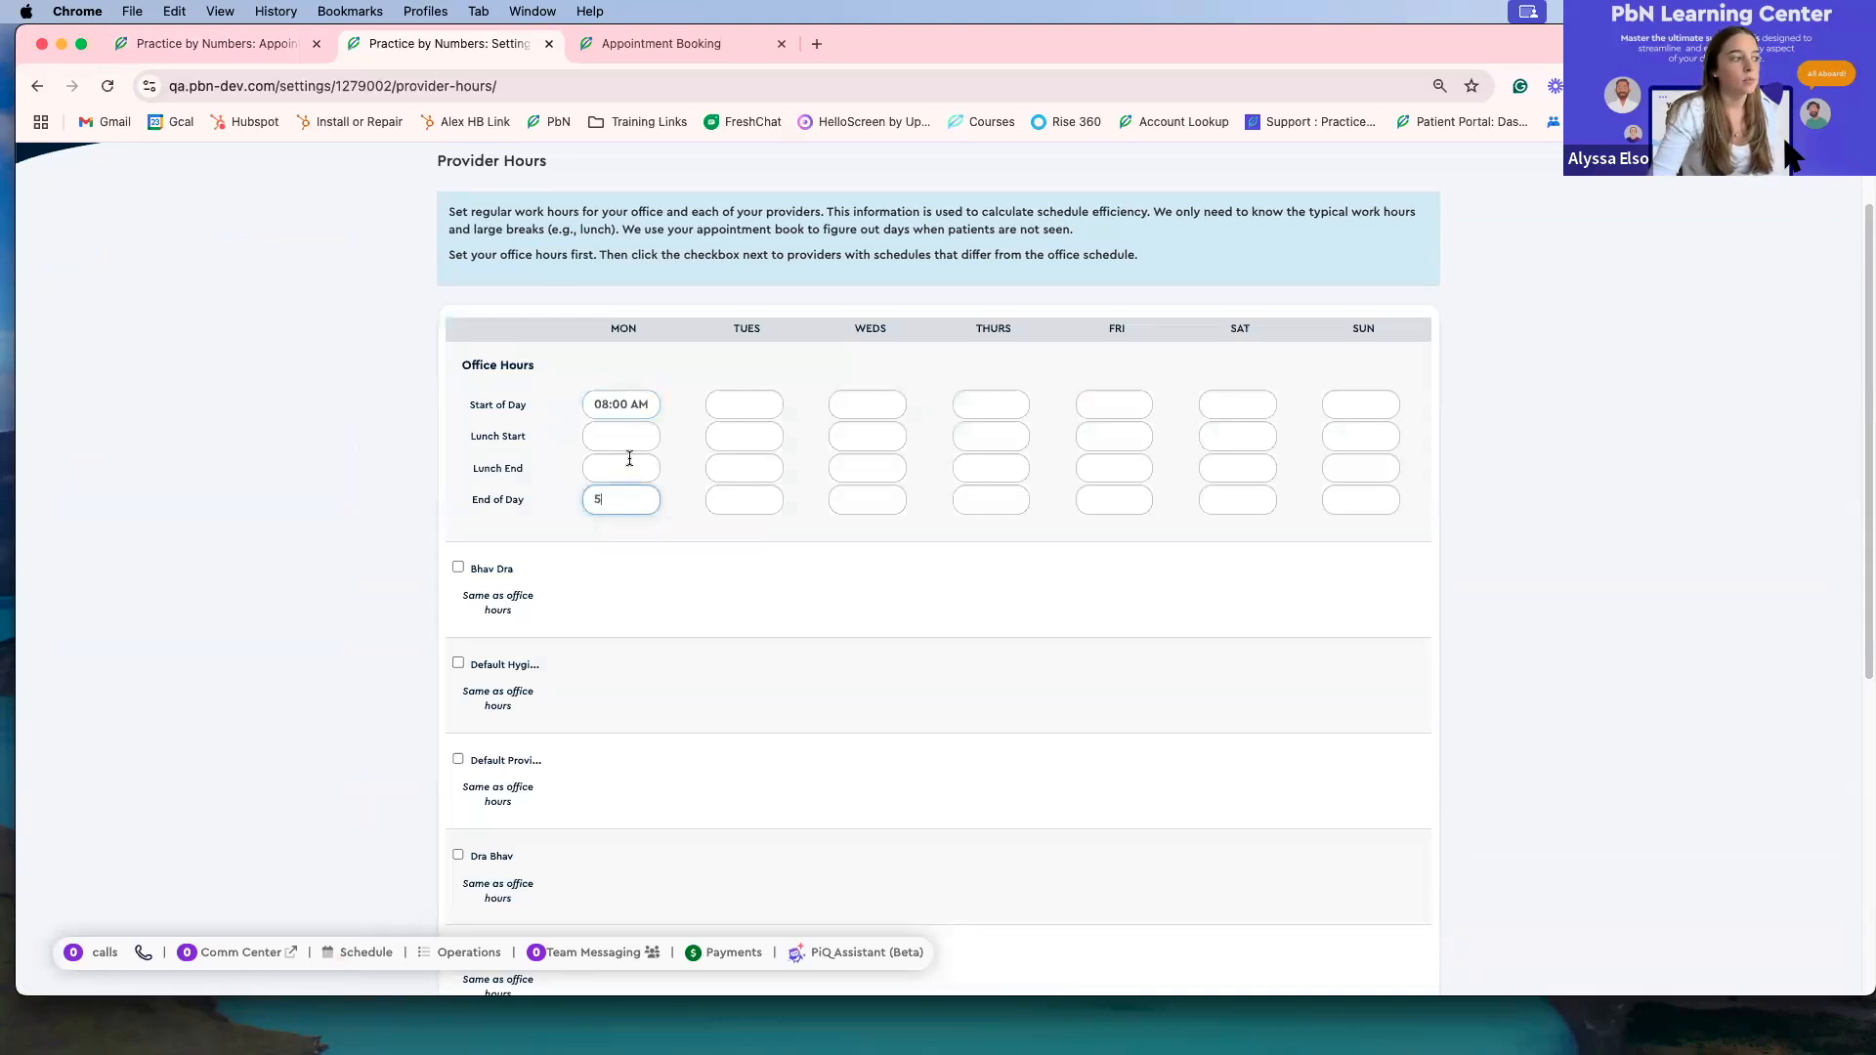
pyautogui.click(629, 446)
pyautogui.click(669, 483)
pyautogui.click(641, 470)
pyautogui.write('2:00 AM')
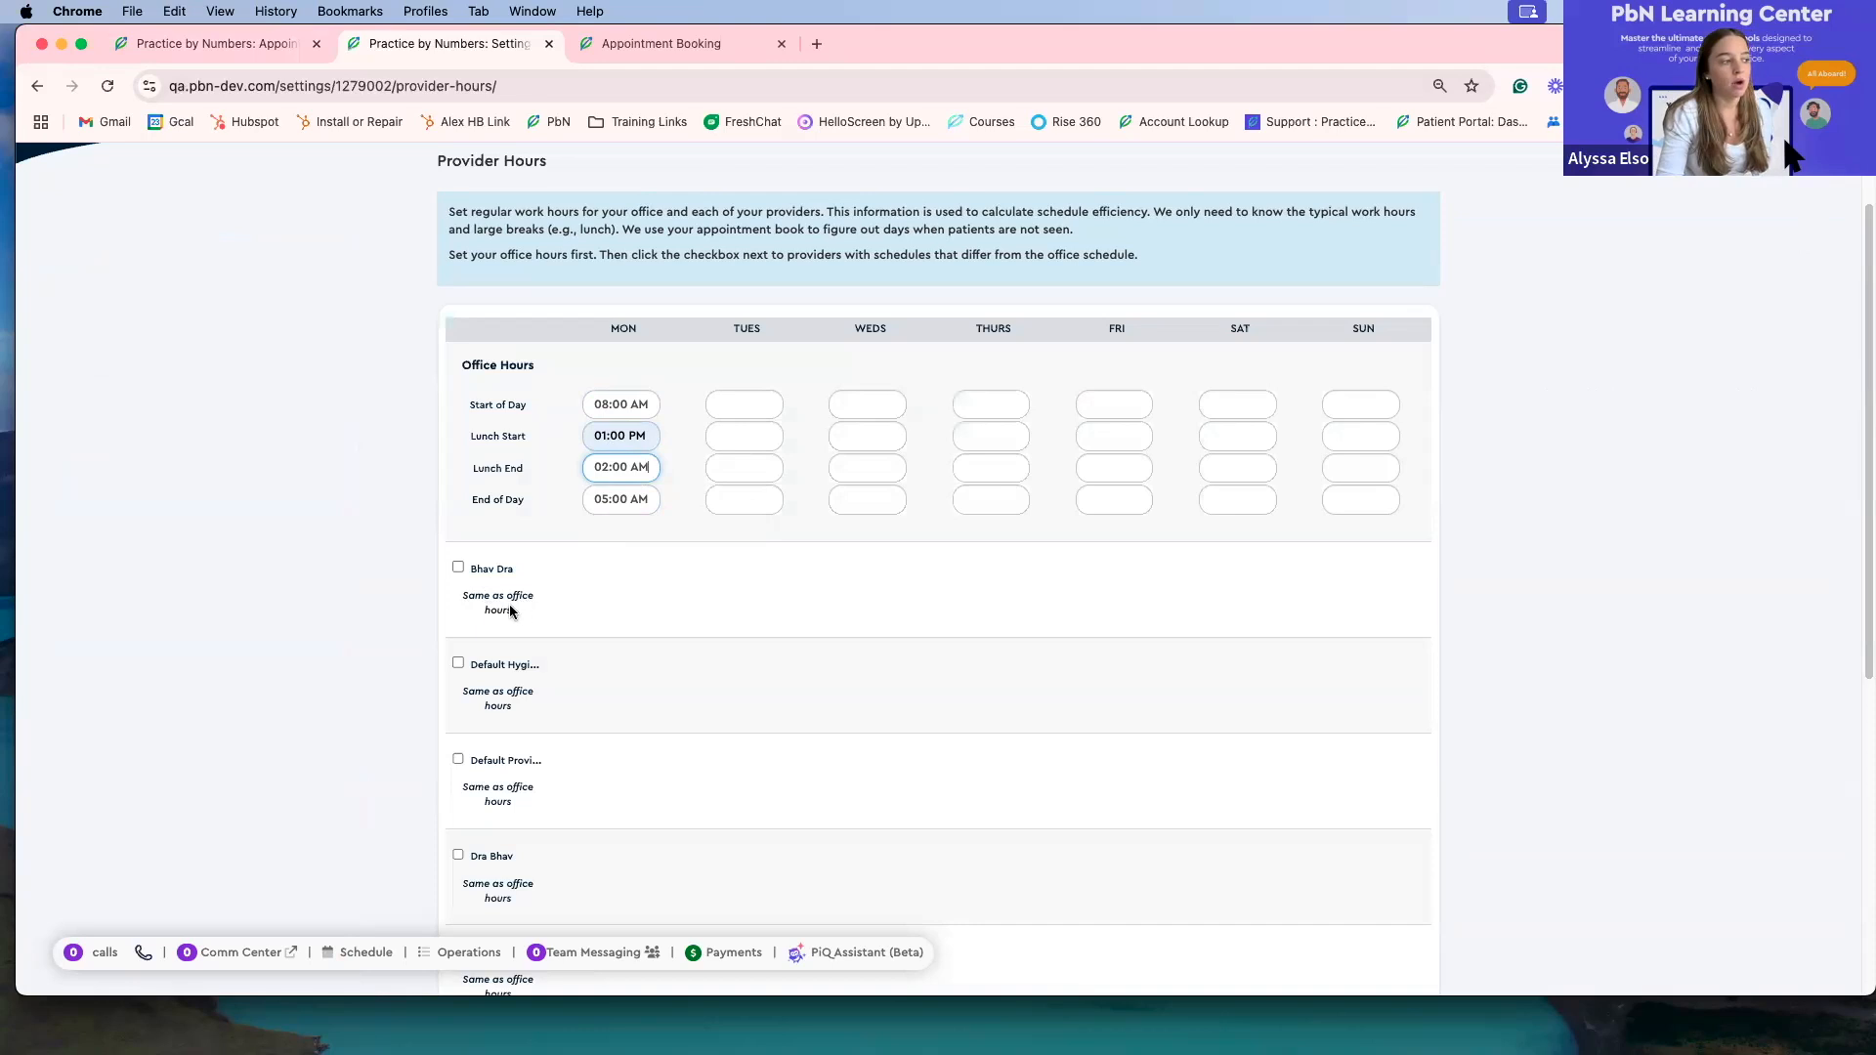
pyautogui.scroll(-8, 570, 641)
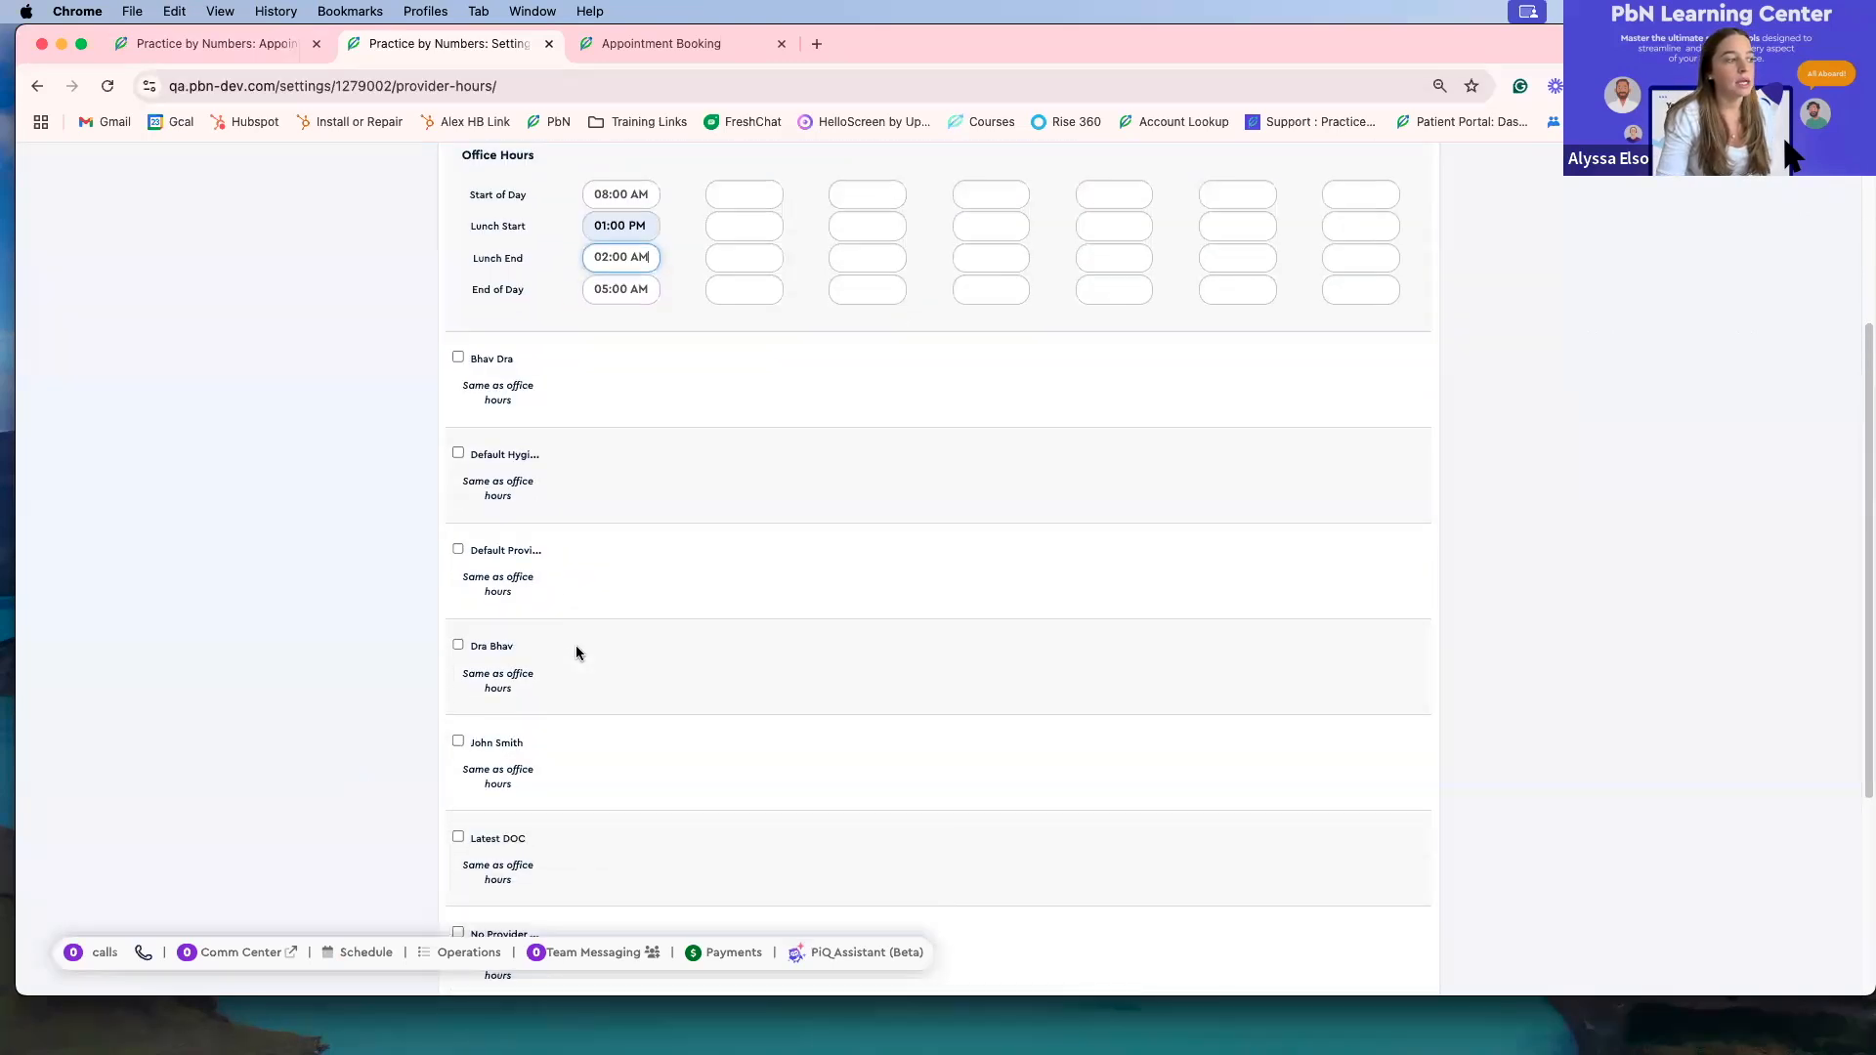
pyautogui.scroll(1, 576, 645)
# Give the listed provider a separate schedule and clear their Monday start, lunch and end times.
pyautogui.click(459, 584)
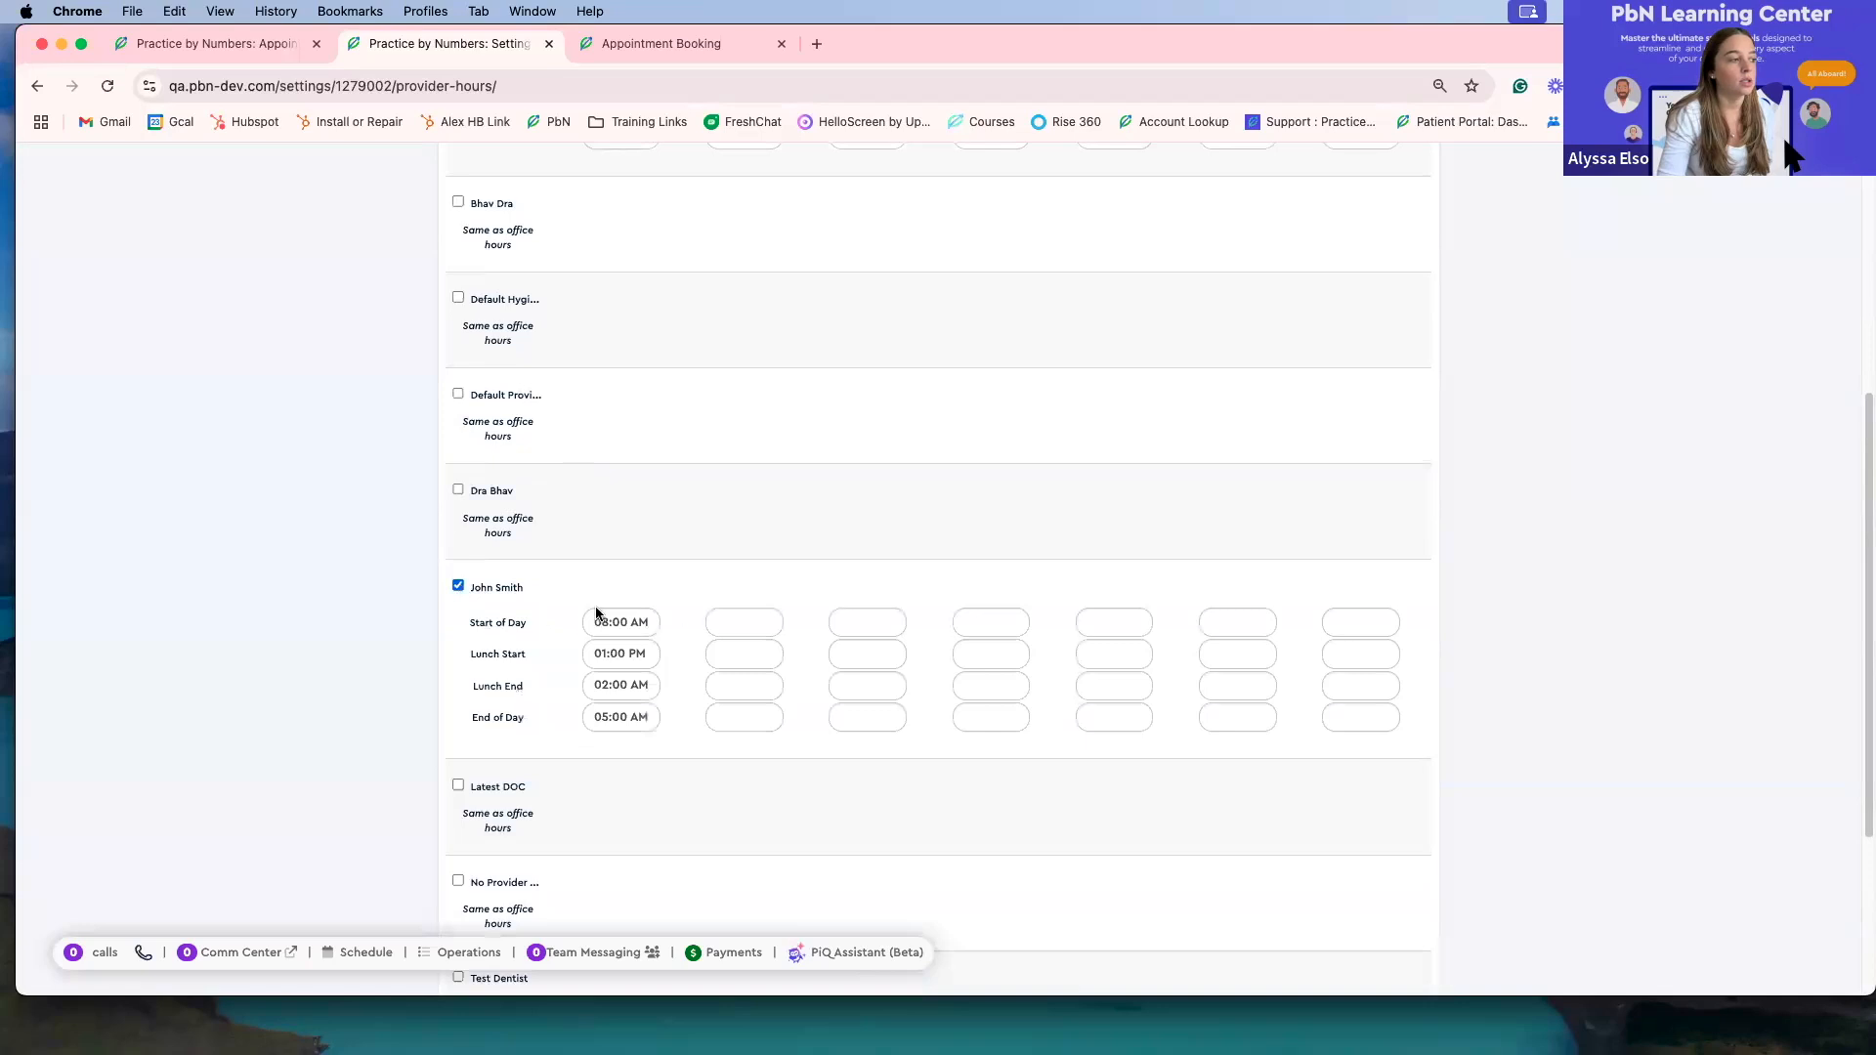
pyautogui.click(629, 622)
pyautogui.moveTo(637, 621); pyautogui.dragTo(550, 614)
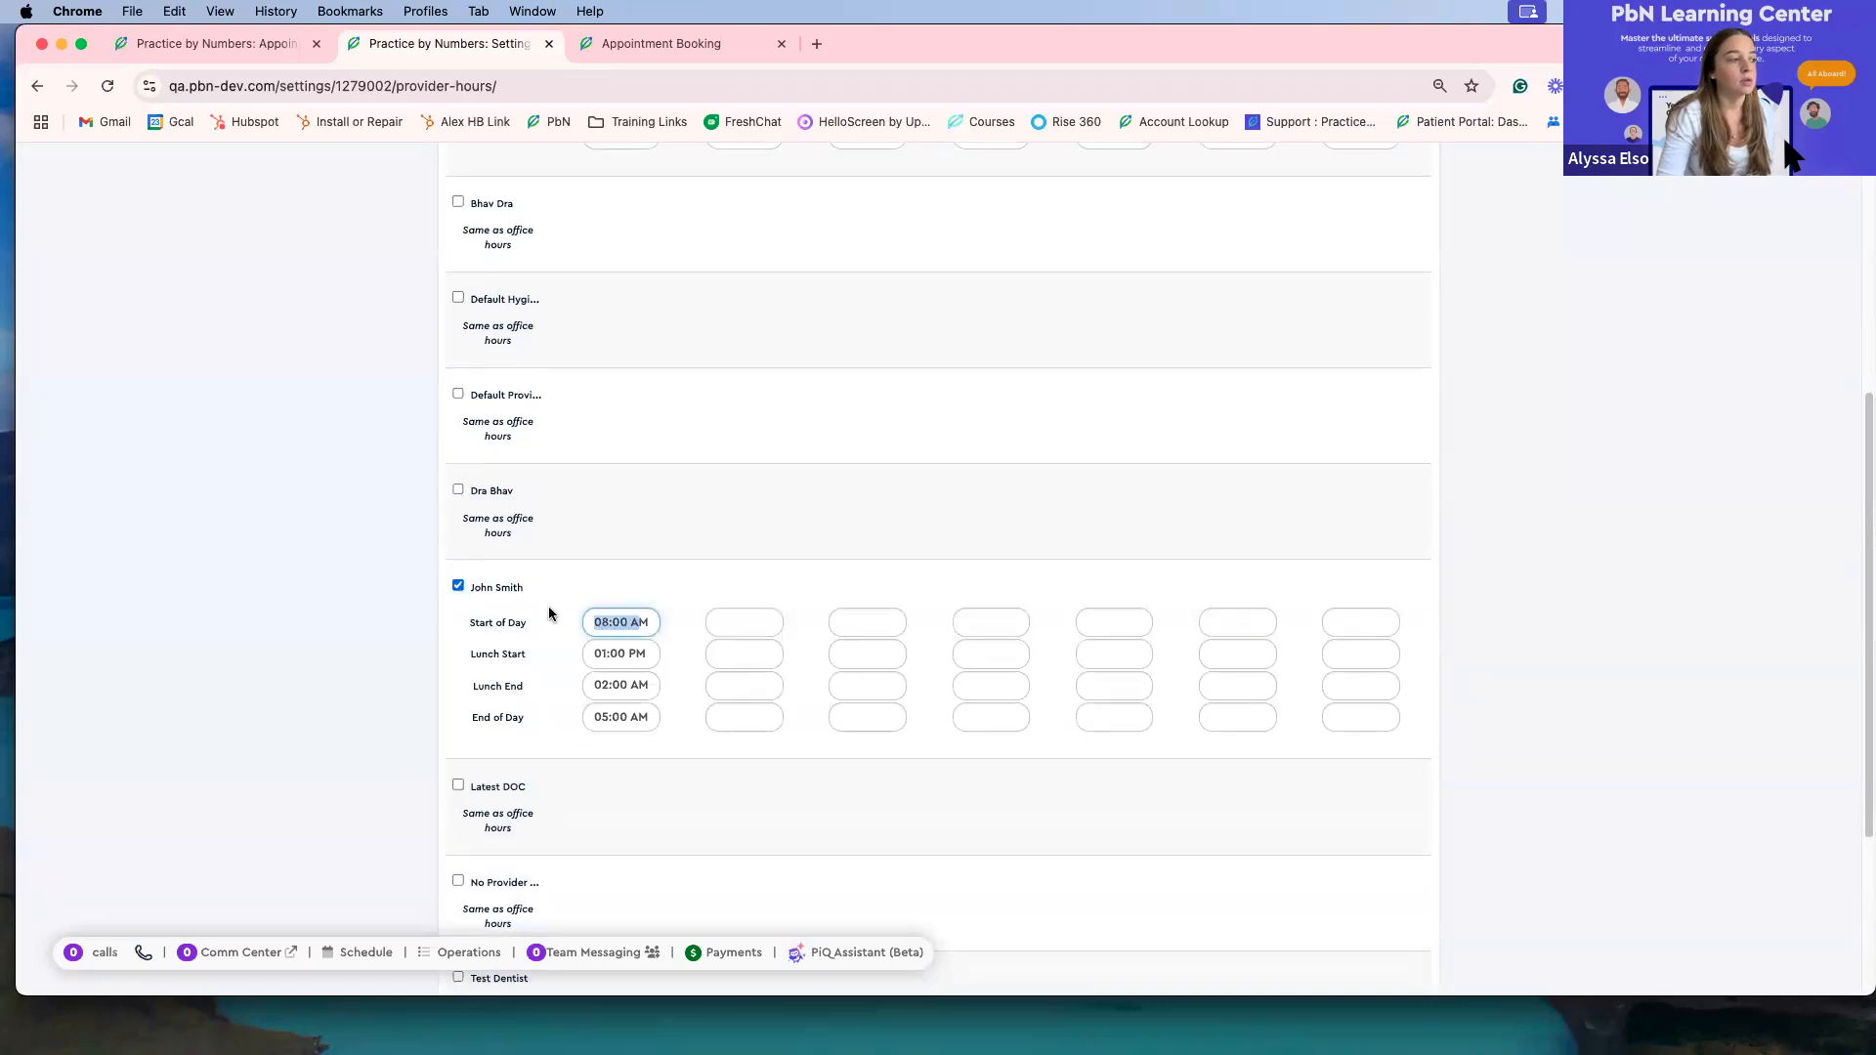
pyautogui.press('BackSpace')
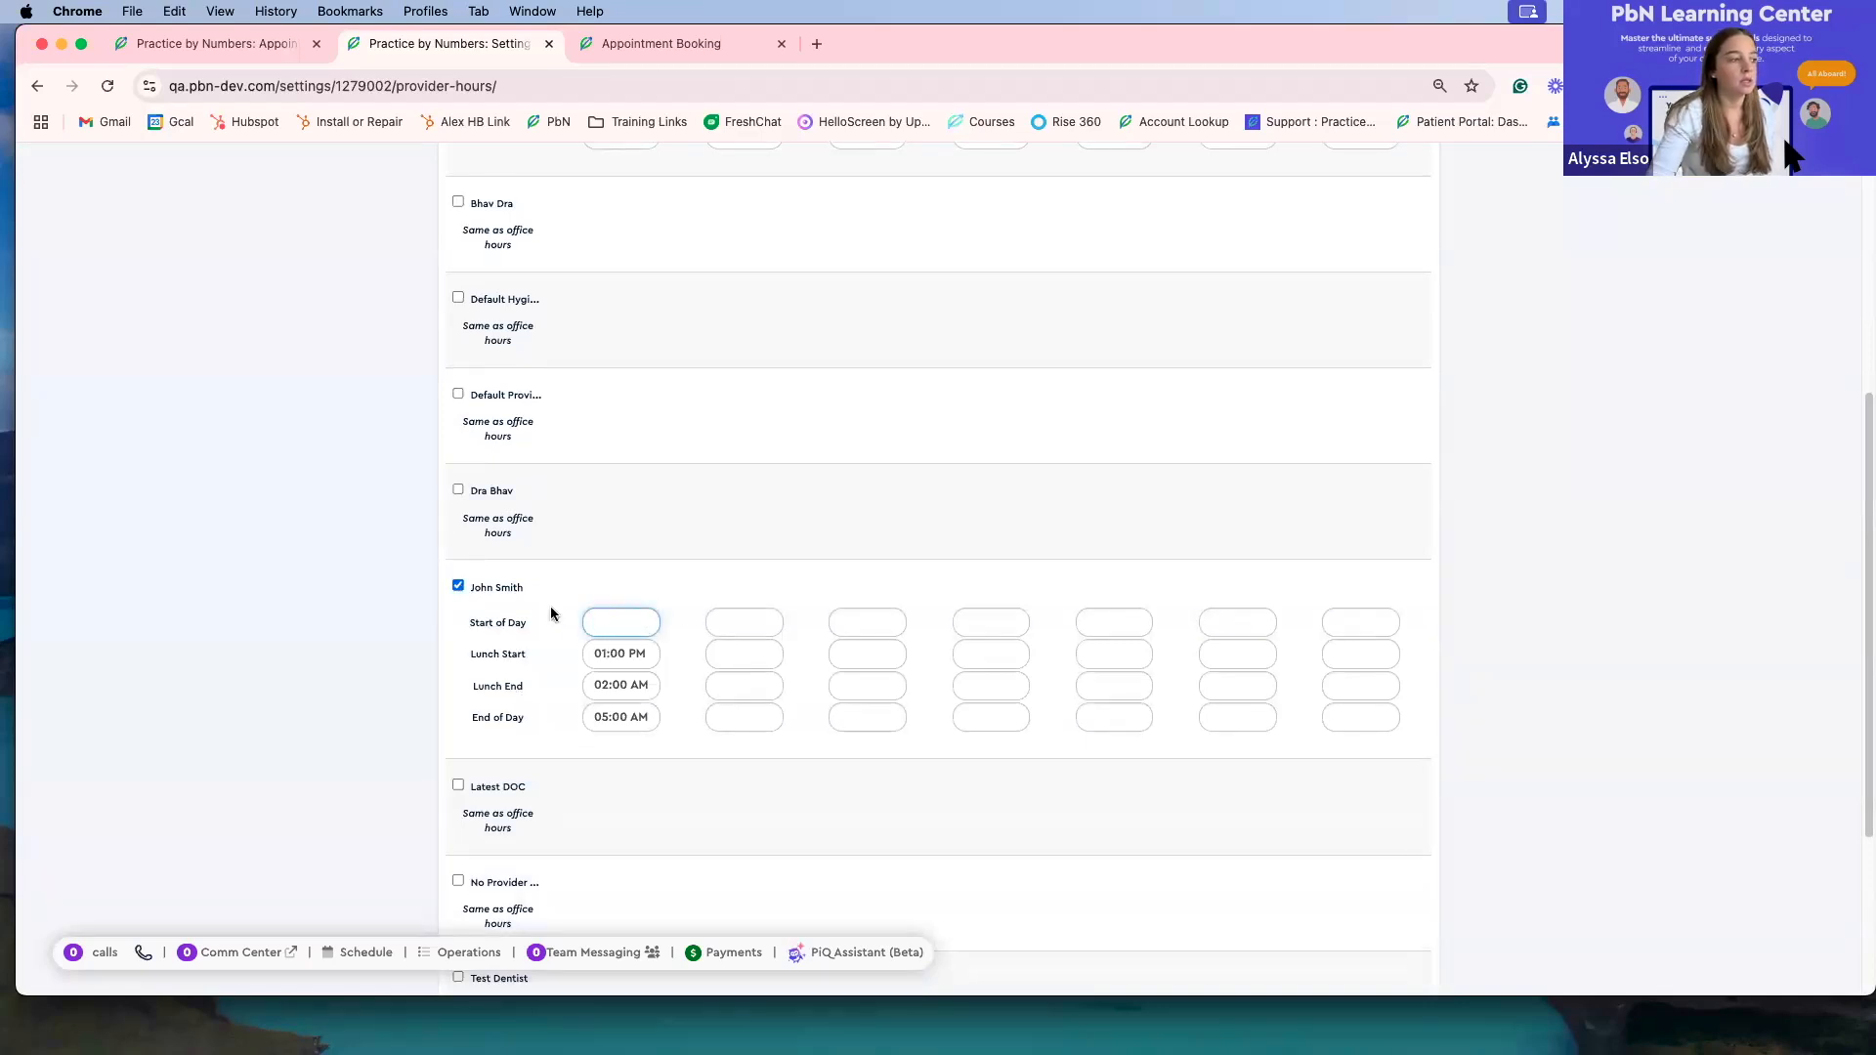
pyautogui.moveTo(641, 655); pyautogui.dragTo(592, 686)
pyautogui.press('BackSpace')
pyautogui.press('BackSpace')
pyautogui.tripleClick(612, 720)
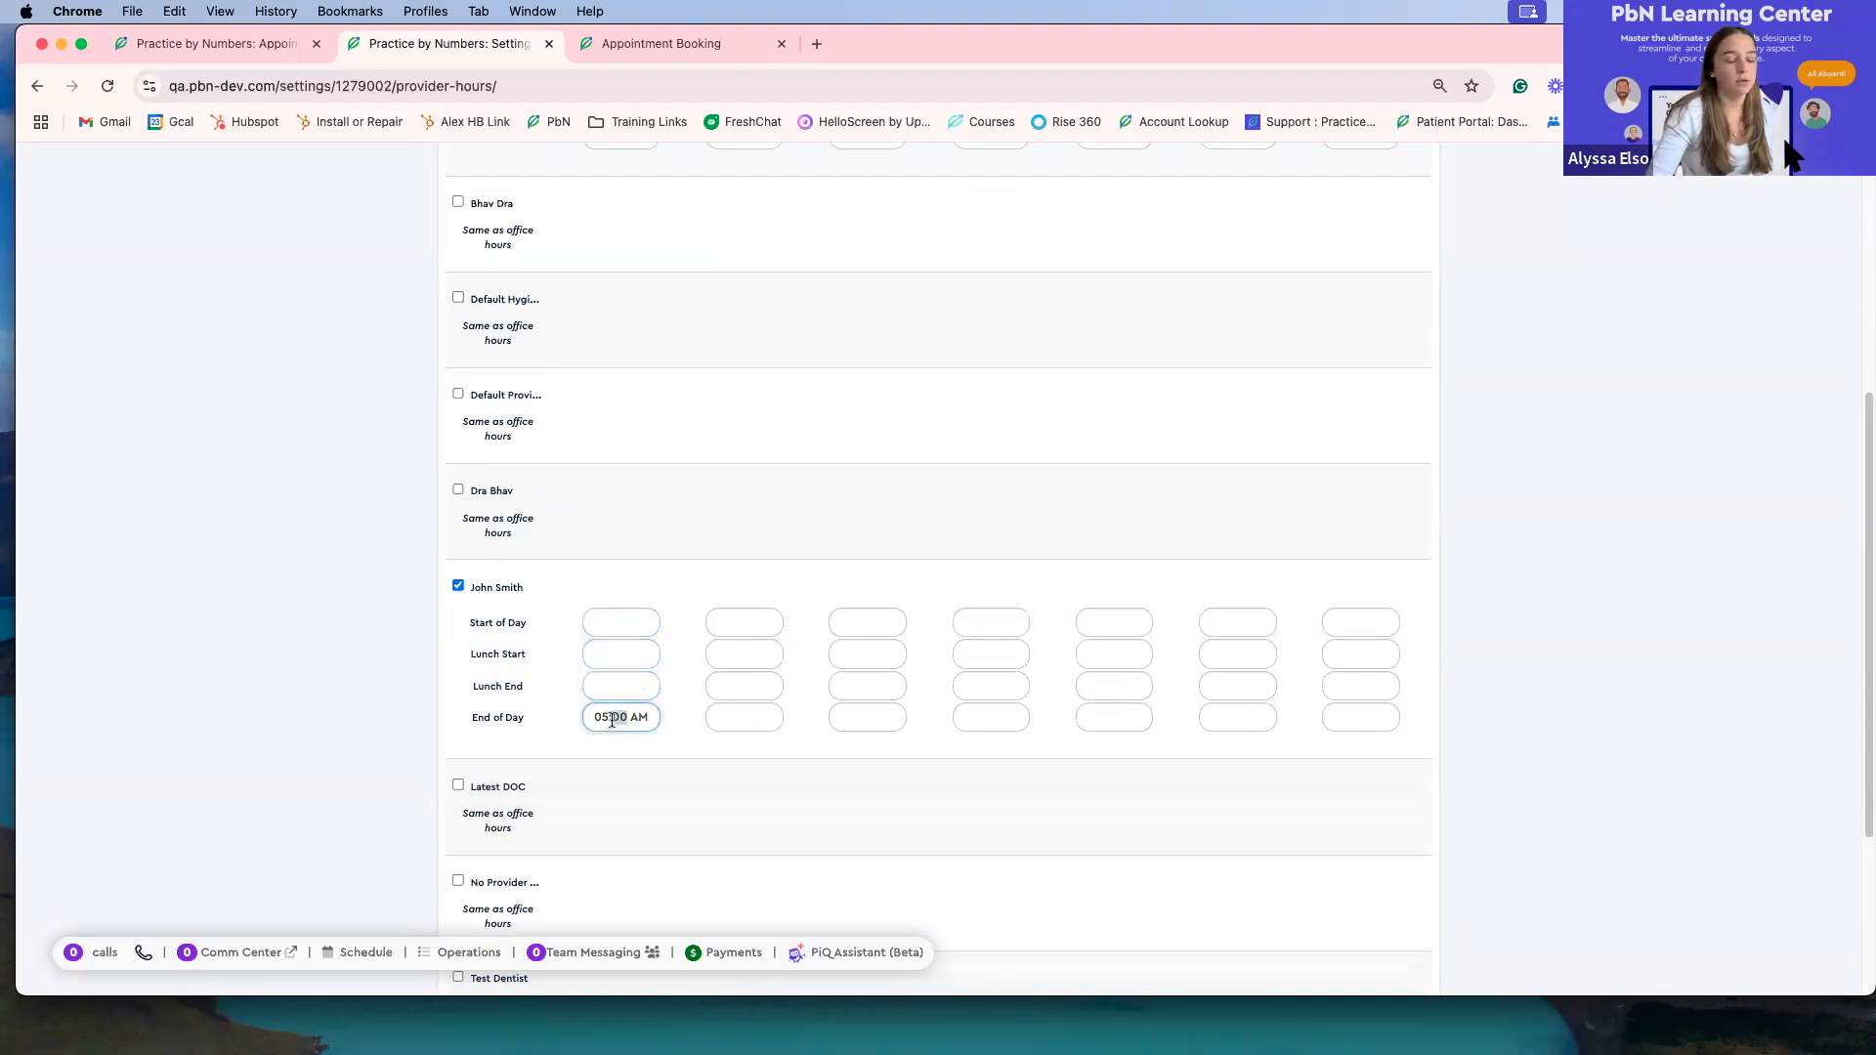
pyautogui.press('BackSpace')
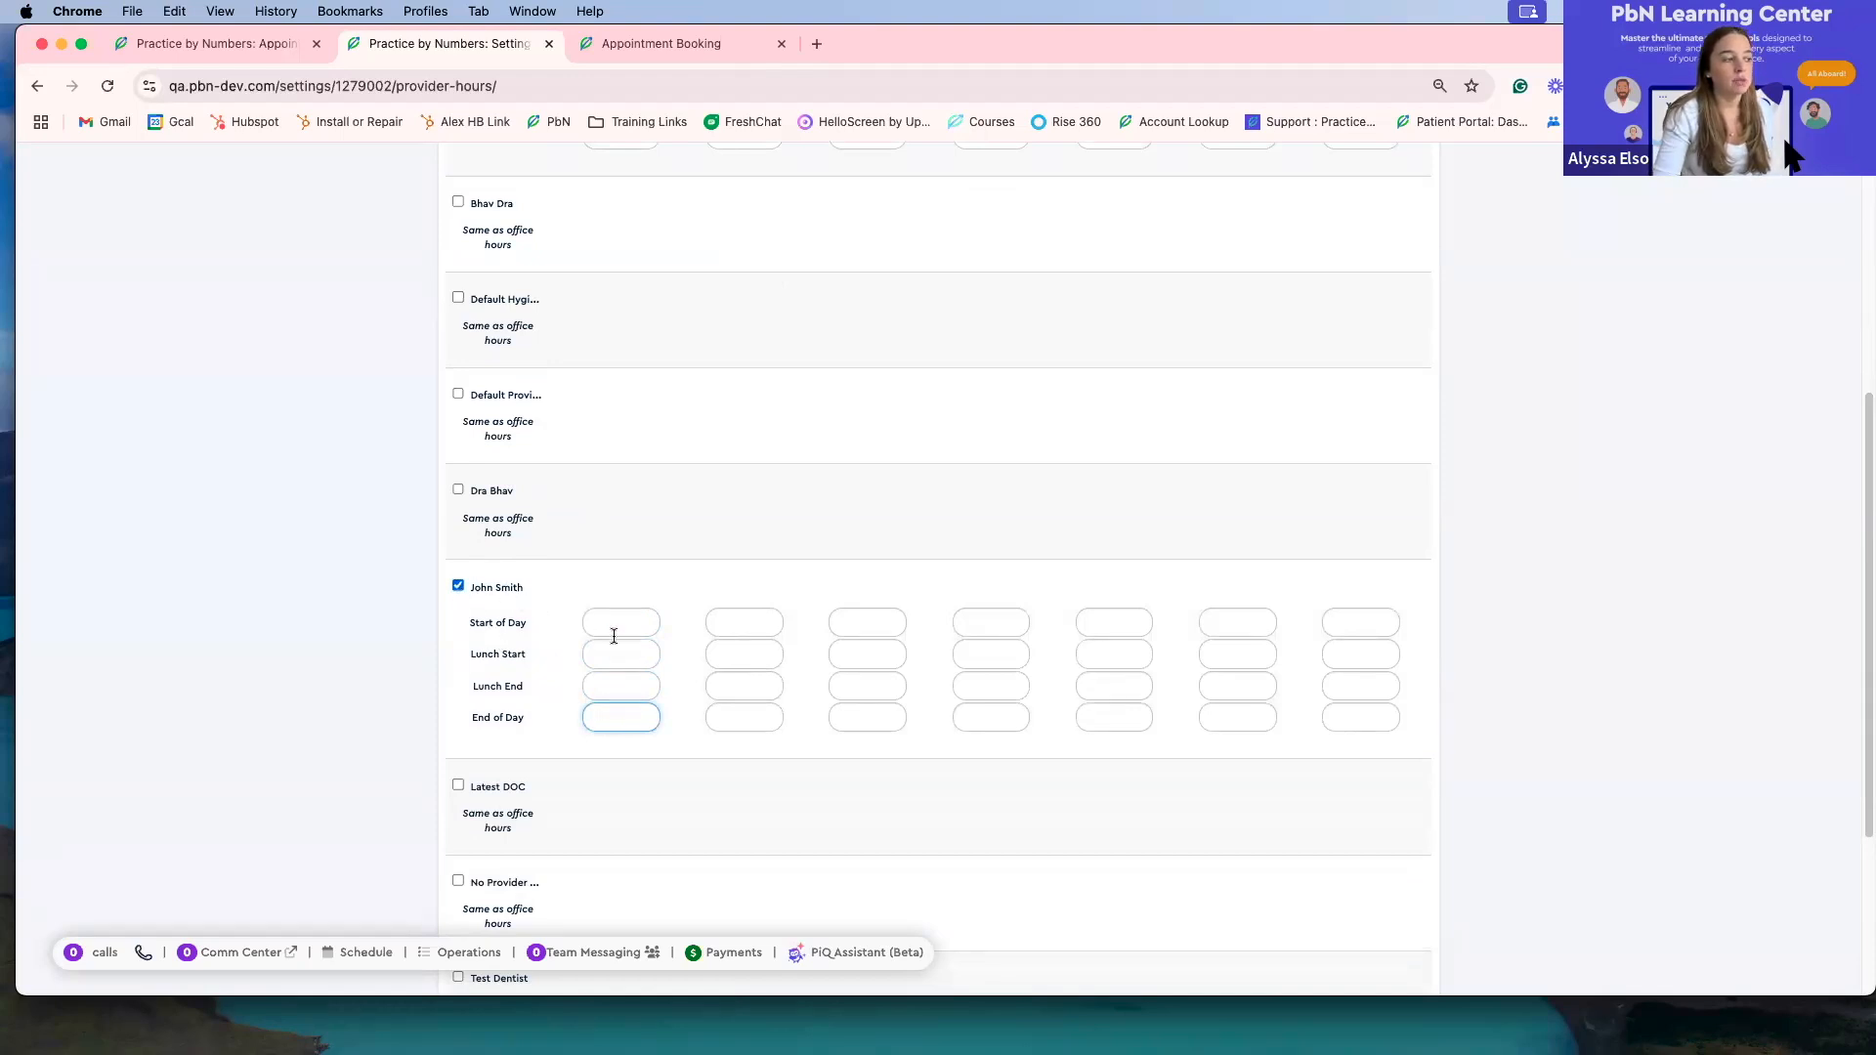
# Review Provider Hours, then return to the practice's main Settings page through the account options.
pyautogui.scroll(1, 570, 635)
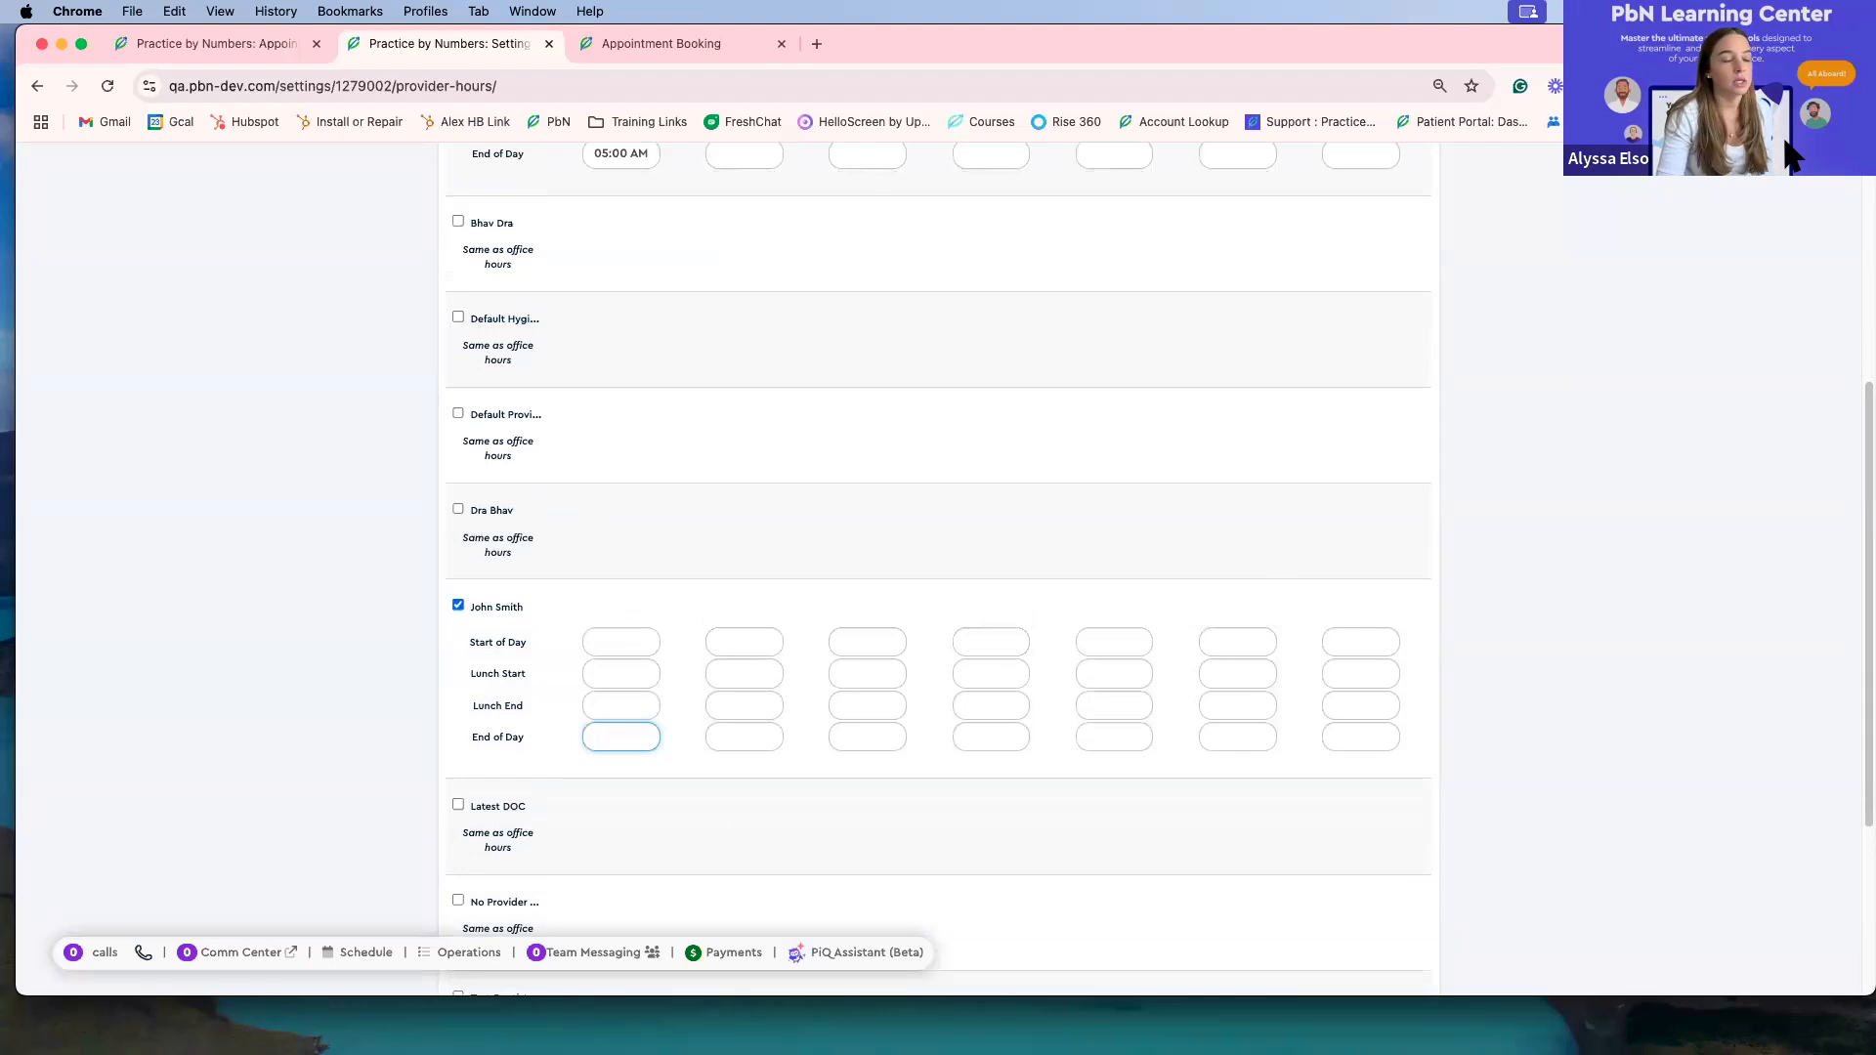
pyautogui.scroll(5, 710, 687)
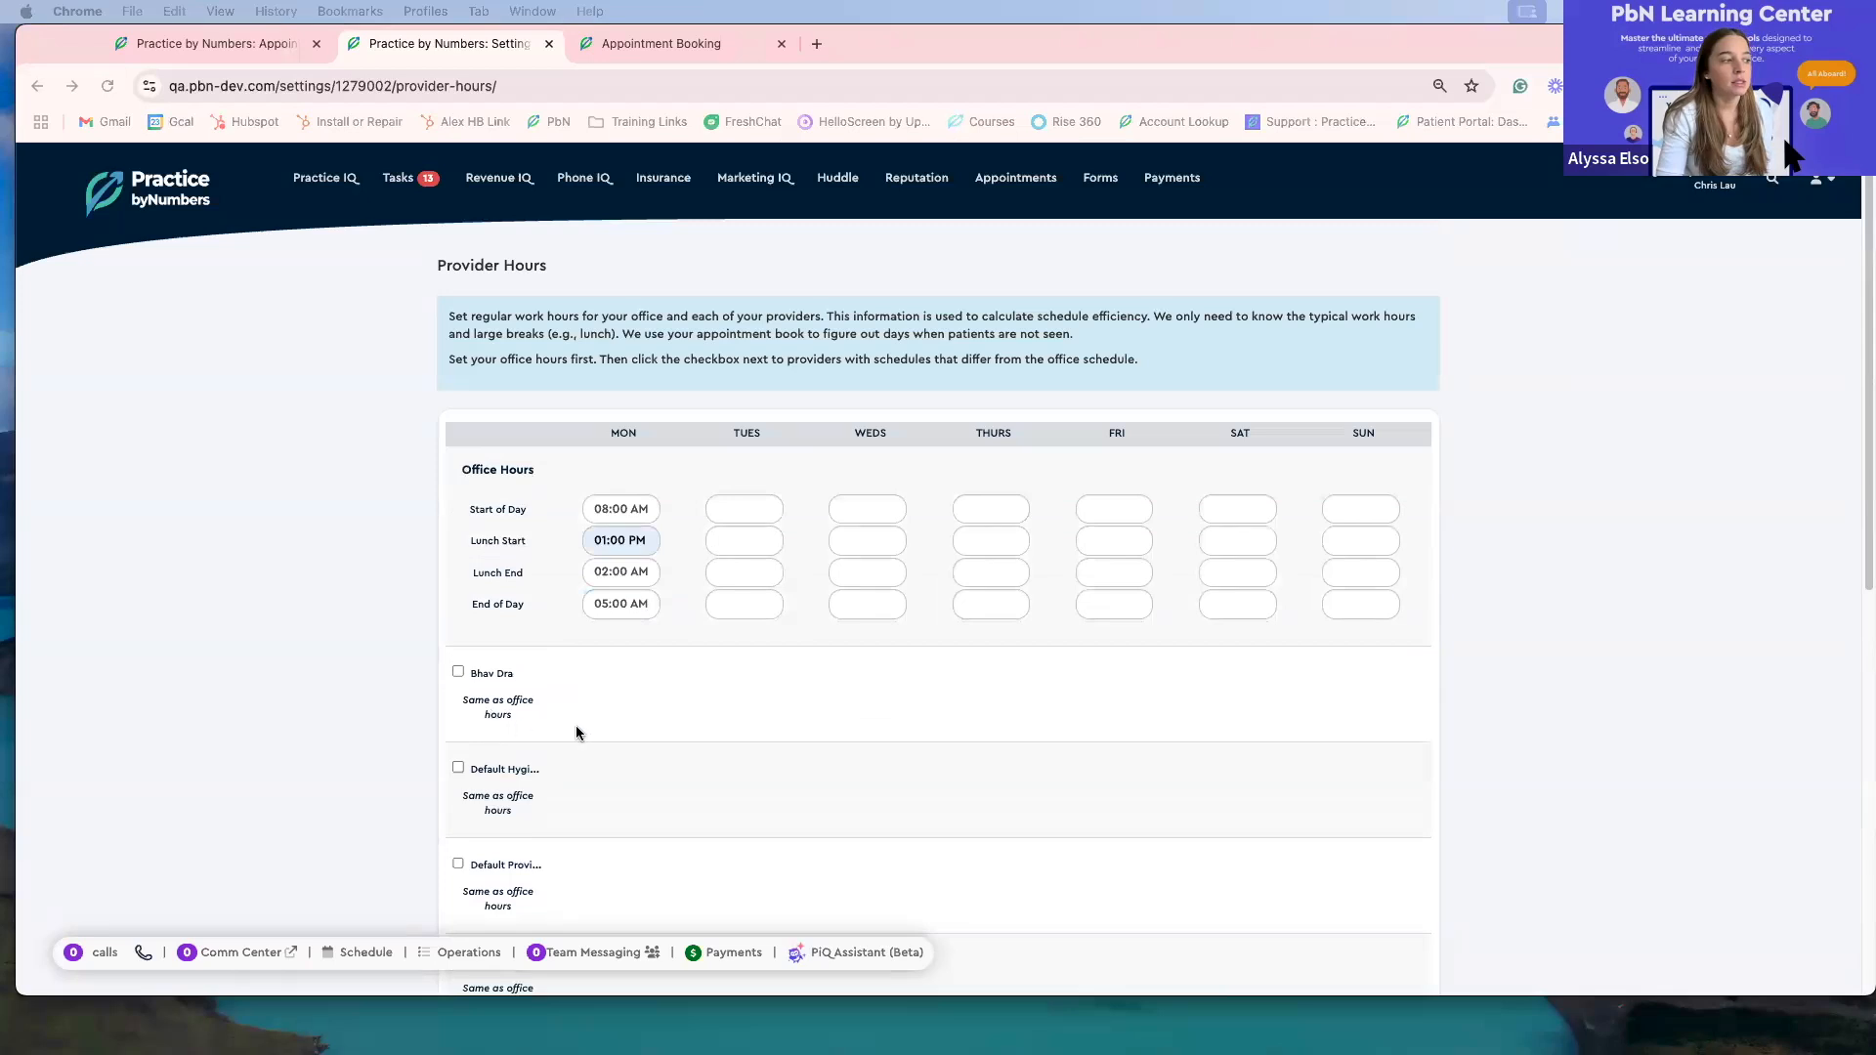
pyautogui.scroll(-5, 659, 703)
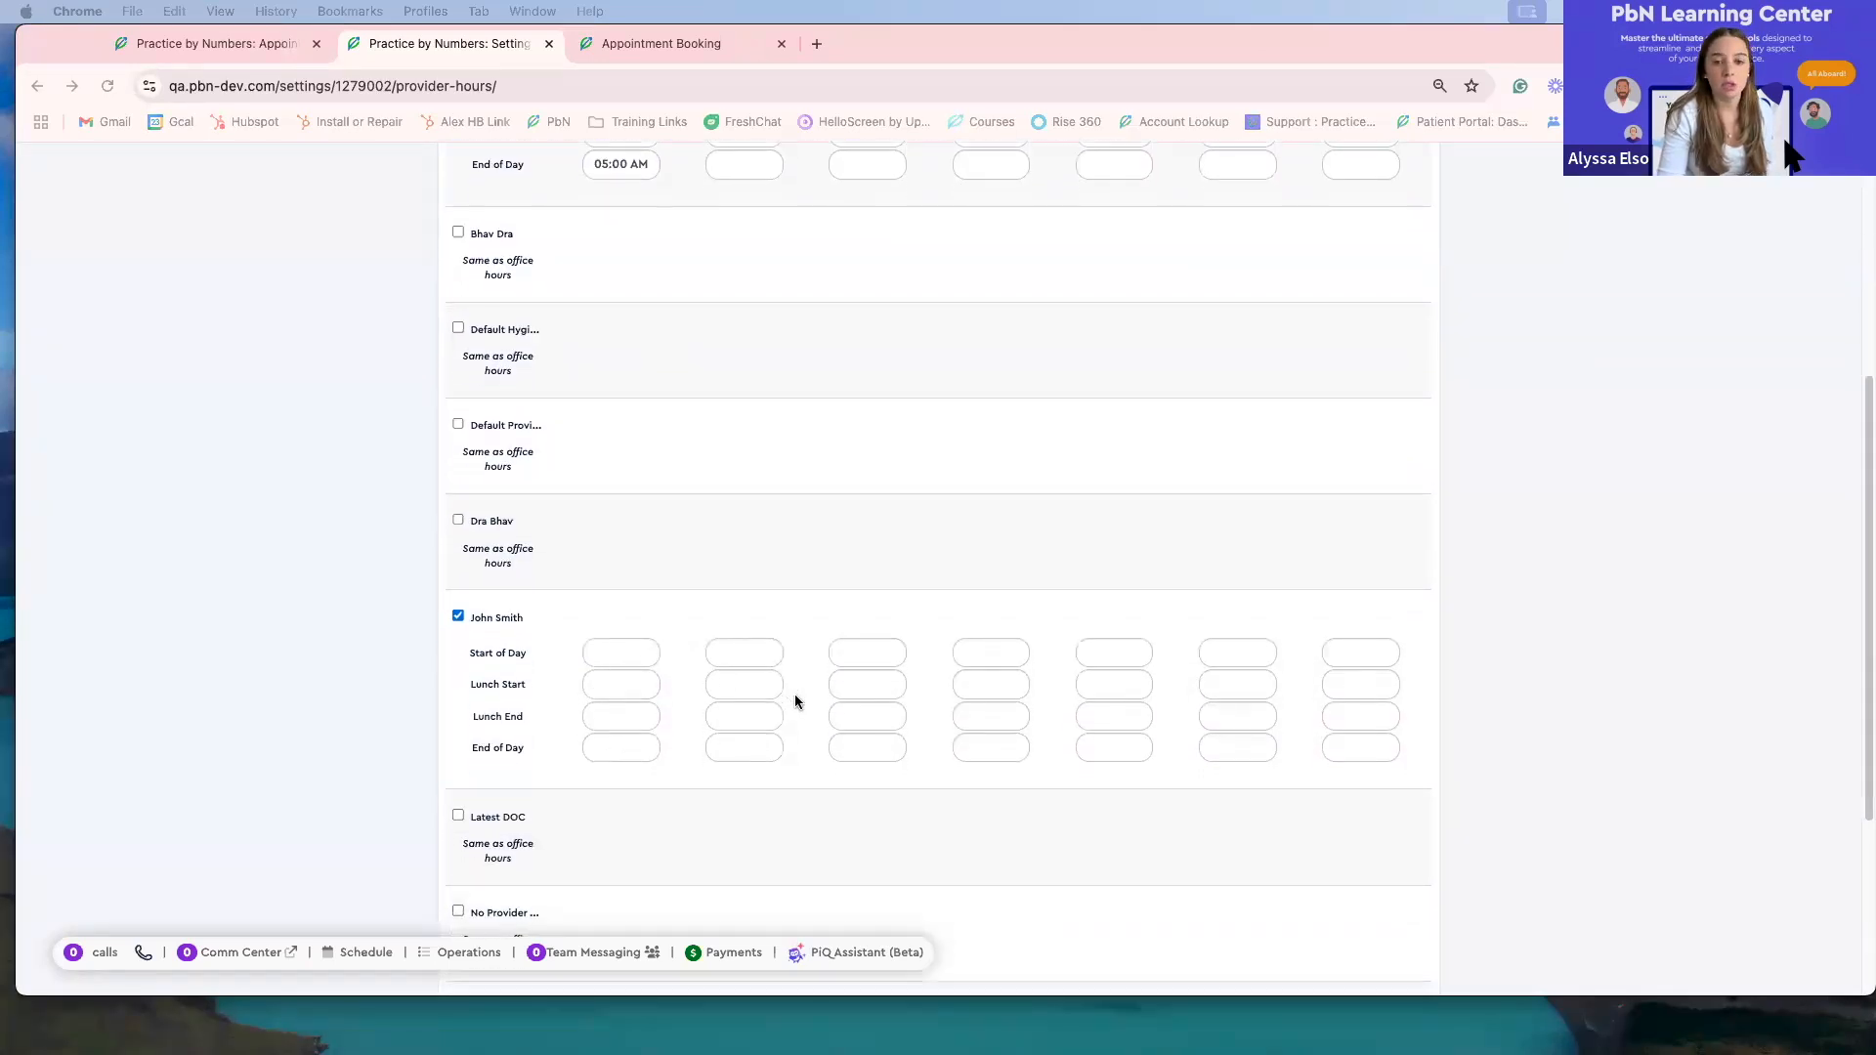
pyautogui.scroll(5, 740, 611)
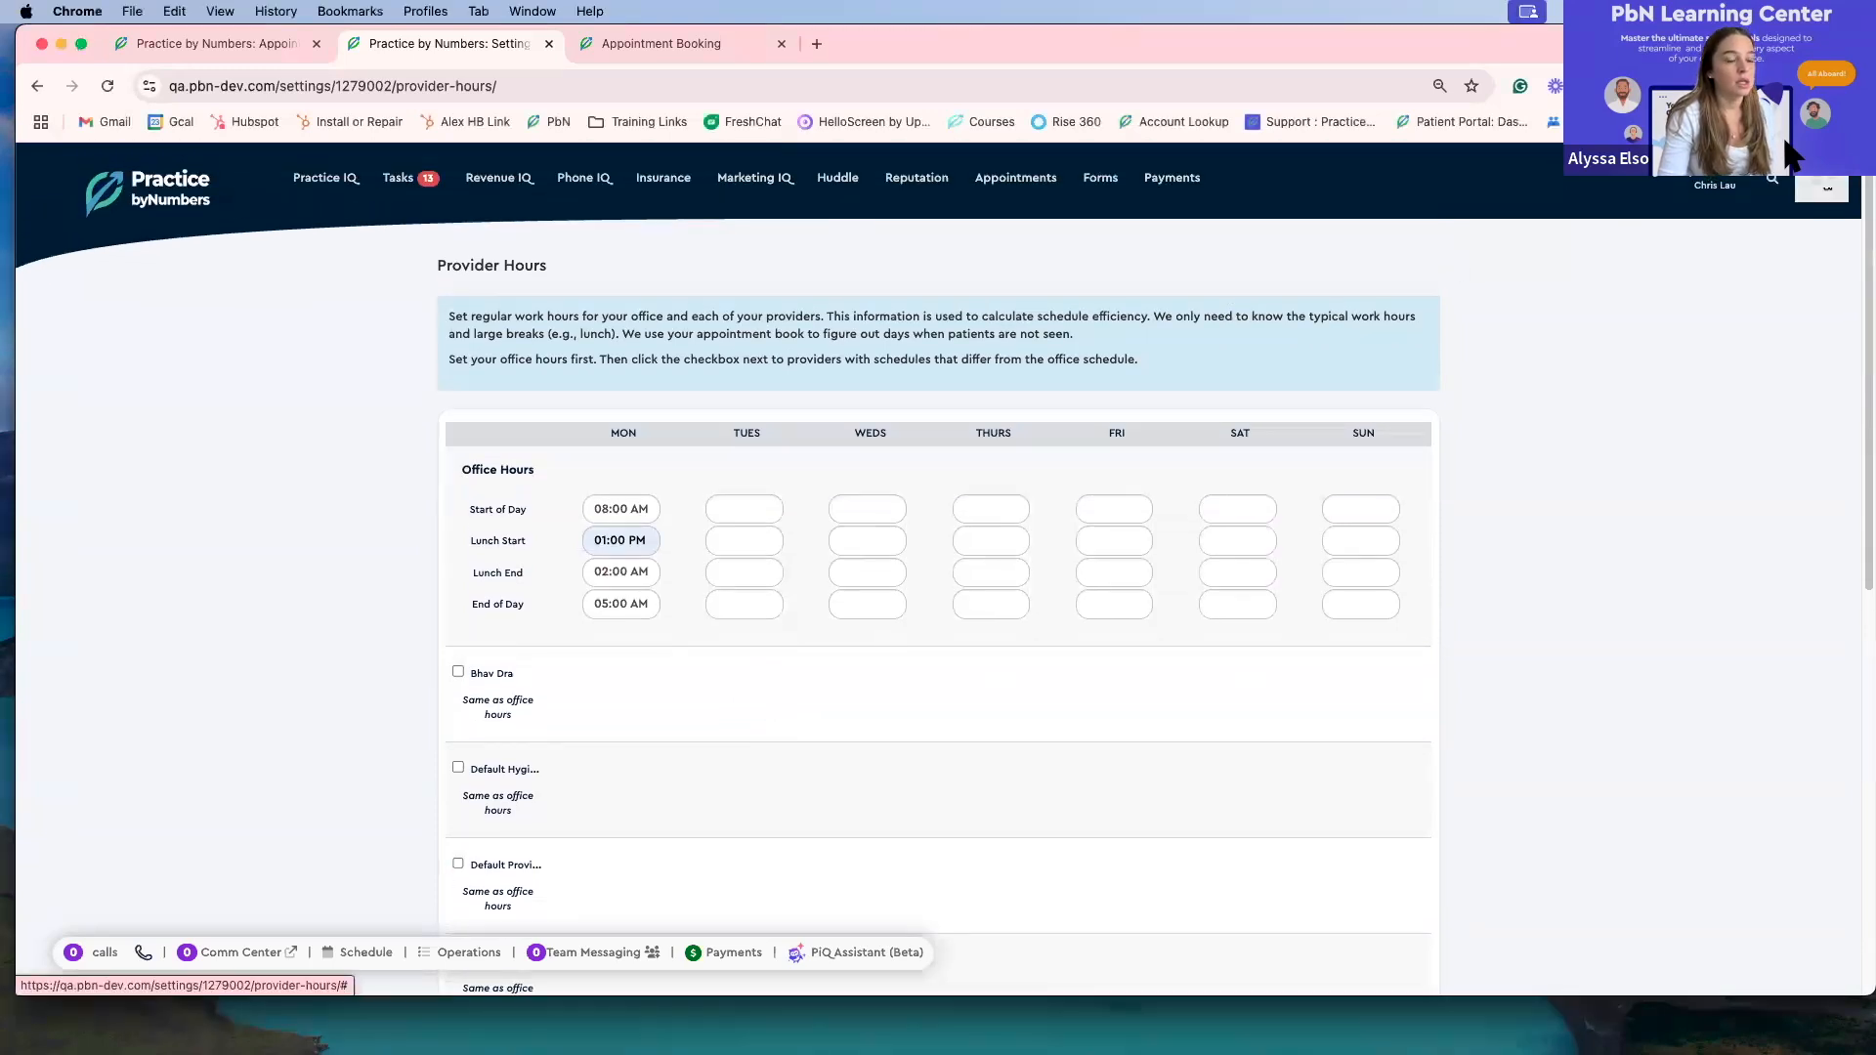
pyautogui.click(1819, 180)
pyautogui.click(1719, 361)
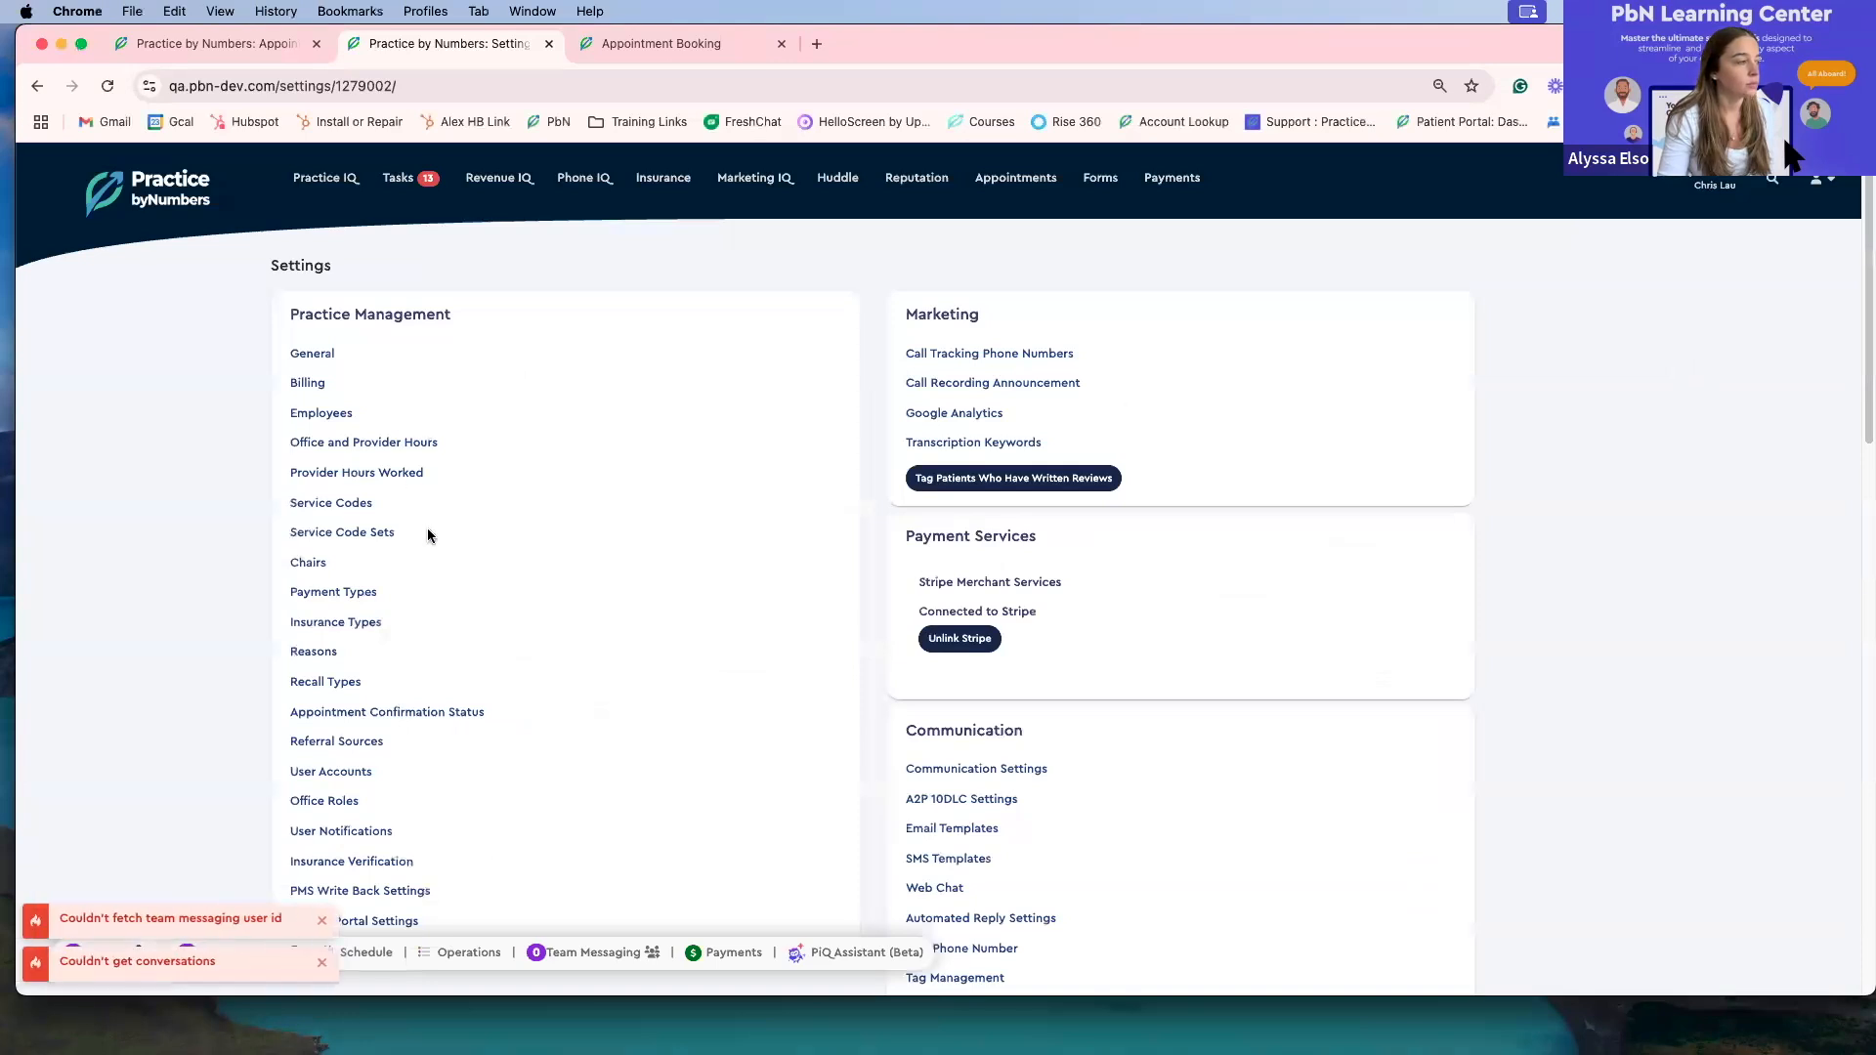
# In Employees, confirm the Doctor, Hygienist and Staff positions mapping and continue to employee accounts.
pyautogui.scroll(-3, 427, 528)
pyautogui.scroll(2, 411, 516)
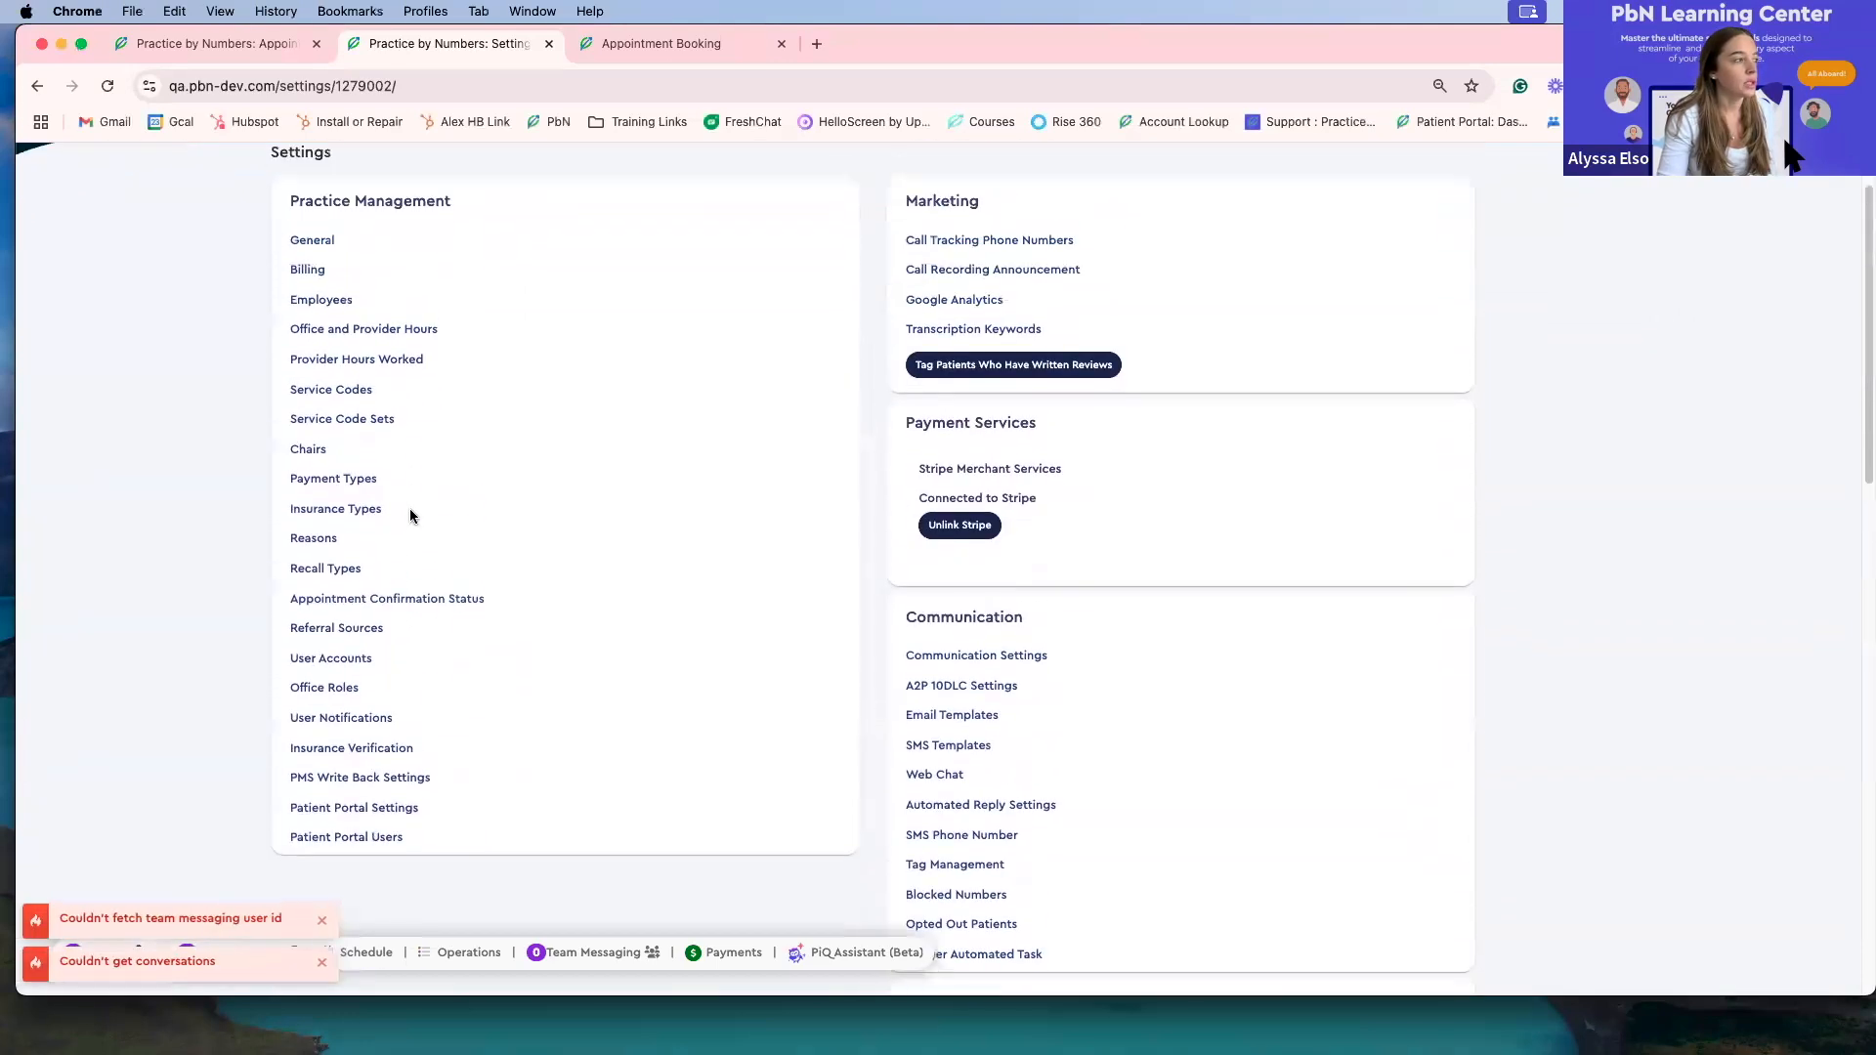
pyautogui.click(328, 314)
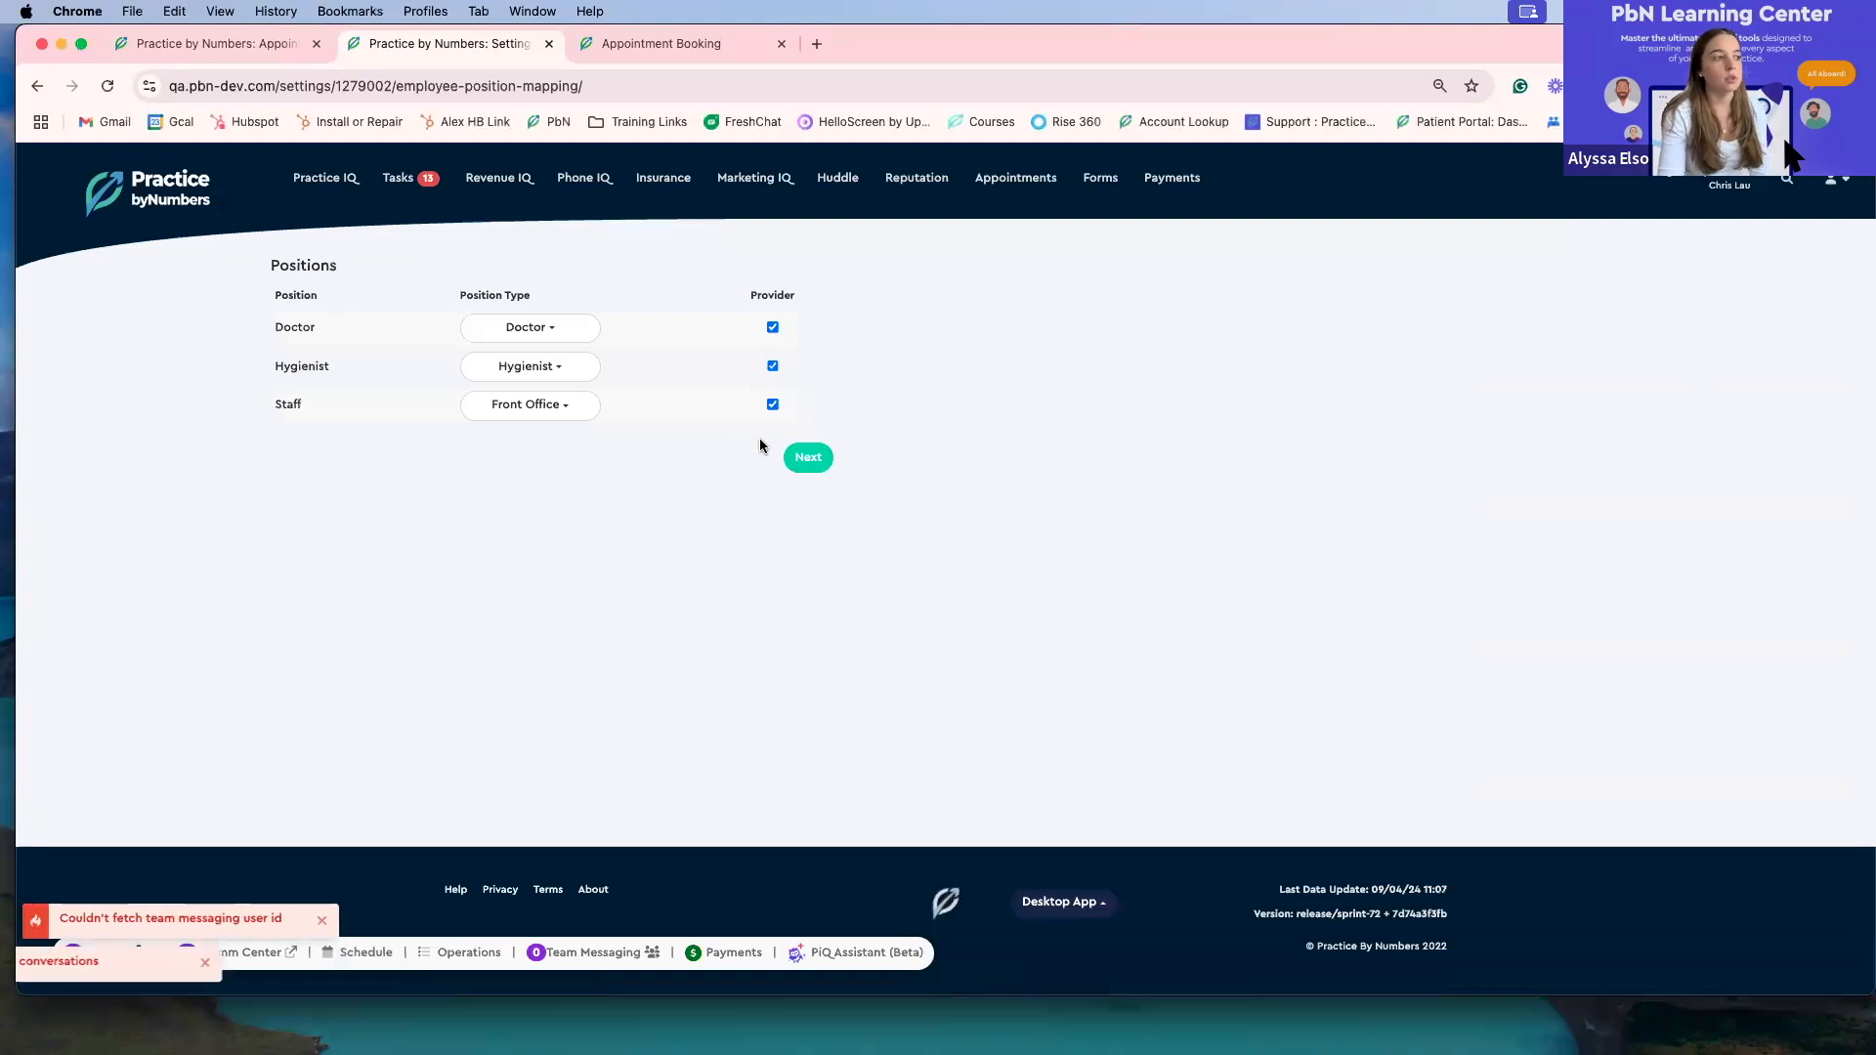
pyautogui.click(808, 458)
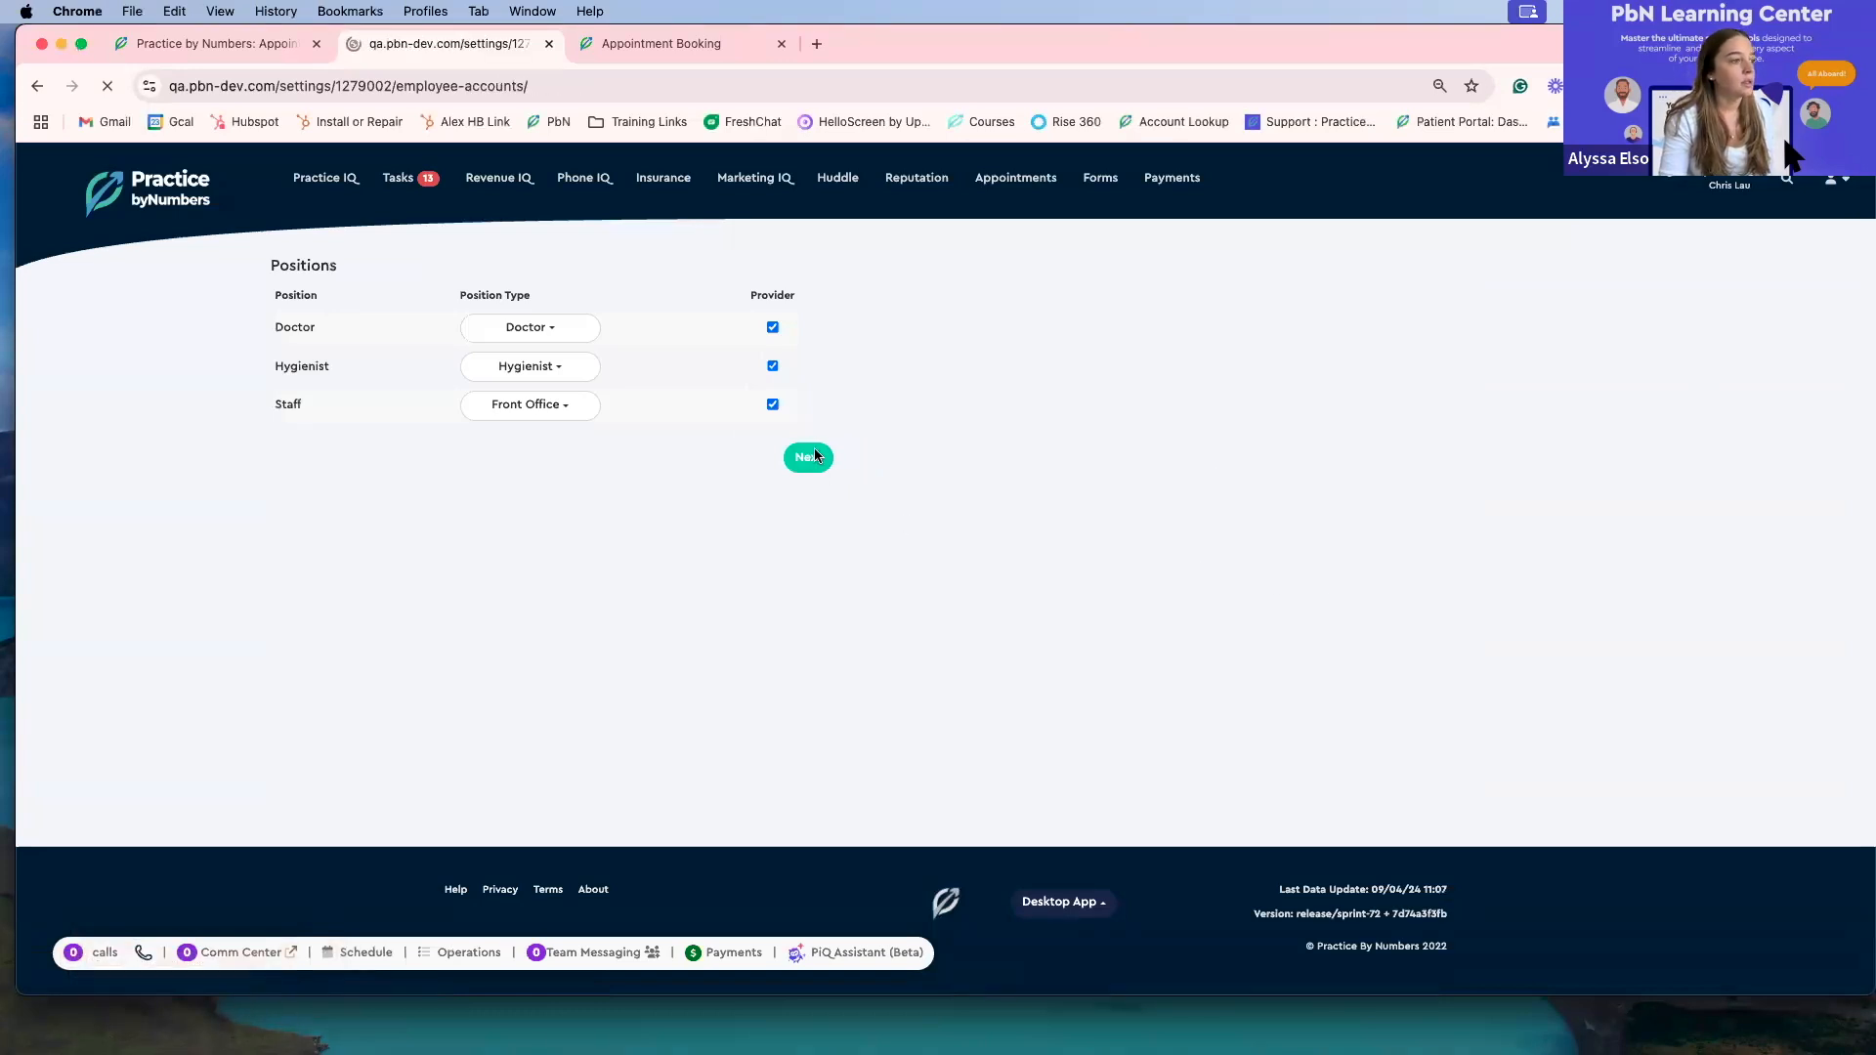
# Check Default Hygienist's practice management match and mark the listed employee as no longer active.
pyautogui.scroll(-5, 758, 537)
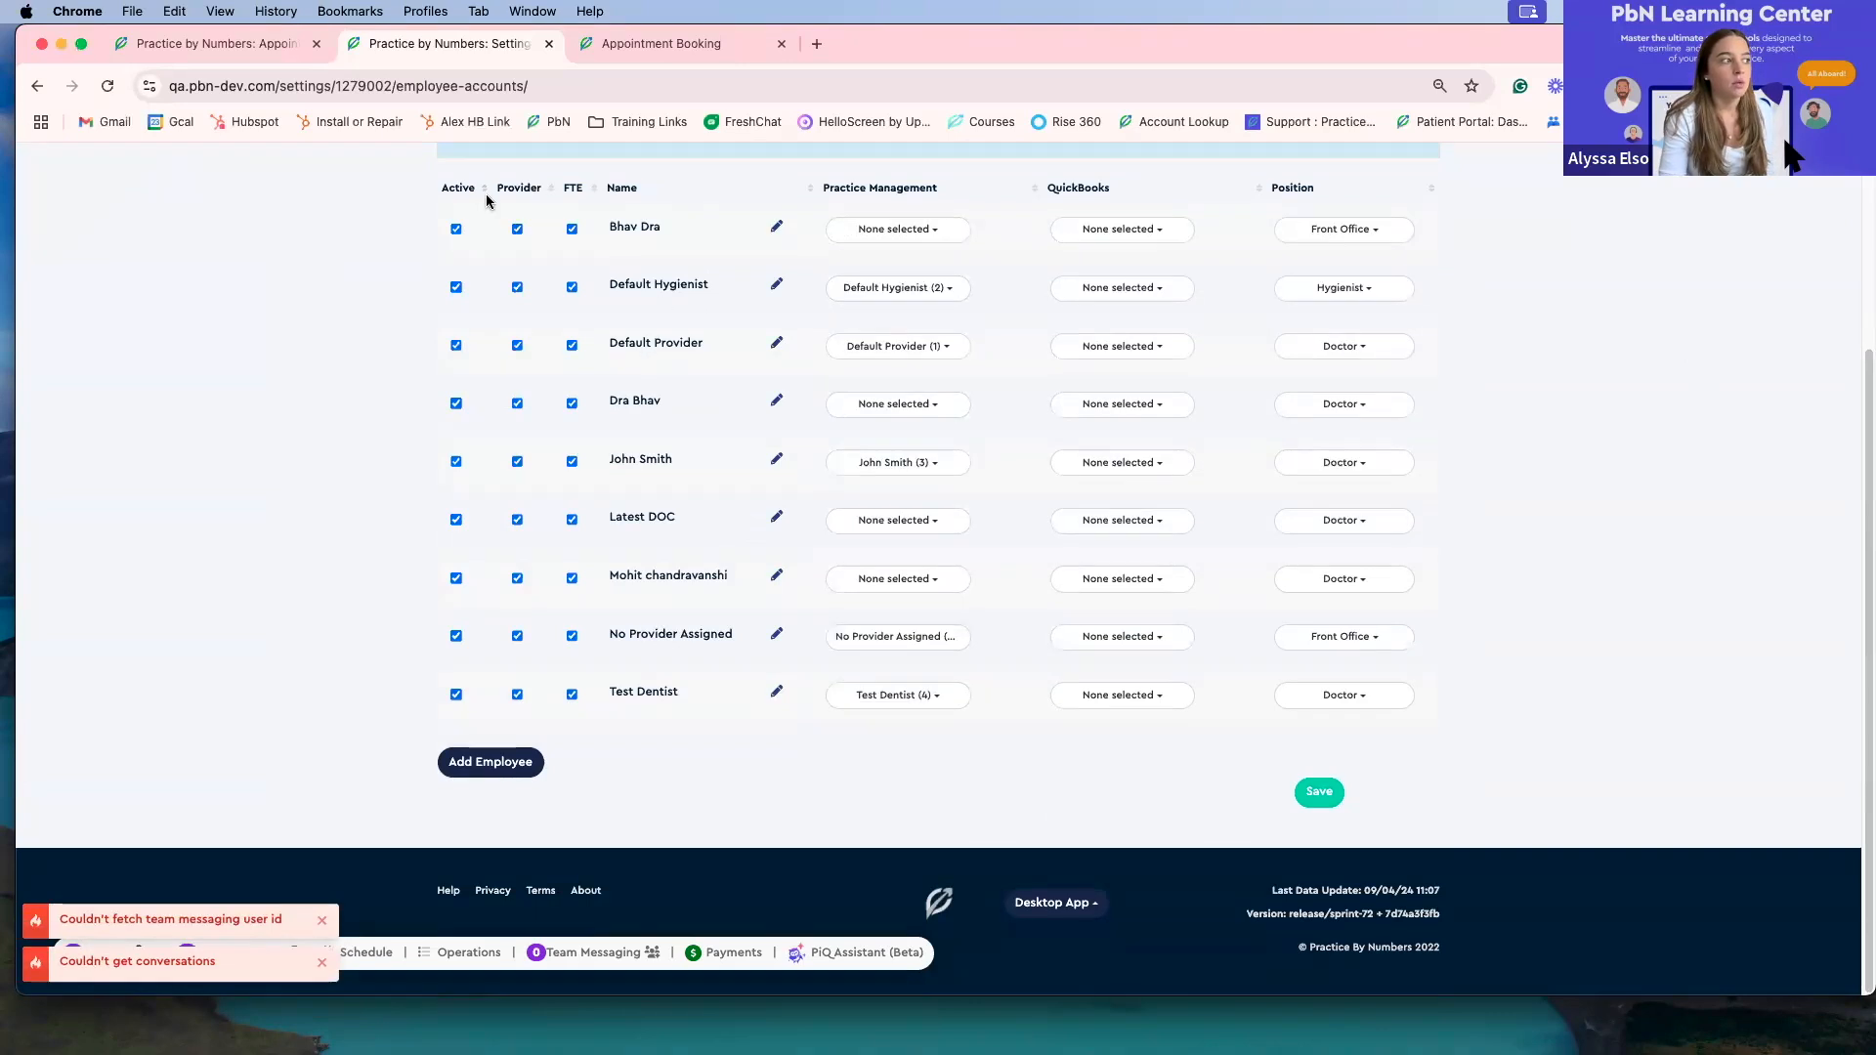
pyautogui.scroll(1, 503, 376)
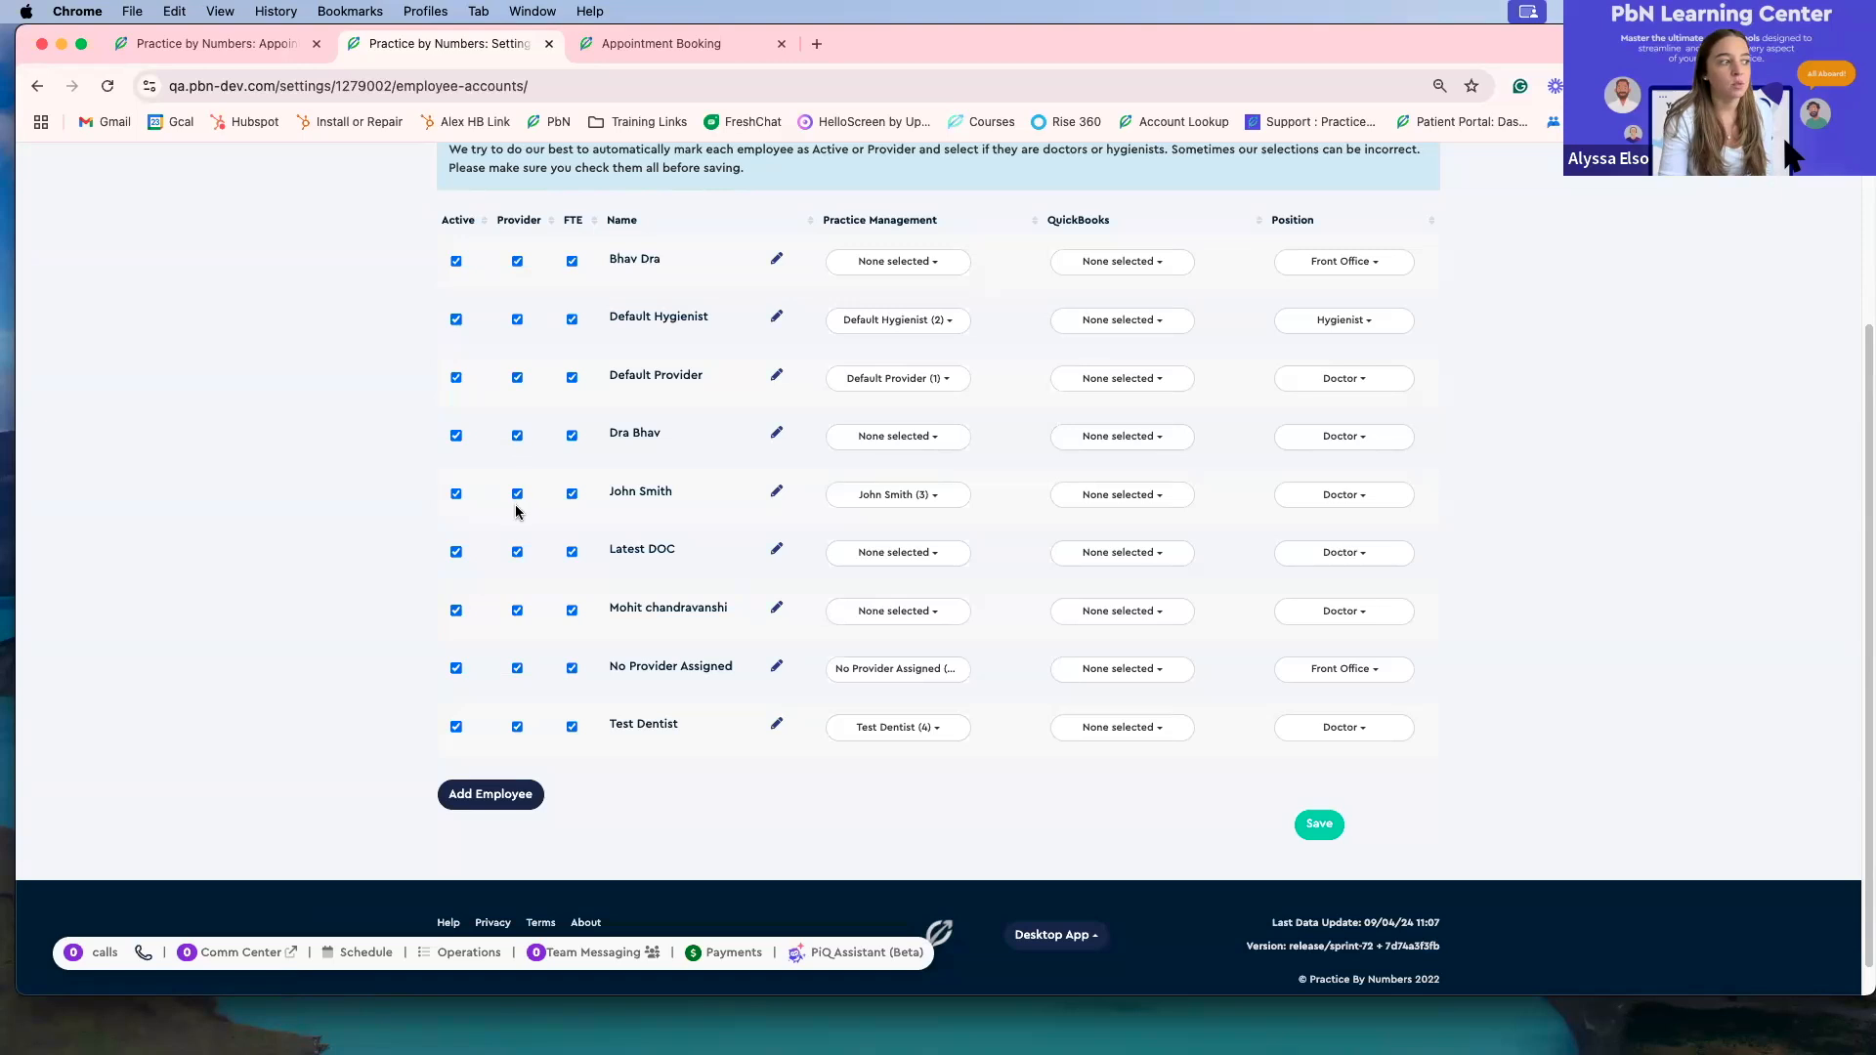
pyautogui.click(878, 323)
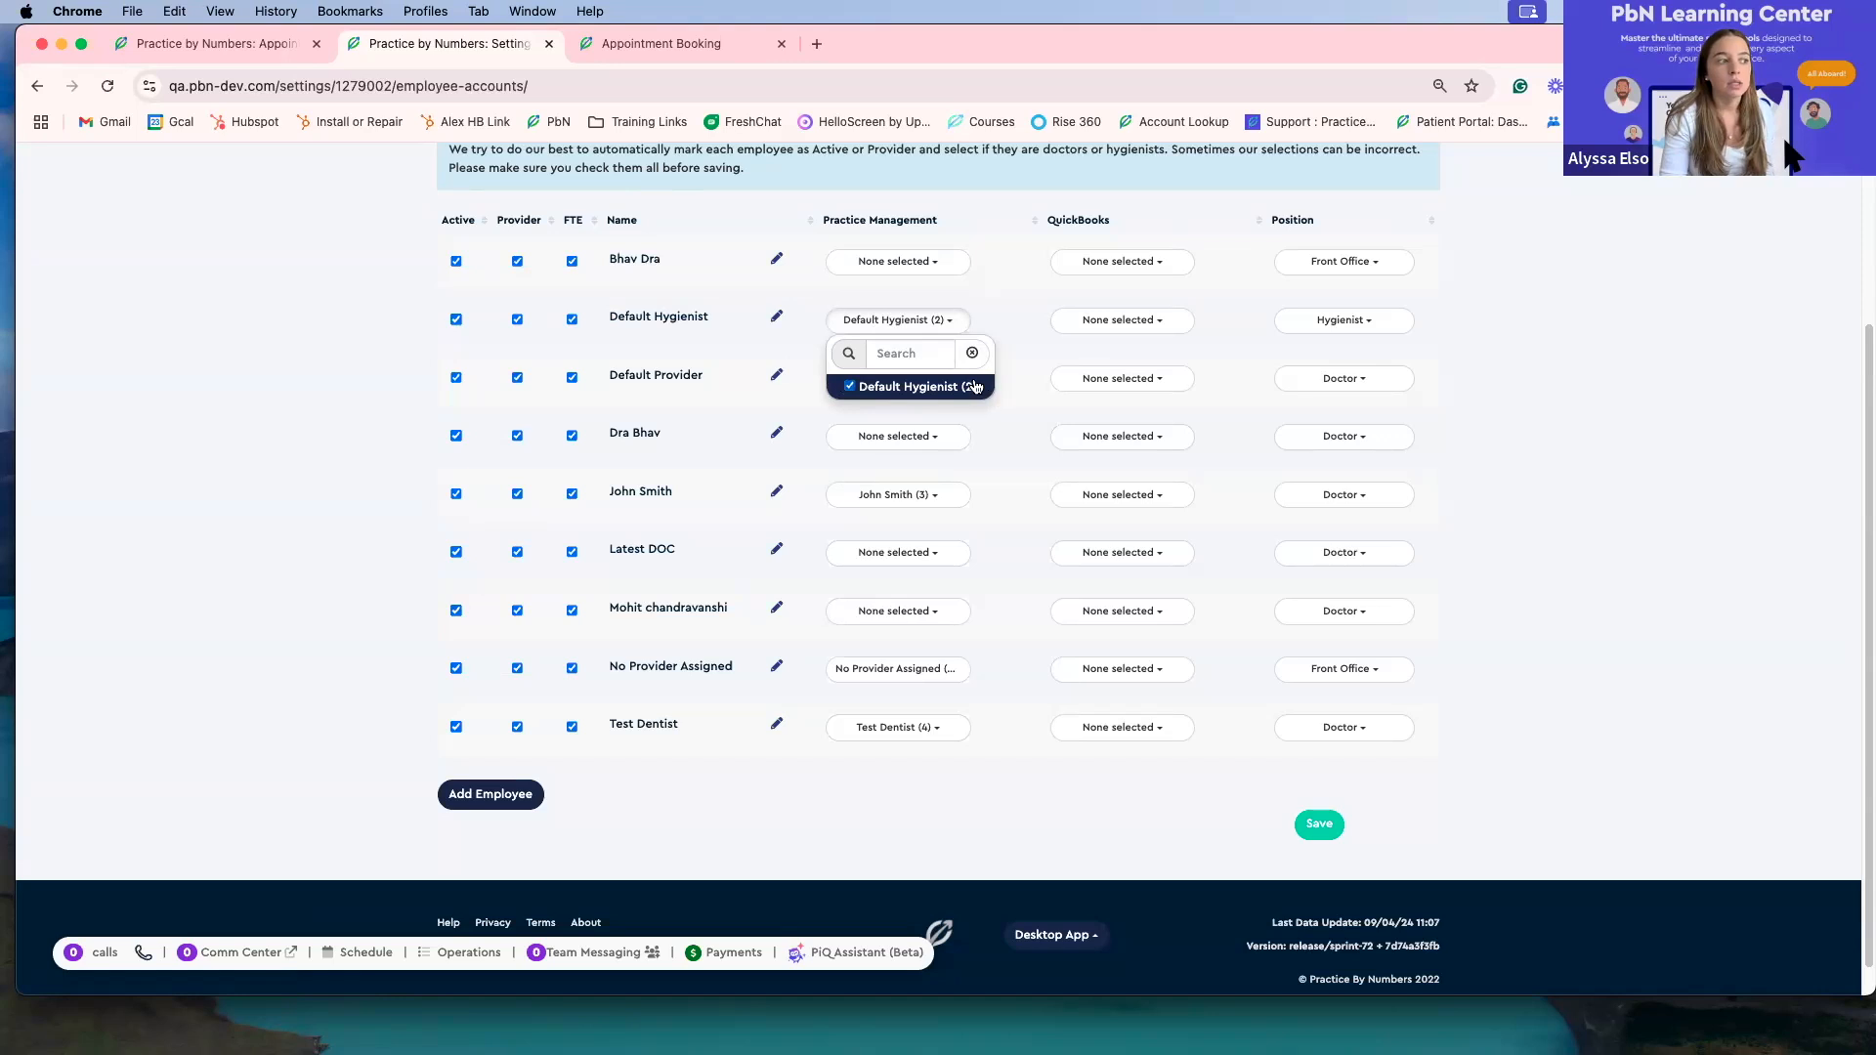
pyautogui.click(896, 328)
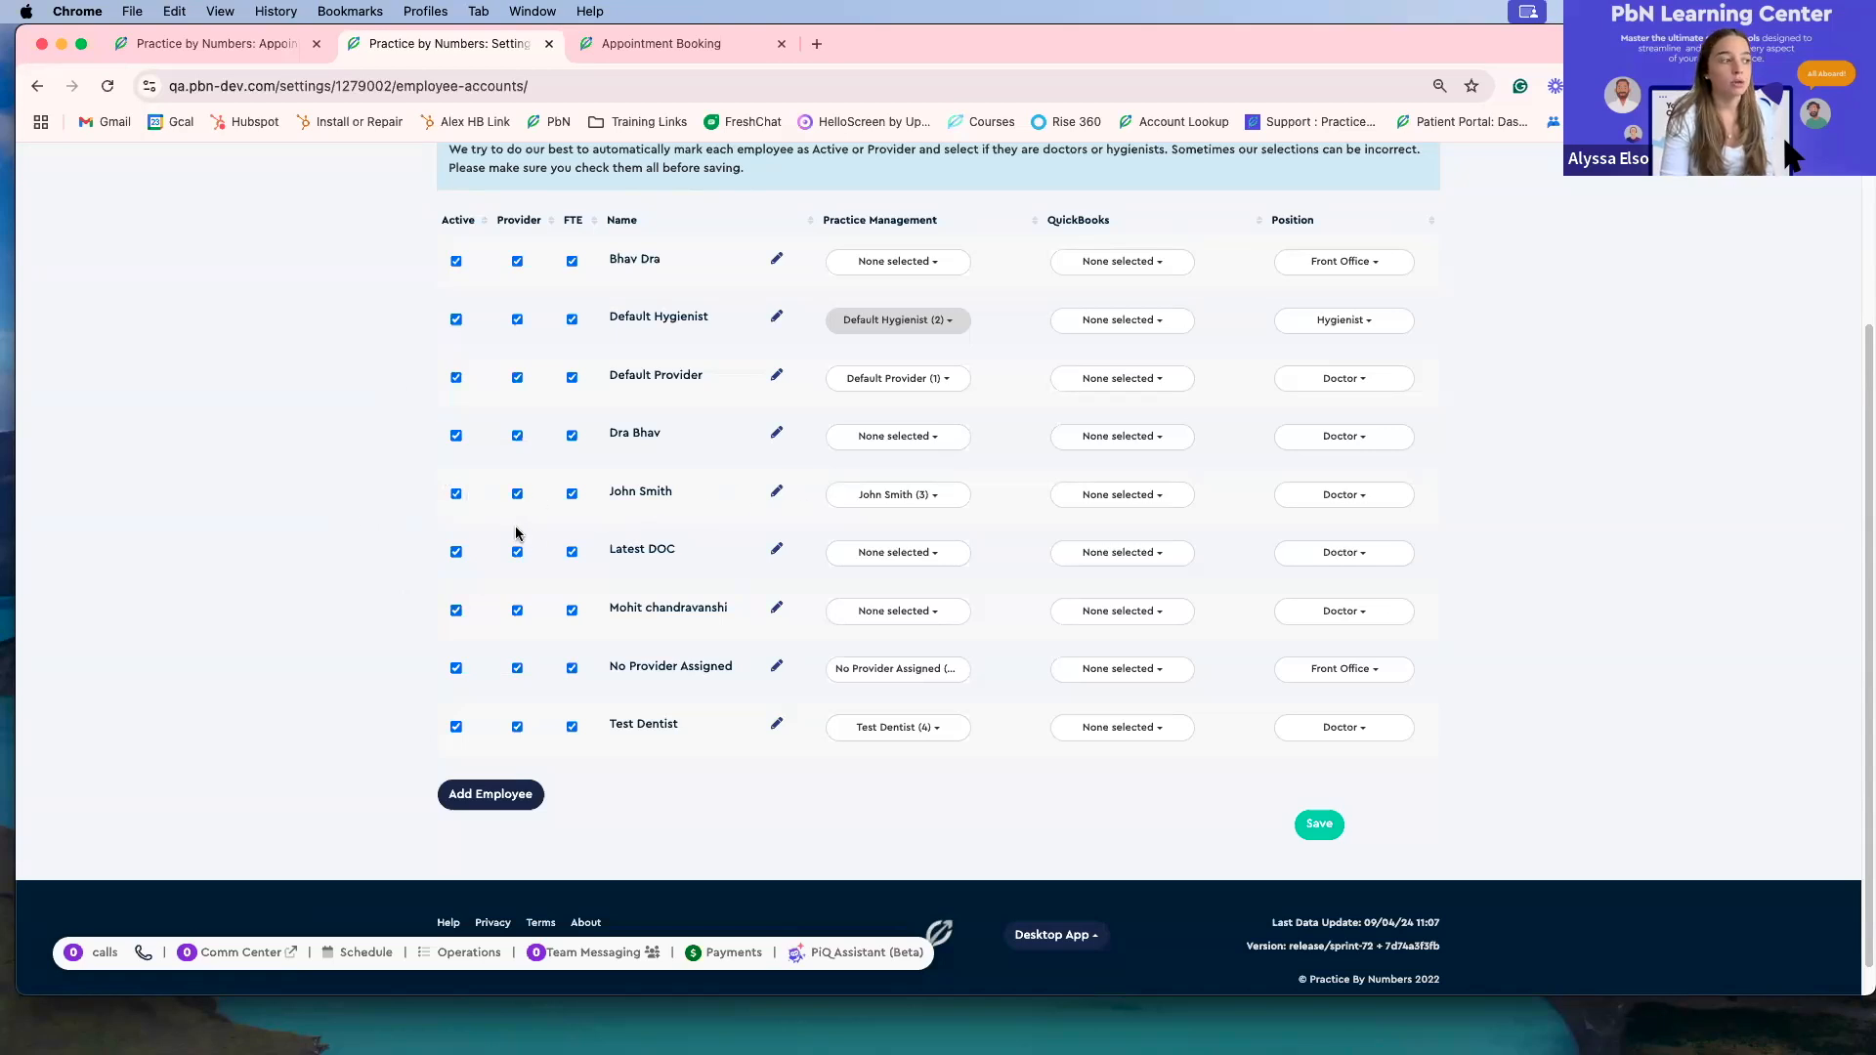
pyautogui.click(455, 494)
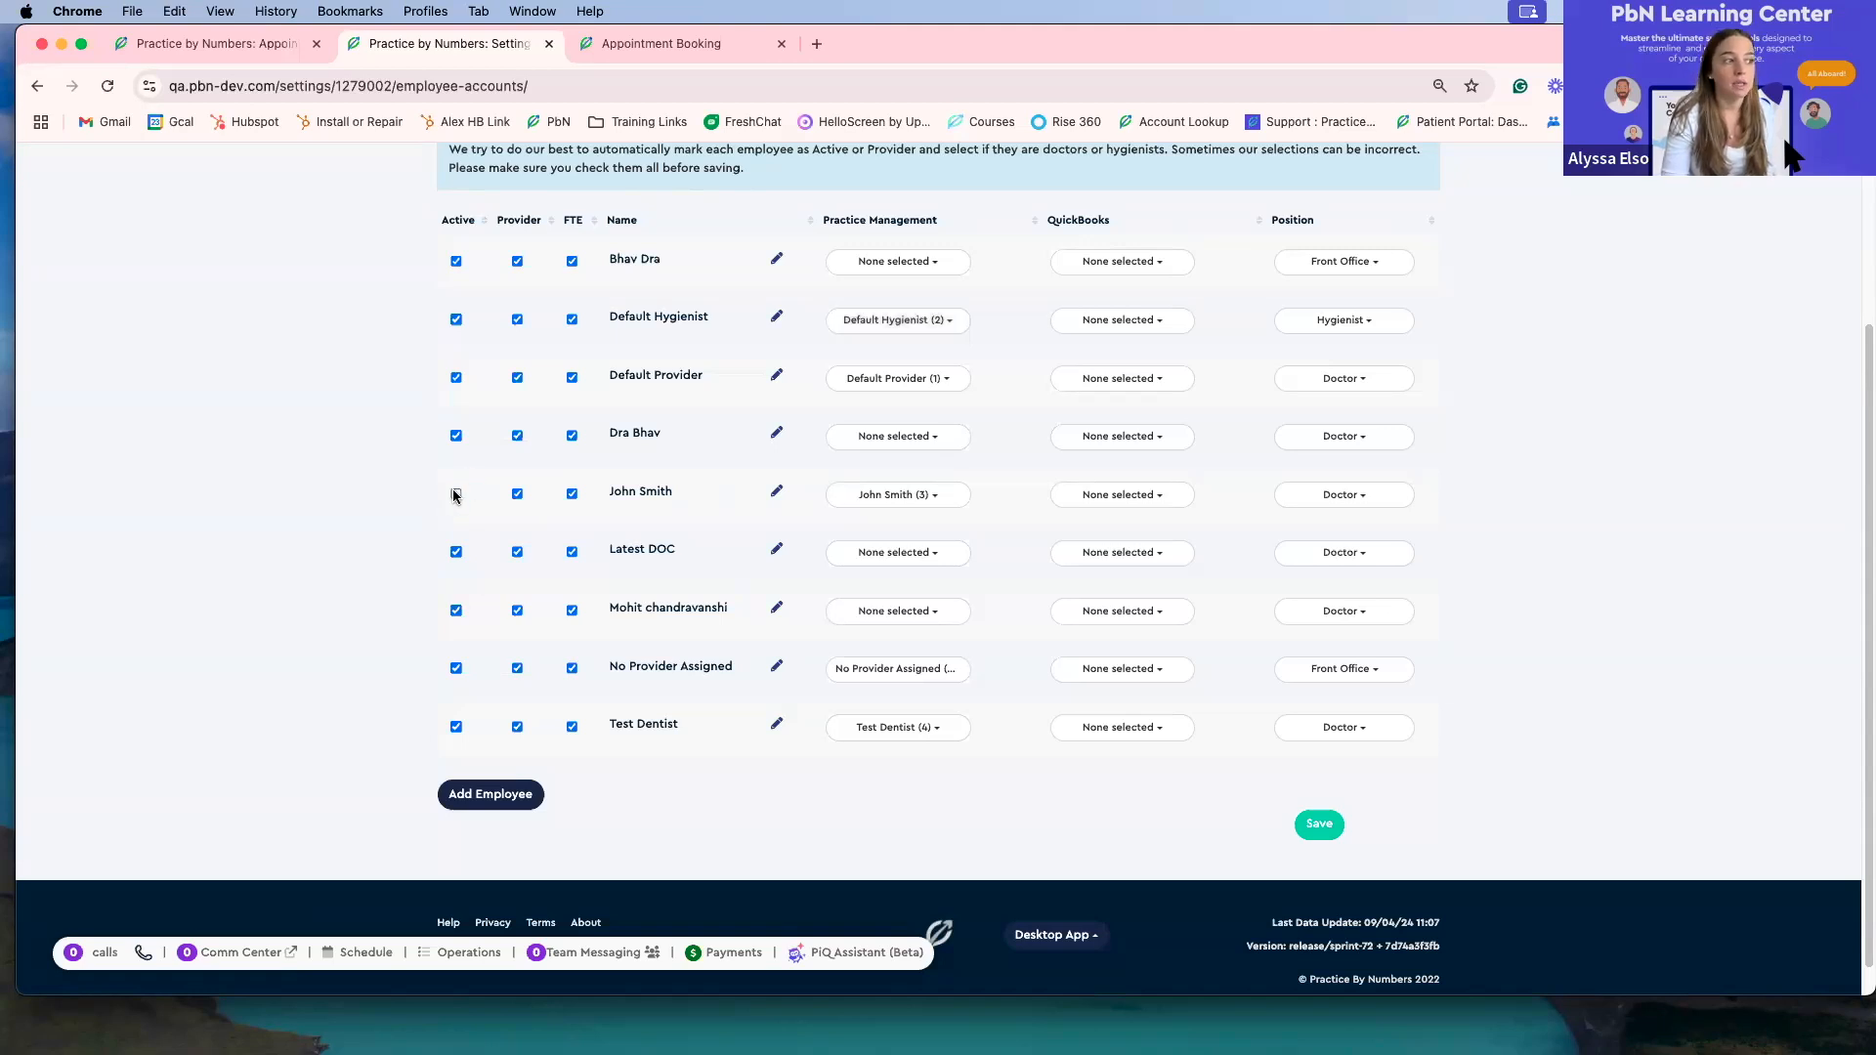
pyautogui.scroll(5, 456, 495)
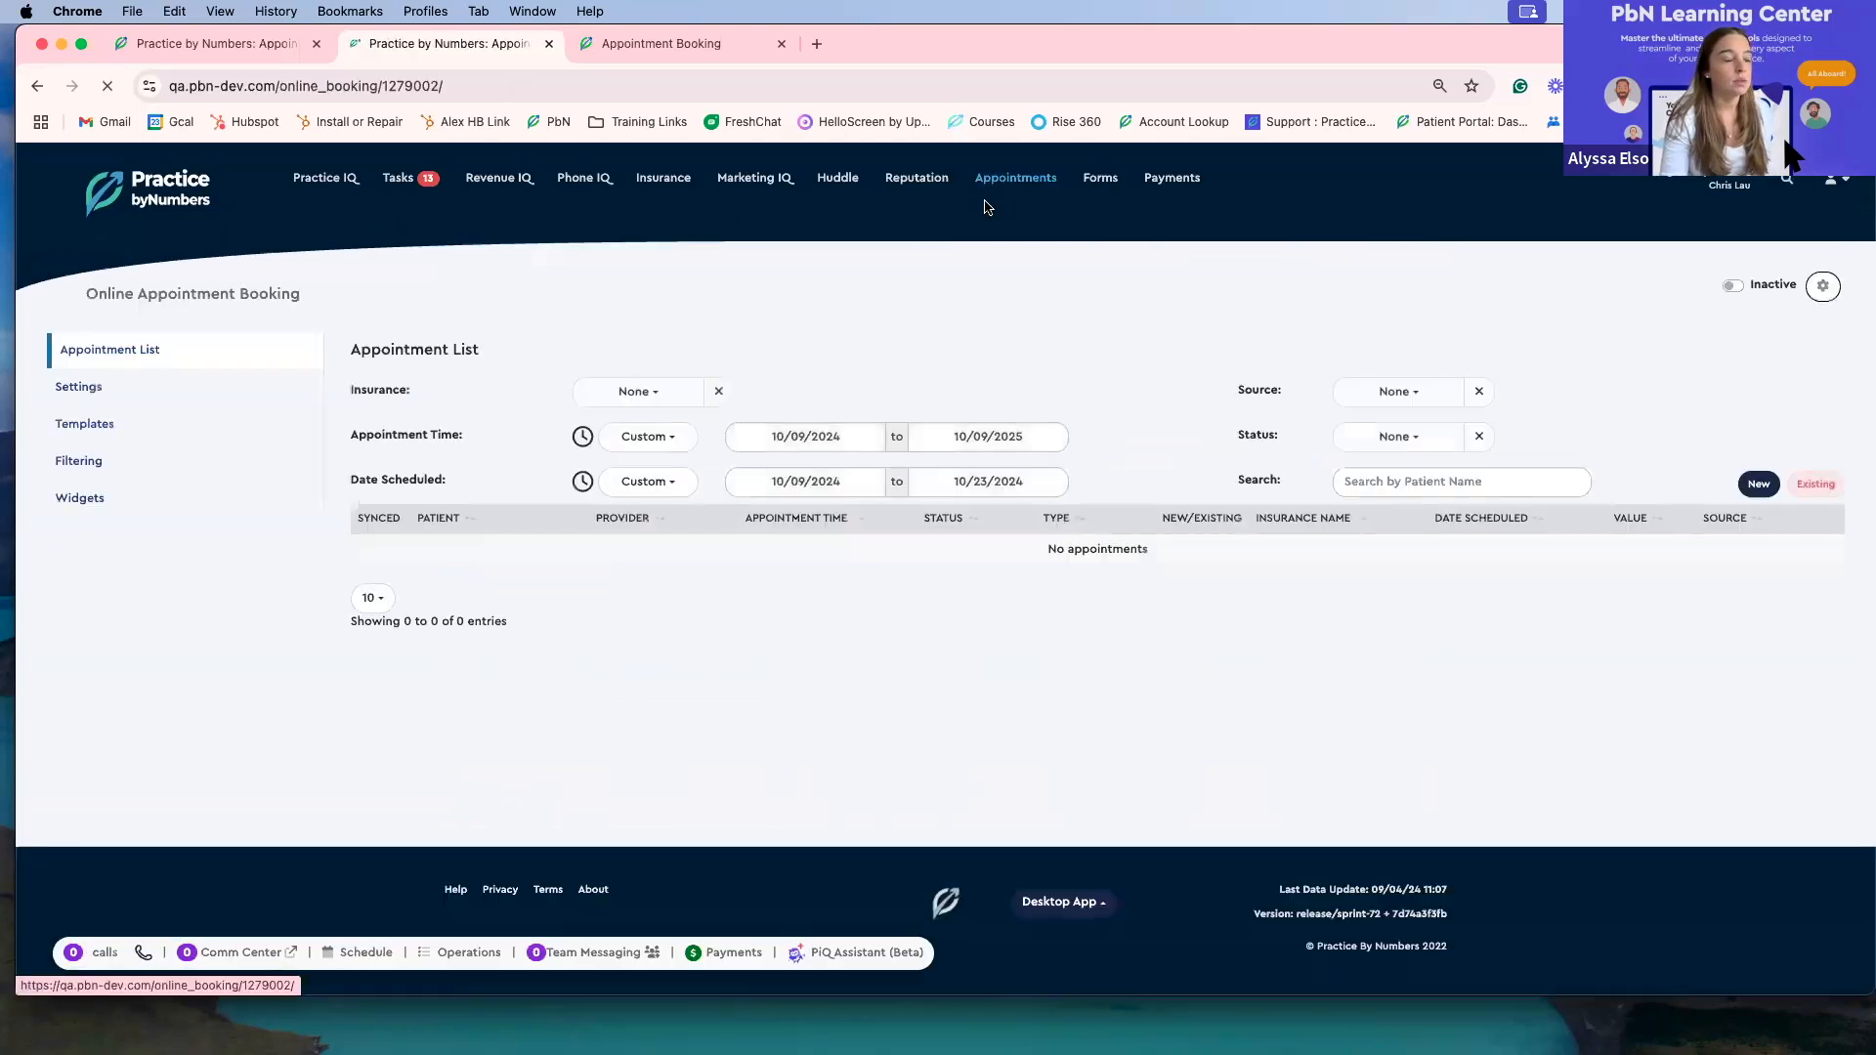
# Open the online booking Settings and scroll through the booking days, chairs and visit types.
pyautogui.click(195, 387)
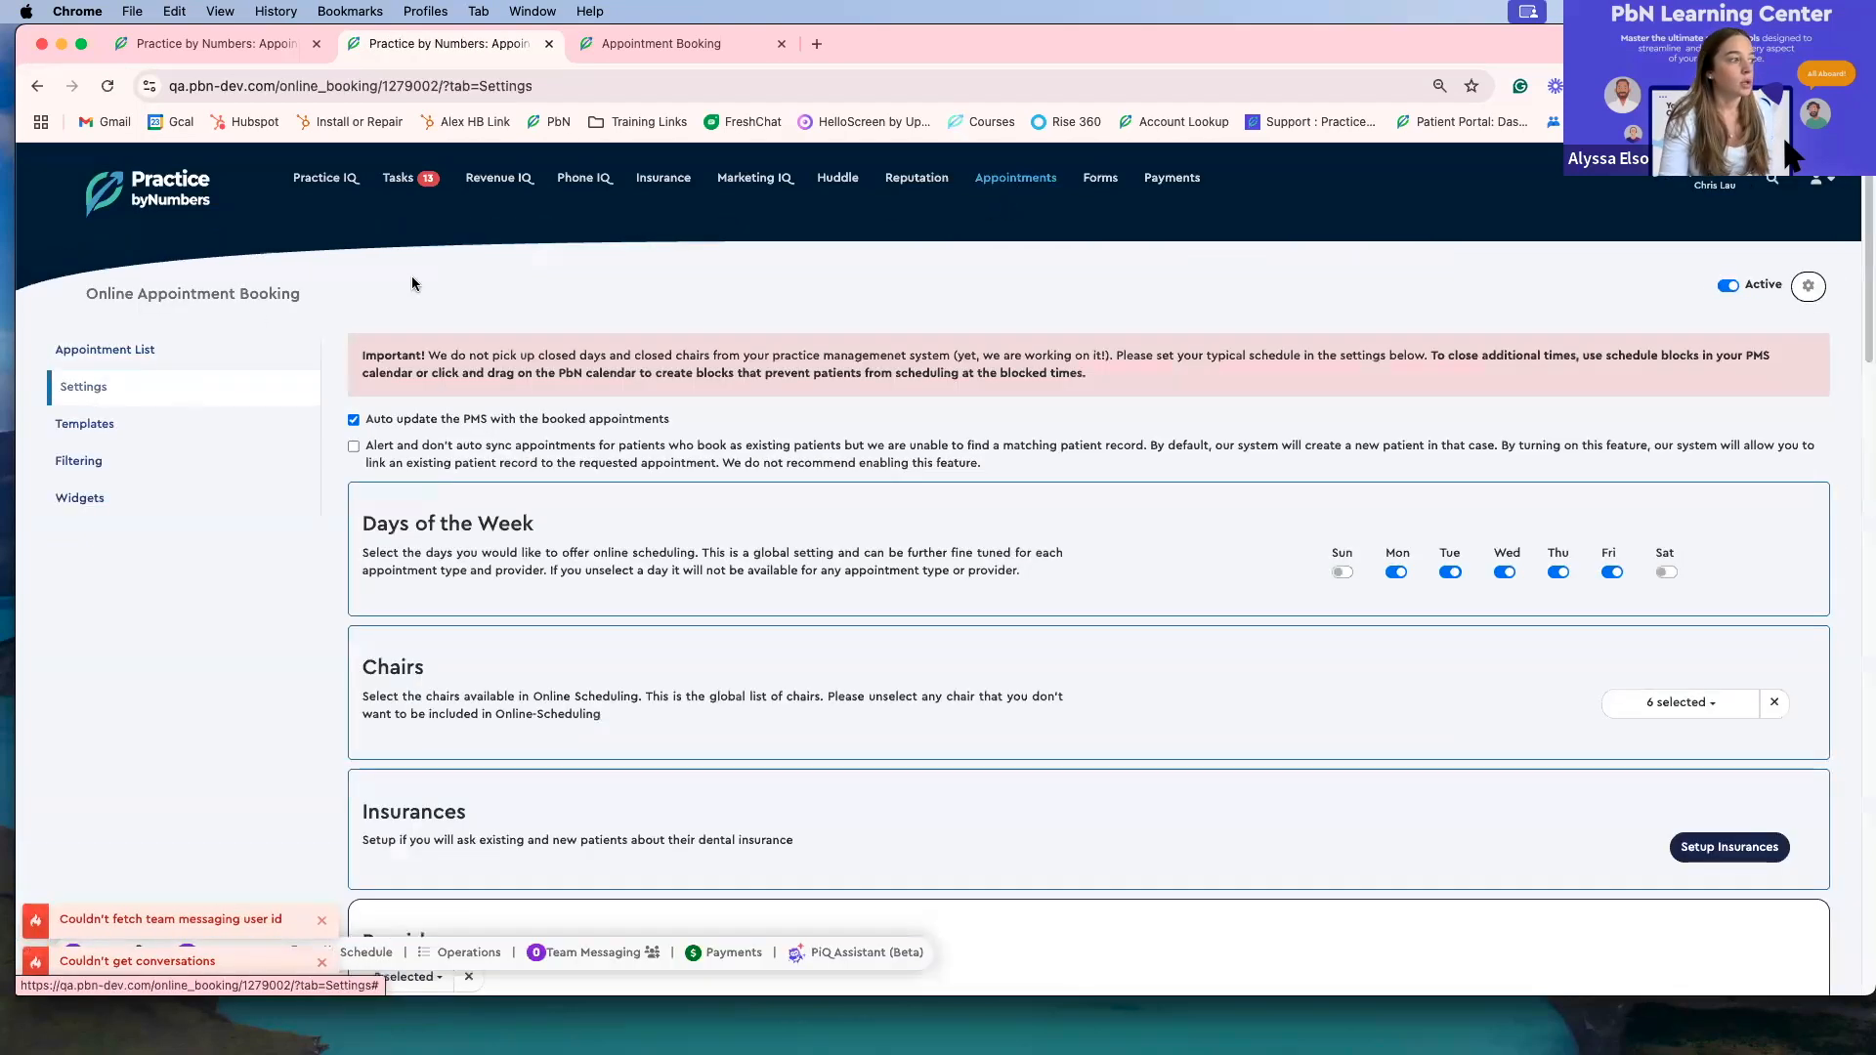
pyautogui.scroll(-2, 789, 316)
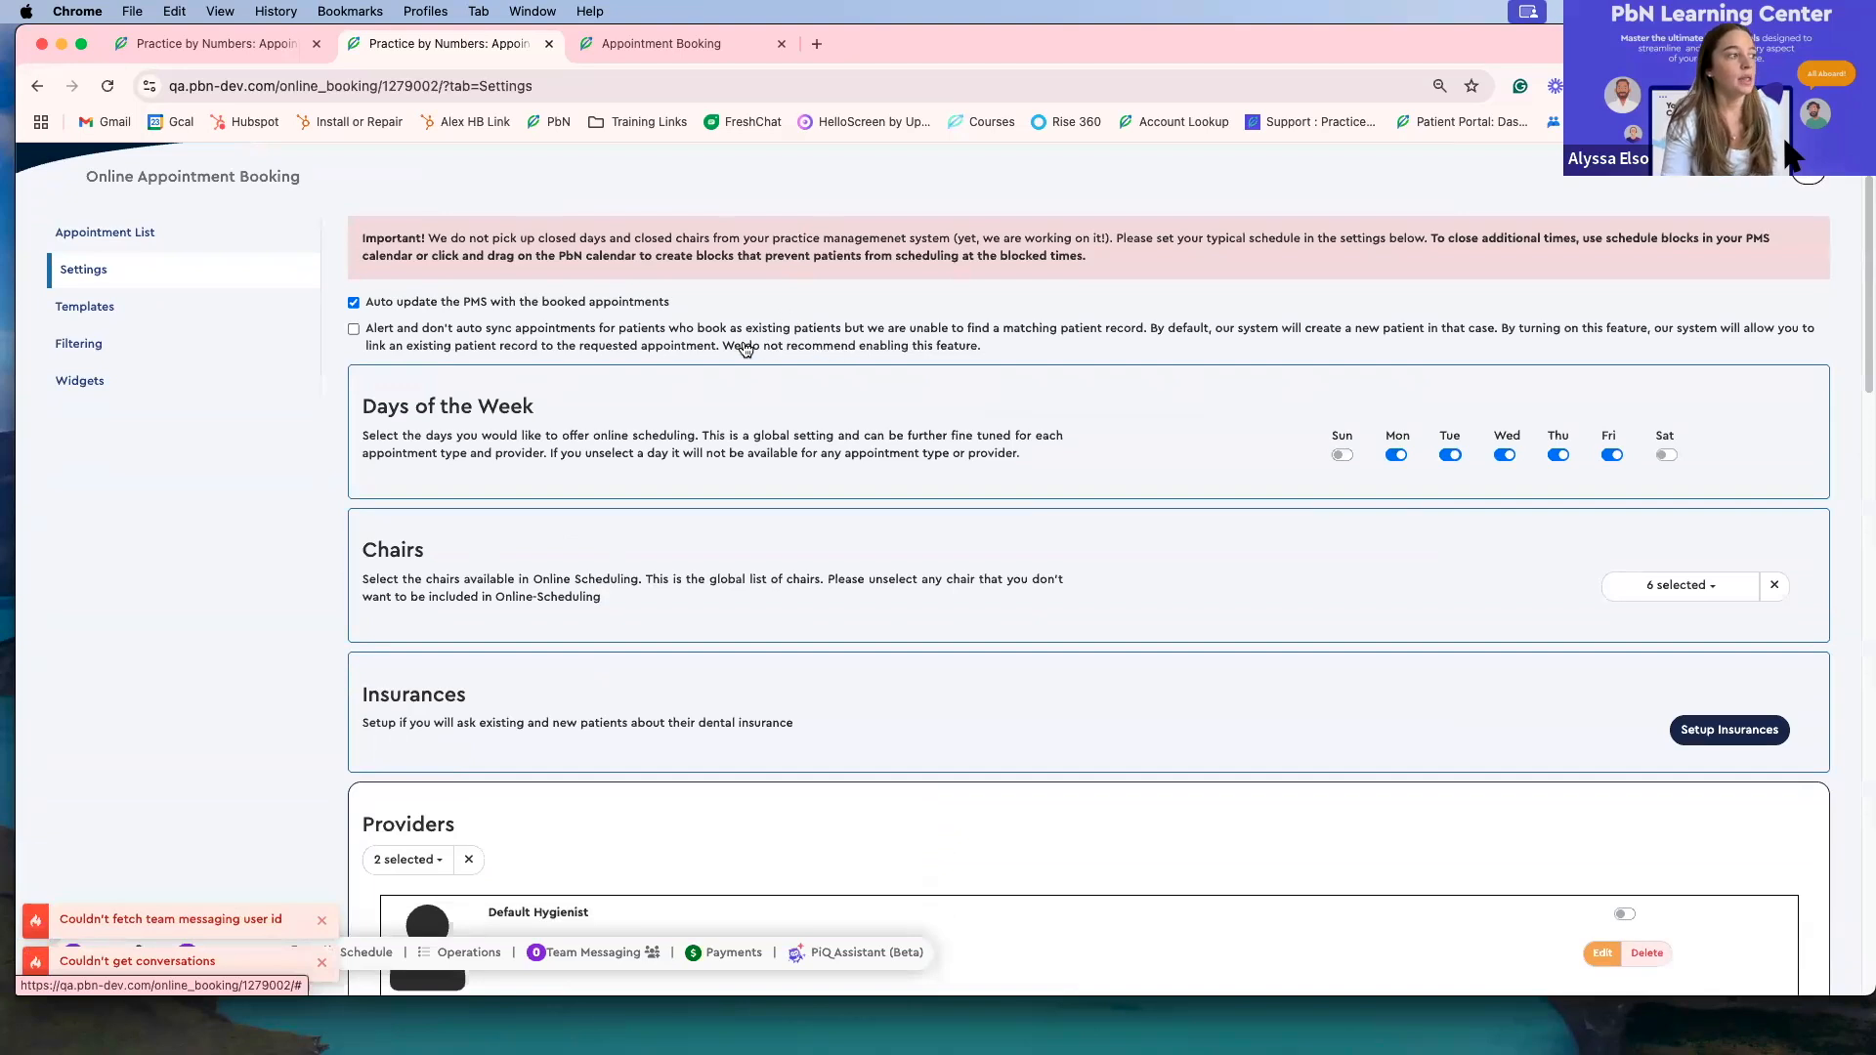
pyautogui.scroll(-1, 744, 343)
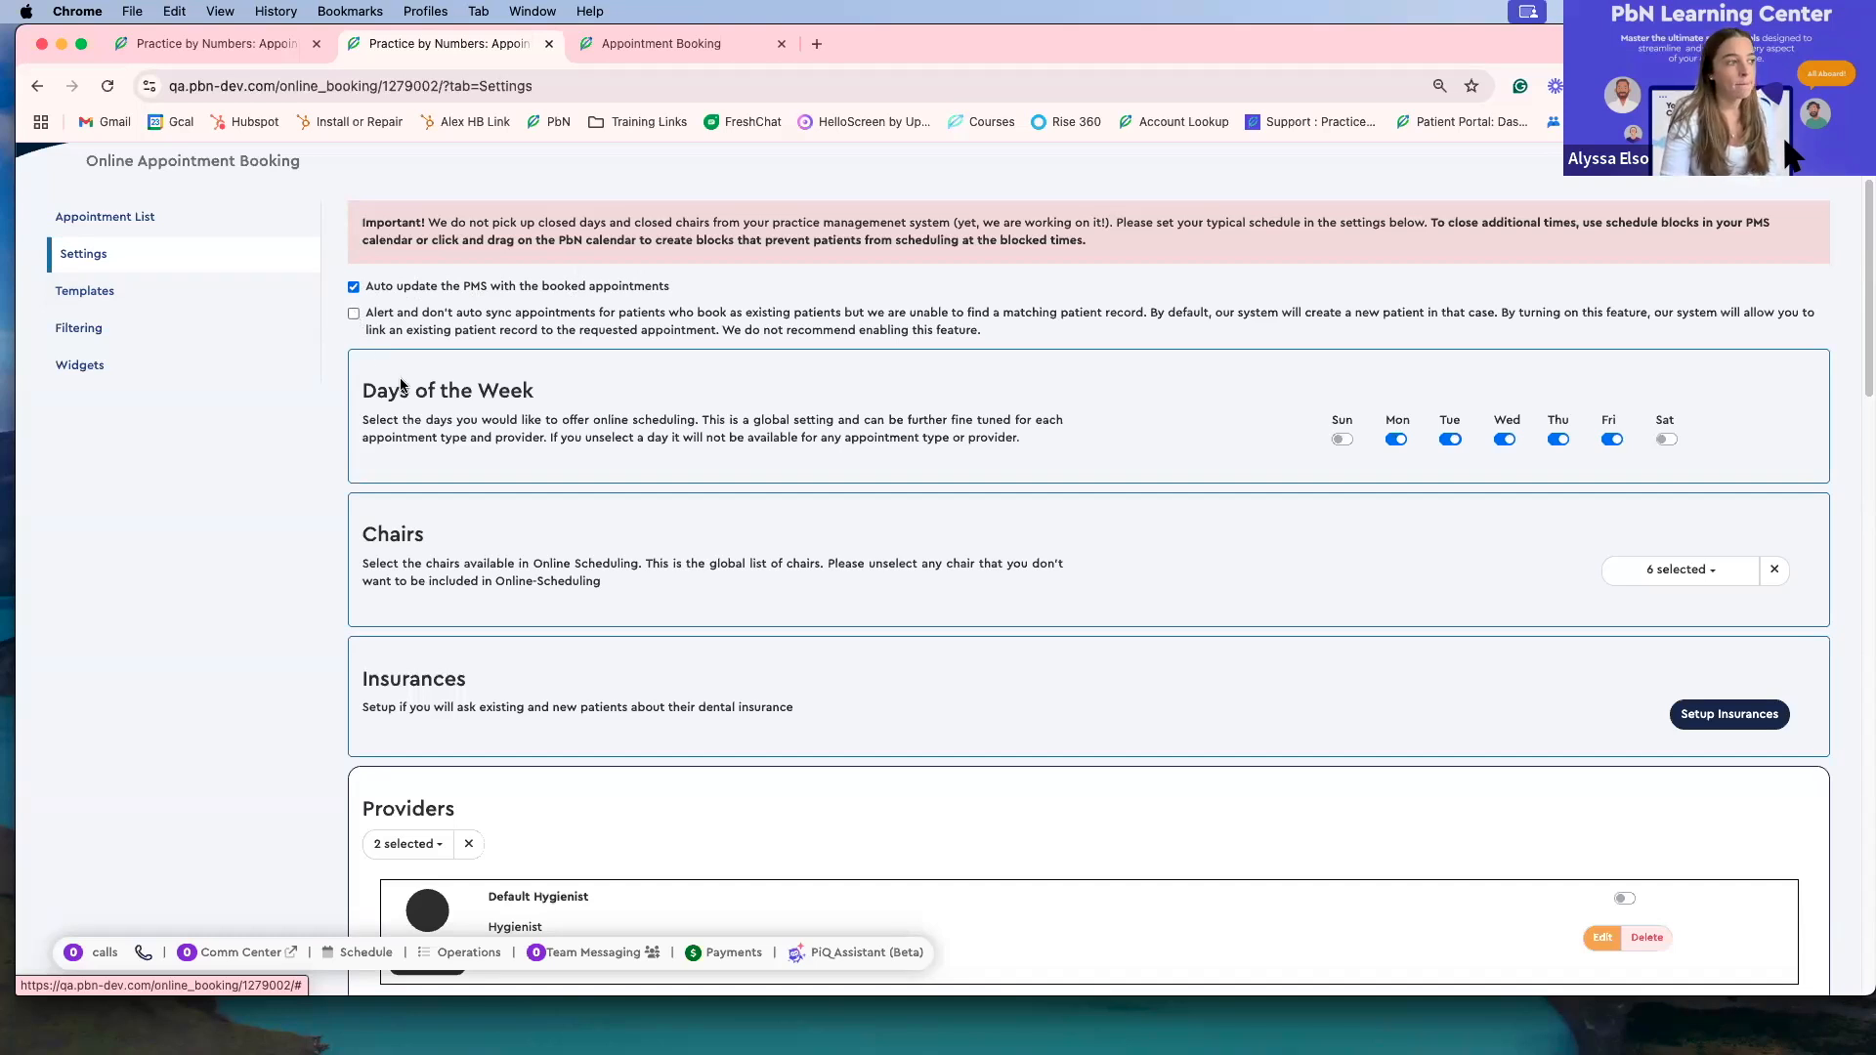
pyautogui.scroll(-1, 401, 384)
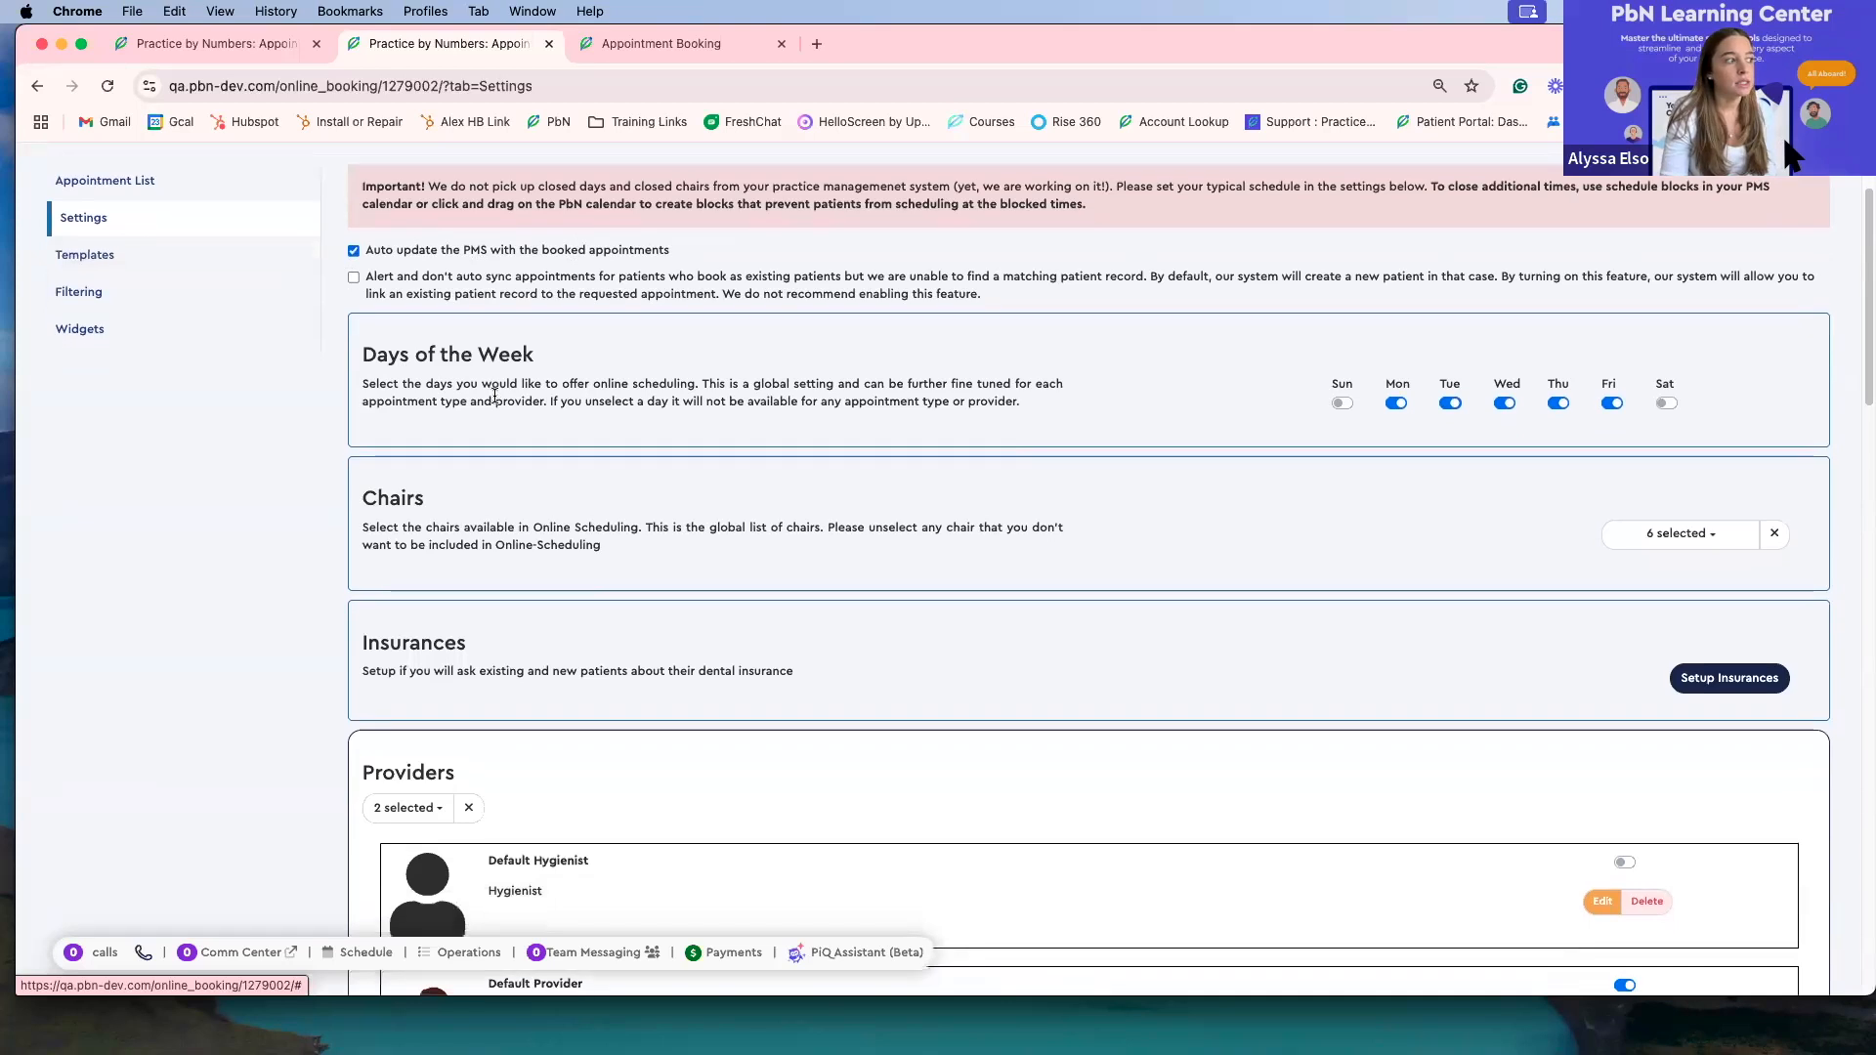
pyautogui.scroll(-1, 496, 393)
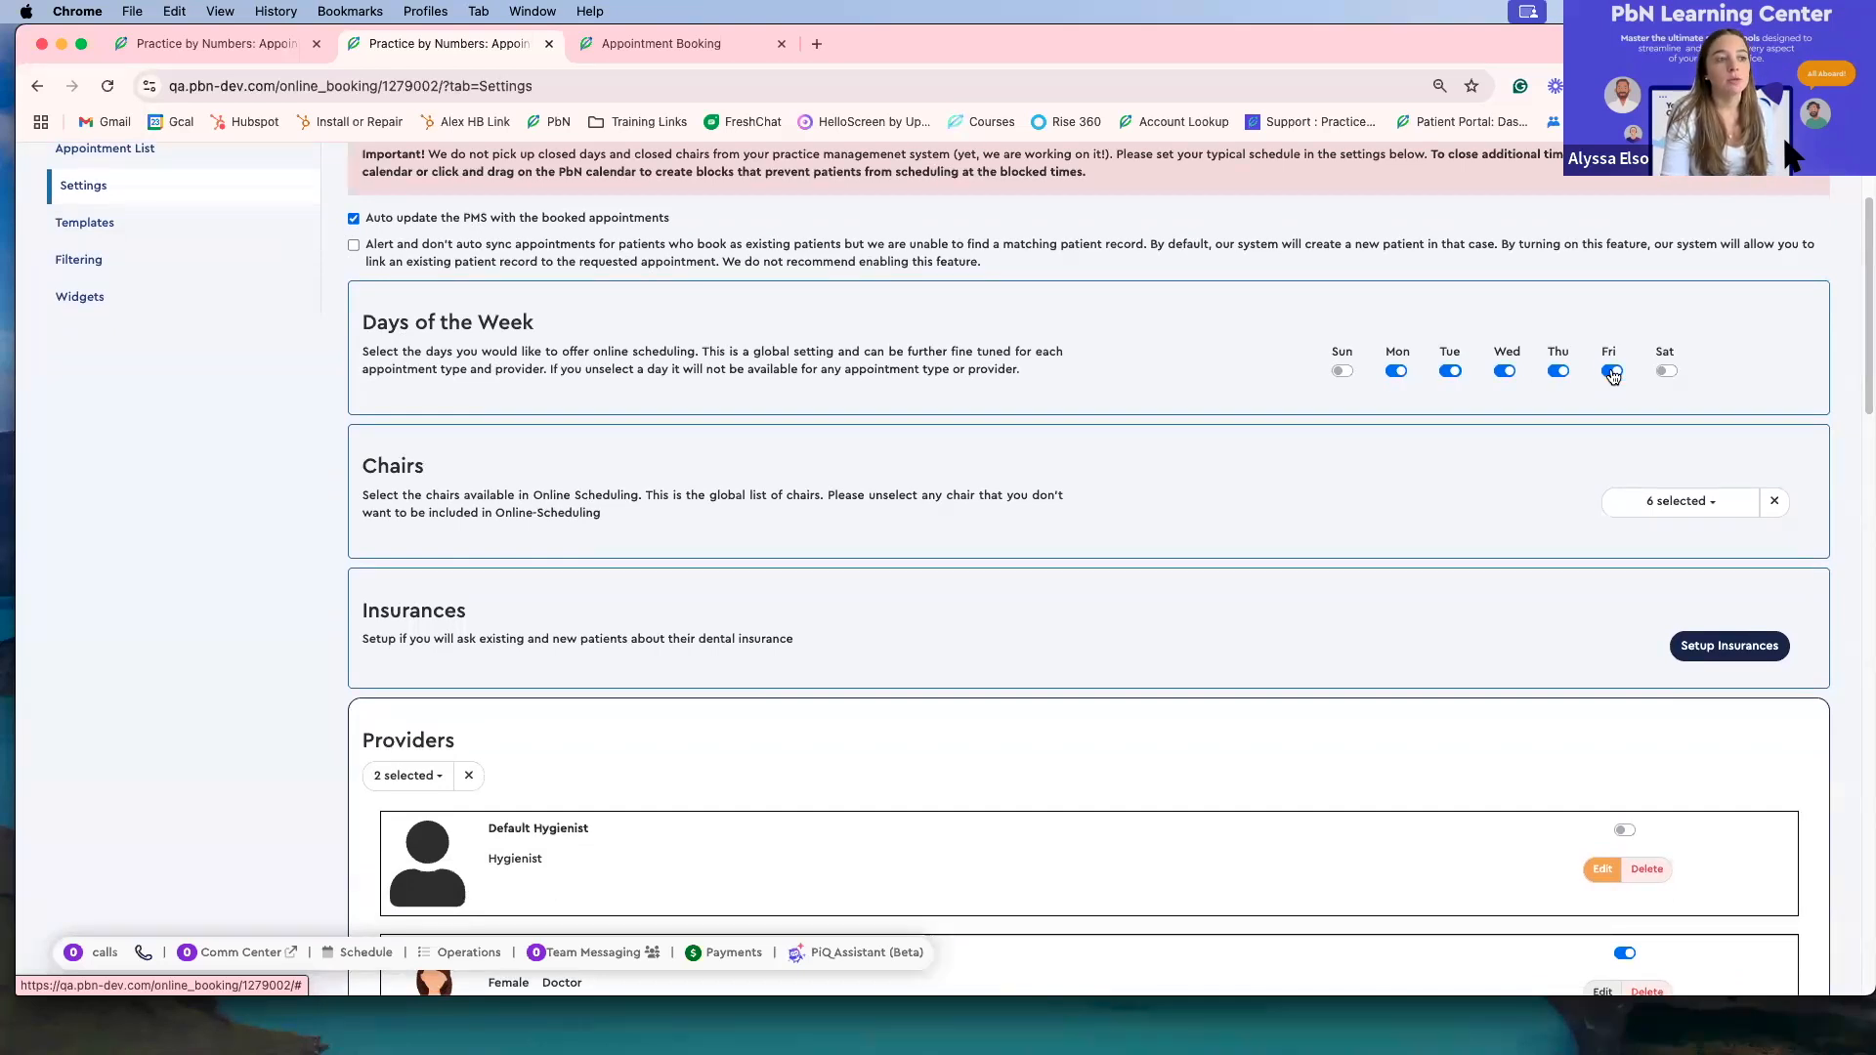
# Try switching off Thursday, Tuesday and Monday as booking days; Monday–Friday stay enabled.
pyautogui.click(1562, 373)
pyautogui.click(1456, 376)
pyautogui.click(1402, 378)
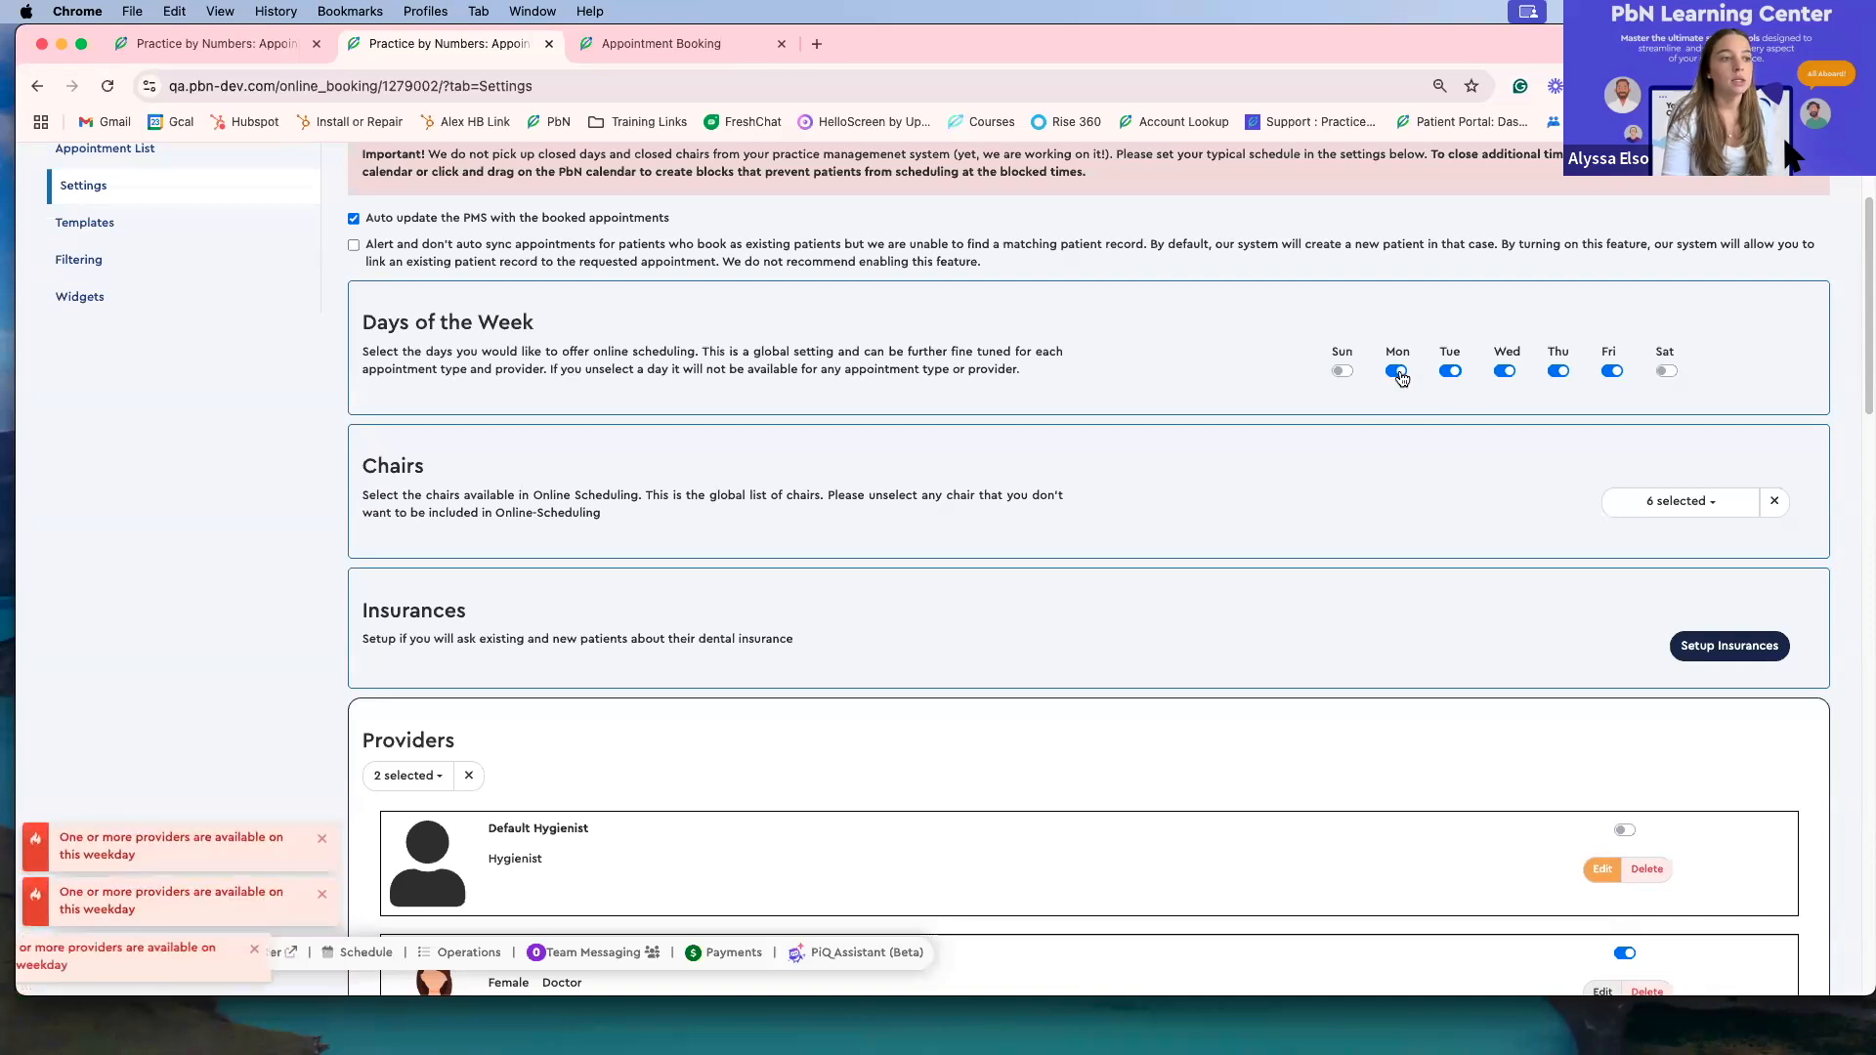
pyautogui.click(1401, 377)
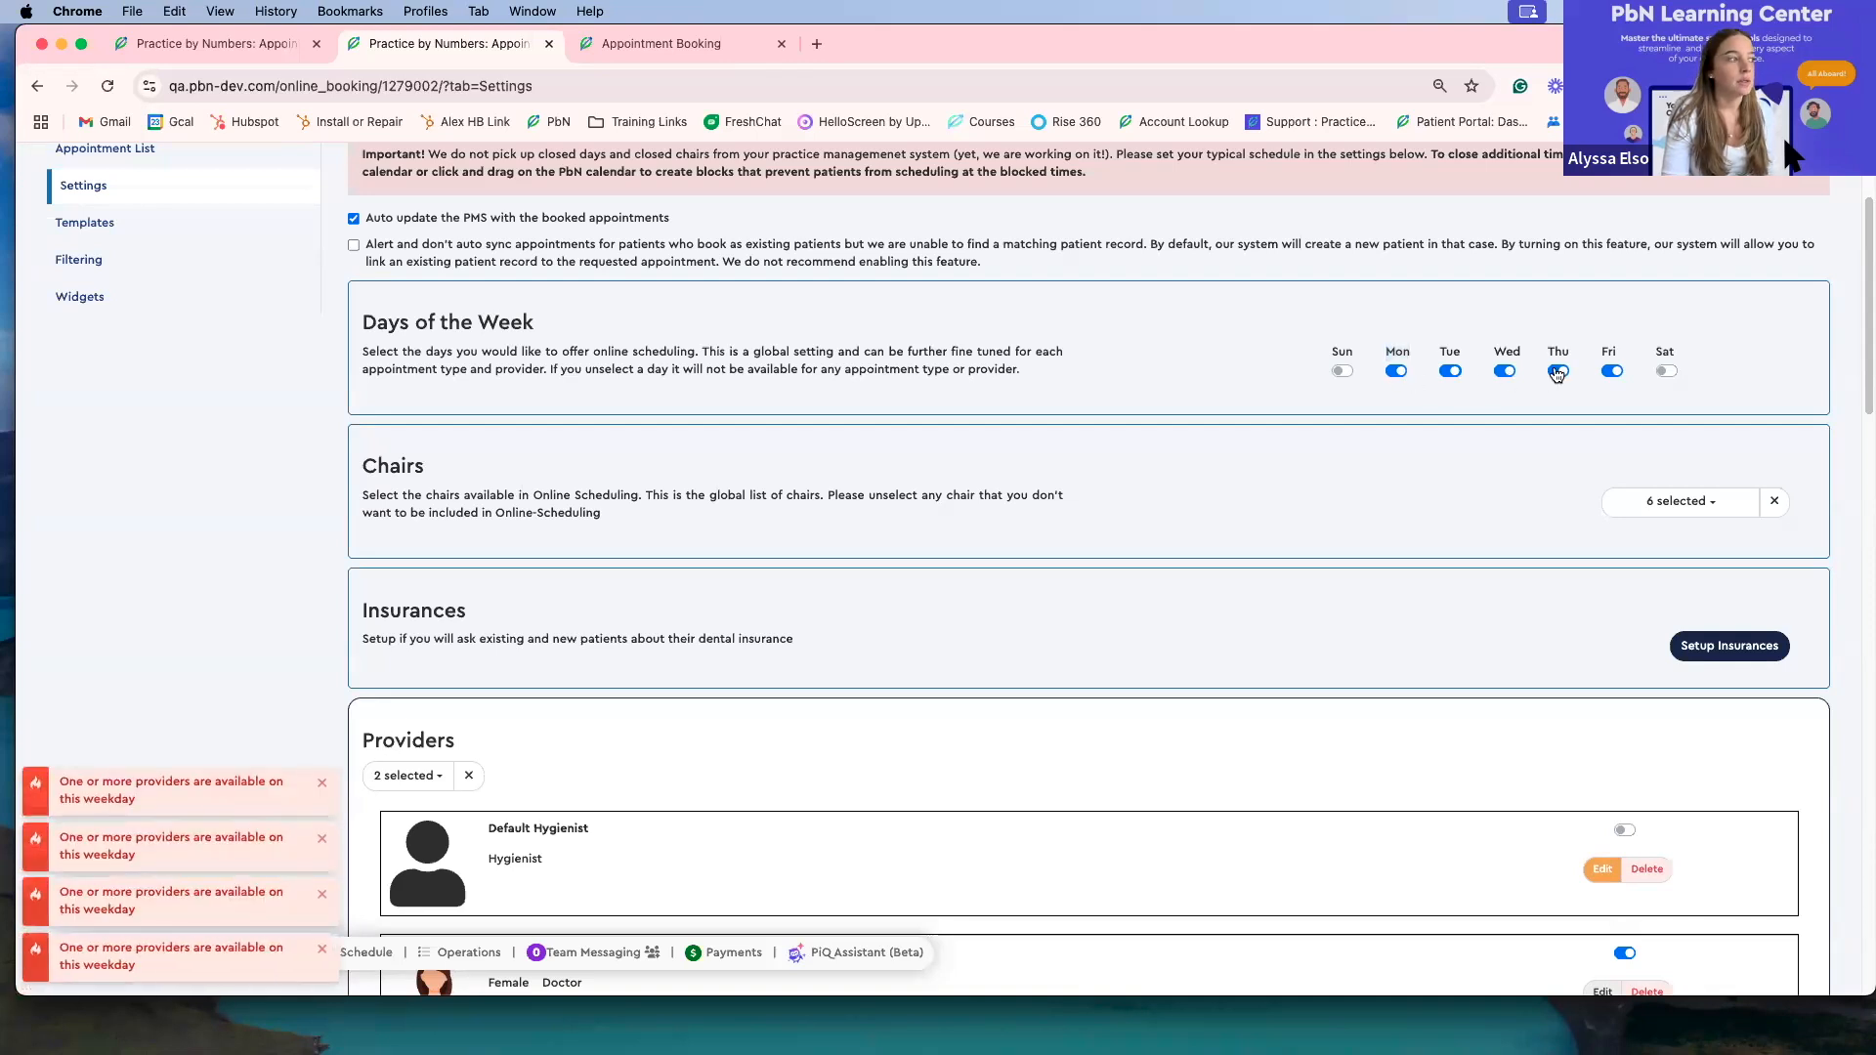
pyautogui.scroll(-10, 1303, 430)
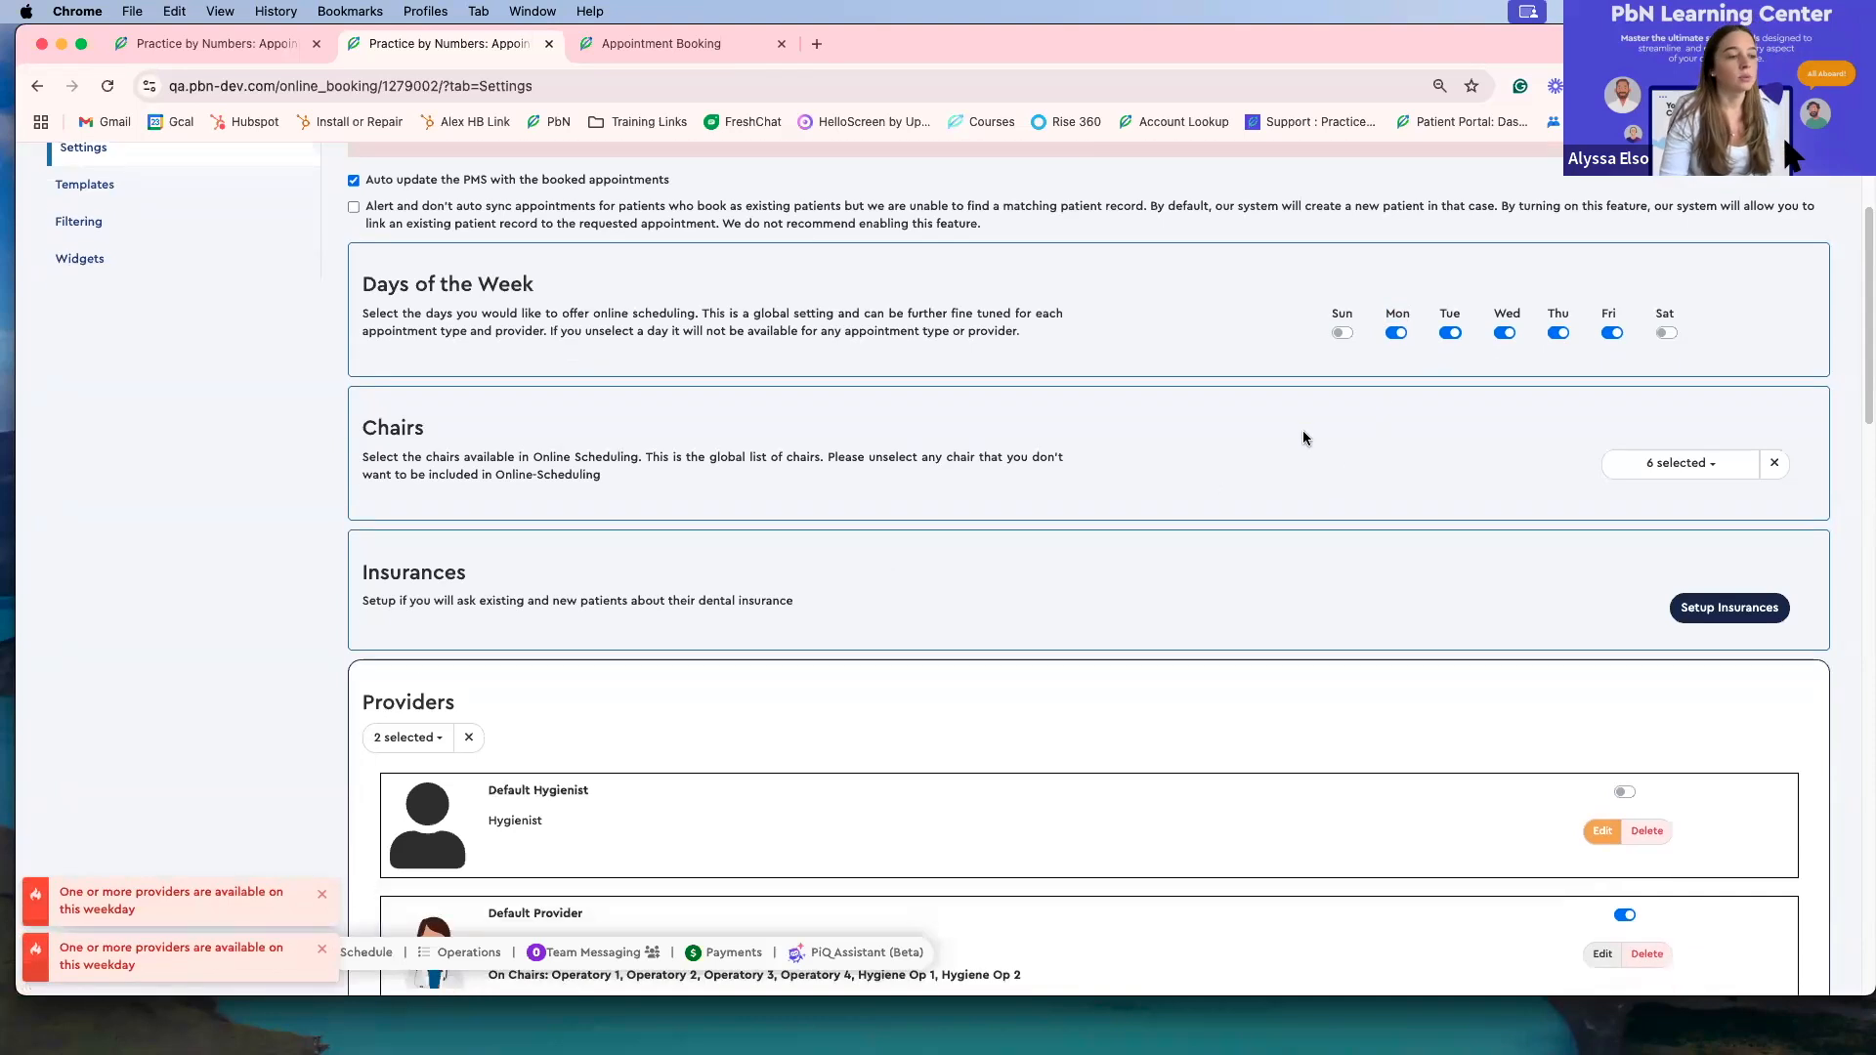
pyautogui.scroll(-2, 1299, 442)
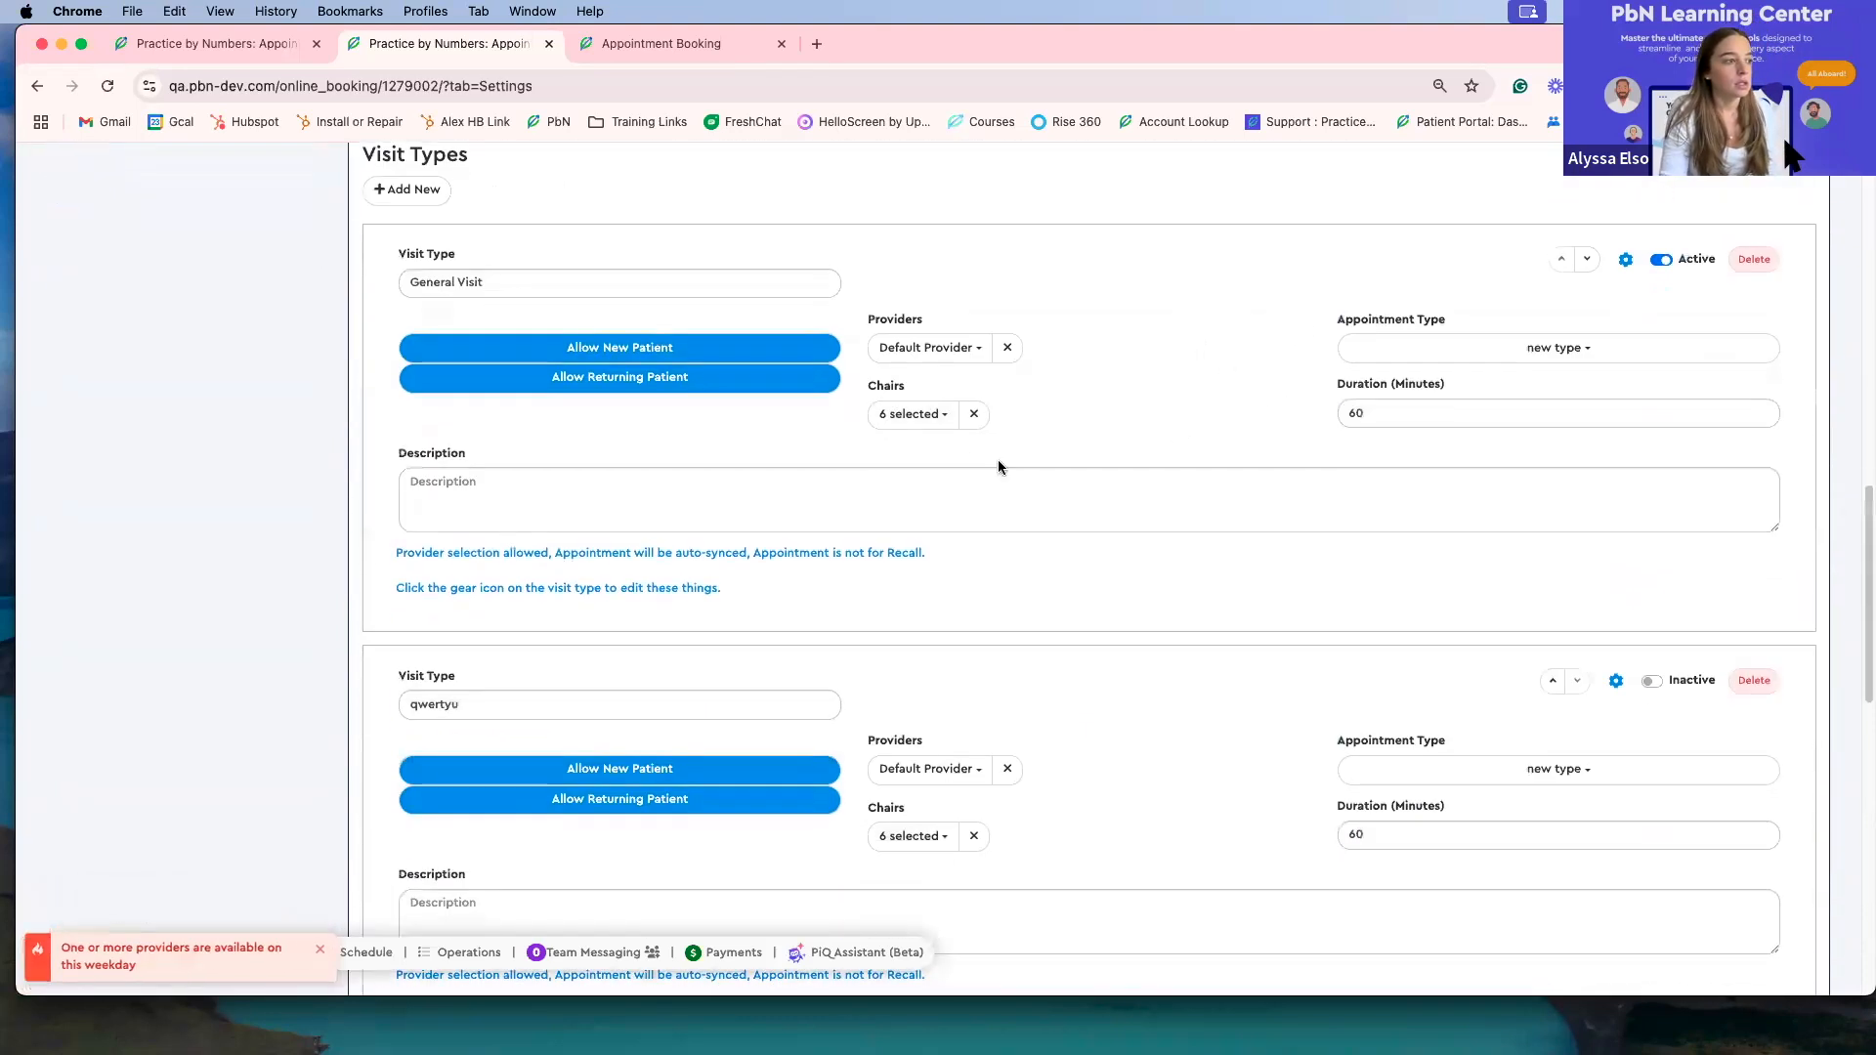
# Clear the providers and chairs for the General Visit and qwertyu visit types.
pyautogui.scroll(3, 928, 430)
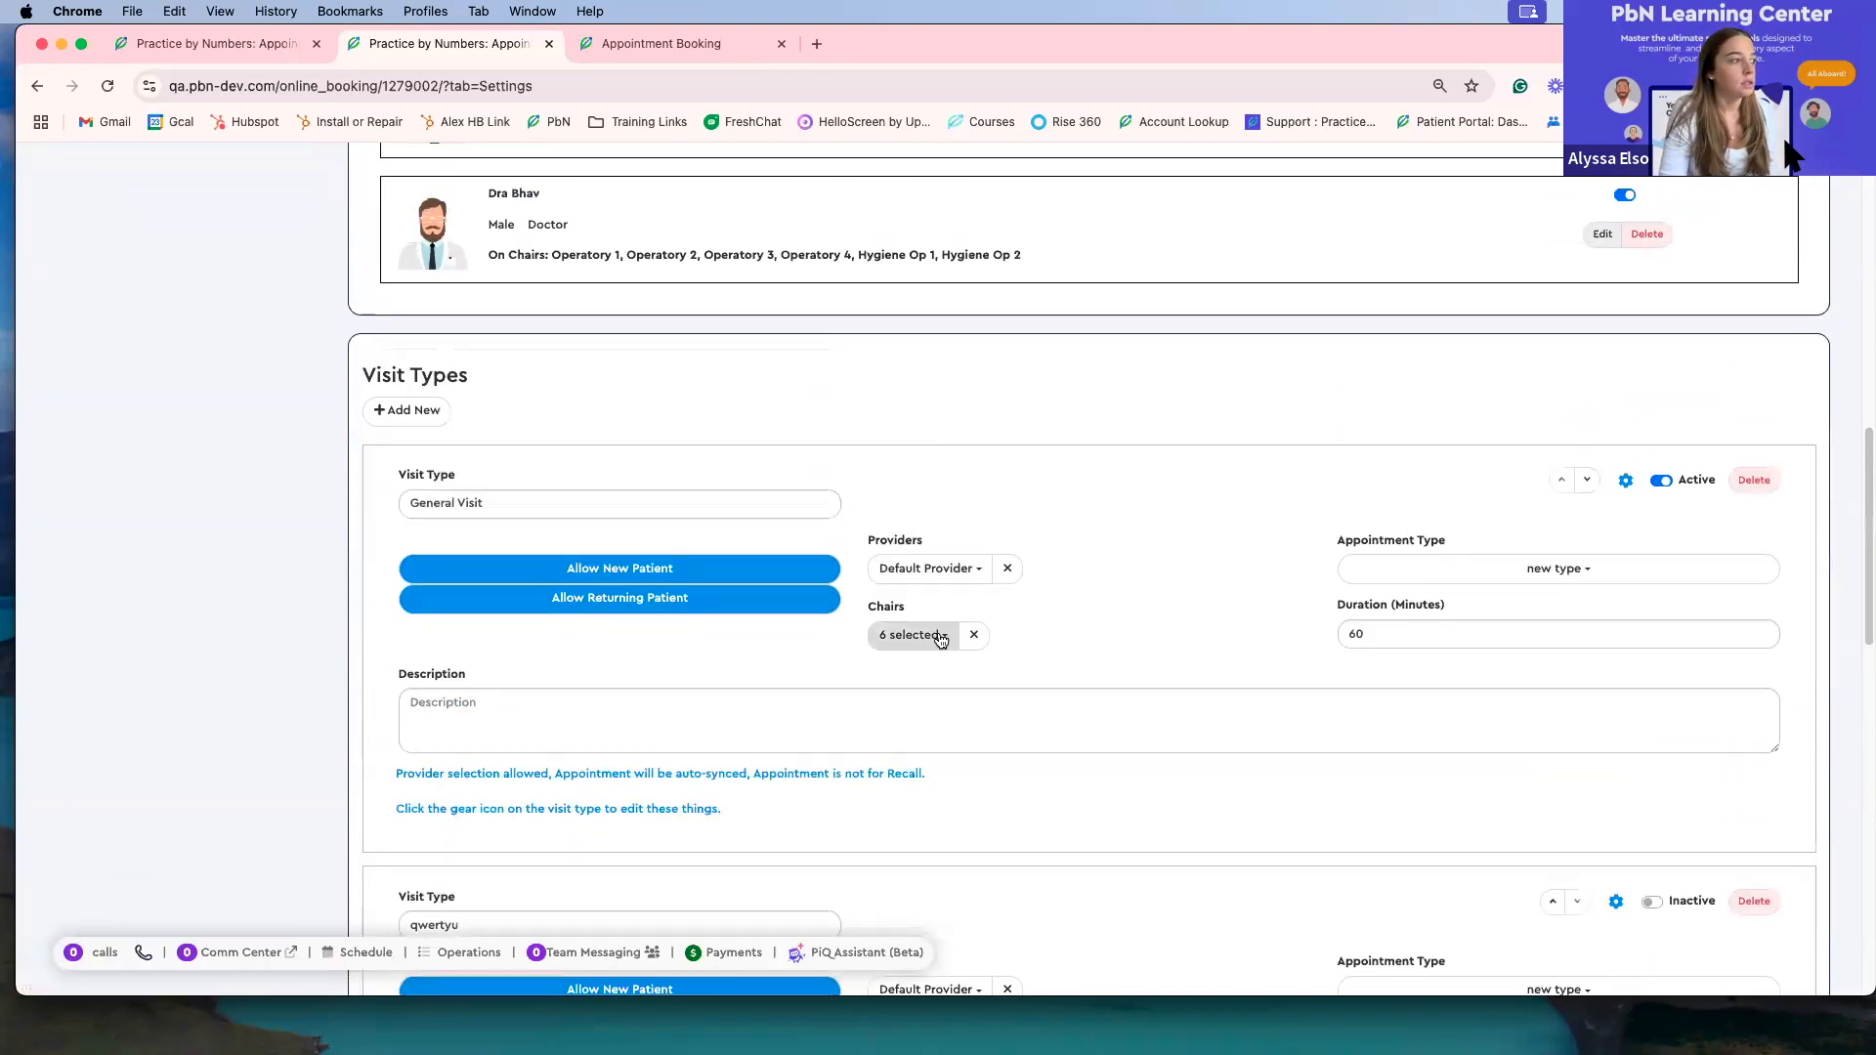
pyautogui.click(953, 638)
pyautogui.click(953, 567)
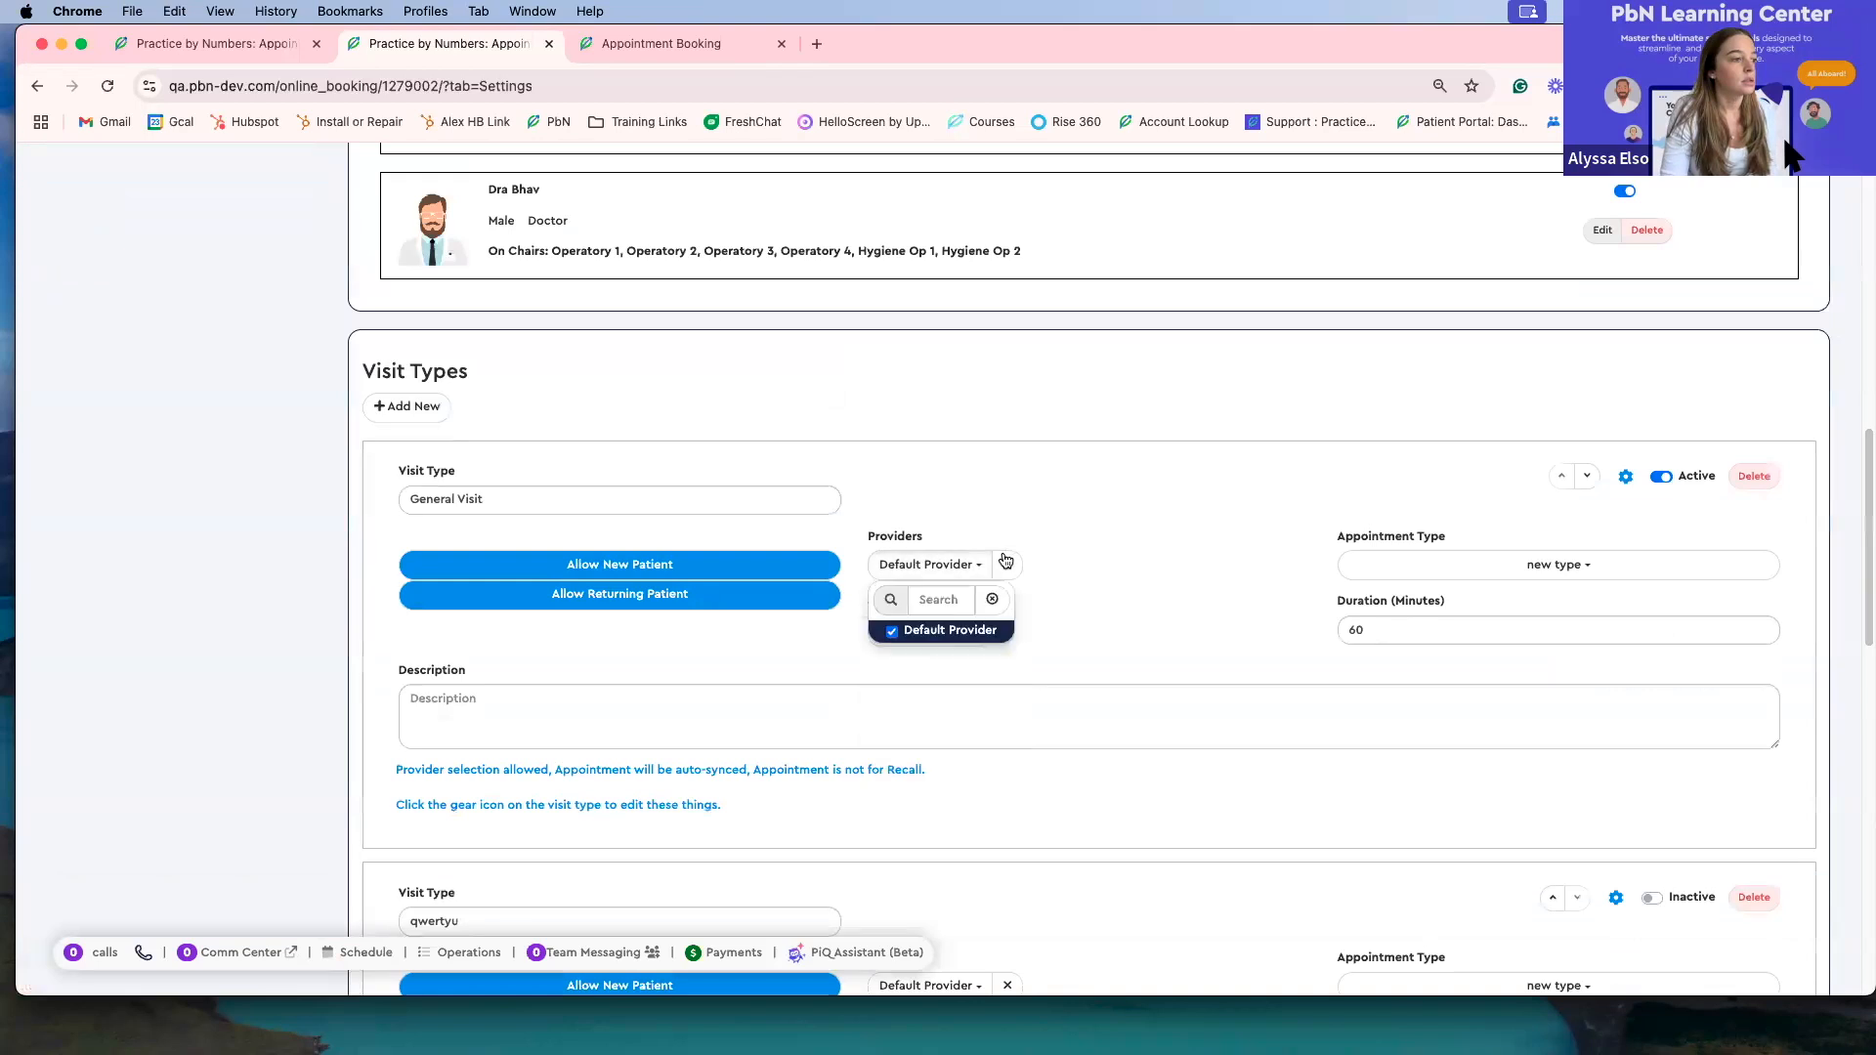
pyautogui.click(1007, 565)
pyautogui.scroll(-6, 1007, 552)
pyautogui.click(1010, 399)
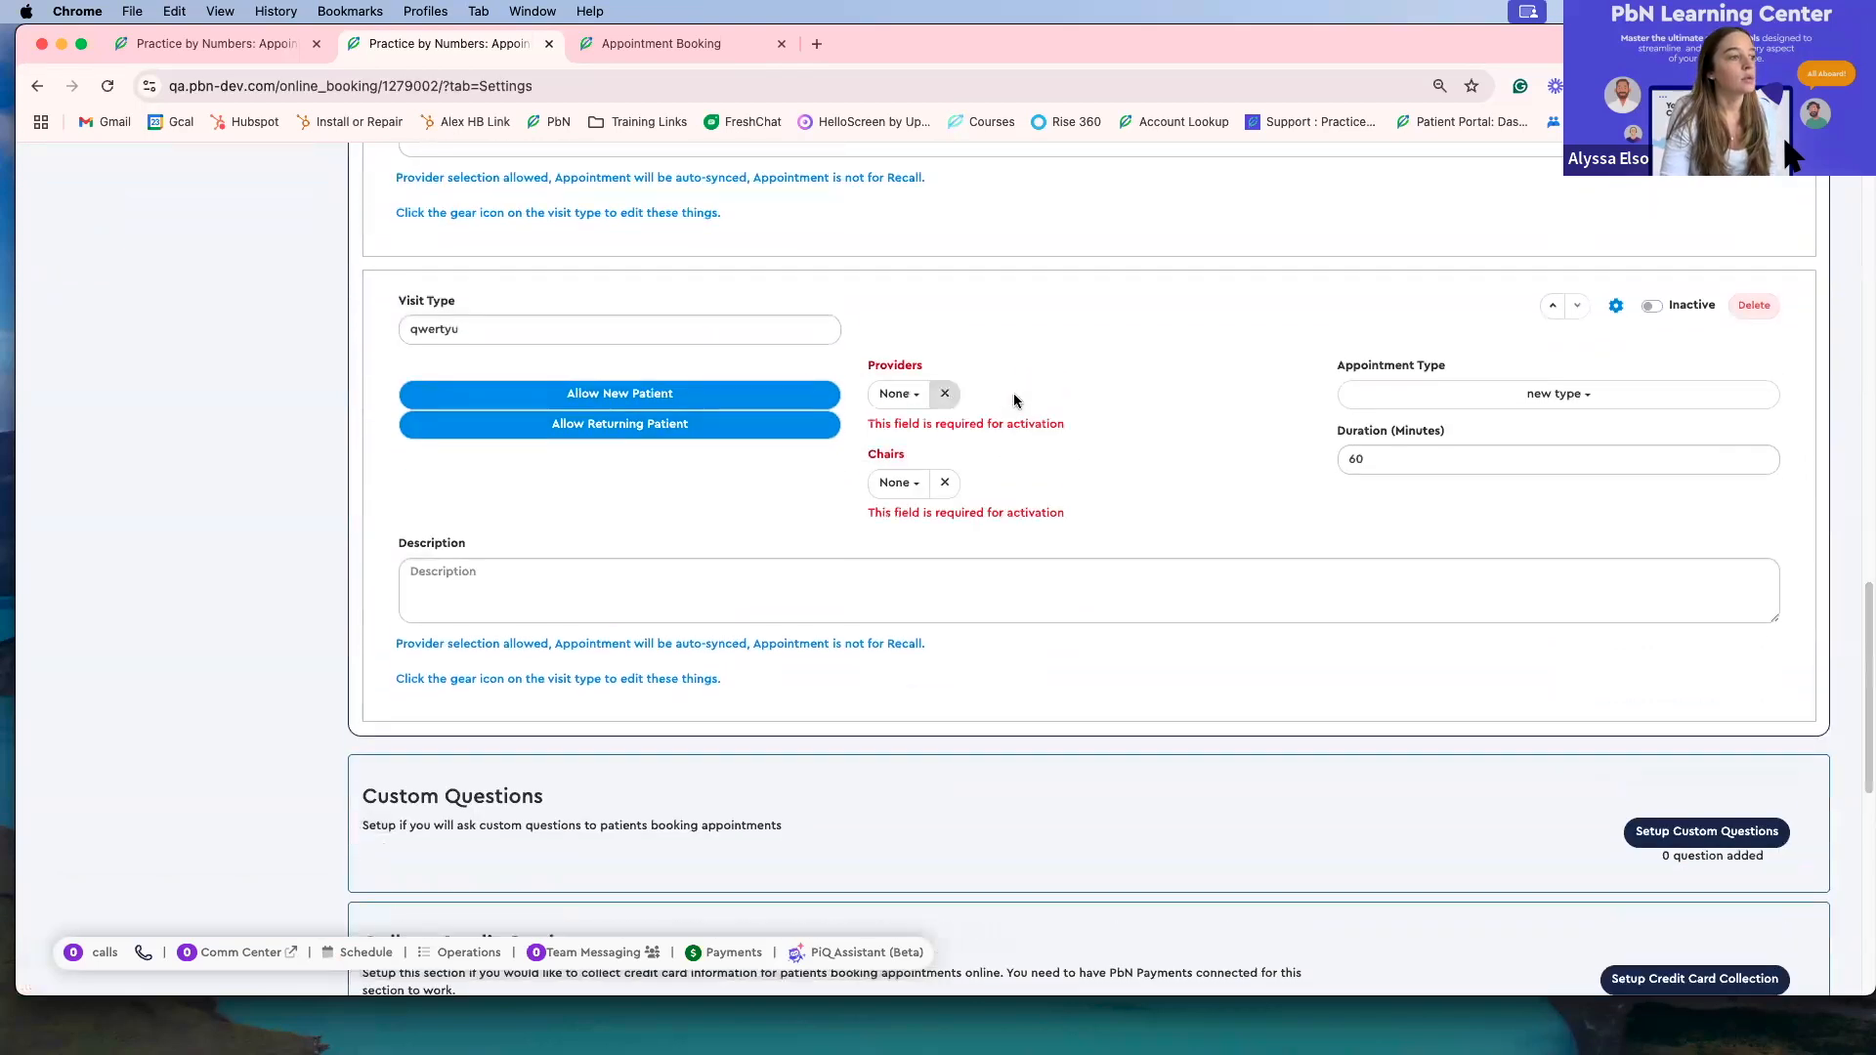
pyautogui.scroll(-2, 1013, 402)
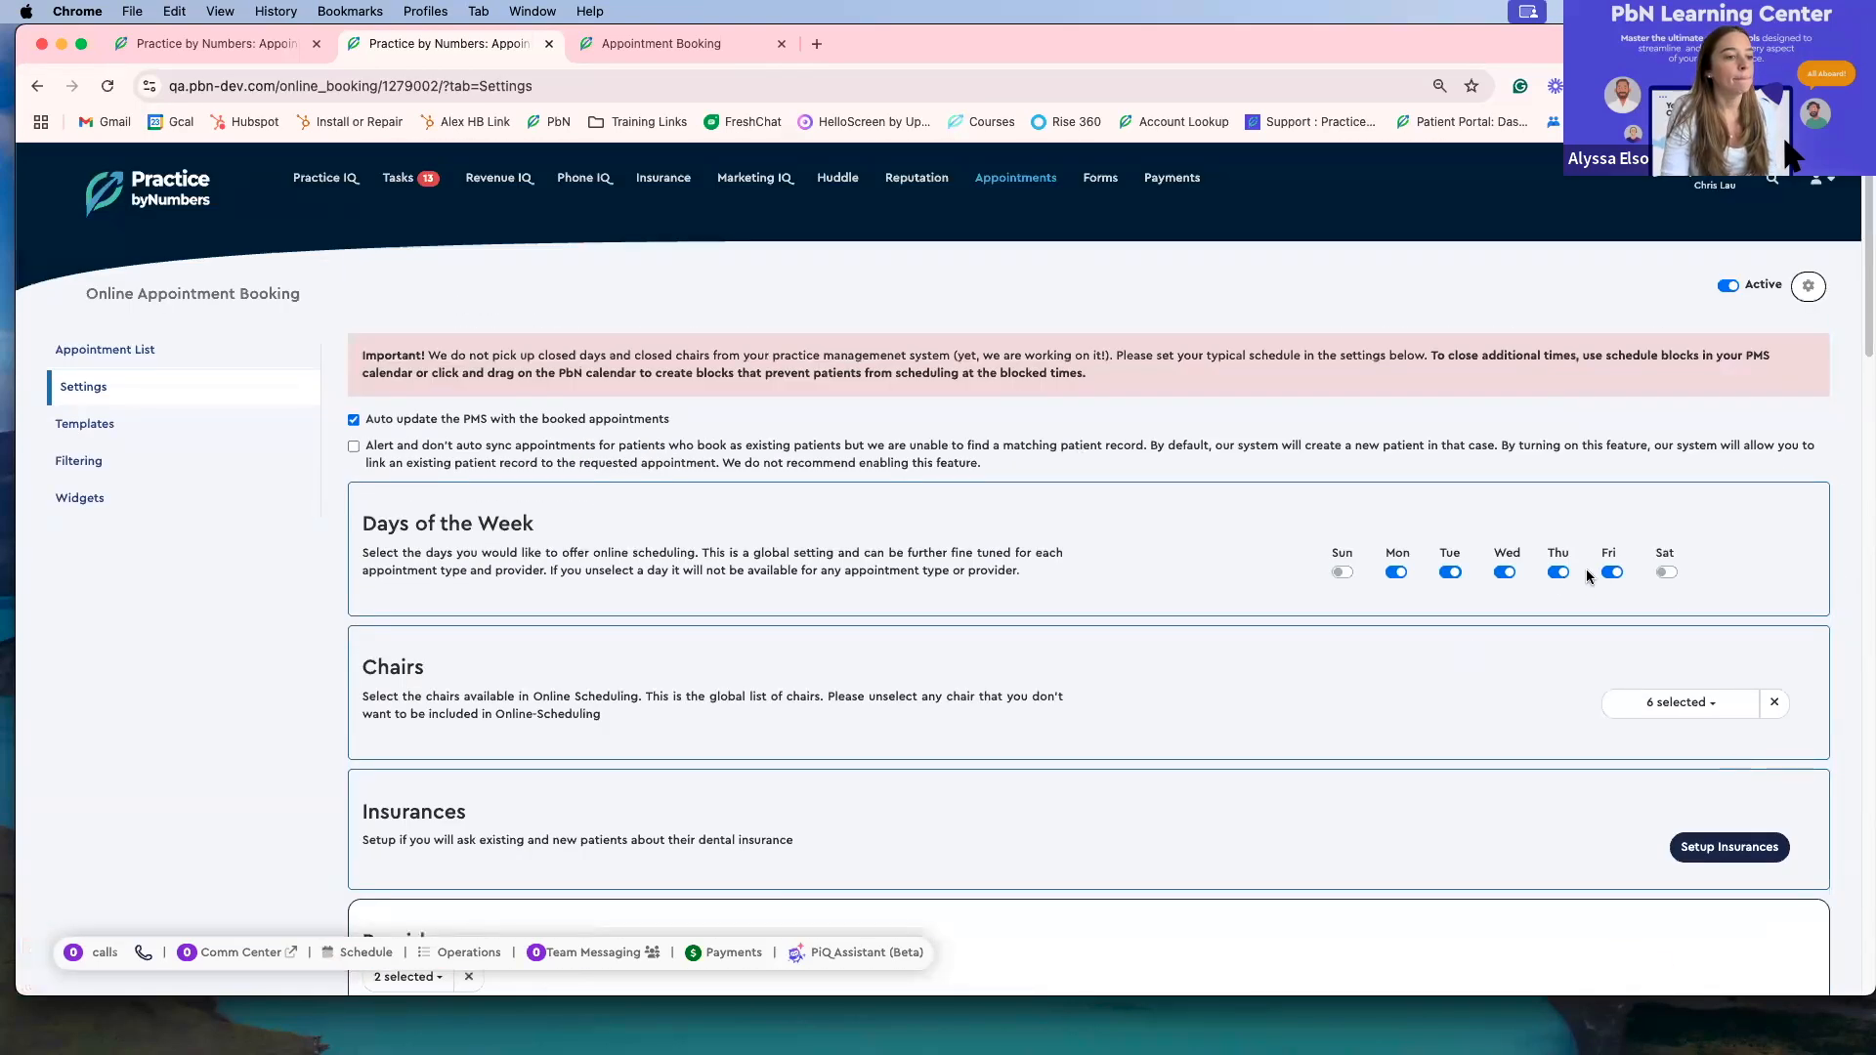
# Save the online booking settings; attempts to switch off Friday and Monday do not stick.
pyautogui.click(1612, 573)
pyautogui.scroll(-15, 1563, 595)
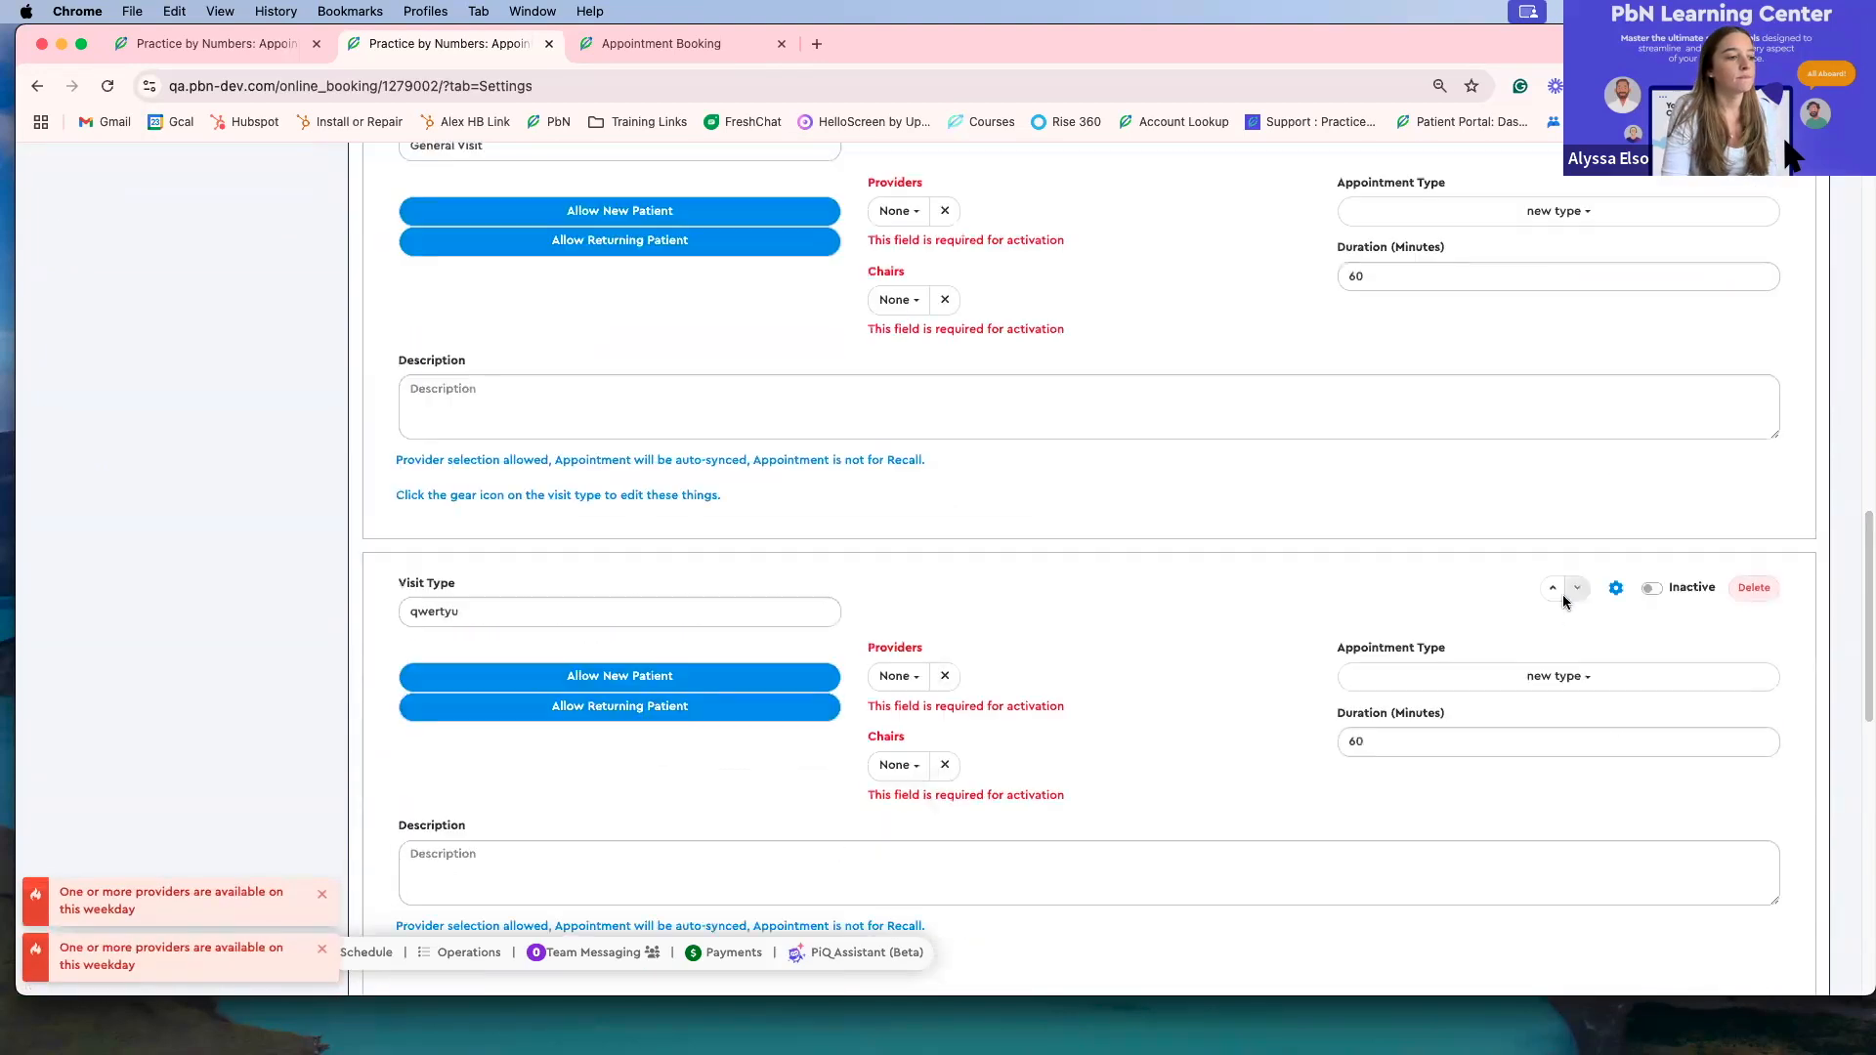
pyautogui.scroll(-10, 1110, 736)
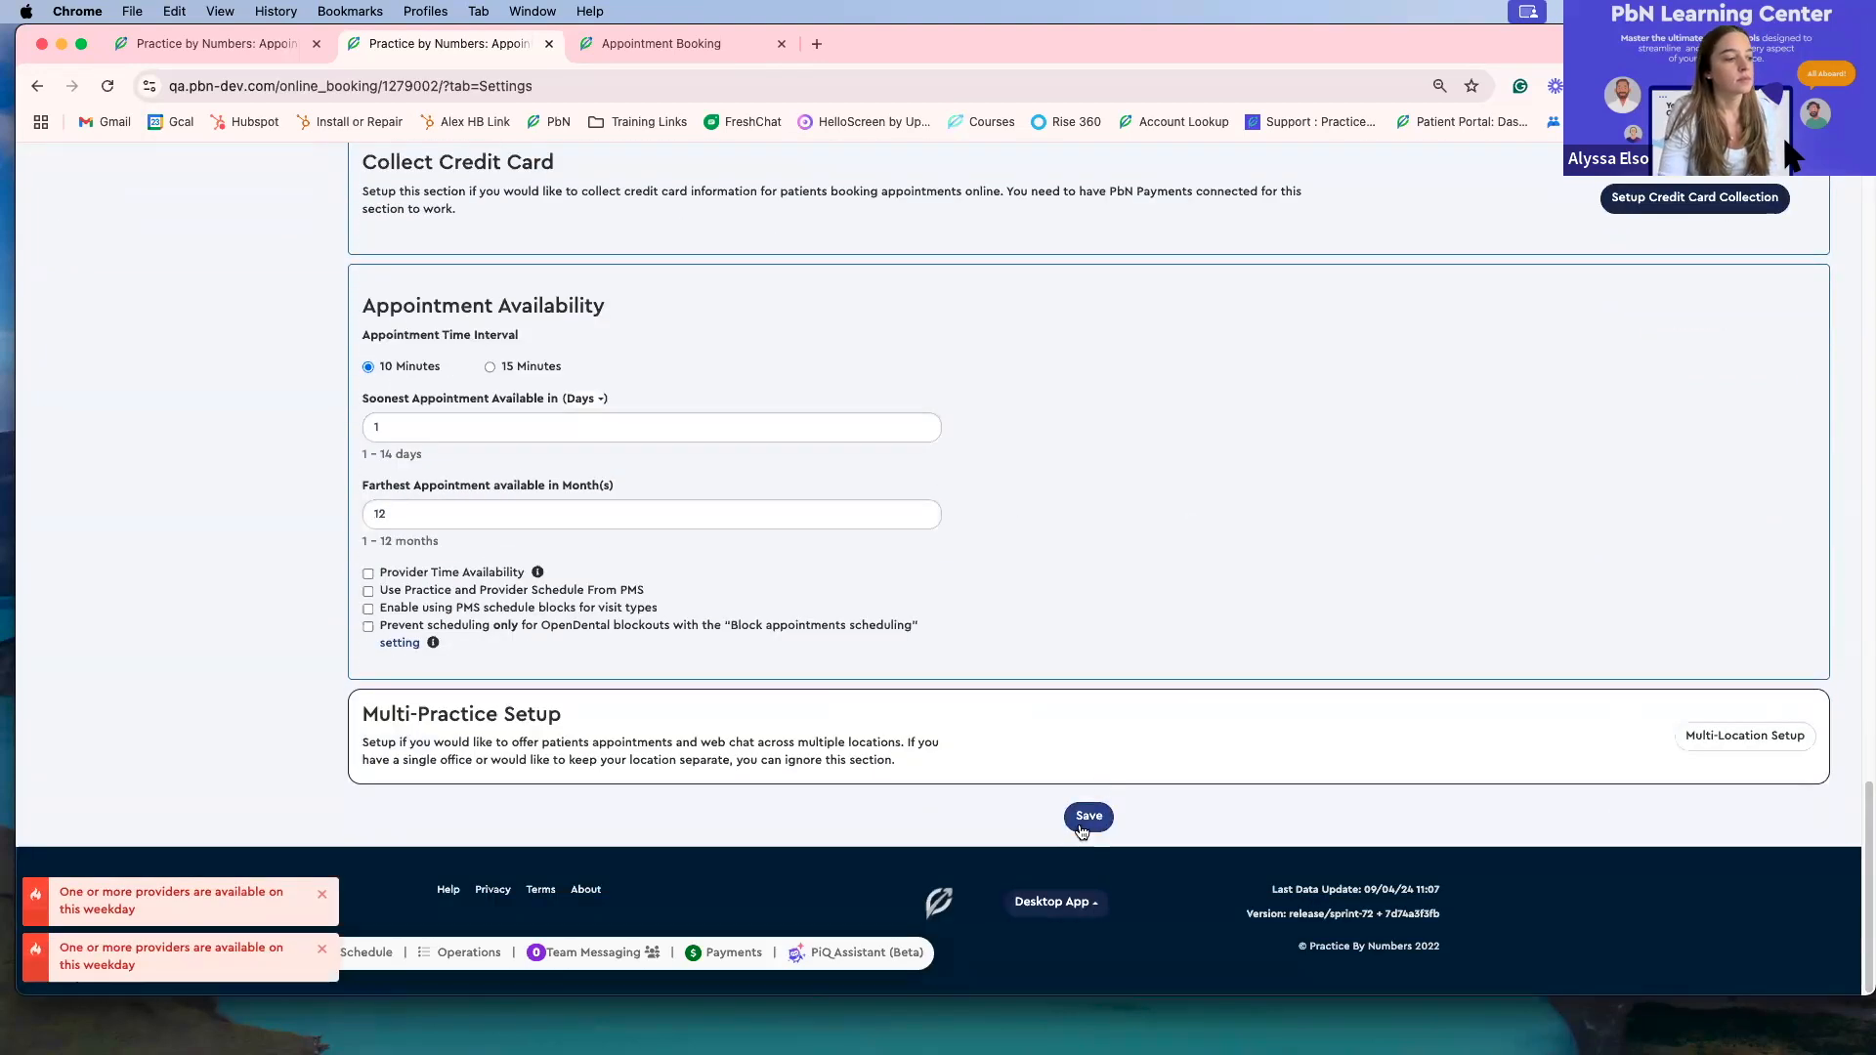
pyautogui.click(1087, 816)
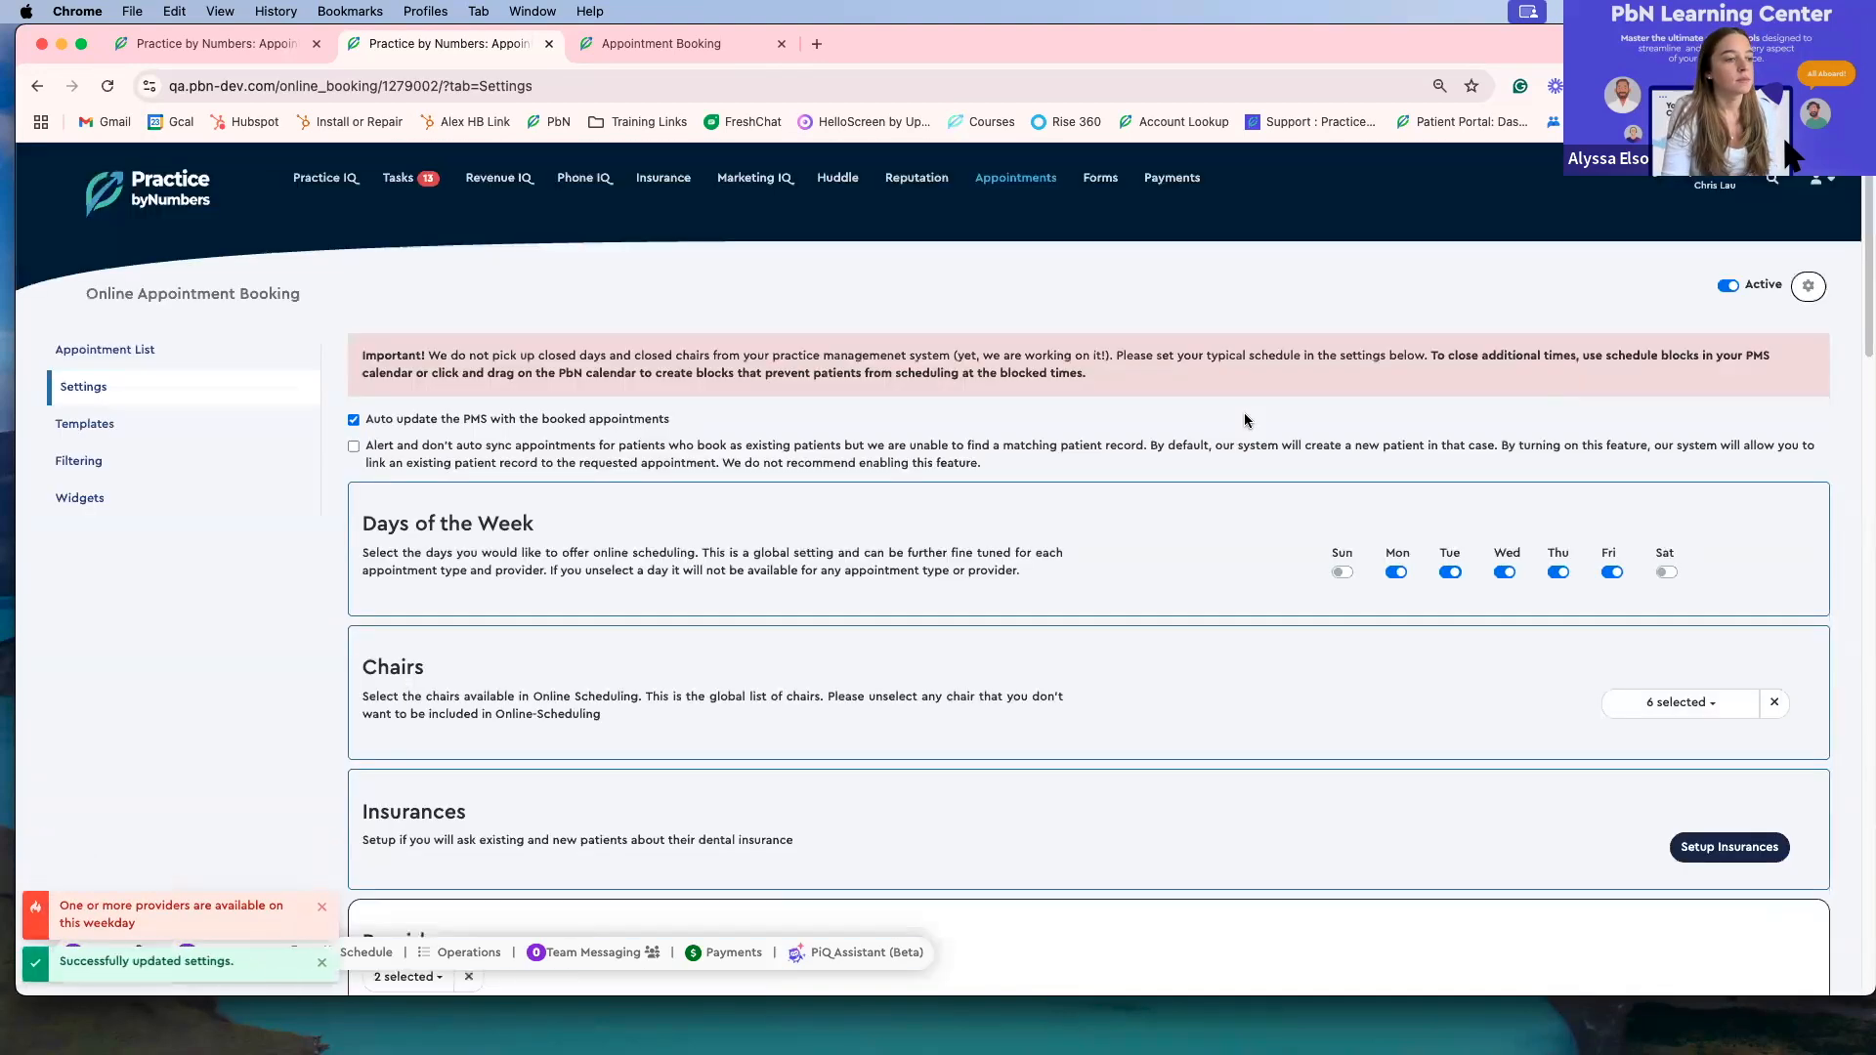
pyautogui.click(1398, 572)
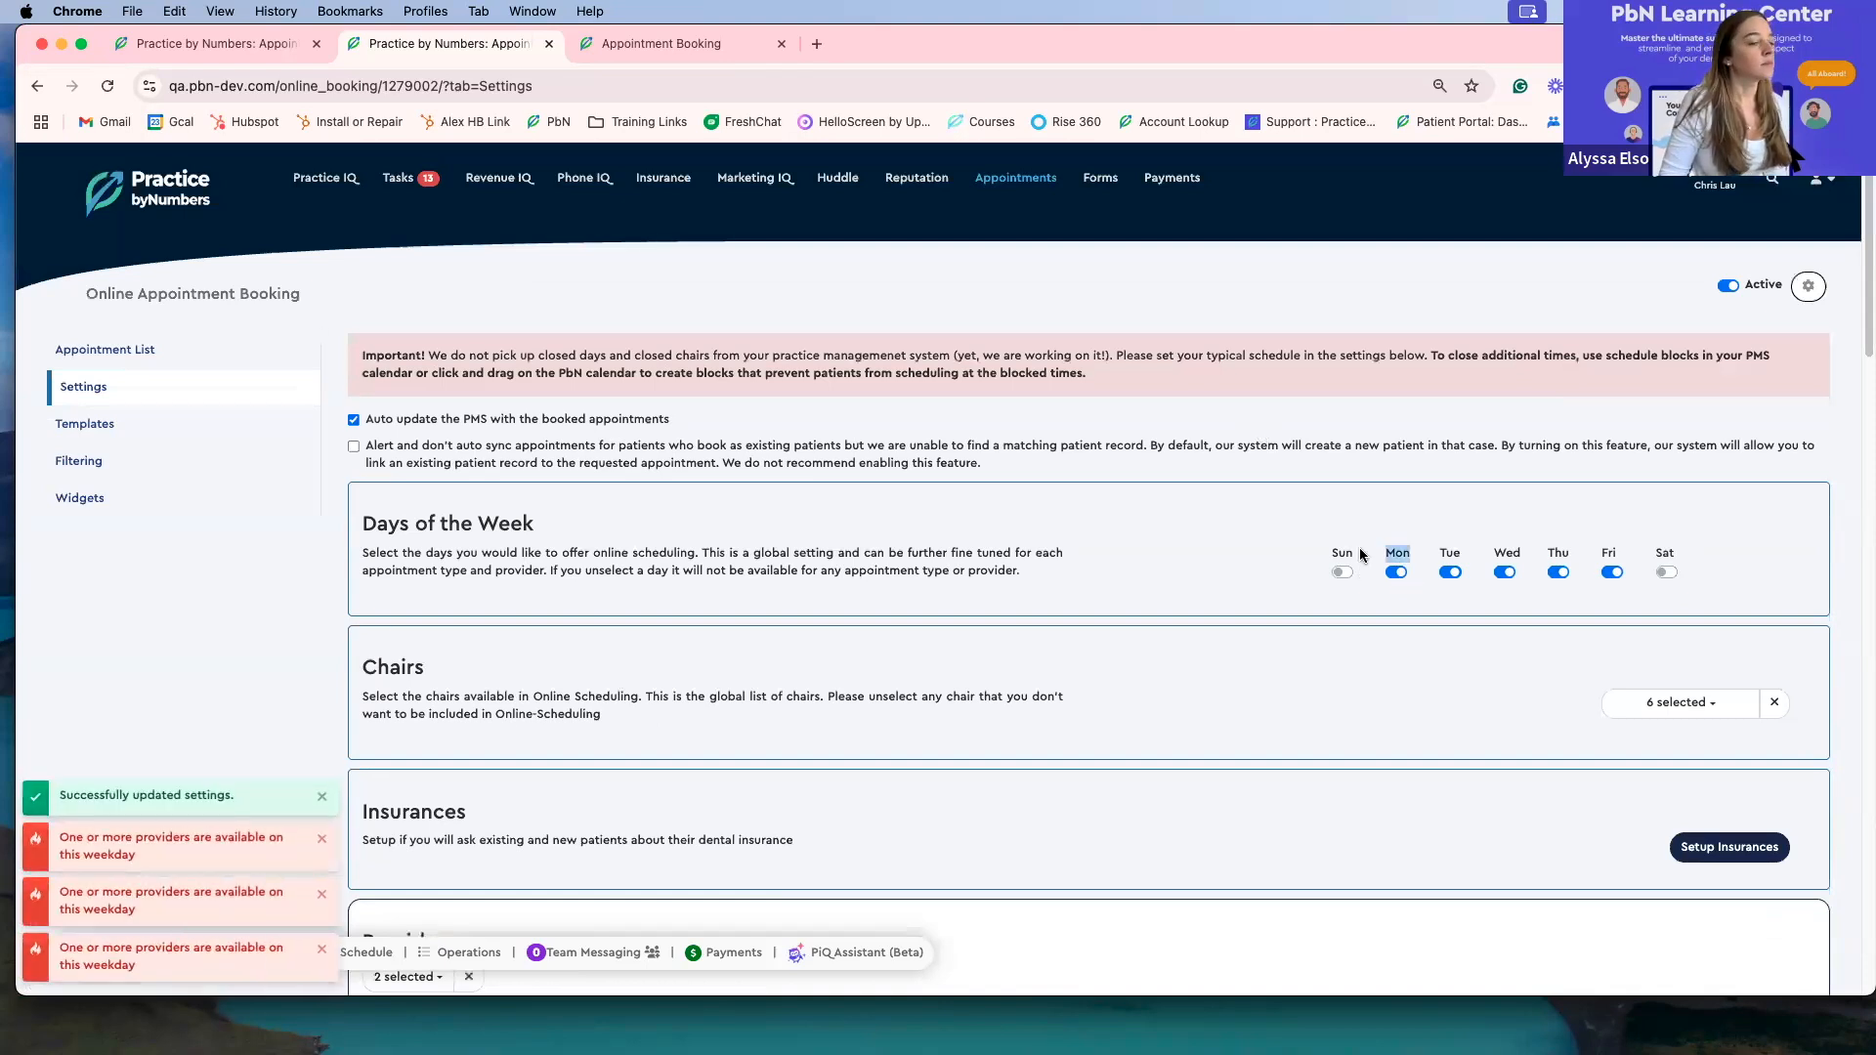
# Turn off Default Provider's Monday and Friday availability and submit.
pyautogui.scroll(-4, 1357, 500)
pyautogui.scroll(4, 1352, 497)
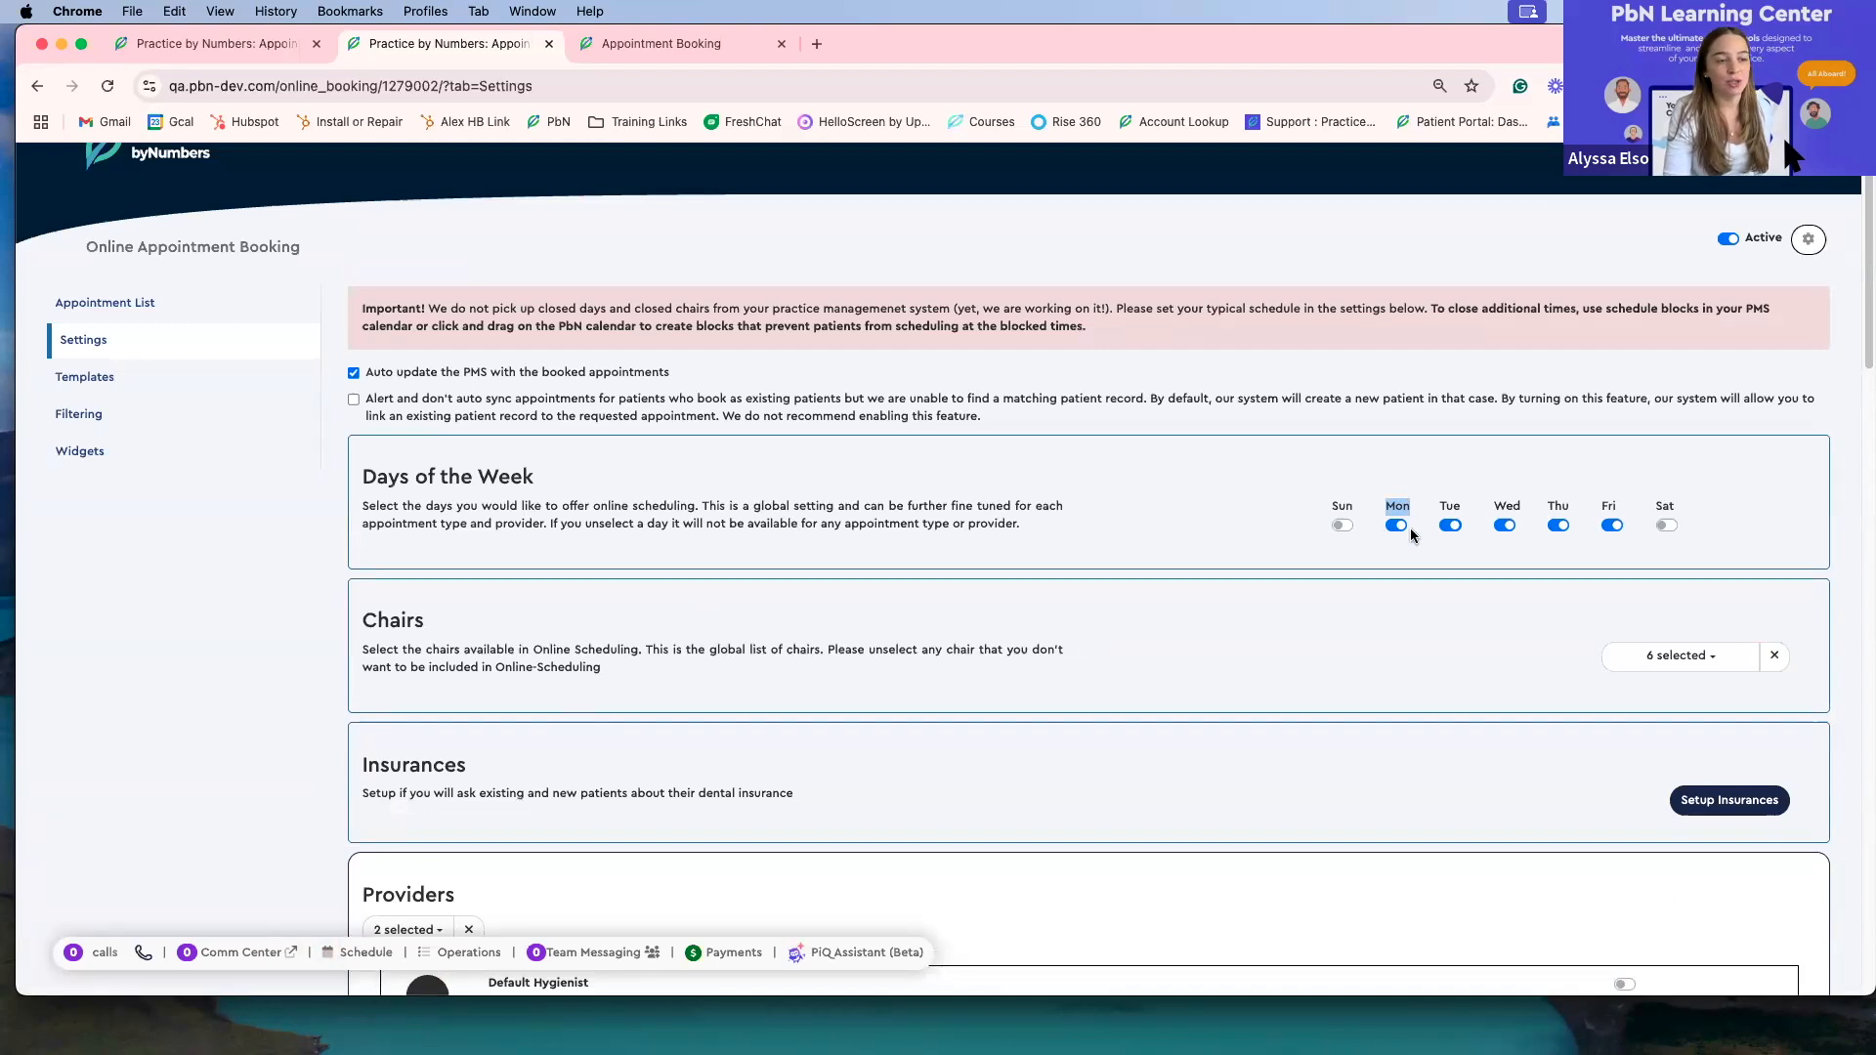
pyautogui.scroll(-1, 1411, 535)
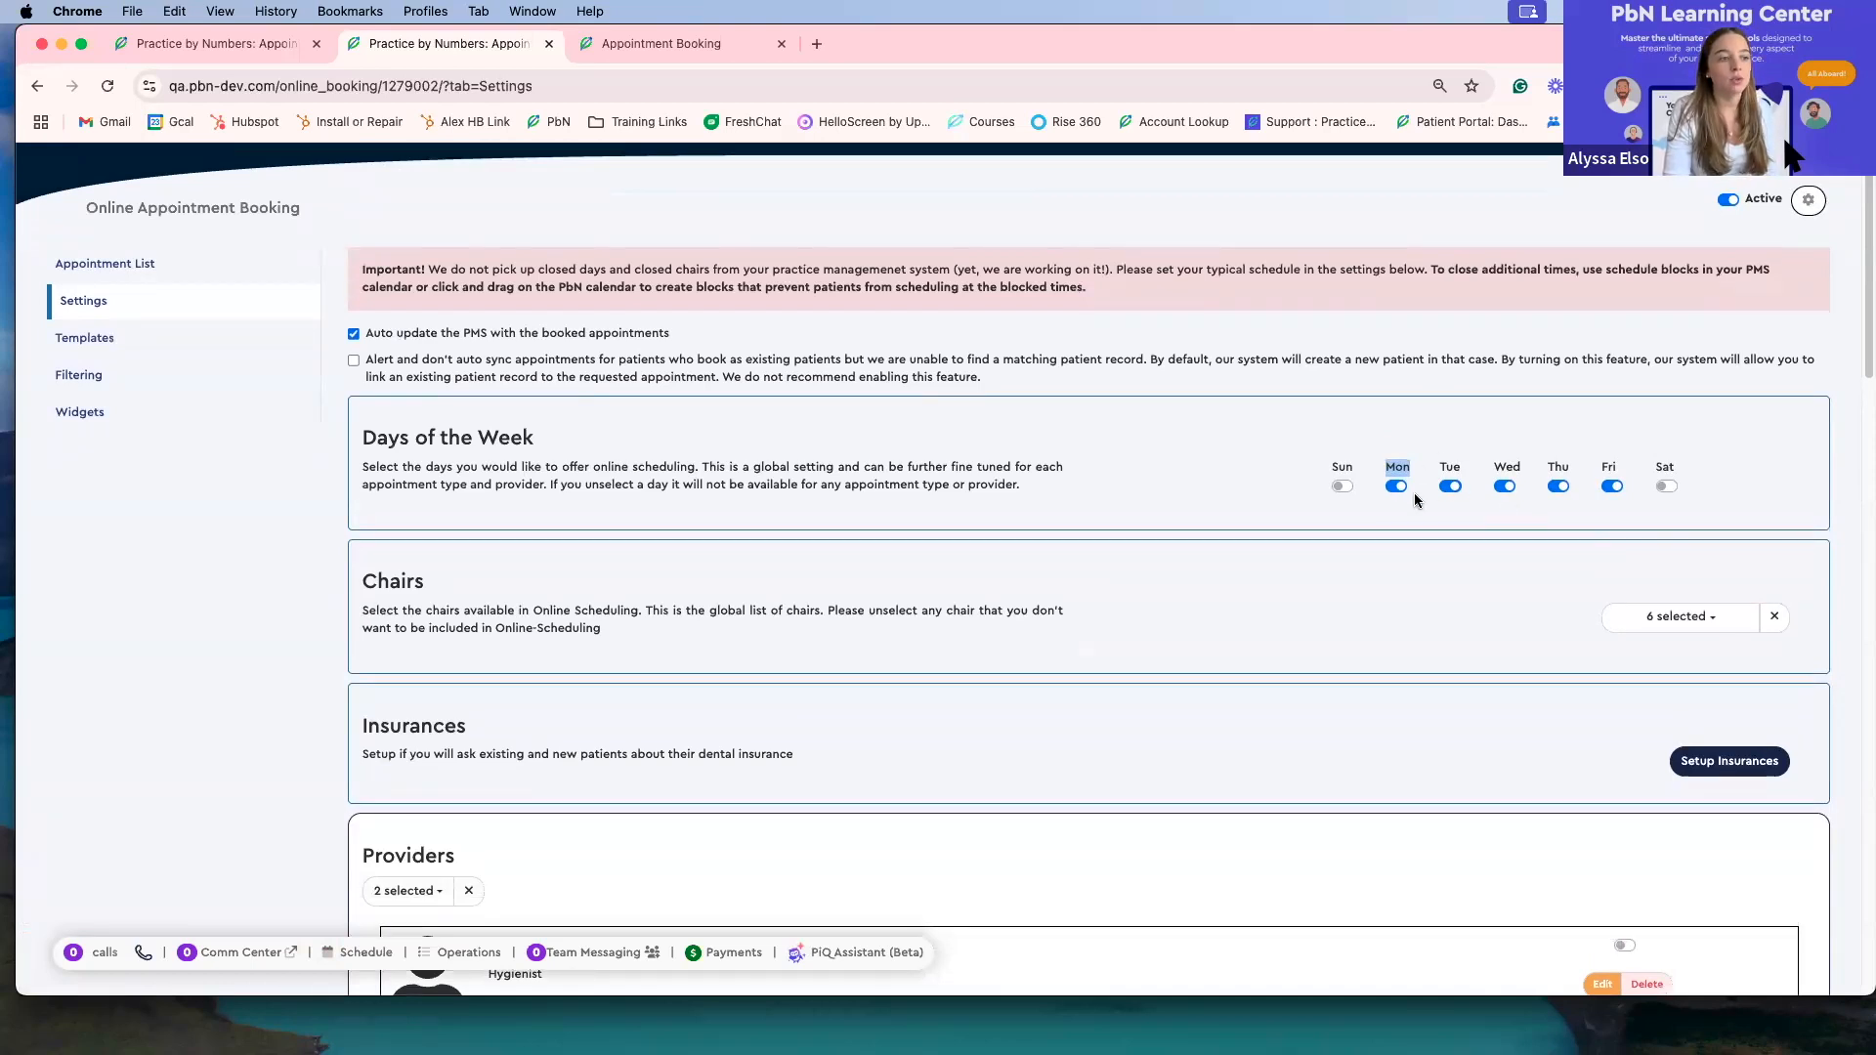
pyautogui.scroll(-6, 1417, 498)
pyautogui.click(1603, 497)
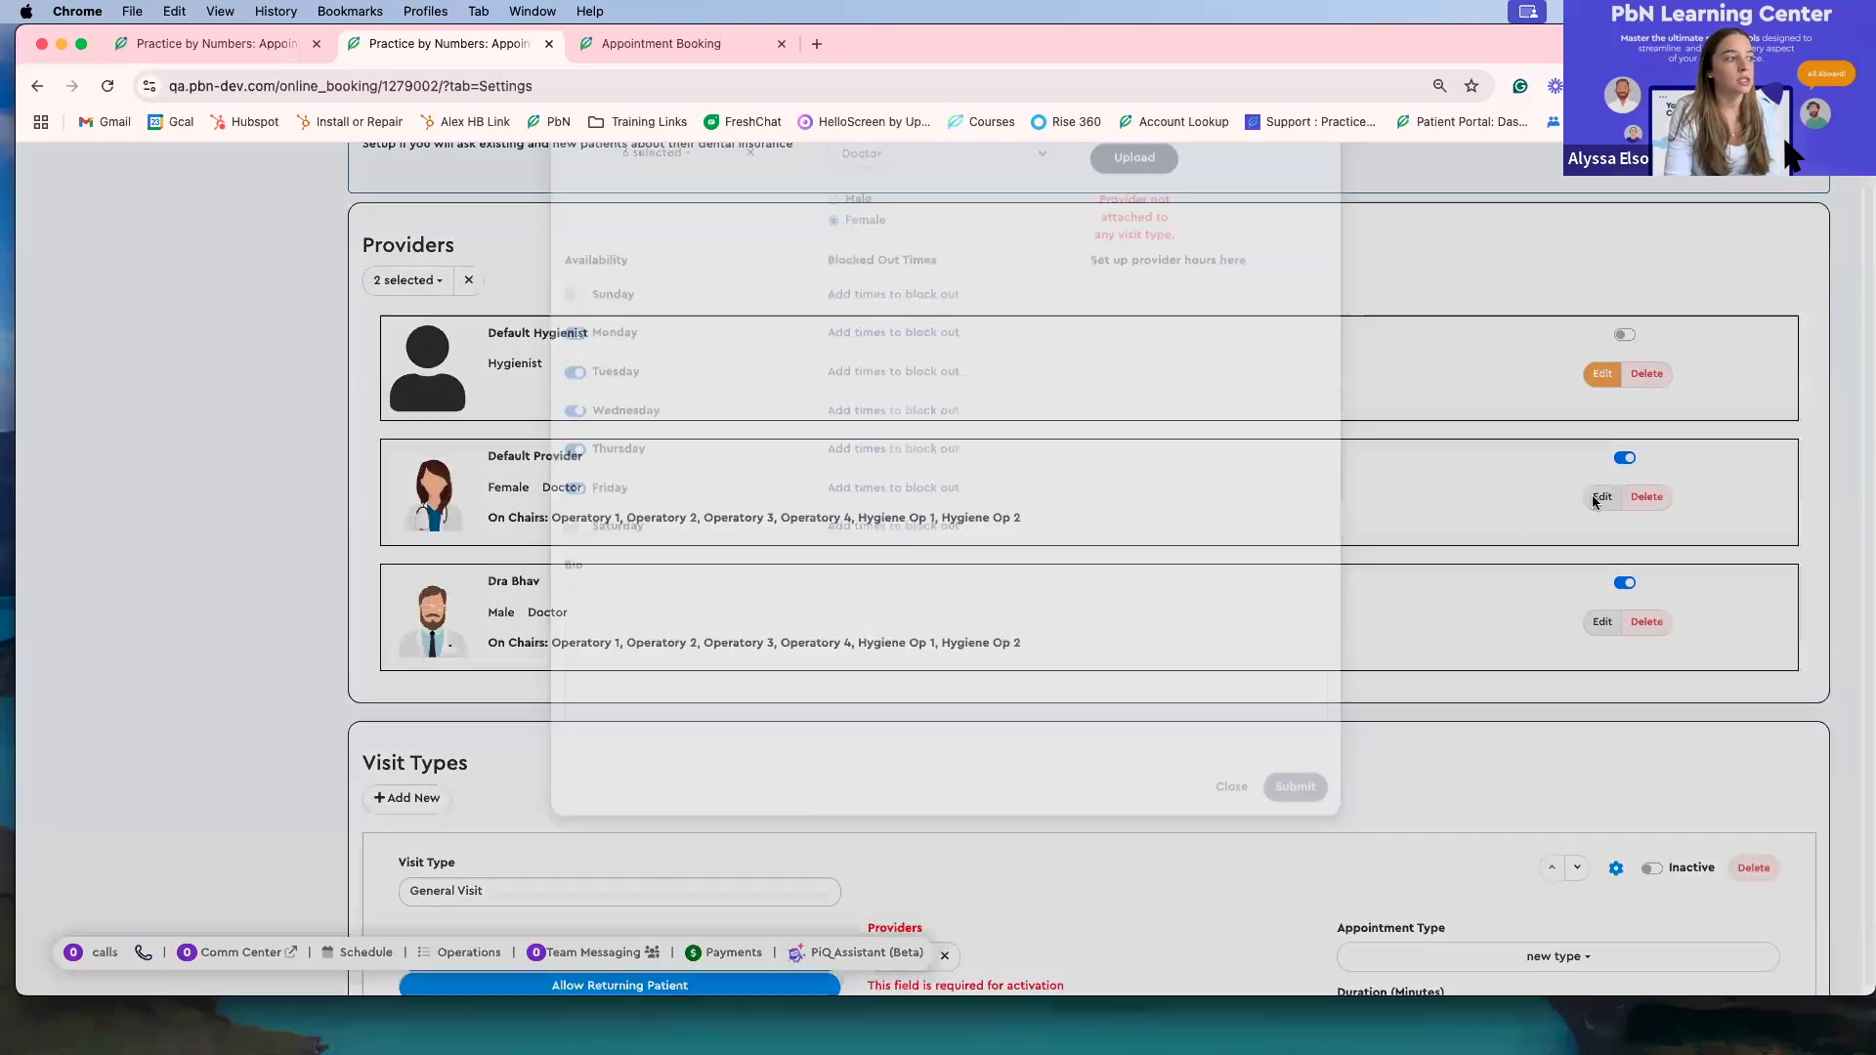
pyautogui.click(576, 492)
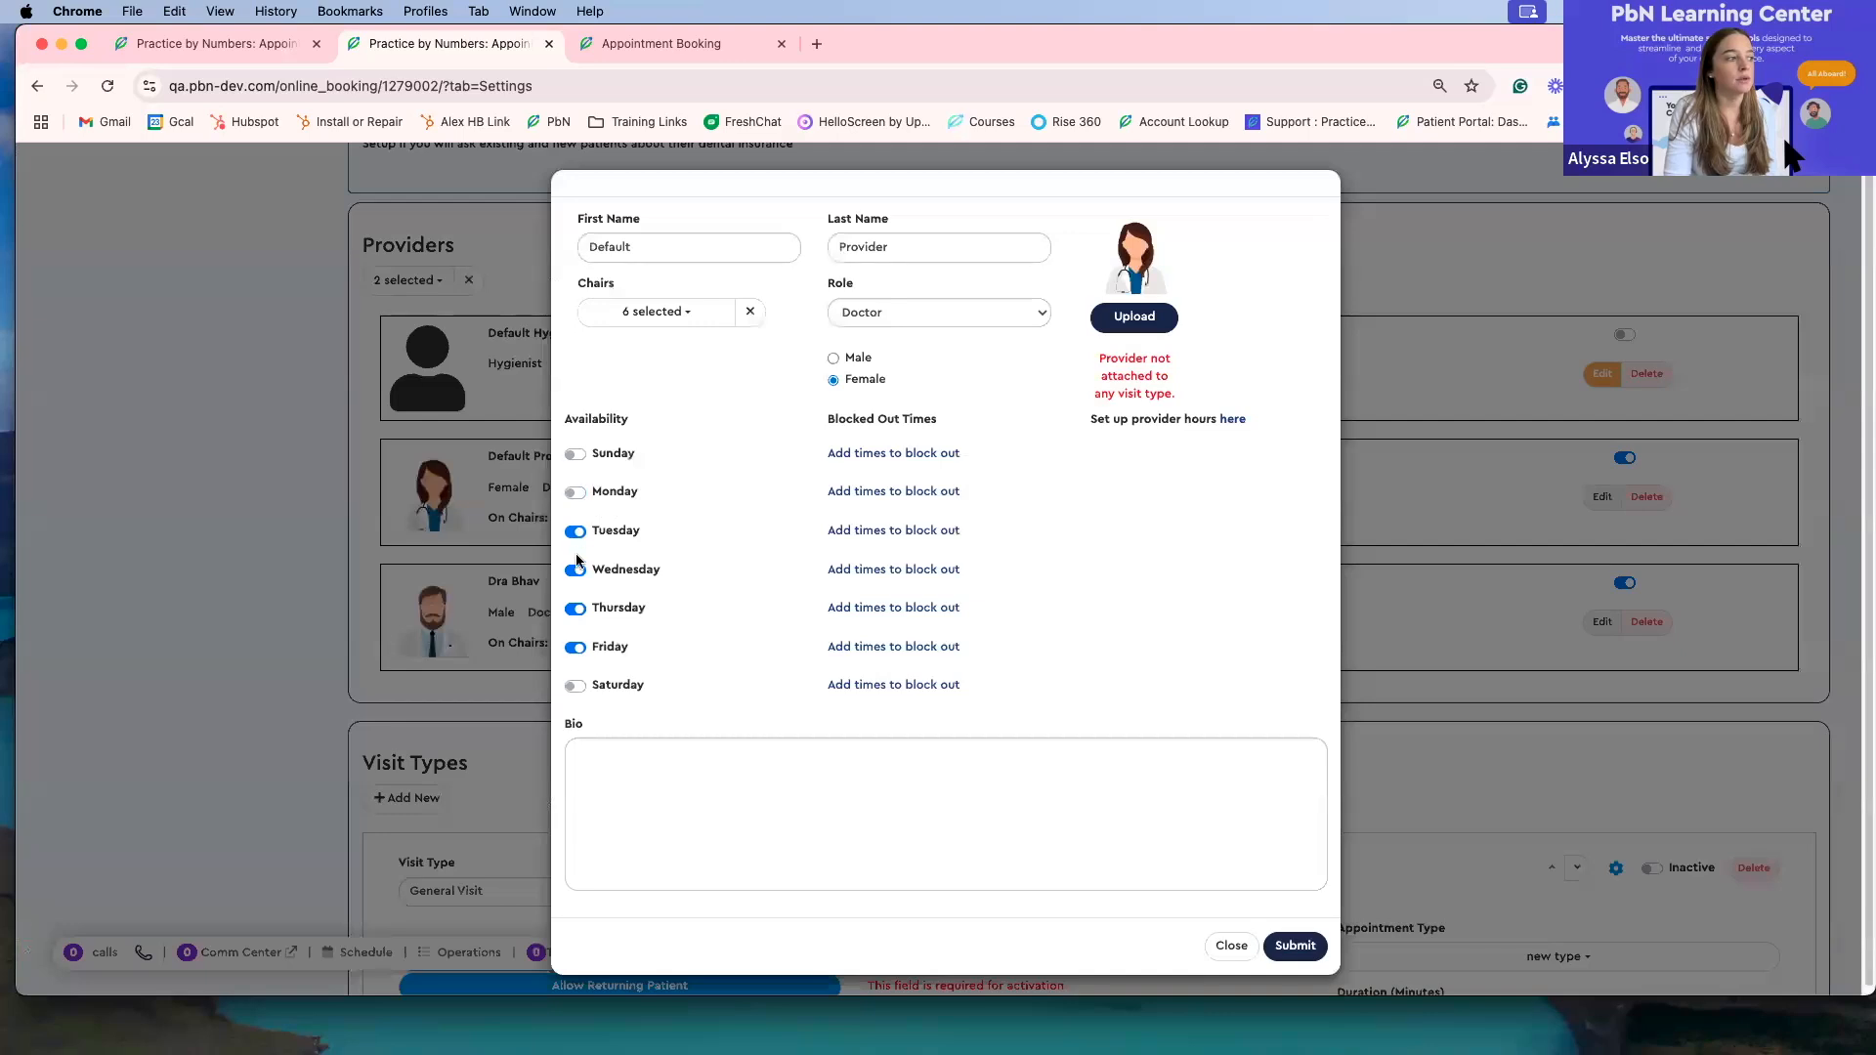
pyautogui.click(576, 647)
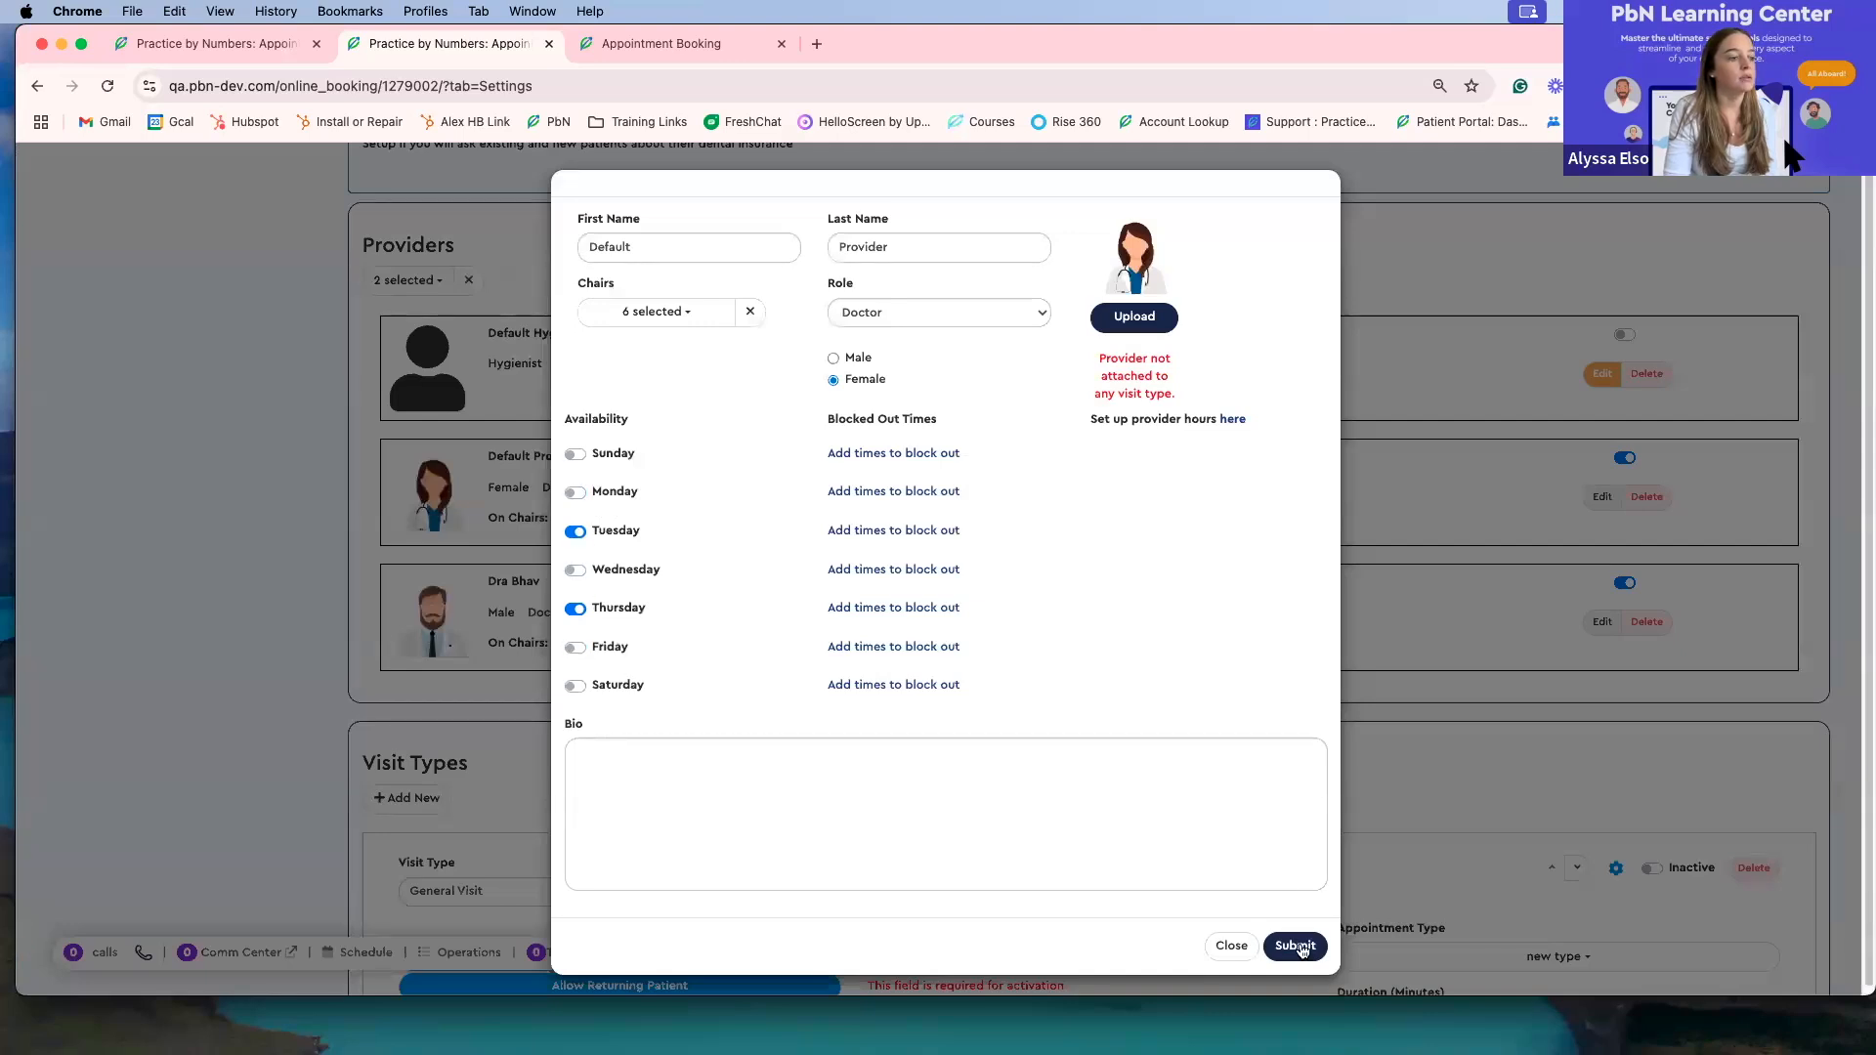
pyautogui.click(1296, 946)
# Turn off the other doctor's Monday, Wednesday and Friday availability and submit.
pyautogui.click(1646, 622)
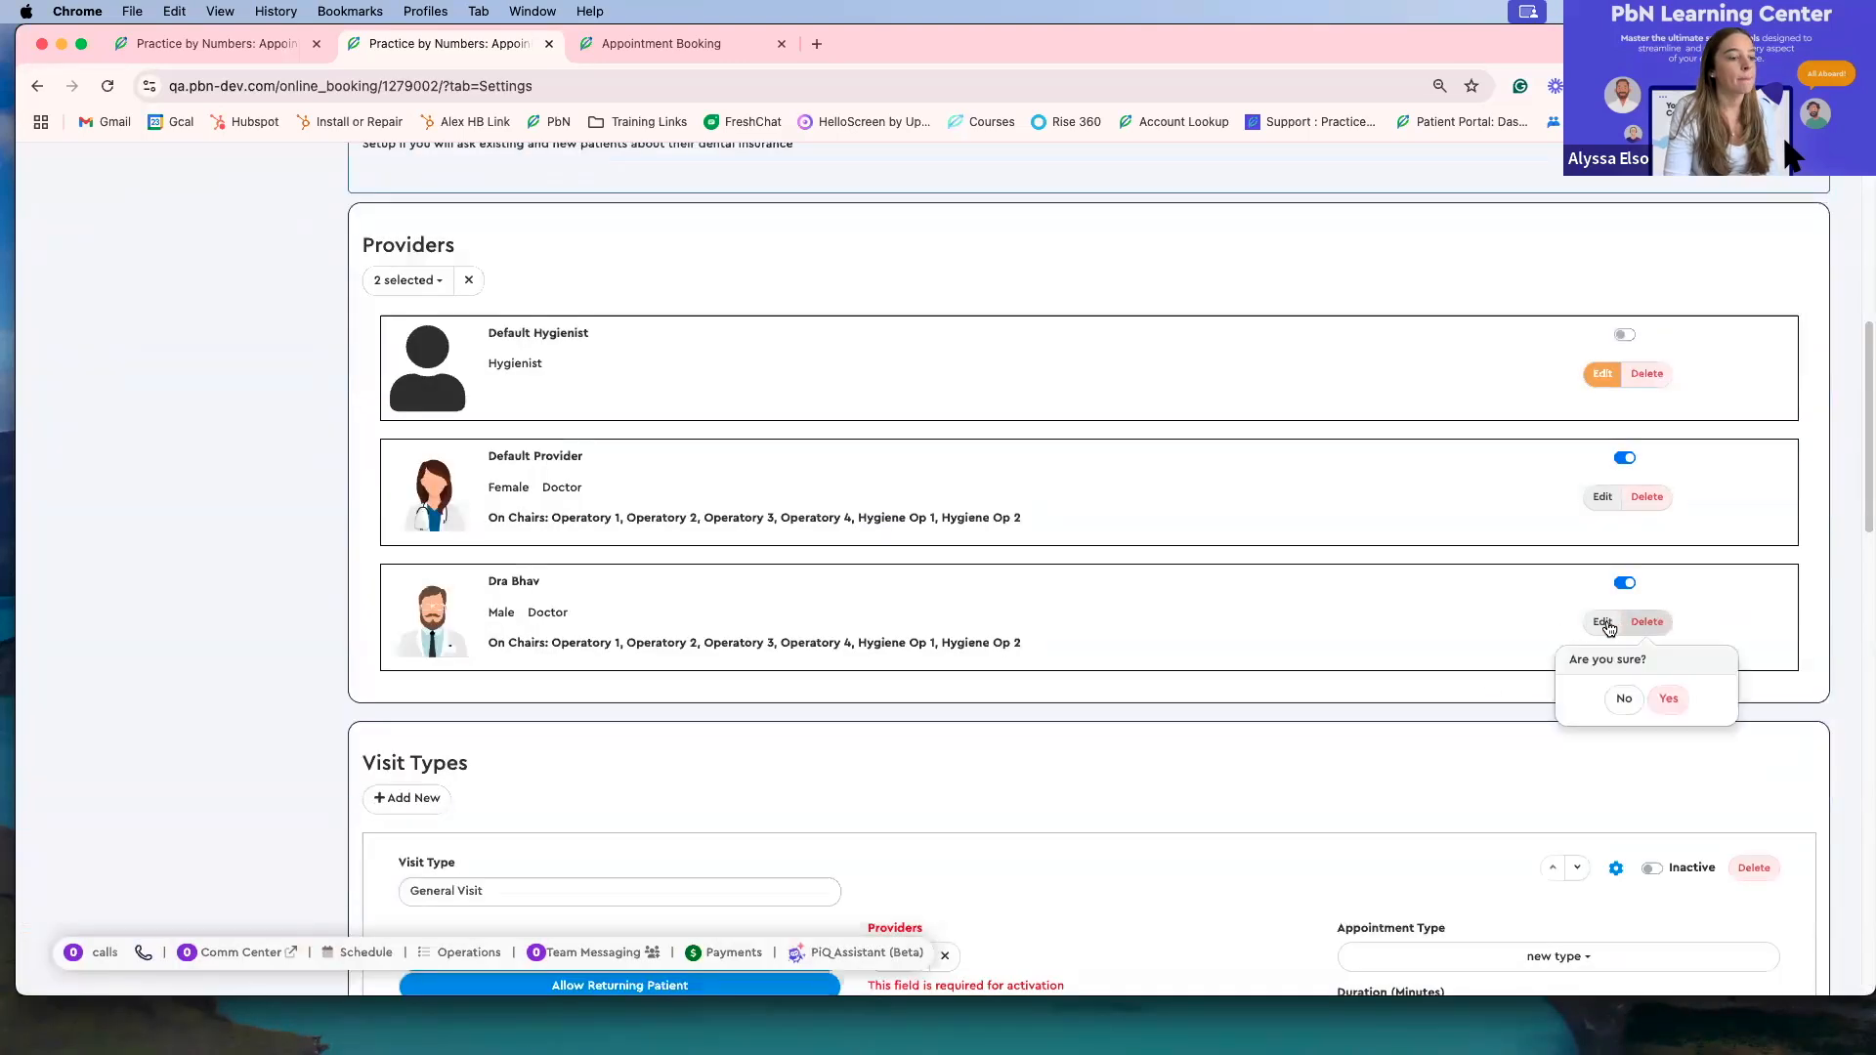
pyautogui.click(1602, 621)
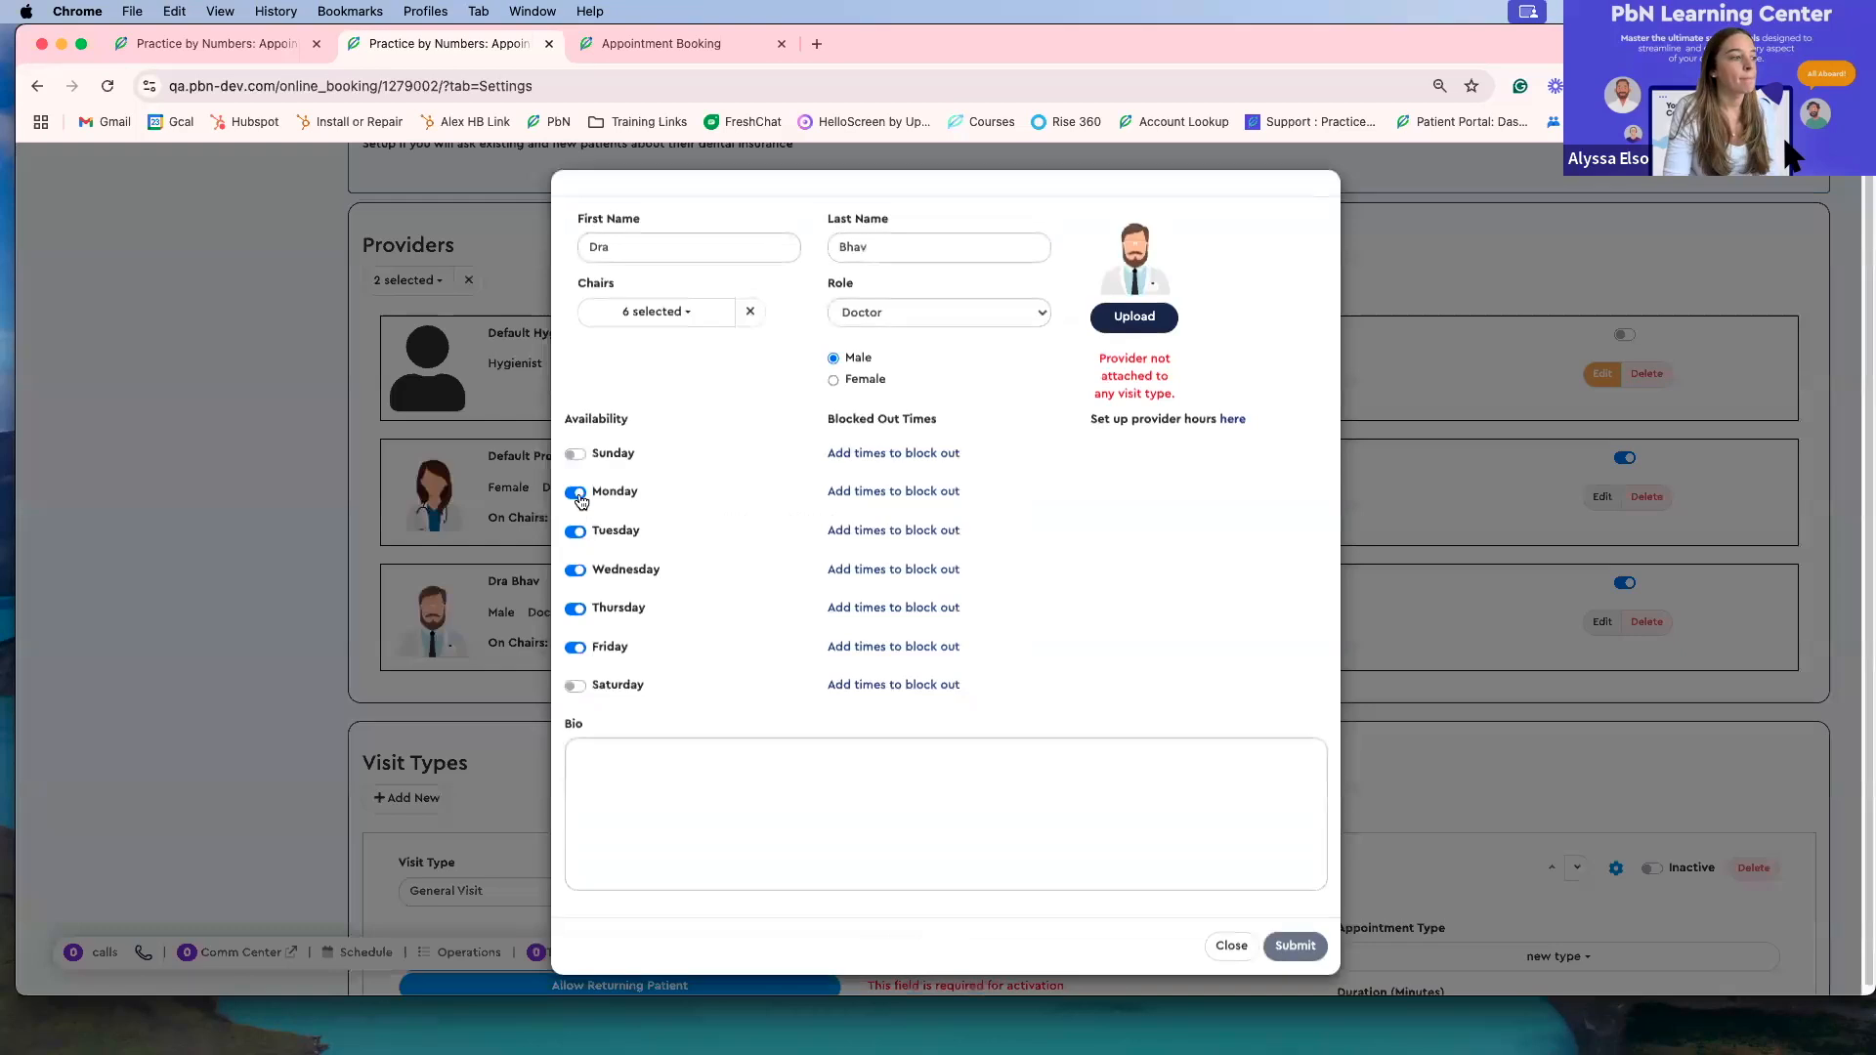
pyautogui.click(576, 493)
pyautogui.click(576, 571)
pyautogui.click(575, 648)
pyautogui.click(1282, 944)
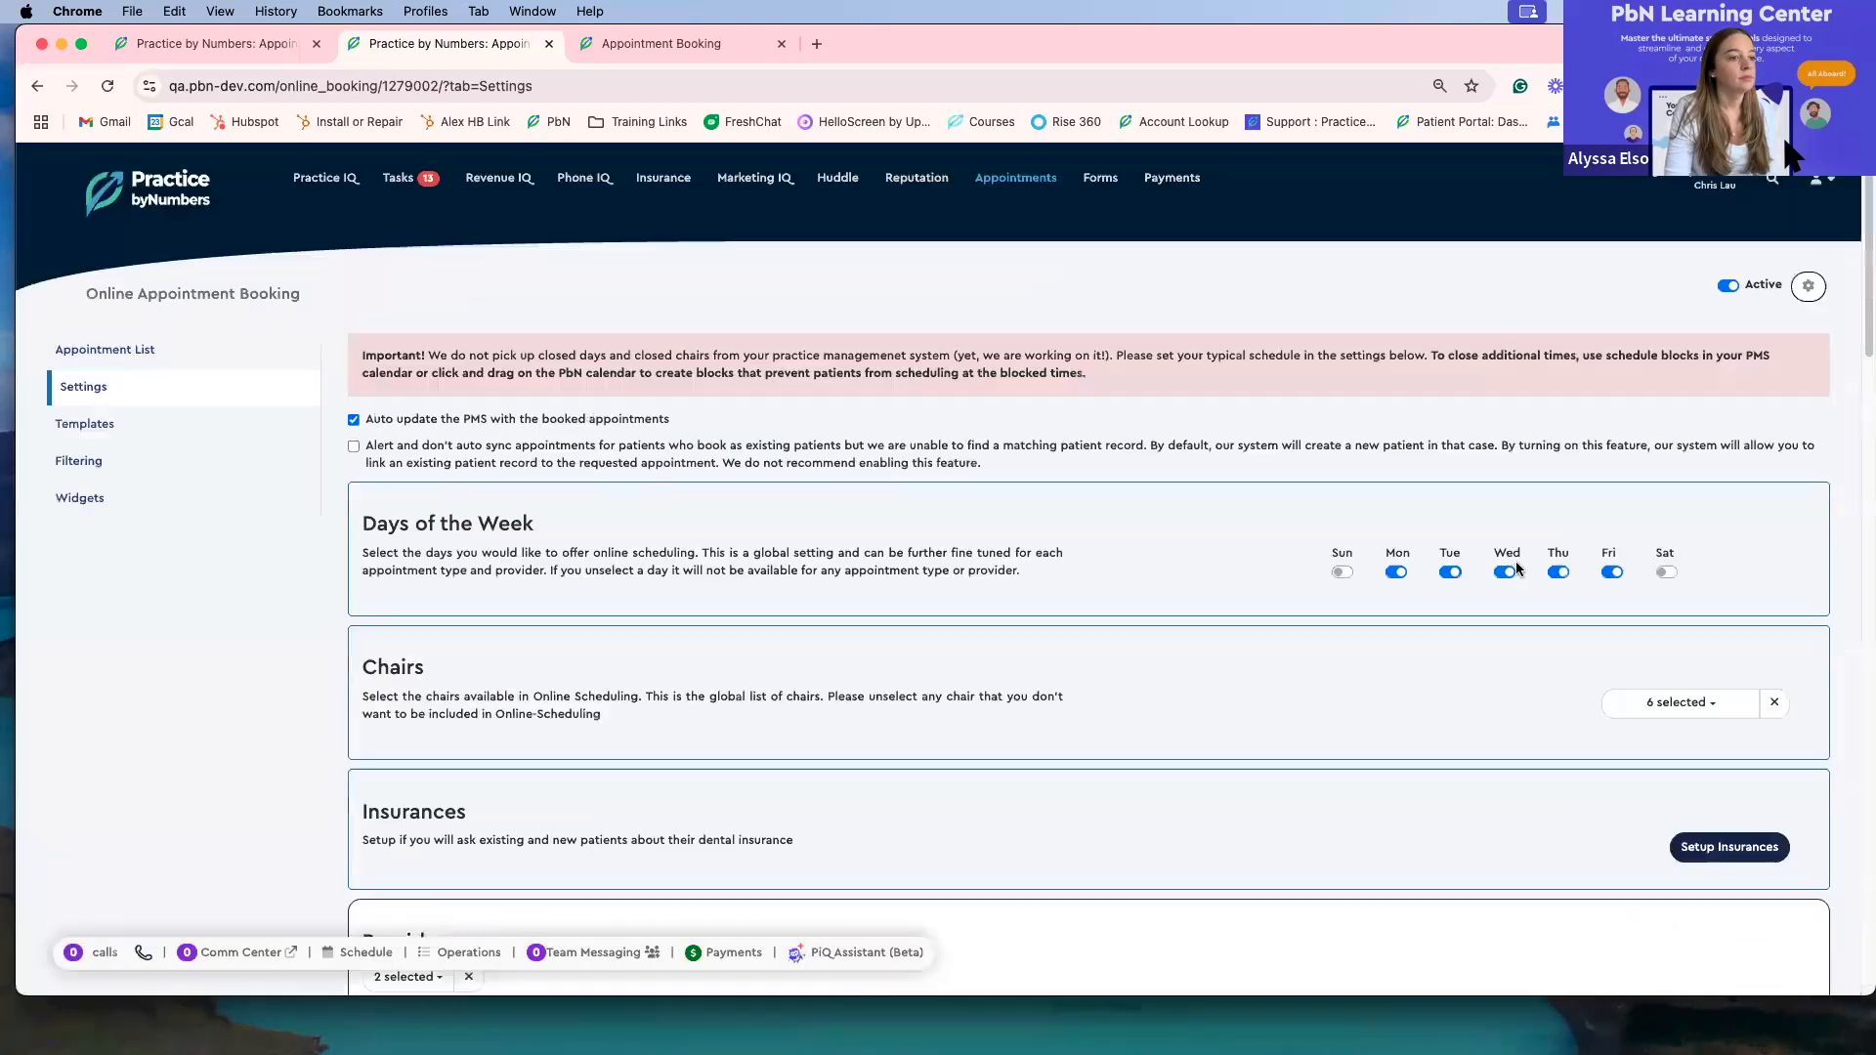
# Try switching off Monday and Thursday booking days, triggering the provider-availability warning.
pyautogui.click(1398, 573)
pyautogui.click(1397, 574)
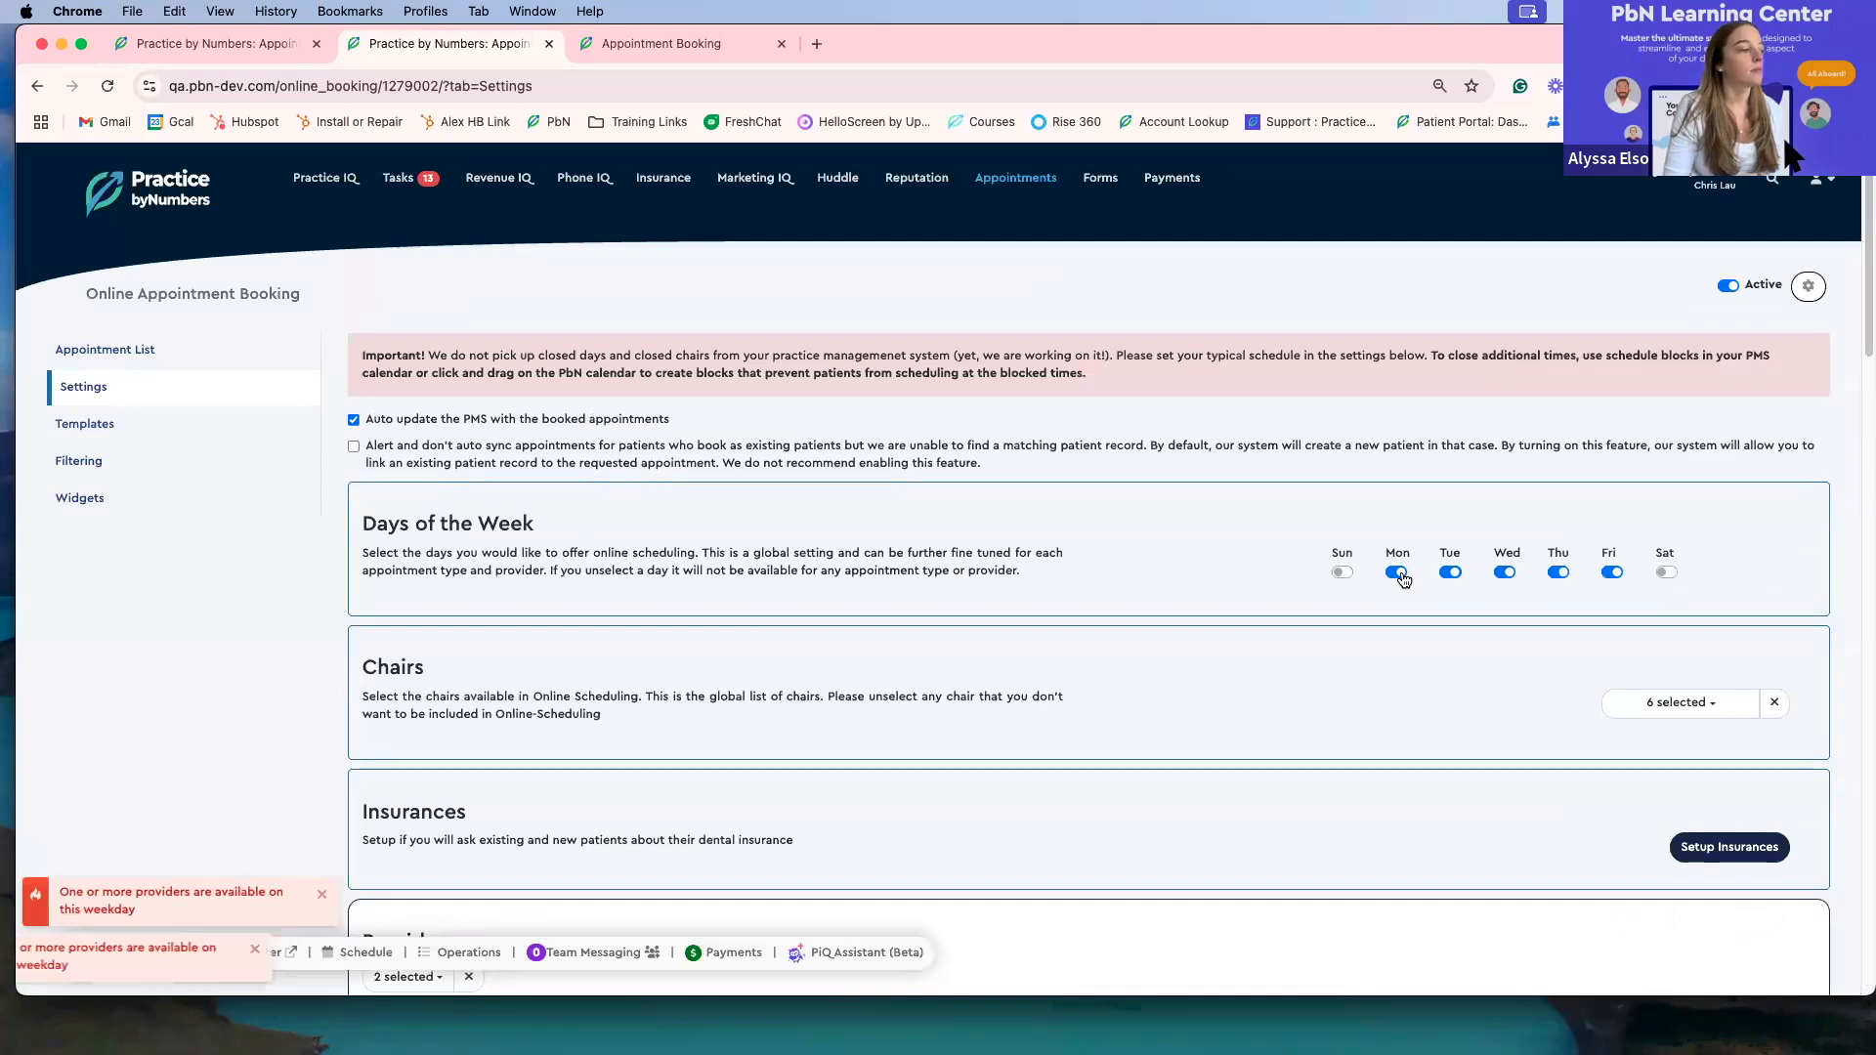
pyautogui.click(1563, 574)
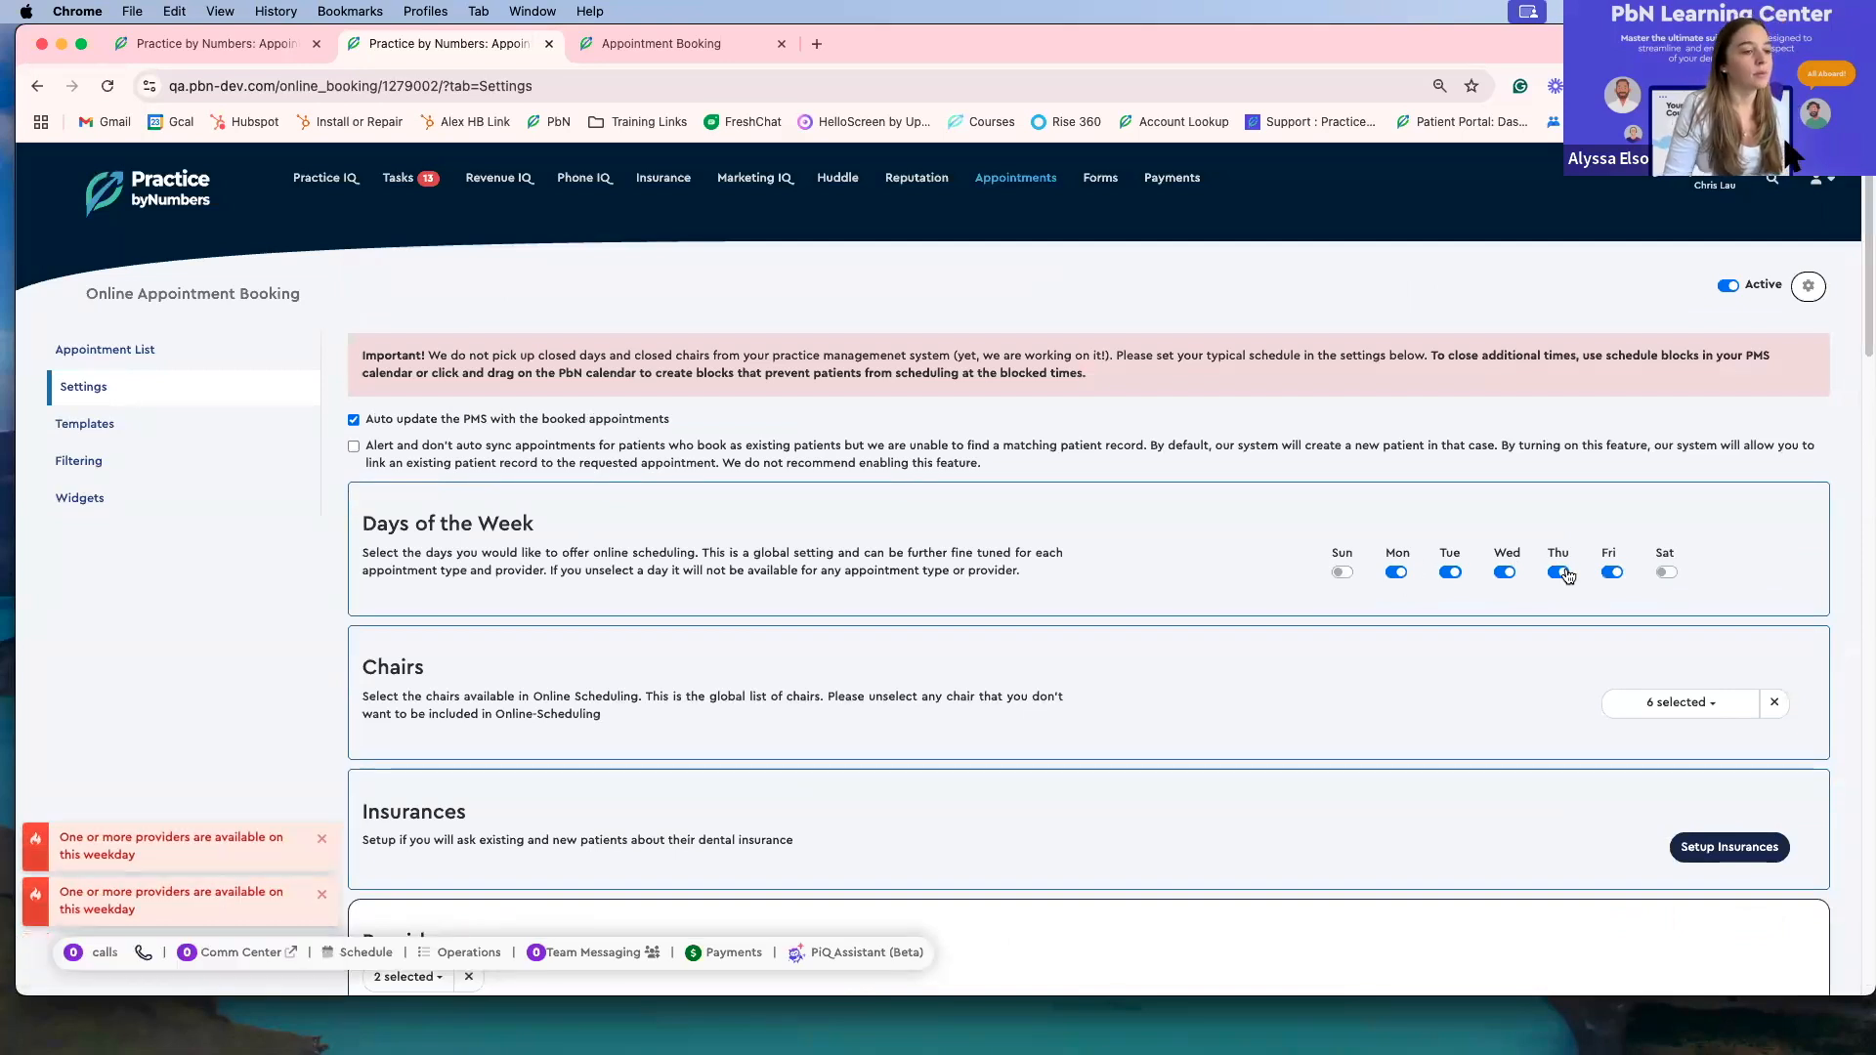
pyautogui.scroll(-7, 1567, 574)
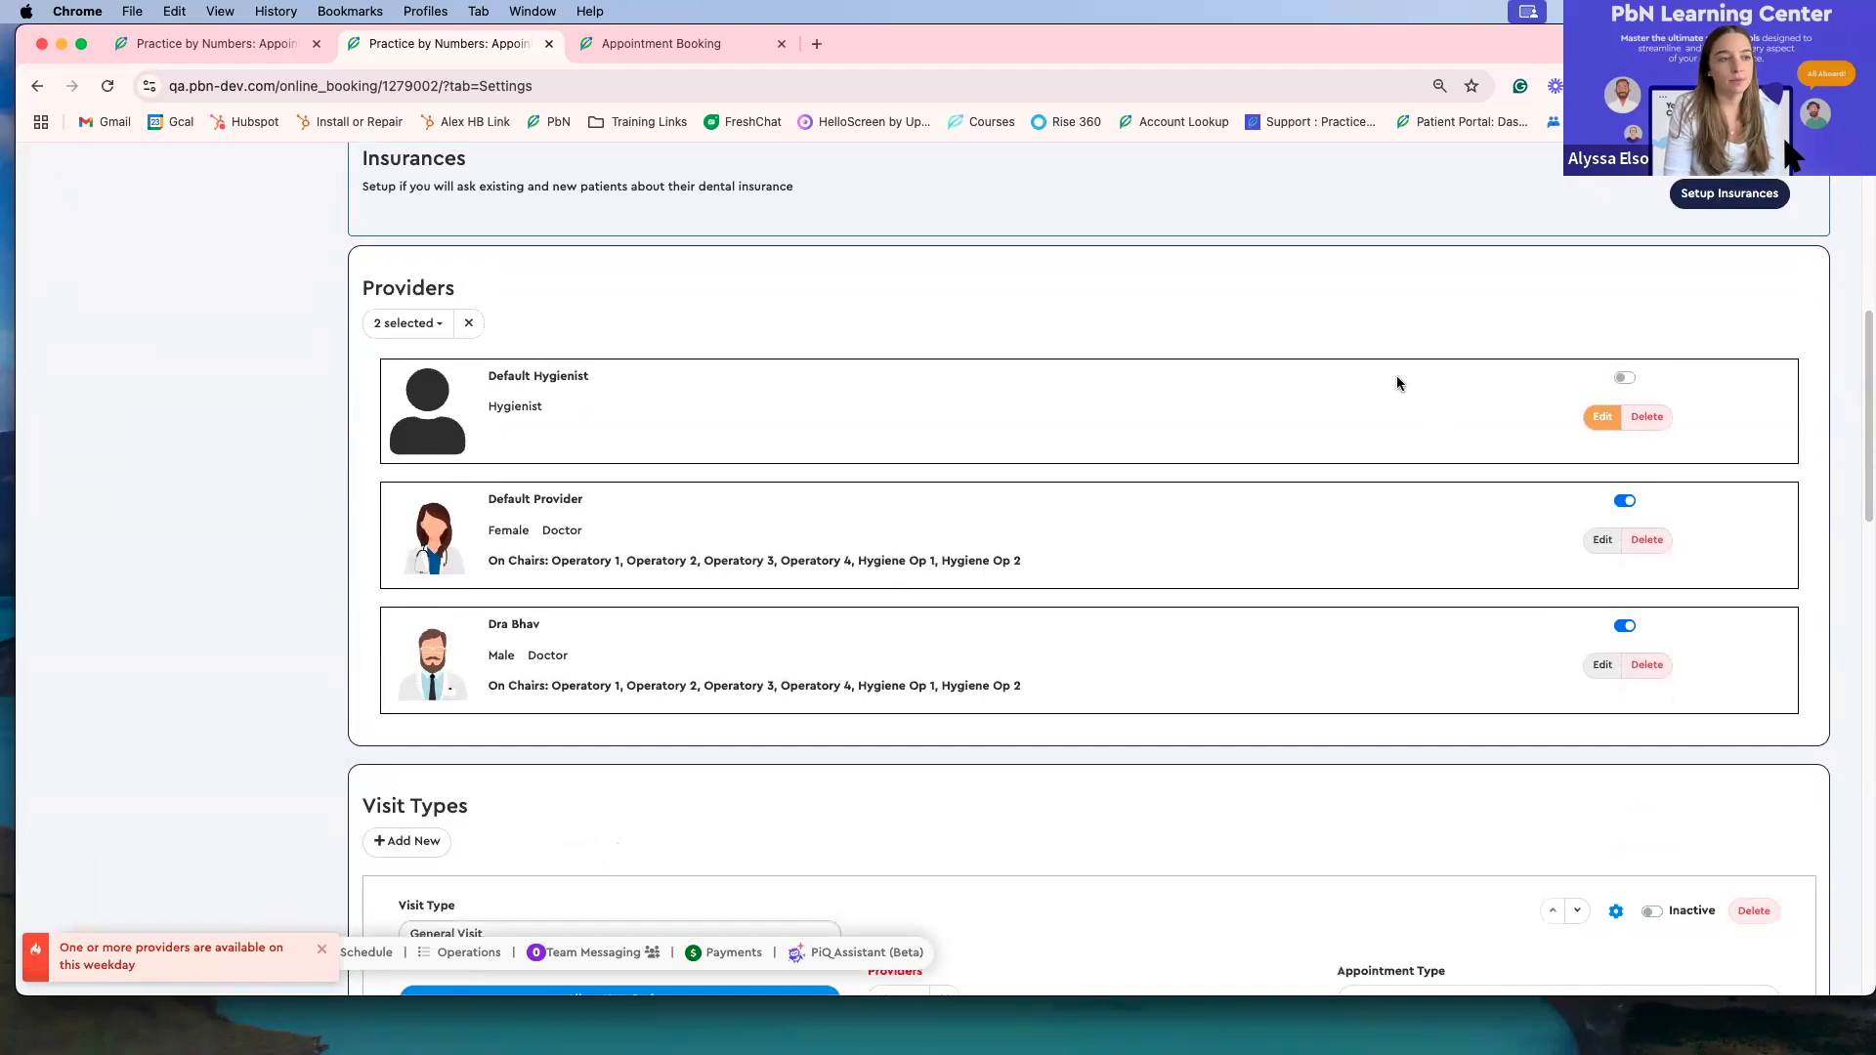
pyautogui.scroll(3, 1395, 367)
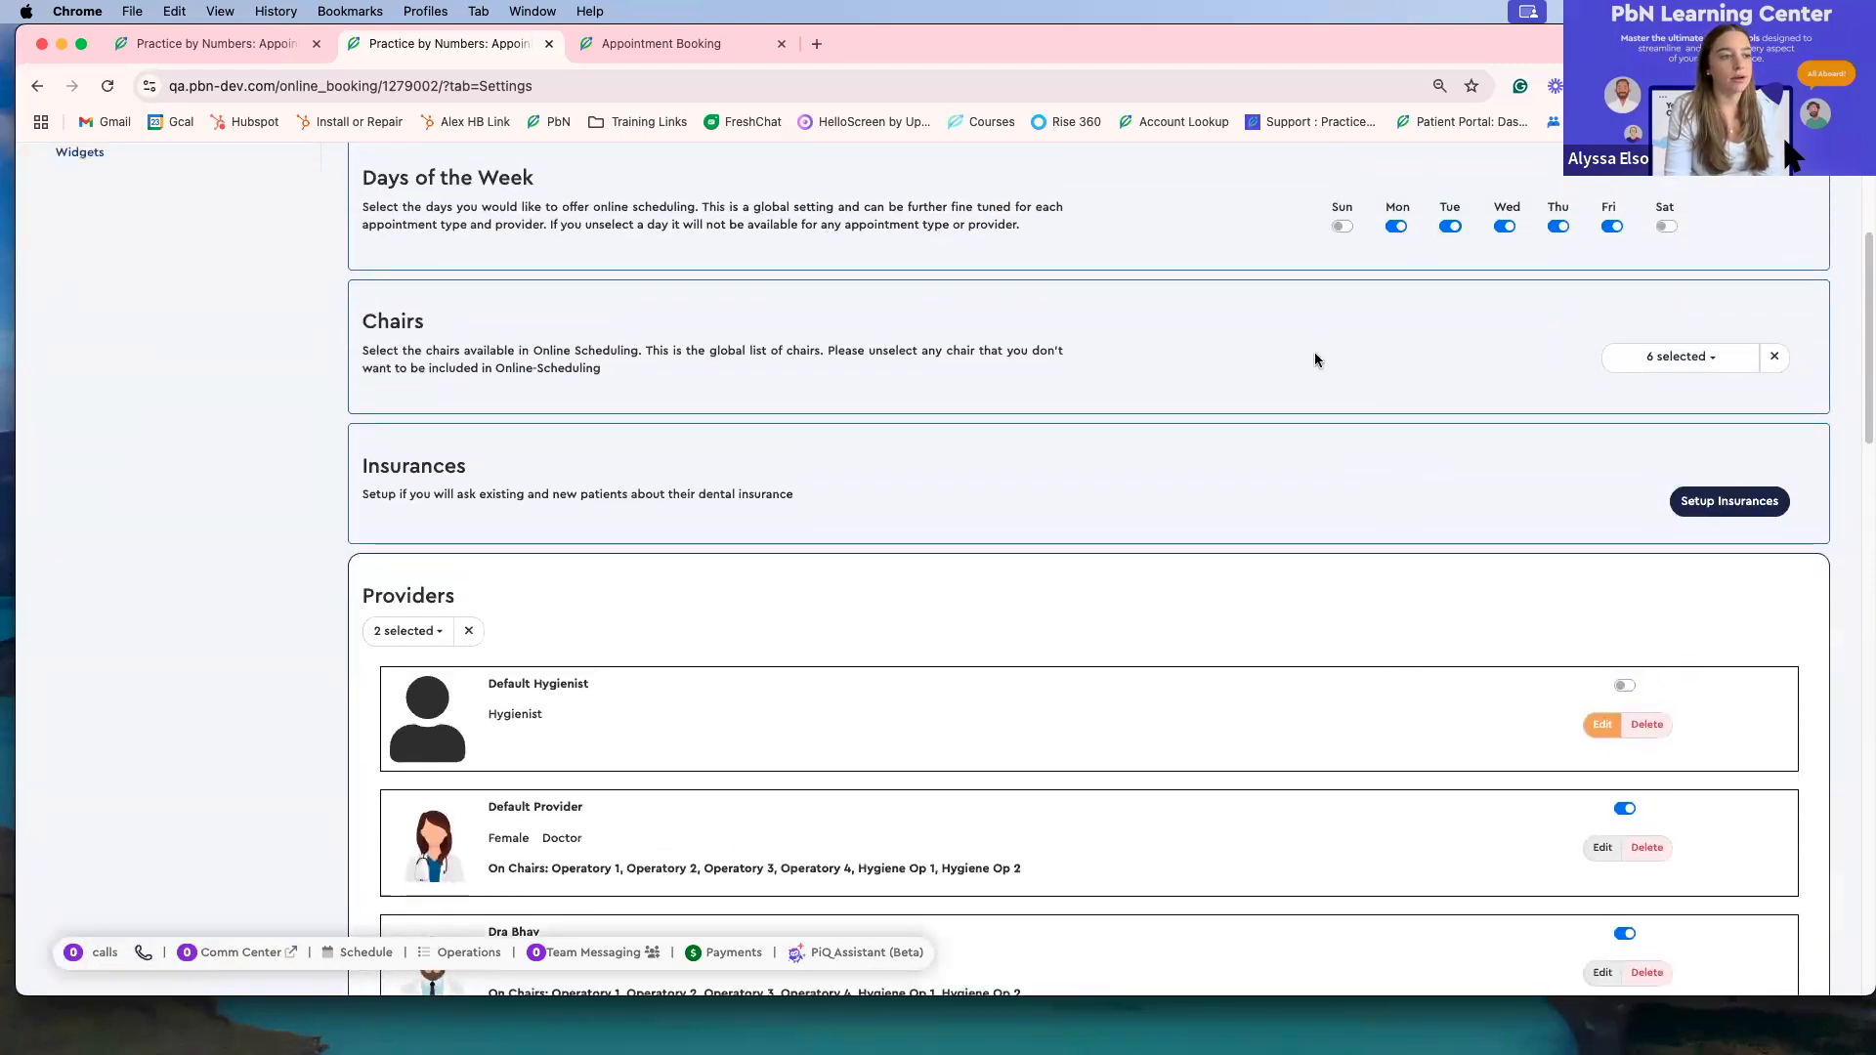
pyautogui.scroll(-2, 1315, 361)
pyautogui.scroll(4, 1315, 360)
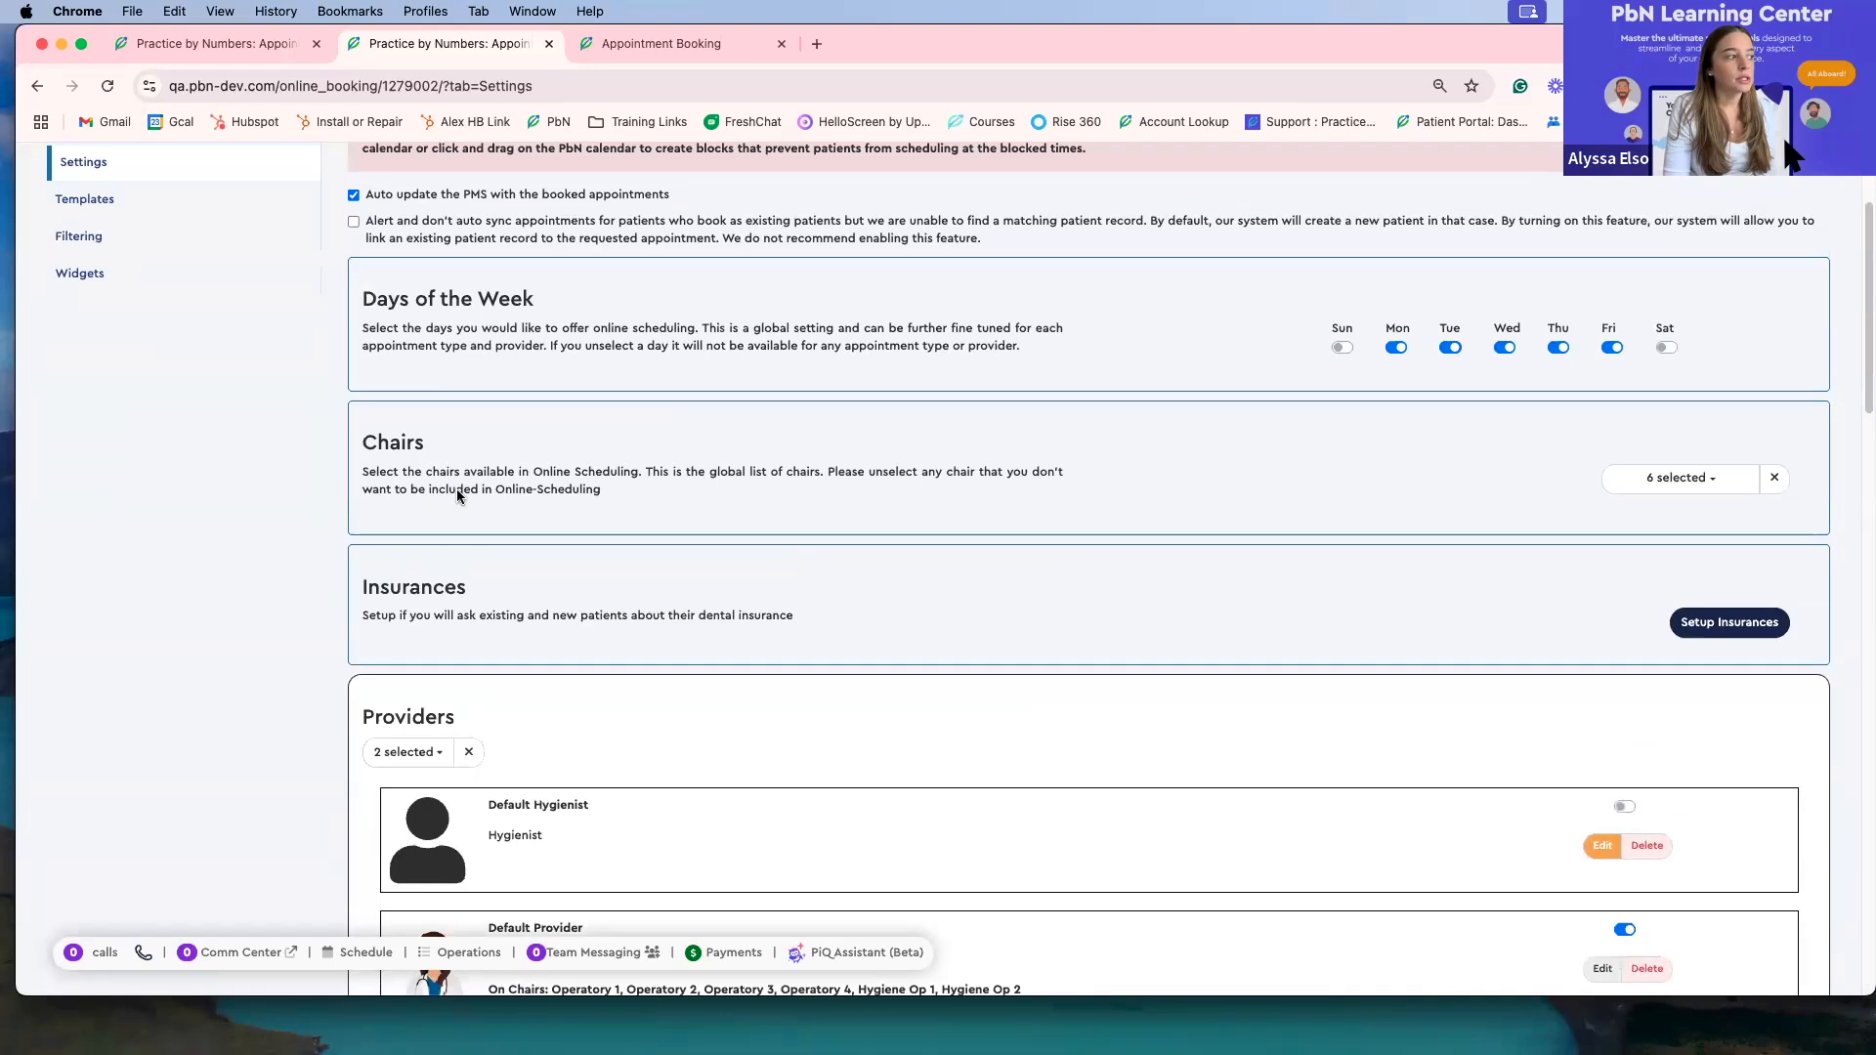
pyautogui.scroll(-1, 1187, 447)
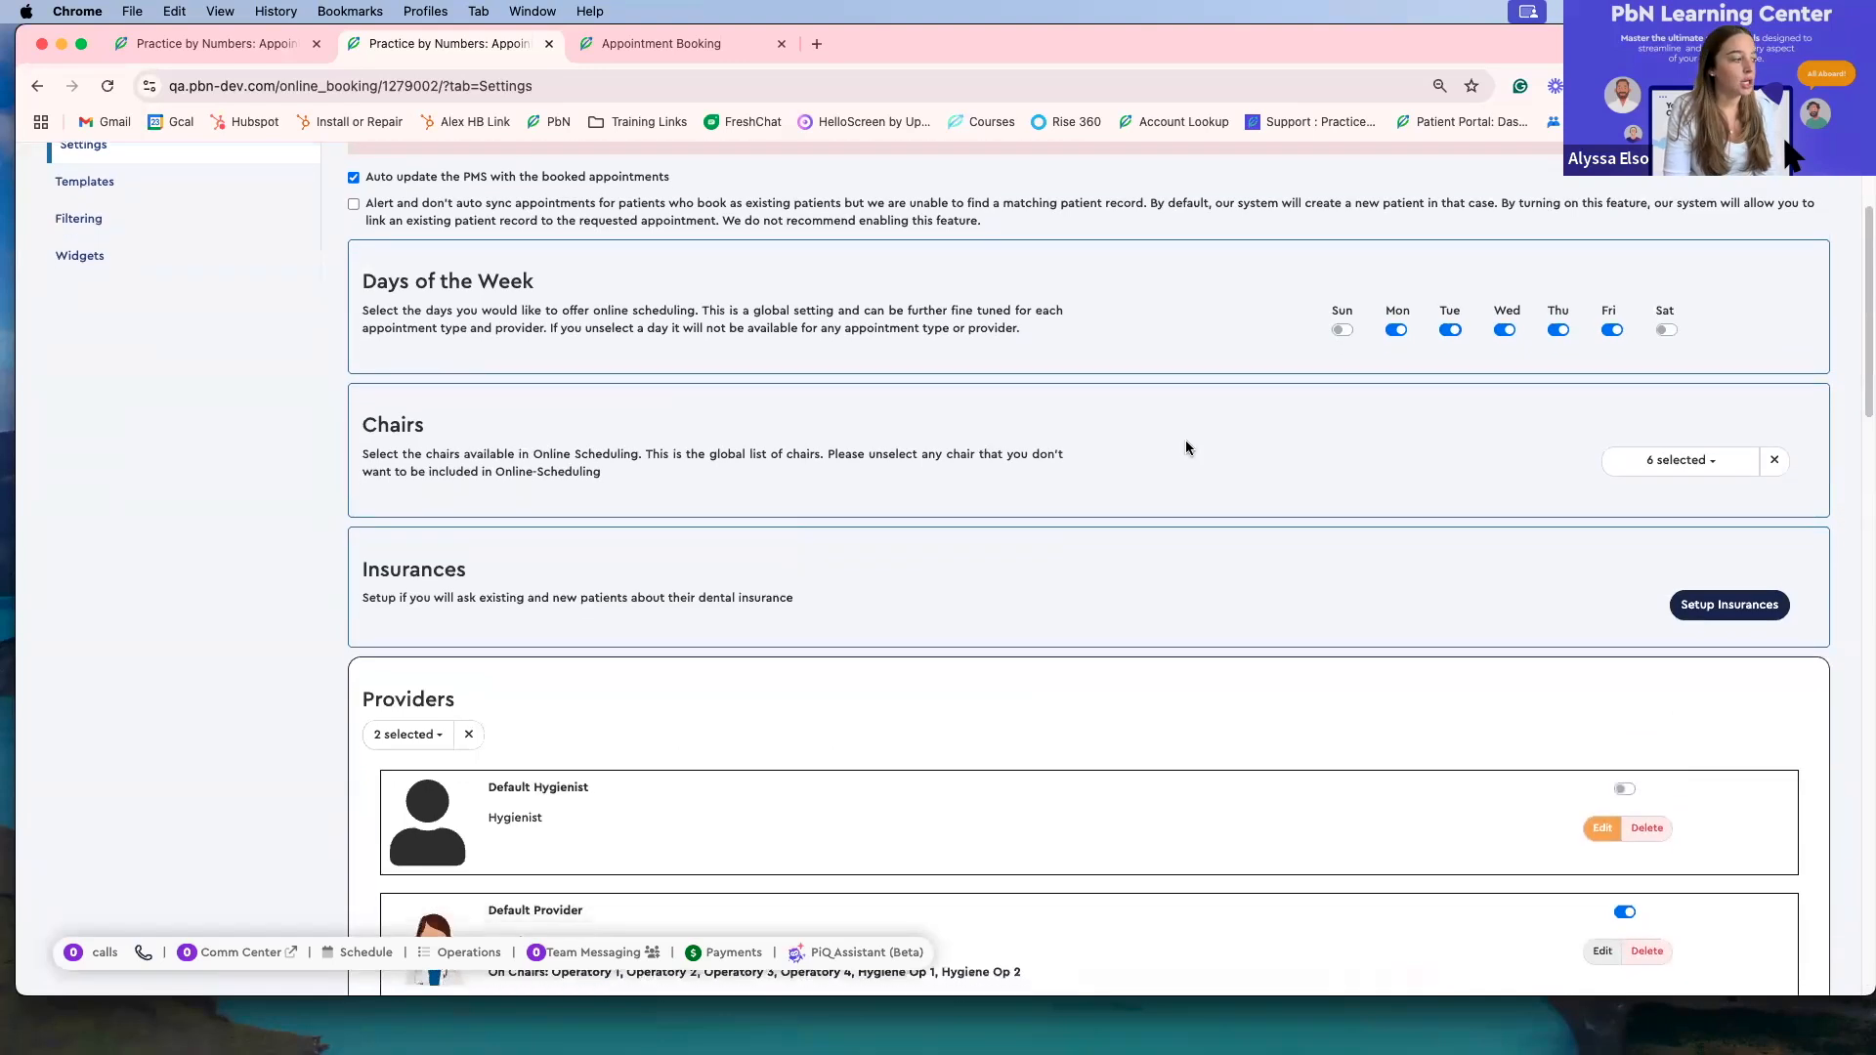
pyautogui.click(1691, 475)
pyautogui.scroll(-1, 1681, 460)
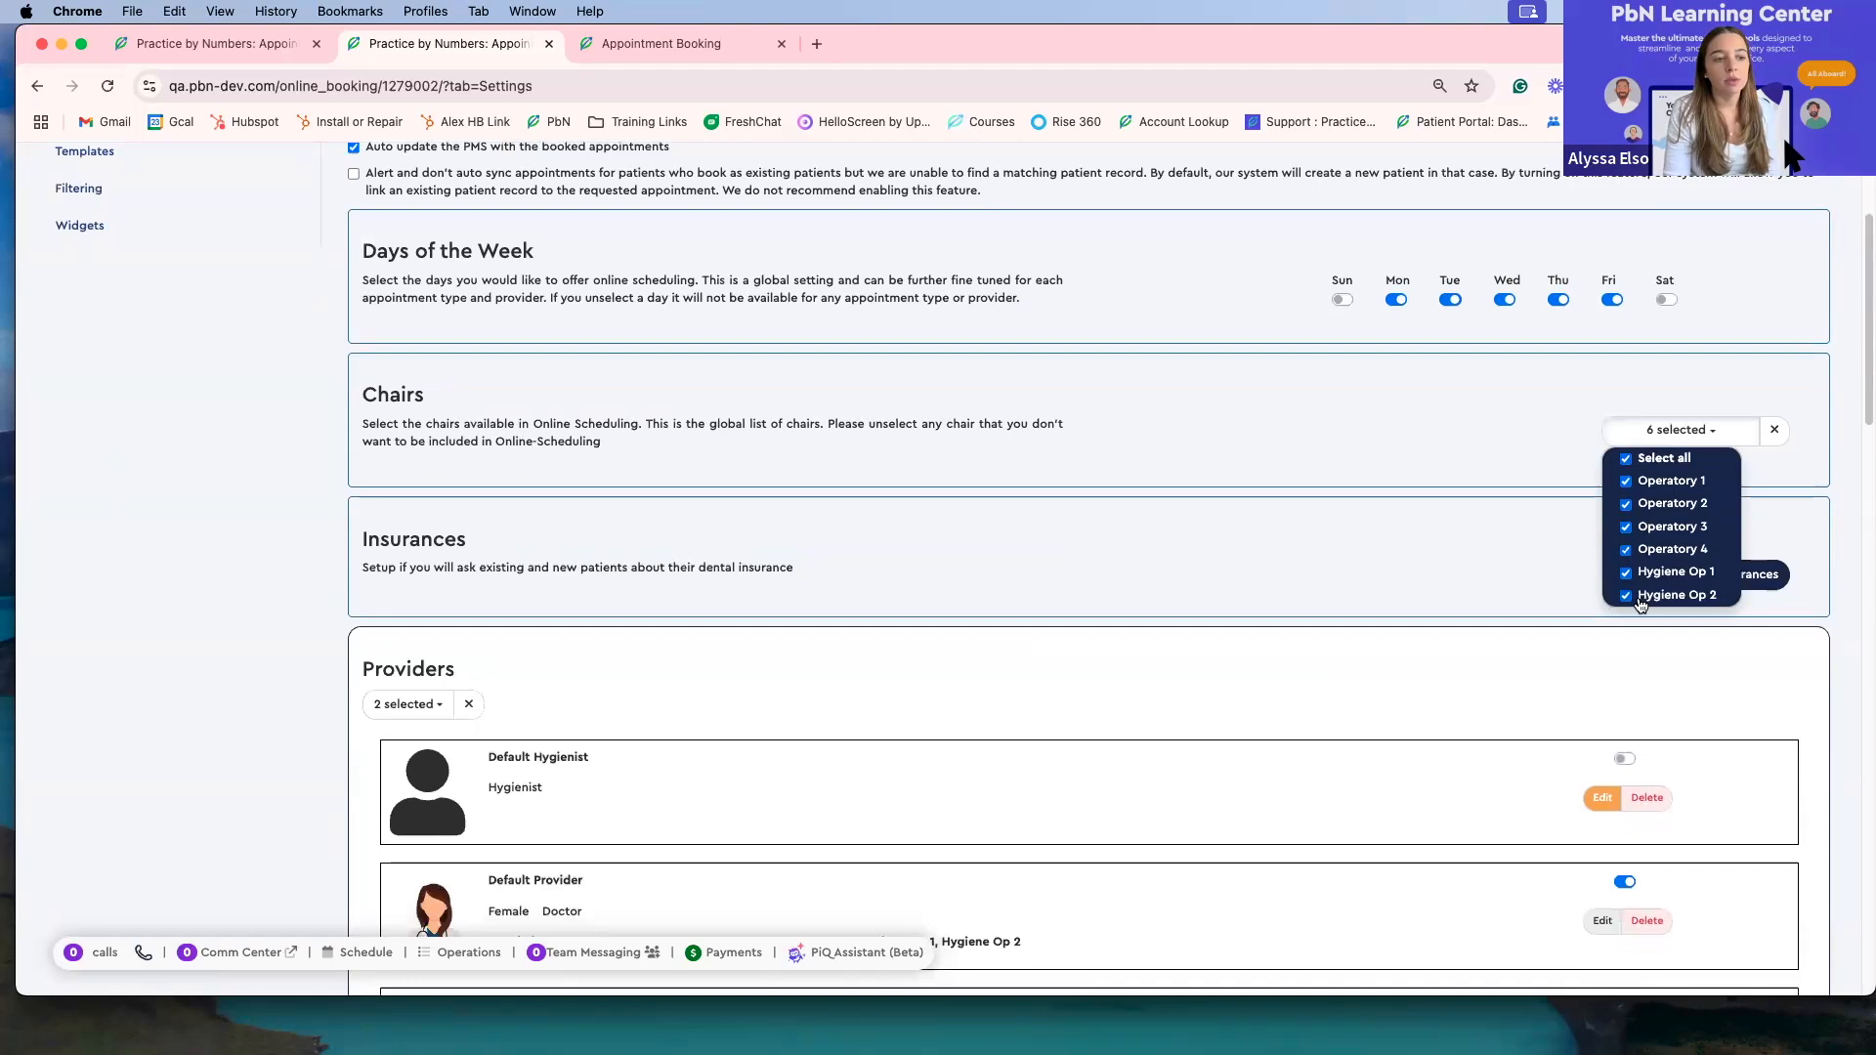
pyautogui.click(1692, 437)
pyautogui.scroll(-3, 1457, 449)
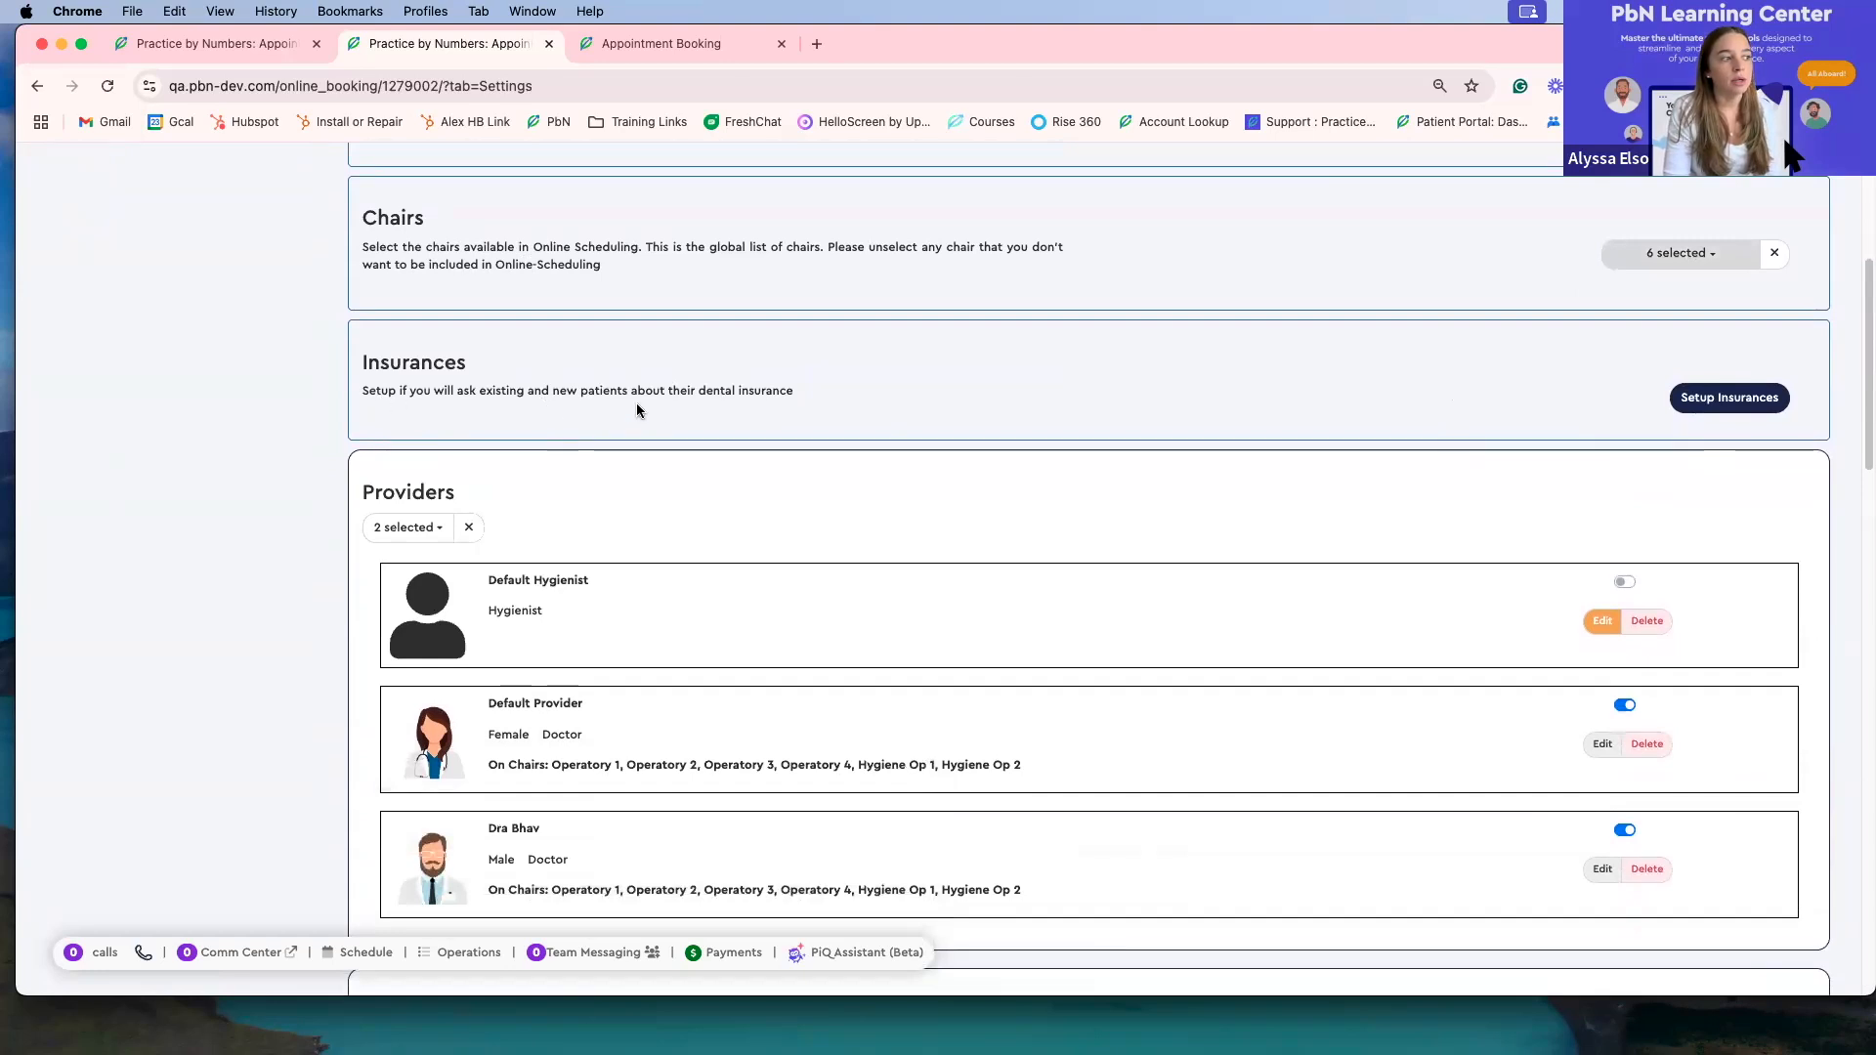
pyautogui.click(1700, 394)
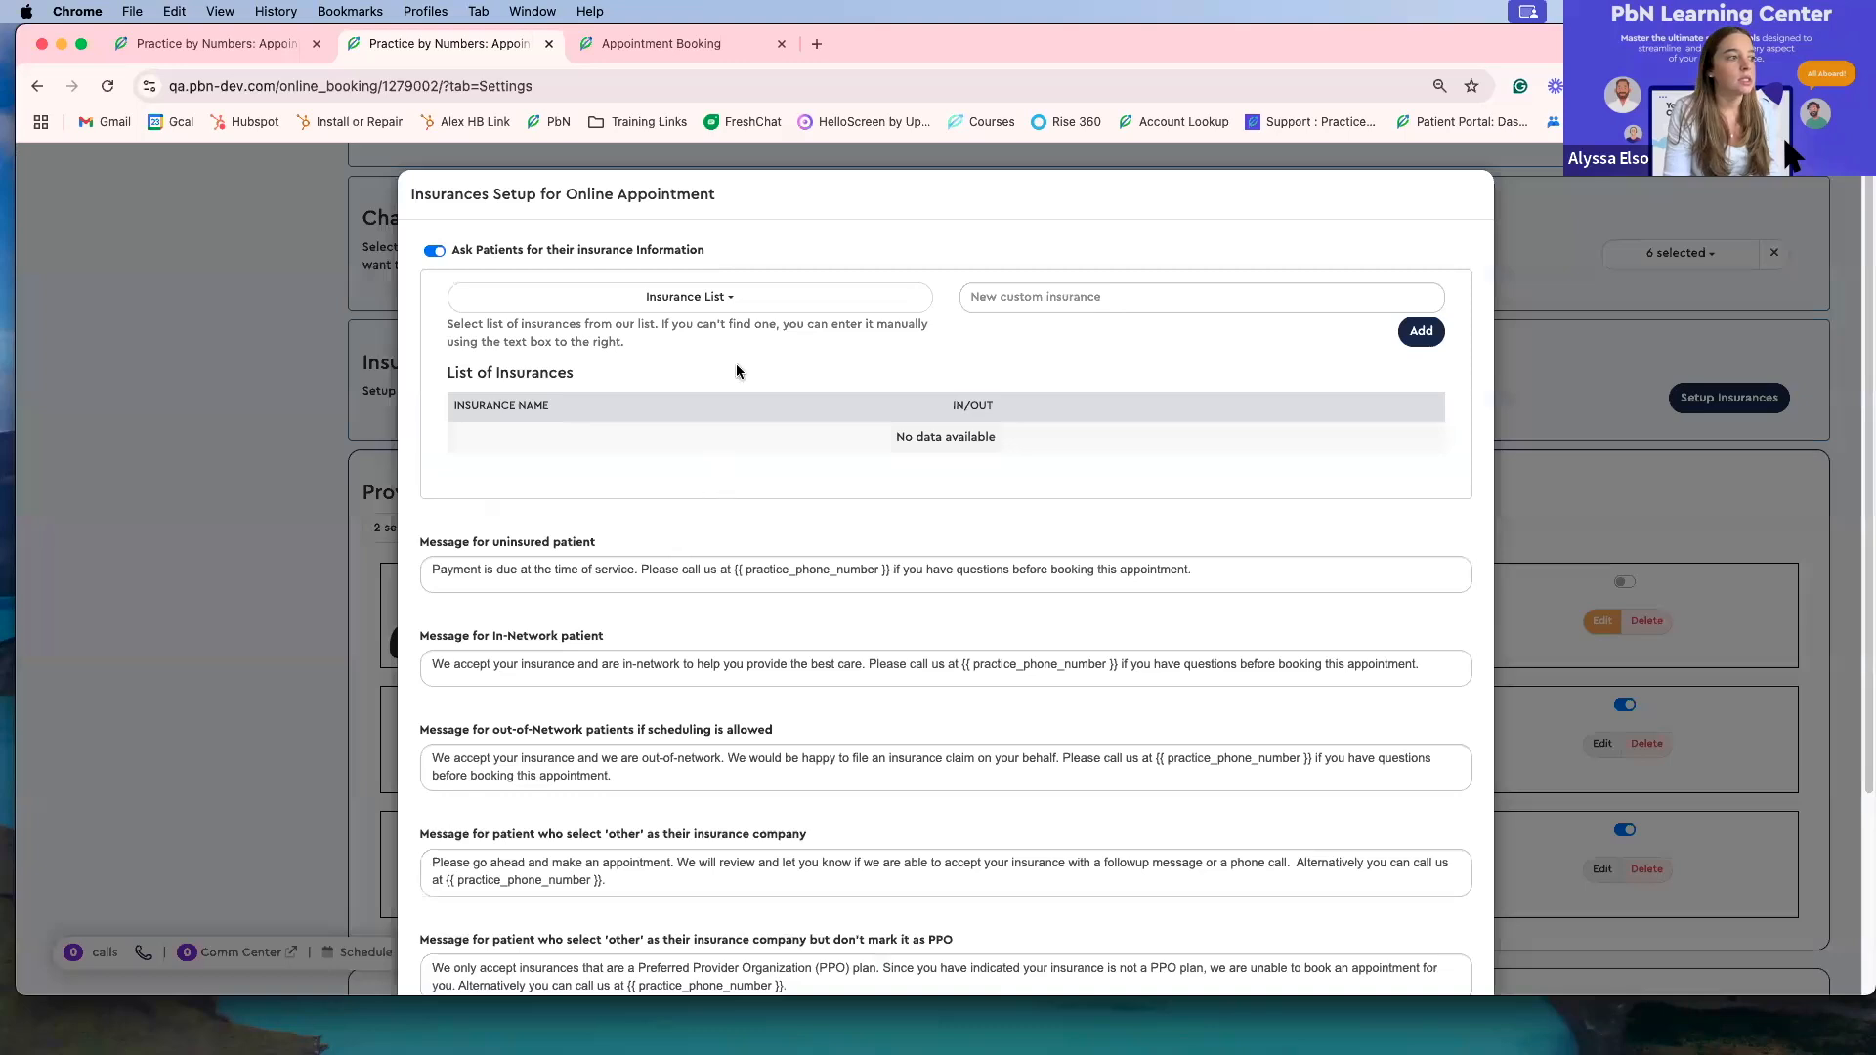
pyautogui.click(735, 299)
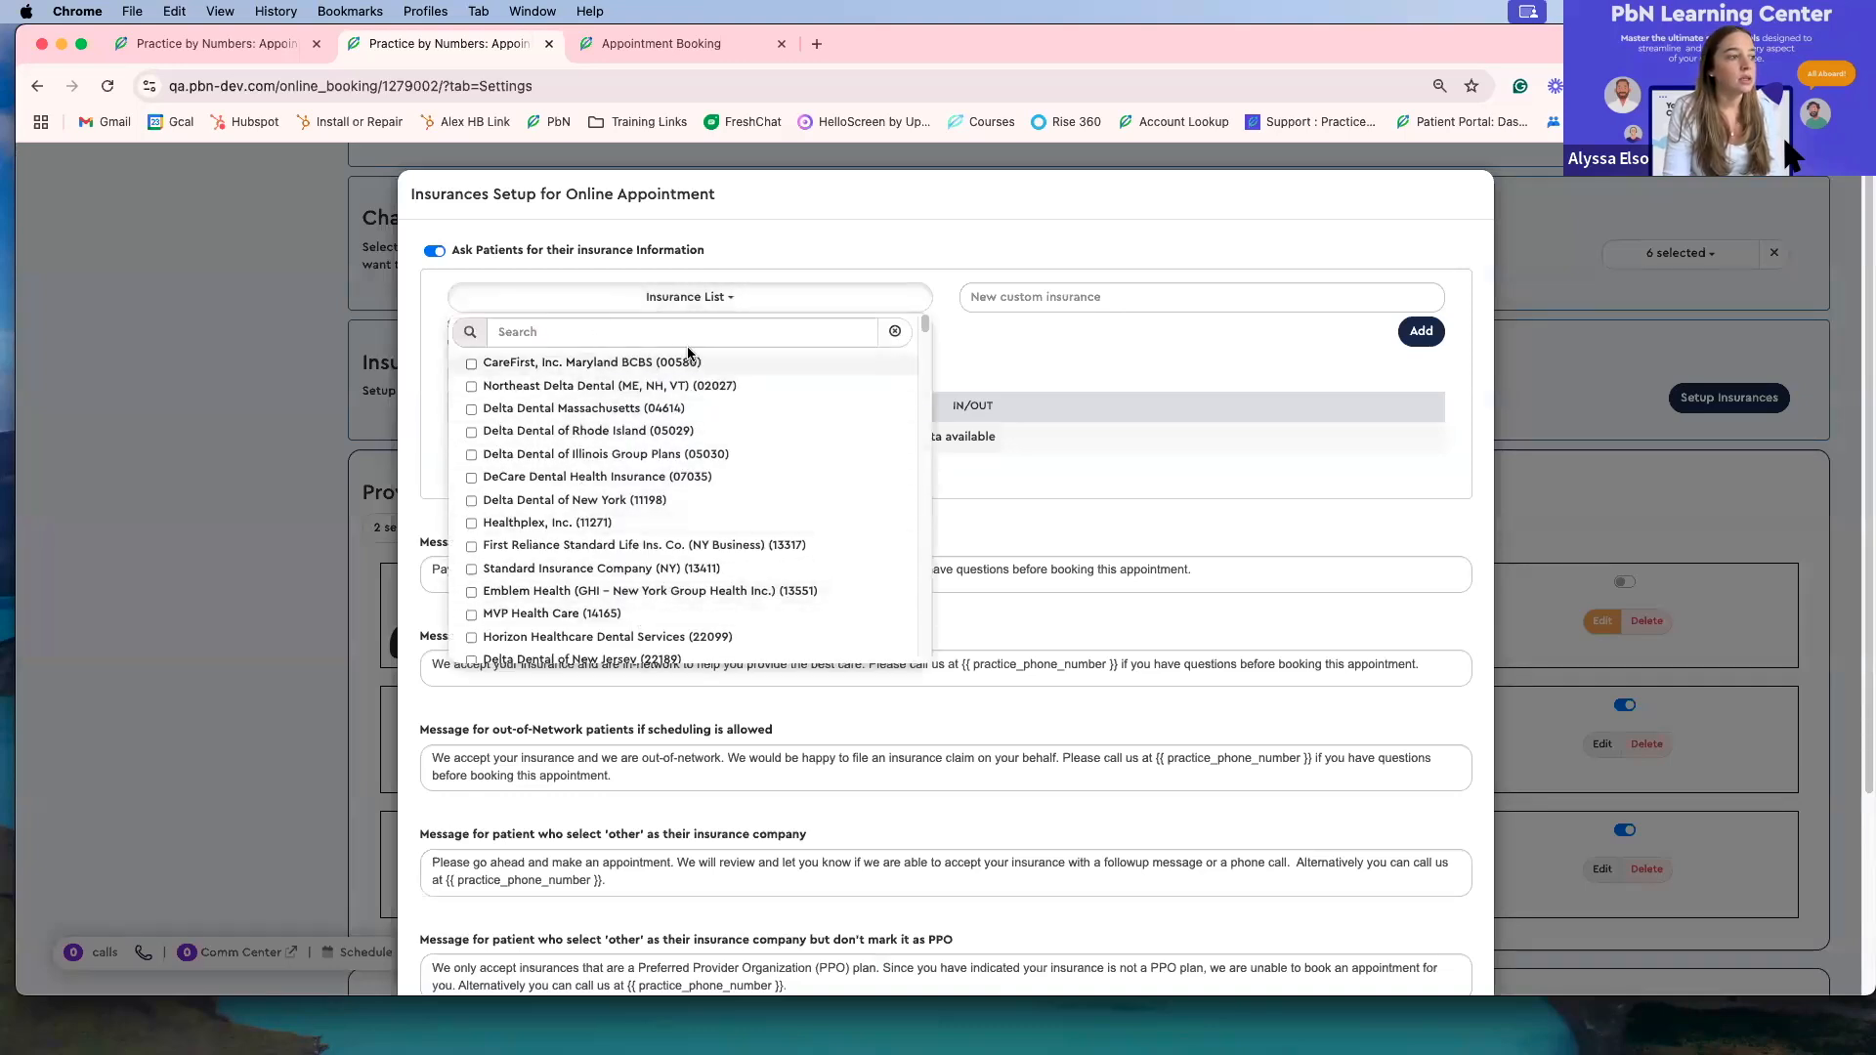
pyautogui.click(1122, 298)
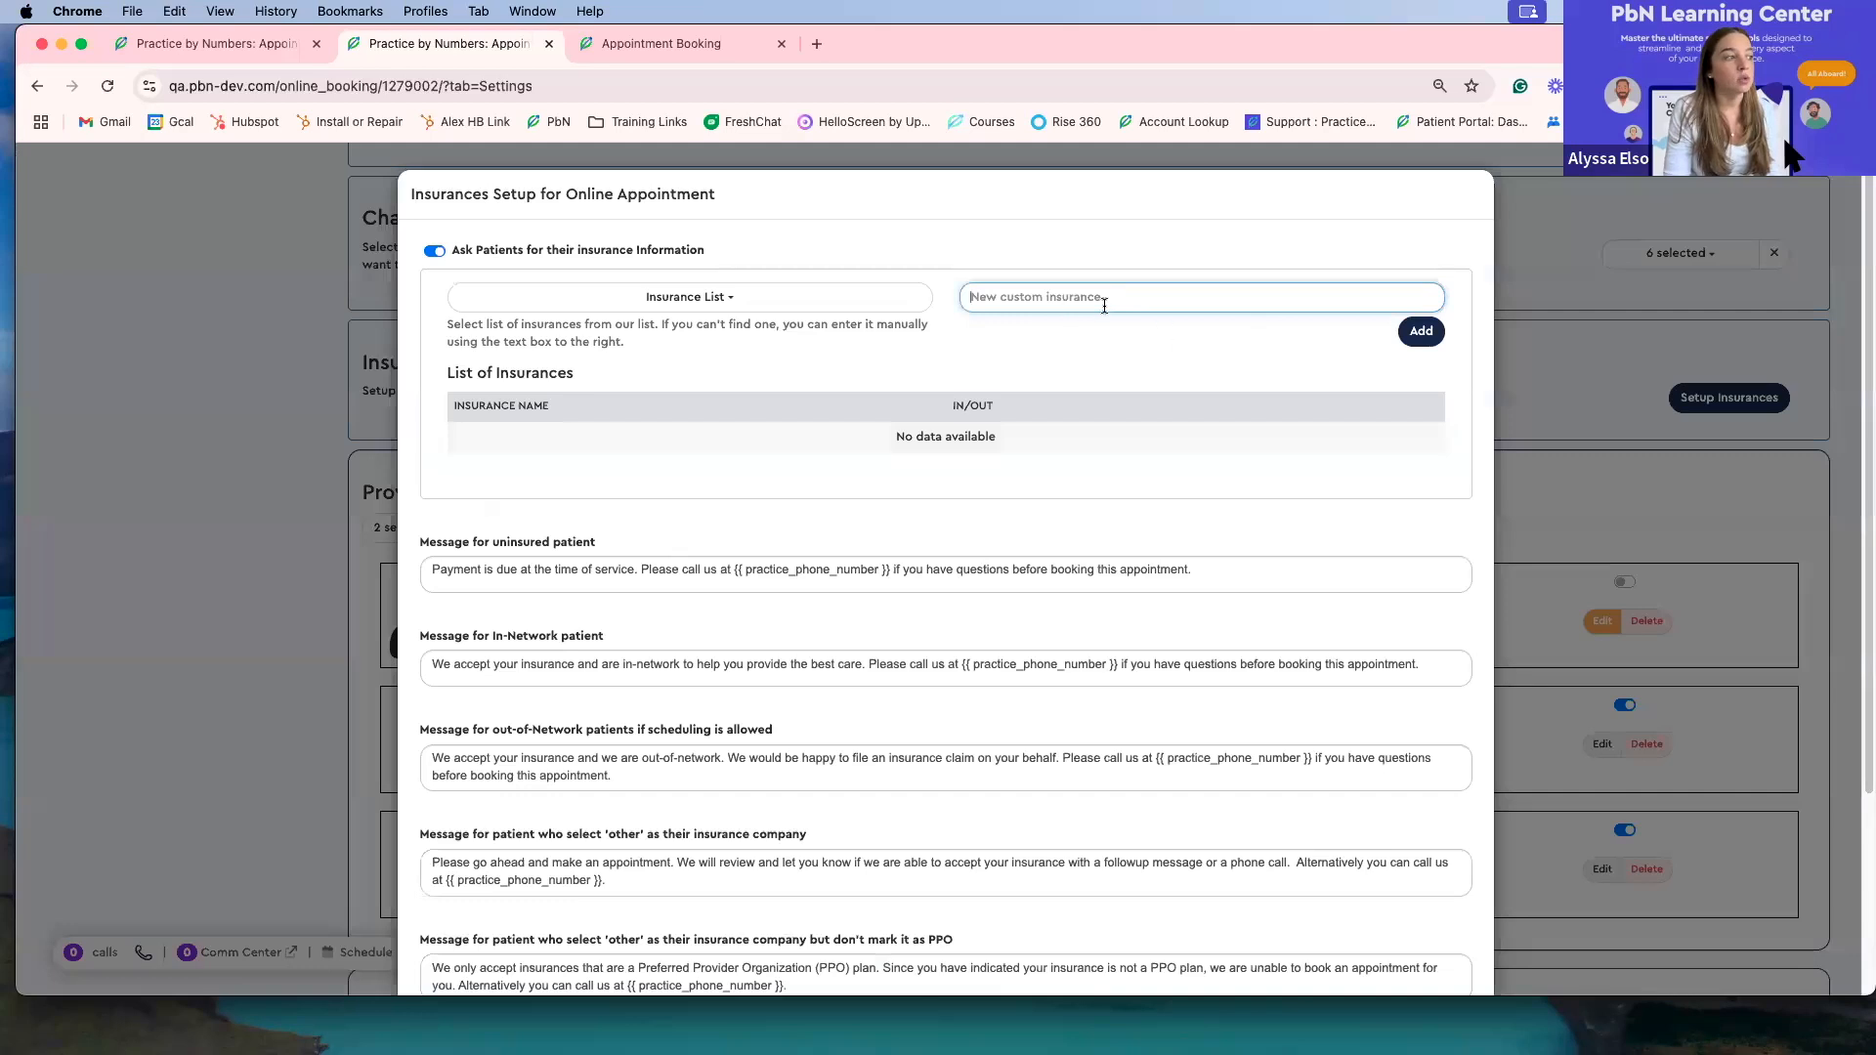
pyautogui.scroll(-5, 1098, 514)
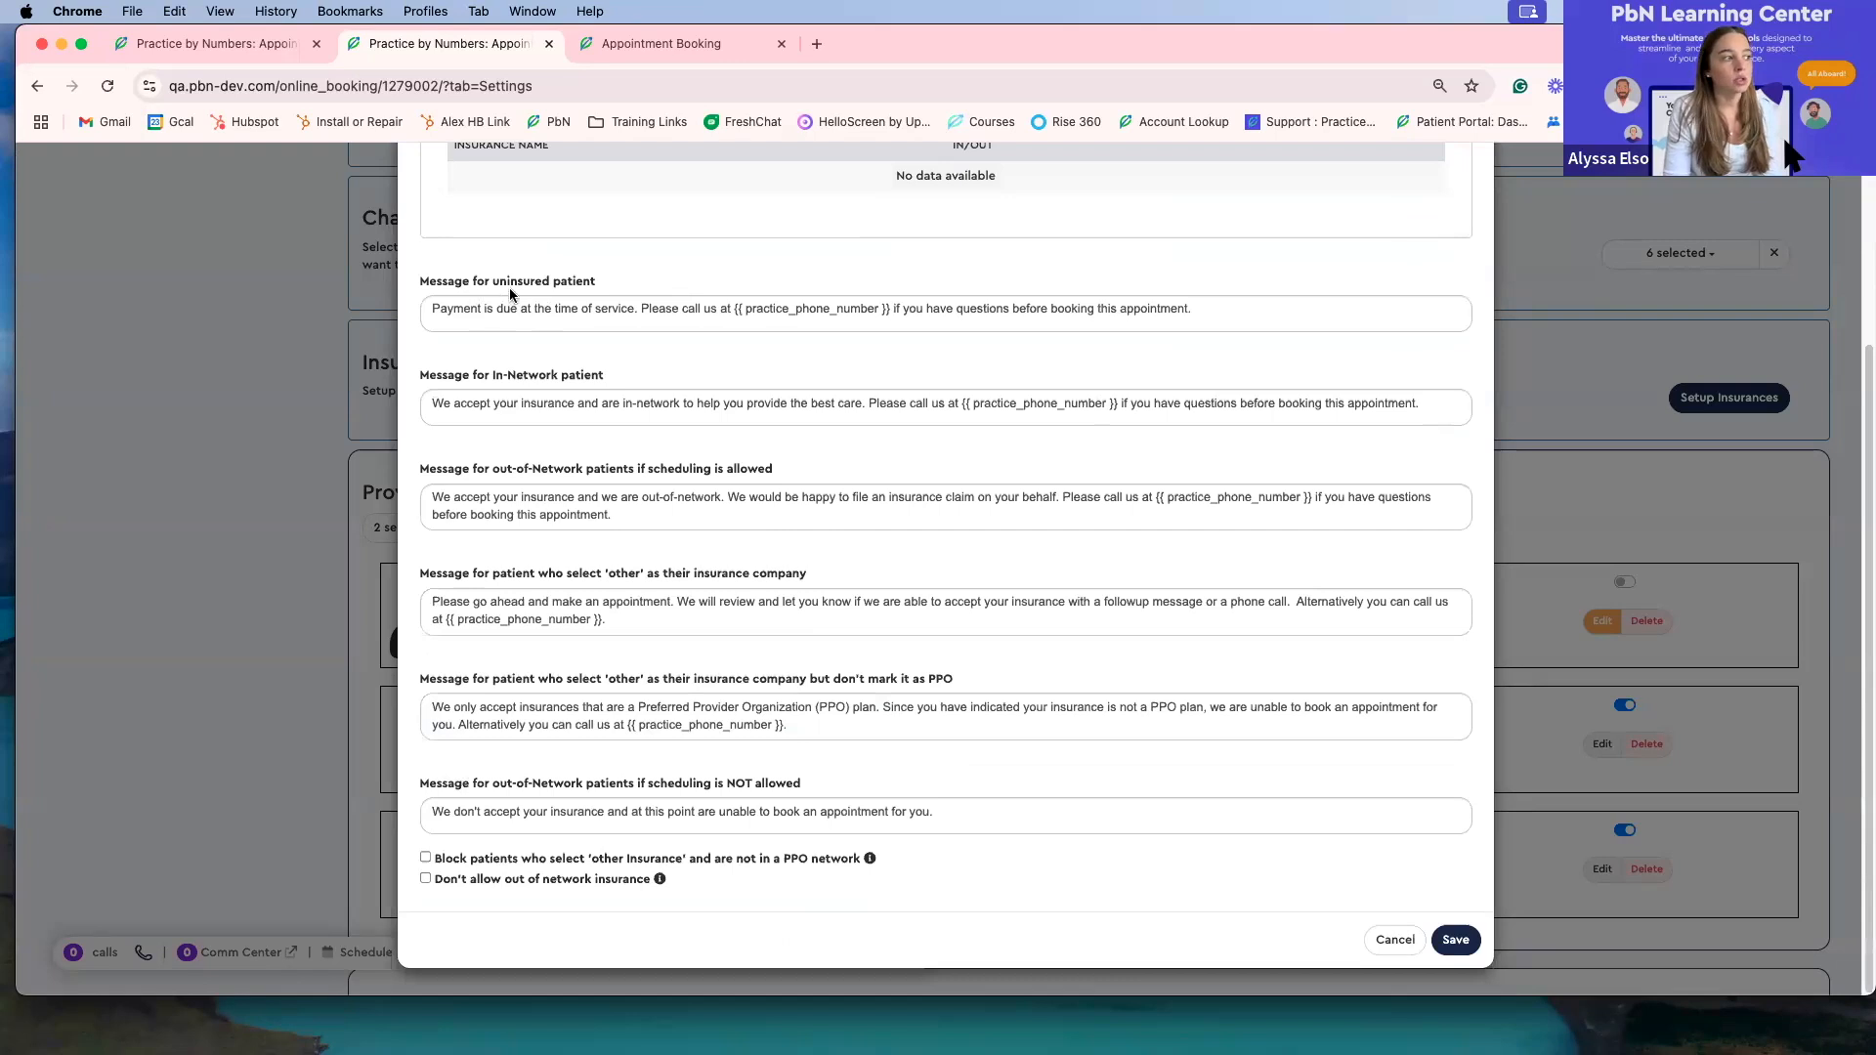
pyautogui.scroll(1, 454, 334)
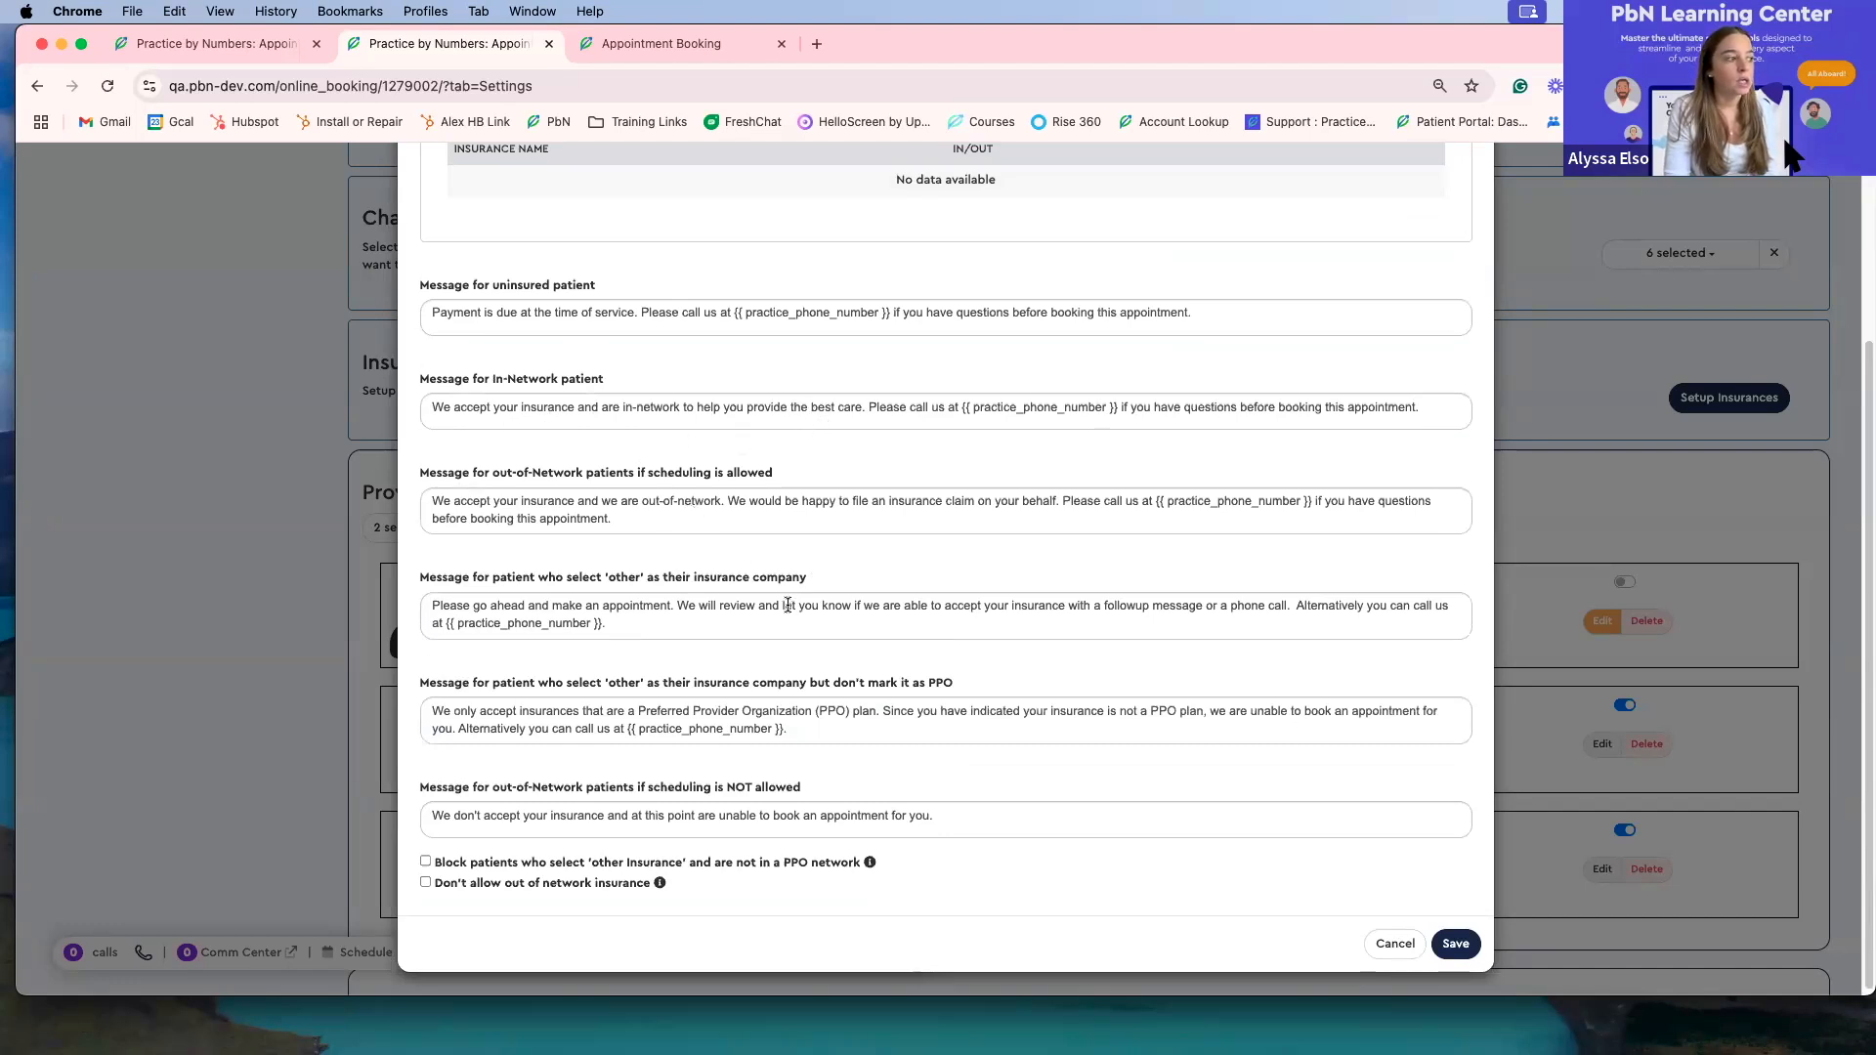
pyautogui.scroll(-1, 614, 602)
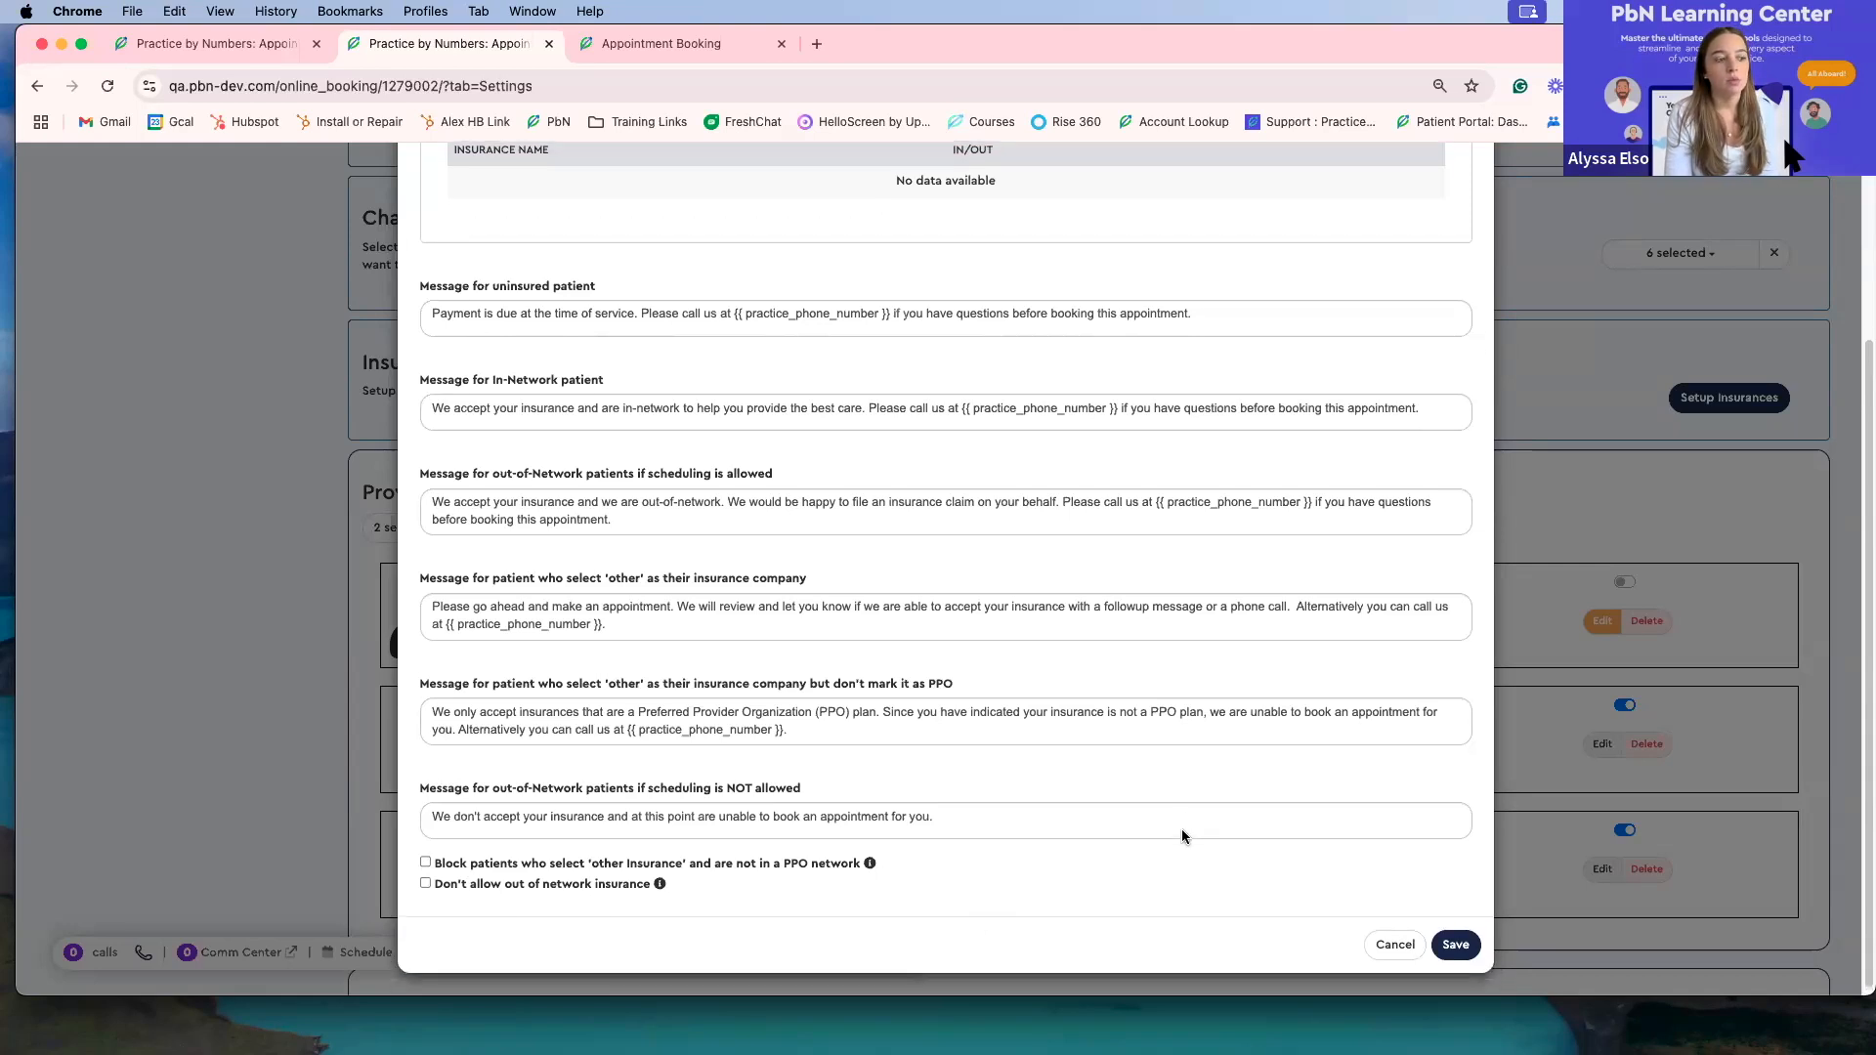
pyautogui.click(1395, 942)
pyautogui.scroll(-3, 1344, 758)
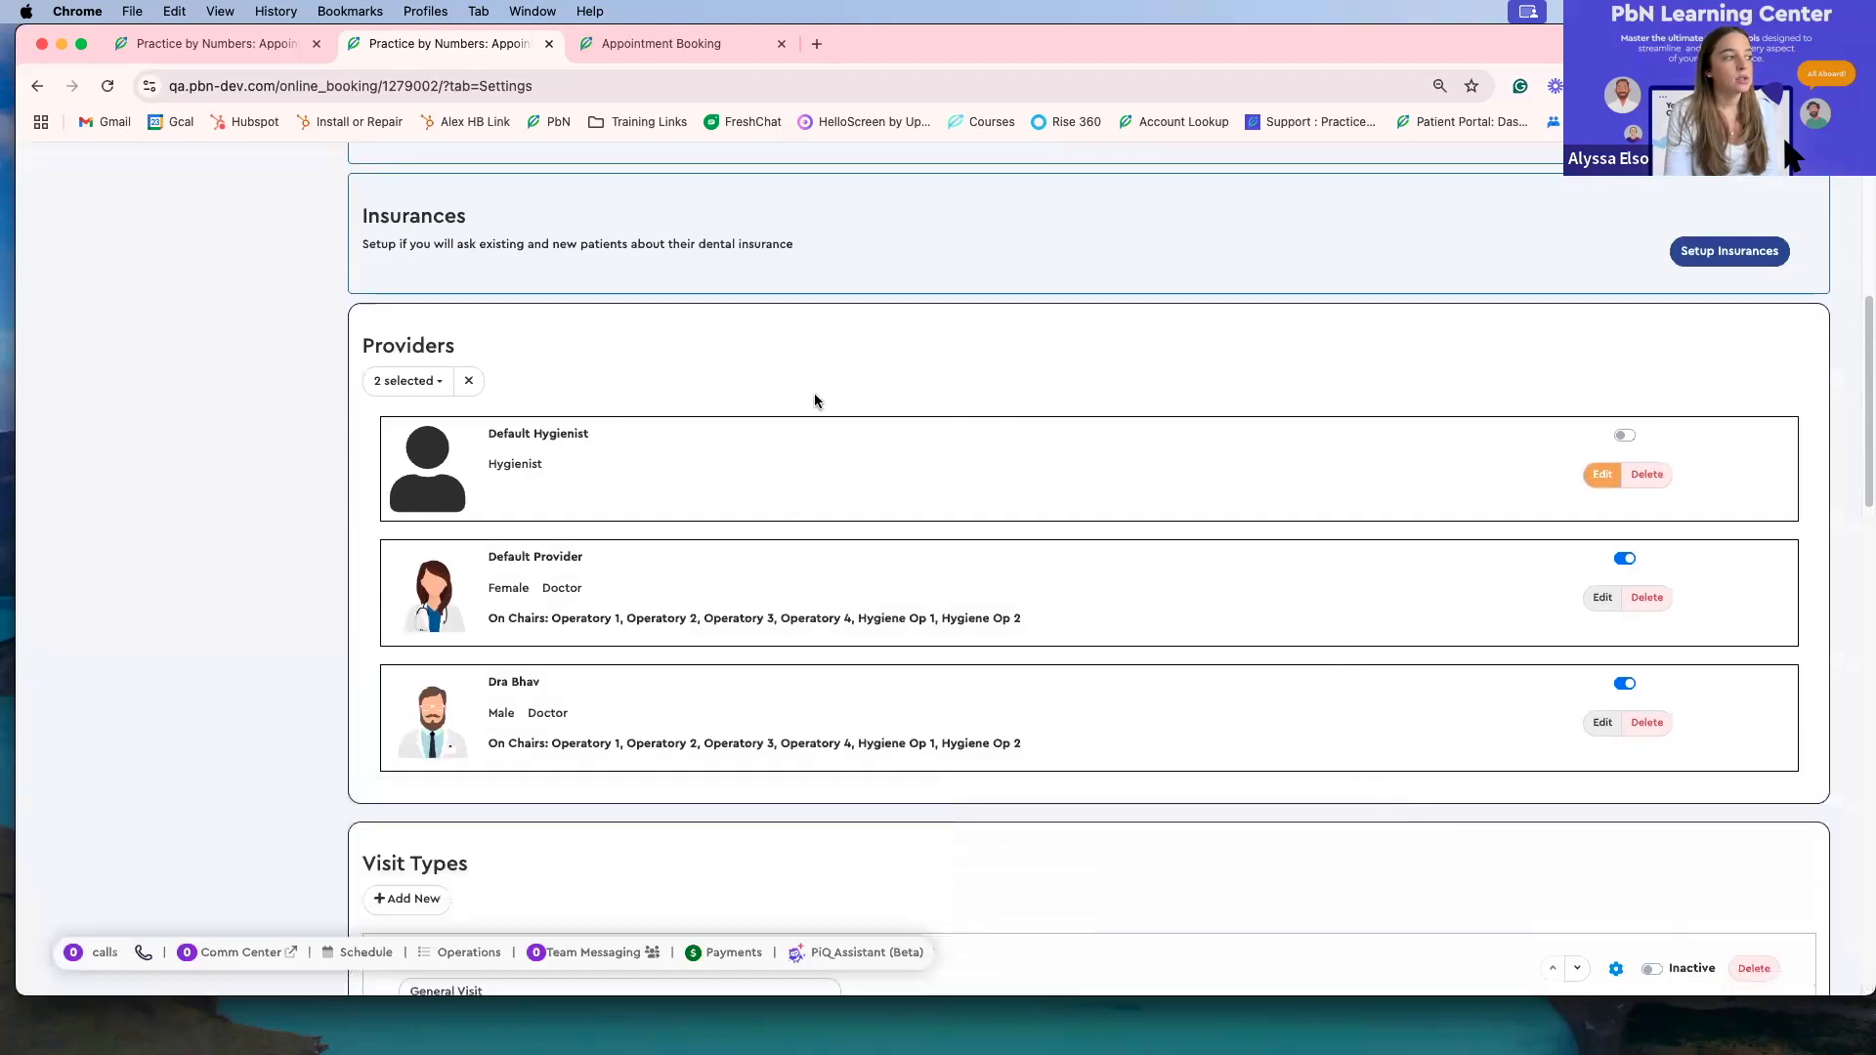
# Show Test Dentist and the third provider instead of the two defaults, then edit Test Dentist.
pyautogui.click(406, 383)
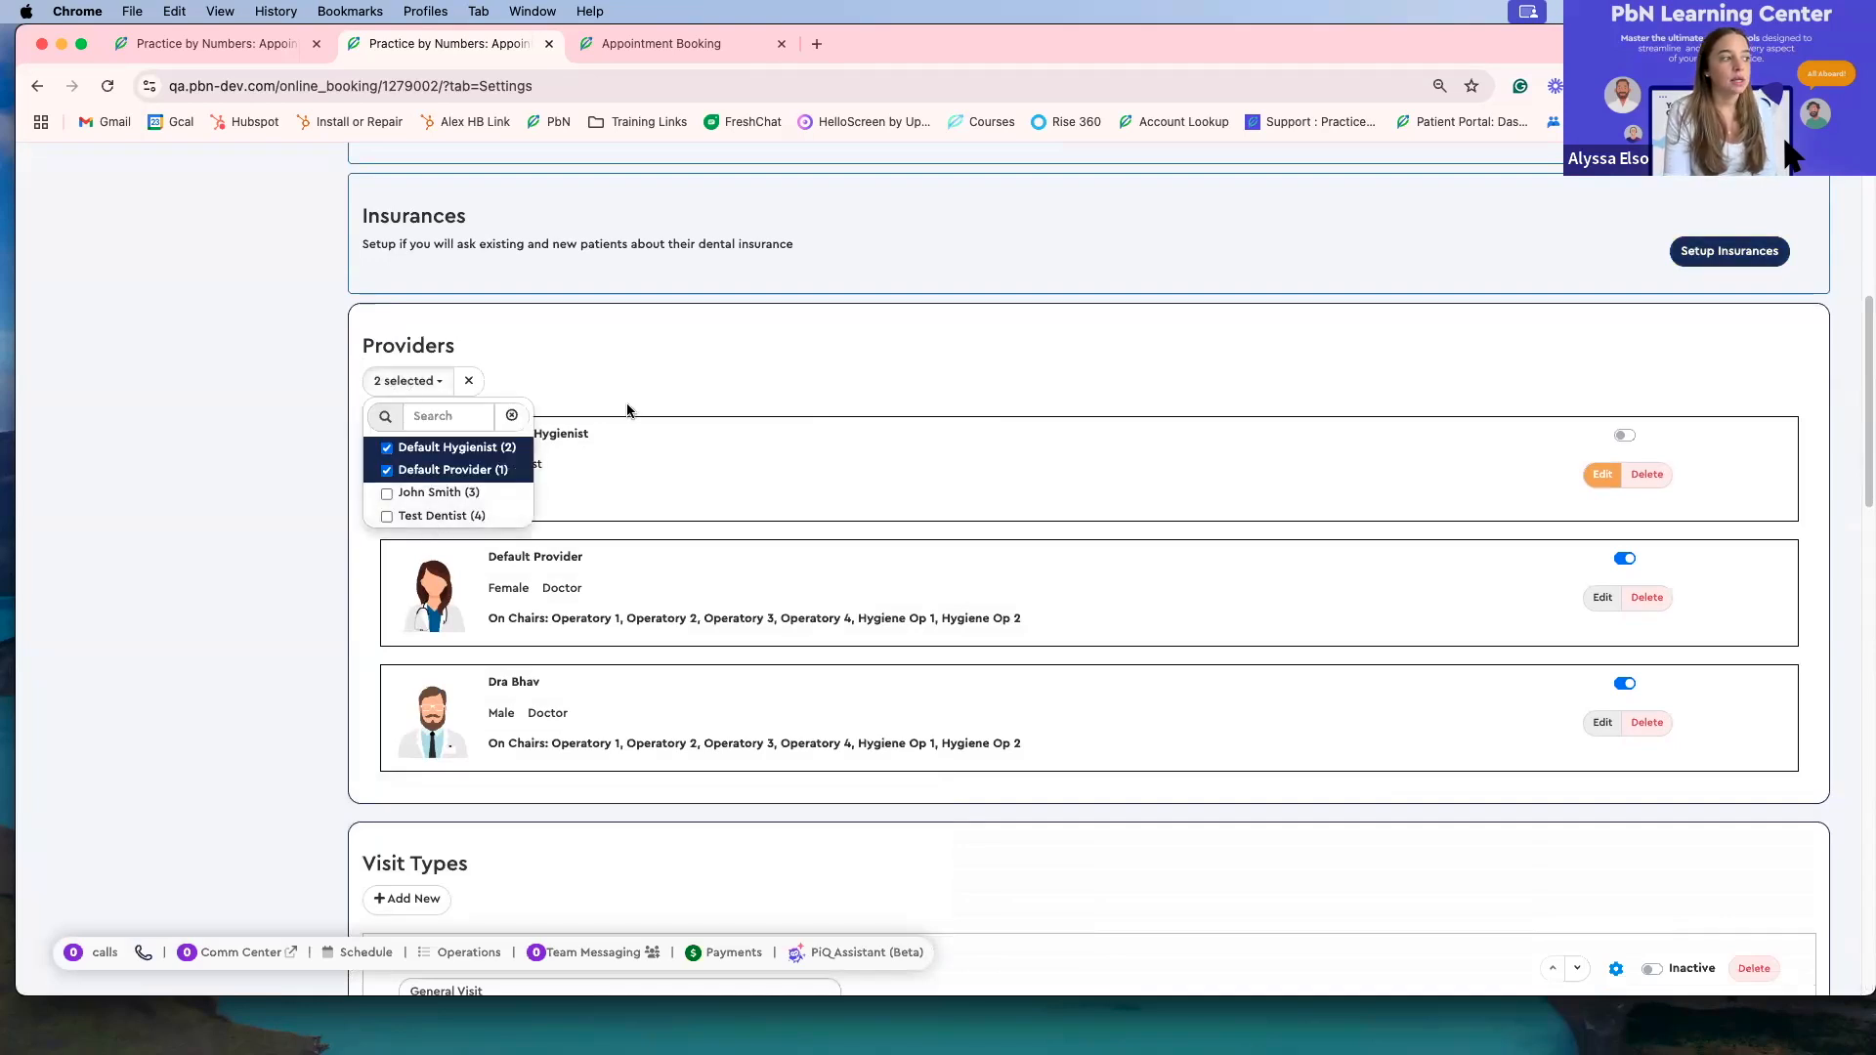
pyautogui.click(389, 449)
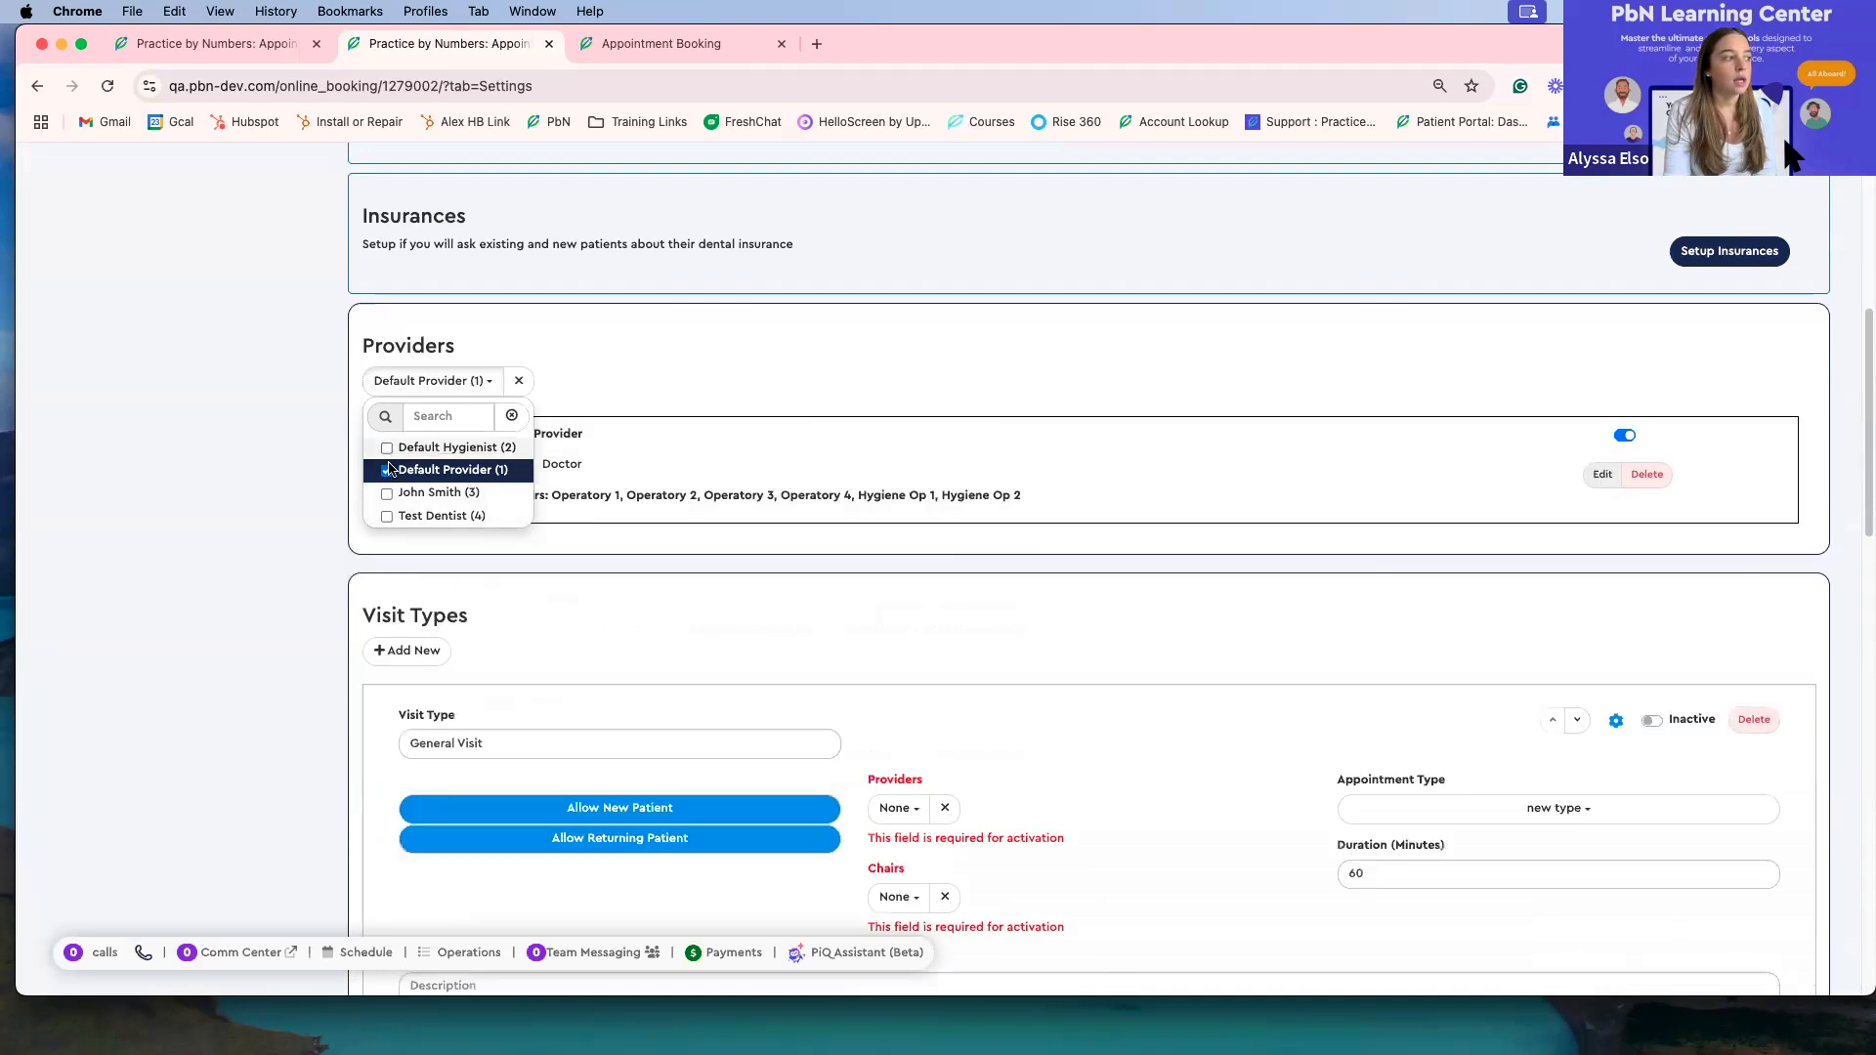
pyautogui.click(388, 471)
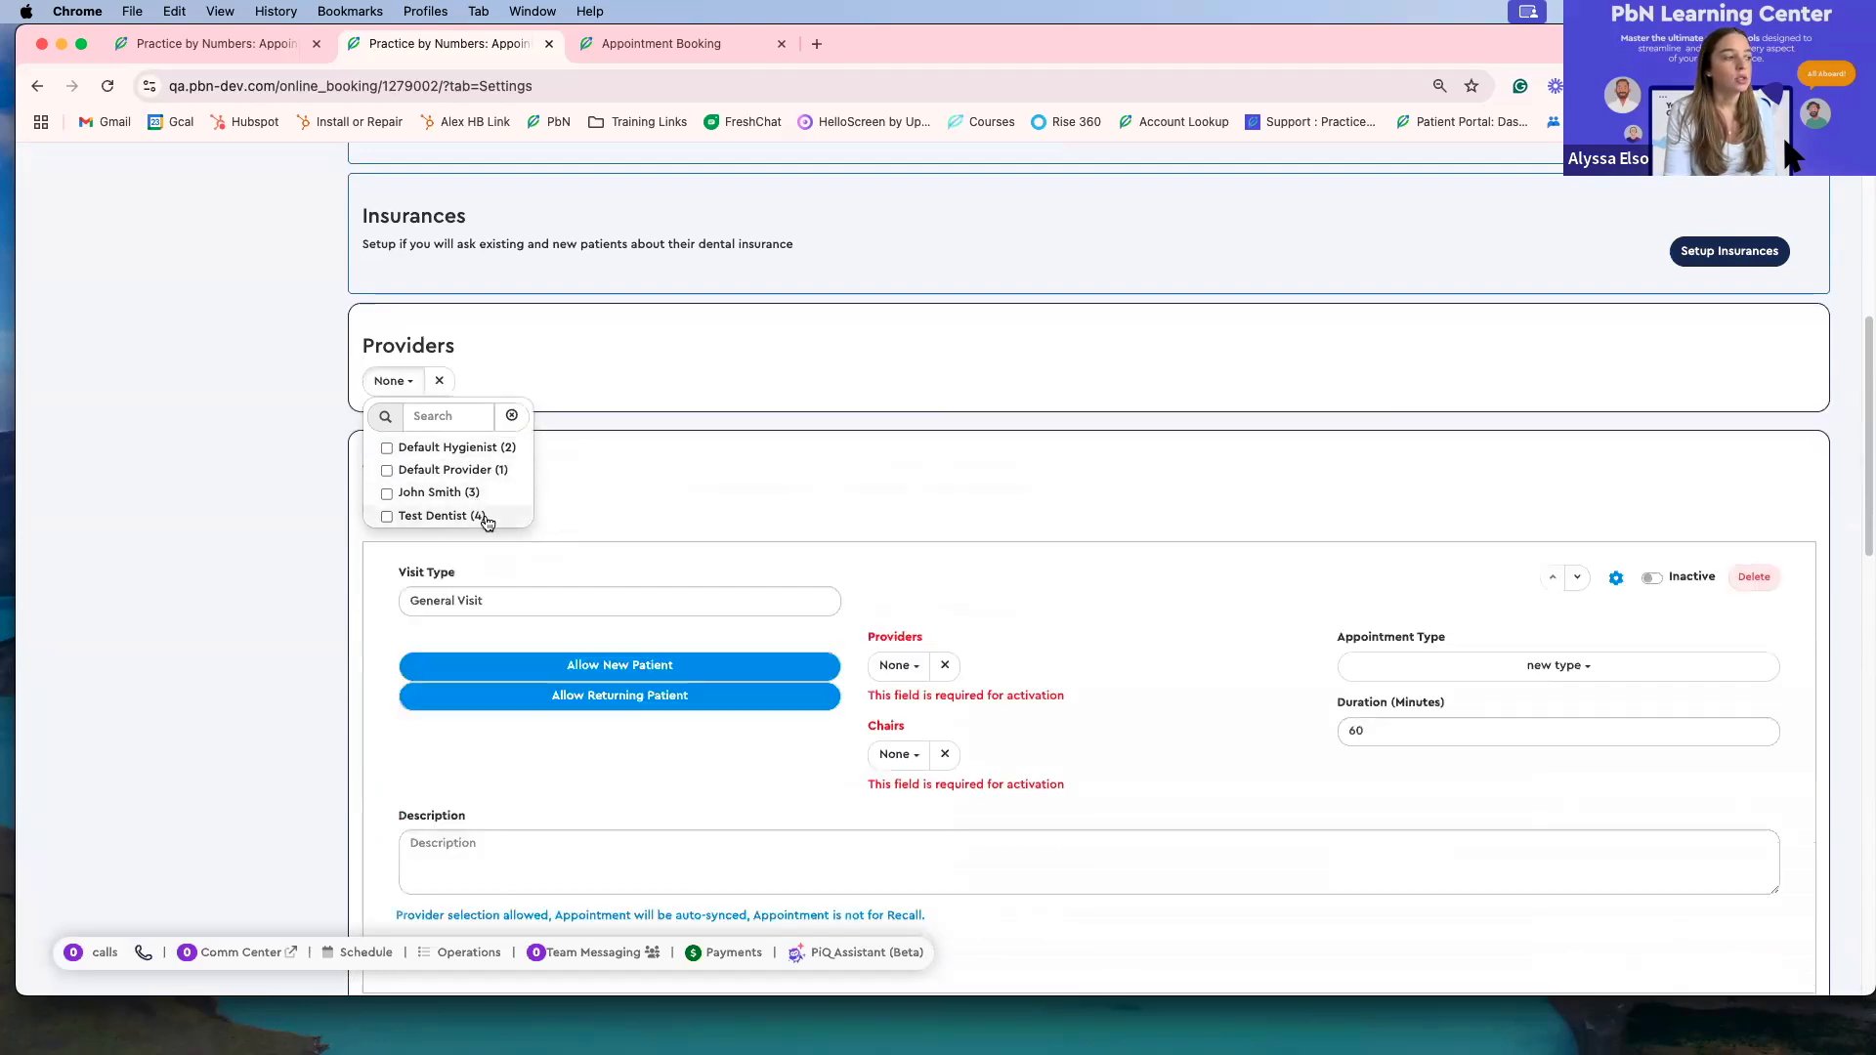
pyautogui.click(386, 495)
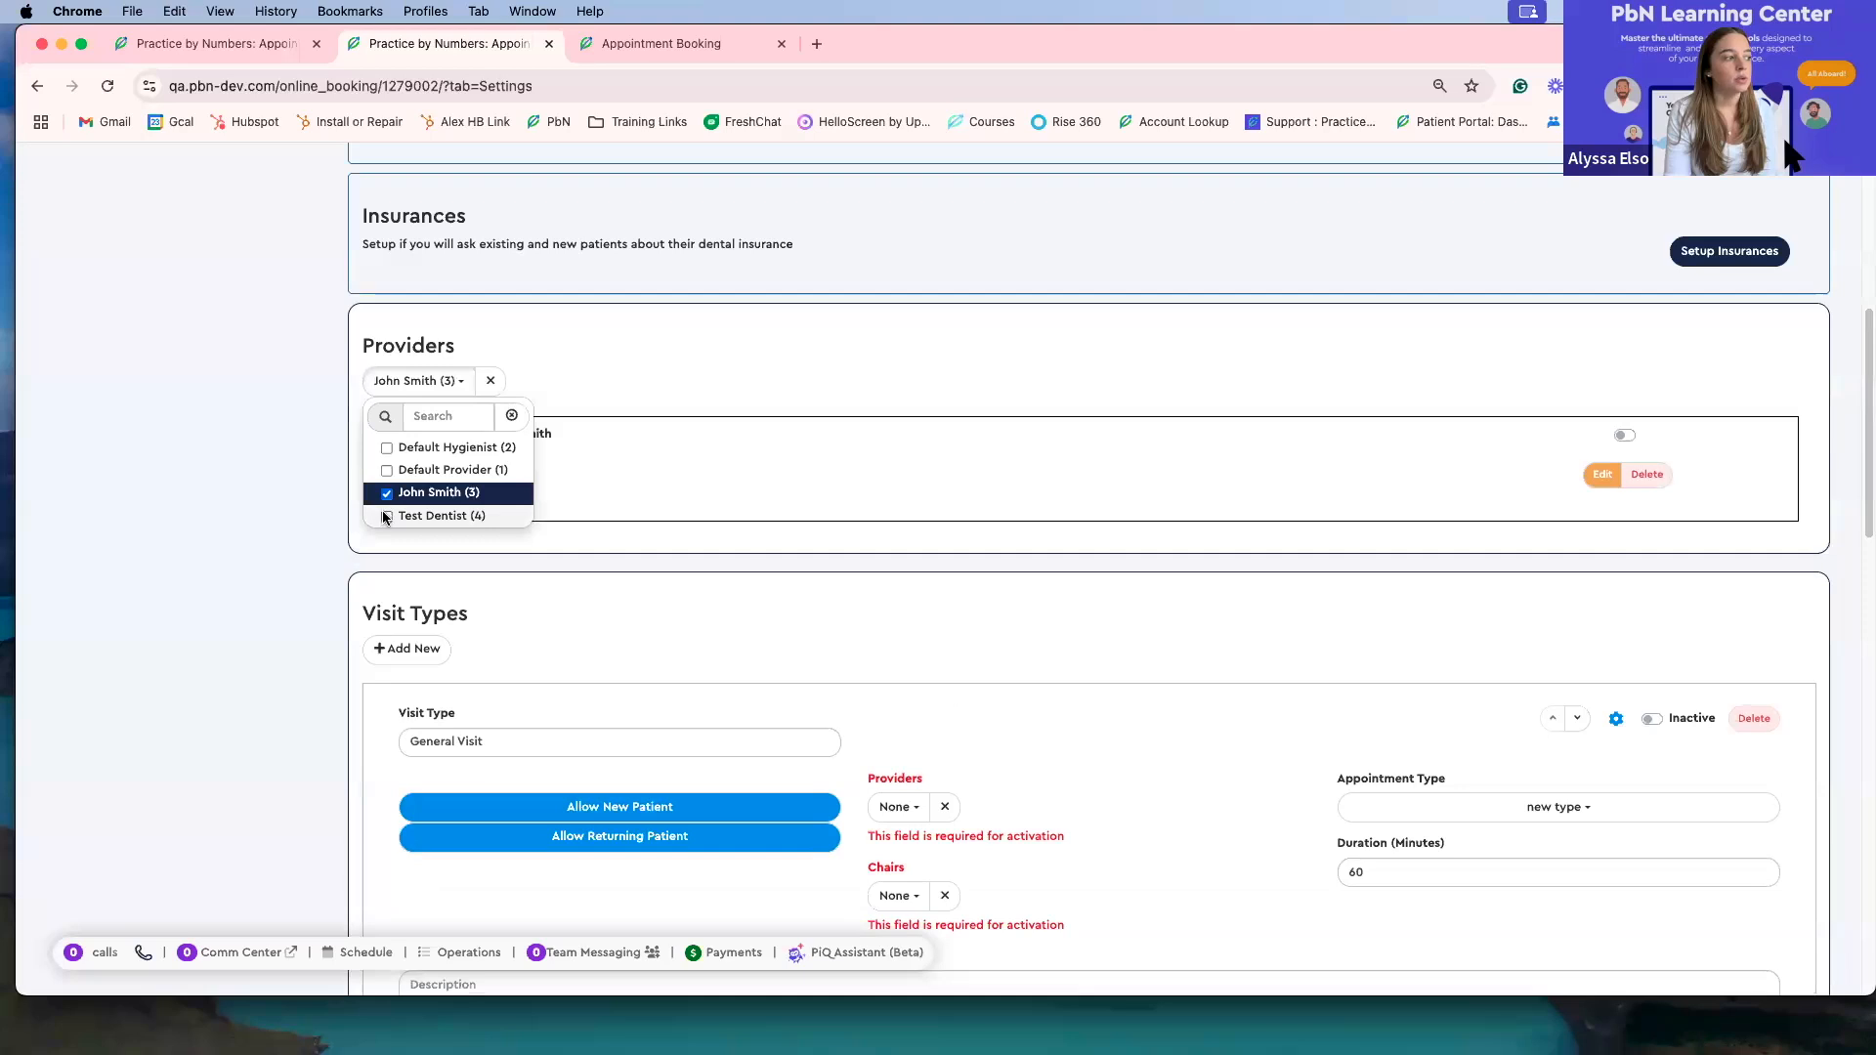
pyautogui.click(386, 517)
pyautogui.click(752, 488)
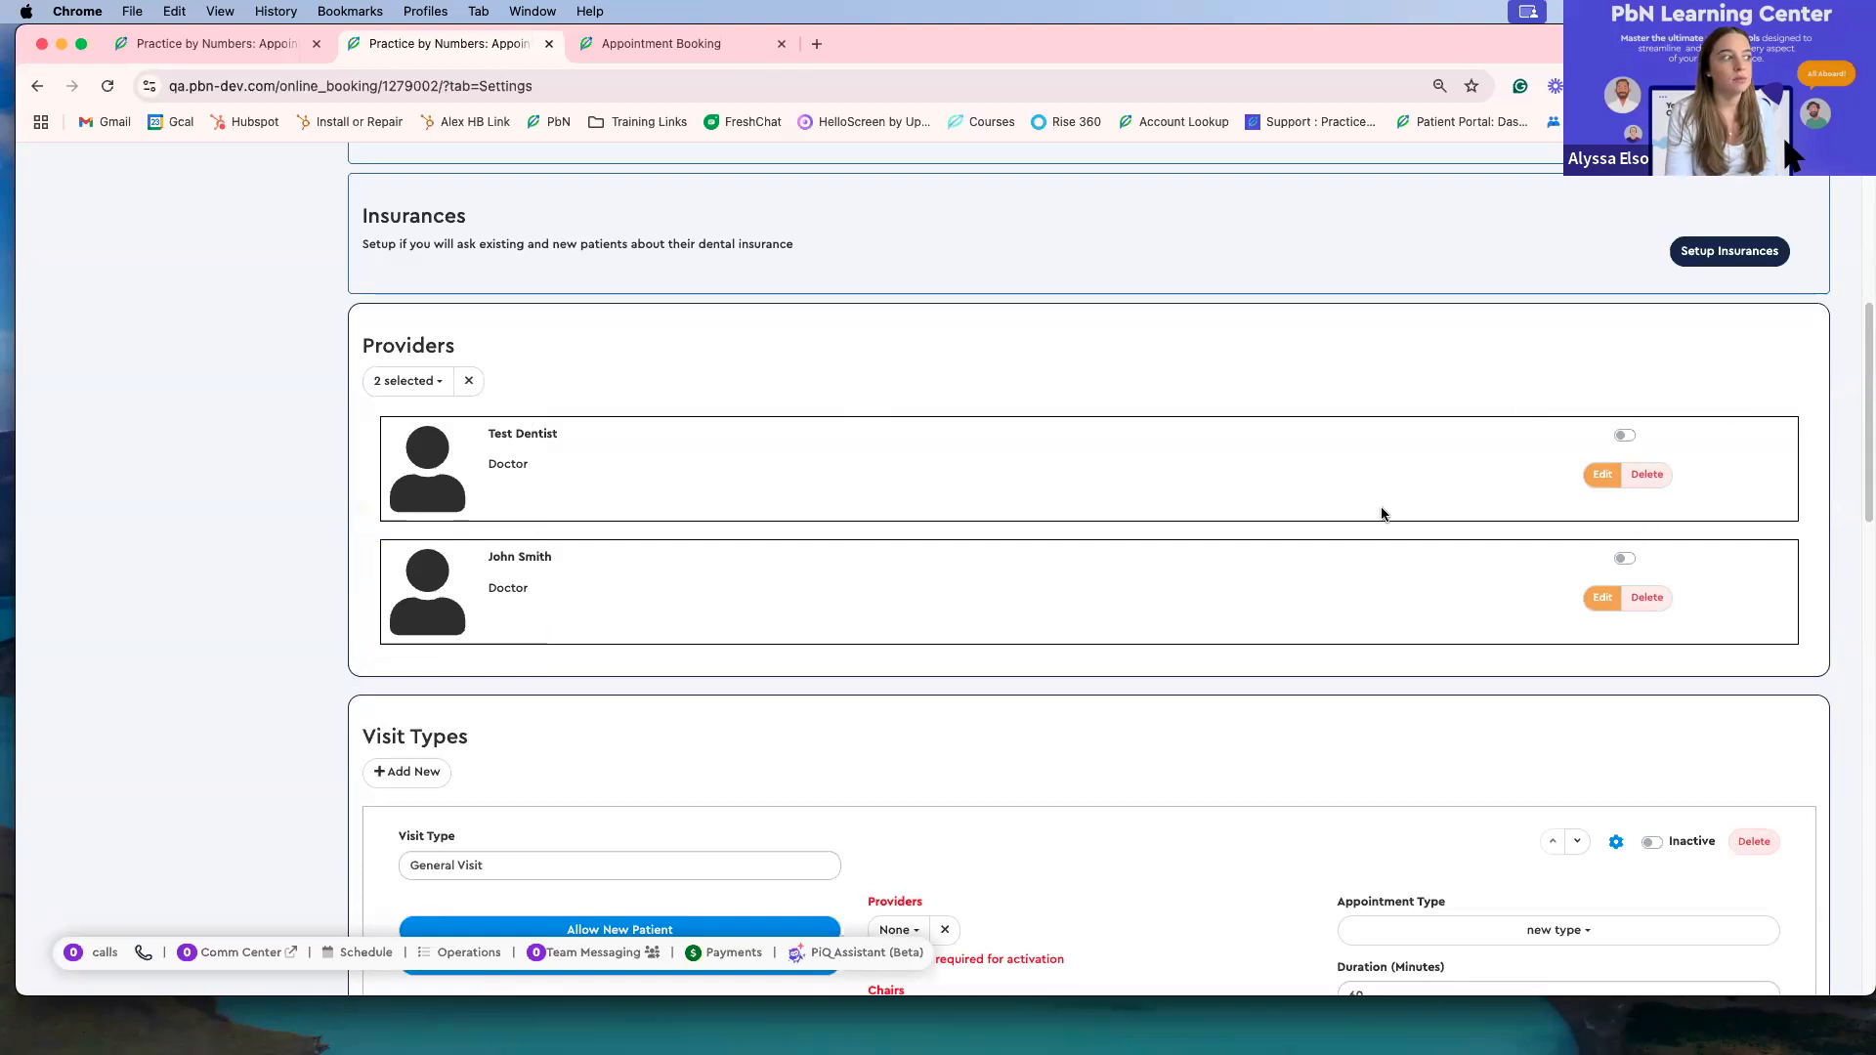
pyautogui.click(1594, 487)
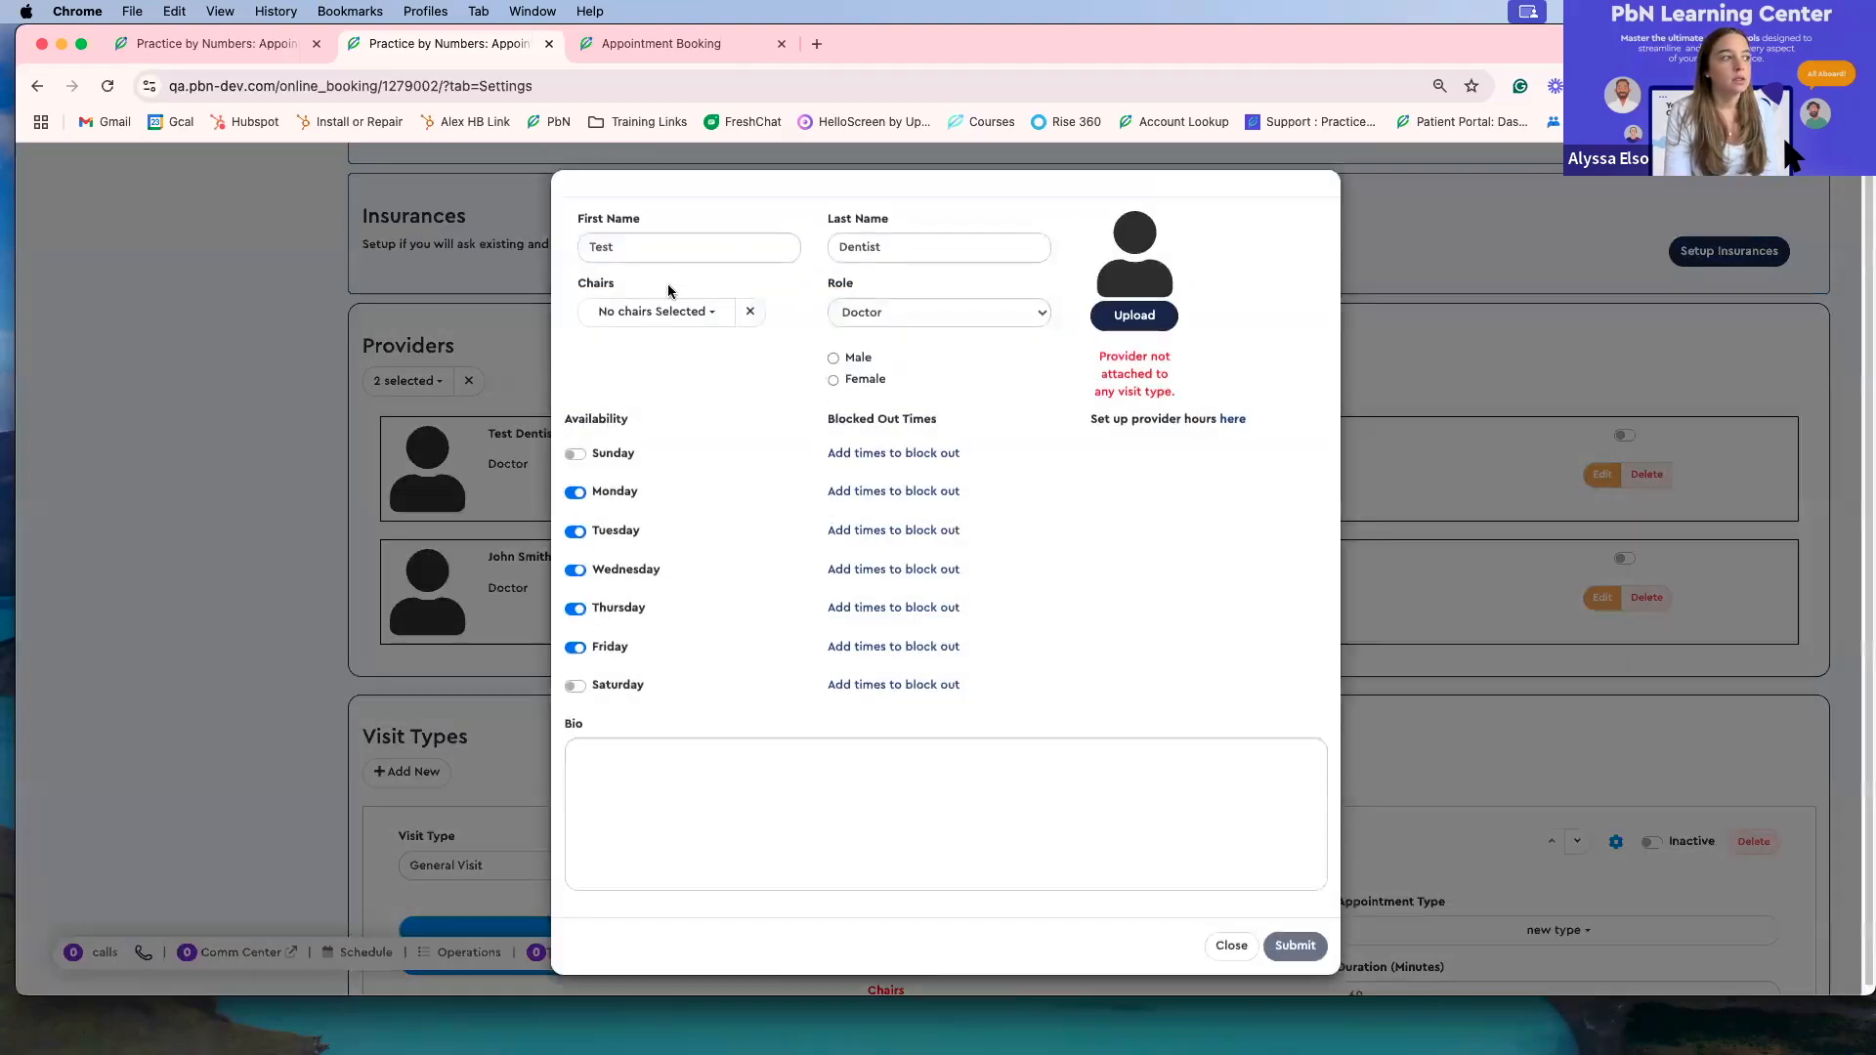
# Assign Test Dentist to Operatory 1, keeping the Doctor role and setting gender to Male.
pyautogui.click(674, 310)
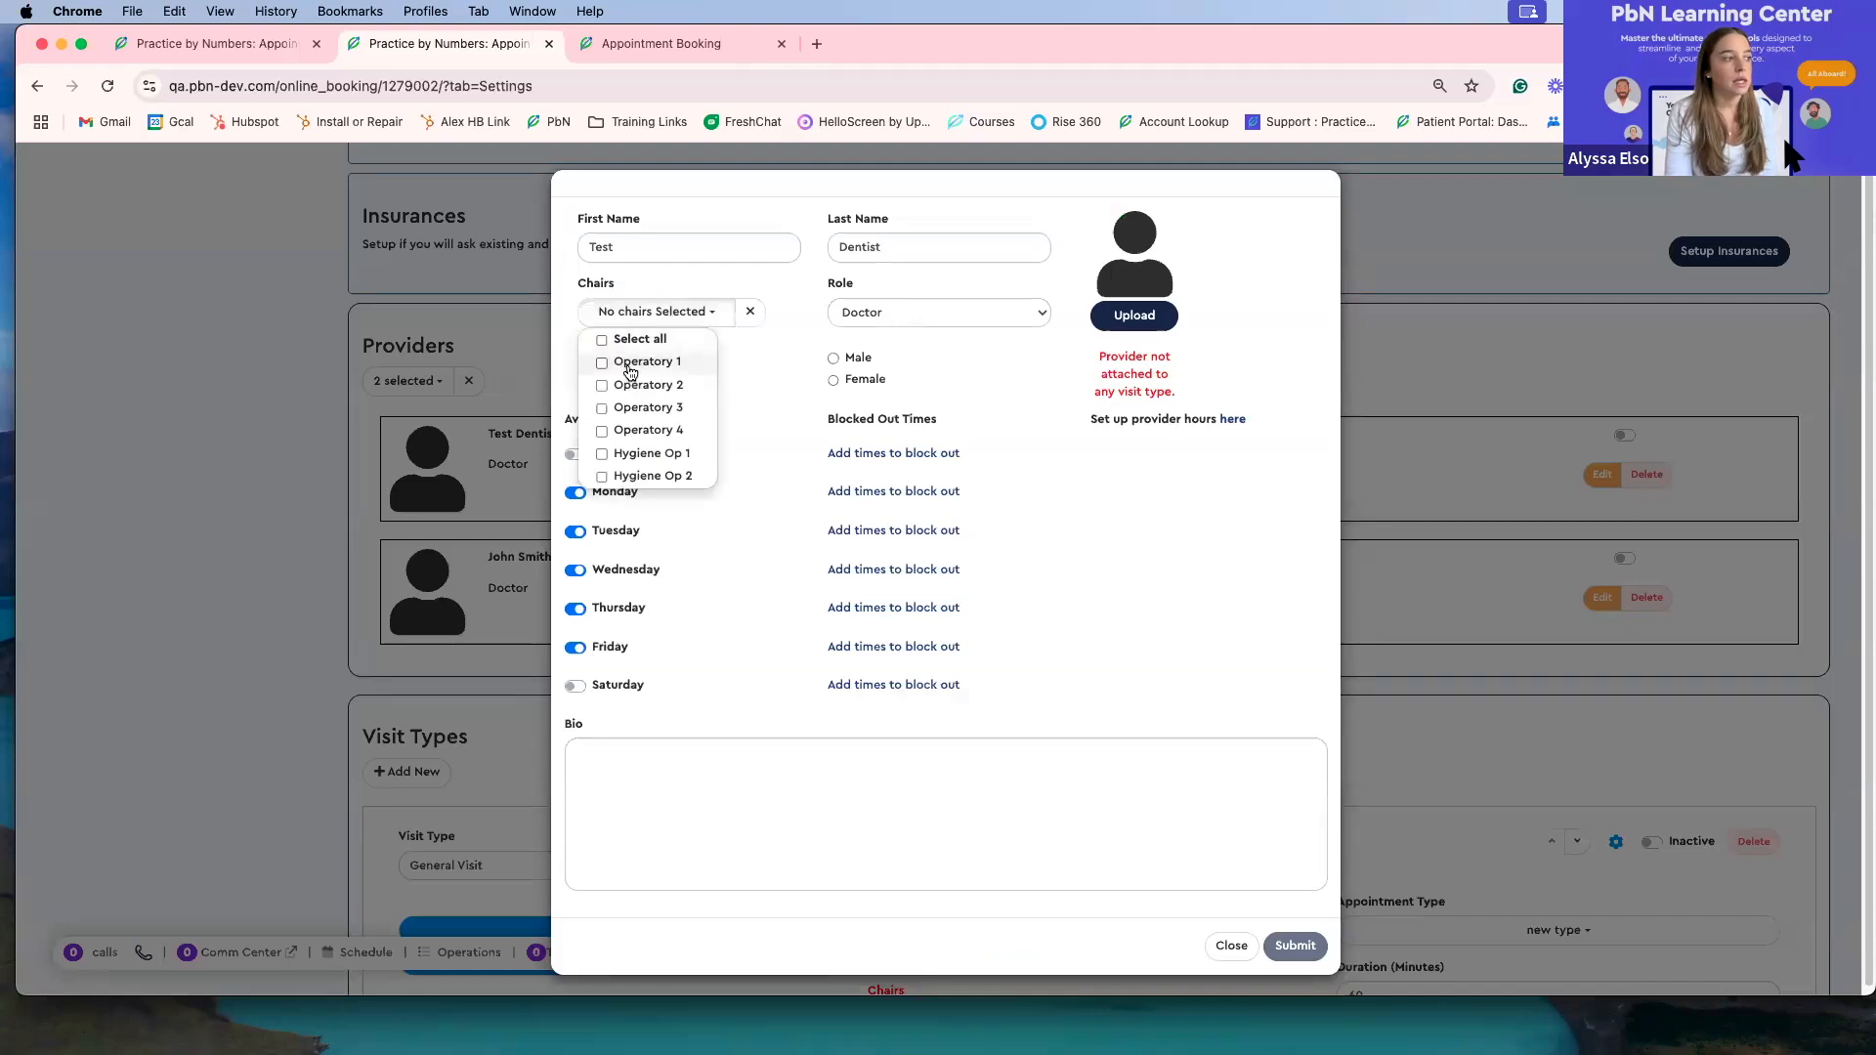
pyautogui.click(630, 372)
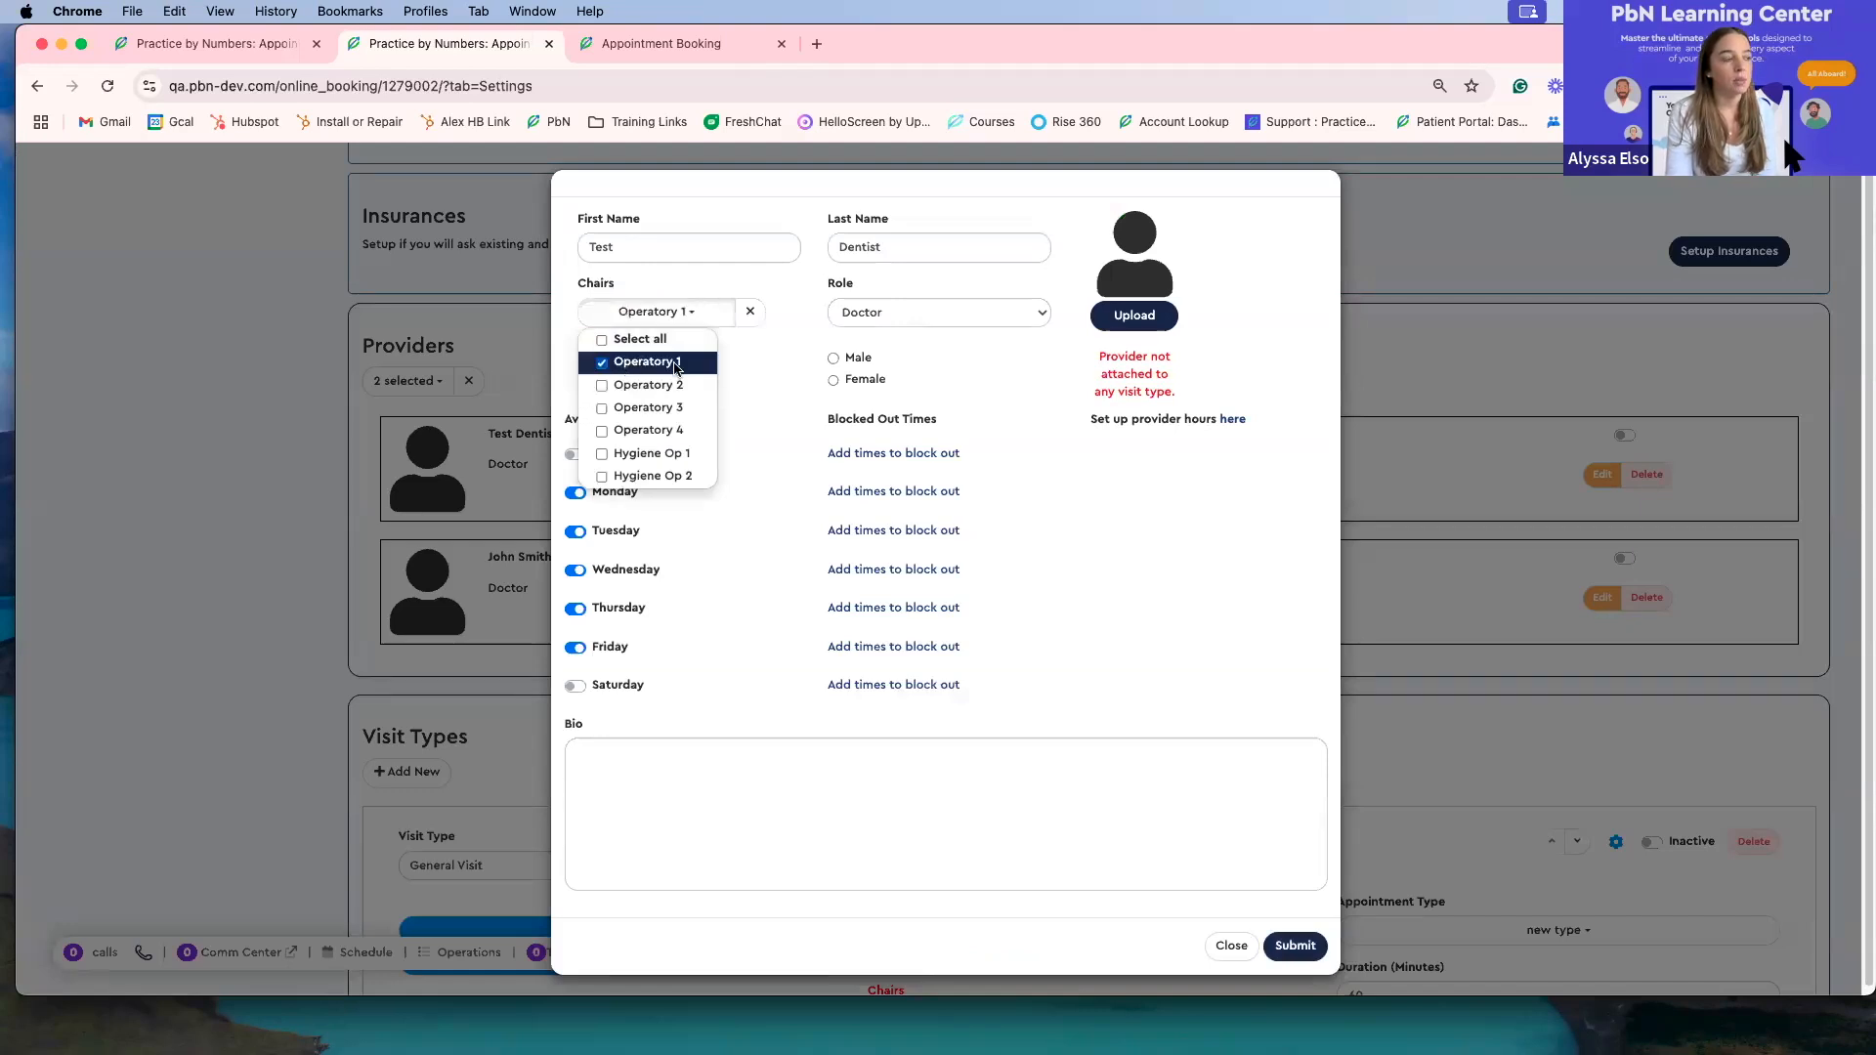
pyautogui.click(892, 312)
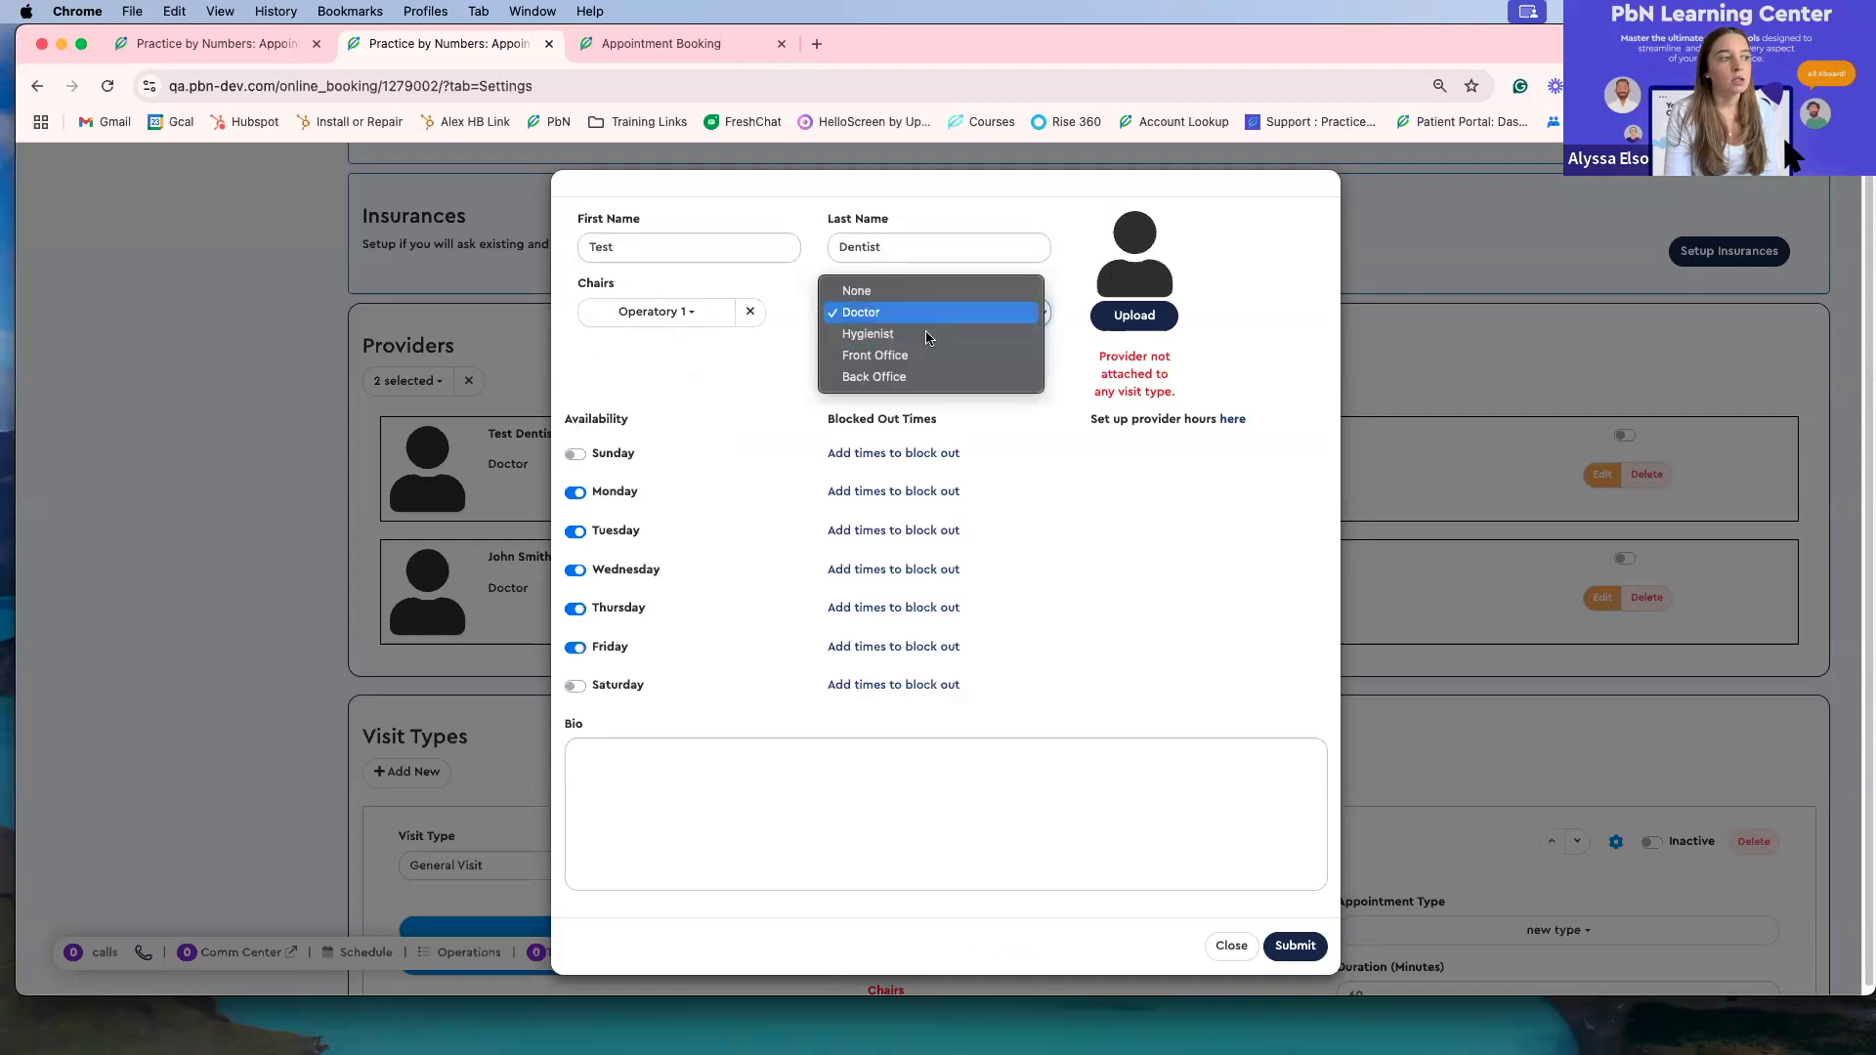
pyautogui.click(884, 313)
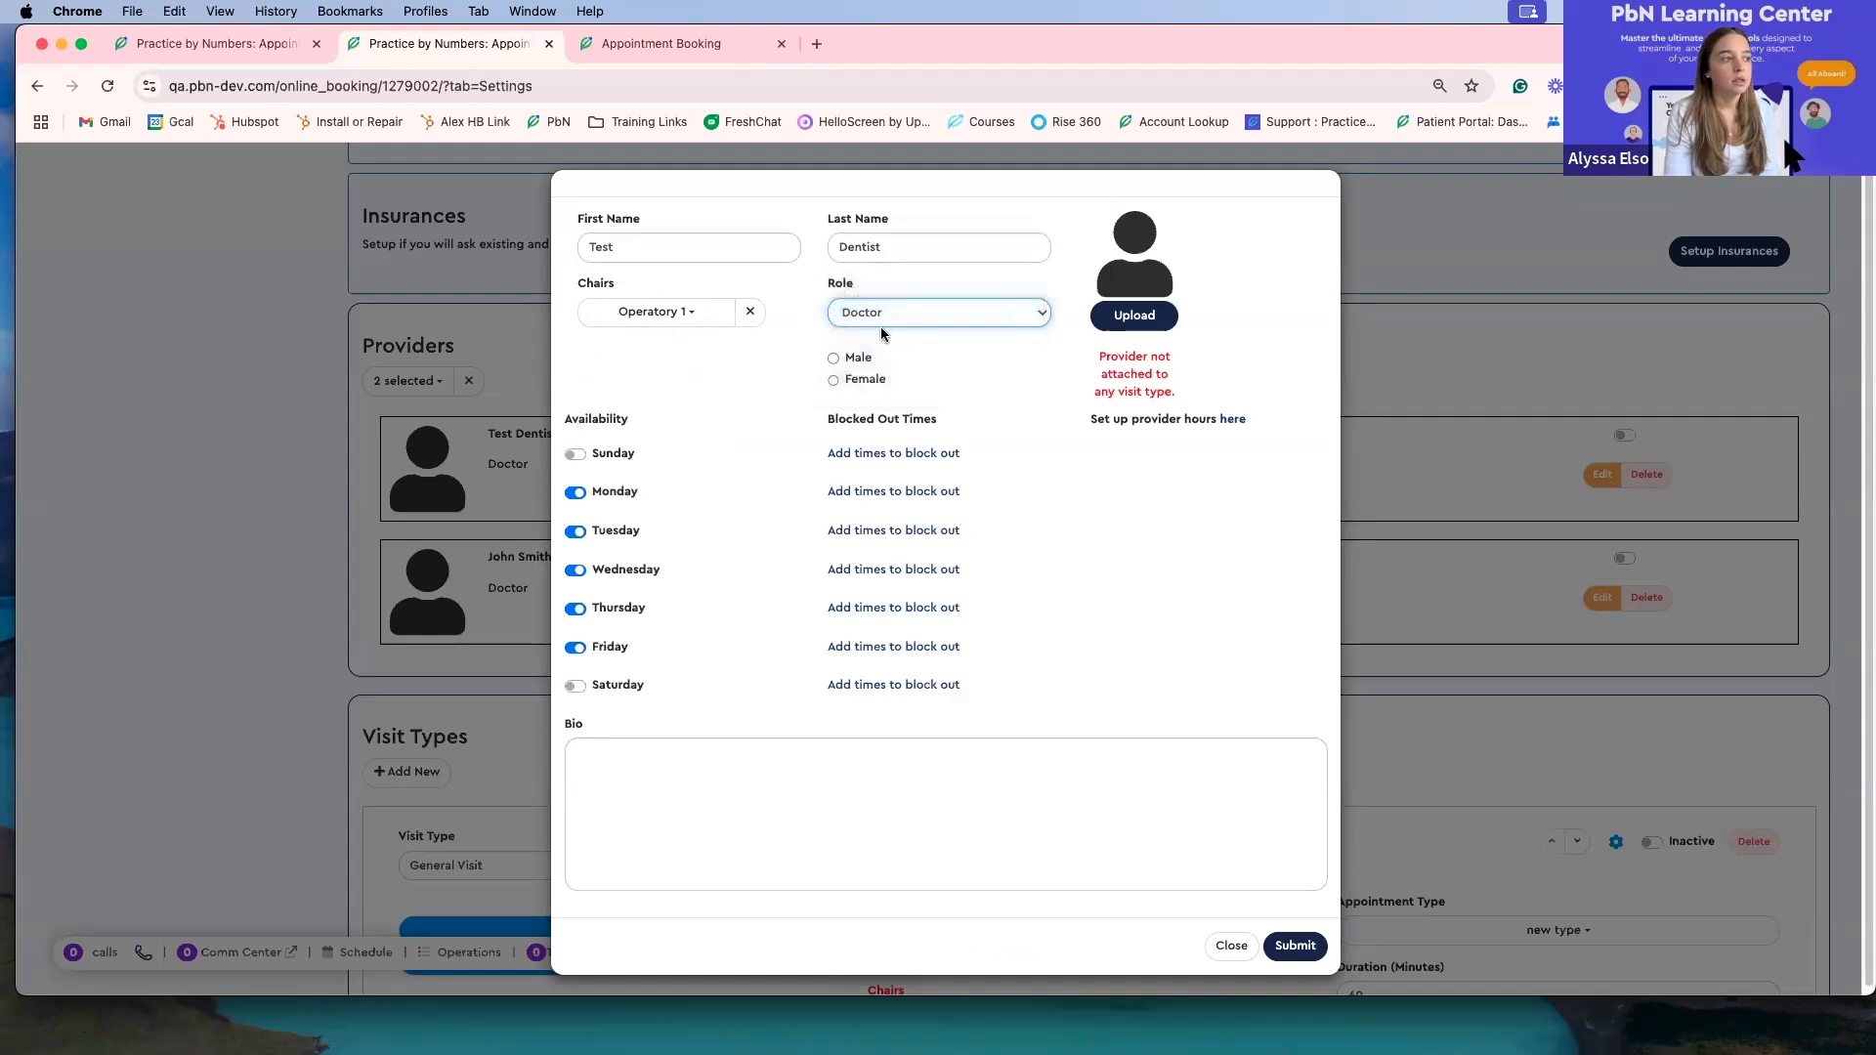
pyautogui.click(834, 358)
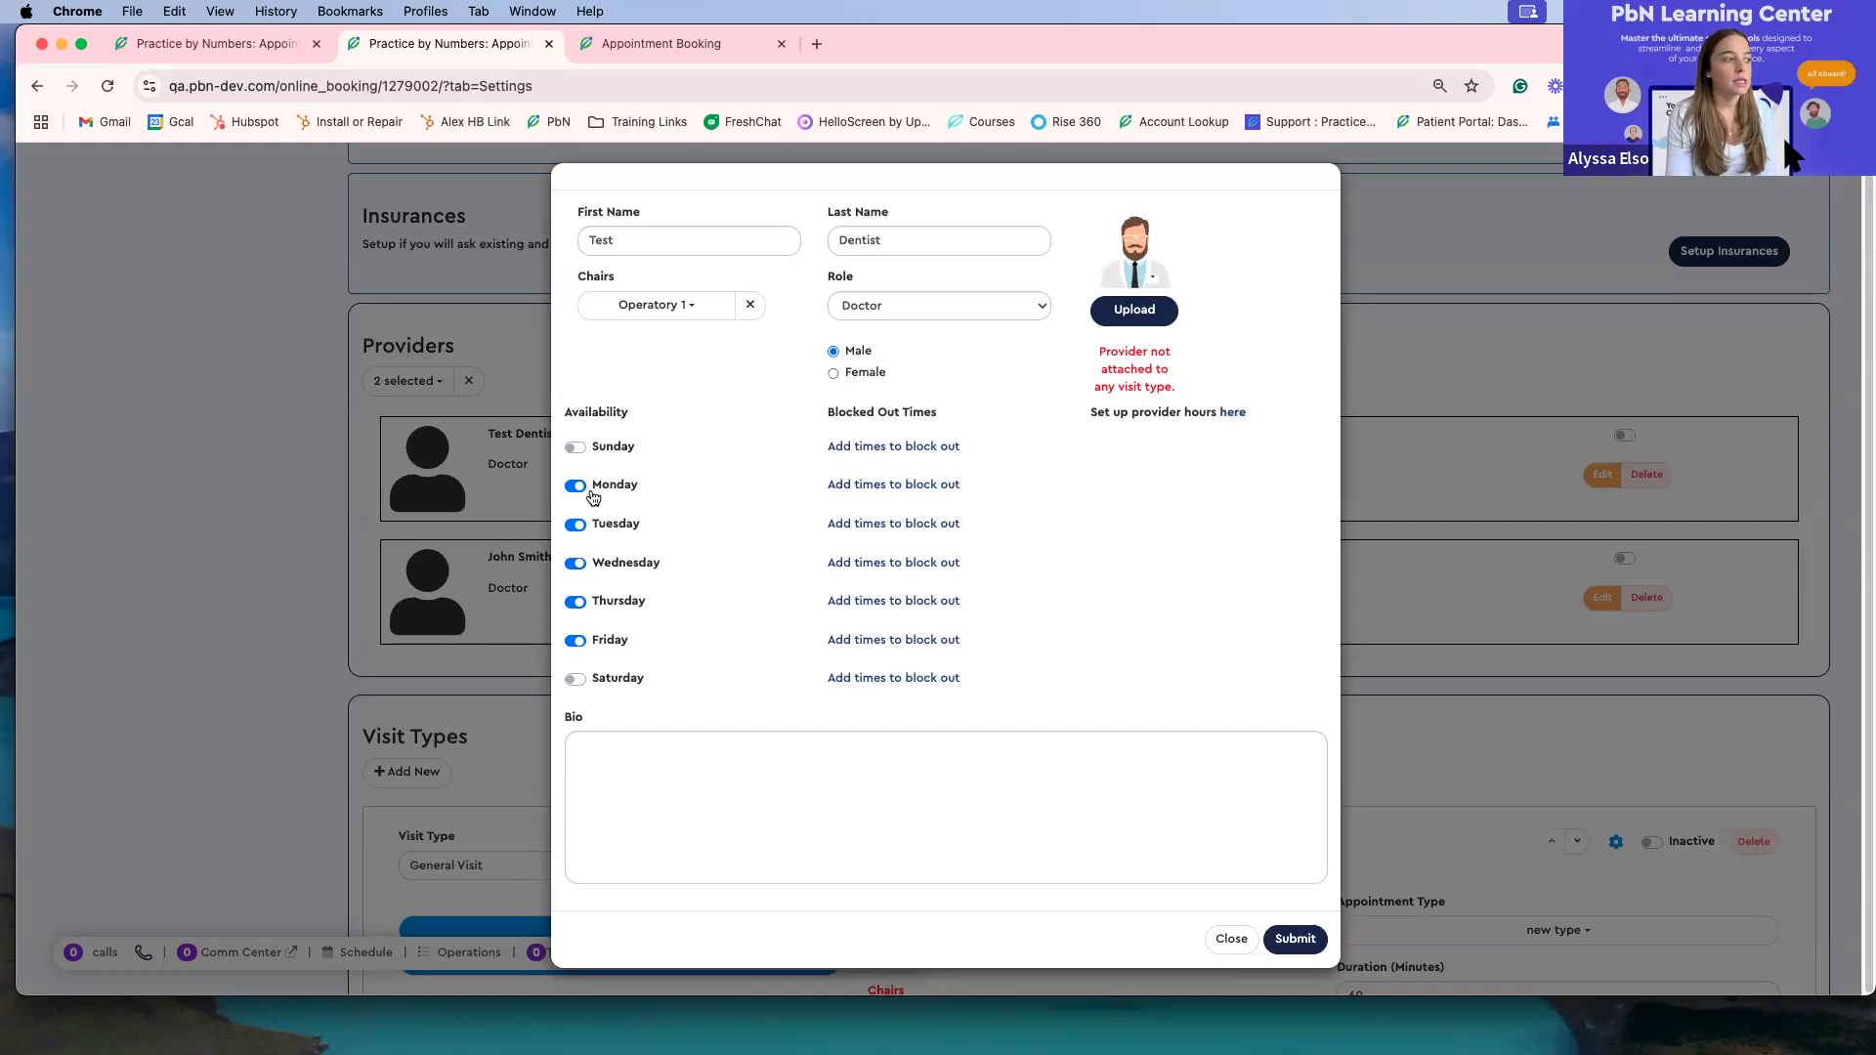
# Turn off Monday, Wednesday and Friday so Test Dentist works only Tuesday and Thursday.
pyautogui.click(577, 486)
pyautogui.click(577, 565)
pyautogui.click(578, 644)
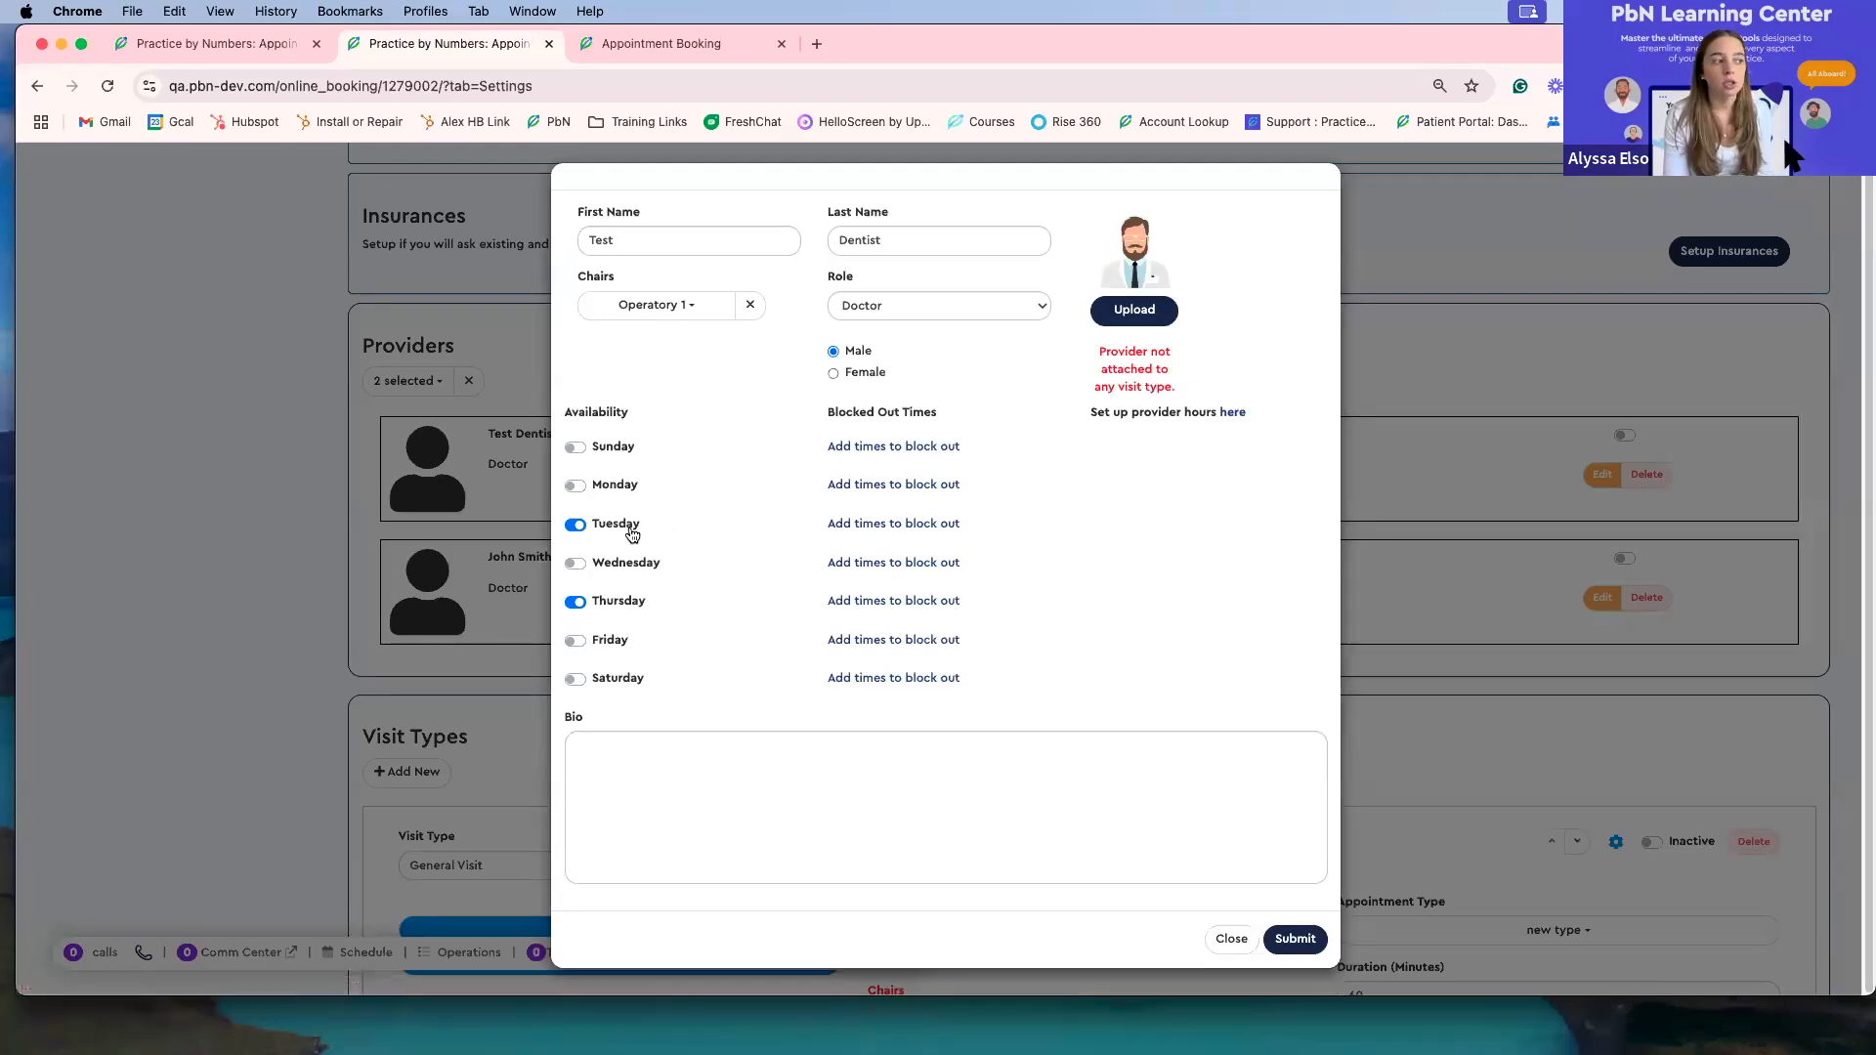
# Block out Tuesday's five hourly slots from 08:00 AM to 01:00 PM for Test Dentist.
pyautogui.click(914, 531)
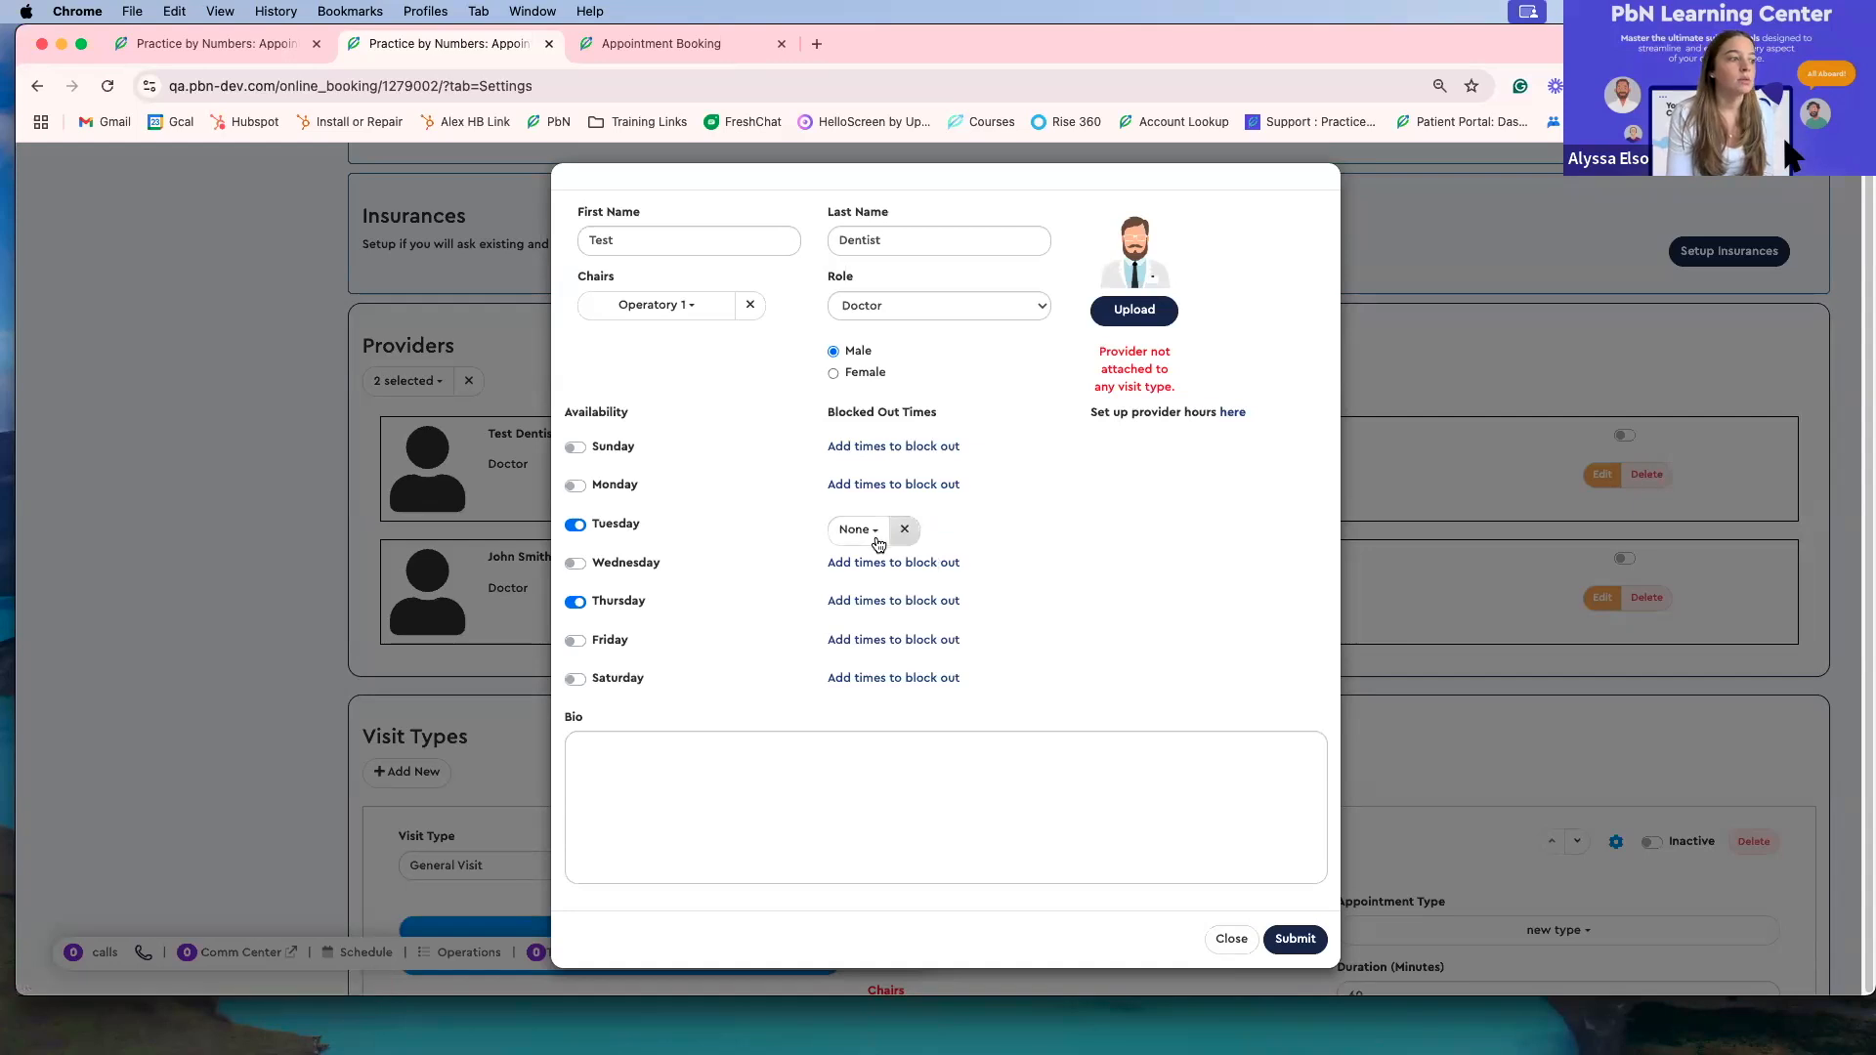
pyautogui.click(873, 531)
pyautogui.scroll(-4, 886, 723)
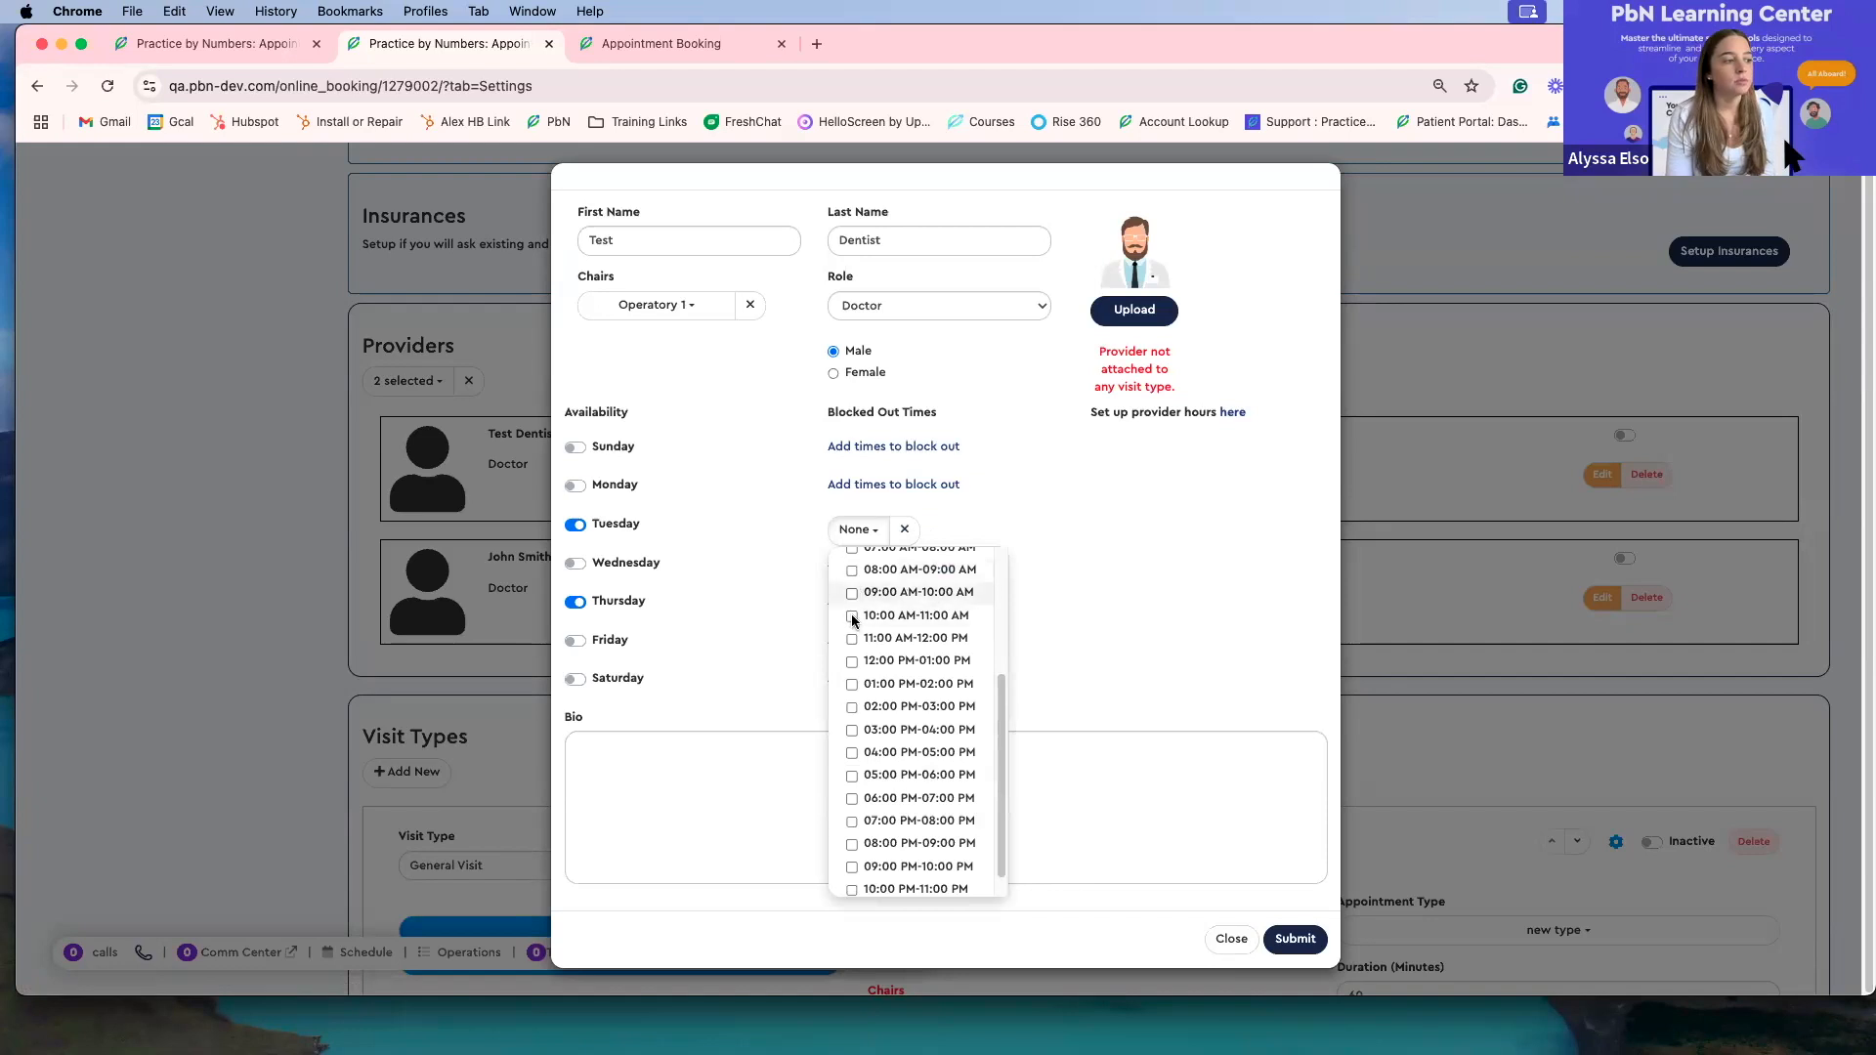
pyautogui.click(851, 575)
pyautogui.click(849, 593)
pyautogui.click(848, 616)
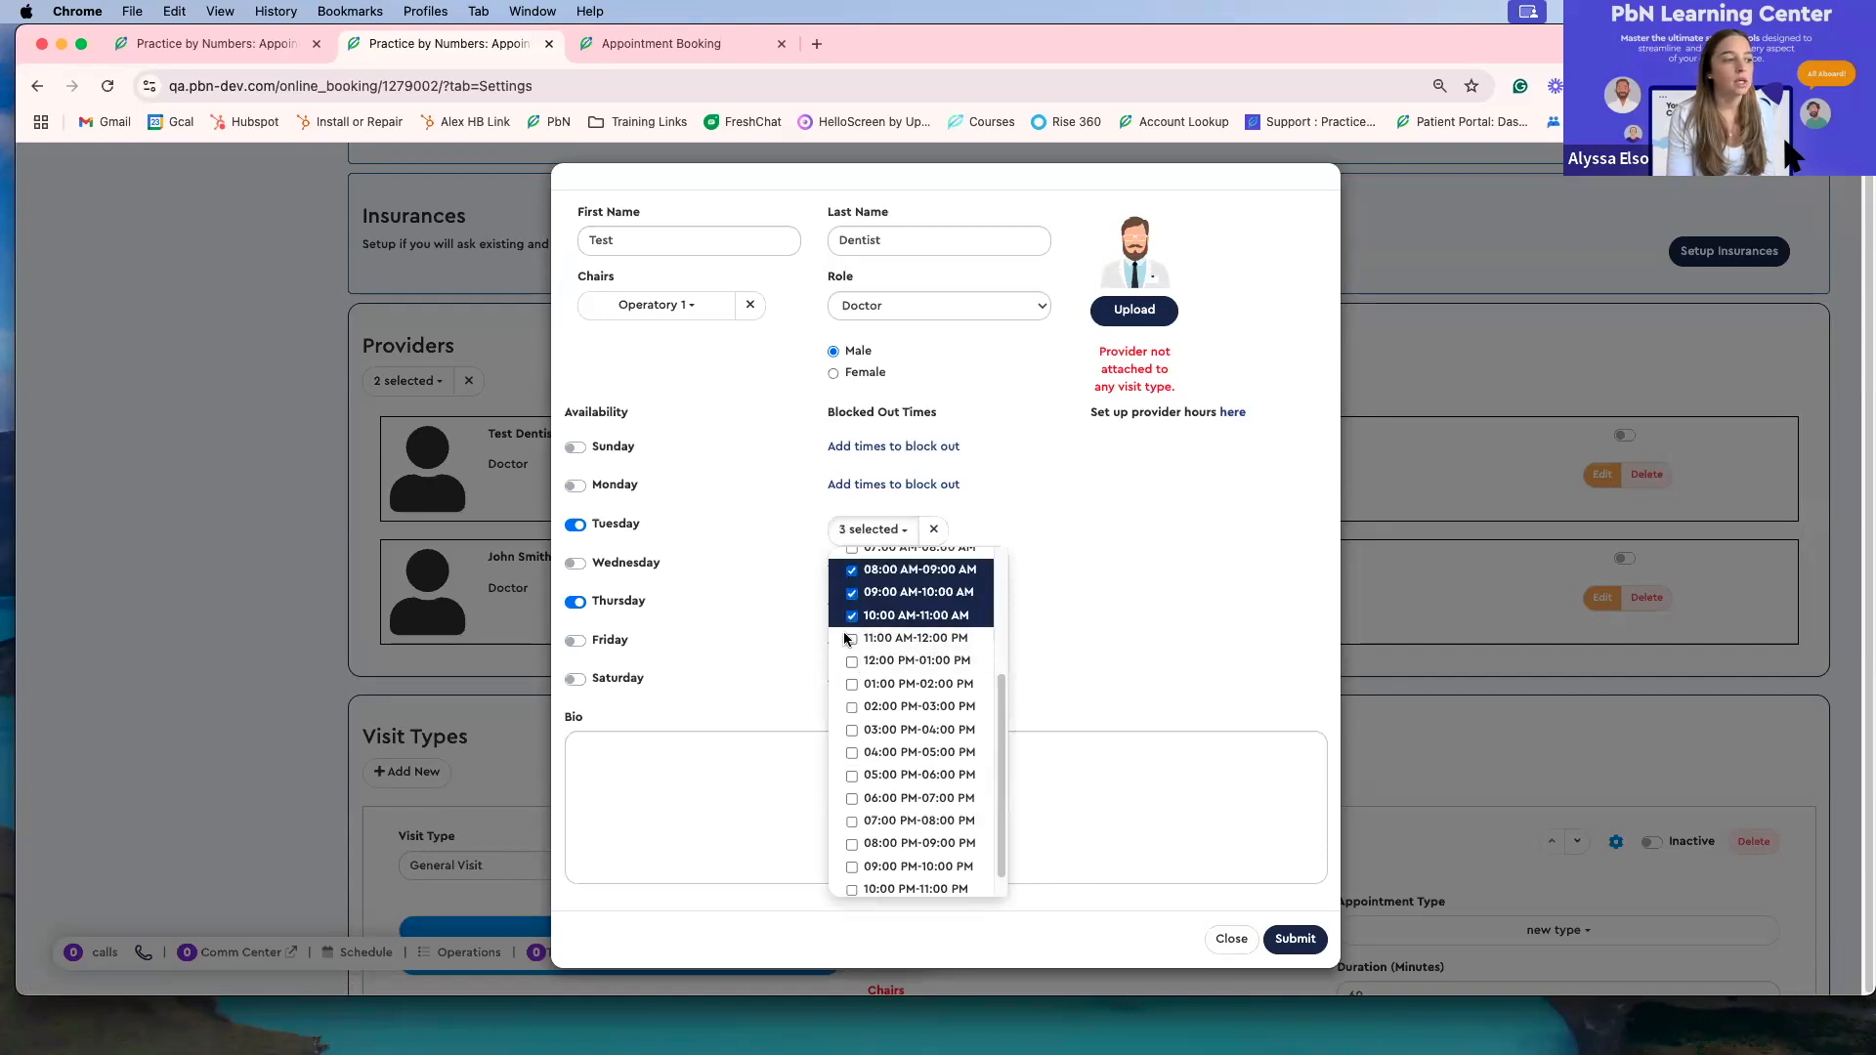
pyautogui.click(849, 639)
pyautogui.click(851, 661)
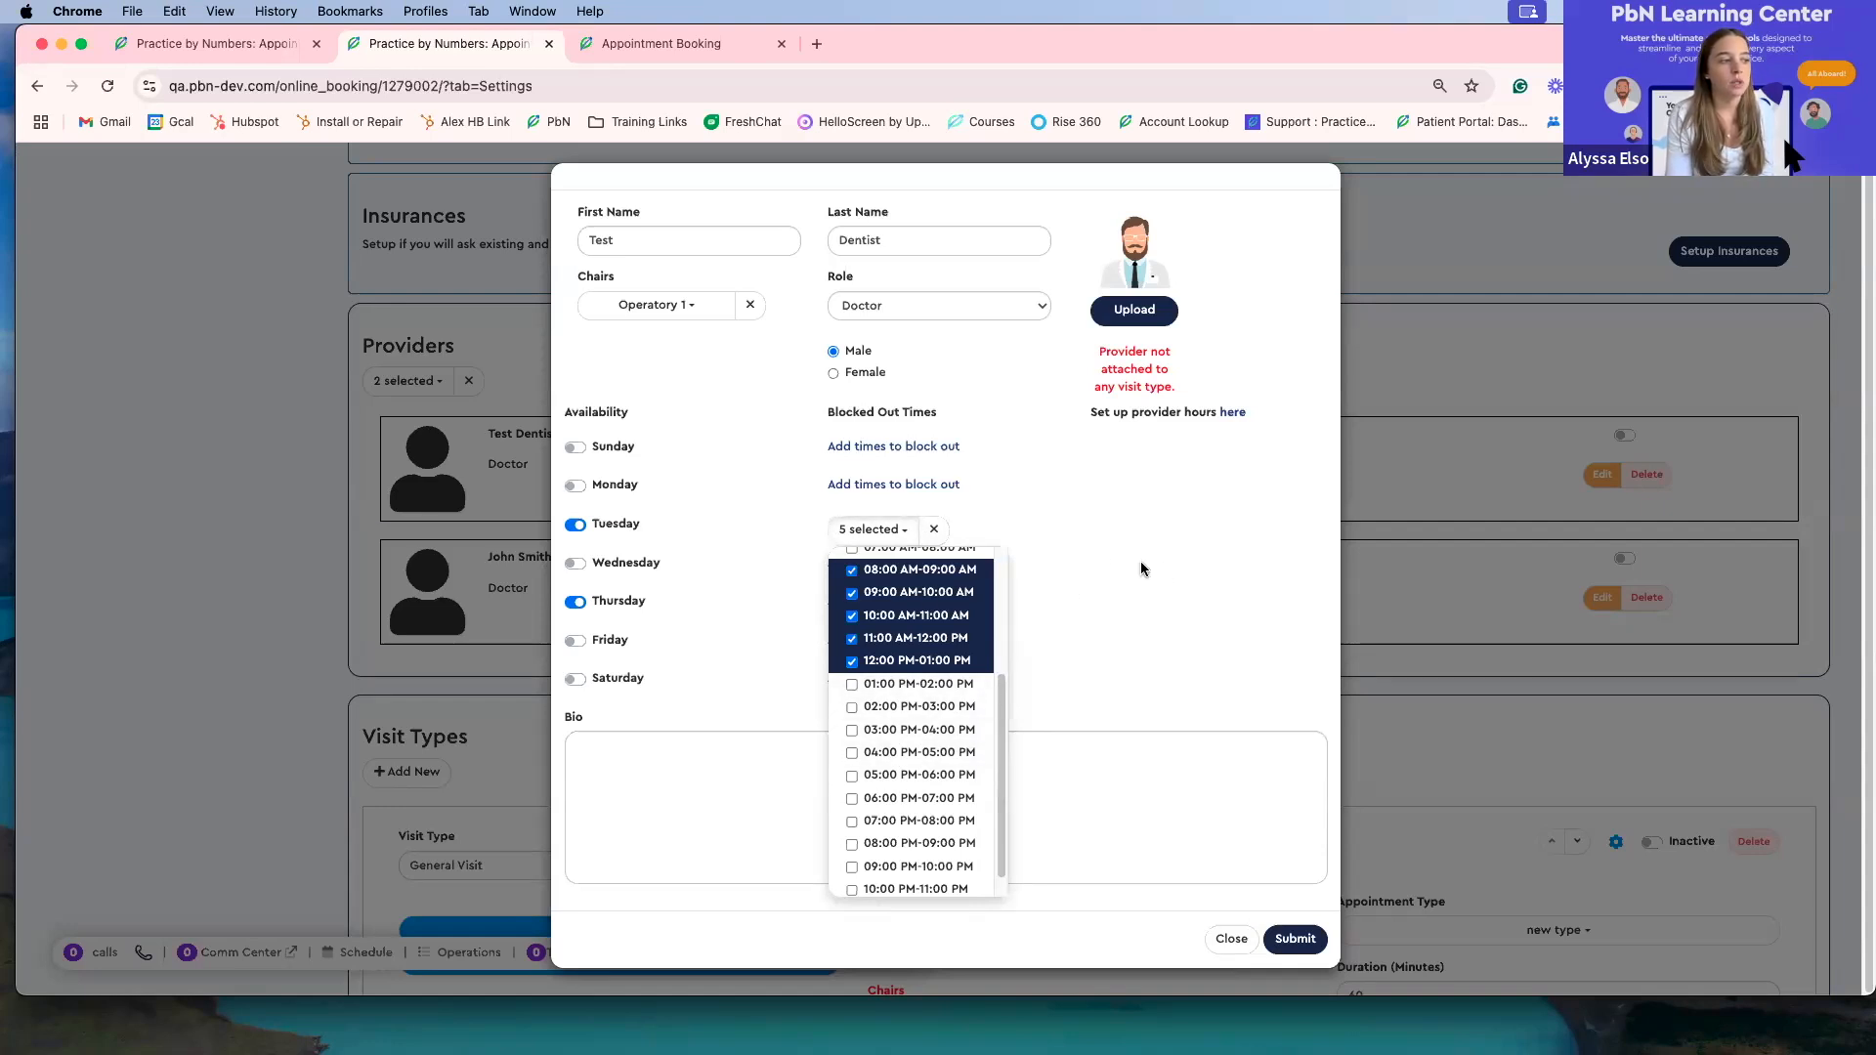
pyautogui.click(914, 530)
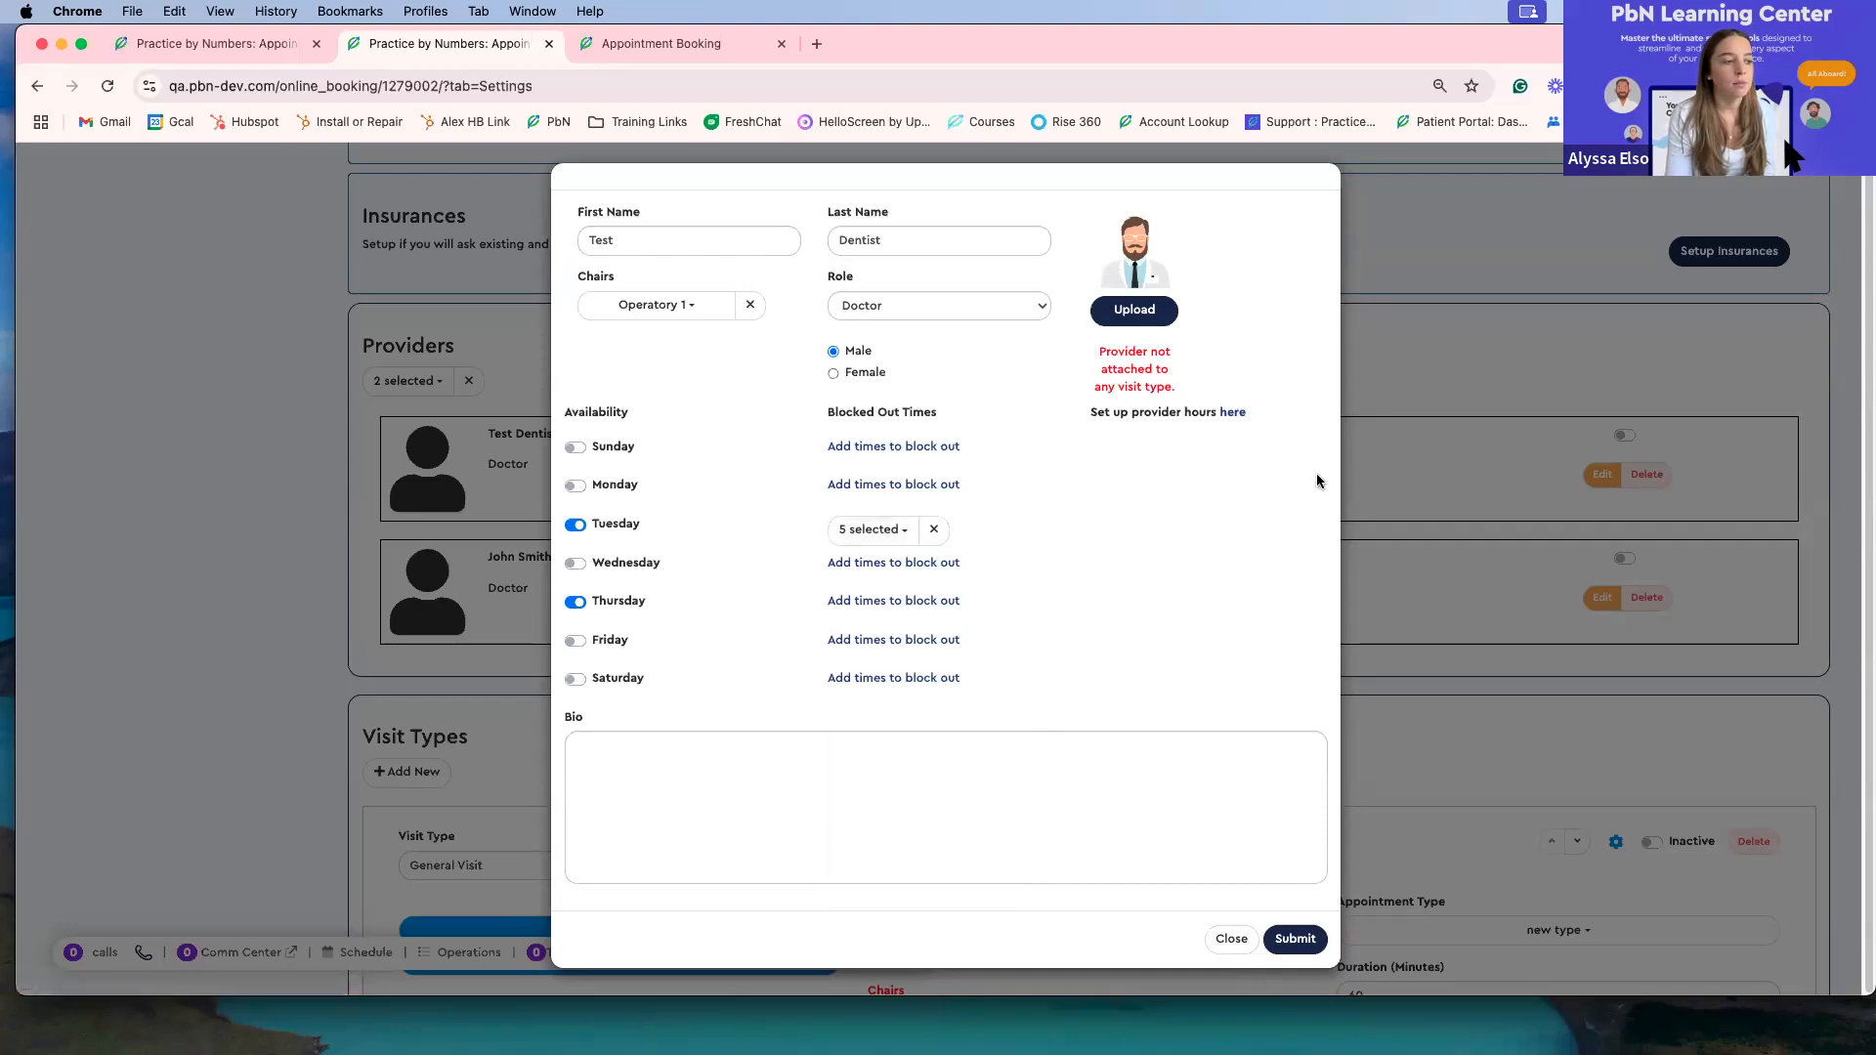
# Save and enable Test Dentist, then save the second doctor as a male Doctor on Operatory 3.
pyautogui.click(1309, 939)
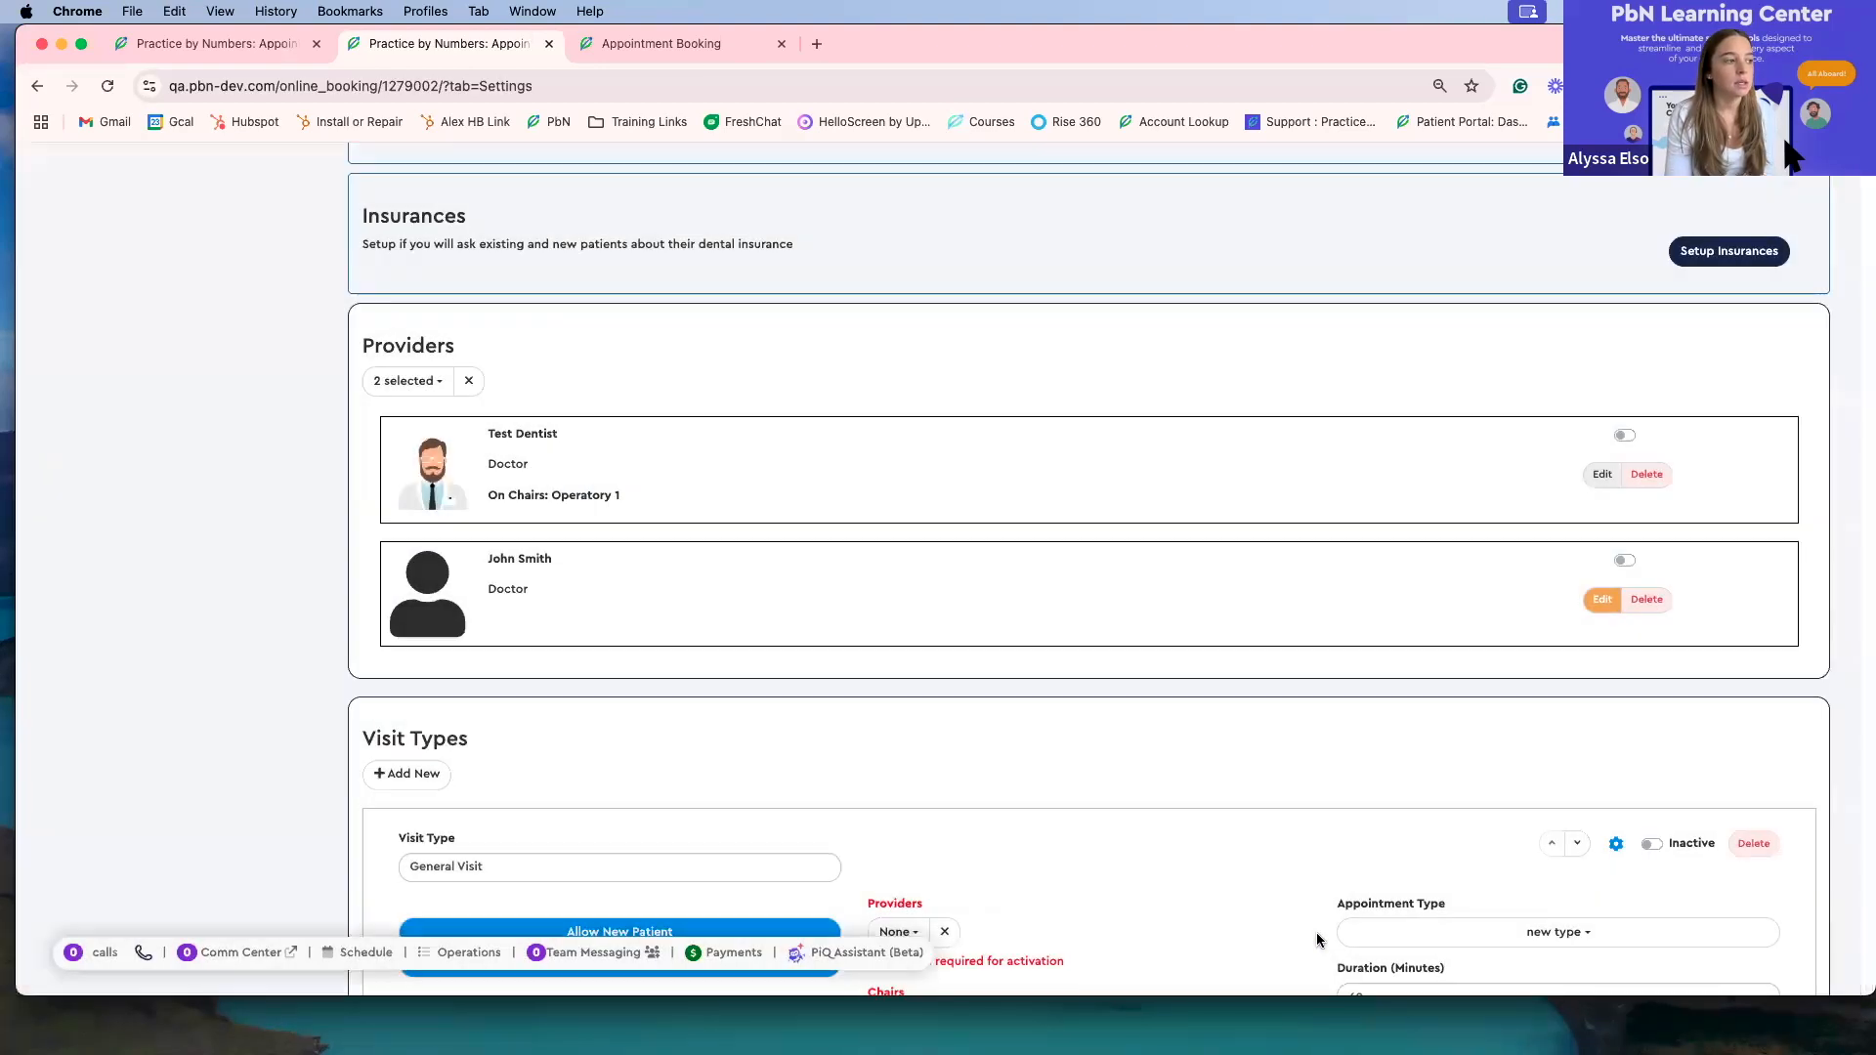
pyautogui.click(1627, 436)
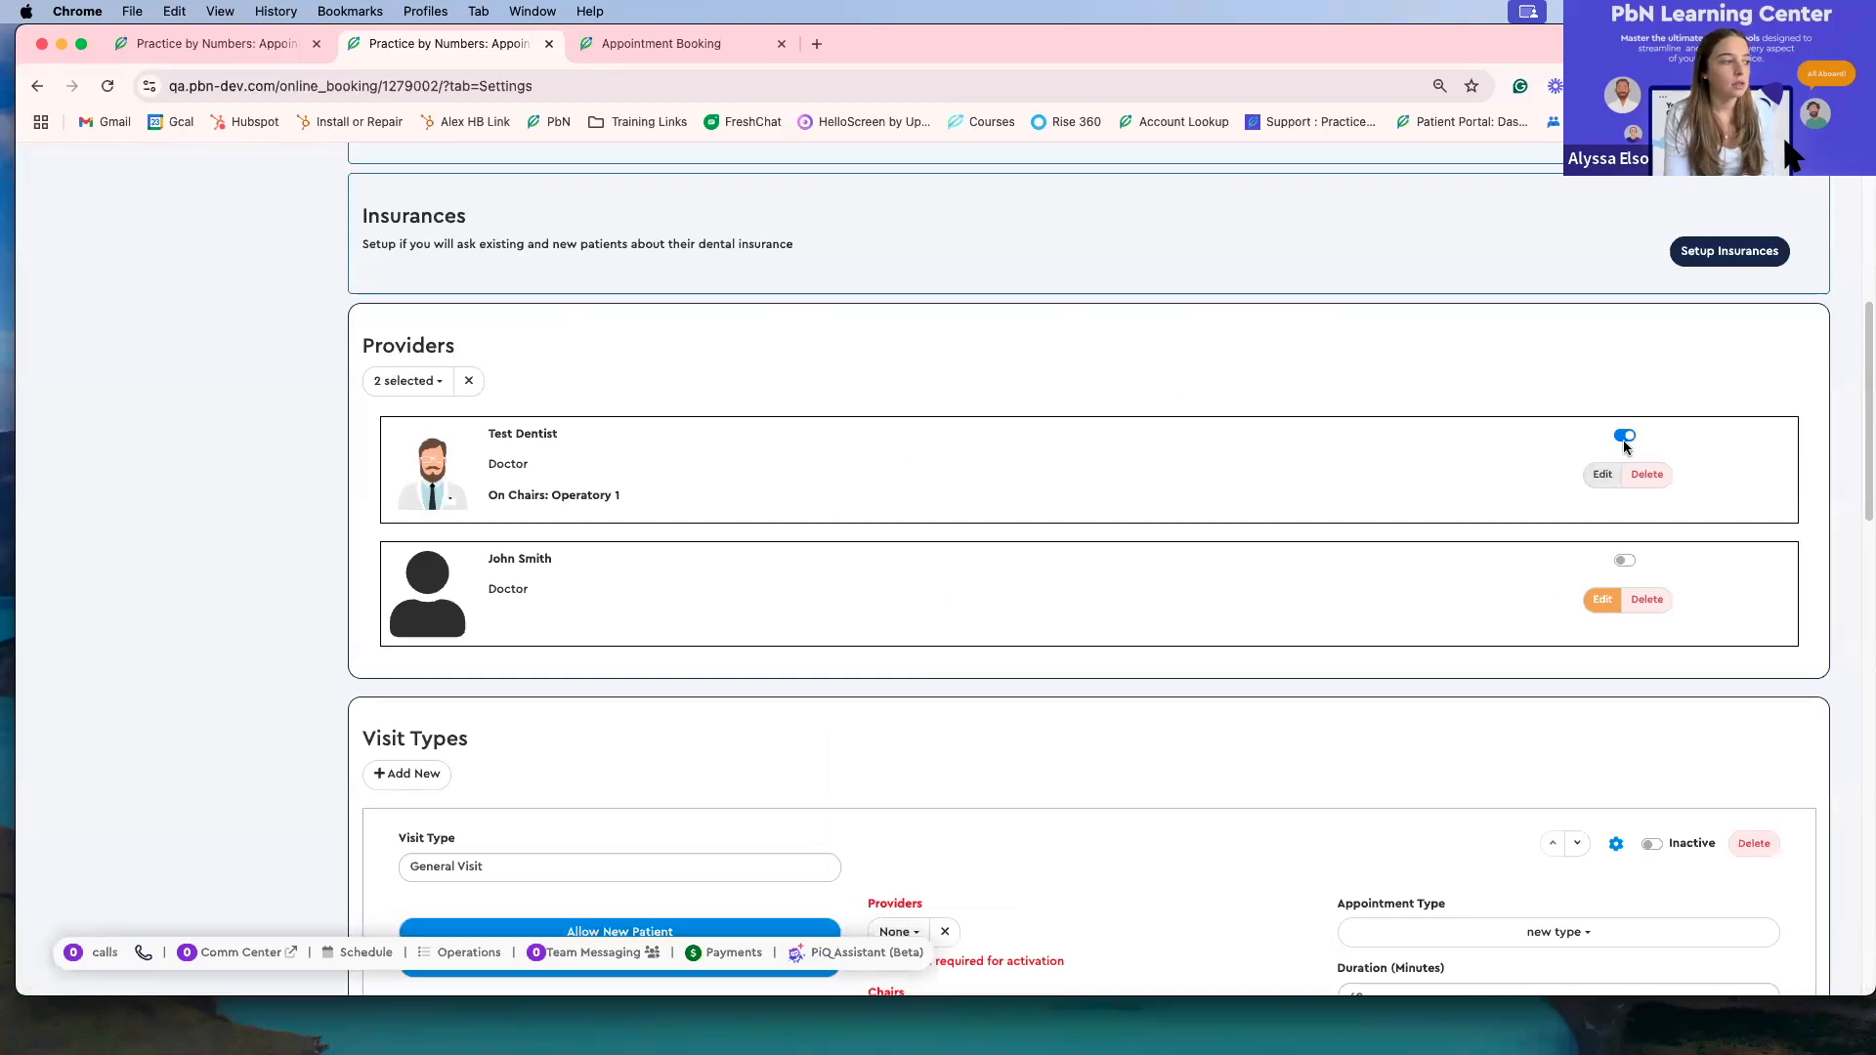
pyautogui.click(1602, 600)
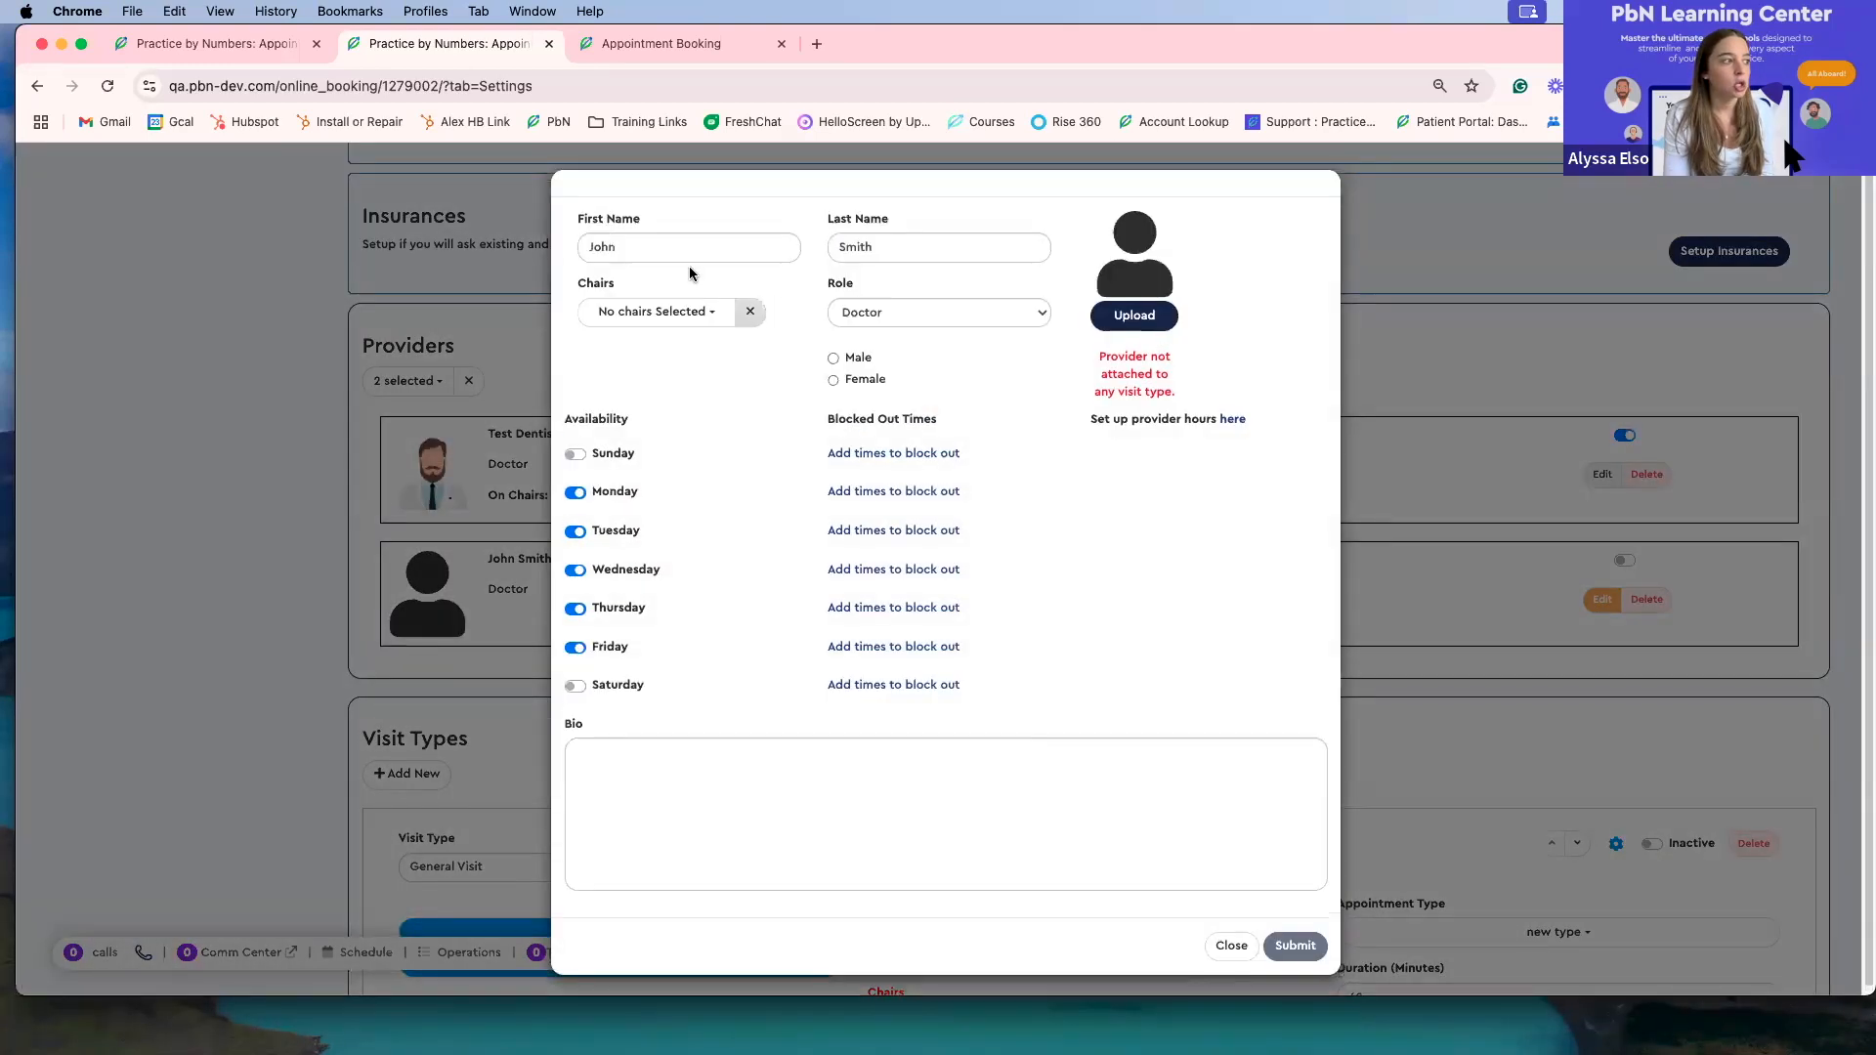
pyautogui.click(670, 313)
pyautogui.click(647, 407)
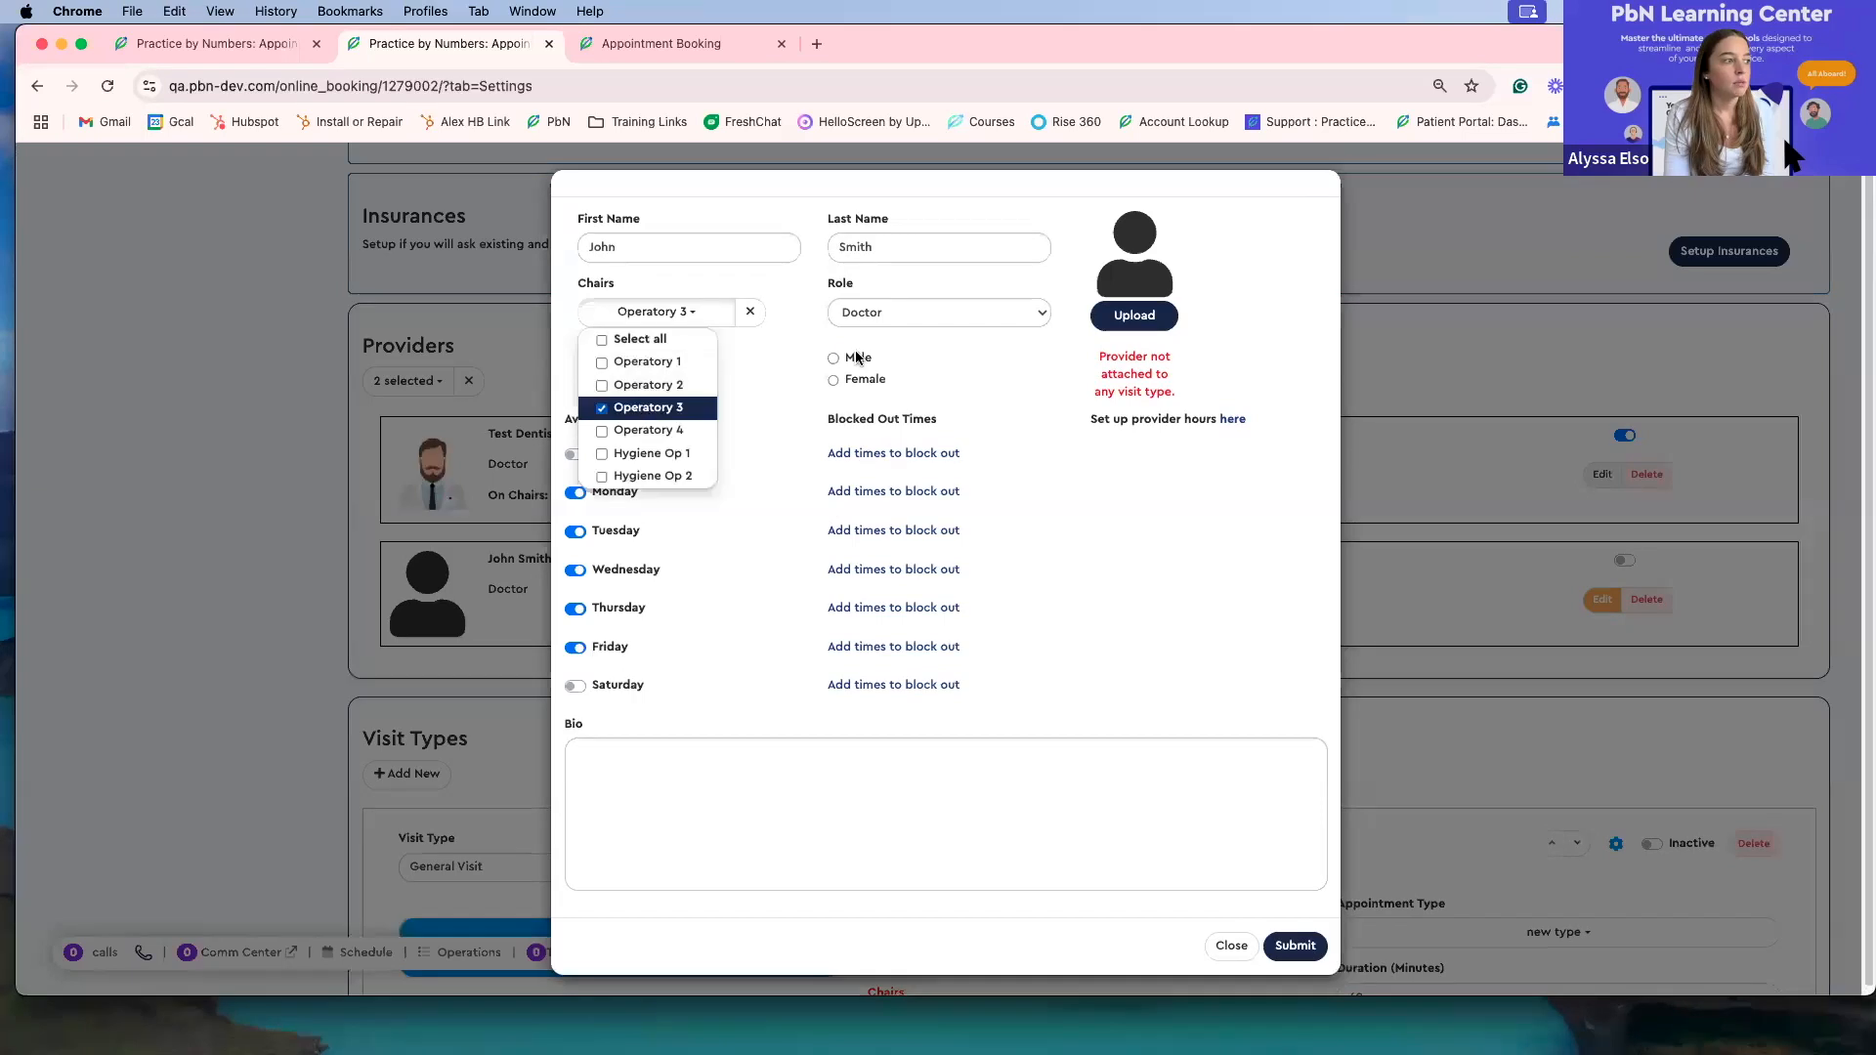
pyautogui.click(903, 320)
pyautogui.click(884, 311)
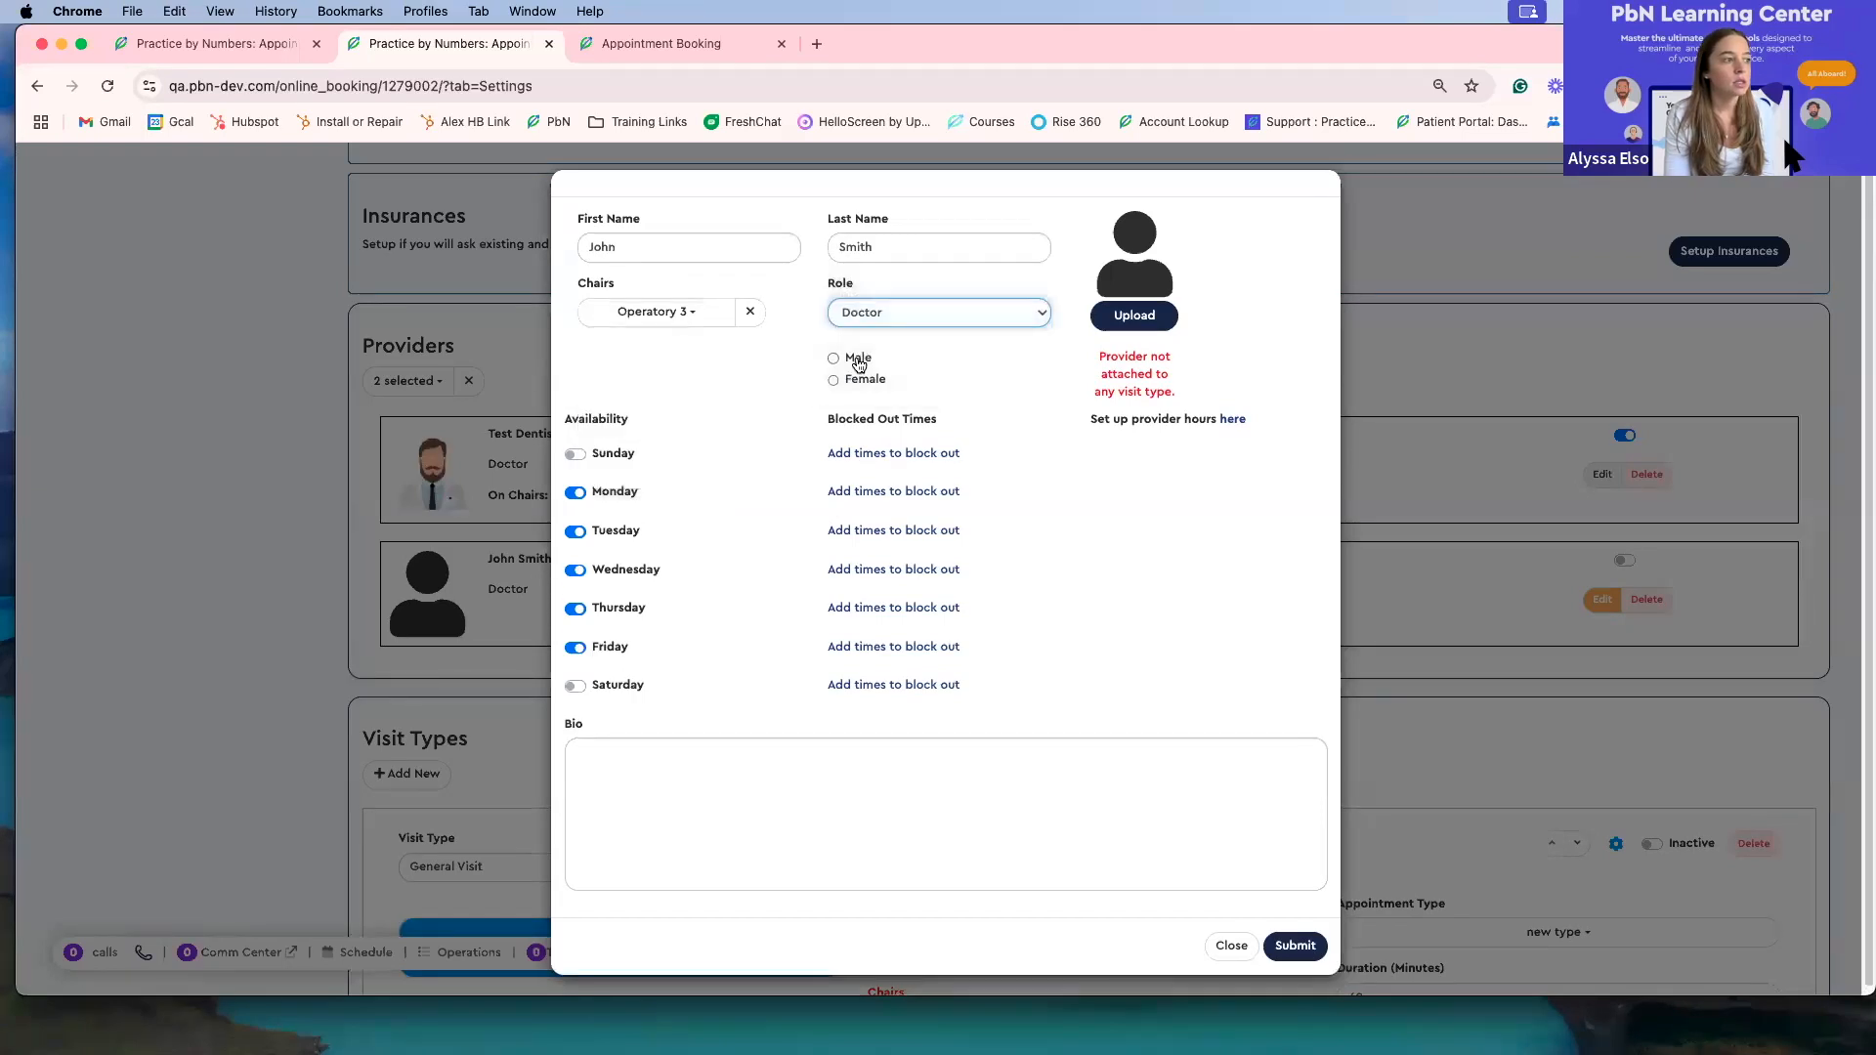
pyautogui.click(859, 362)
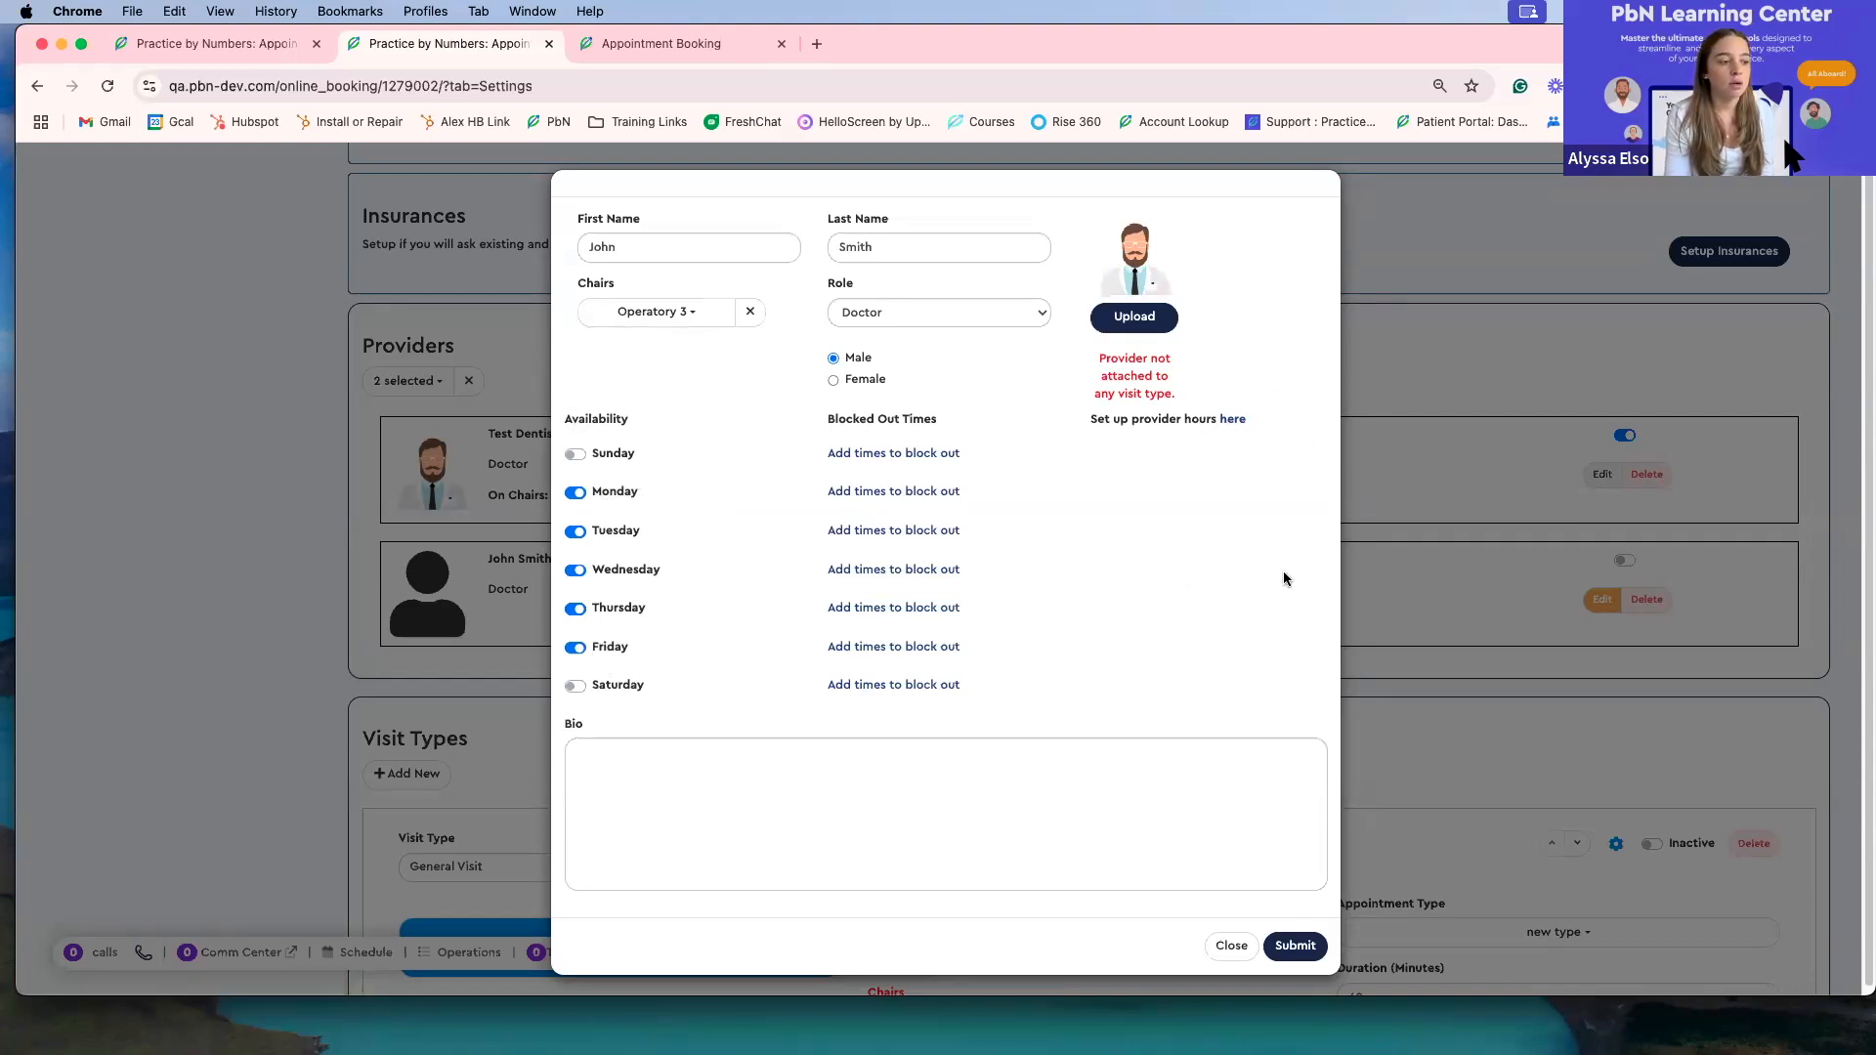
pyautogui.click(1296, 946)
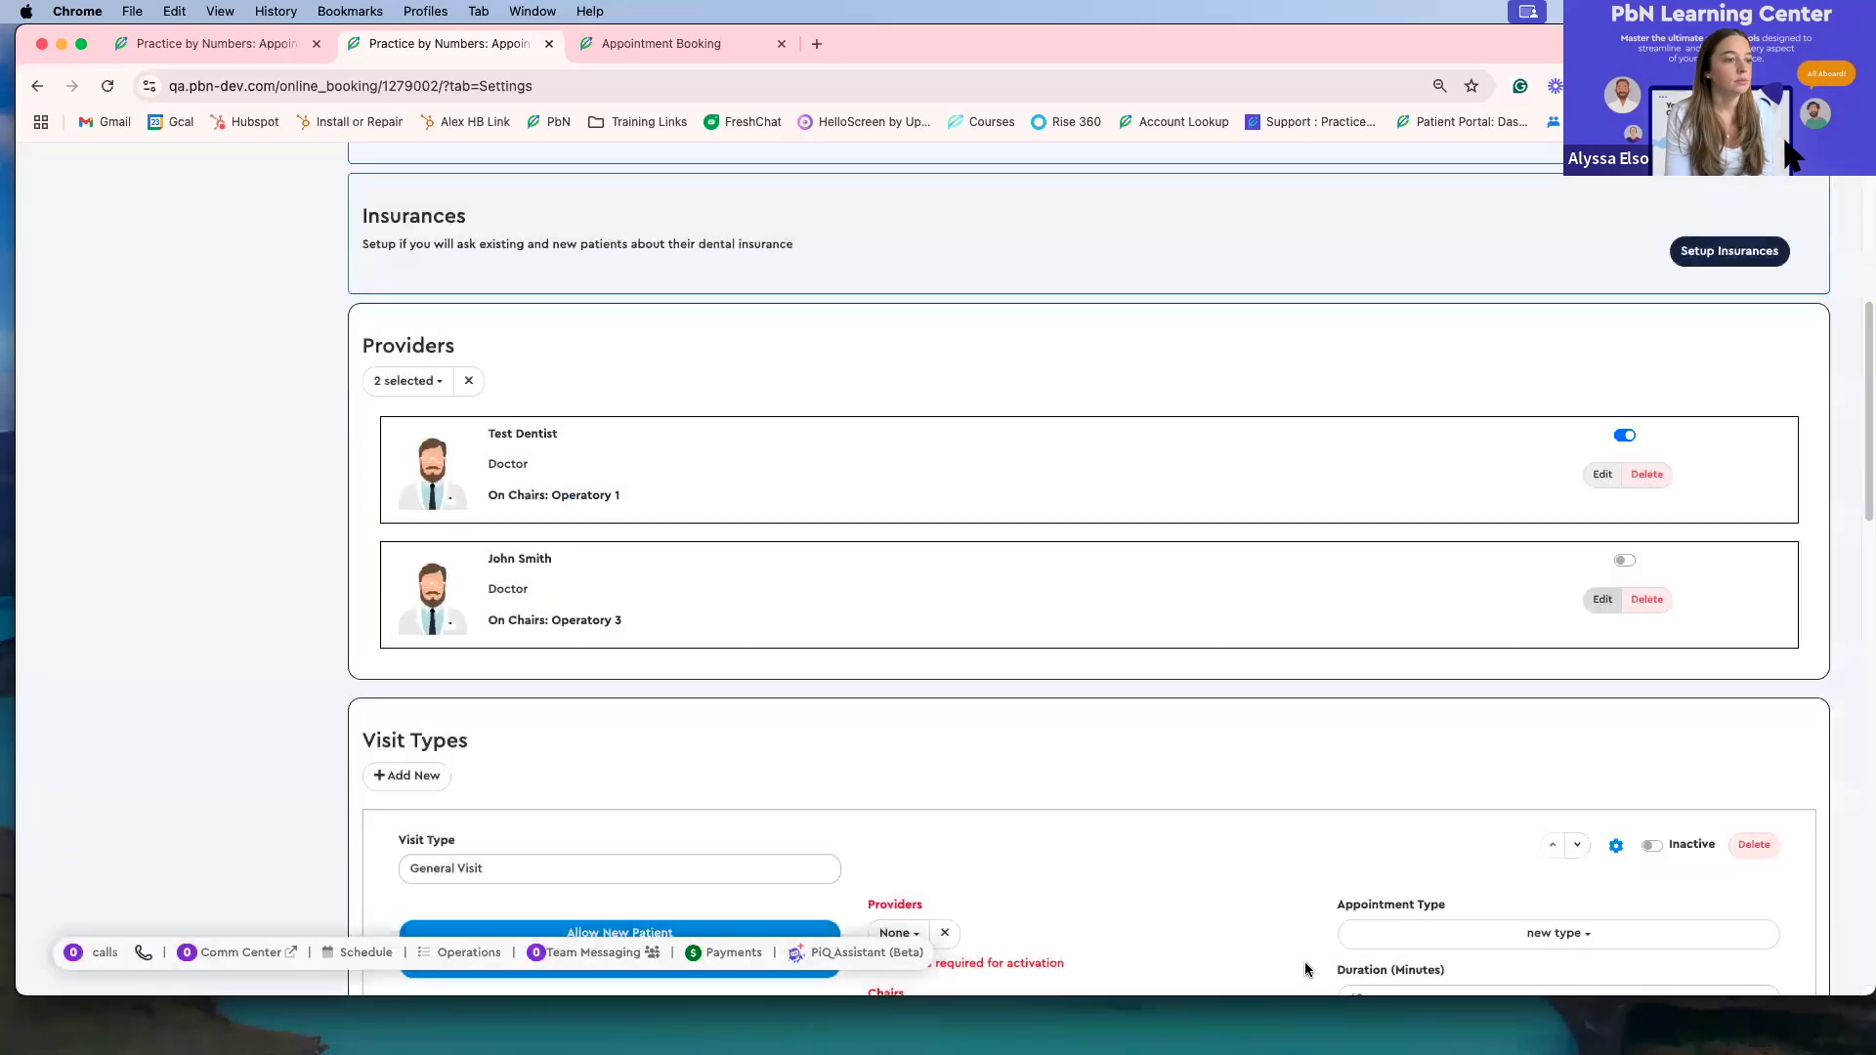
# Enable the second doctor for online booking and open the Provider Hours page from his form.
pyautogui.click(1625, 561)
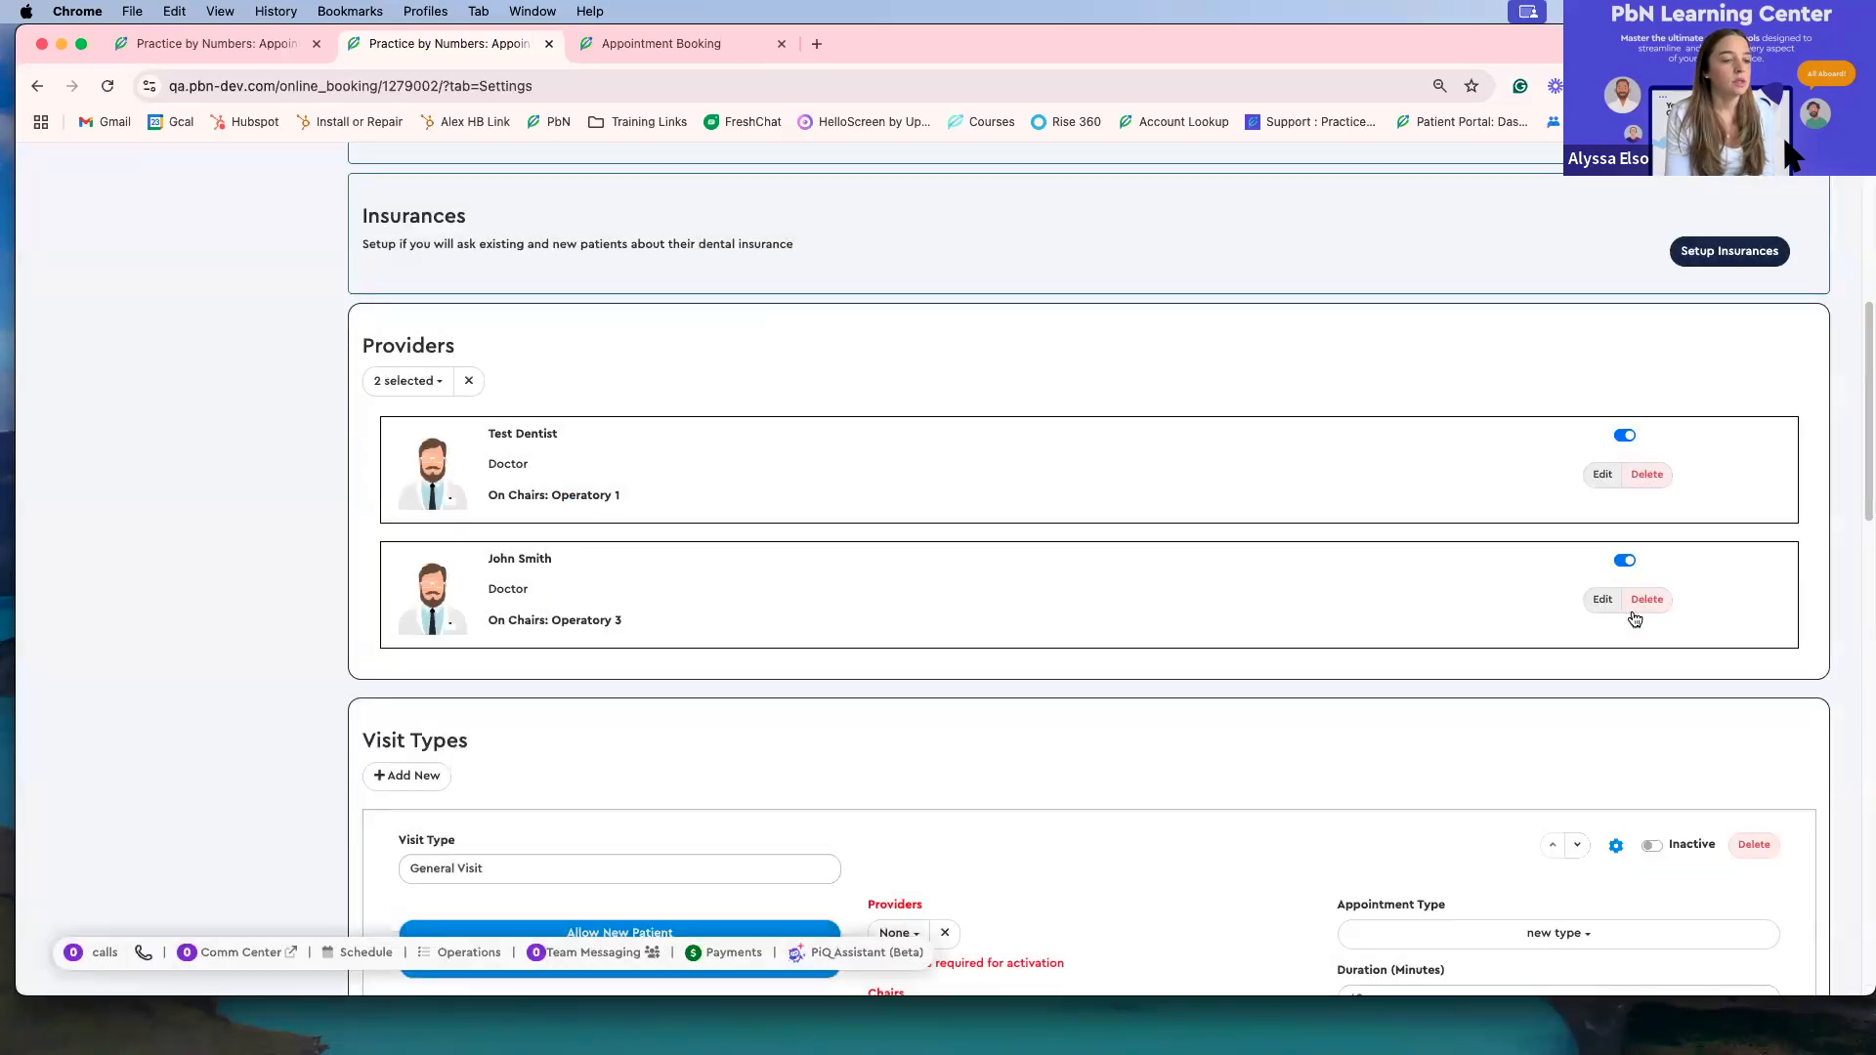
pyautogui.click(1604, 600)
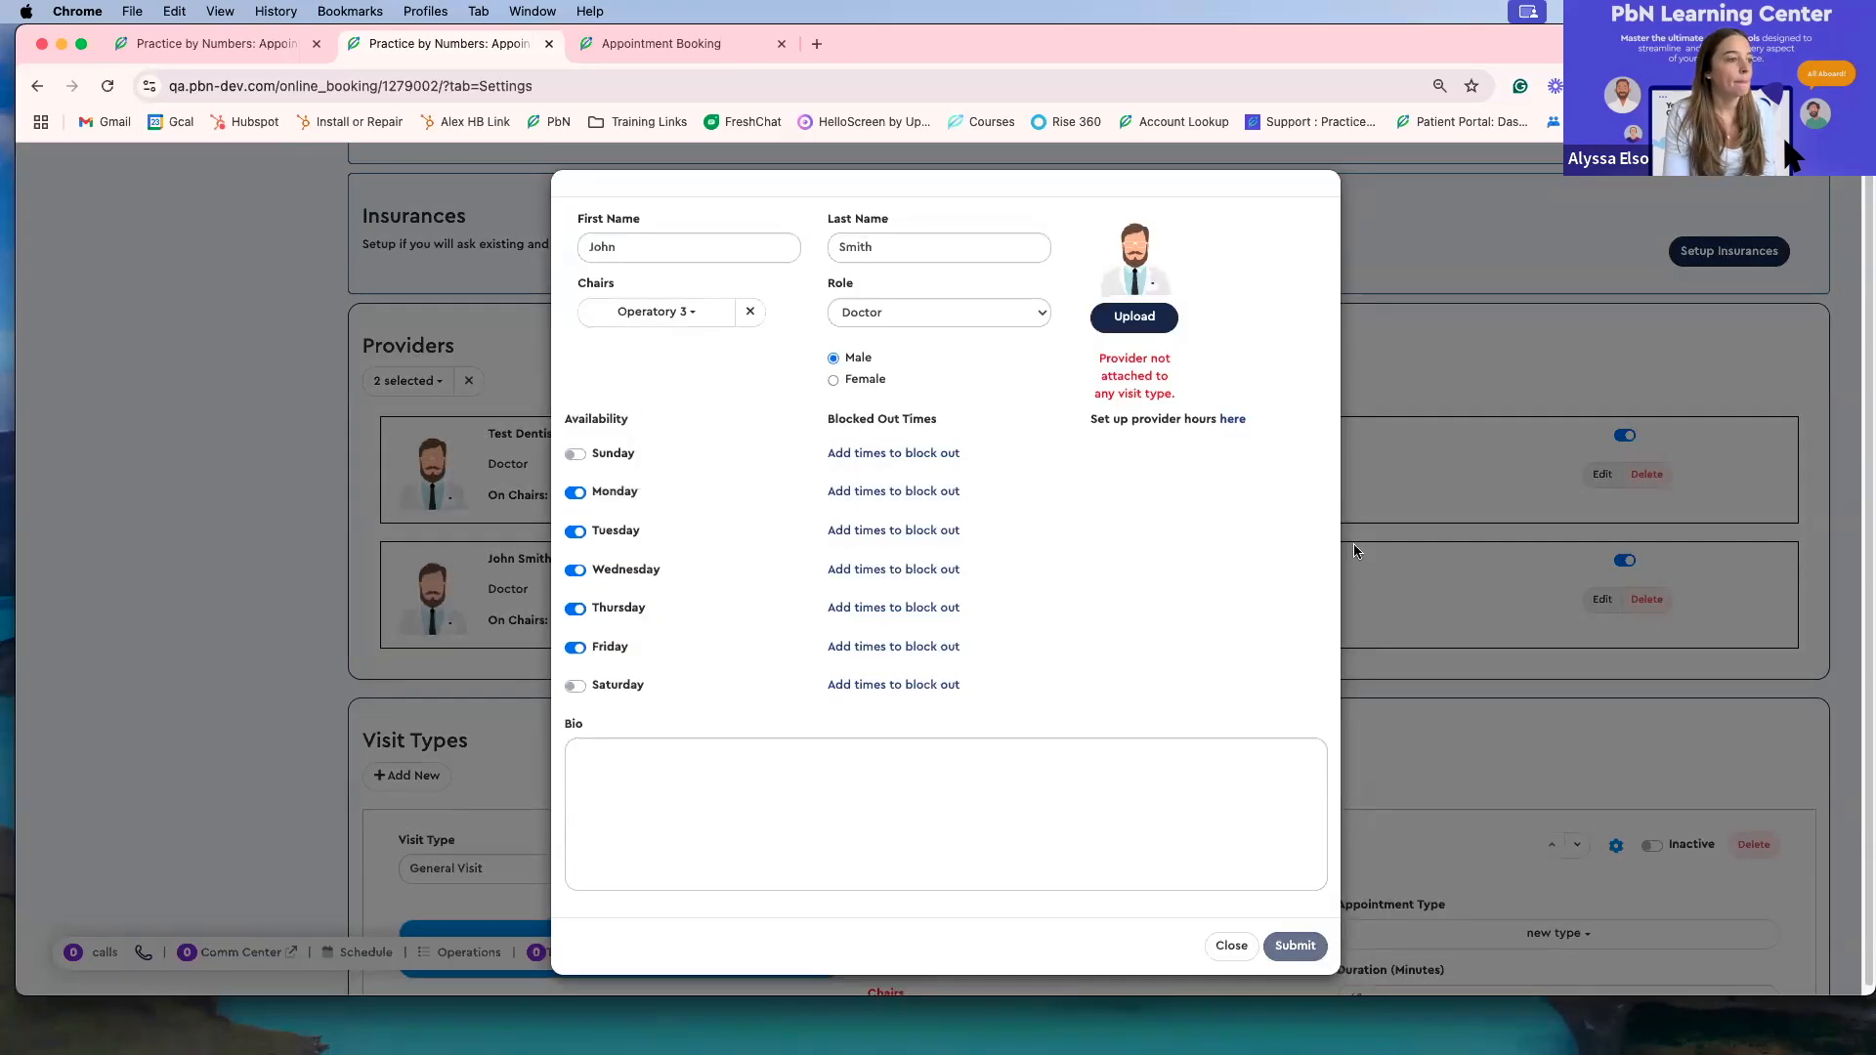
pyautogui.click(1234, 421)
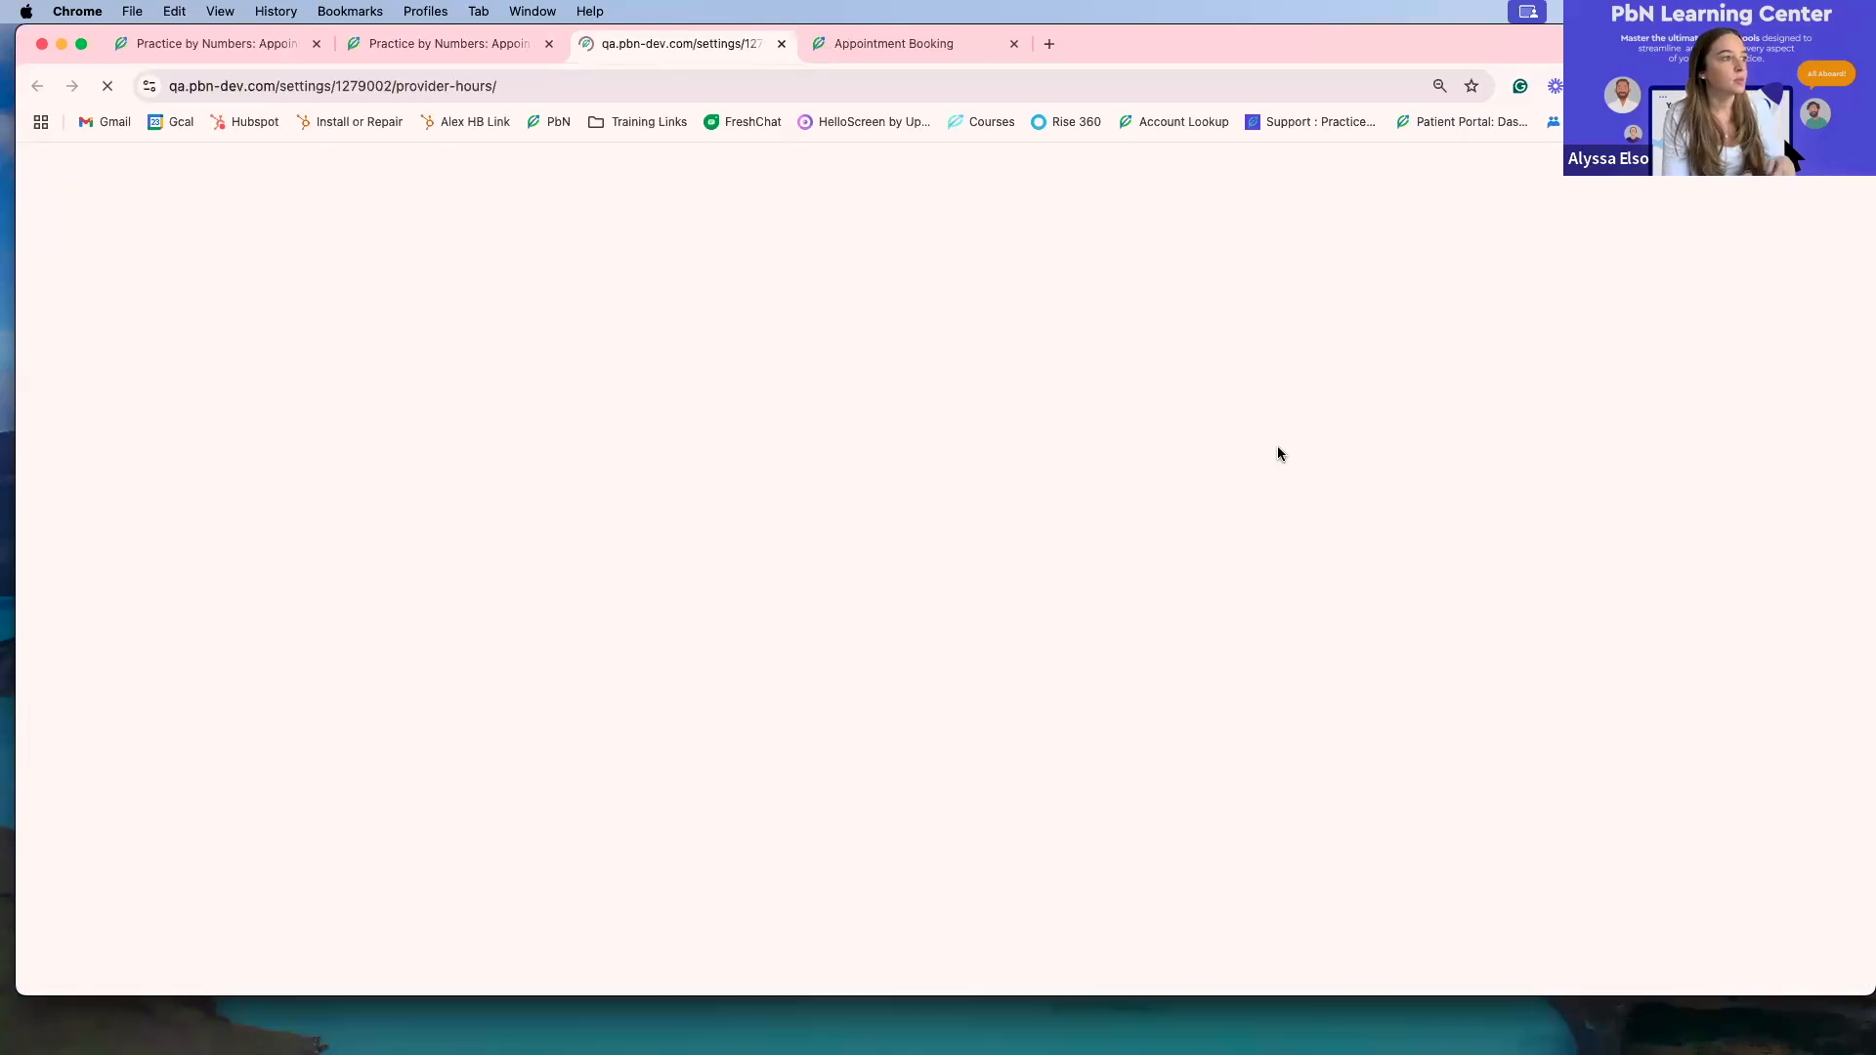
# Enter an 08:00 start and 5 o'clock end of day for Monday through Friday.
pyautogui.click(608, 505)
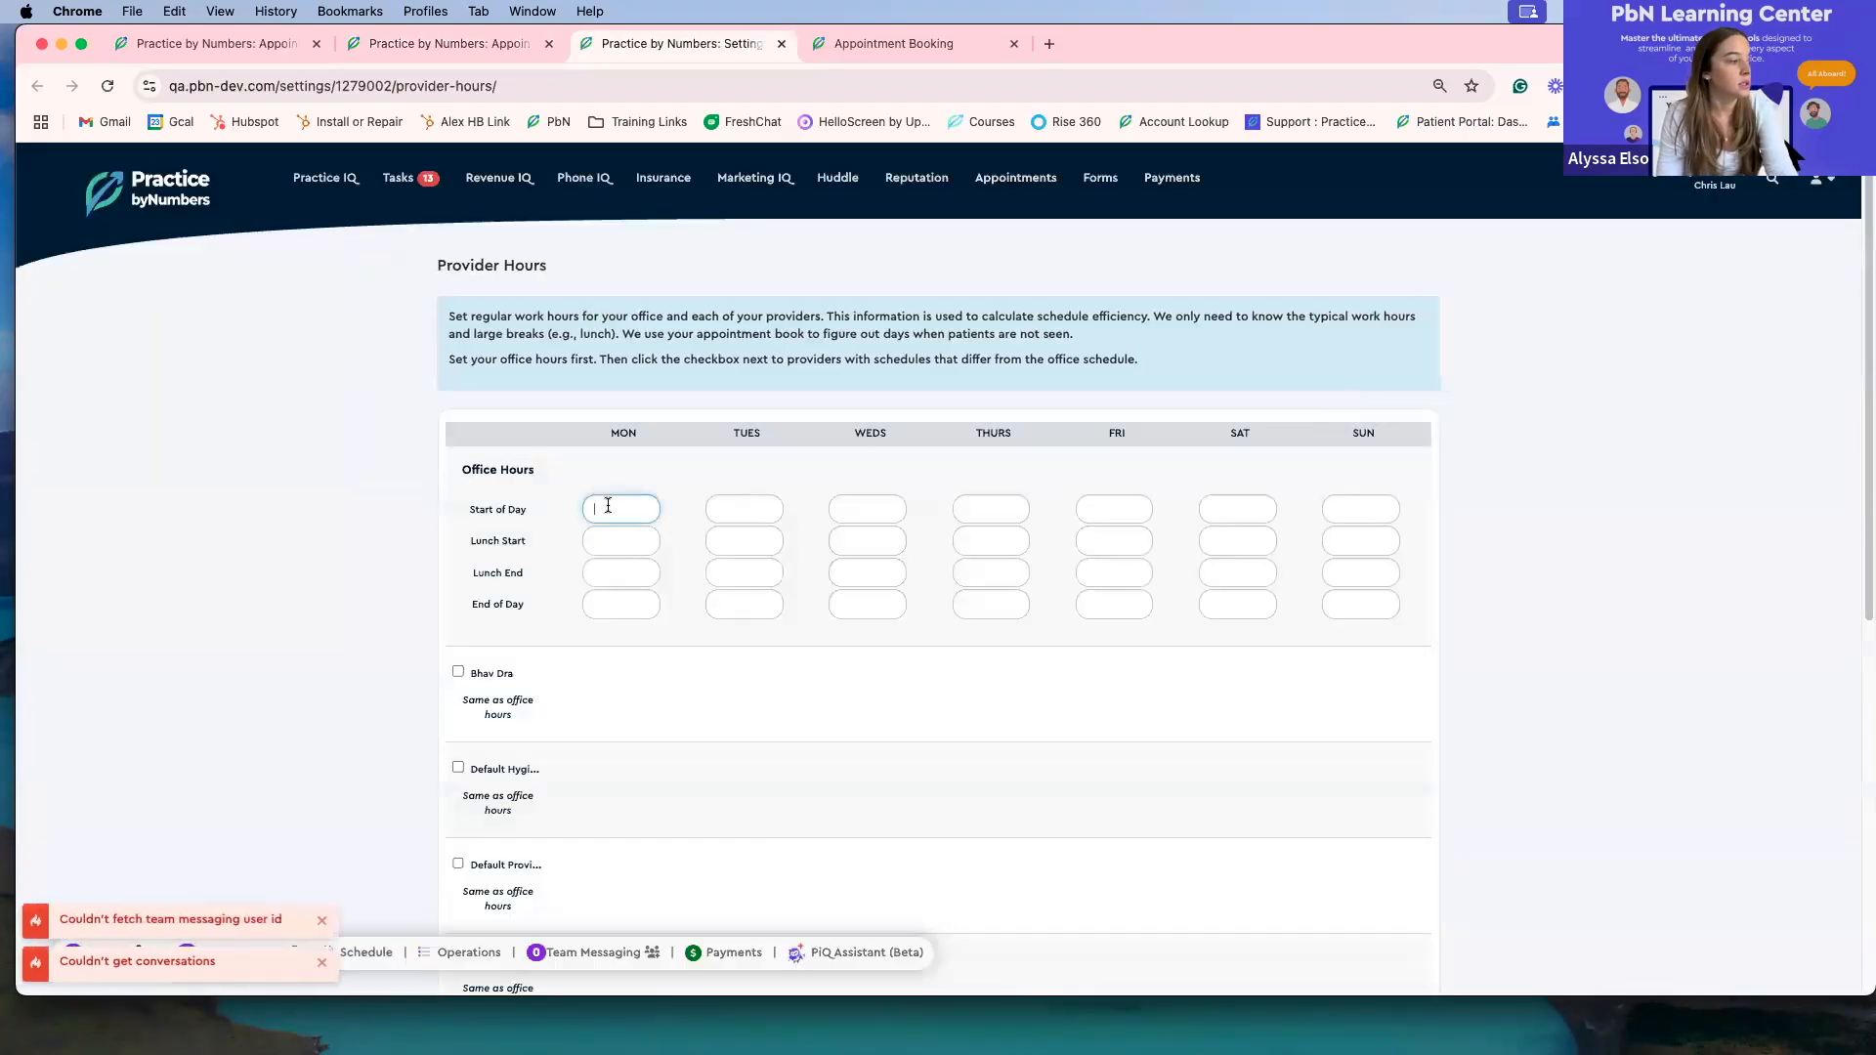
pyautogui.write('8')
pyautogui.click(608, 571)
pyautogui.click(601, 604)
pyautogui.write('5')
pyautogui.click(760, 511)
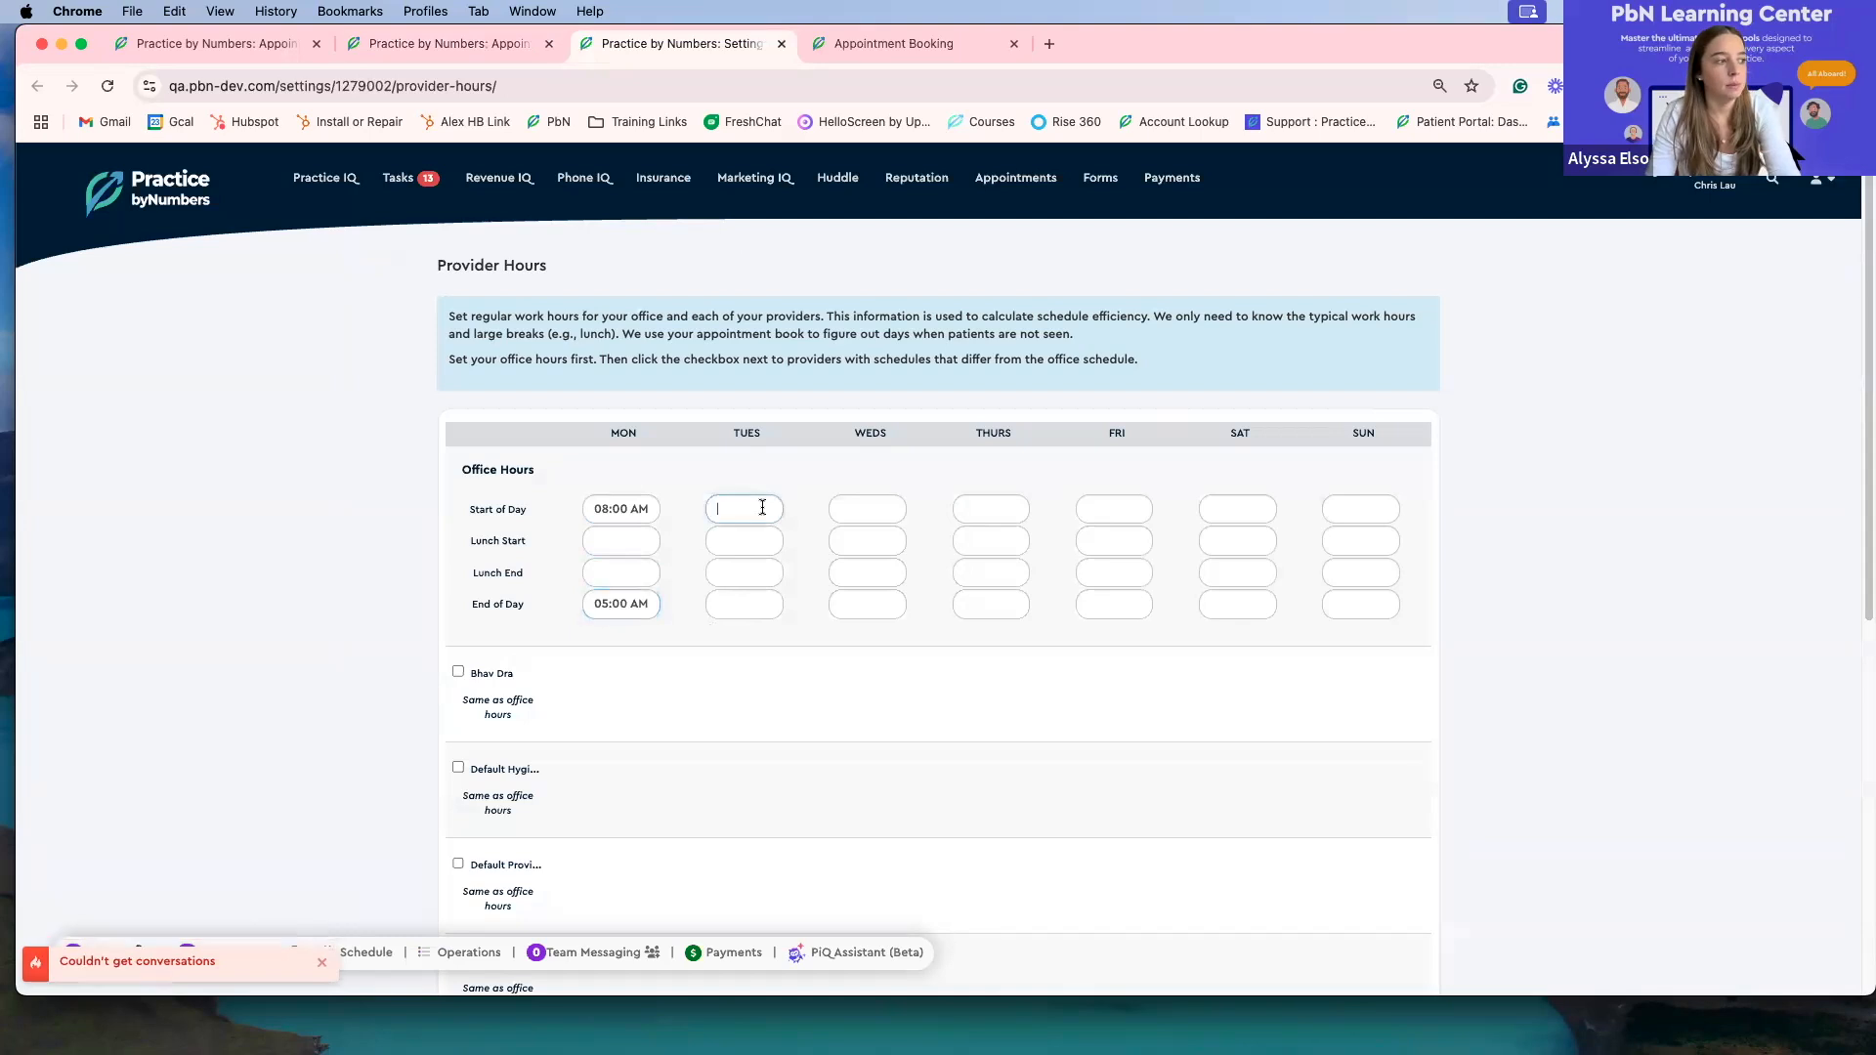
pyautogui.write('8')
pyautogui.click(748, 607)
pyautogui.write('5:00 AM')
pyautogui.click(852, 512)
pyautogui.click(847, 573)
pyautogui.click(839, 606)
pyautogui.write('5')
pyautogui.click(1007, 515)
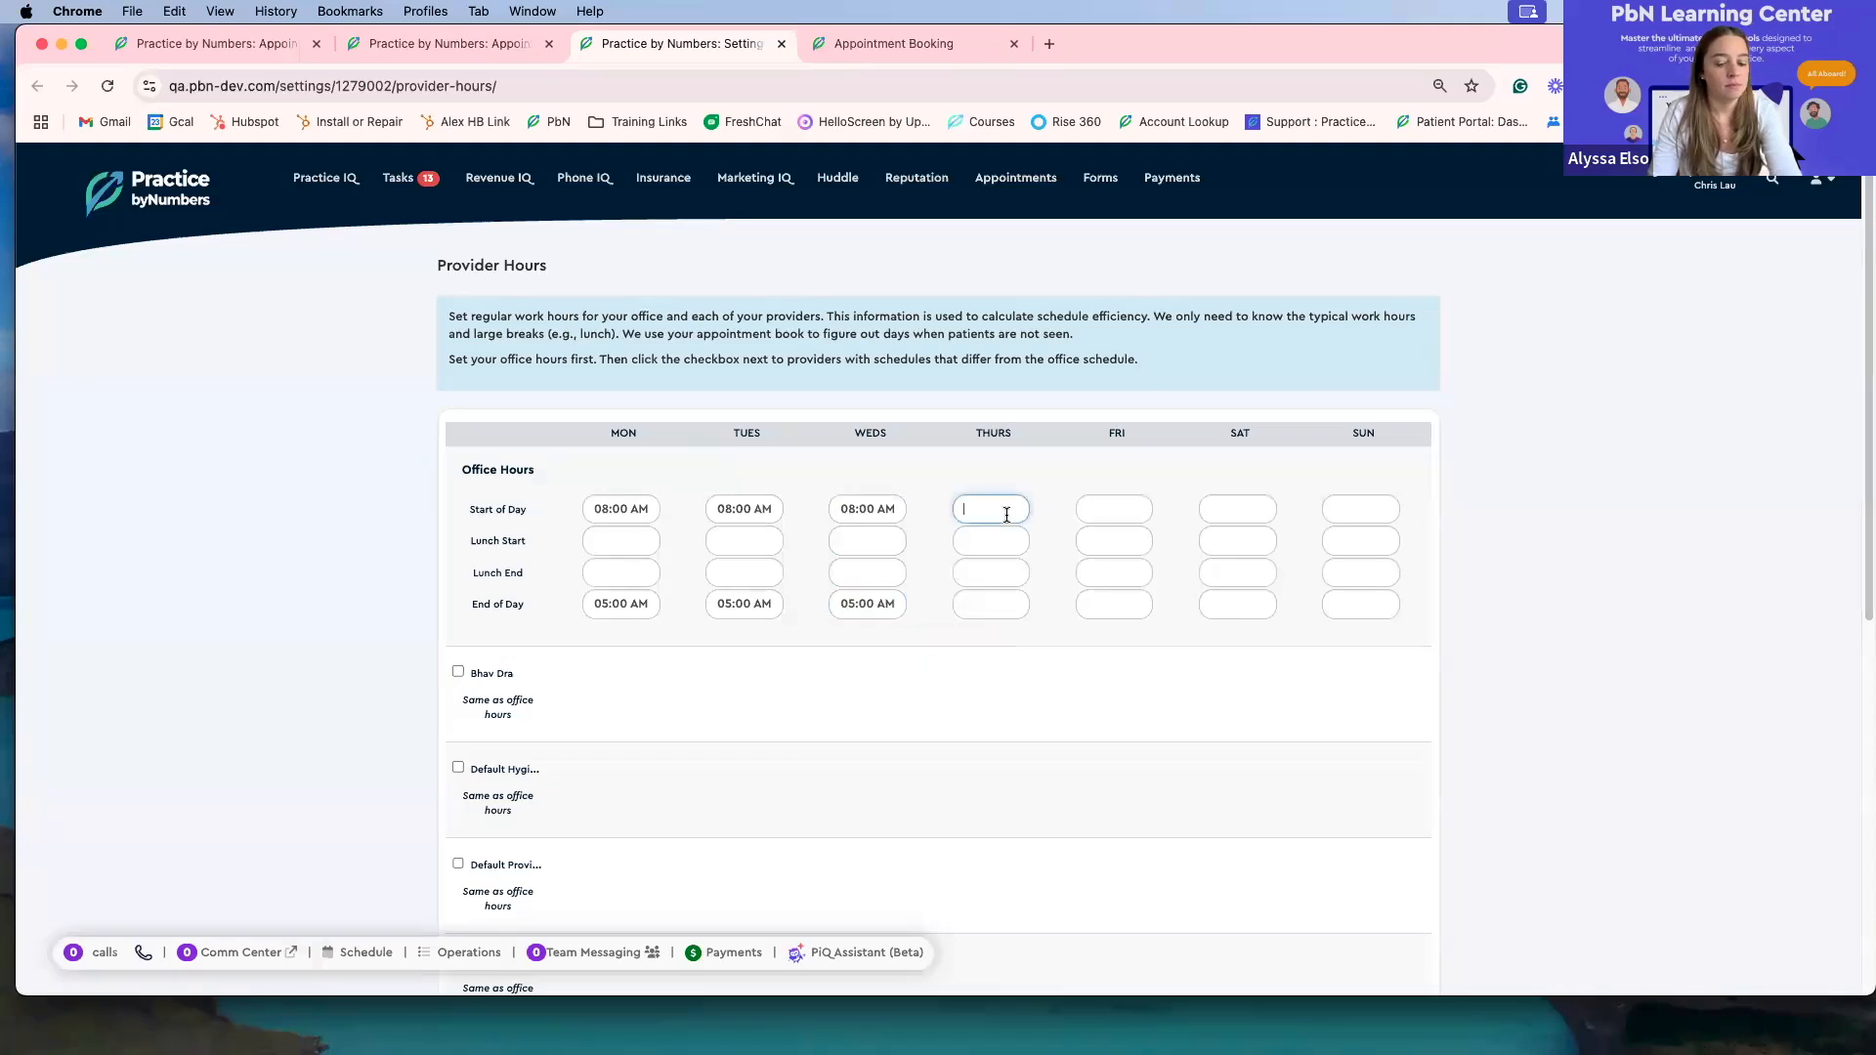
pyautogui.click(971, 598)
pyautogui.write('5')
pyautogui.click(1090, 501)
pyautogui.click(1100, 604)
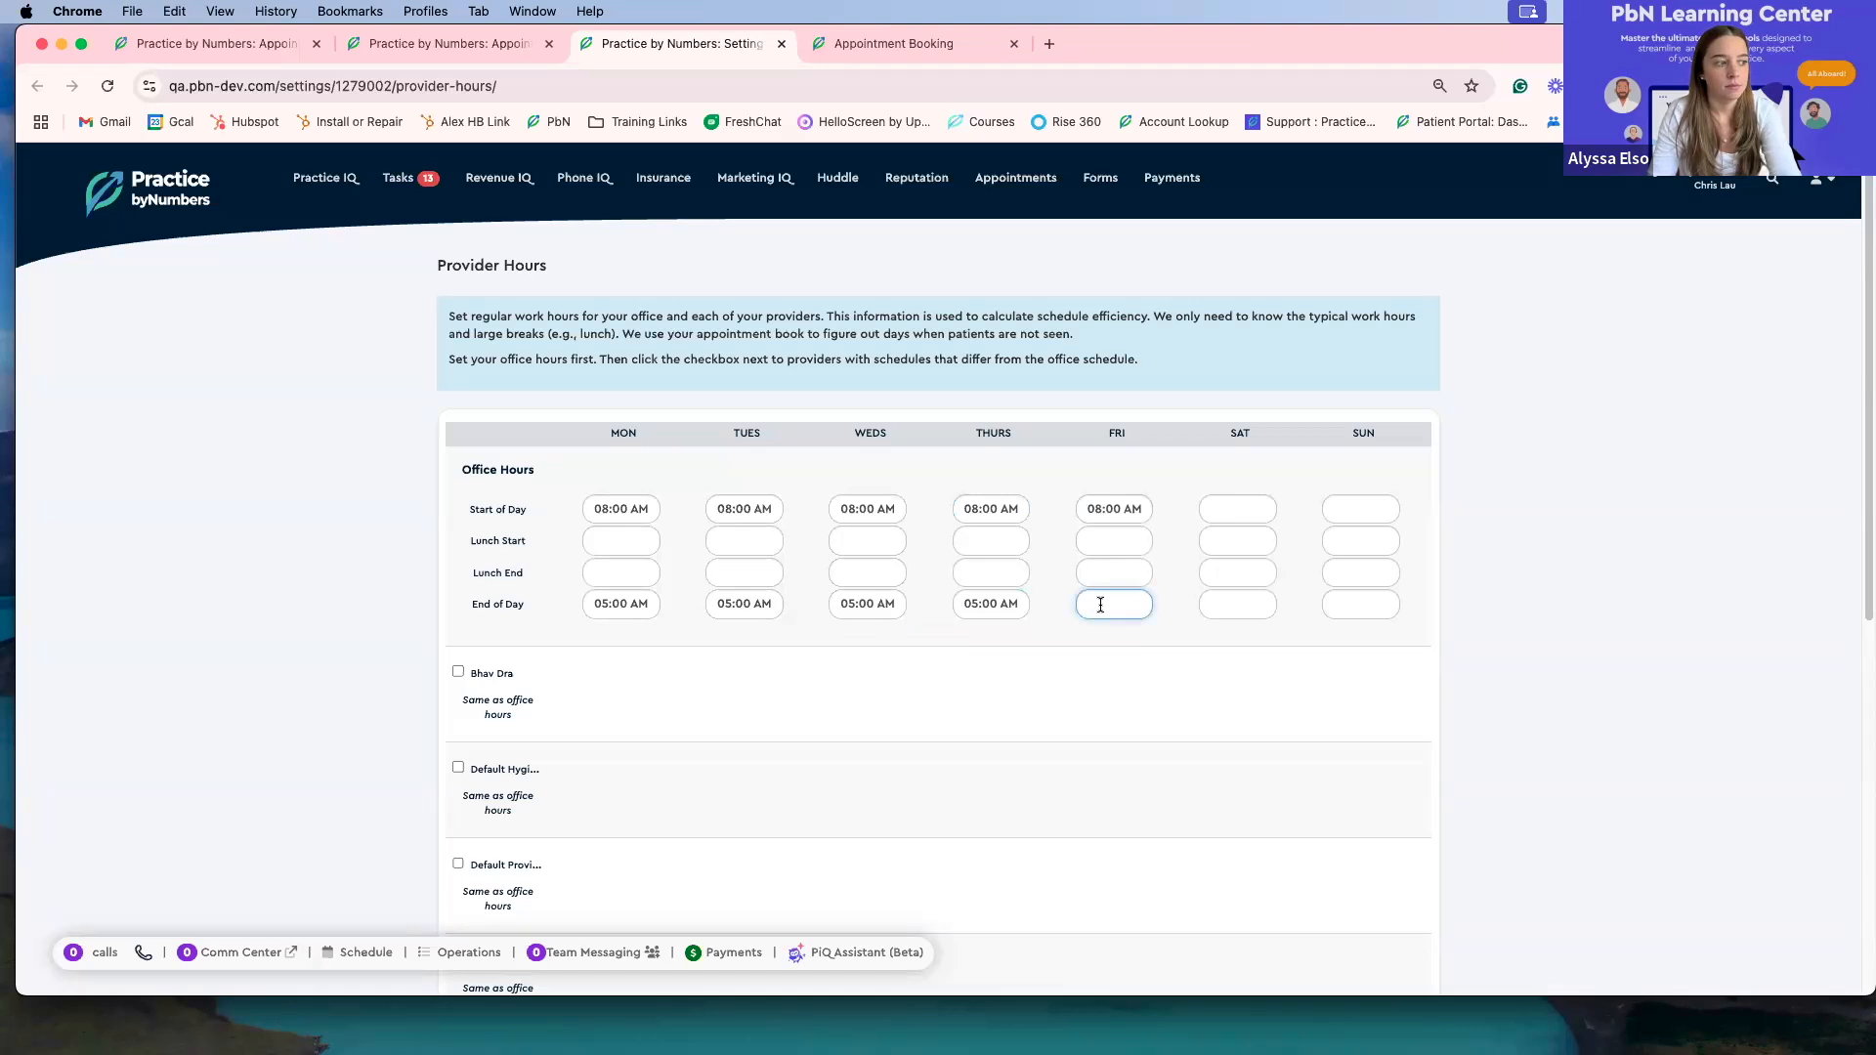
# Change each weekday's end of day to 05:00 PM and save the office hours.
pyautogui.click(1016, 606)
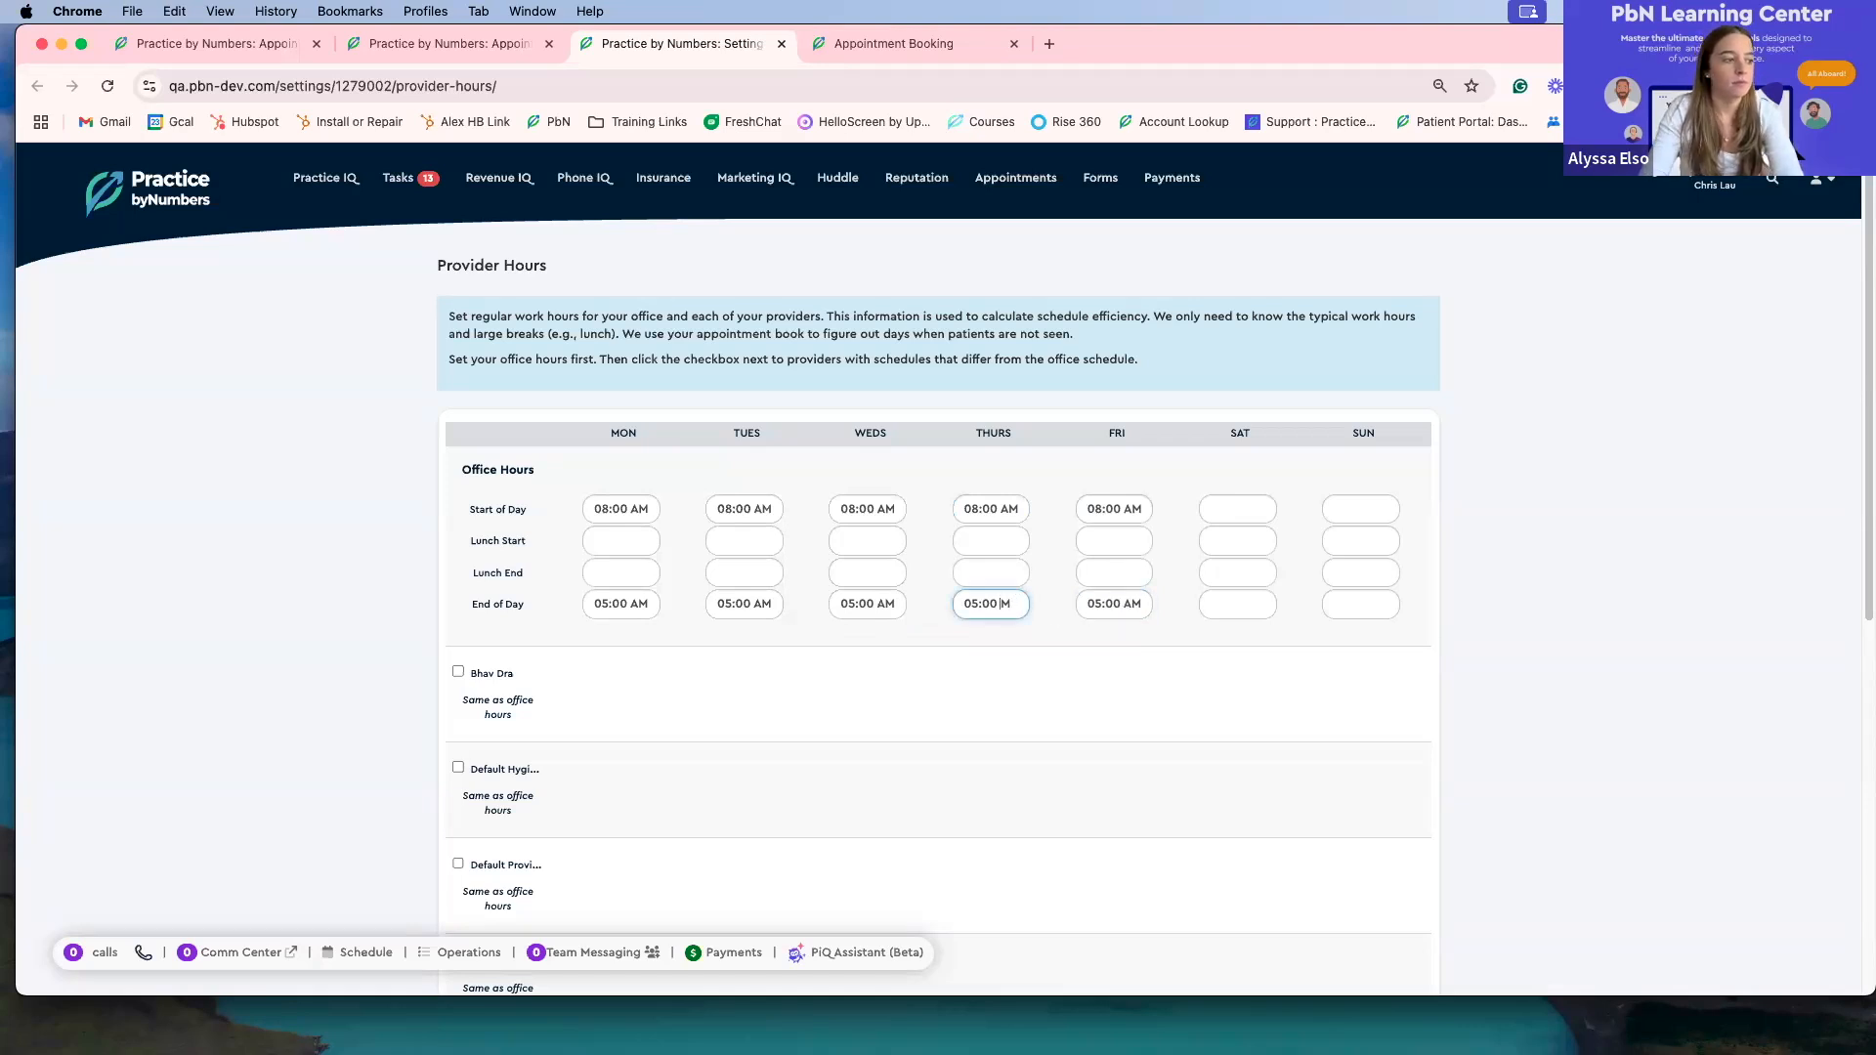
pyautogui.click(1129, 606)
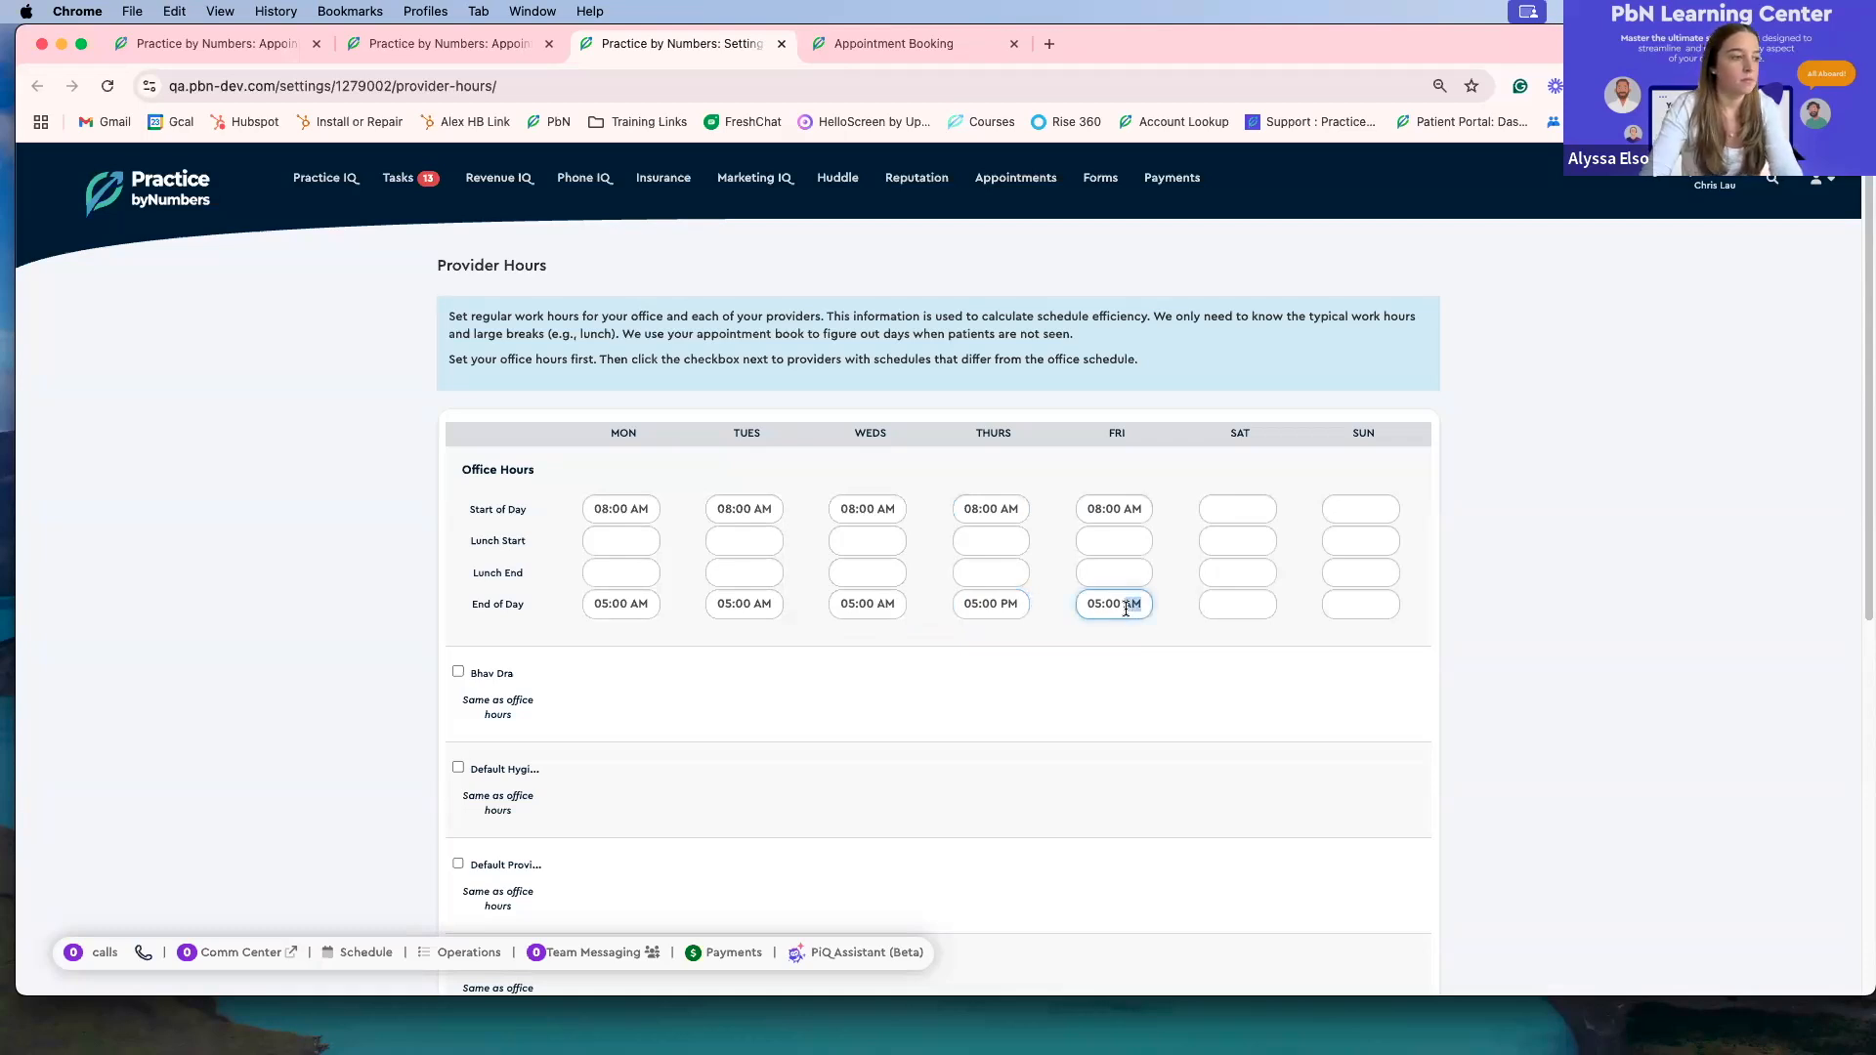
pyautogui.click(883, 606)
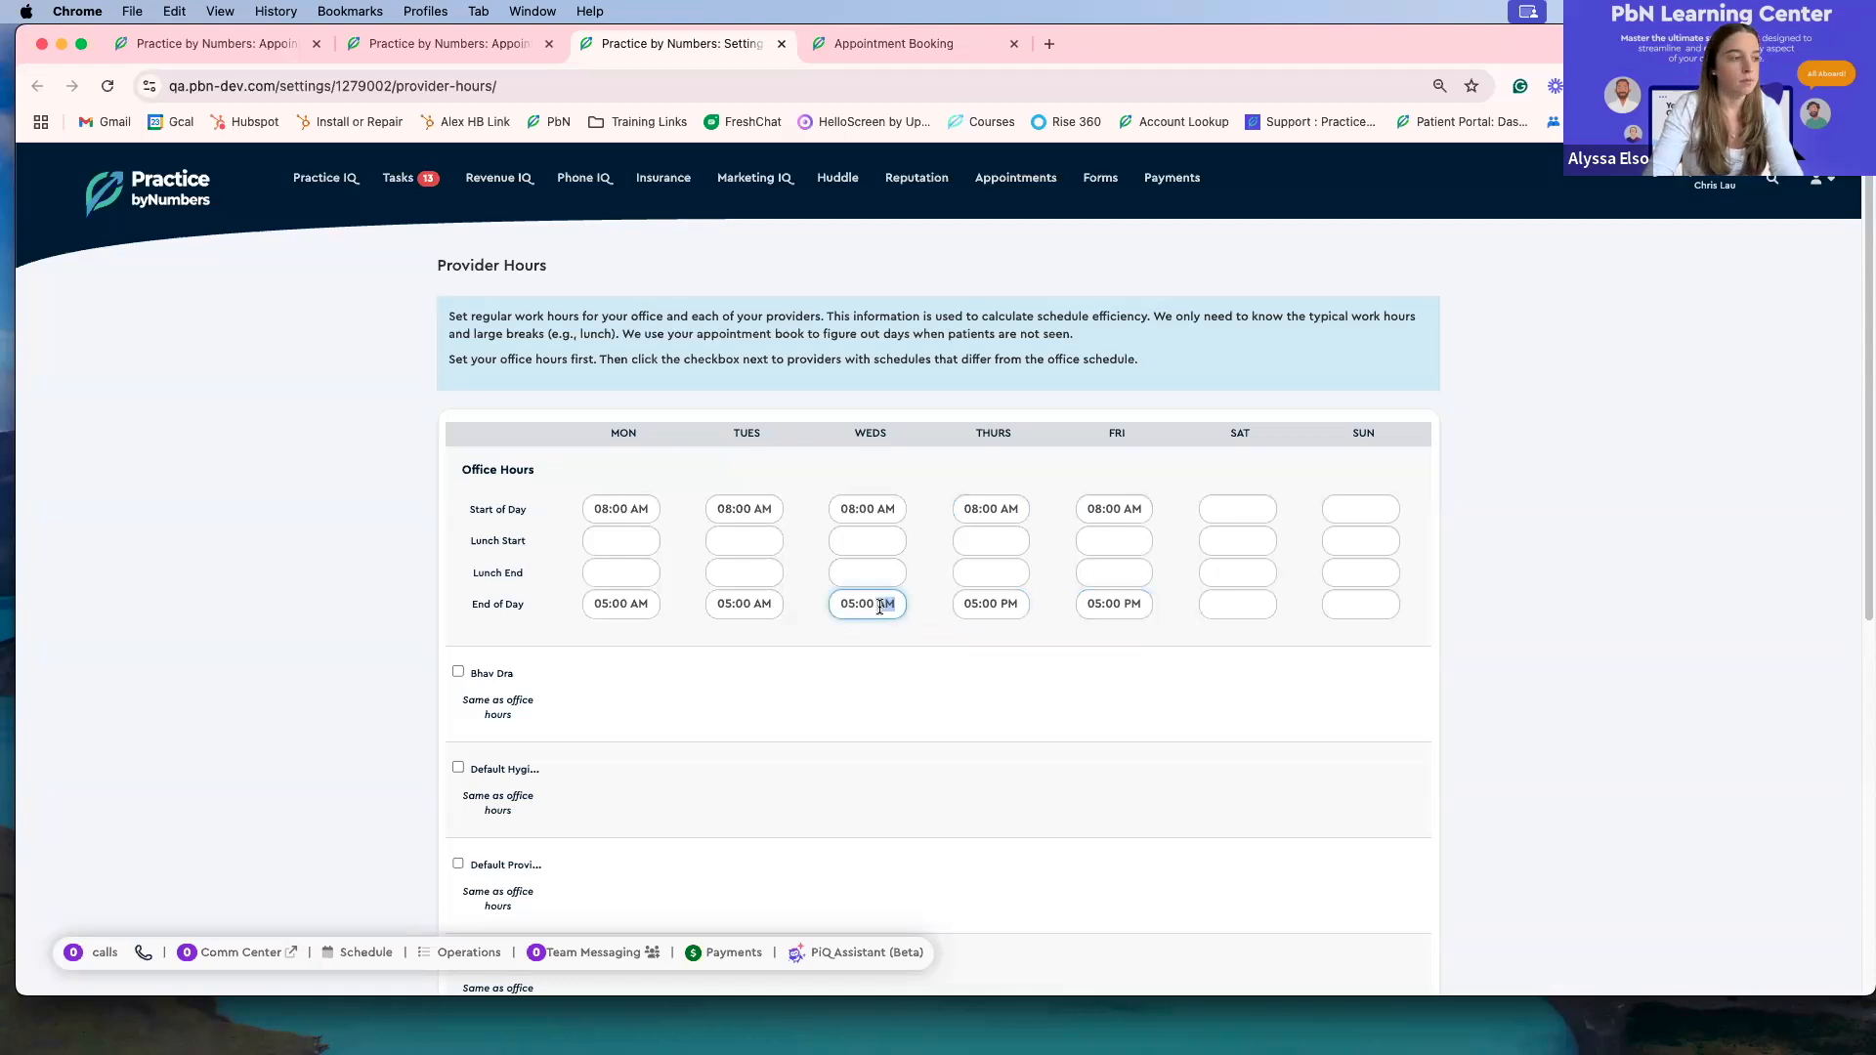
pyautogui.click(753, 606)
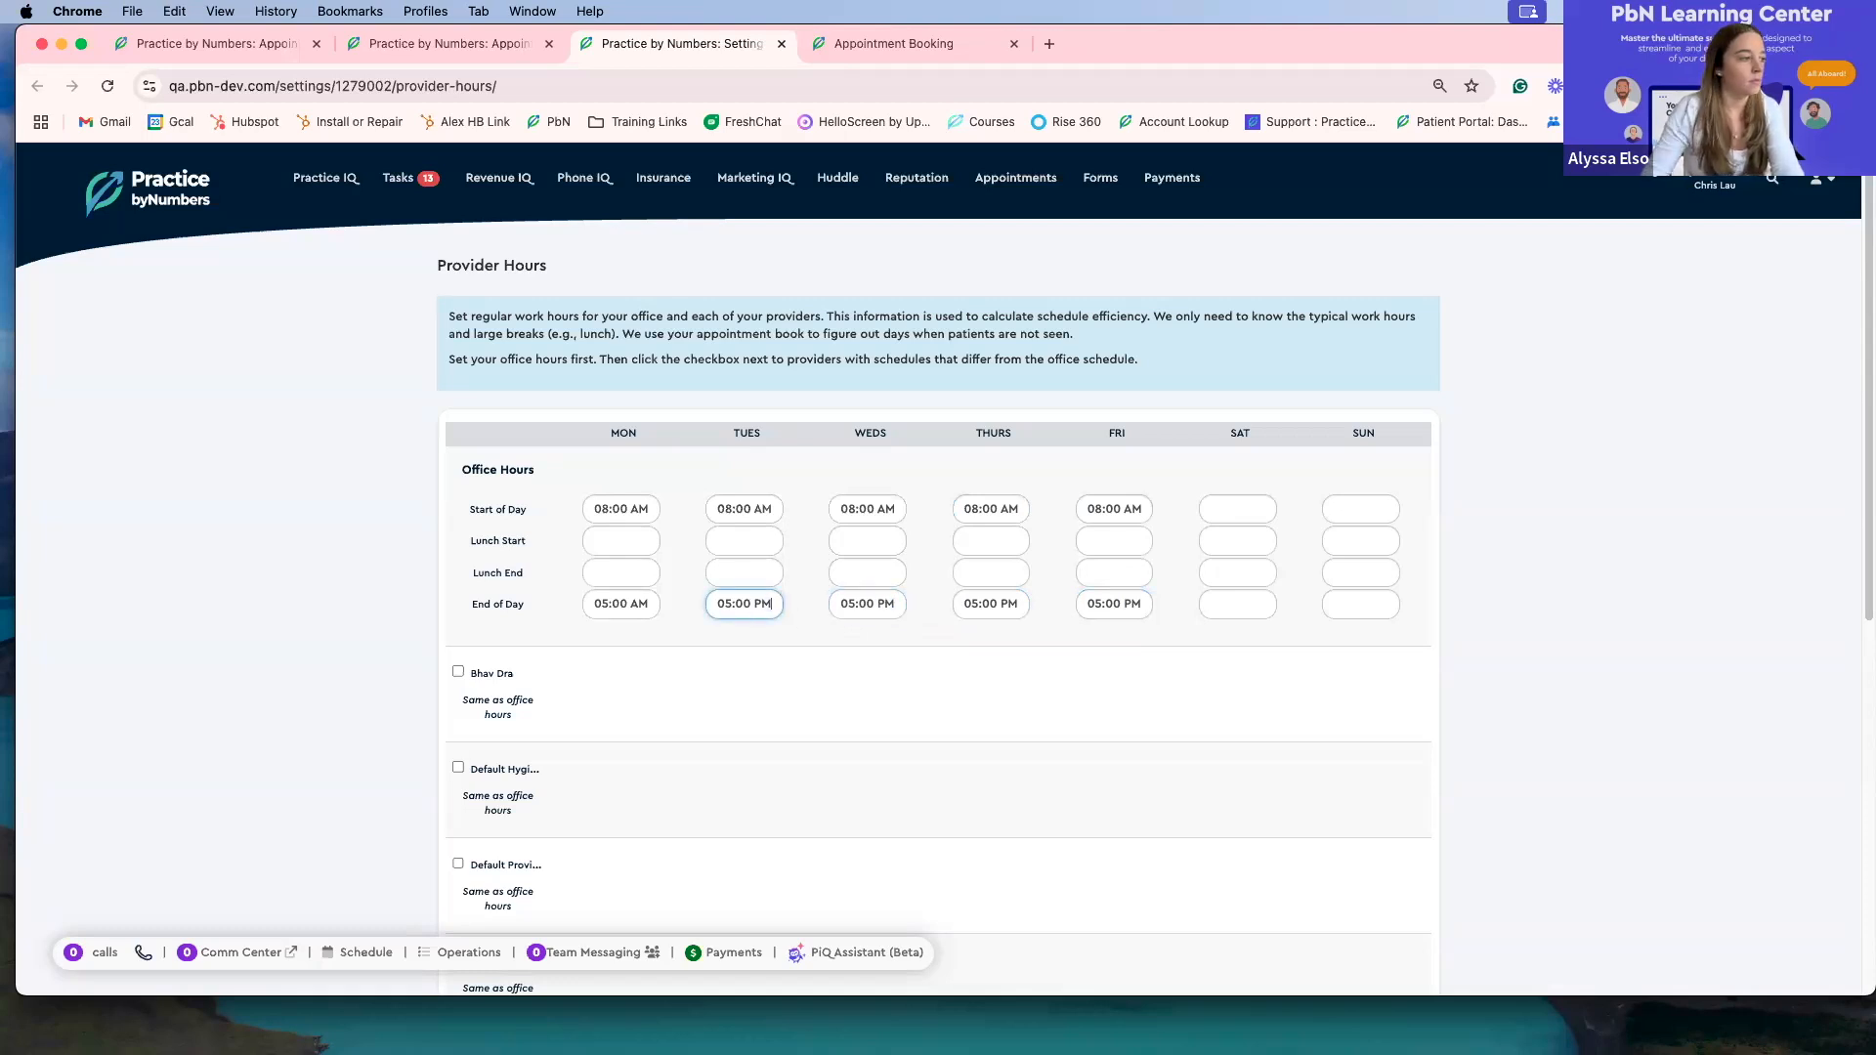
pyautogui.click(624, 606)
pyautogui.press('Right')
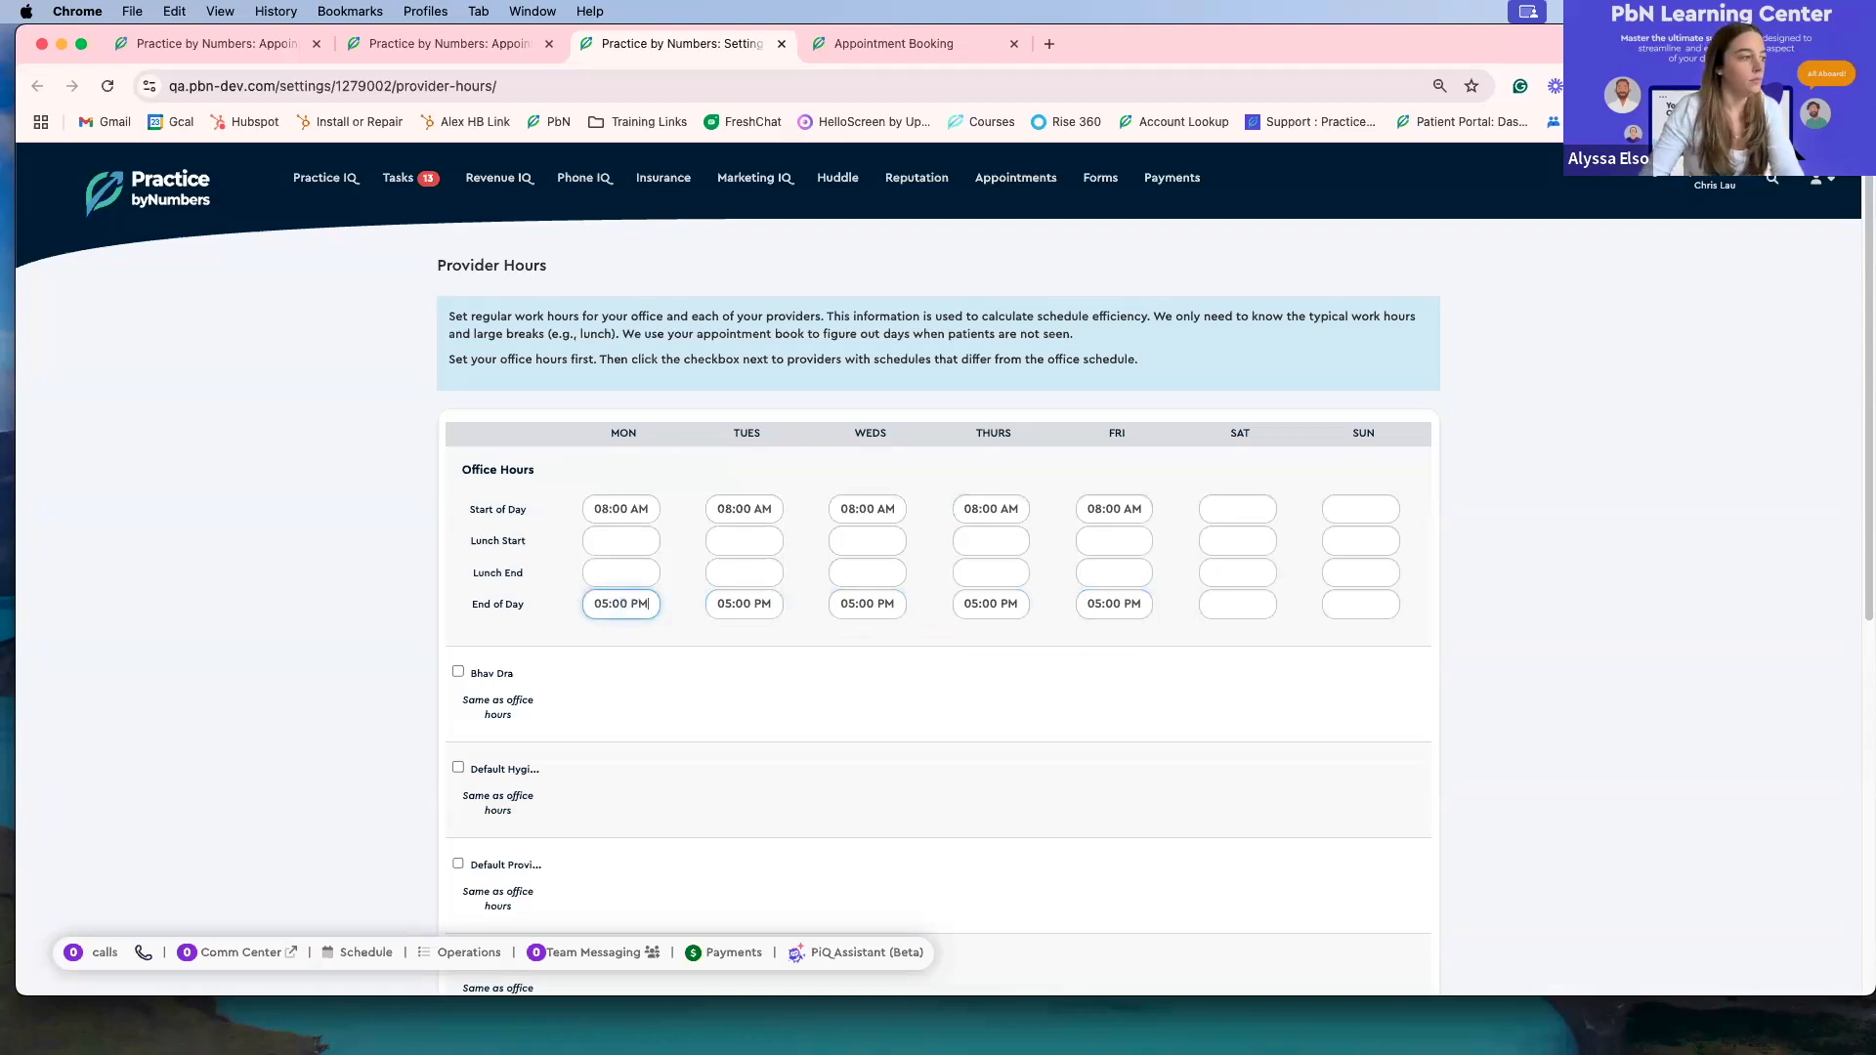
pyautogui.scroll(-10, 641, 495)
pyautogui.click(905, 793)
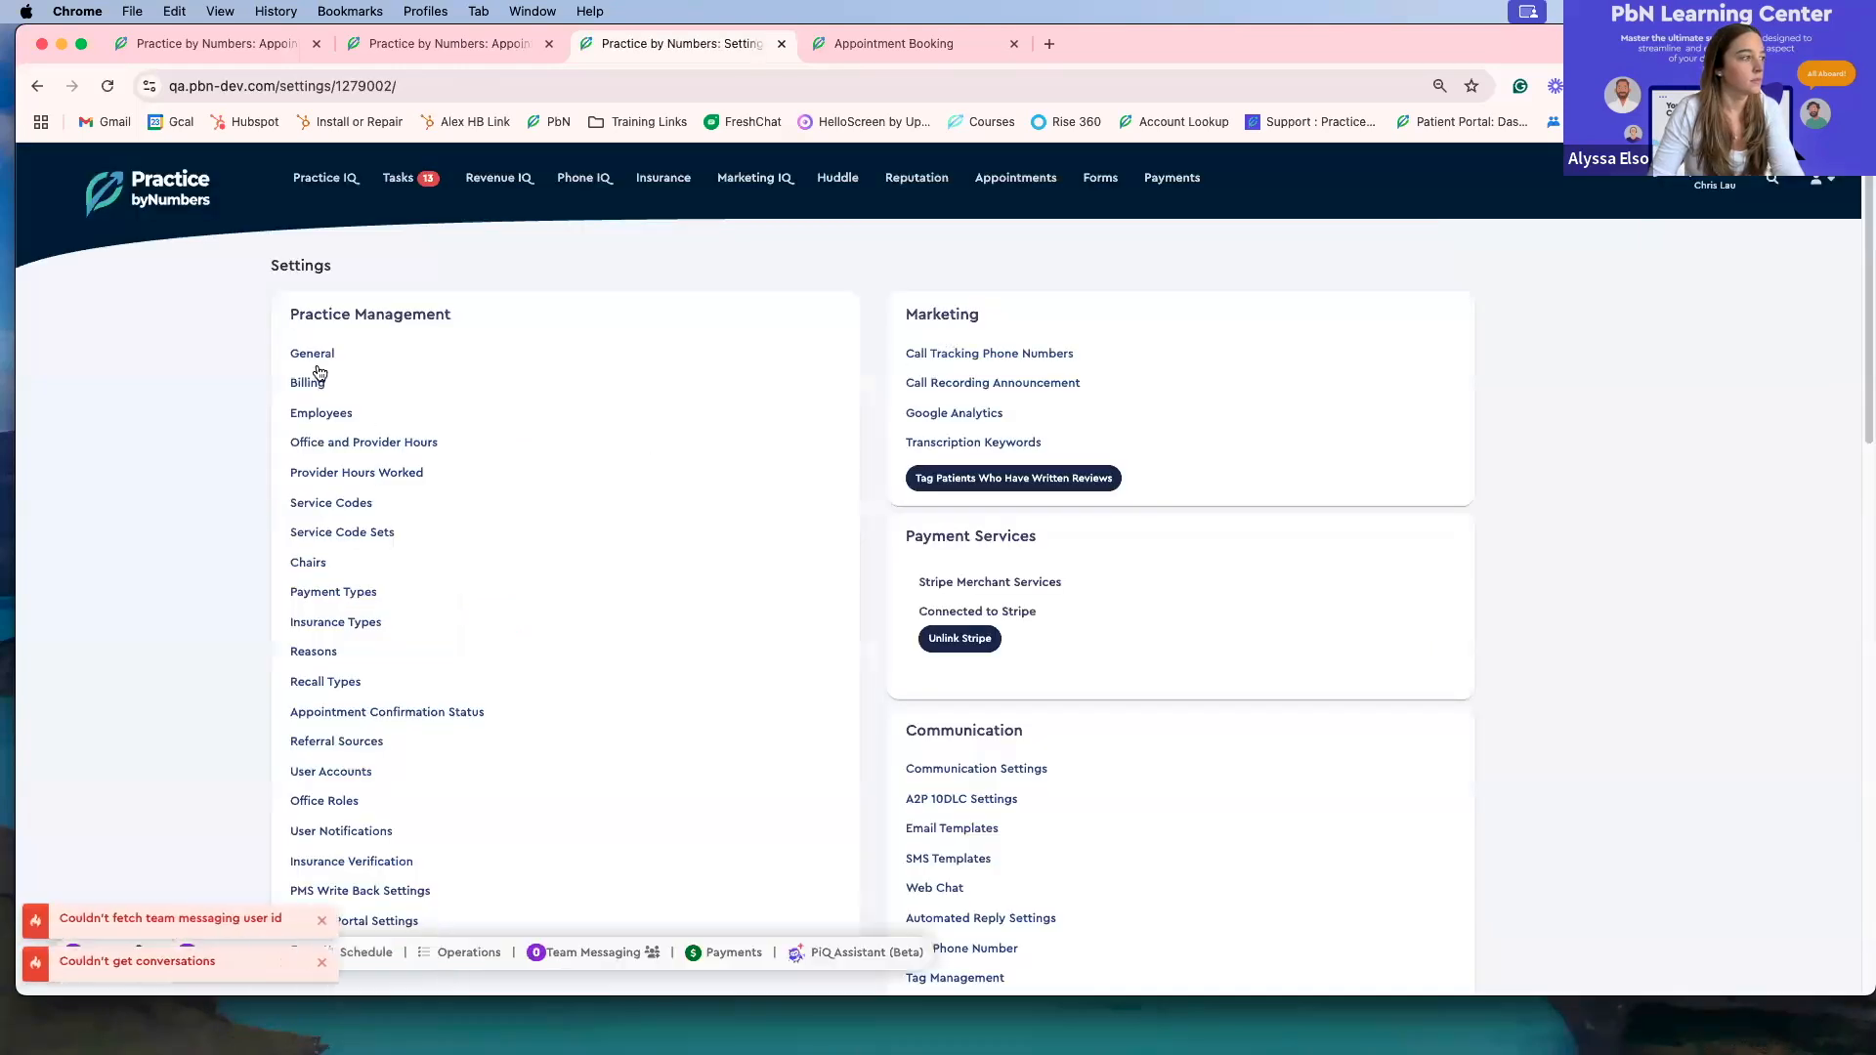
# Set a 01:00 PM lunch start for Monday through Friday in Provider Hours.
pyautogui.click(349, 444)
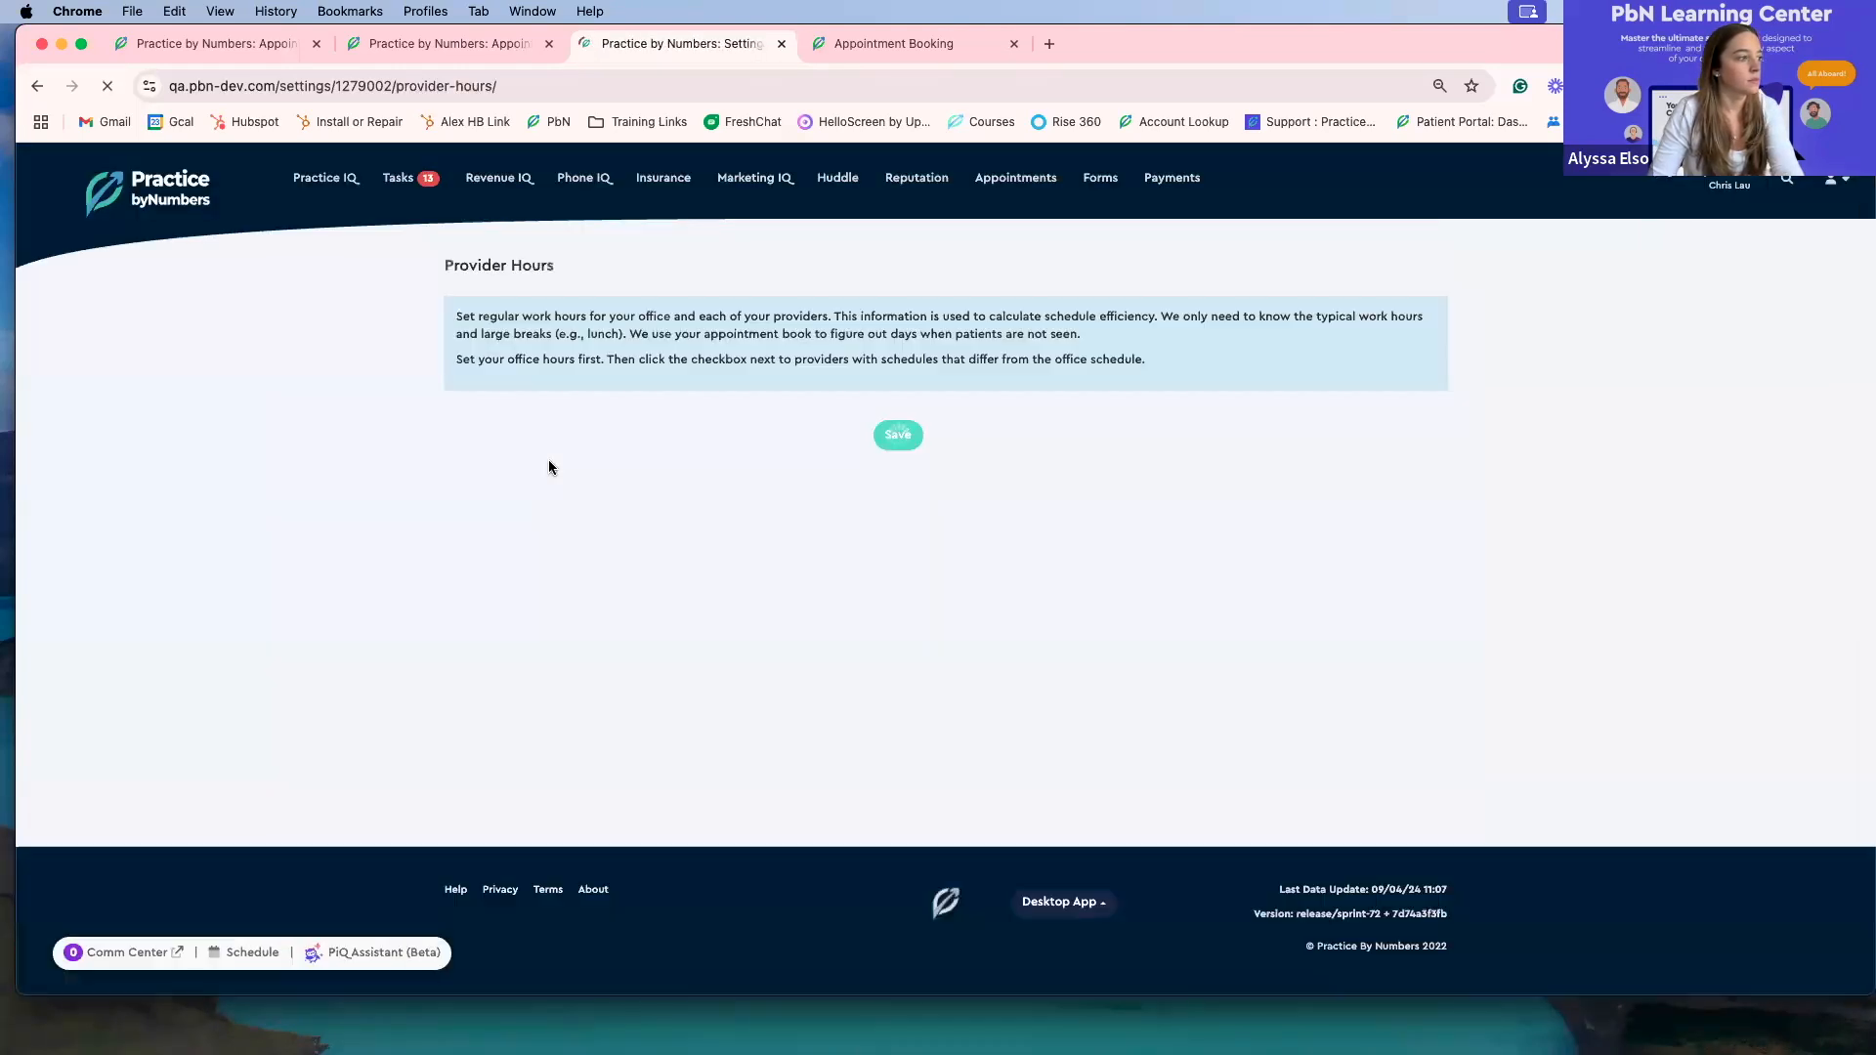
pyautogui.click(616, 541)
pyautogui.click(630, 576)
pyautogui.click(743, 540)
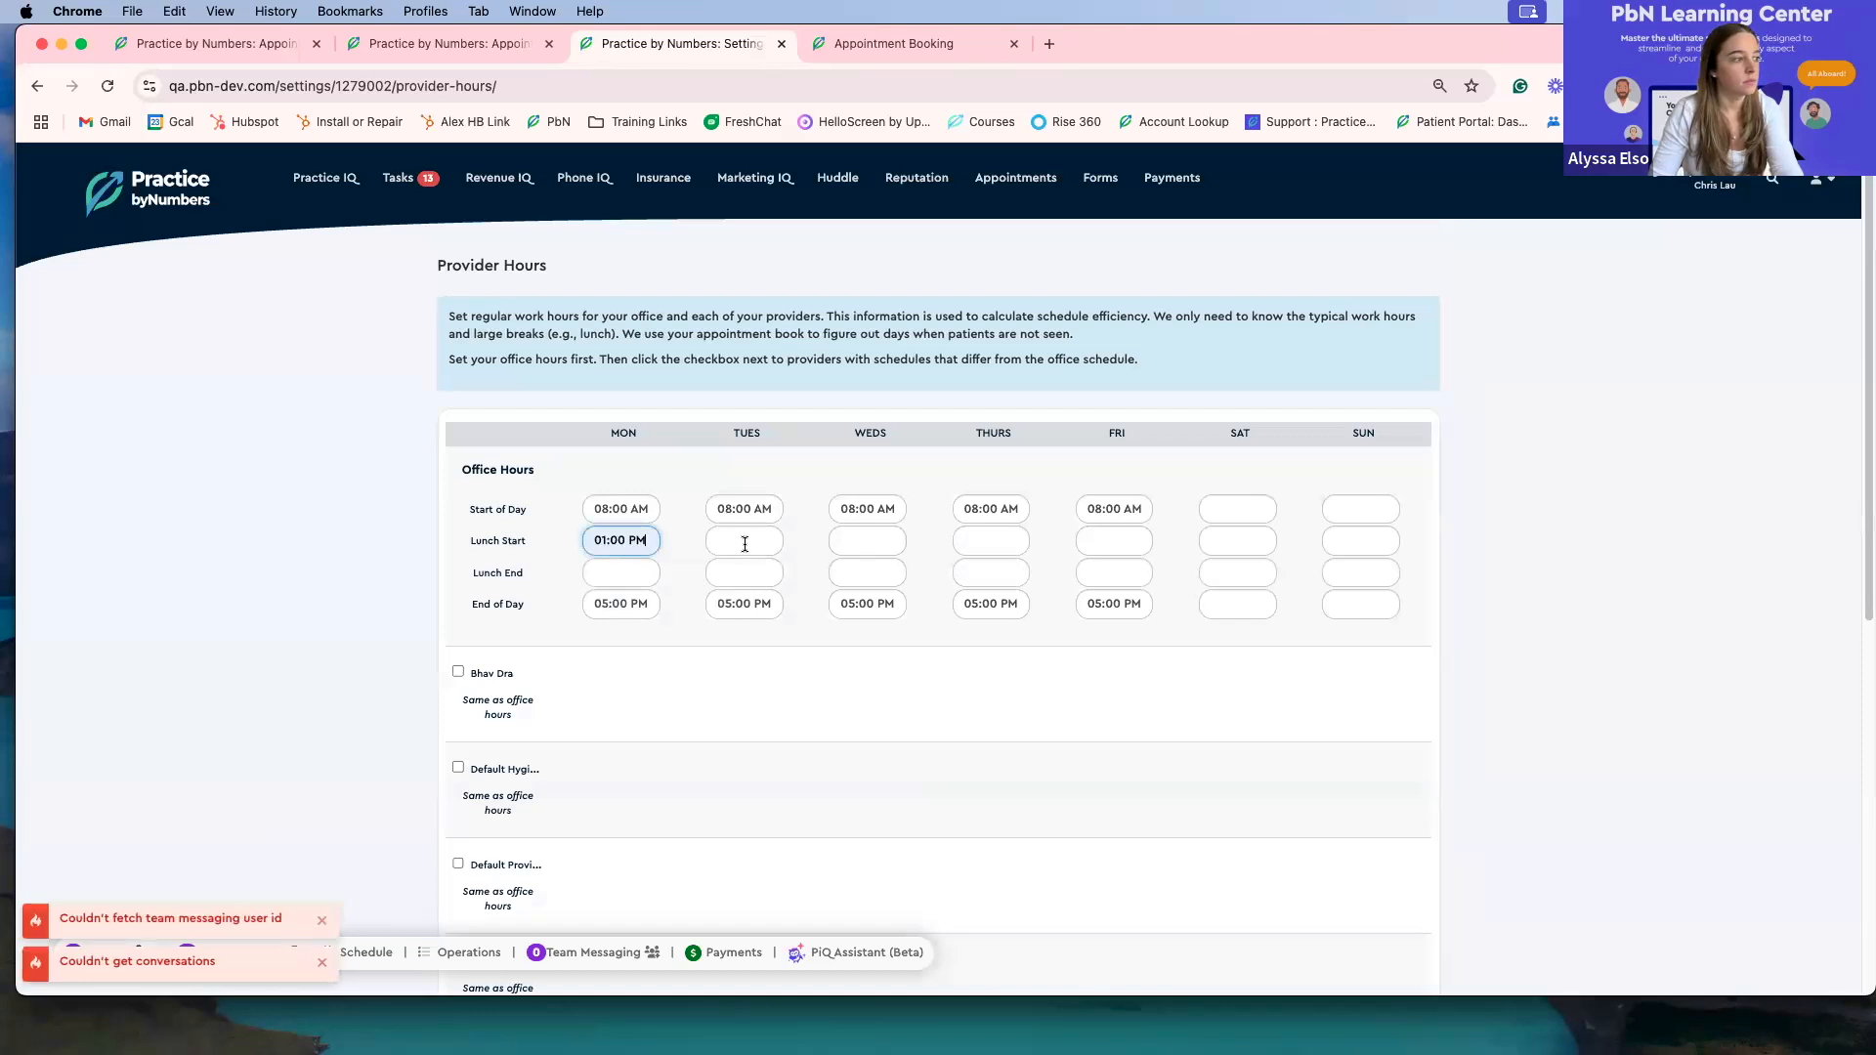
pyautogui.click(762, 584)
pyautogui.click(860, 540)
pyautogui.click(981, 544)
pyautogui.click(886, 539)
pyautogui.click(886, 586)
pyautogui.click(967, 537)
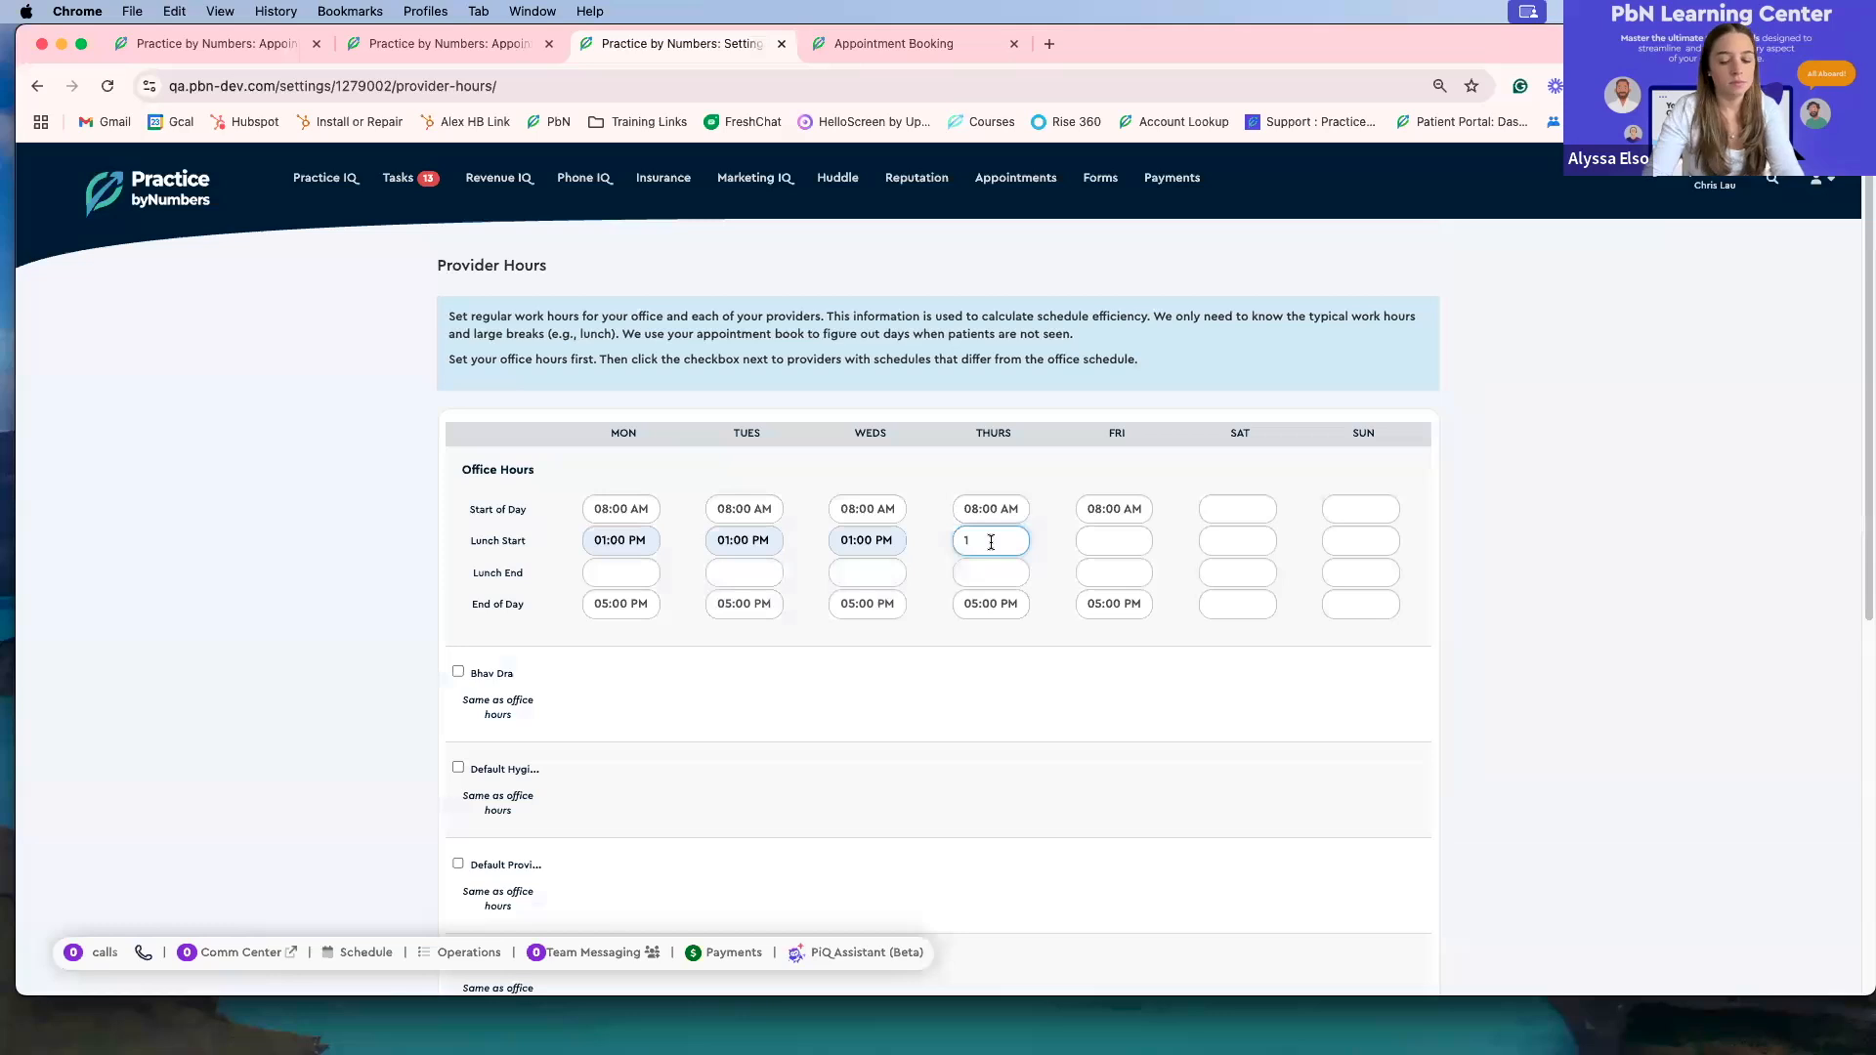
pyautogui.write('1')
pyautogui.press('Tab')
pyautogui.click(1115, 537)
pyautogui.click(1121, 579)
# Set the lunch end to 02:00 PM for every weekday, Friday back to Monday.
pyautogui.click(1120, 578)
pyautogui.click(1119, 623)
pyautogui.click(987, 574)
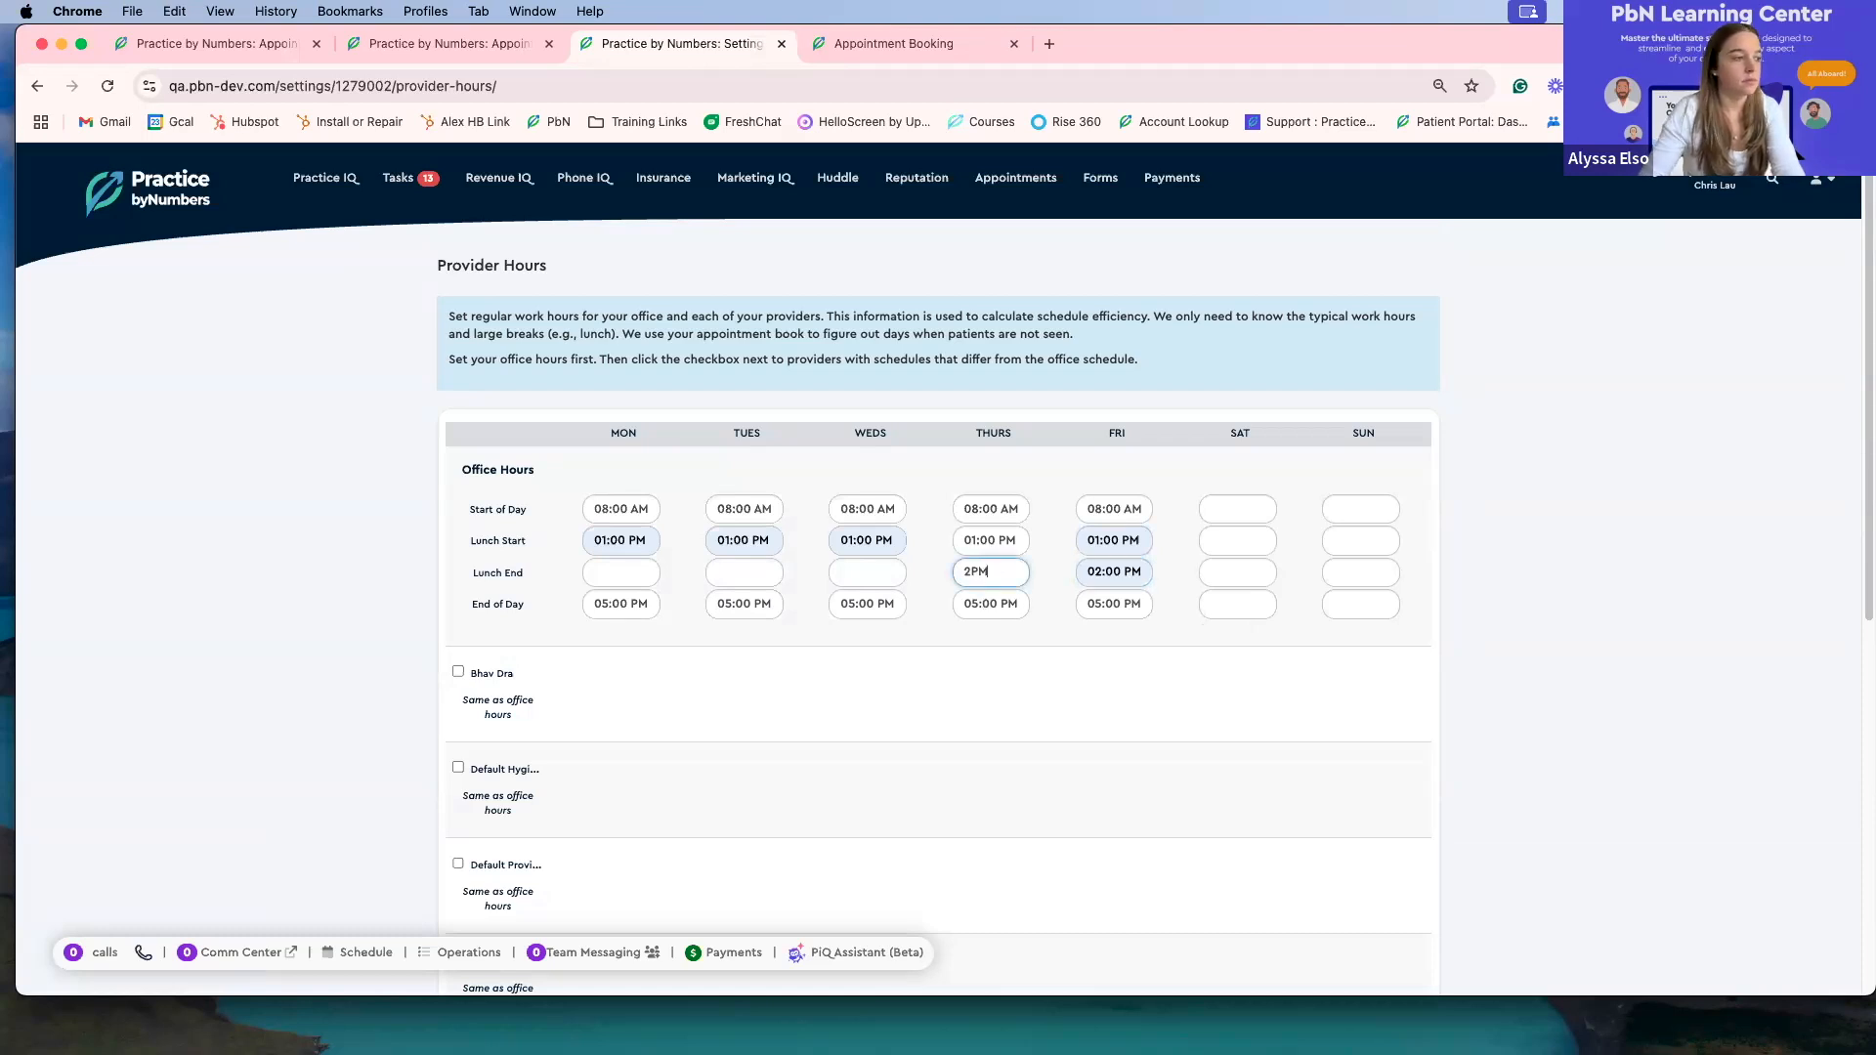
pyautogui.click(887, 568)
pyautogui.write('2P')
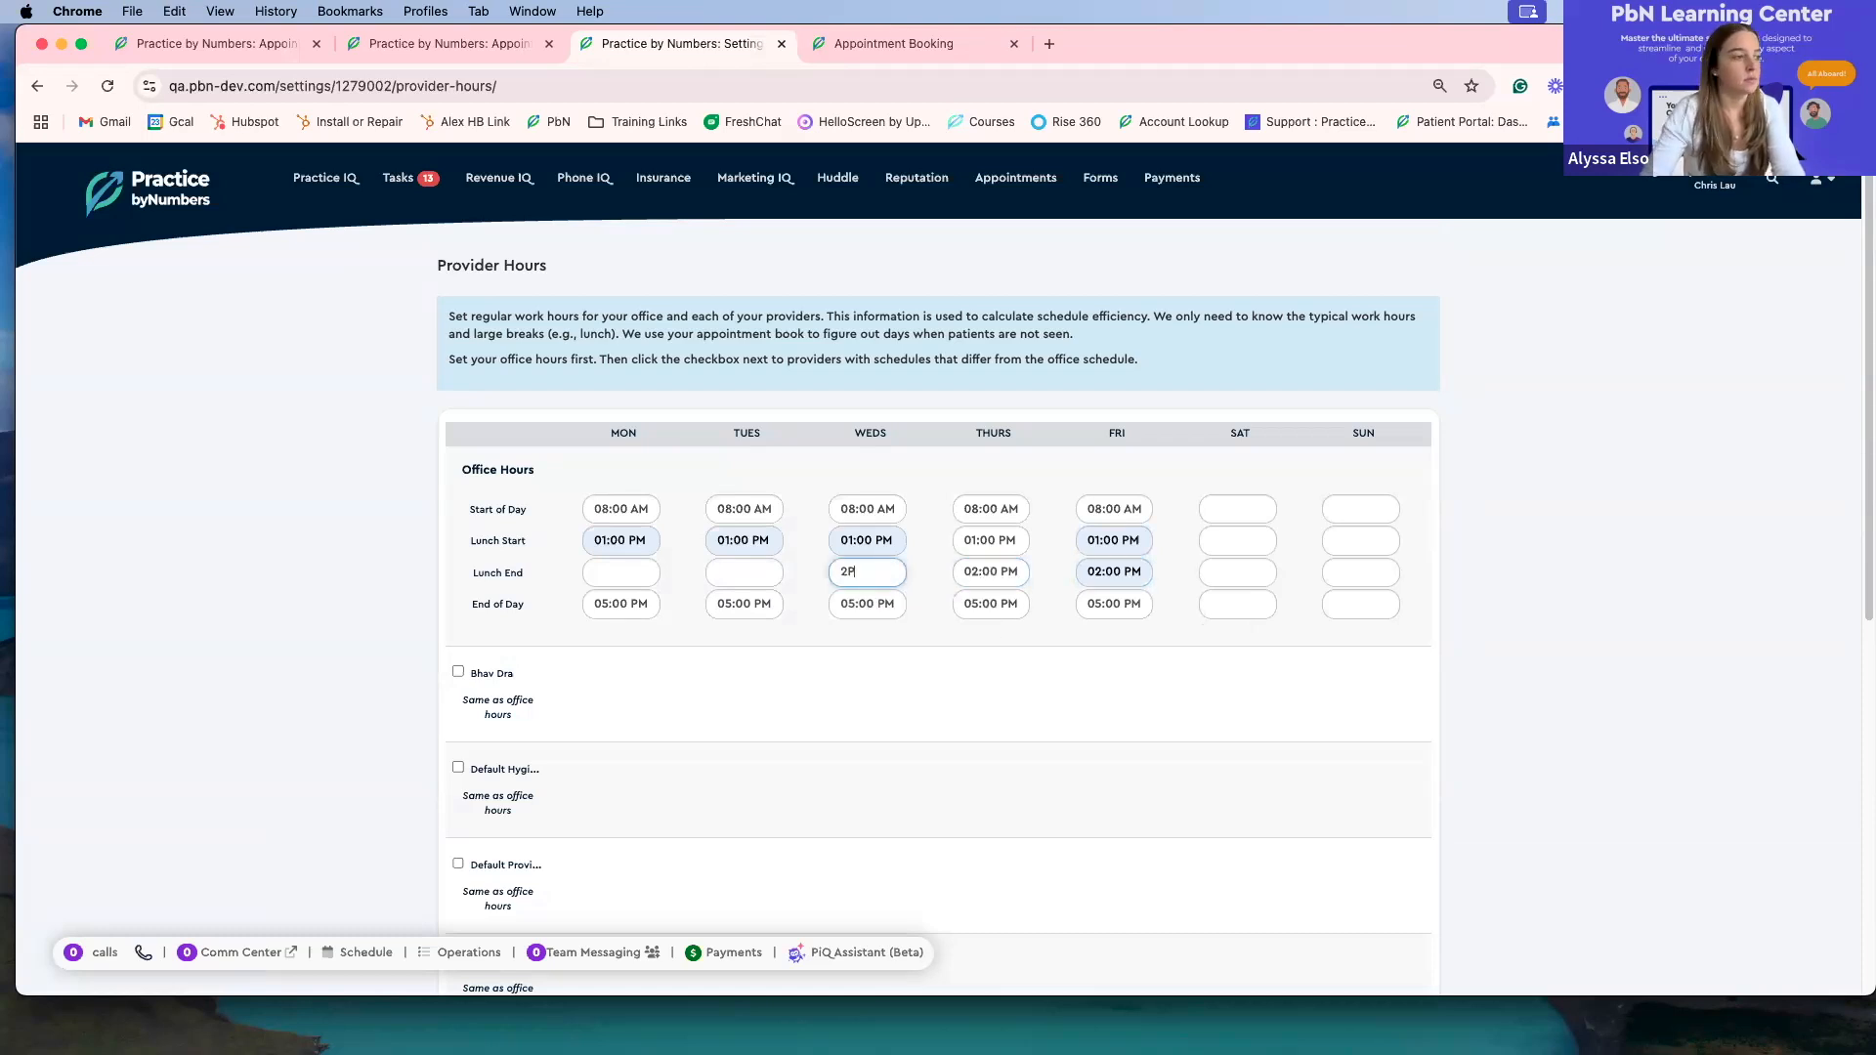
pyautogui.write('M')
pyautogui.click(762, 574)
pyautogui.write('2')
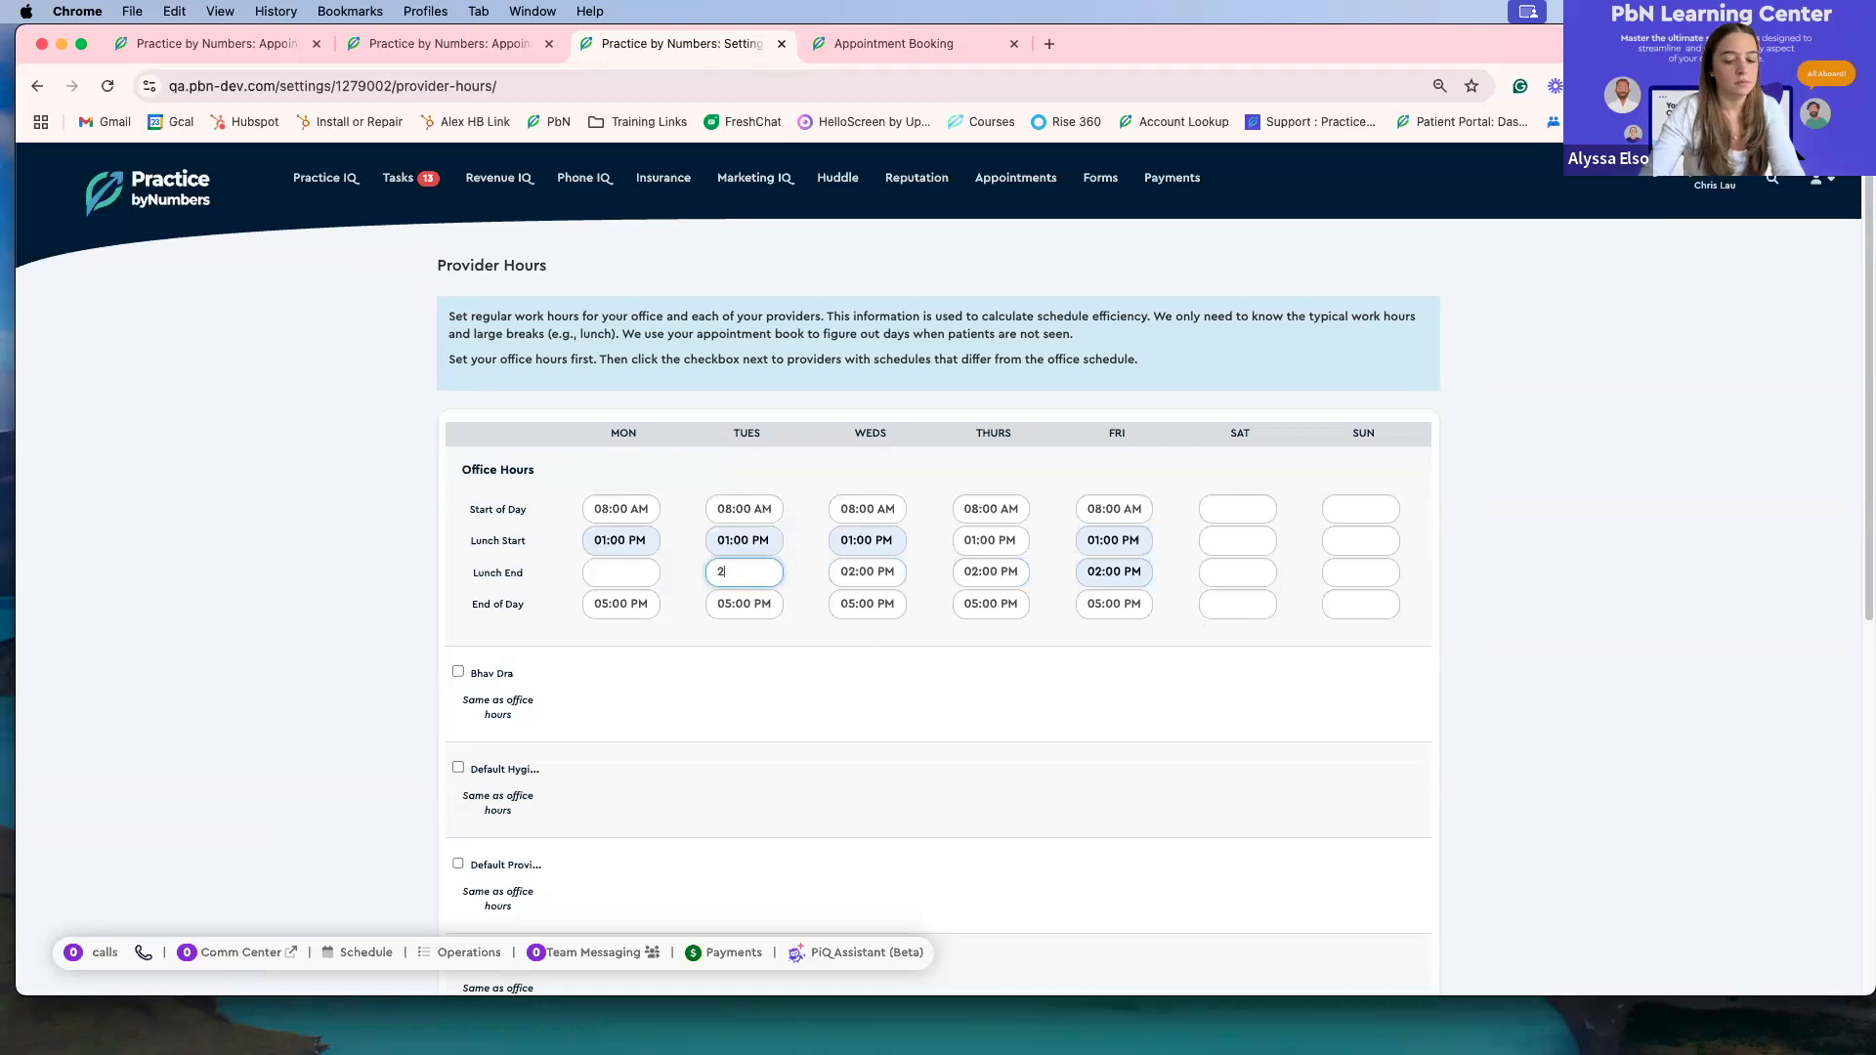
pyautogui.click(640, 570)
pyautogui.write('2:00 PM')
pyautogui.click(636, 714)
pyautogui.scroll(-5, 645, 705)
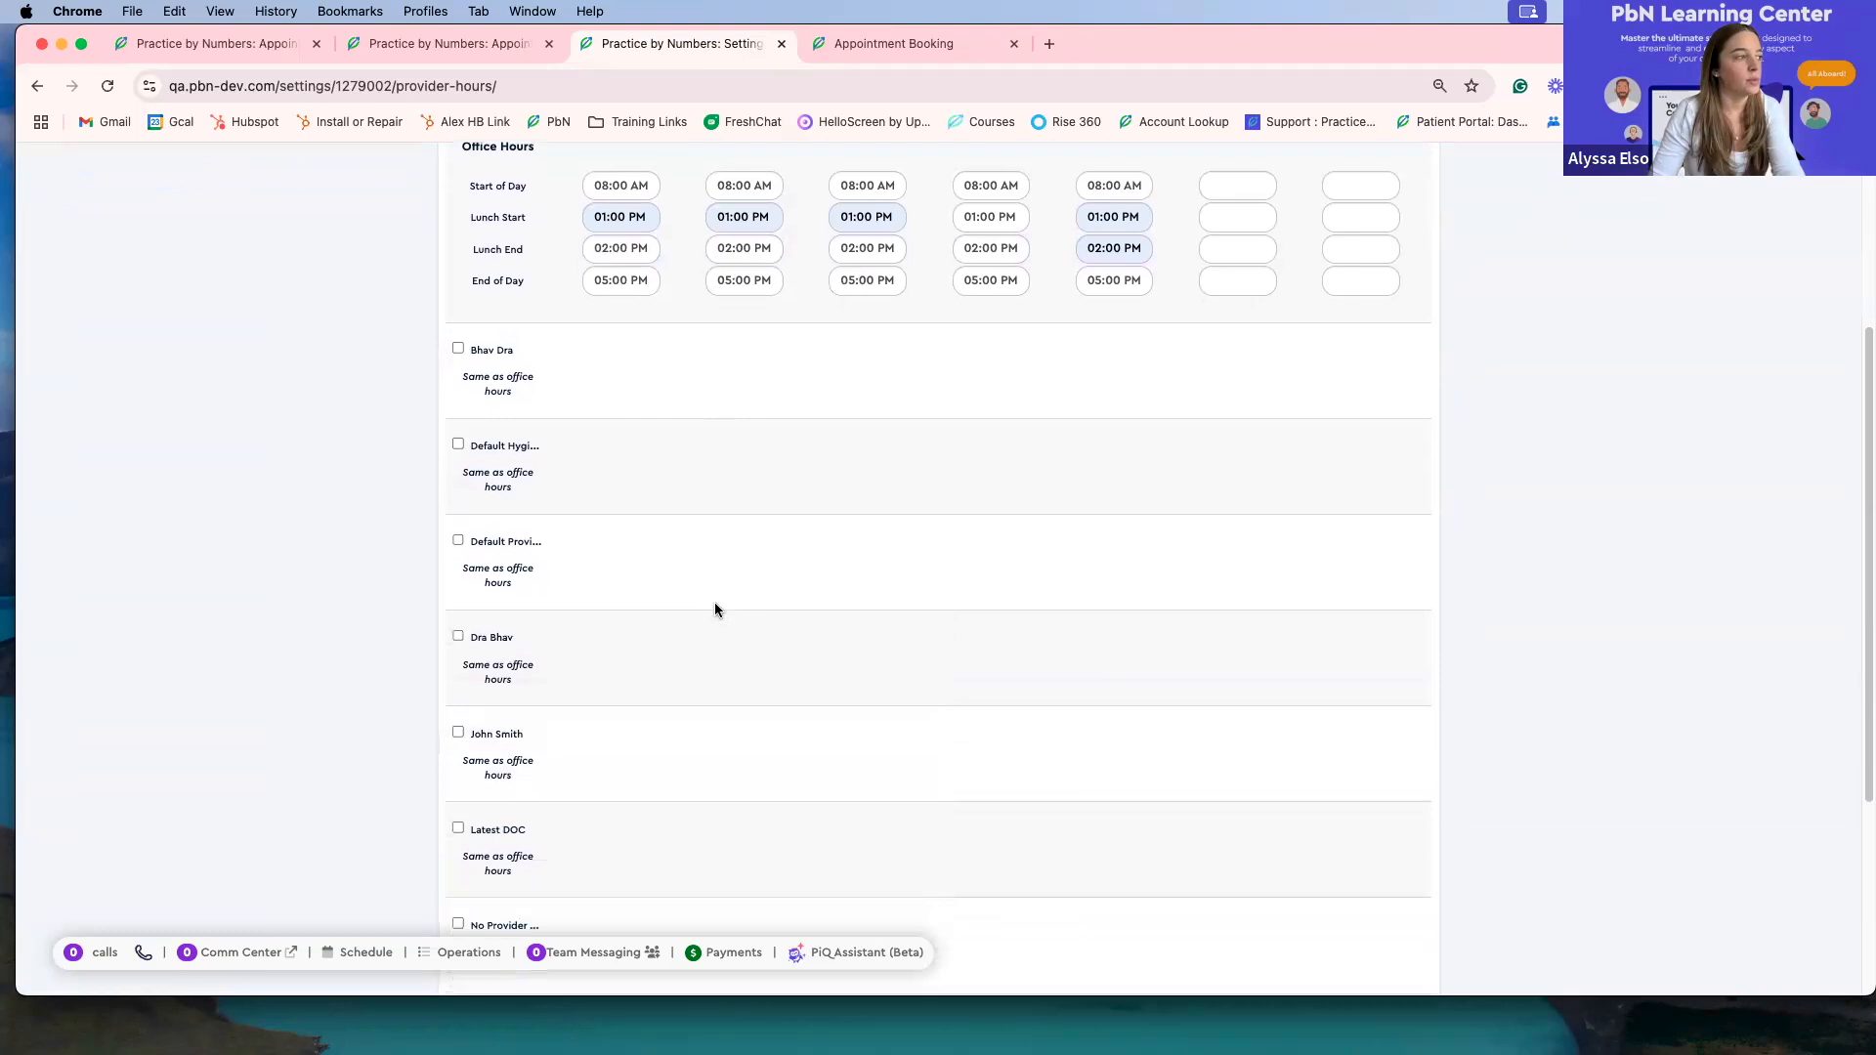
# Give Test Dentist custom hours and clear all of Monday's time fields.
pyautogui.scroll(2, 712, 606)
pyautogui.scroll(-3, 712, 606)
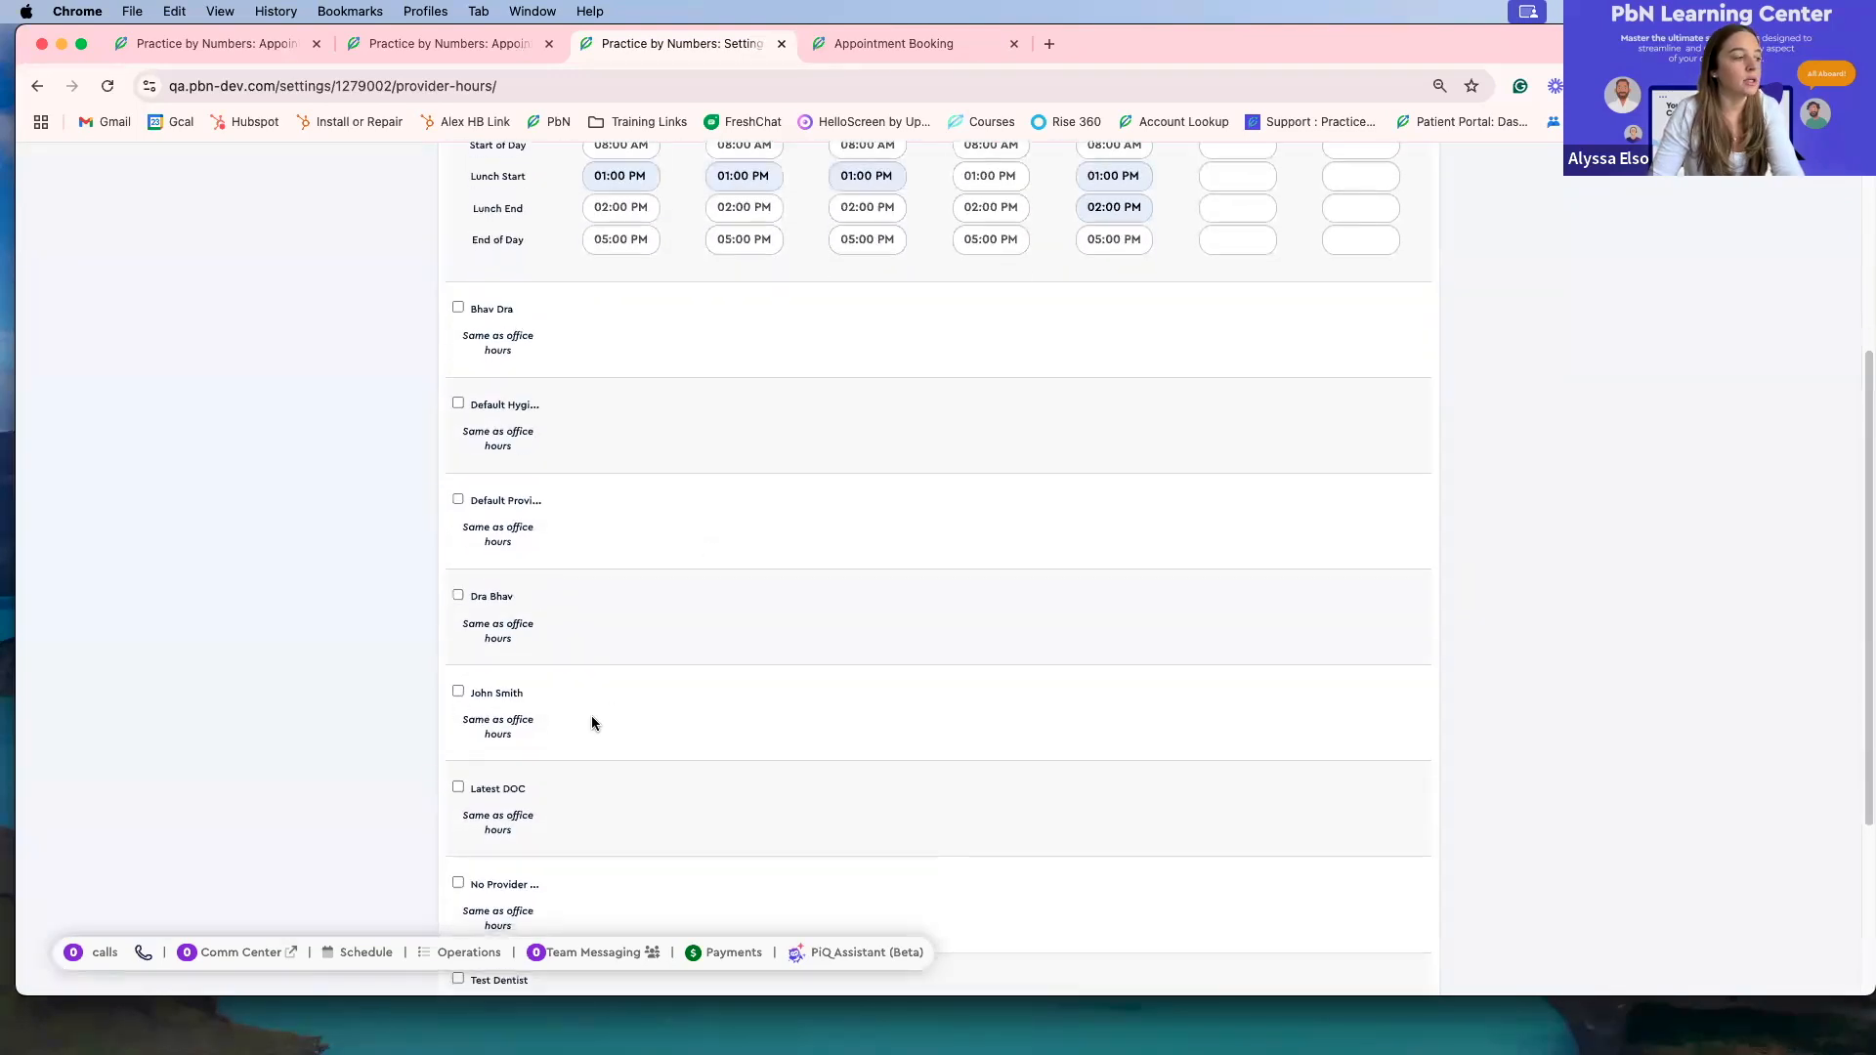
pyautogui.scroll(-3, 461, 782)
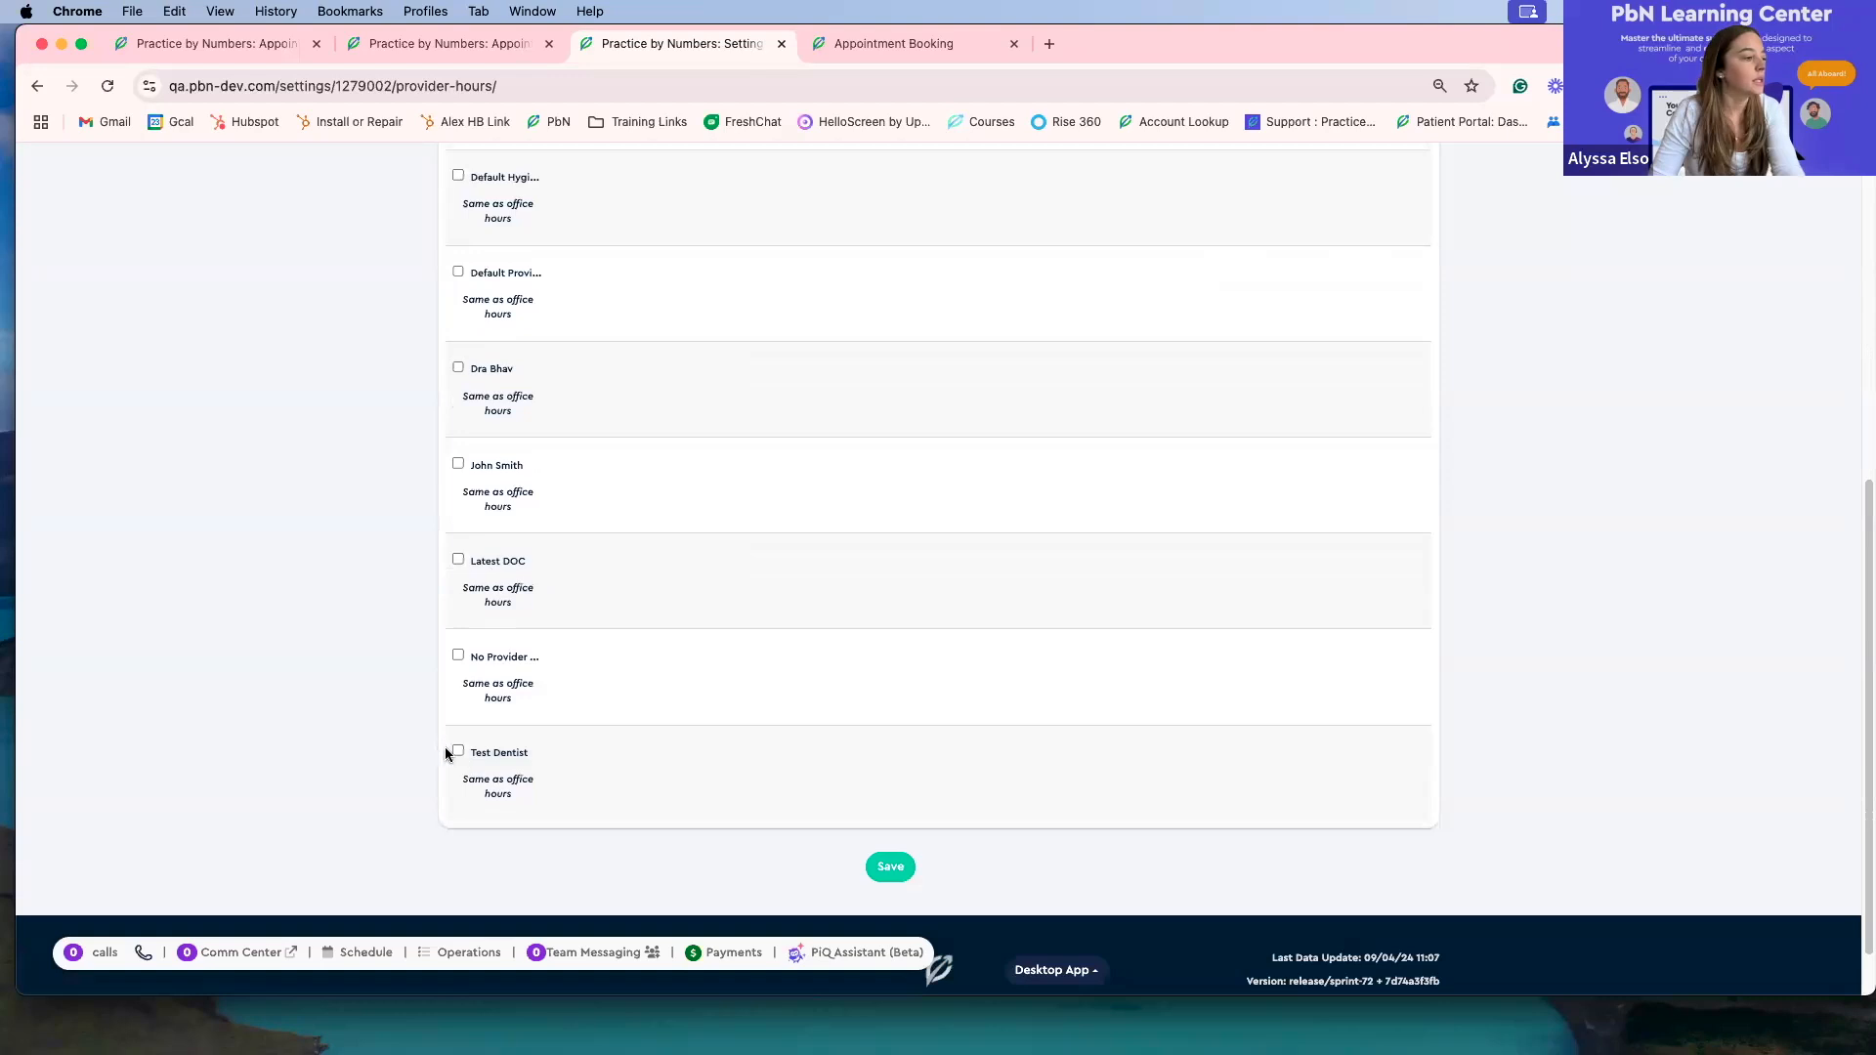
pyautogui.click(457, 751)
pyautogui.scroll(-2, 628, 790)
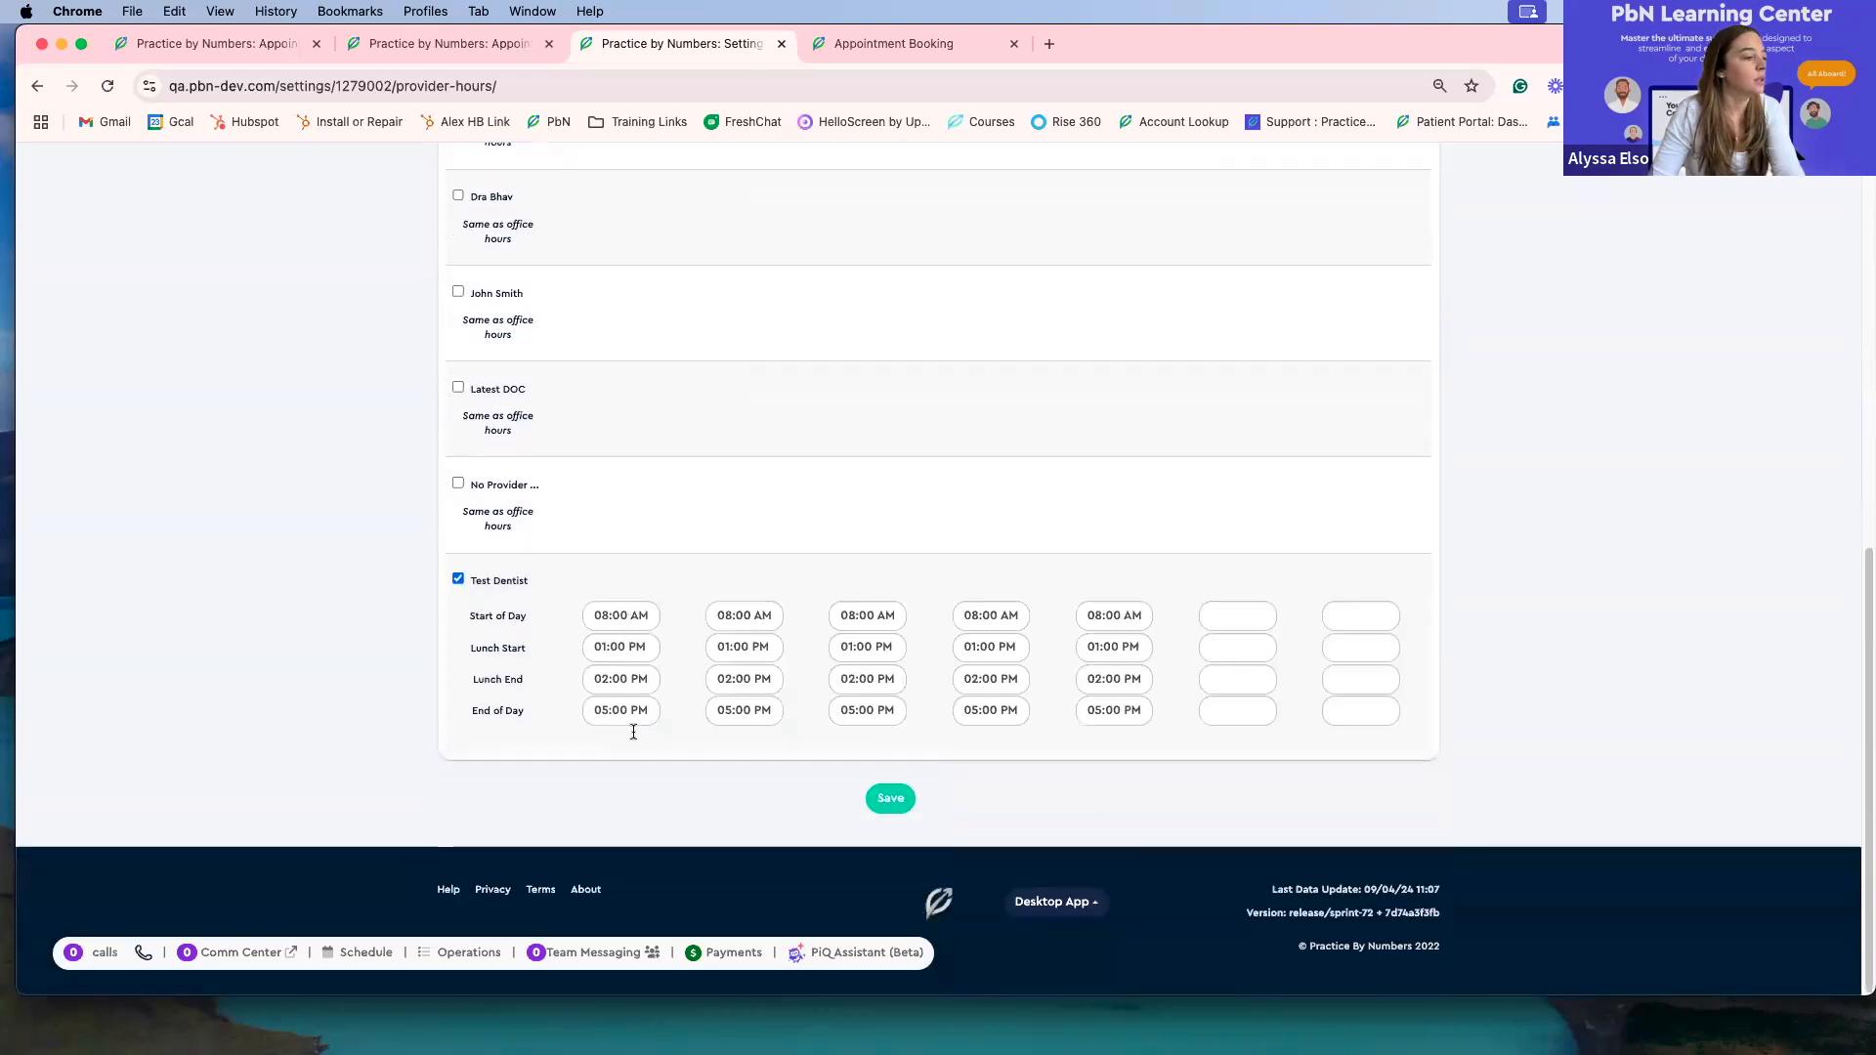
pyautogui.click(641, 616)
pyautogui.press('BackSpace')
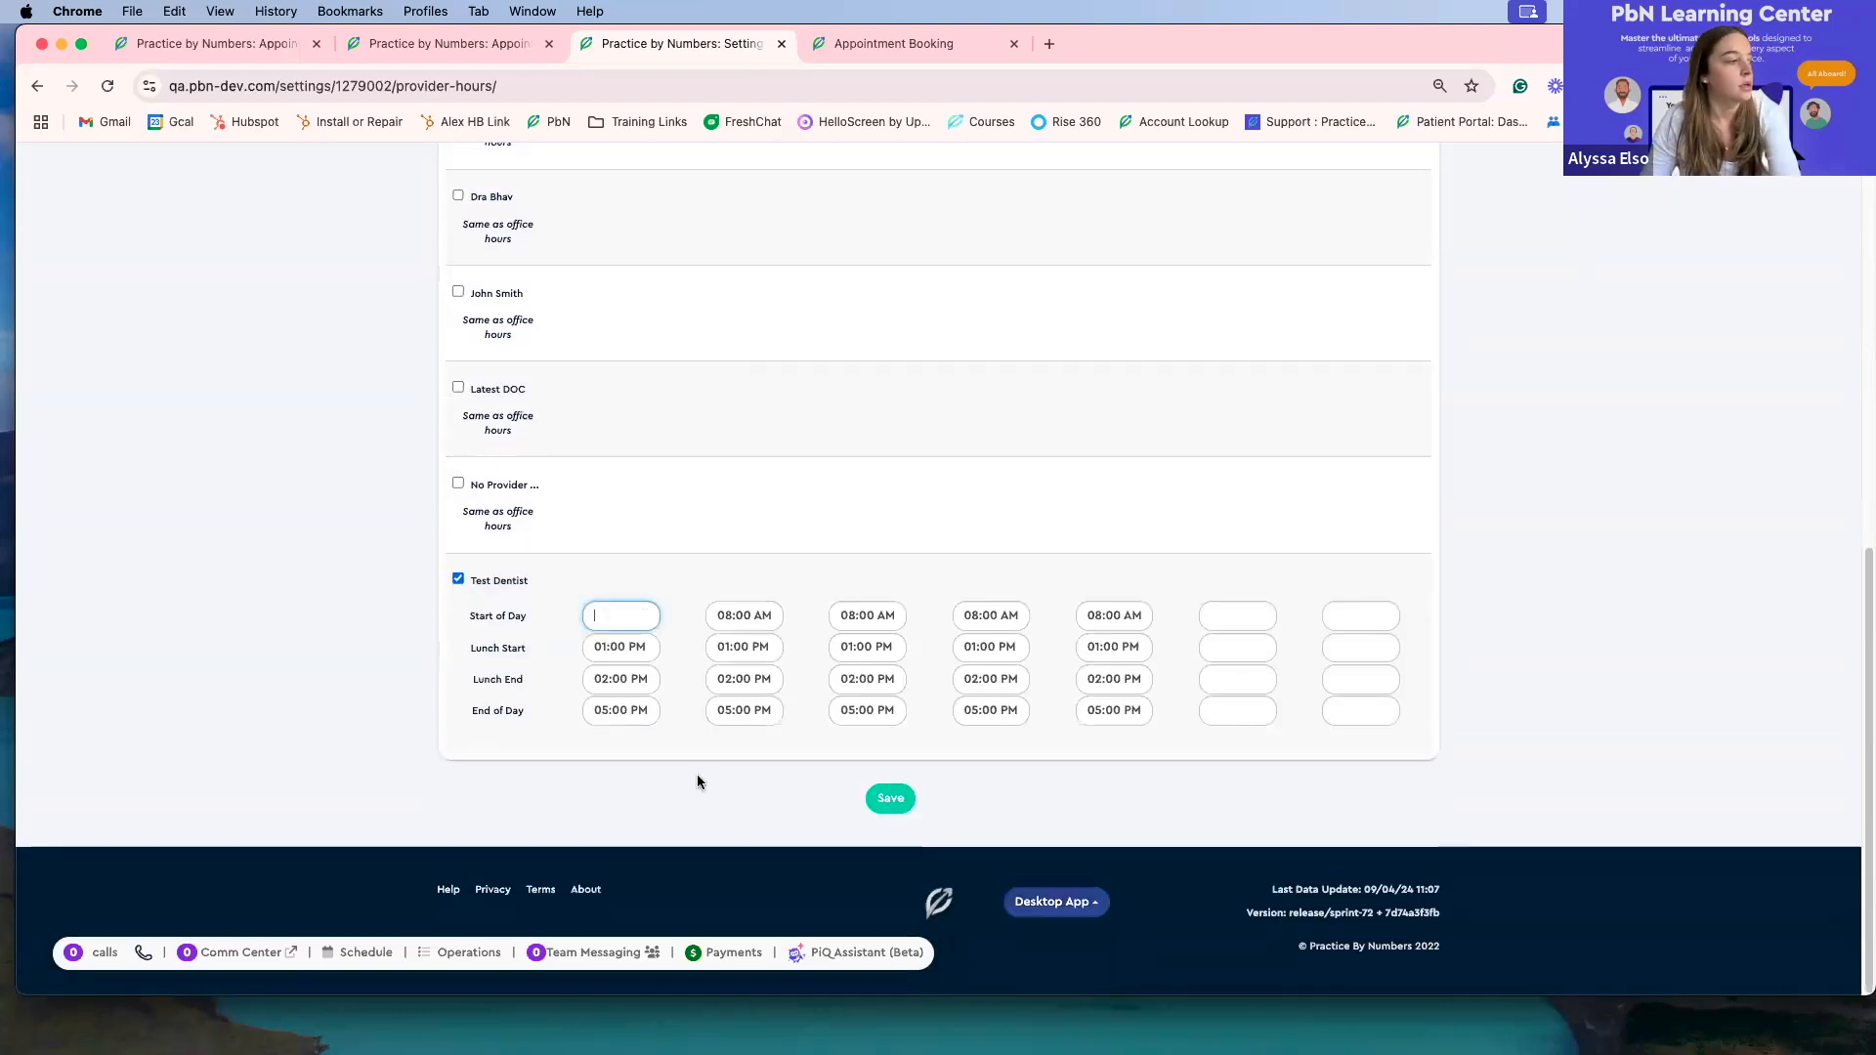
pyautogui.click(622, 651)
pyautogui.press('BackSpace')
pyautogui.click(620, 710)
pyautogui.press('BackSpace')
pyautogui.click(635, 676)
pyautogui.press('BackSpace')
# Clear Wednesday's and Friday's time fields and save Test Dentist's Tuesday/Thursday schedule.
pyautogui.click(883, 615)
pyautogui.press('BackSpace')
pyautogui.click(889, 649)
pyautogui.press('BackSpace')
pyautogui.click(880, 677)
pyautogui.press('BackSpace')
pyautogui.click(879, 708)
pyautogui.press('BackSpace')
pyautogui.click(1118, 615)
pyautogui.press('BackSpace')
pyautogui.click(1117, 648)
pyautogui.press('BackSpace')
pyautogui.click(1118, 677)
pyautogui.press('BackSpace')
pyautogui.click(1120, 710)
pyautogui.press('BackSpace')
pyautogui.click(892, 800)
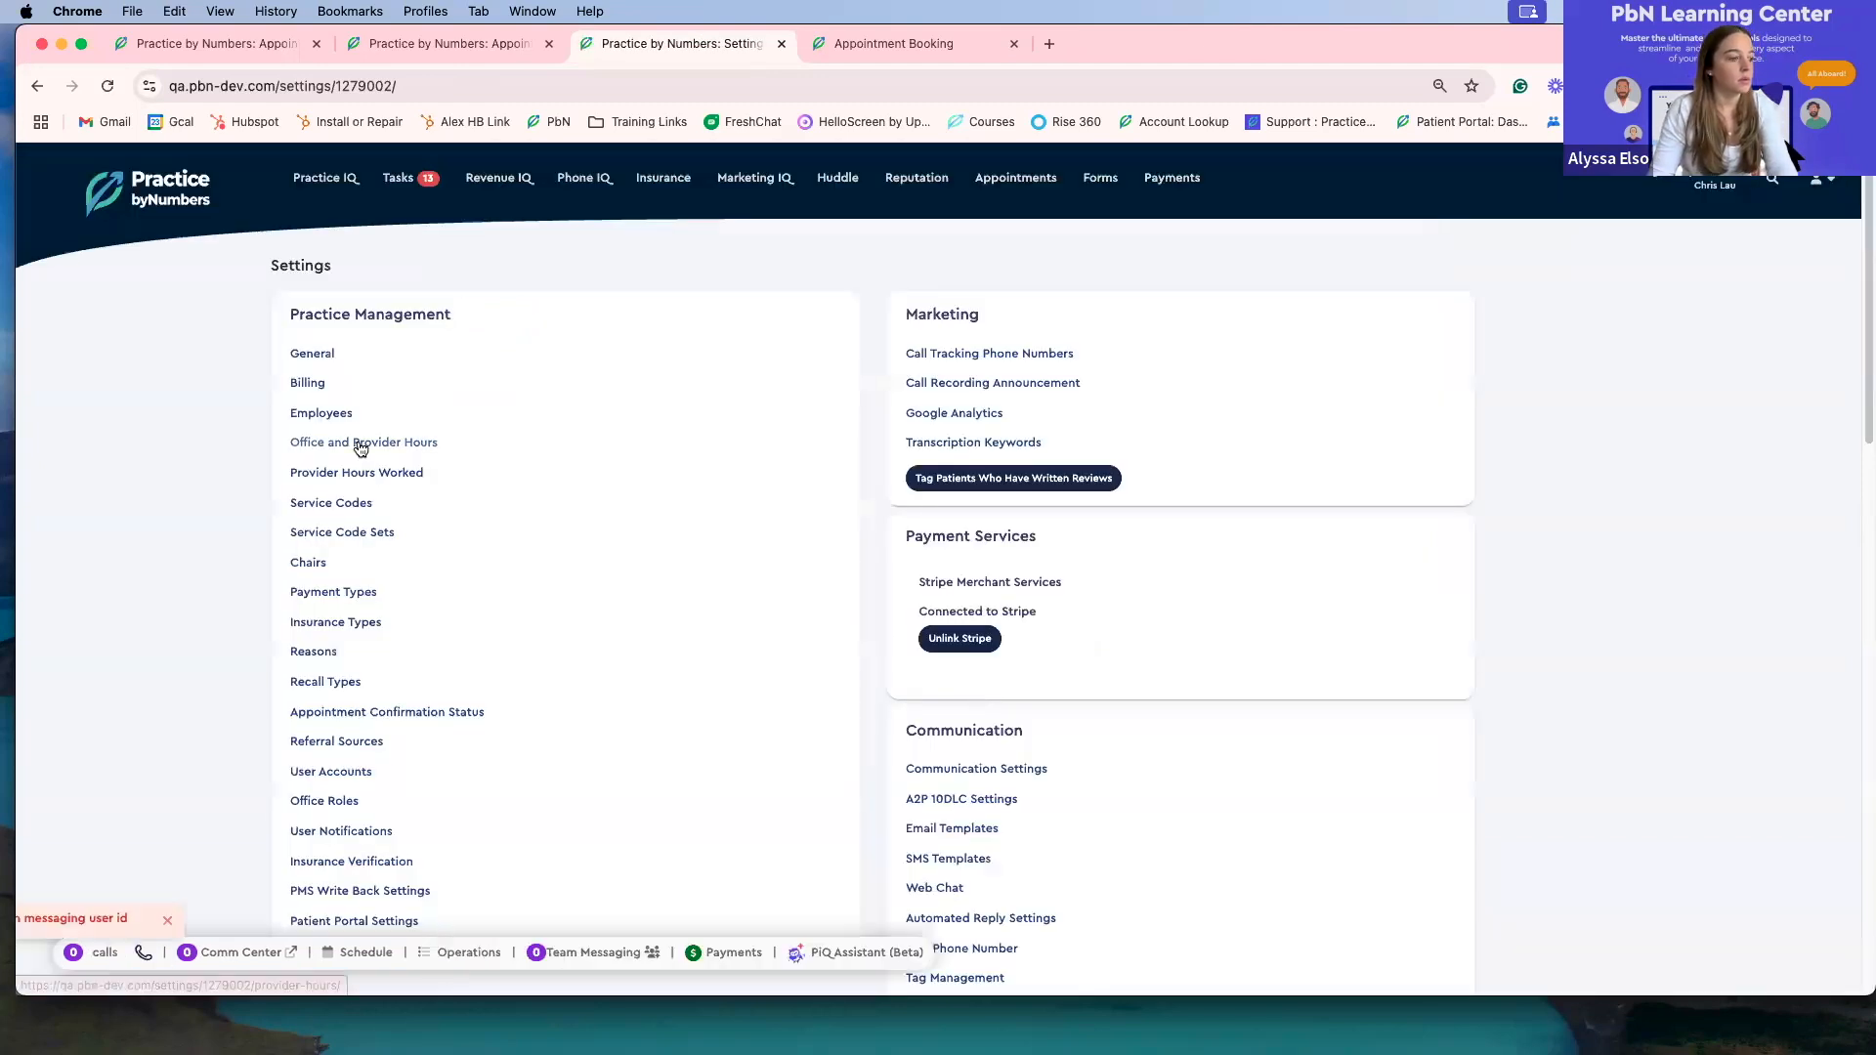
# In online booking settings, delete Default Hygienist, Default Provider and the third existing doctor.
pyautogui.click(362, 443)
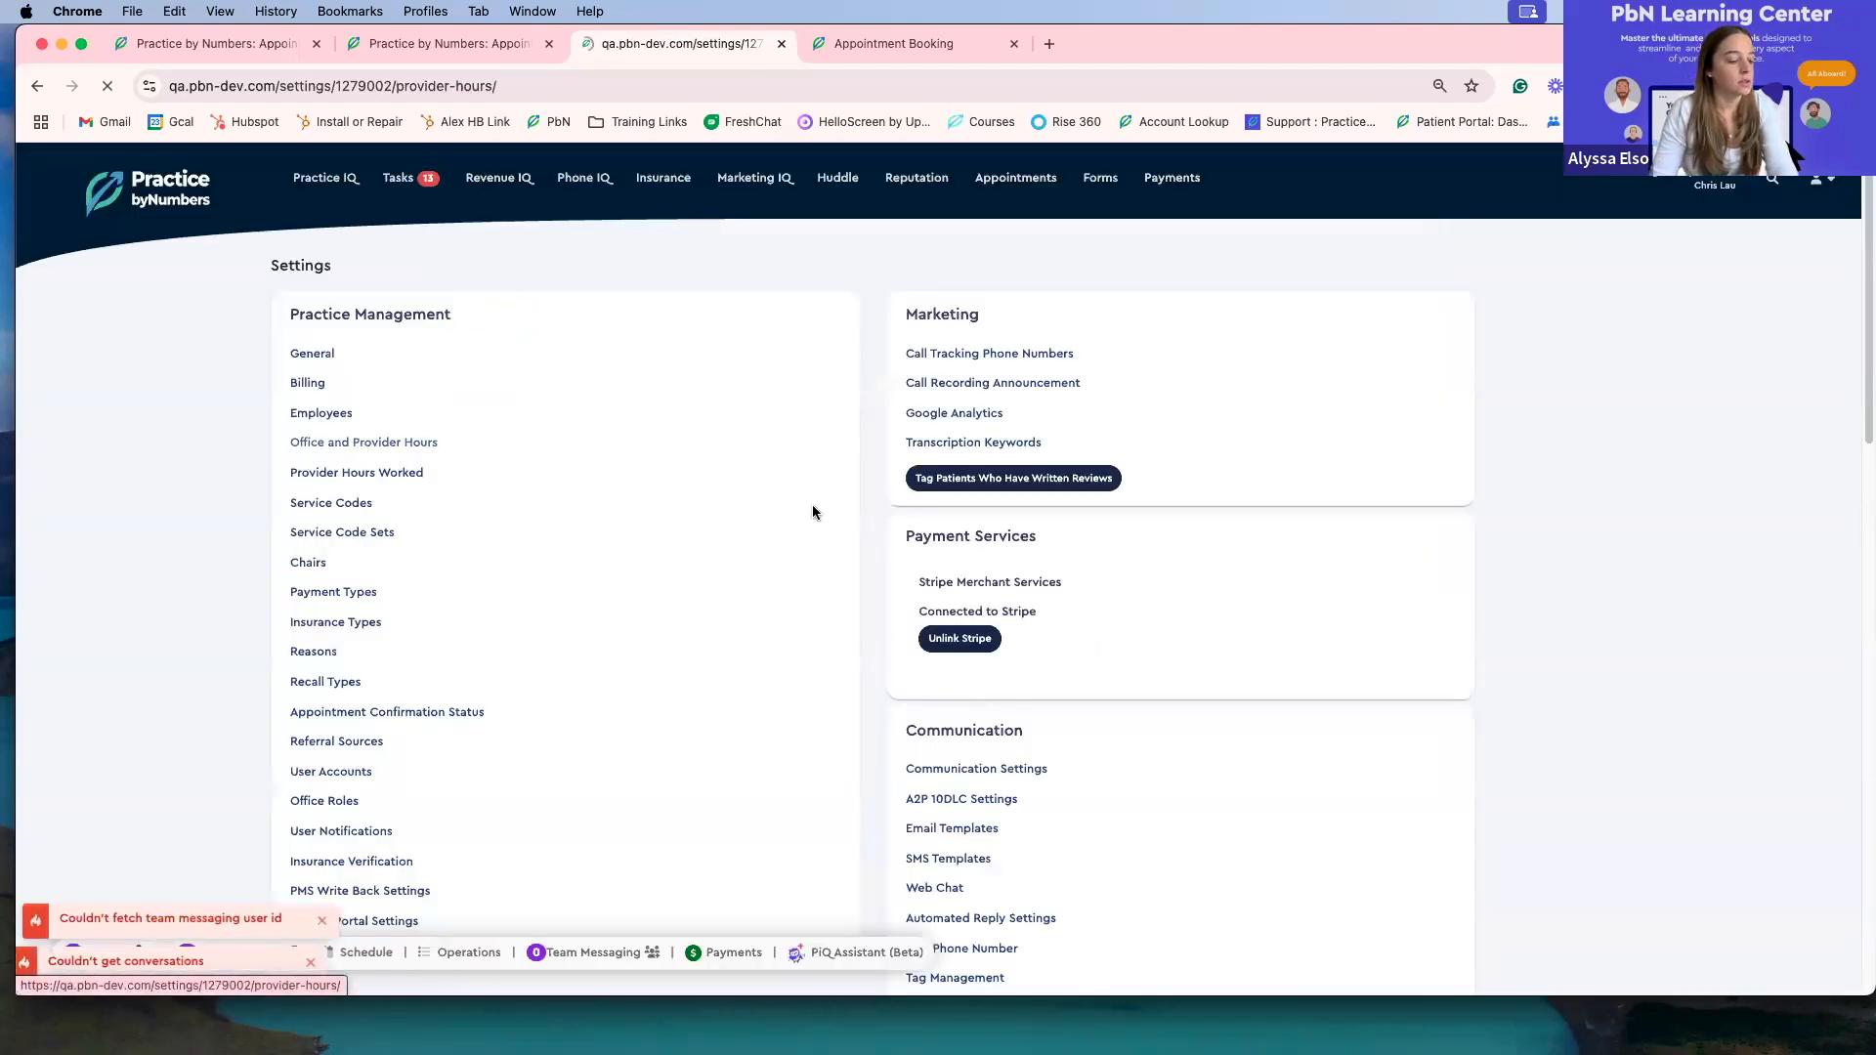
pyautogui.scroll(-10, 1139, 579)
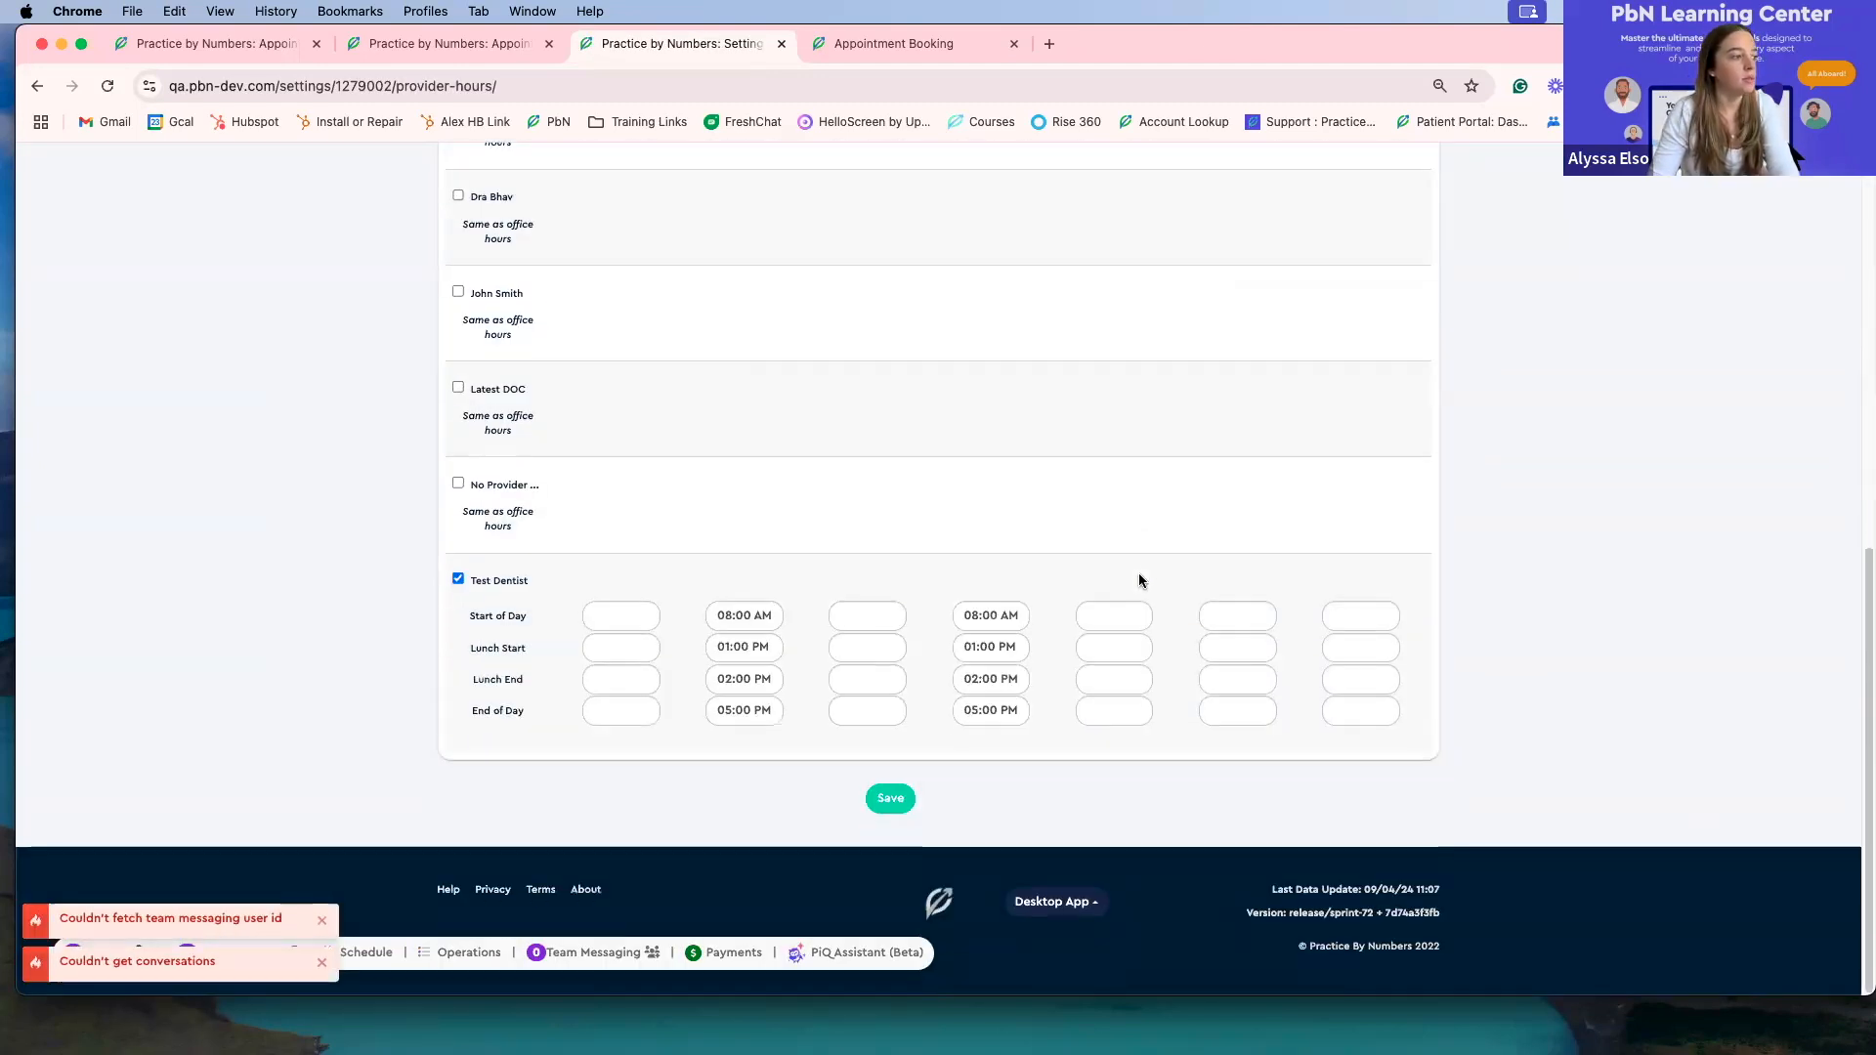
pyautogui.scroll(10, 1140, 580)
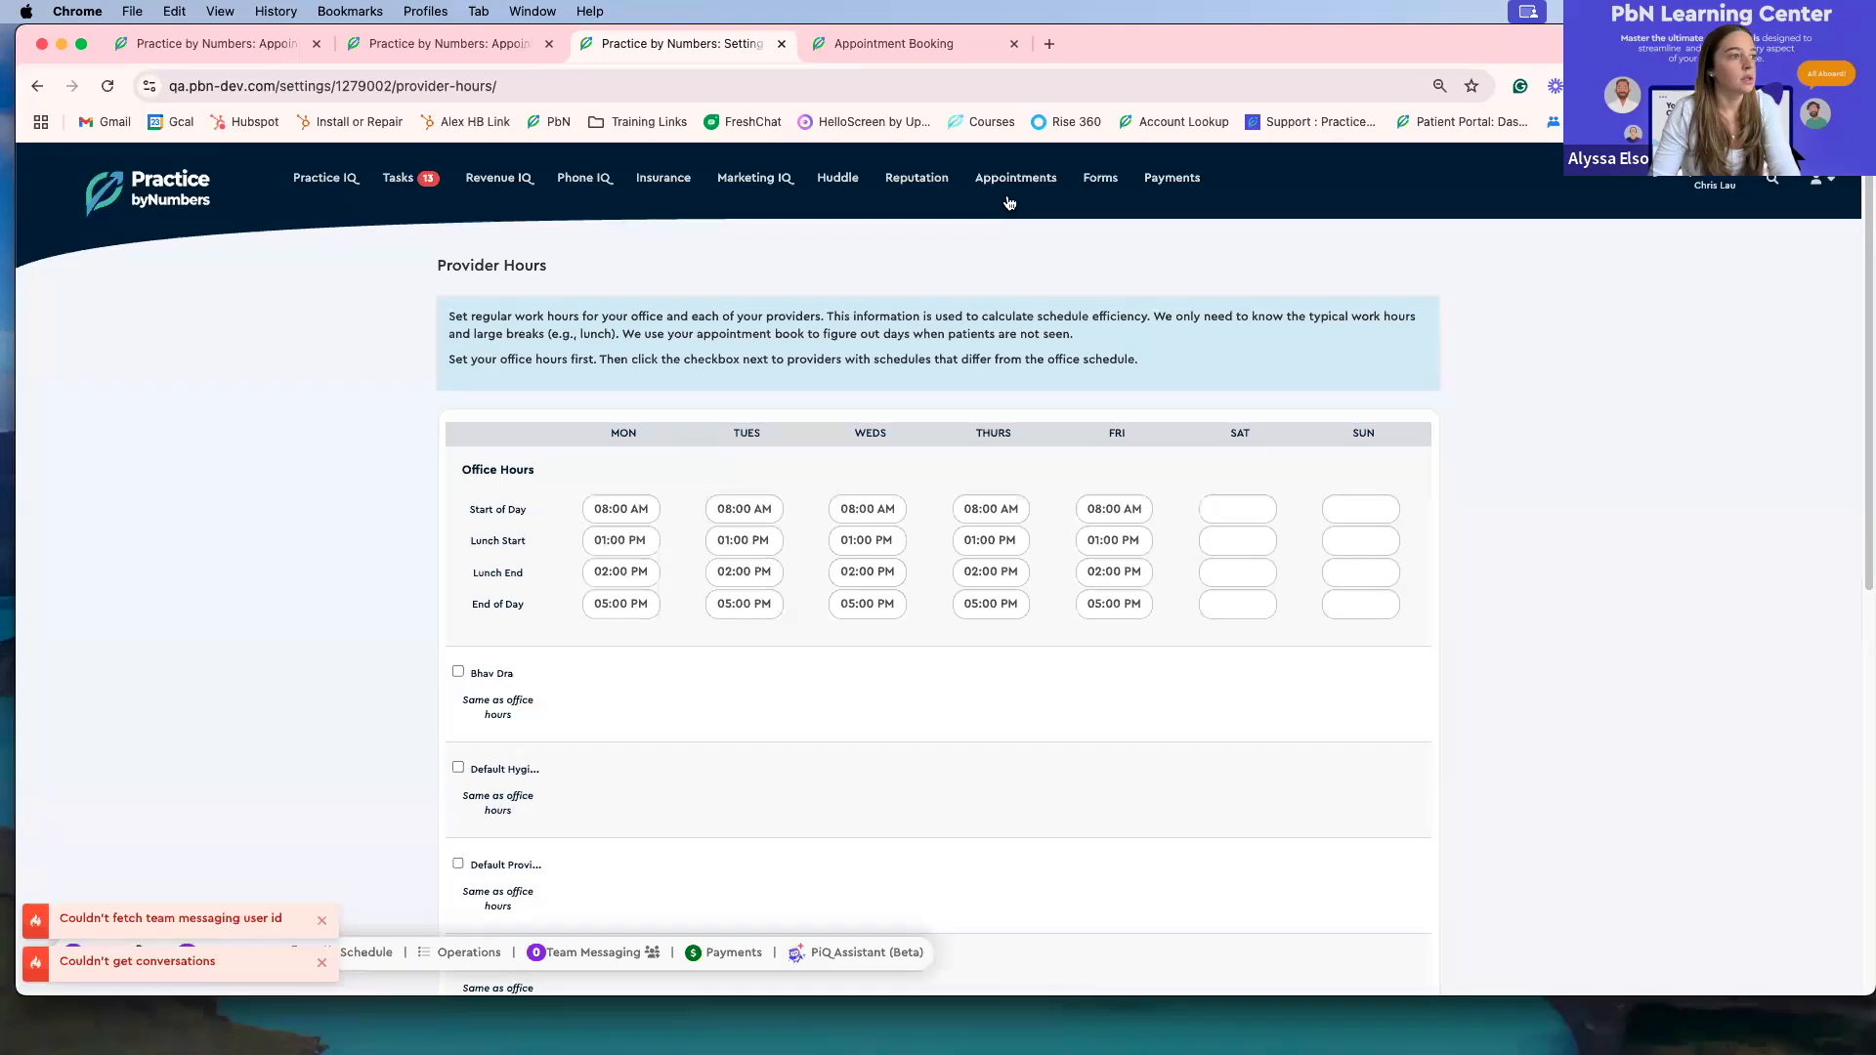
pyautogui.click(1016, 188)
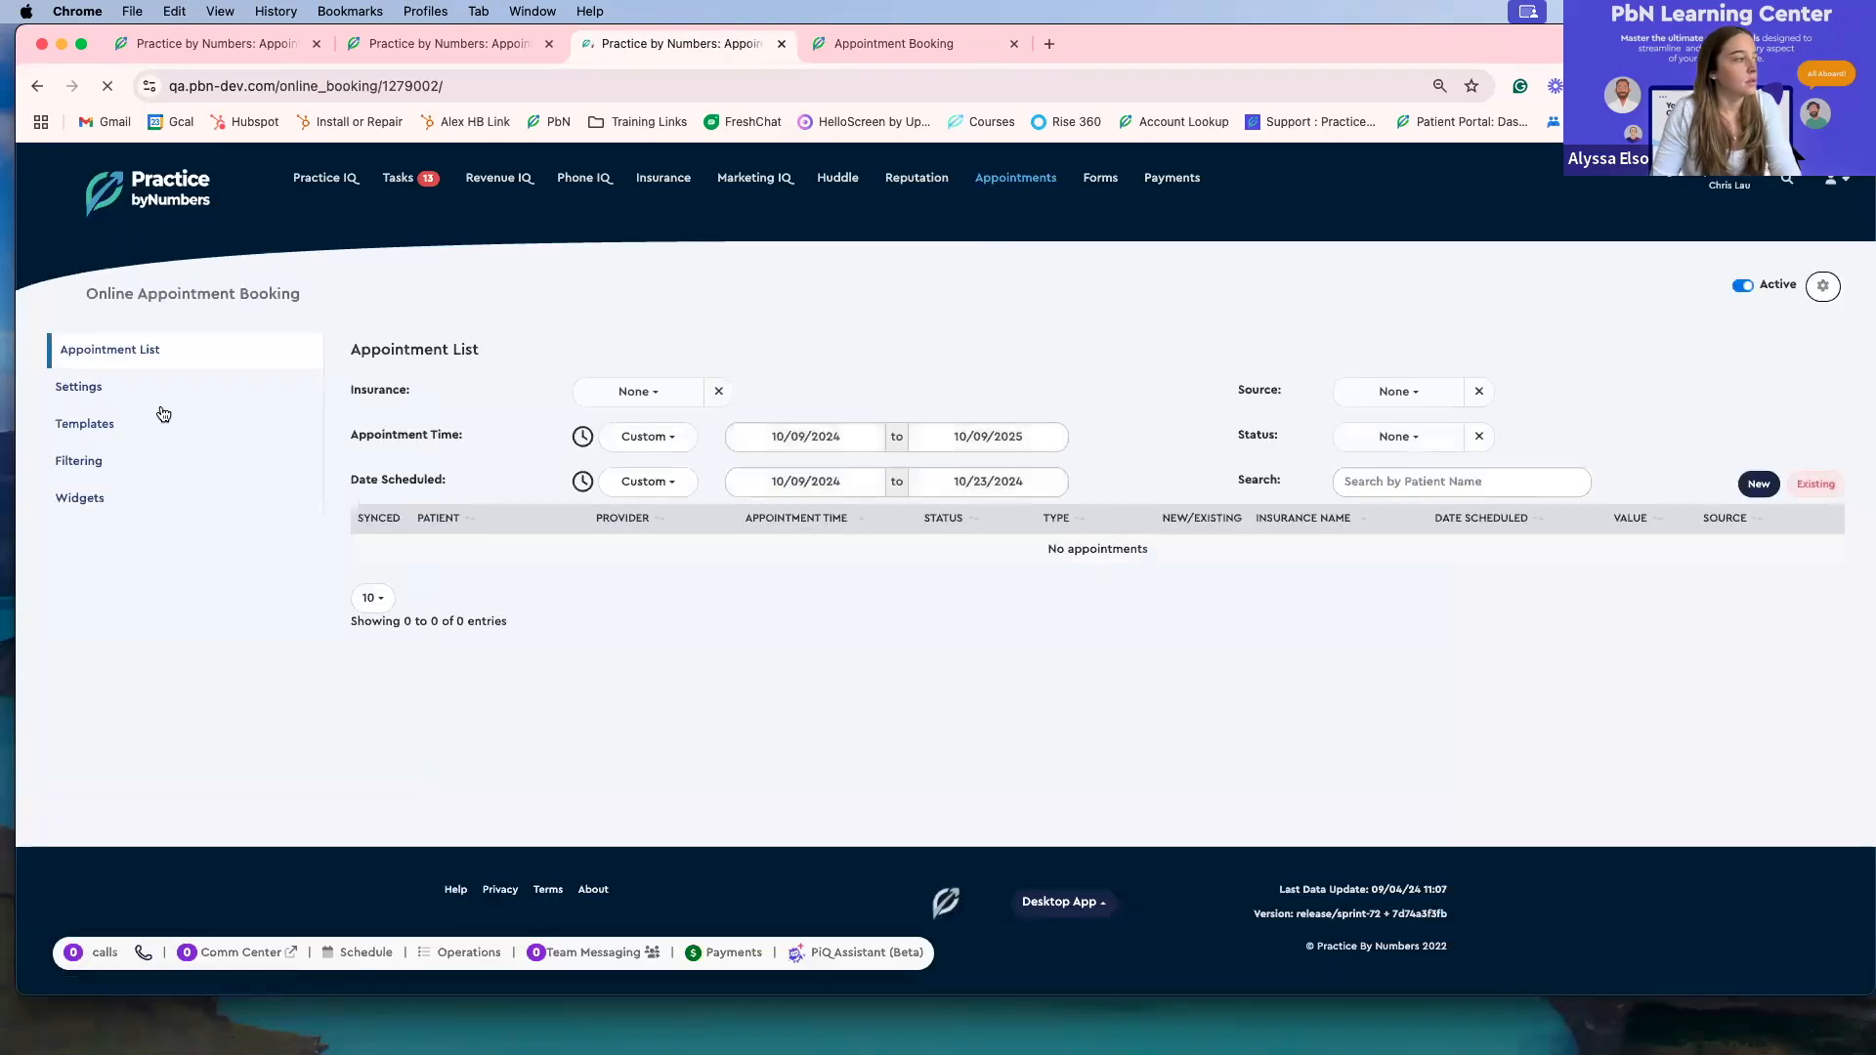
pyautogui.click(163, 388)
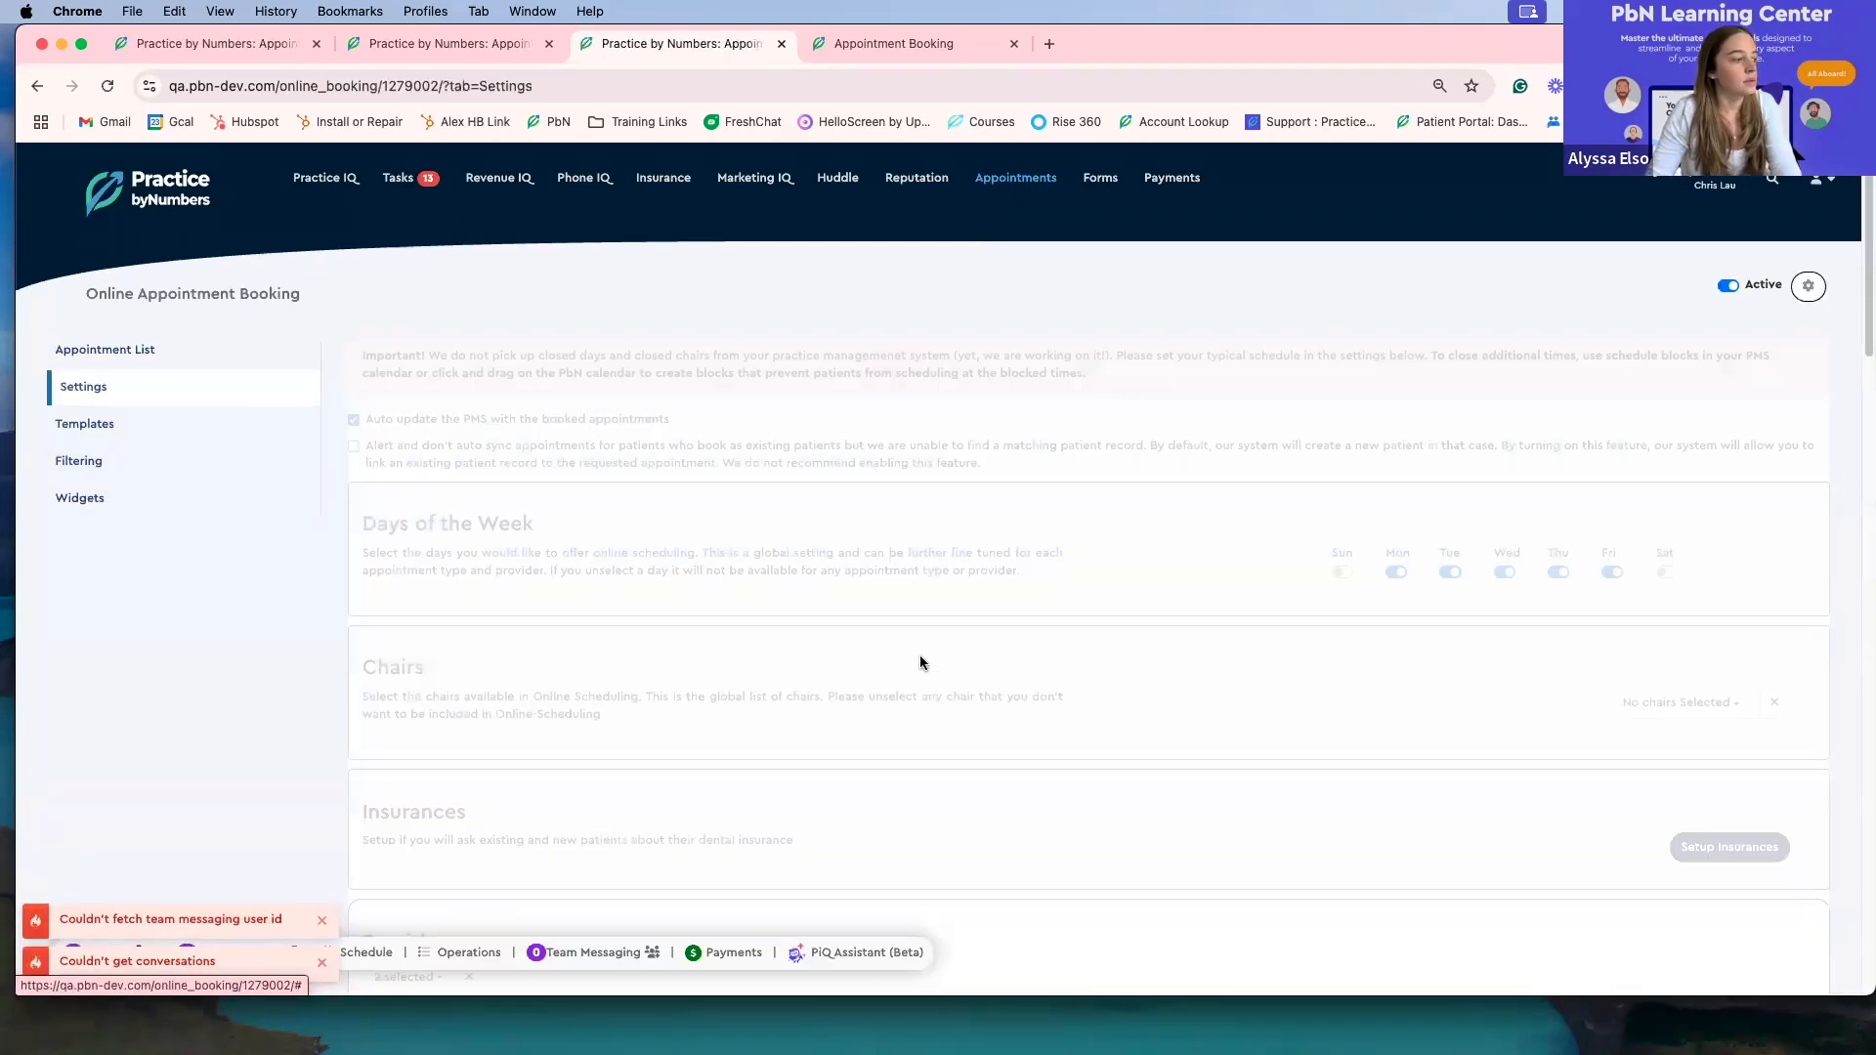
pyautogui.scroll(-8, 919, 663)
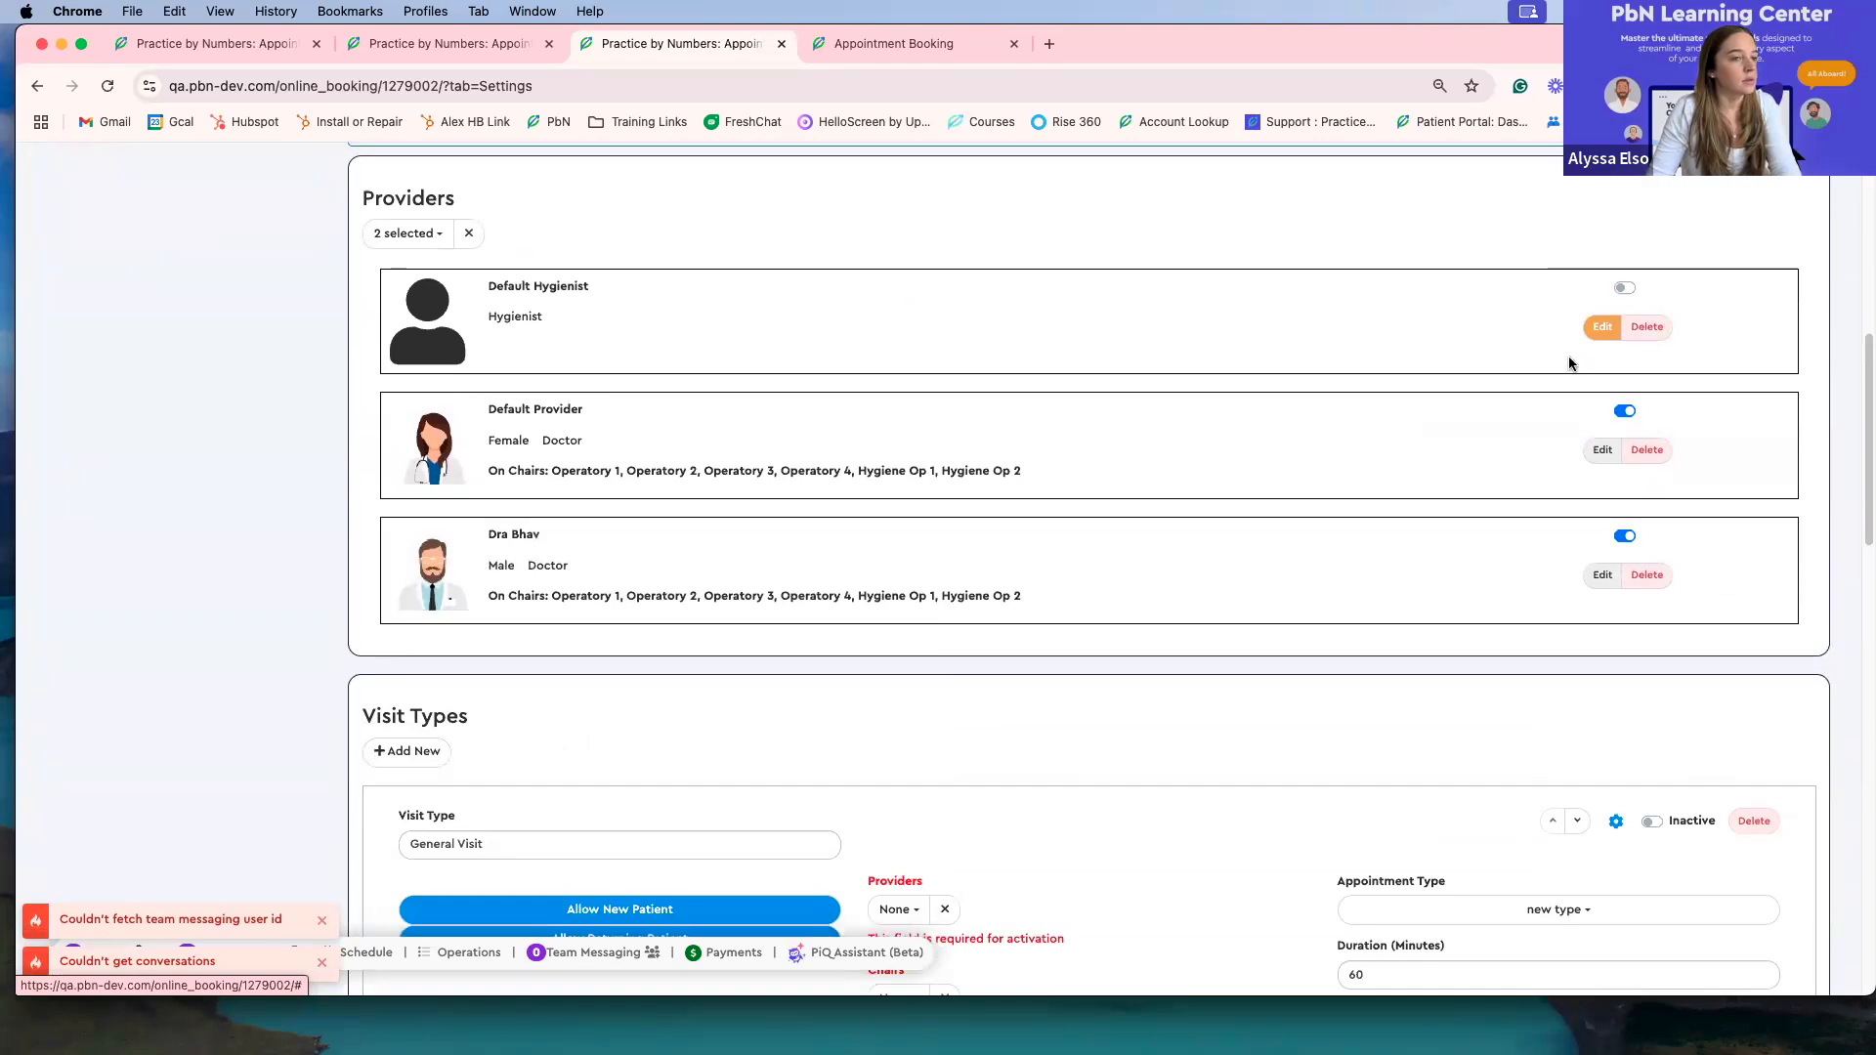
pyautogui.click(1648, 333)
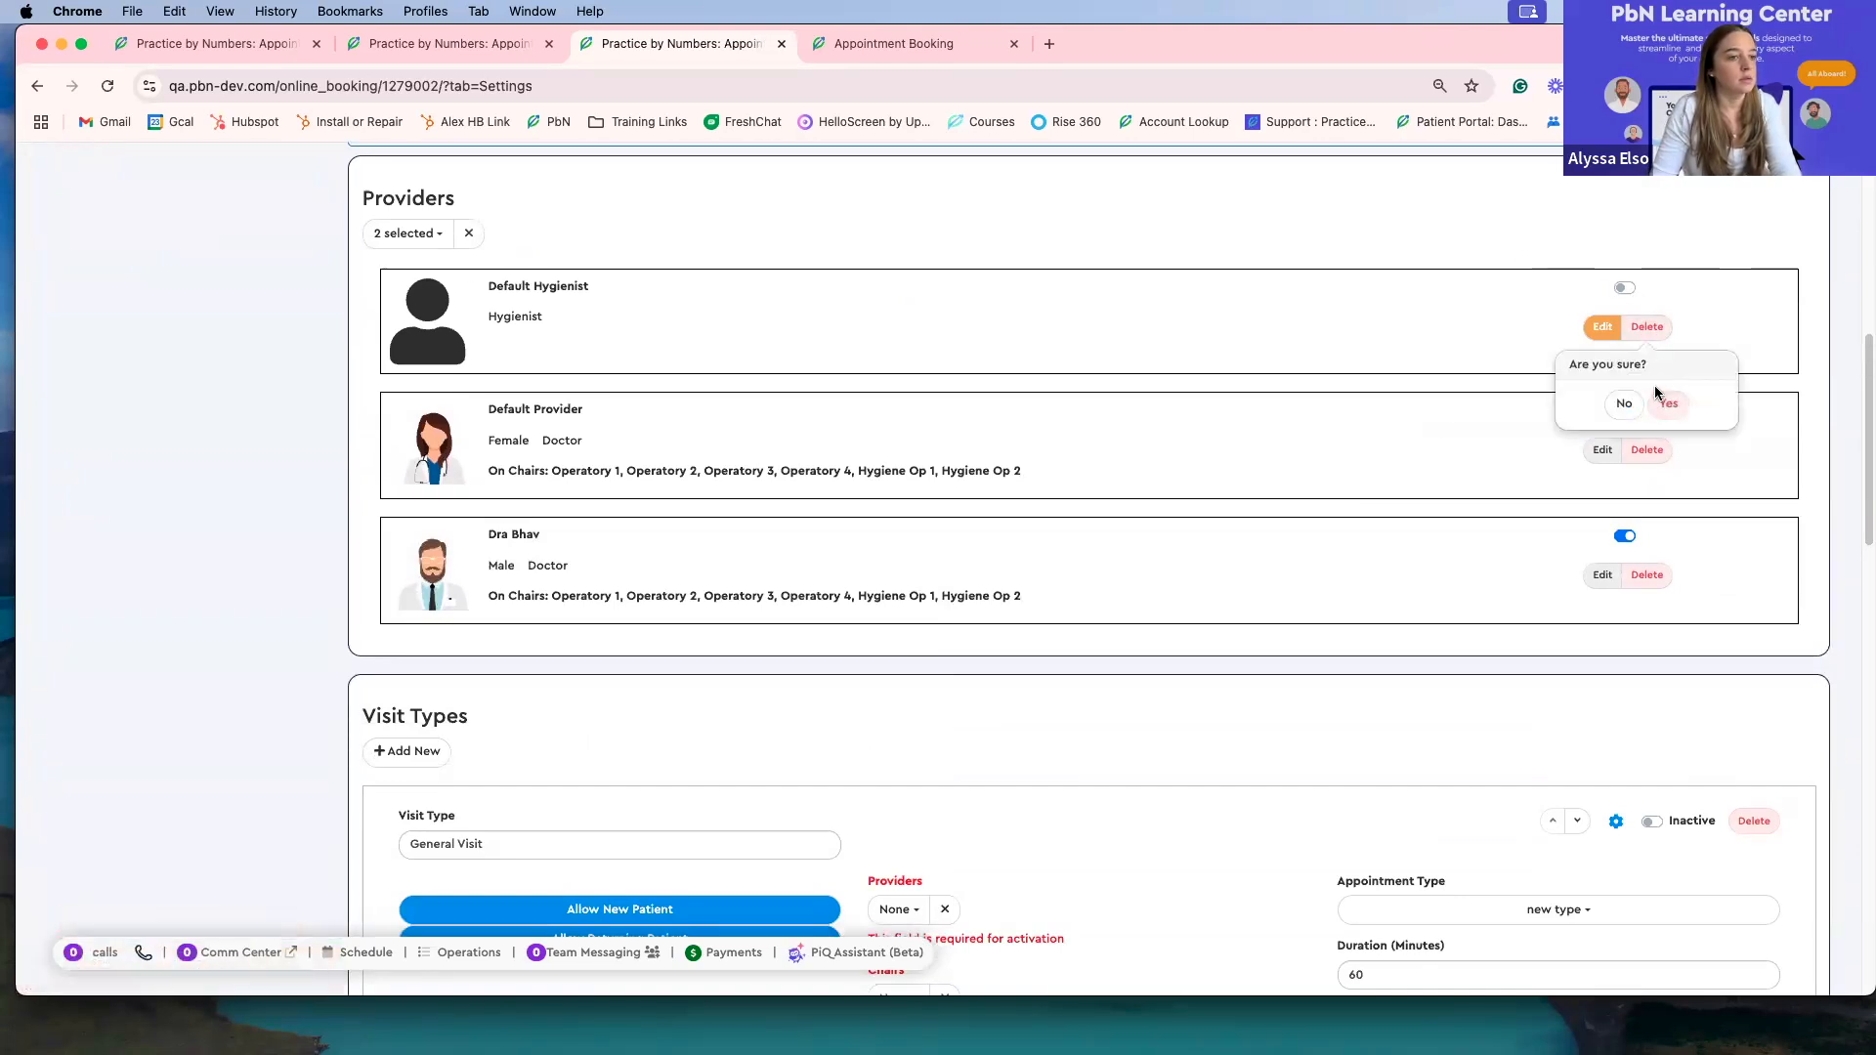
pyautogui.click(1667, 403)
pyautogui.click(1647, 329)
pyautogui.click(1668, 404)
pyautogui.click(1660, 328)
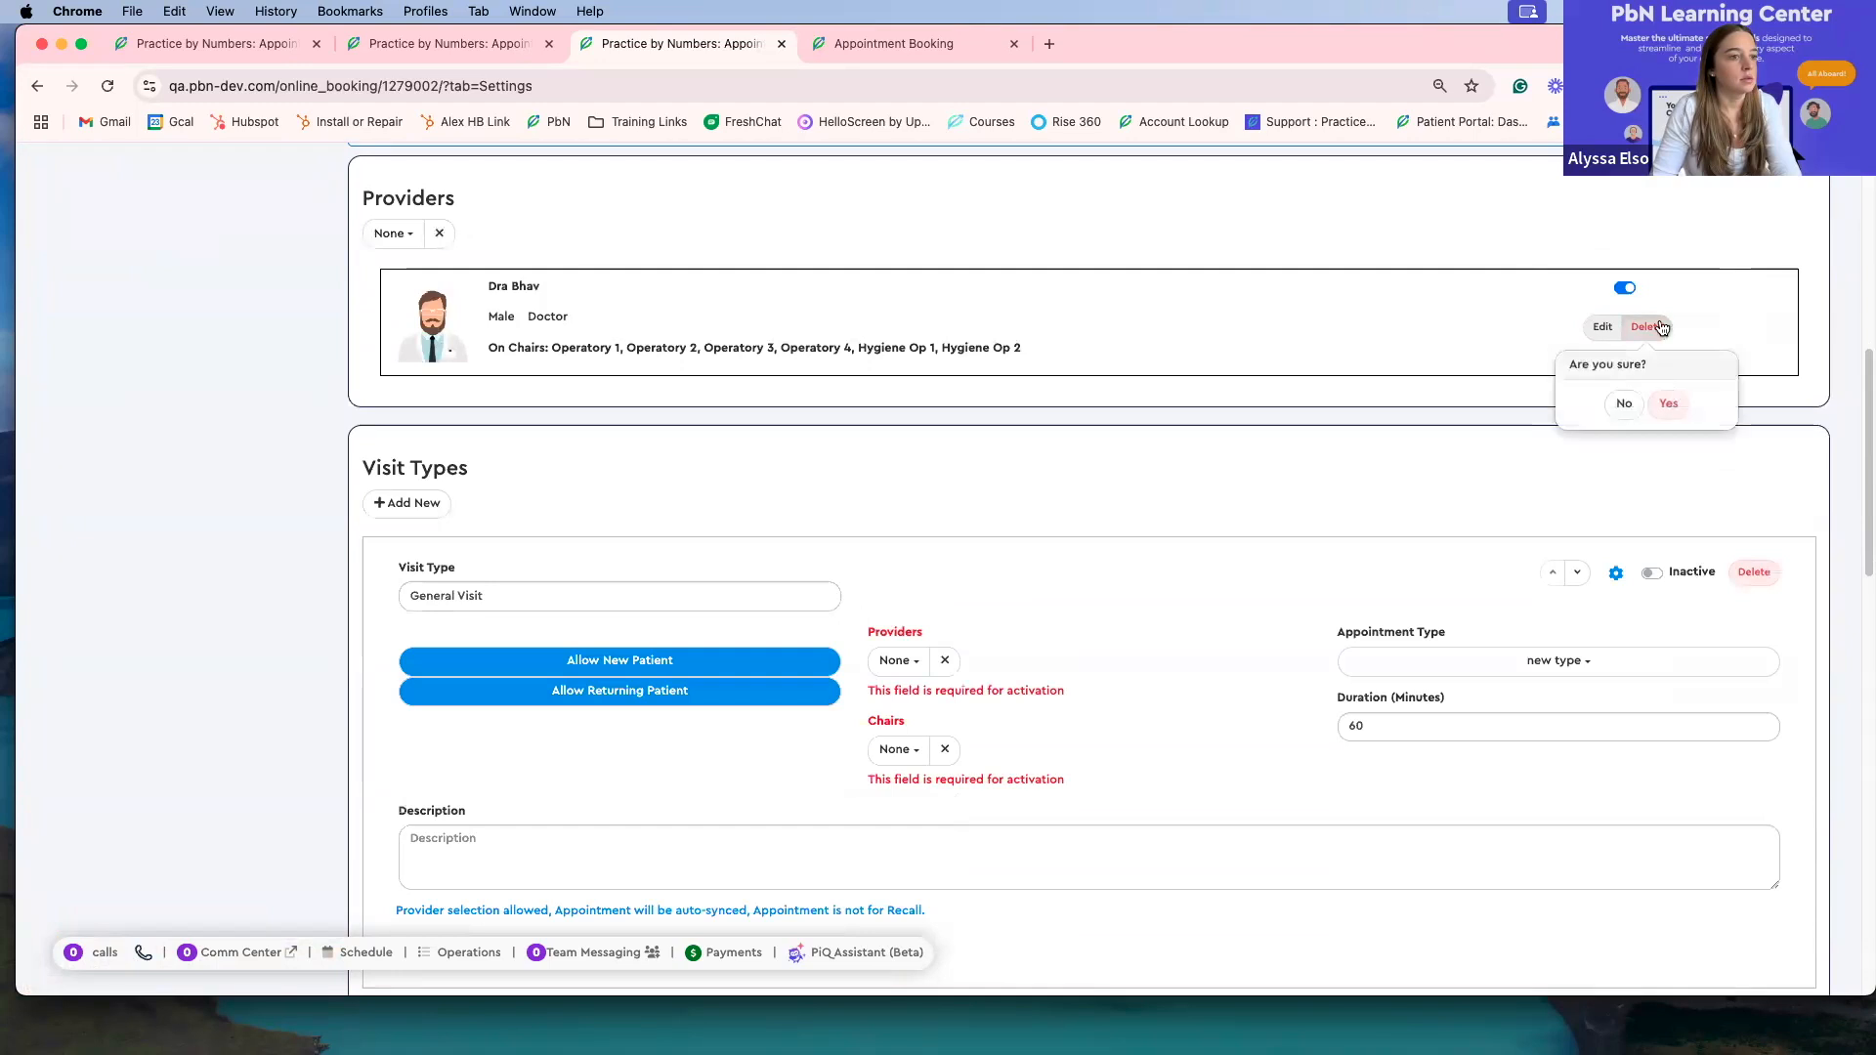
pyautogui.click(1624, 287)
pyautogui.click(1647, 327)
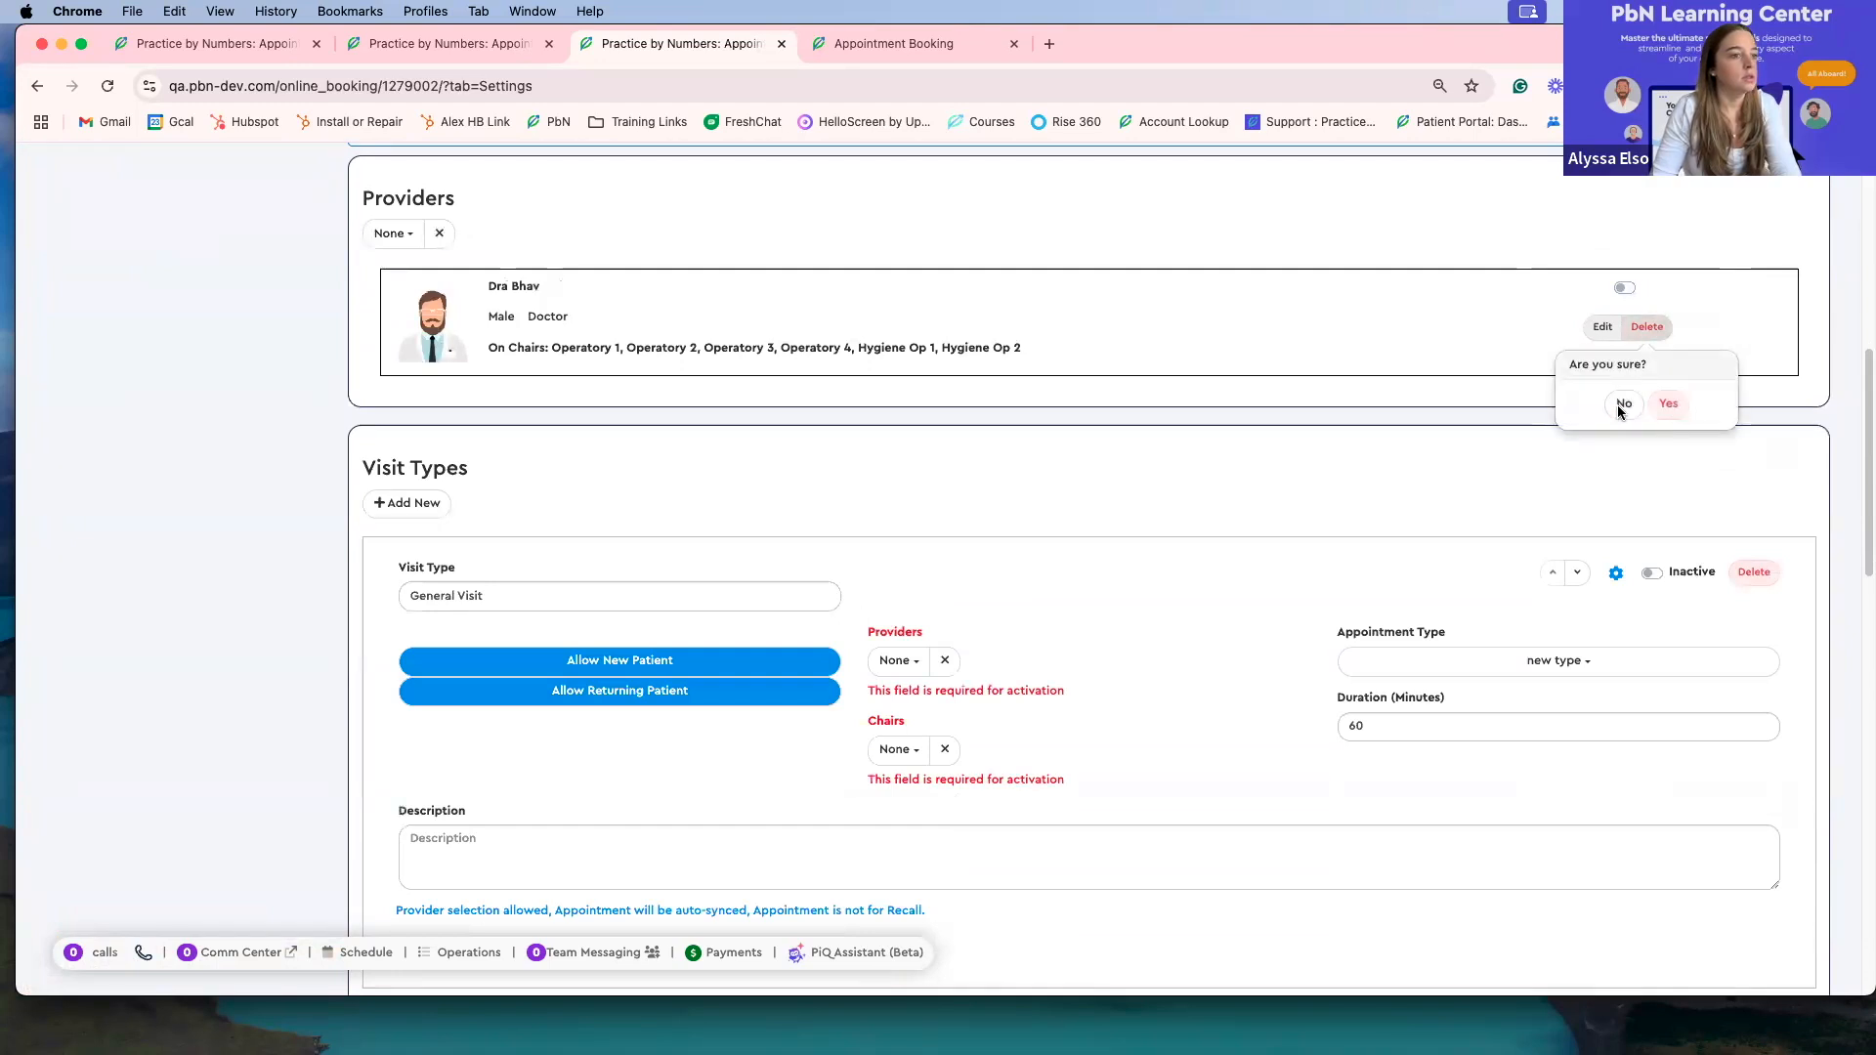
pyautogui.click(1668, 404)
# Add the second doctor and Test Dentist as online booking providers.
pyautogui.click(408, 240)
pyautogui.click(430, 345)
pyautogui.click(436, 368)
# Set Test Dentist as male on Operatory 1, unavailable Monday, Wednesday and Friday.
pyautogui.click(1230, 317)
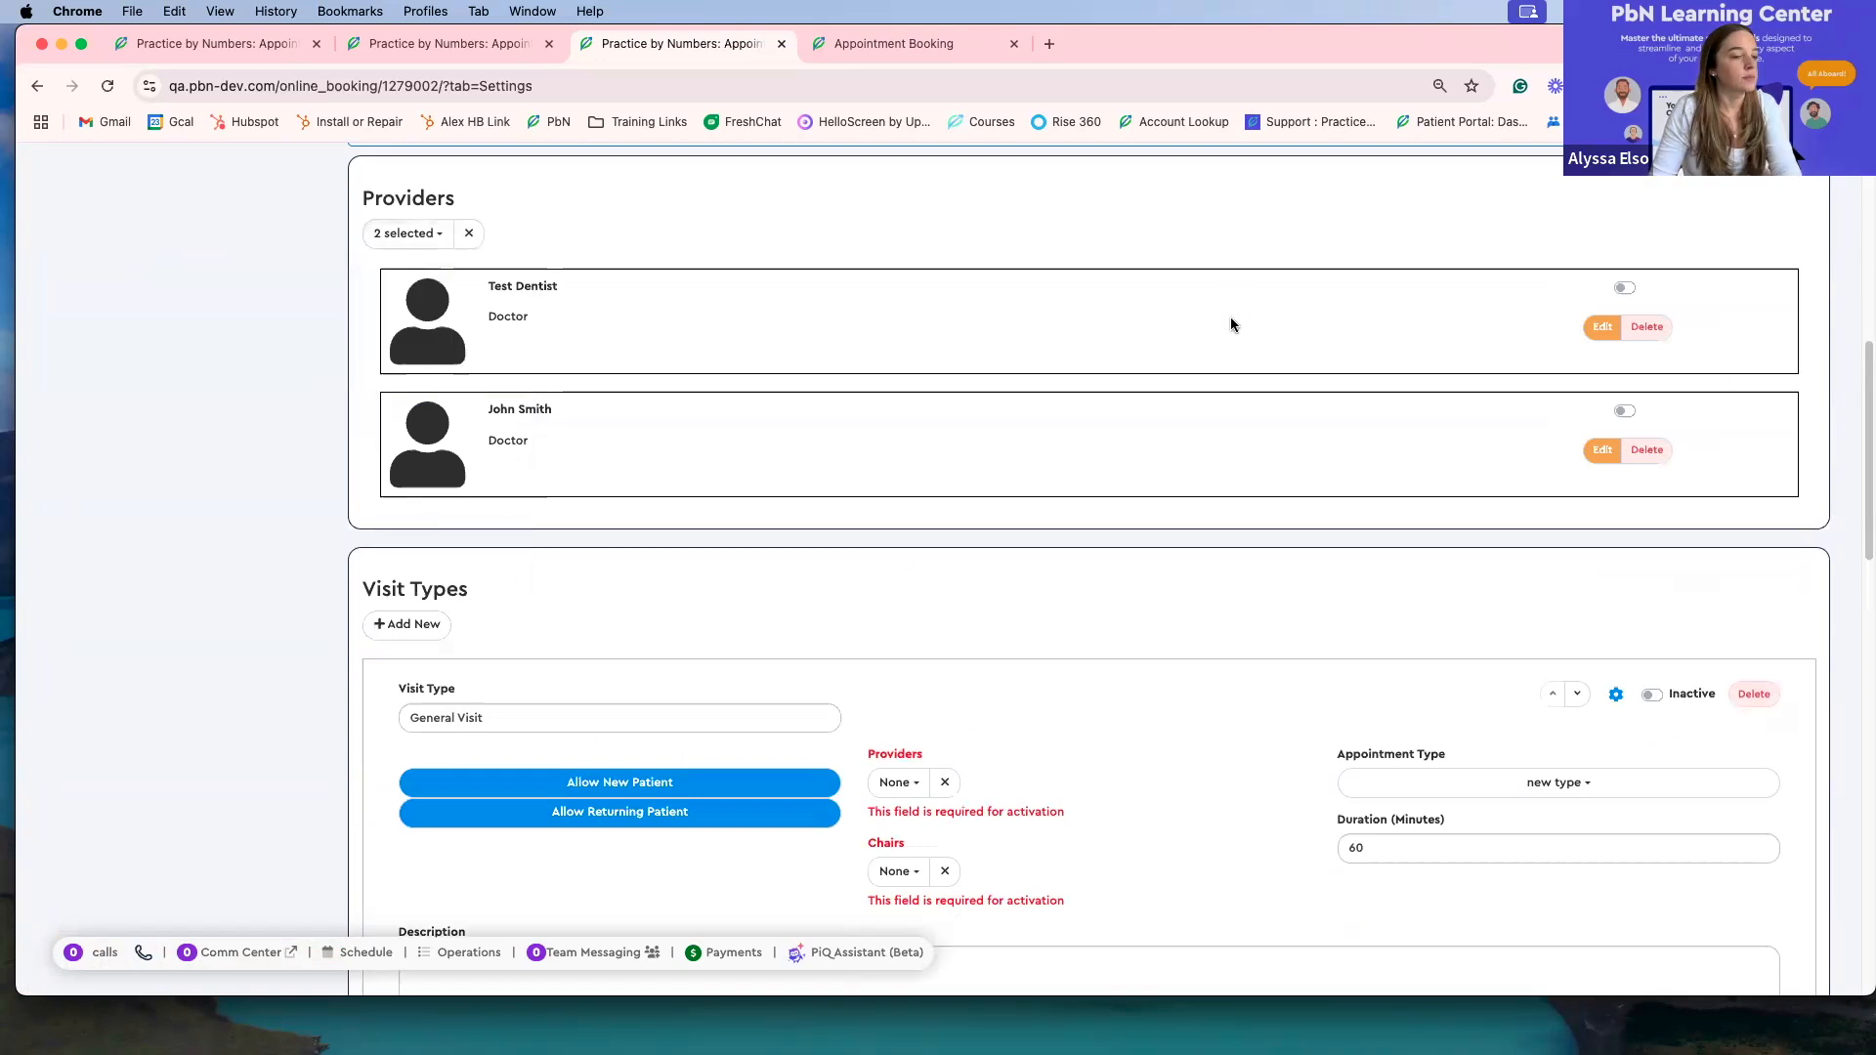
pyautogui.click(1595, 326)
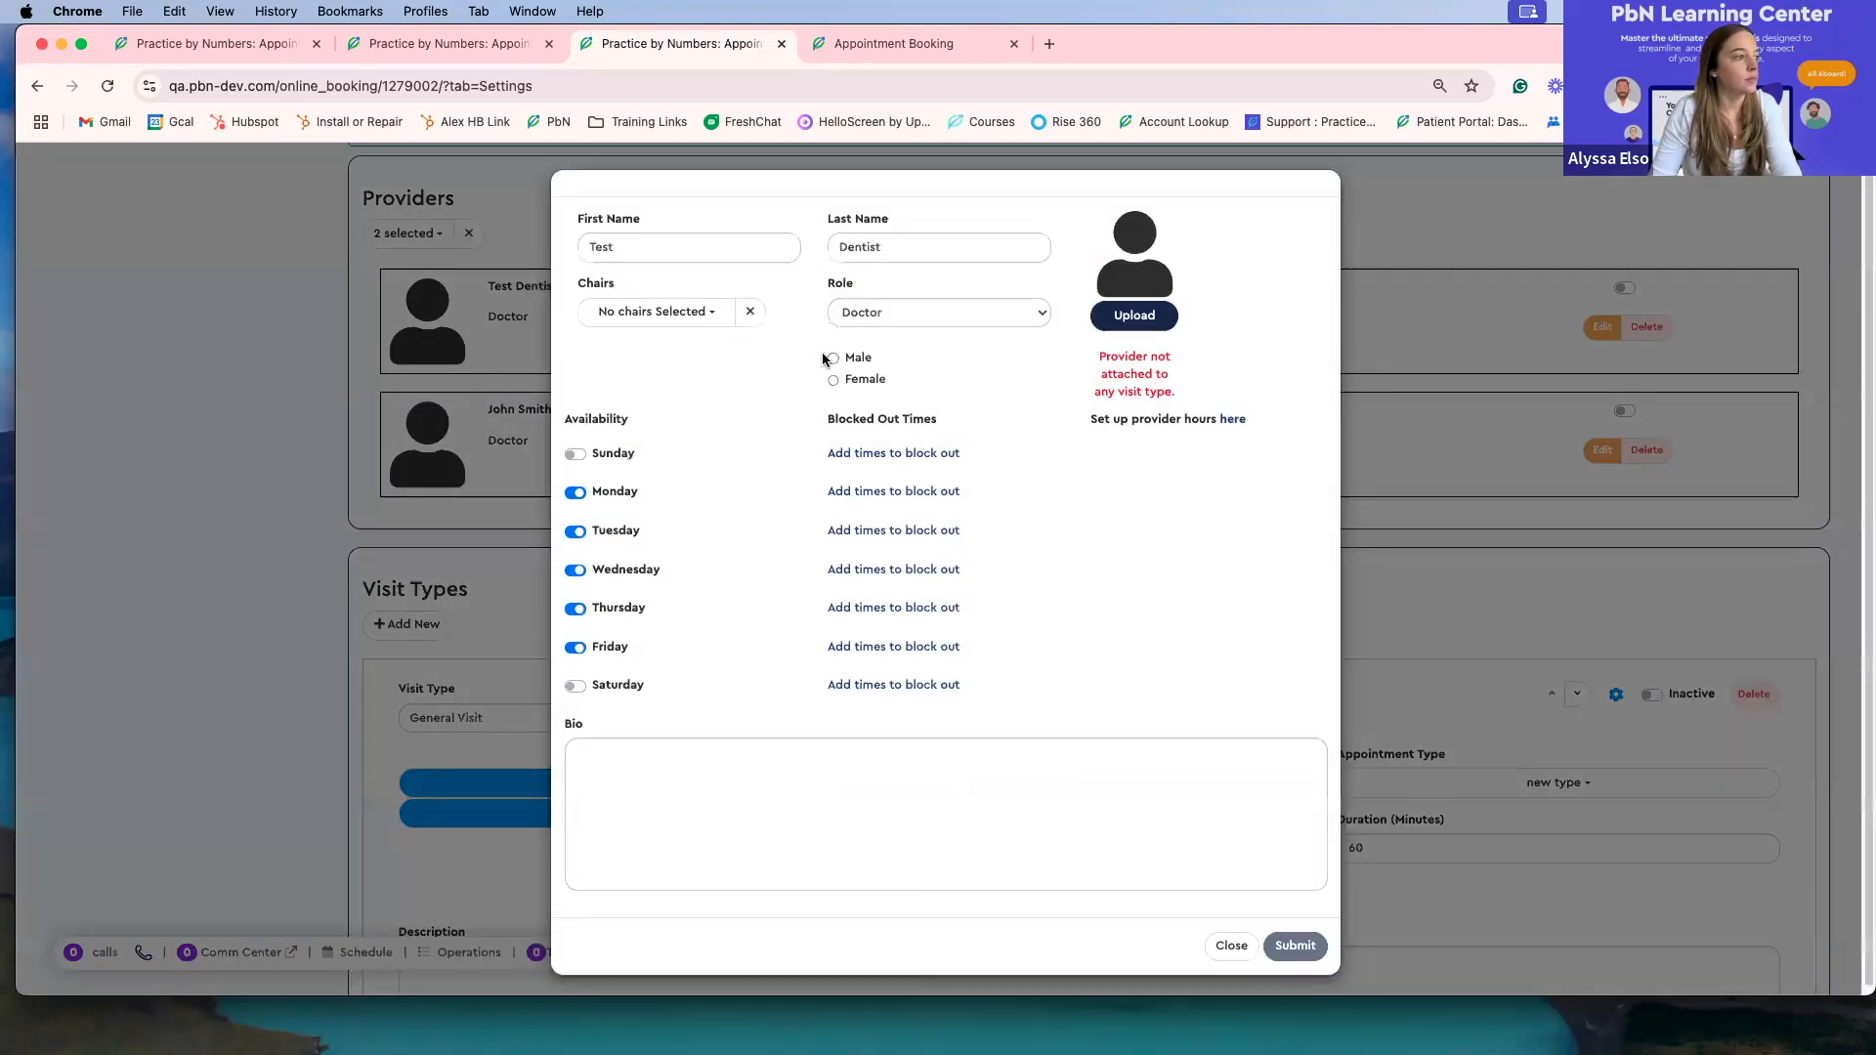
pyautogui.click(848, 364)
pyautogui.click(696, 314)
pyautogui.click(645, 361)
pyautogui.click(775, 497)
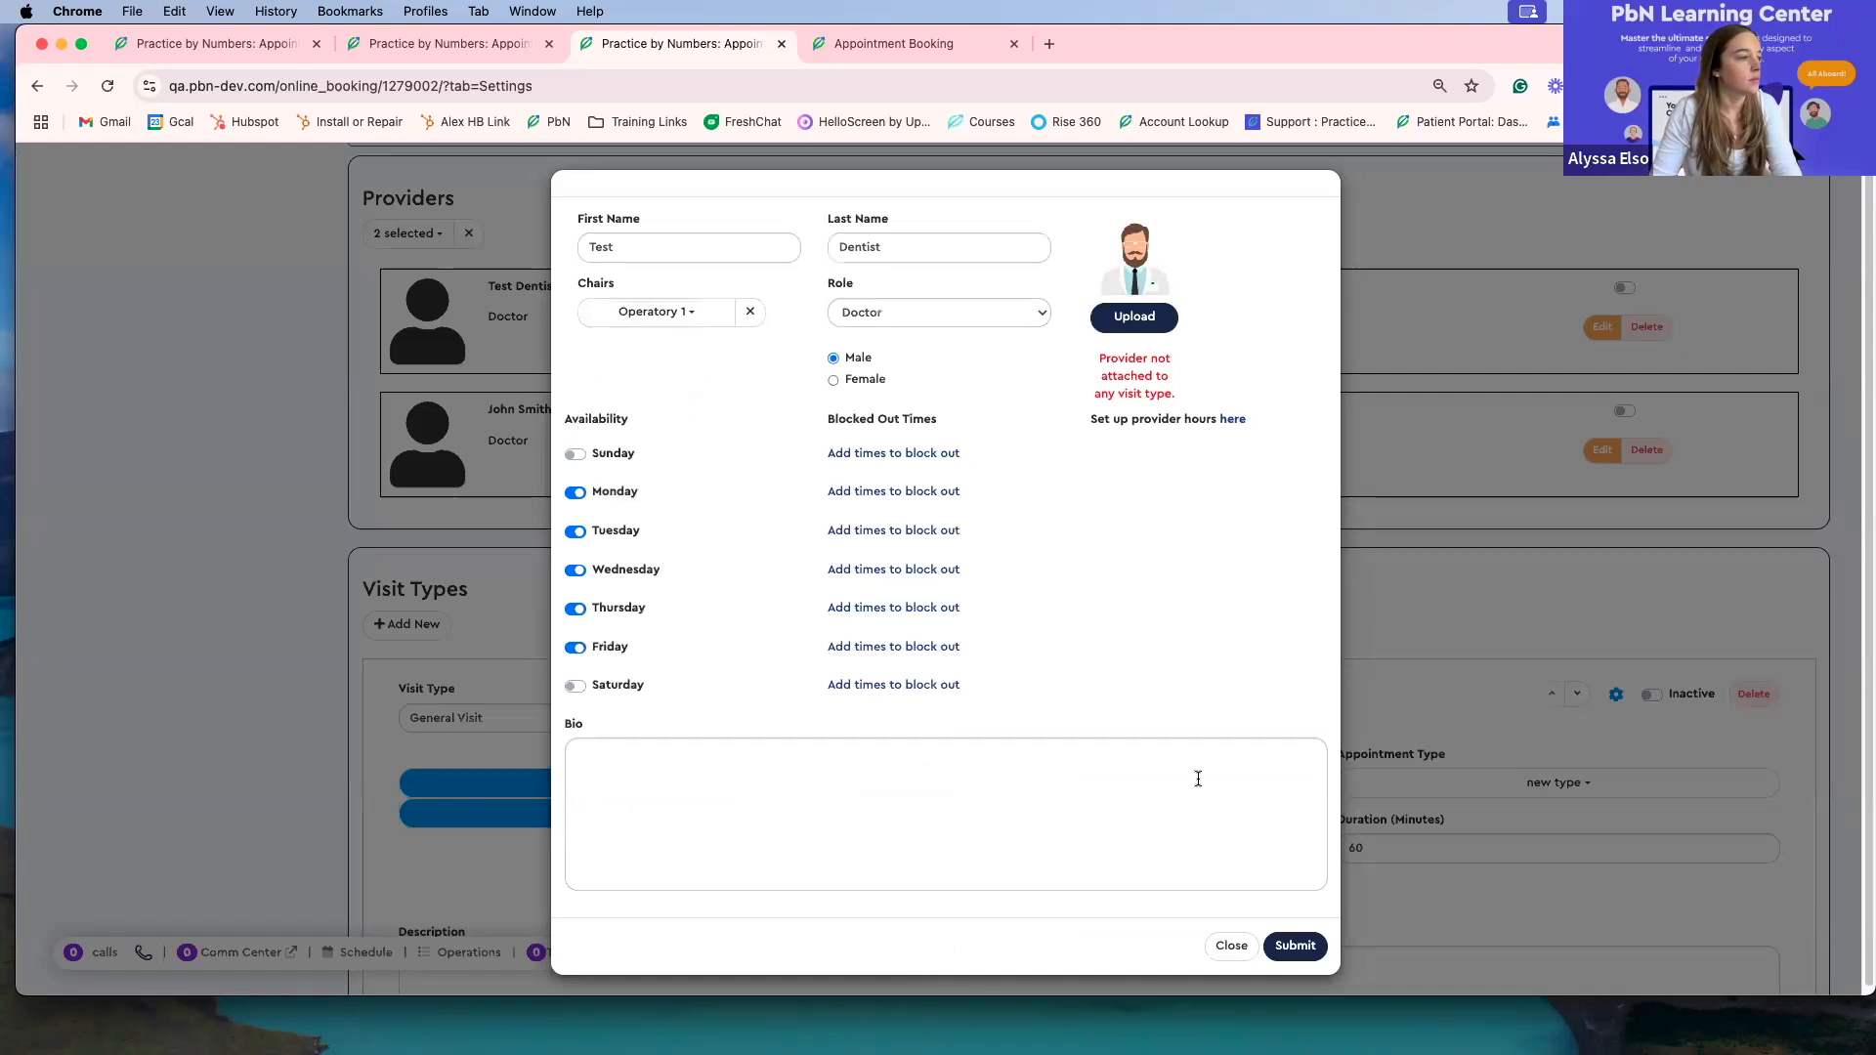
pyautogui.click(577, 492)
pyautogui.click(576, 570)
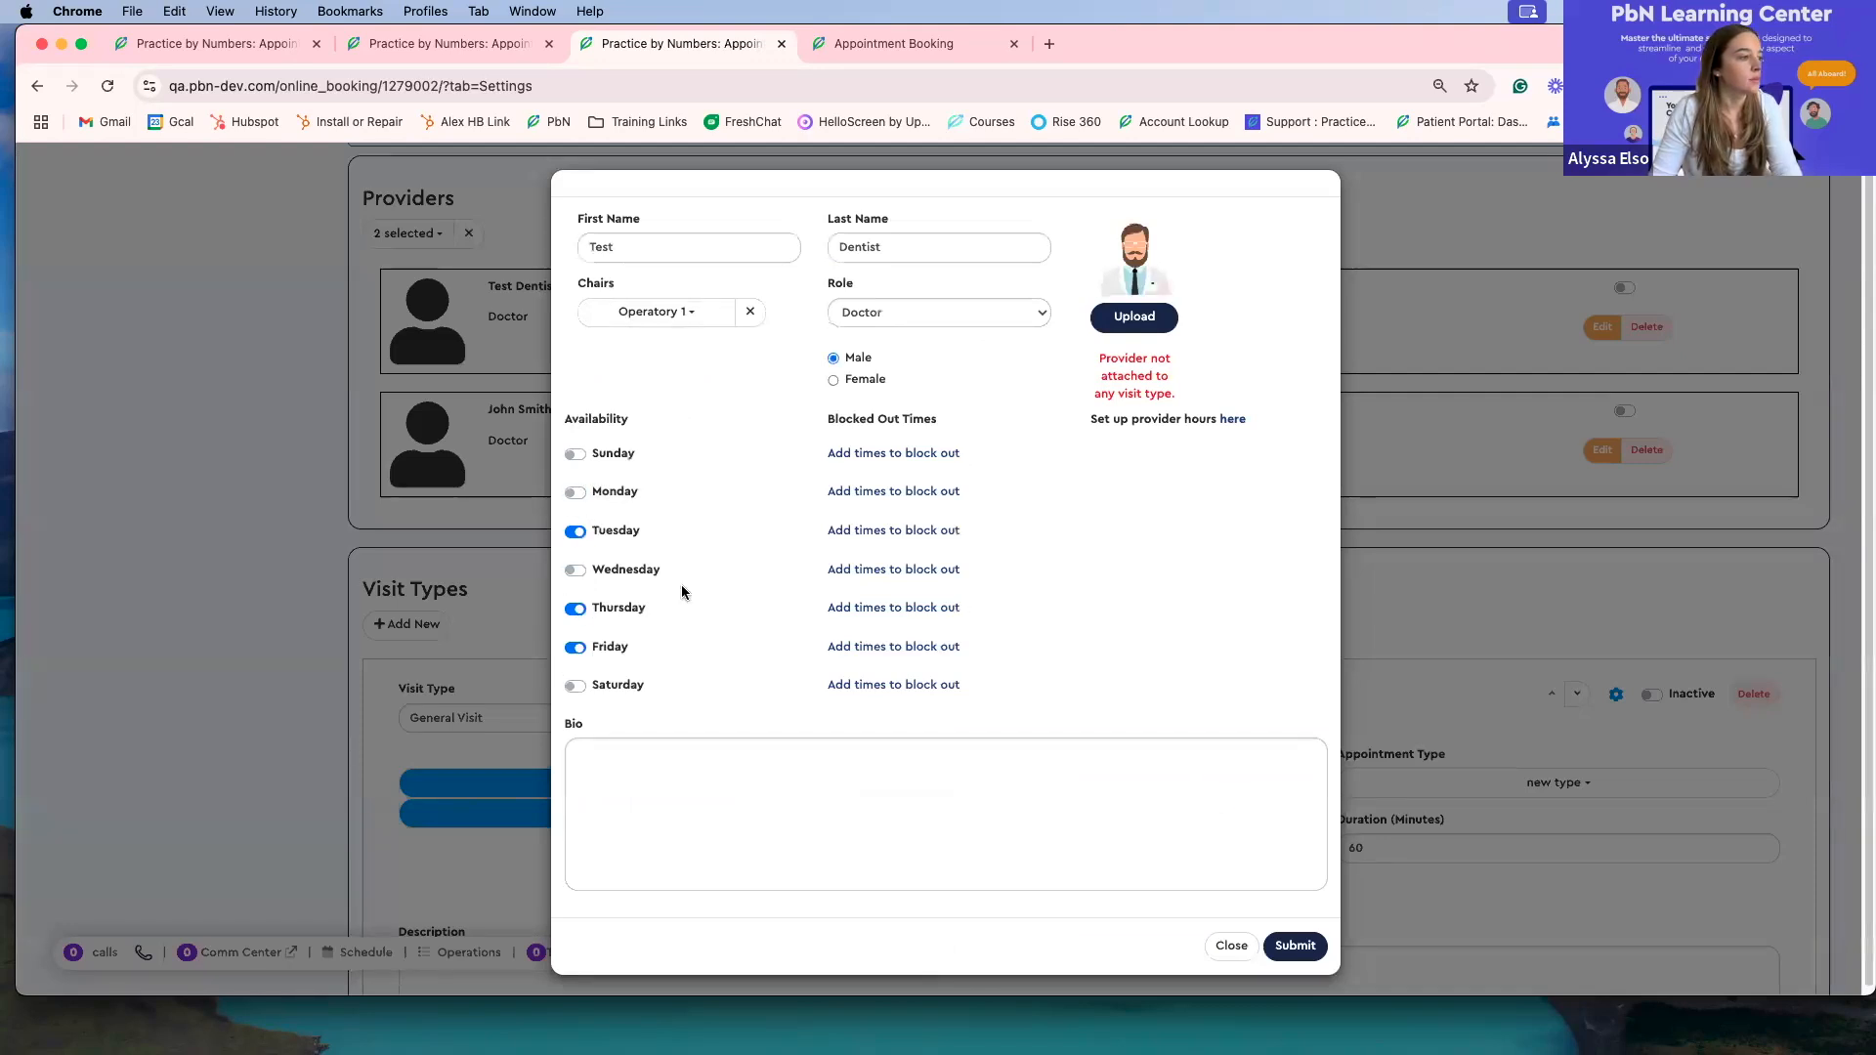
pyautogui.click(576, 648)
# Block out Tuesday 08:00 AM–01:00 PM for Test Dentist and submit the provider form.
pyautogui.click(893, 531)
pyautogui.click(856, 537)
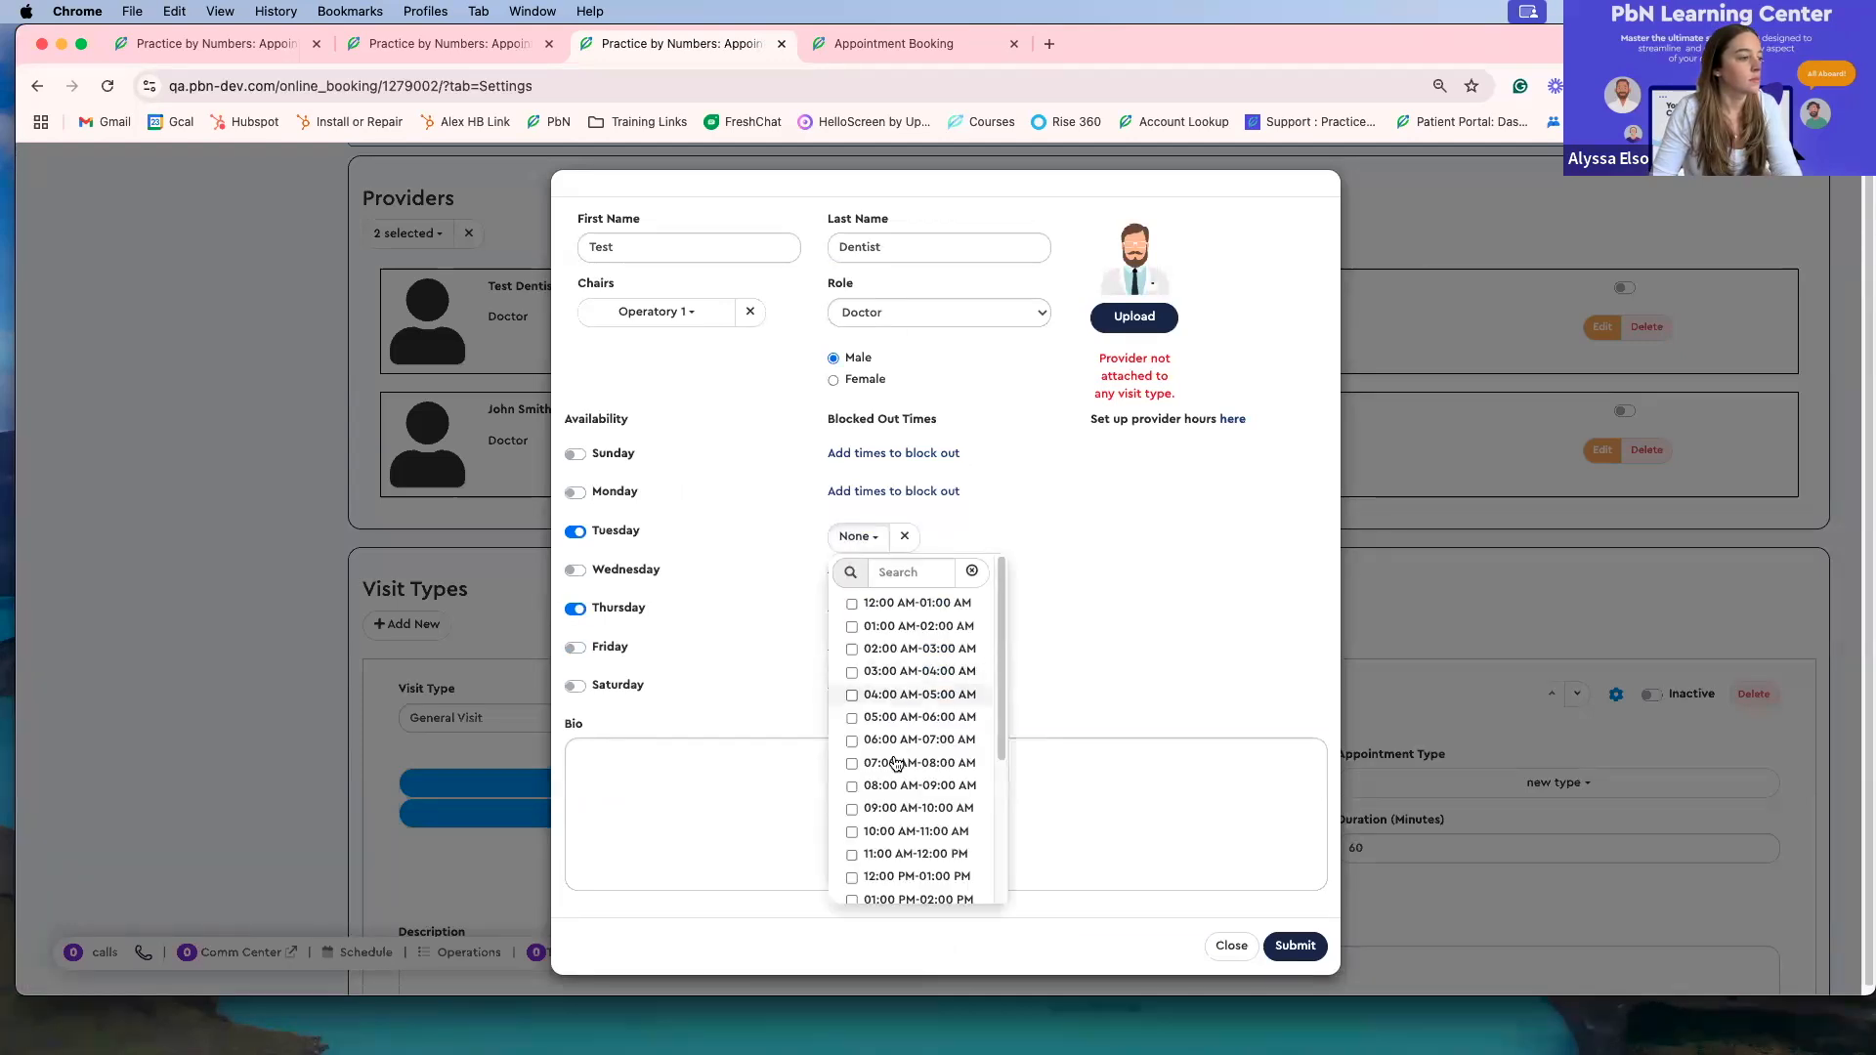
pyautogui.click(849, 788)
pyautogui.click(850, 810)
pyautogui.click(851, 832)
pyautogui.click(851, 855)
pyautogui.click(850, 894)
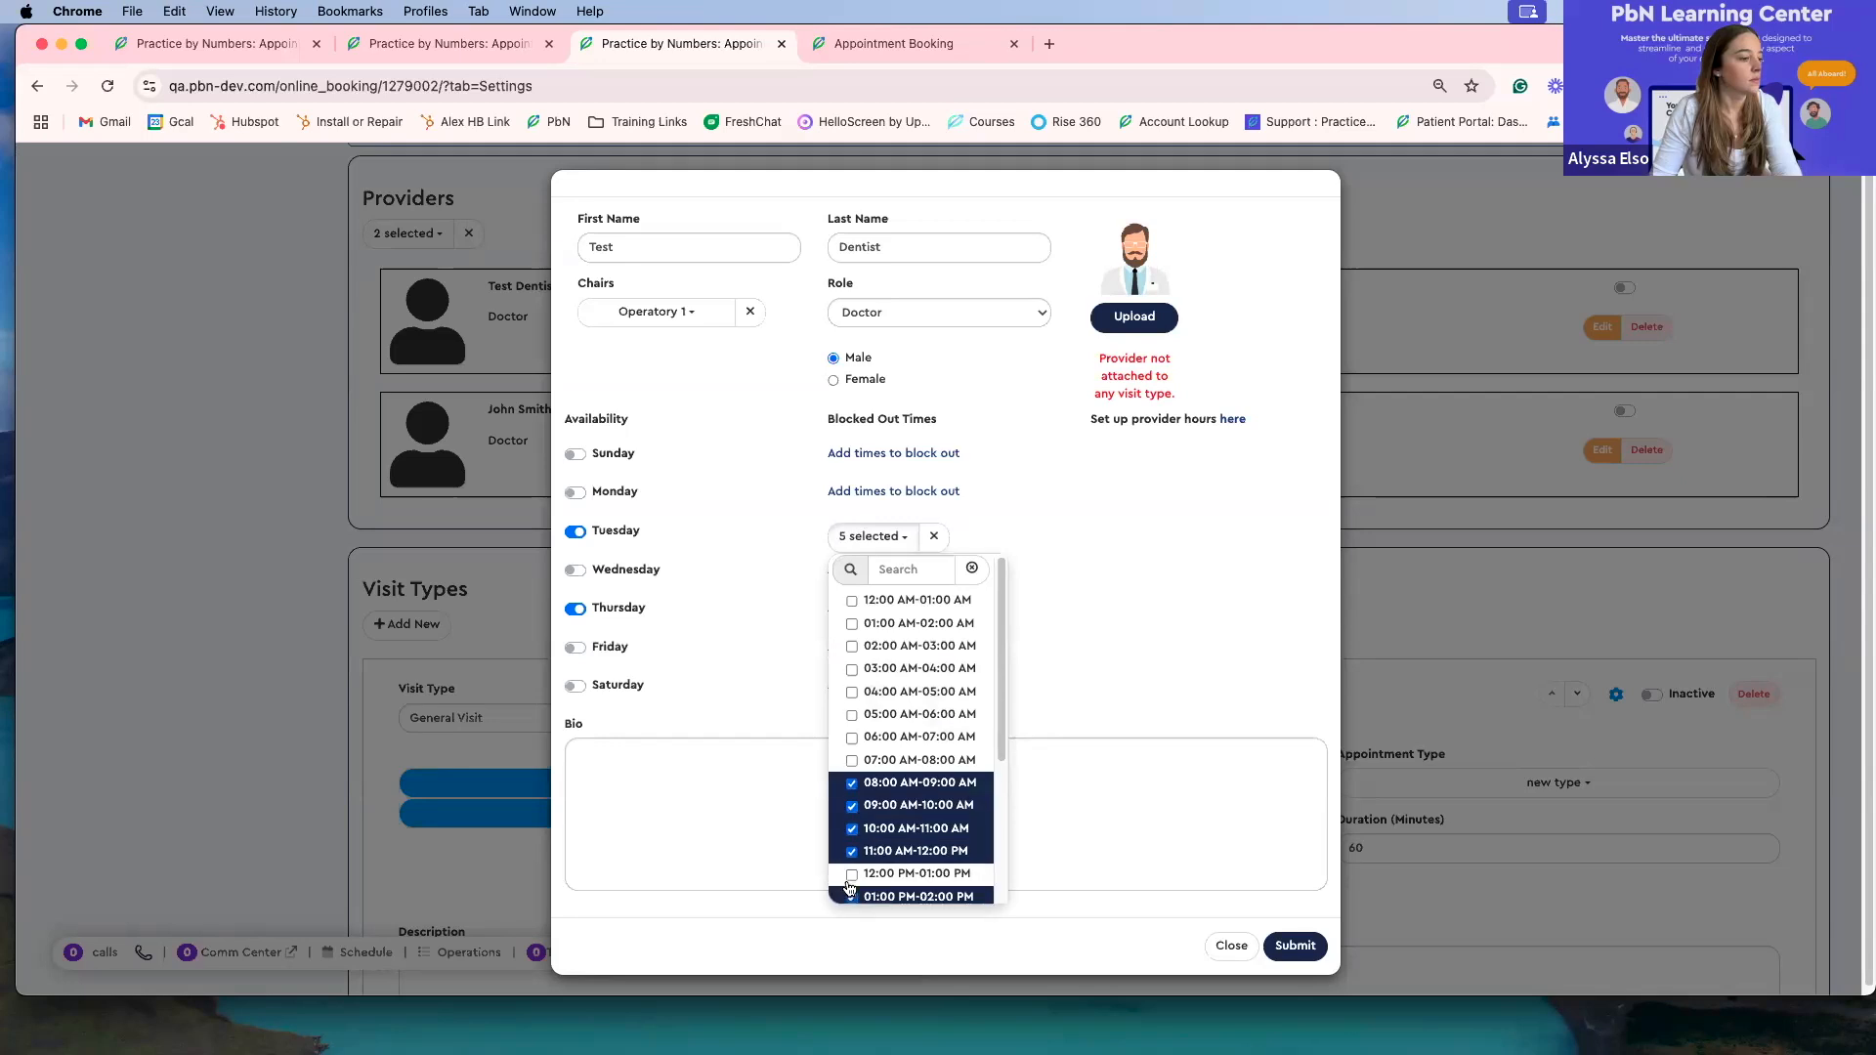
pyautogui.click(850, 894)
pyautogui.click(850, 874)
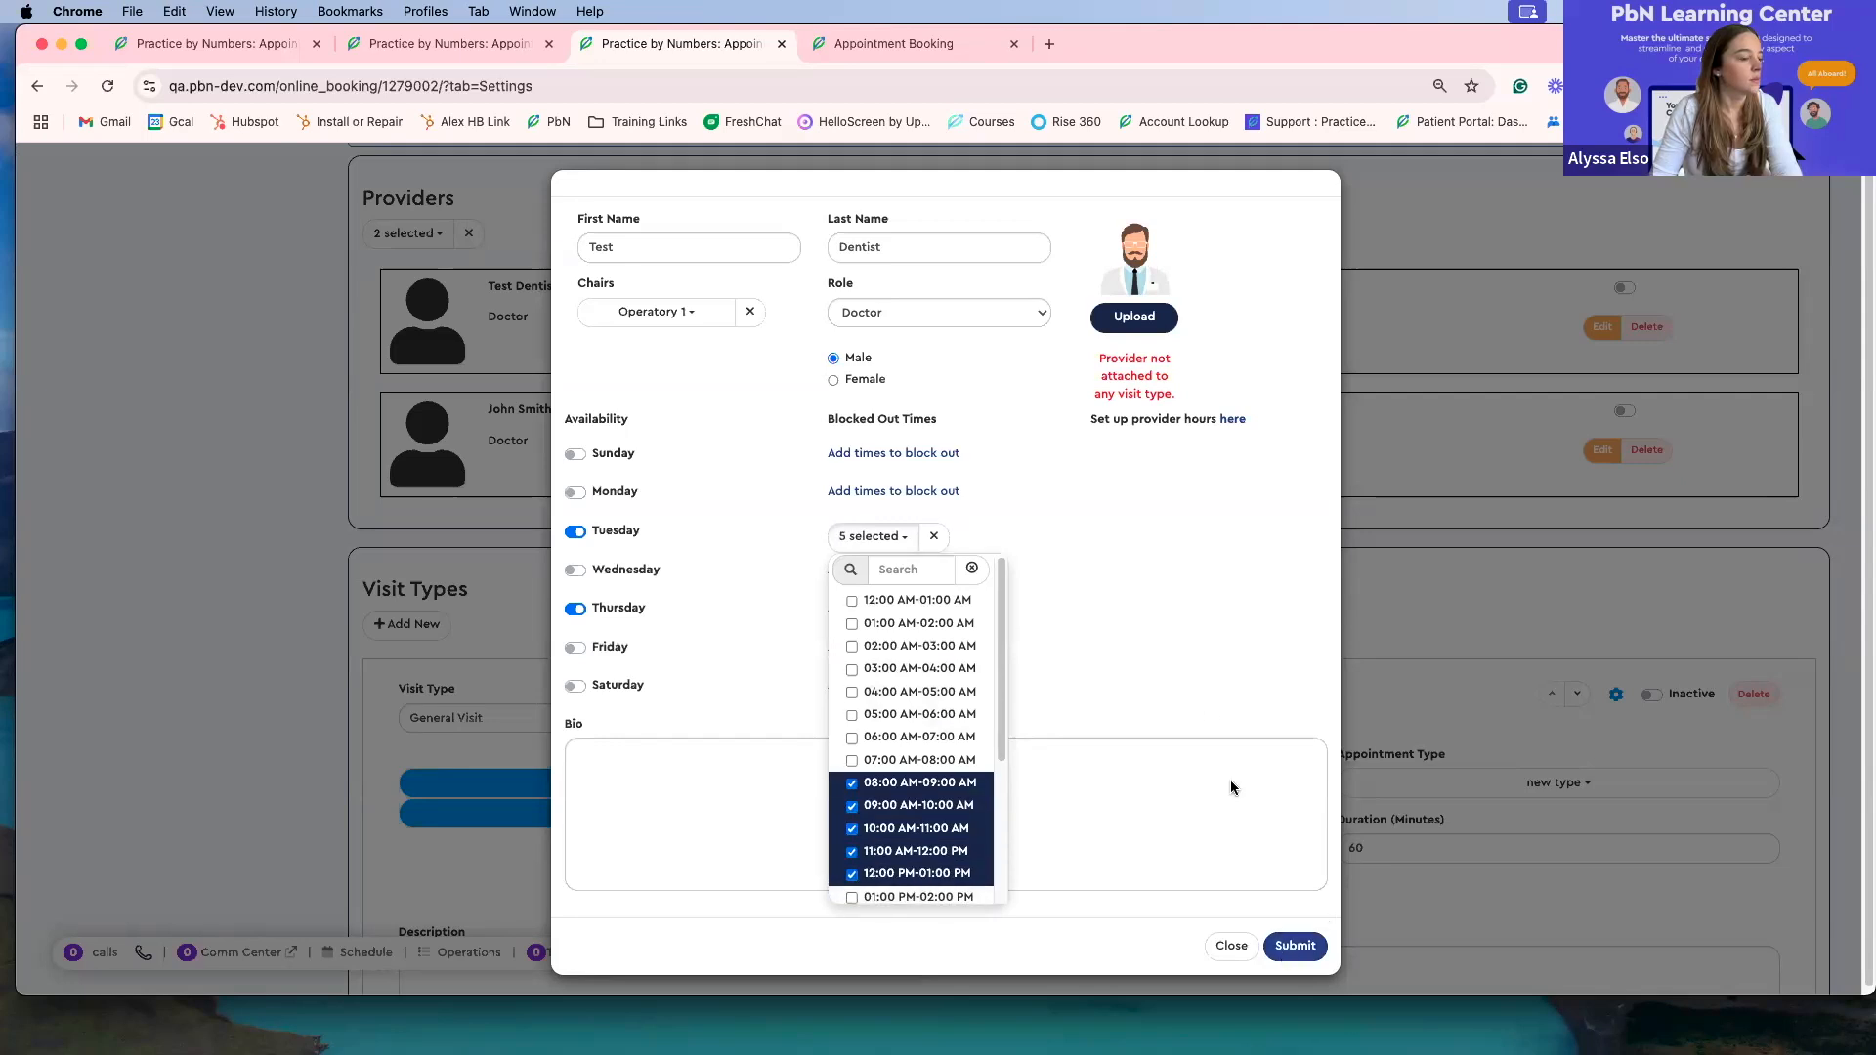
pyautogui.click(1247, 804)
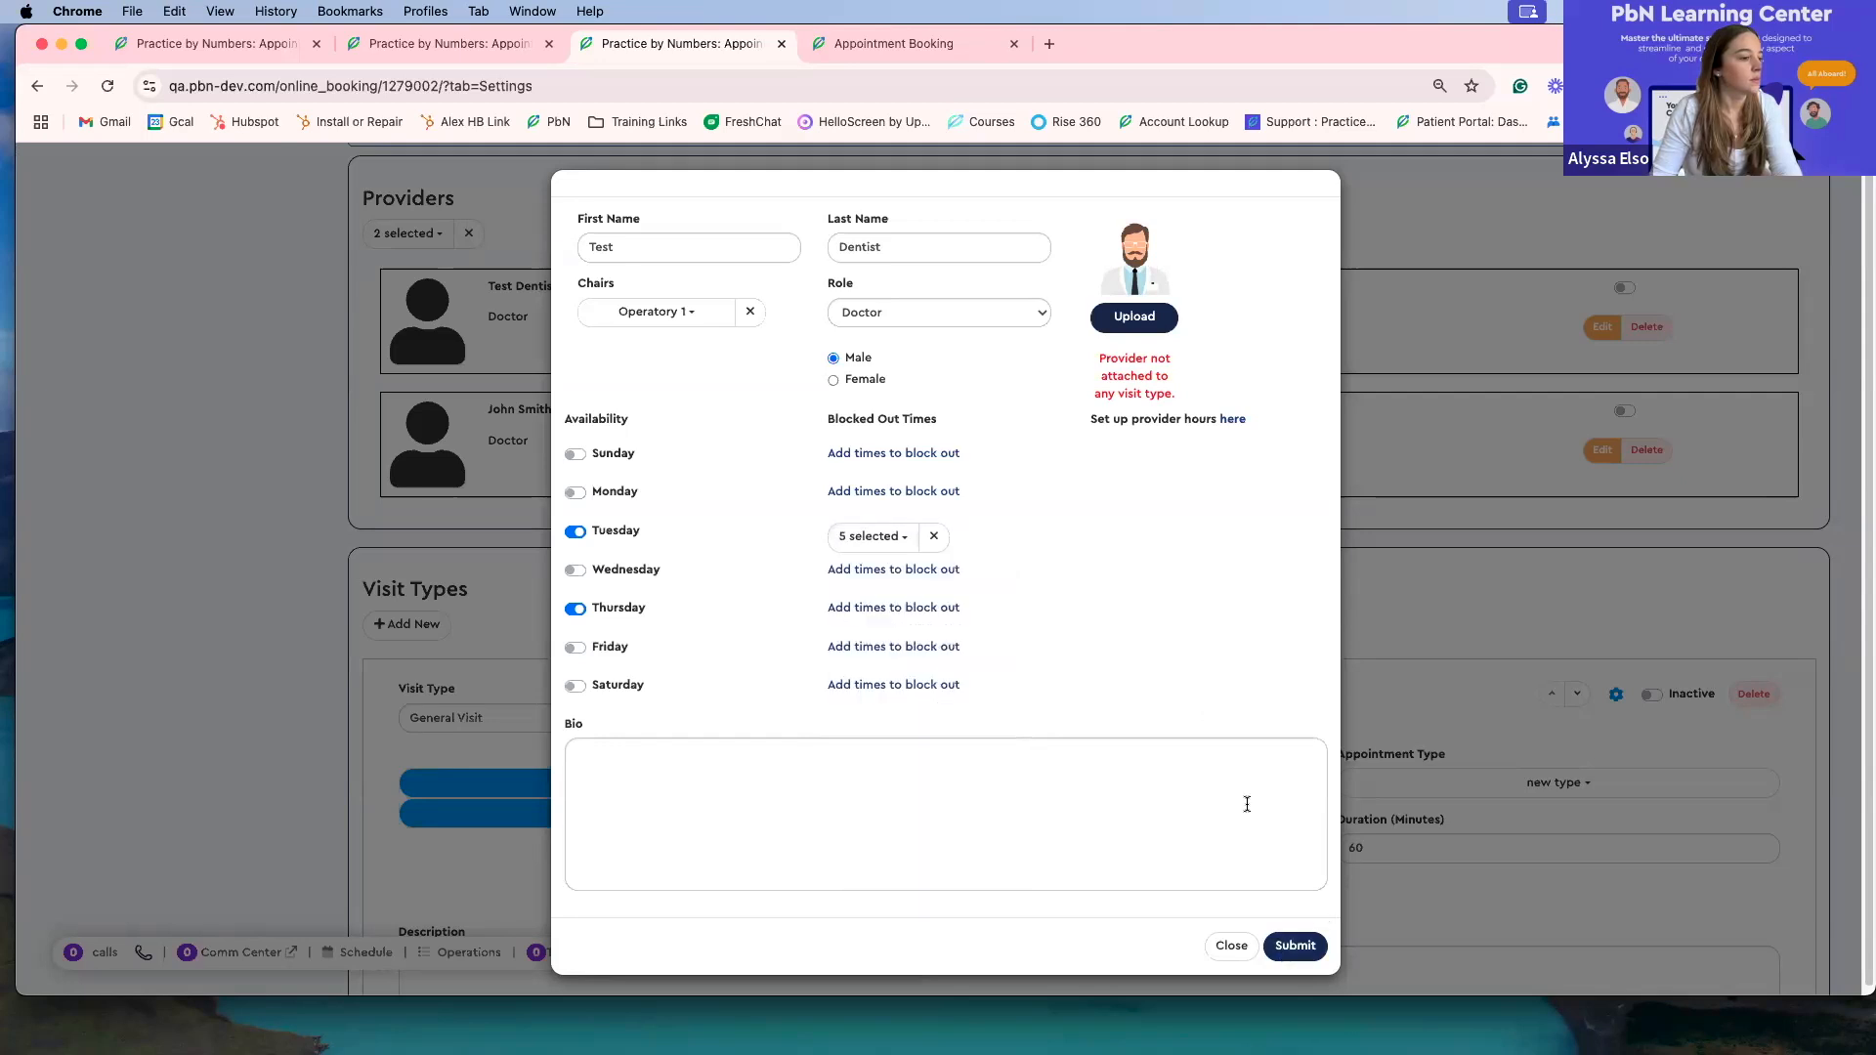
pyautogui.click(1295, 946)
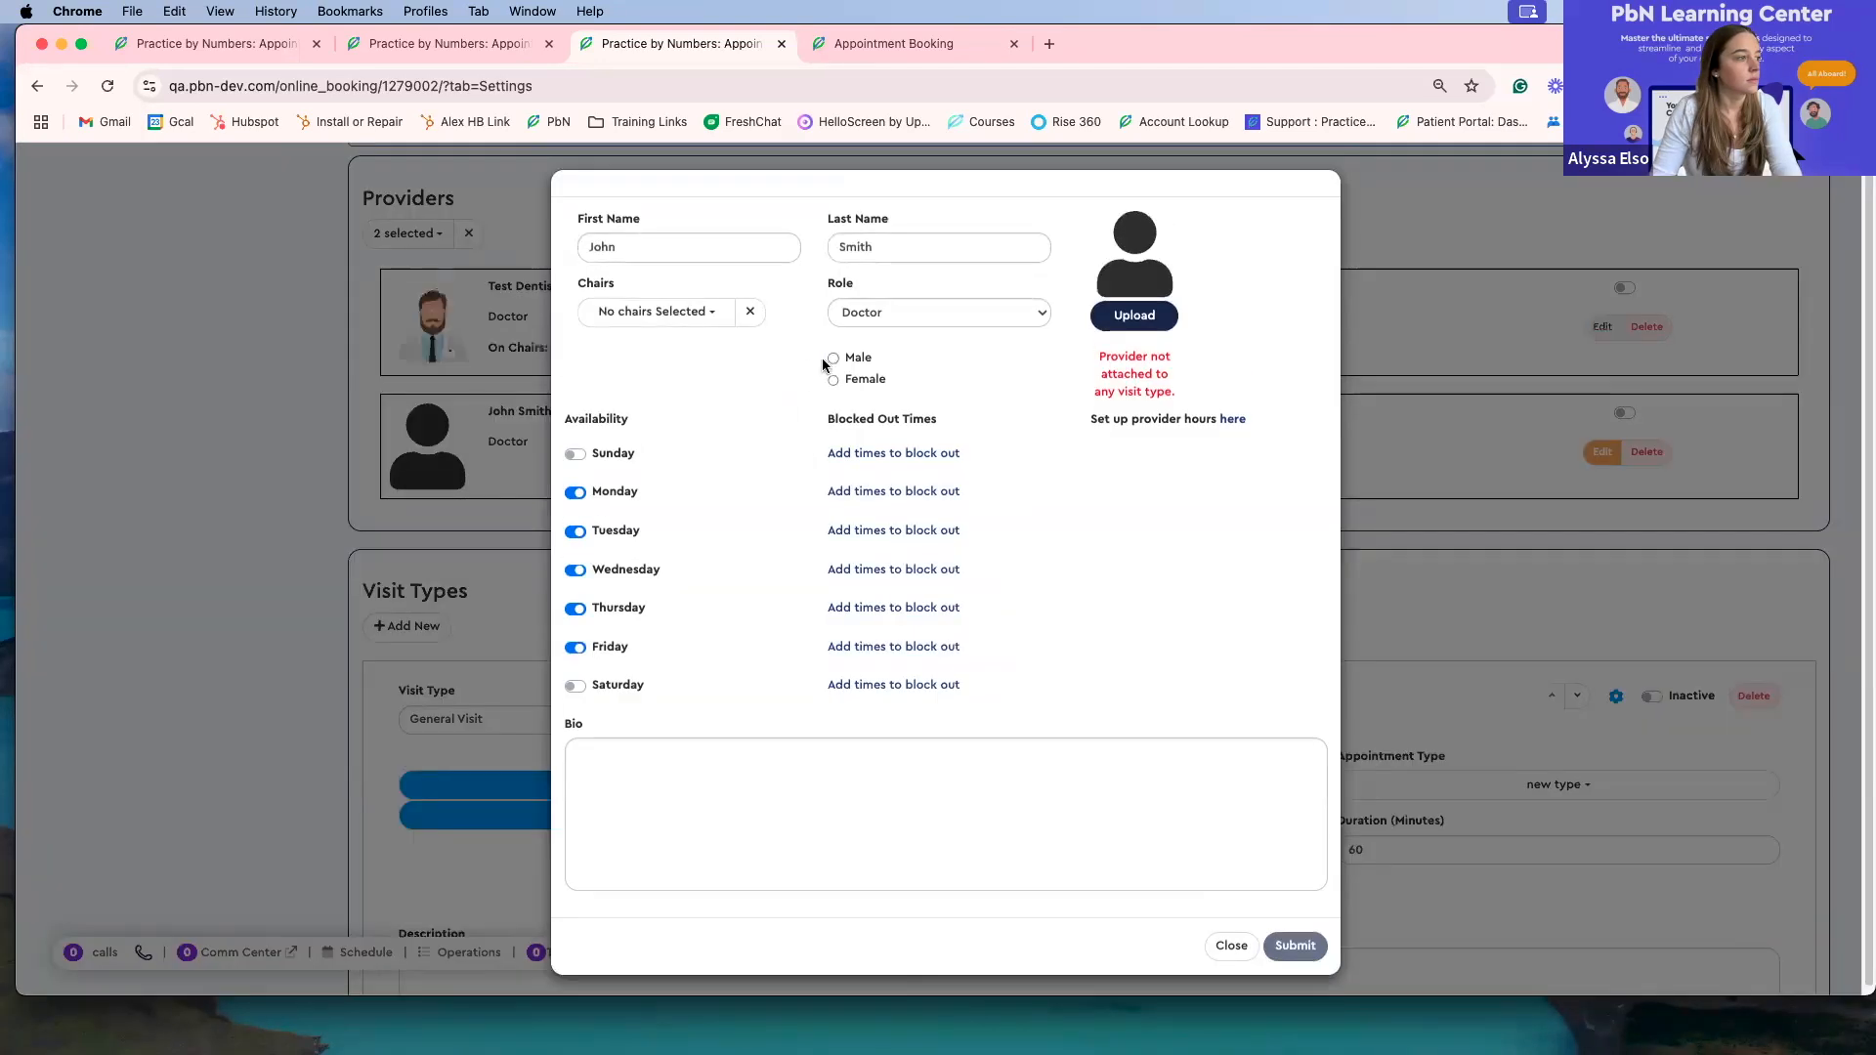
pyautogui.click(833, 359)
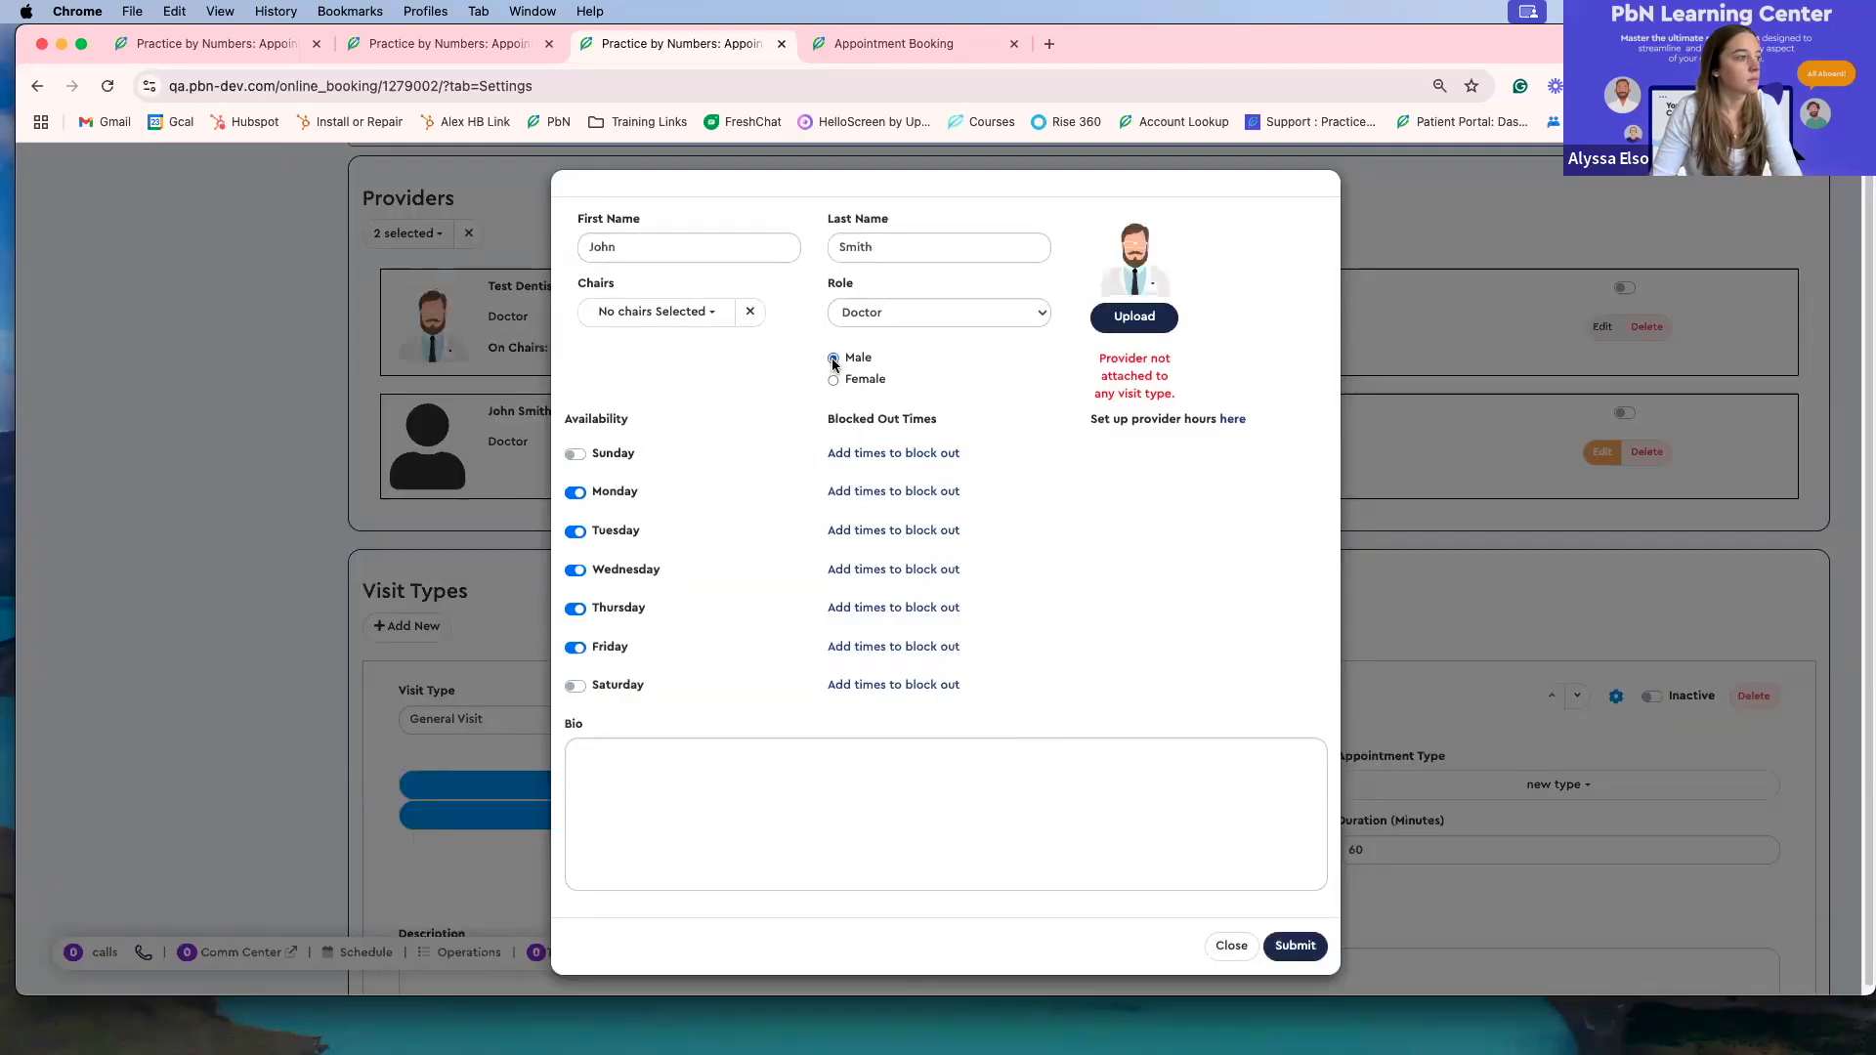
pyautogui.click(694, 316)
pyautogui.click(677, 407)
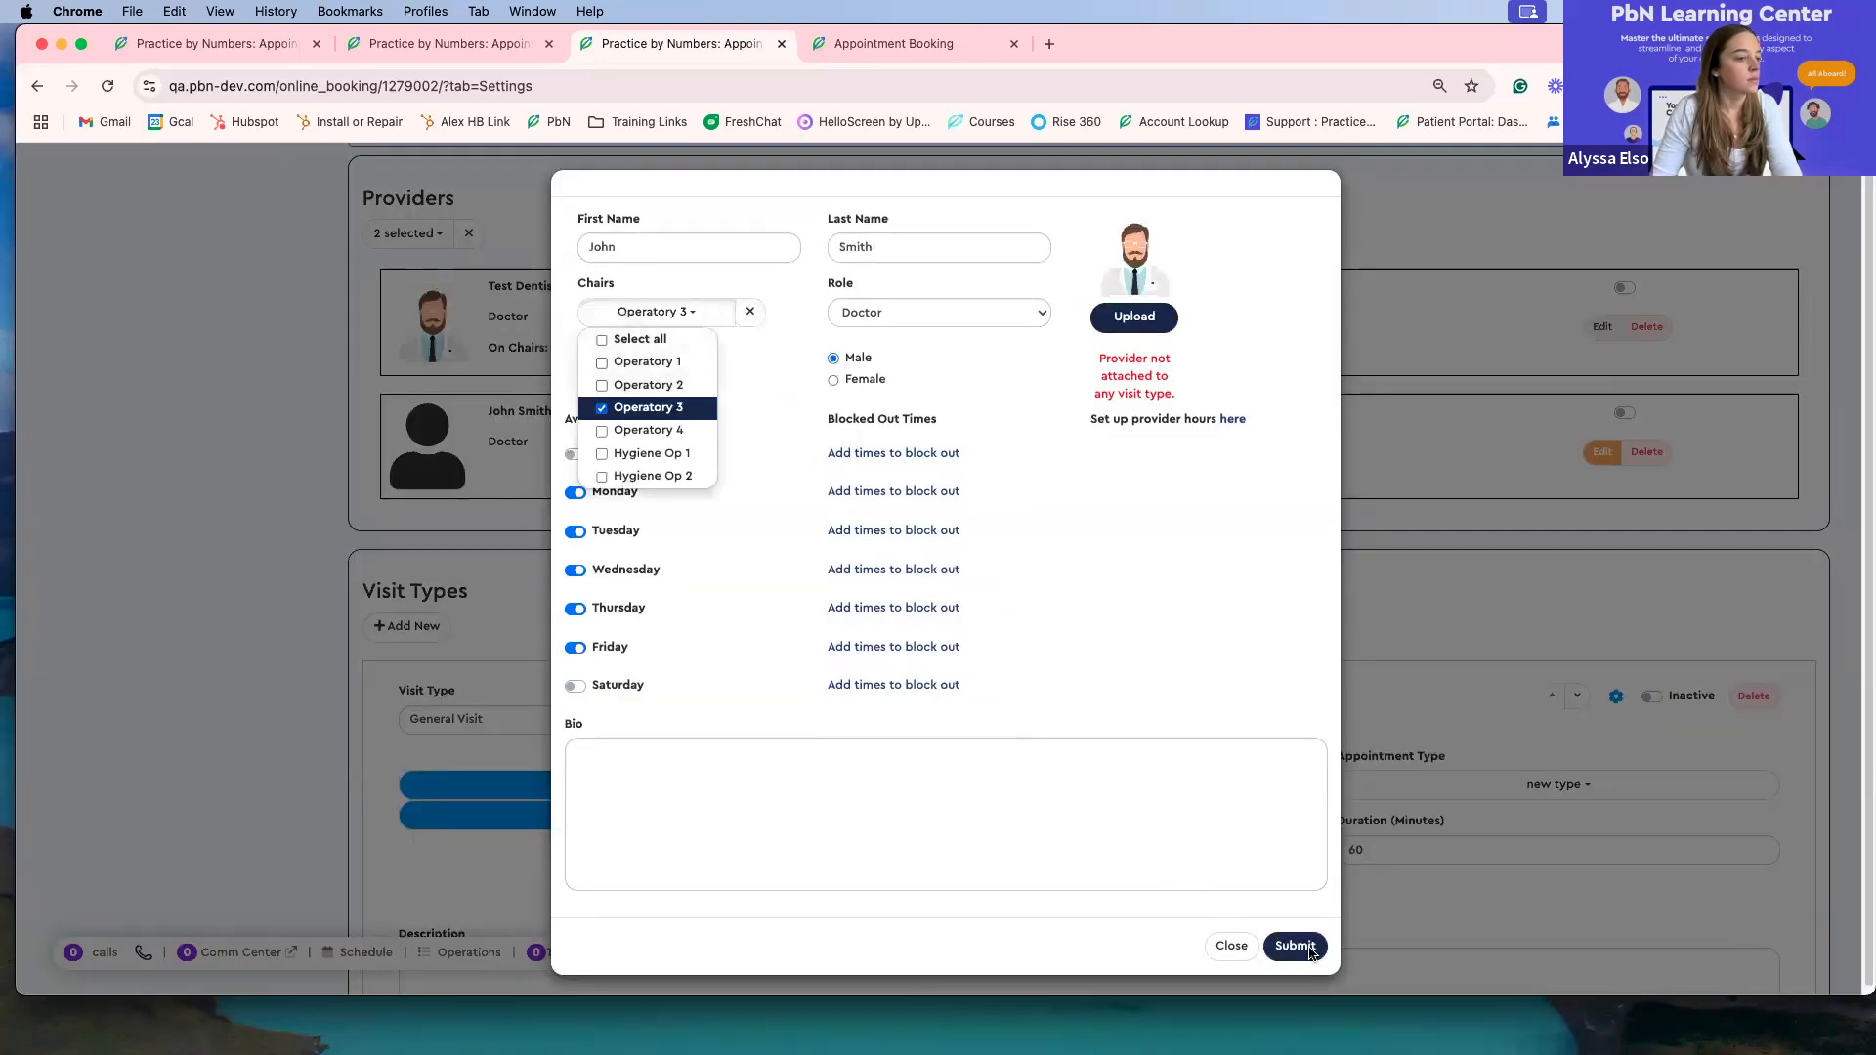
pyautogui.click(1307, 949)
pyautogui.click(1625, 416)
pyautogui.click(1624, 289)
pyautogui.scroll(-15, 1233, 495)
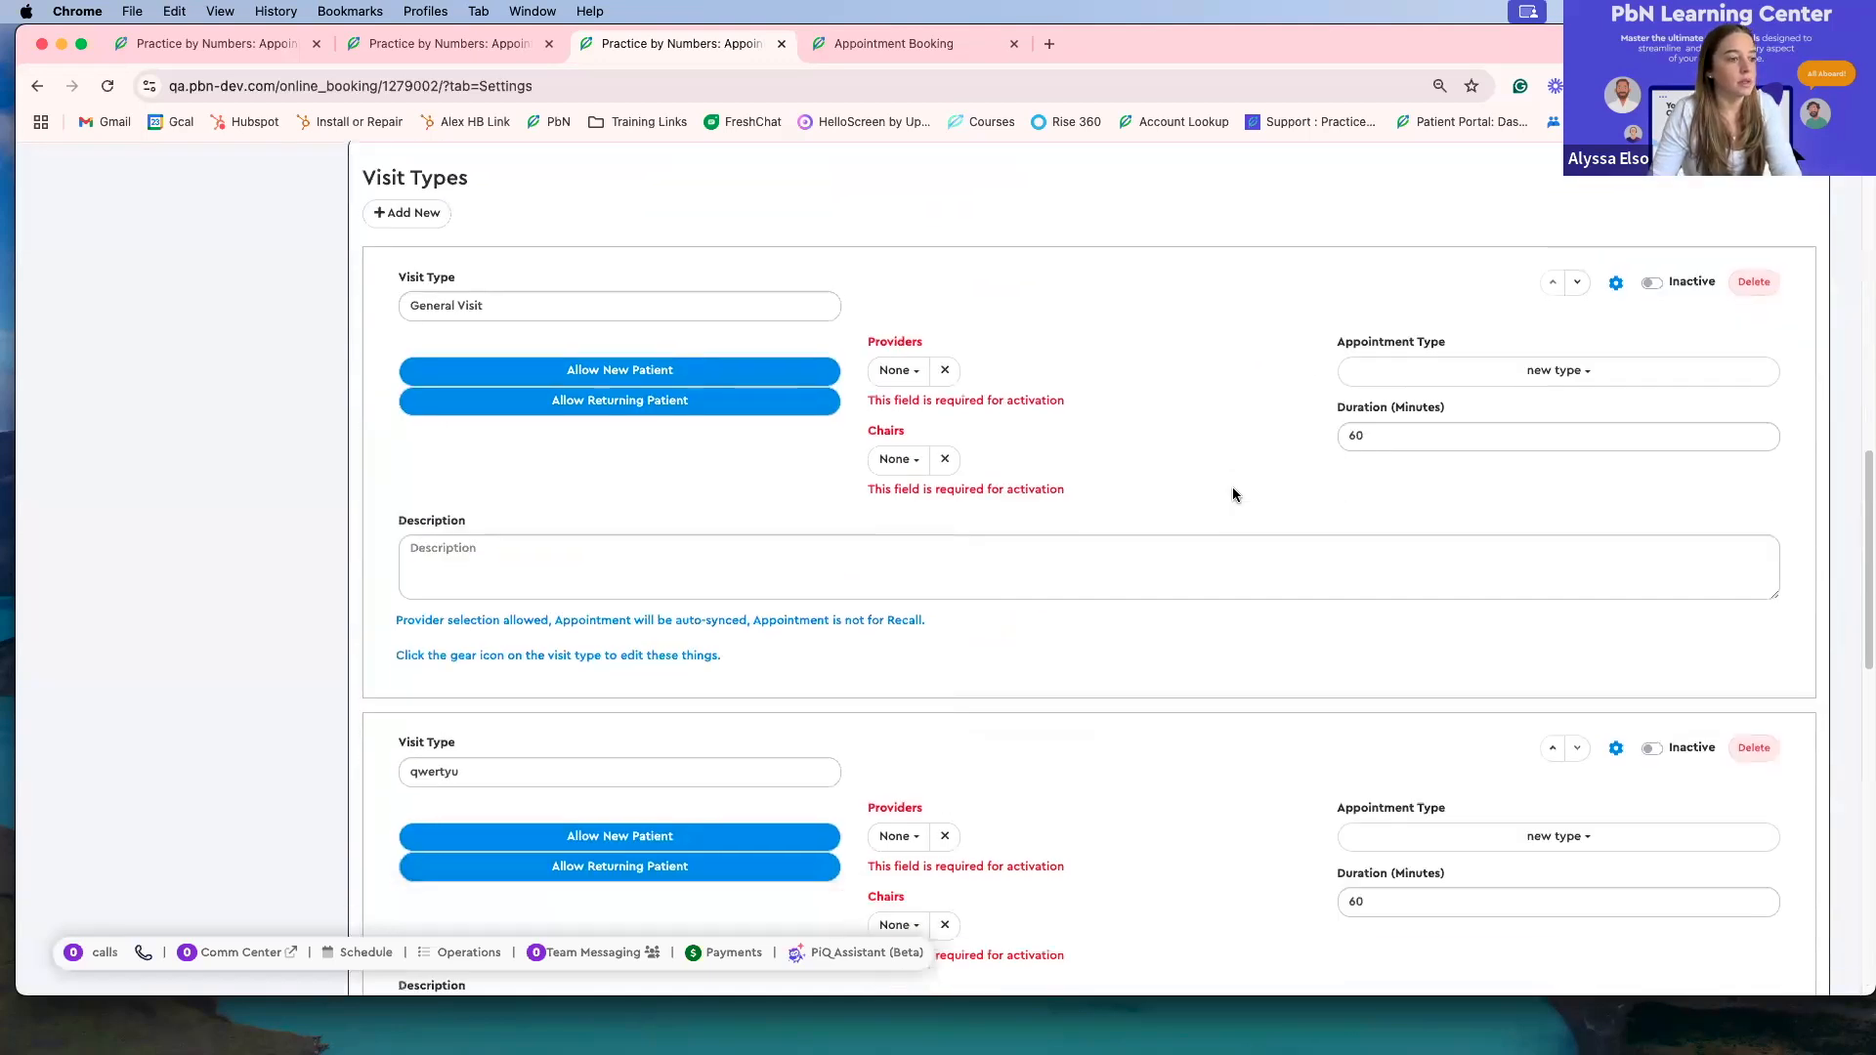
pyautogui.click(1089, 816)
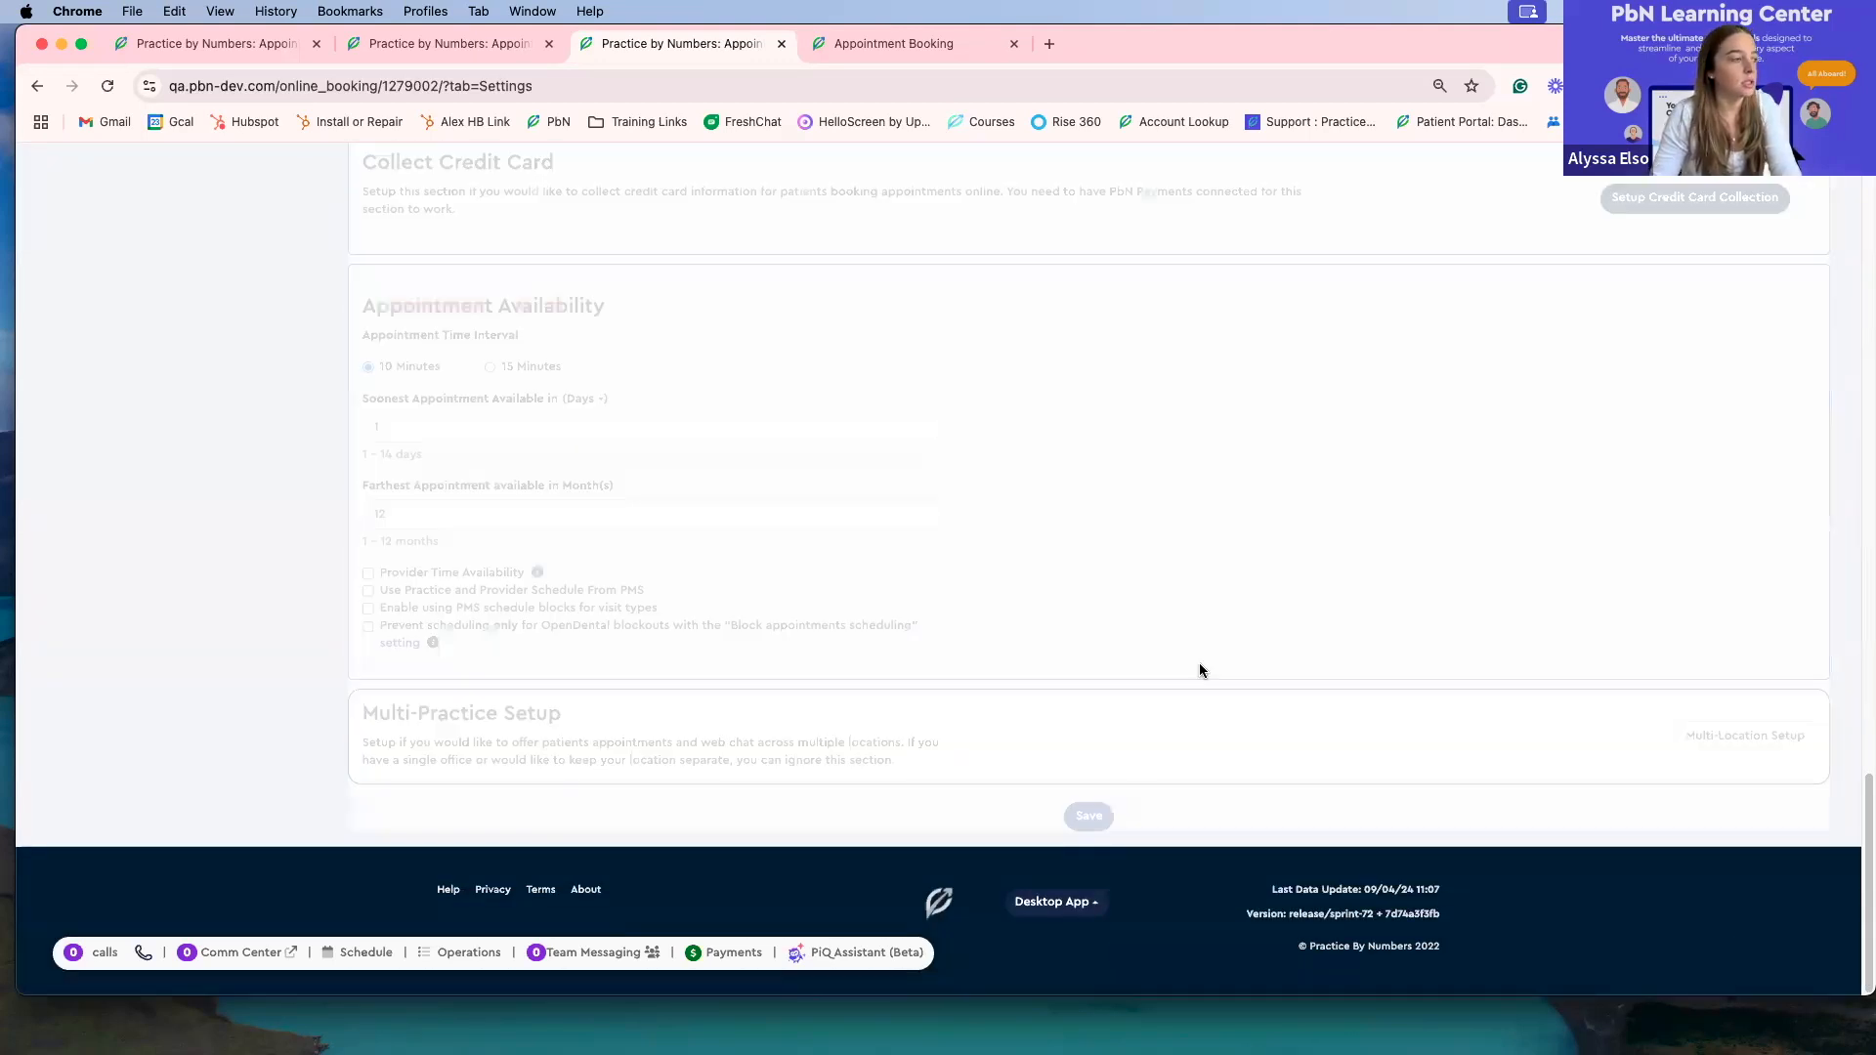
pyautogui.scroll(-8, 762, 535)
pyautogui.scroll(3, 761, 528)
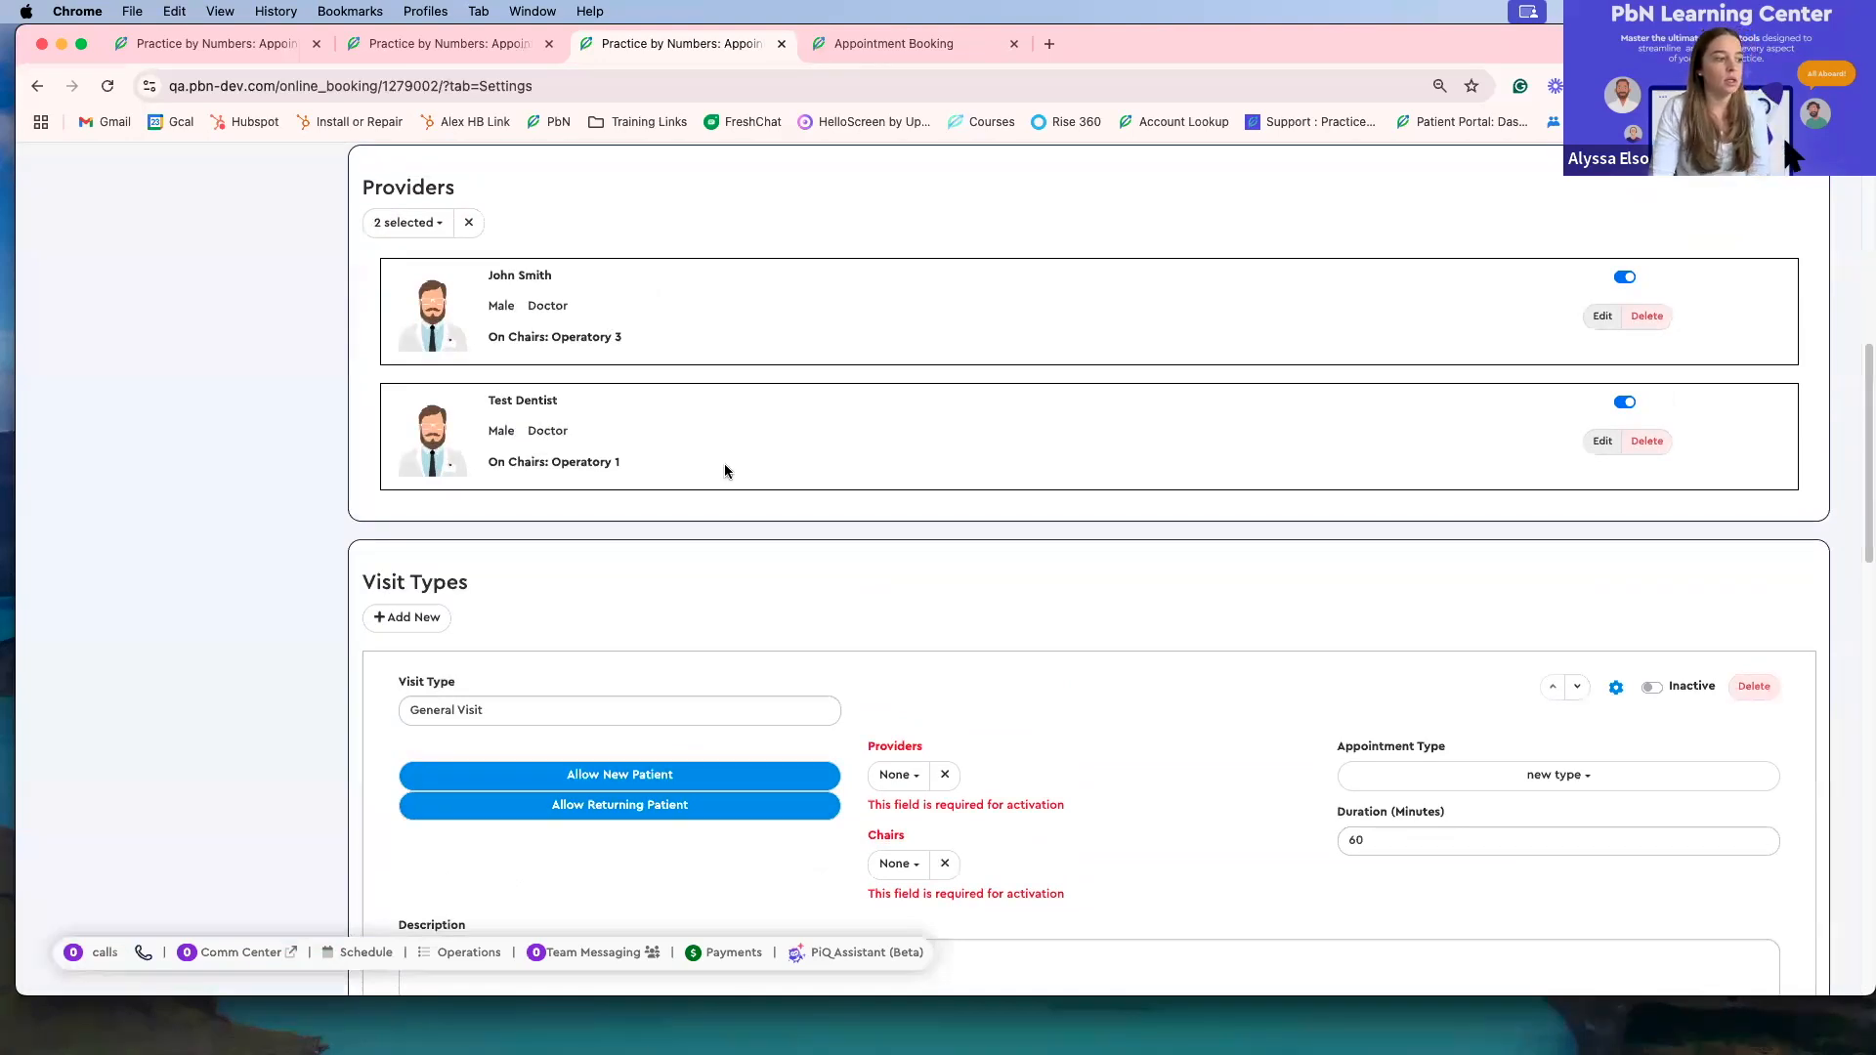
pyautogui.scroll(-4, 728, 472)
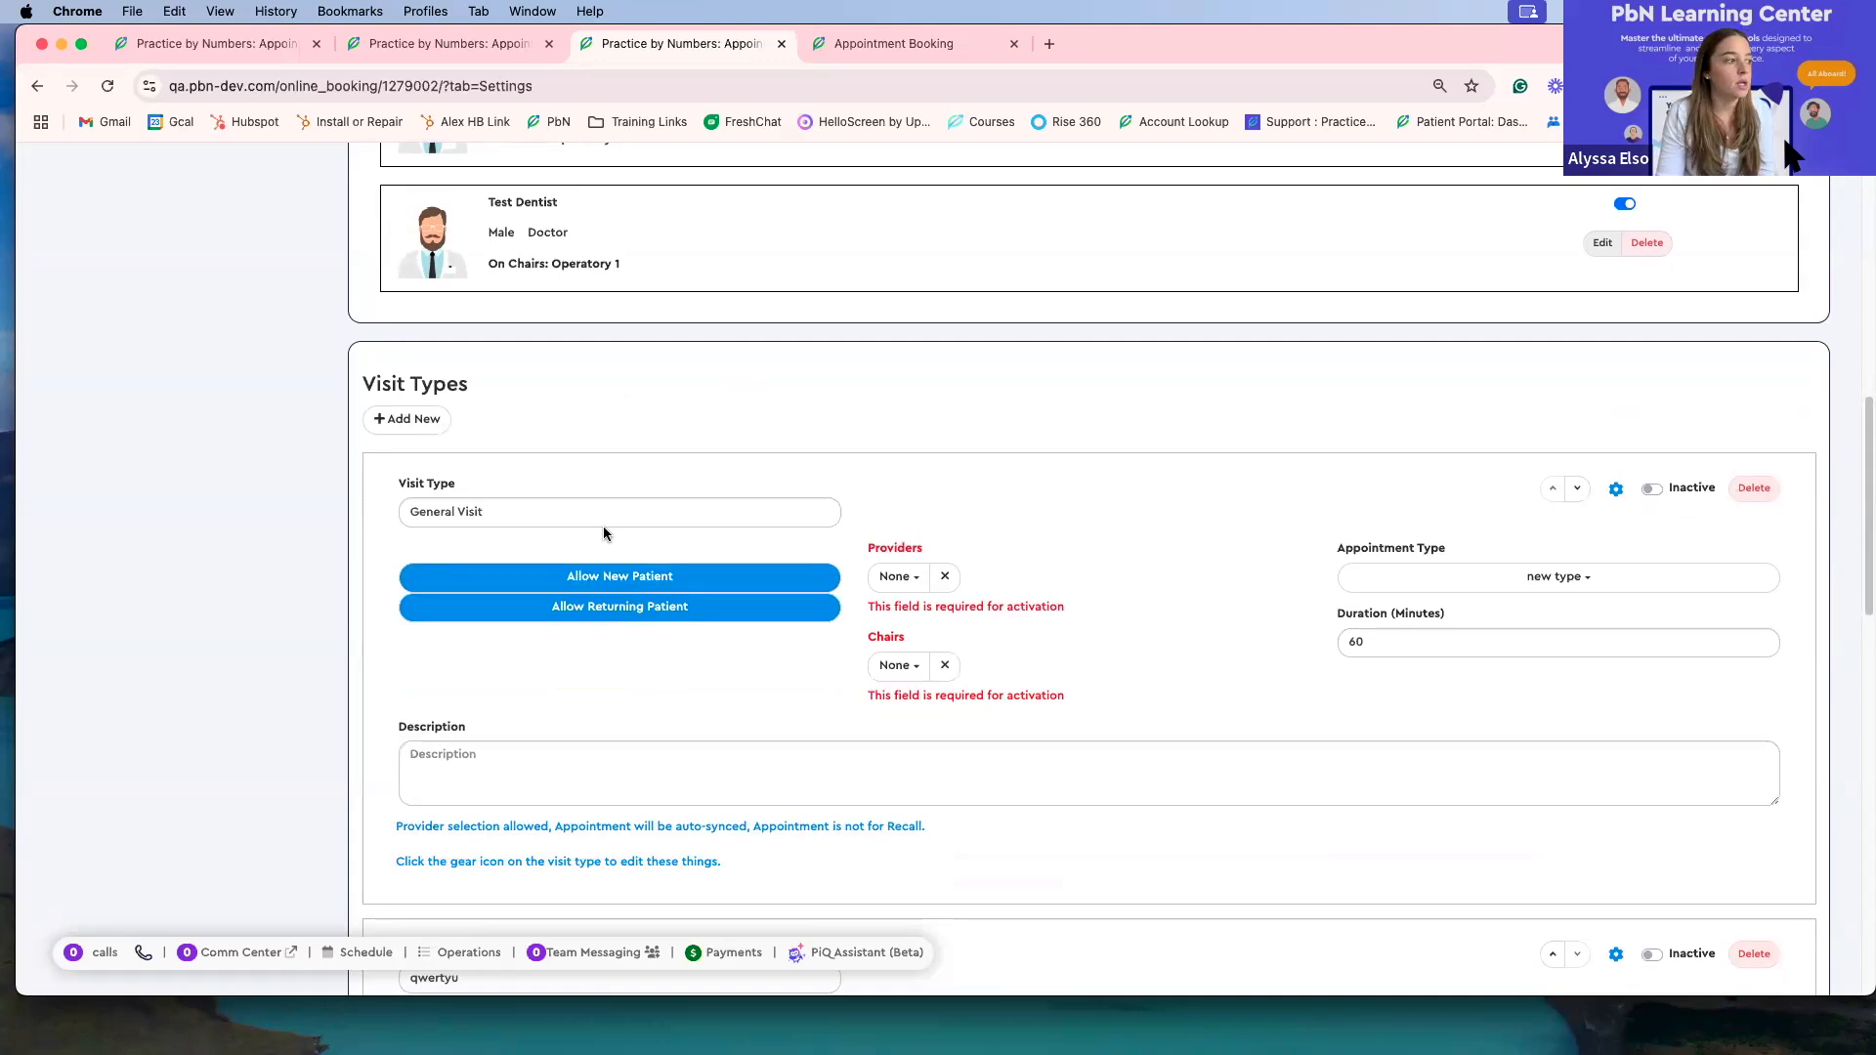
pyautogui.scroll(-3, 604, 533)
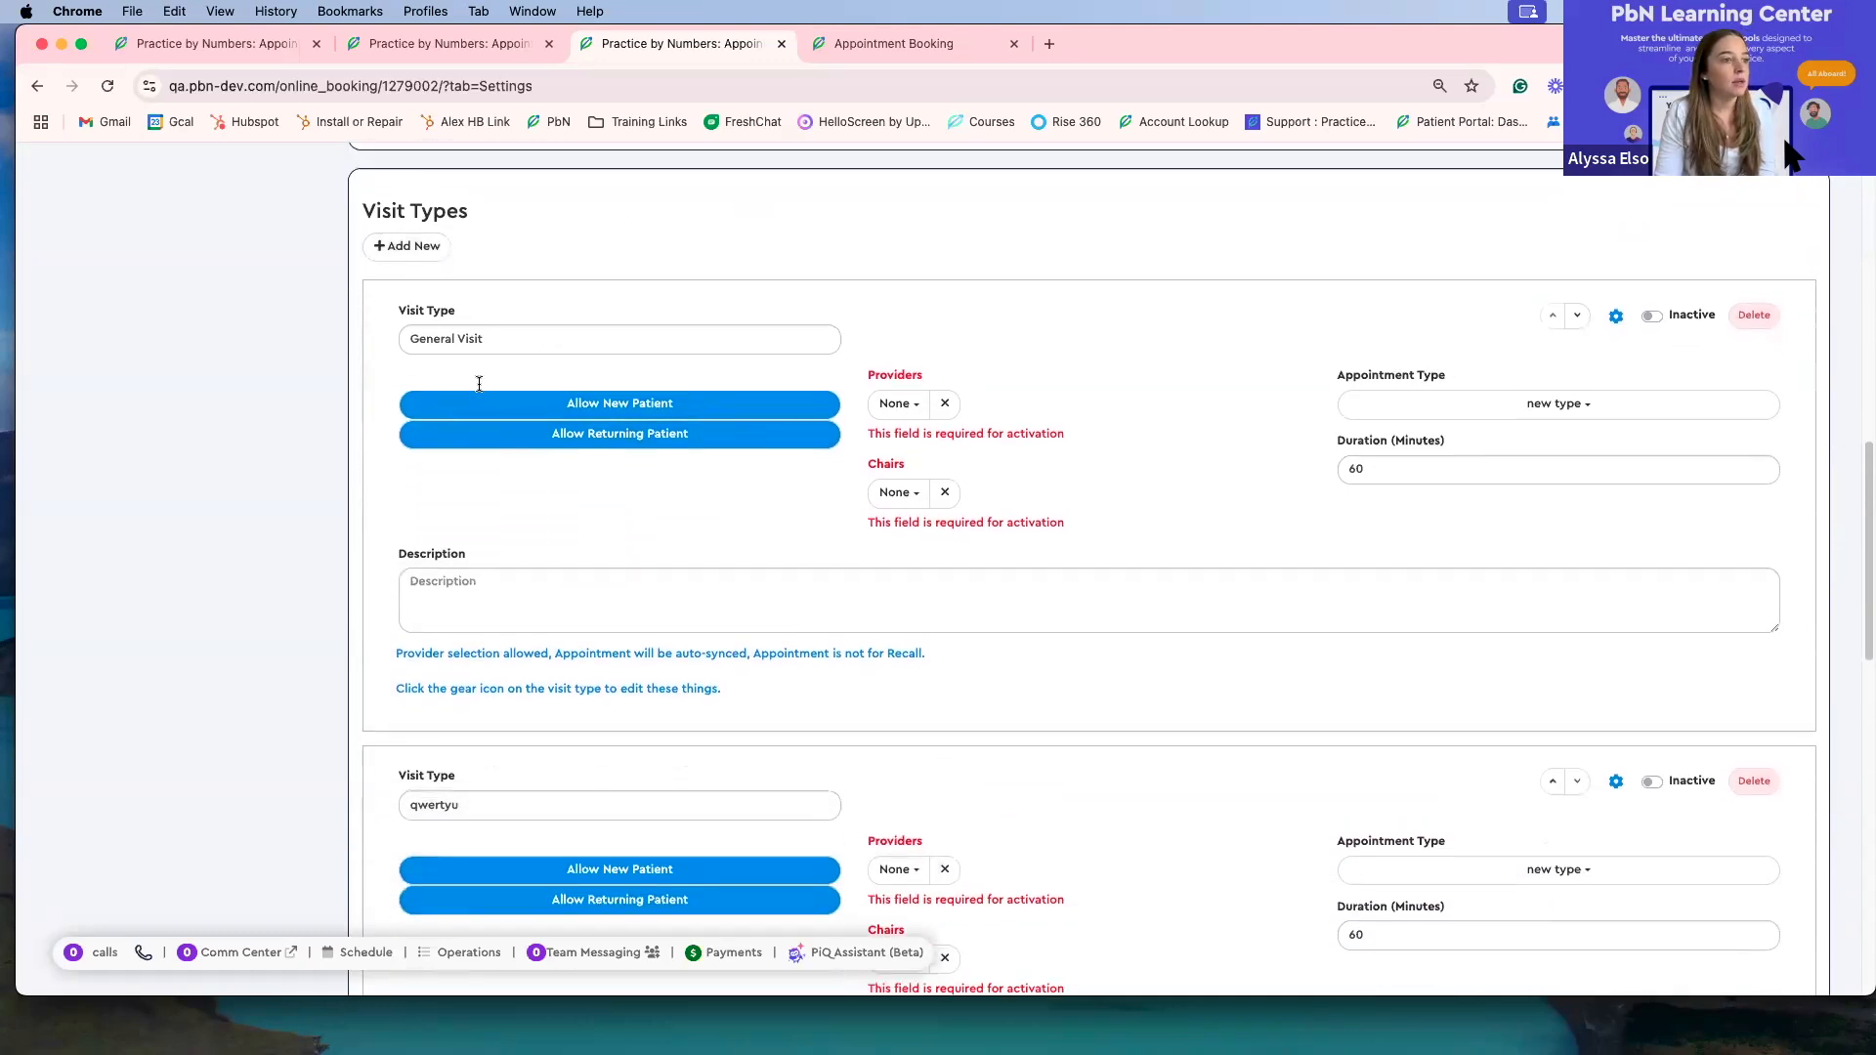
# Check Test Dentist as the General Visit provider, leaving its appointment type unchanged.
pyautogui.scroll(1, 479, 384)
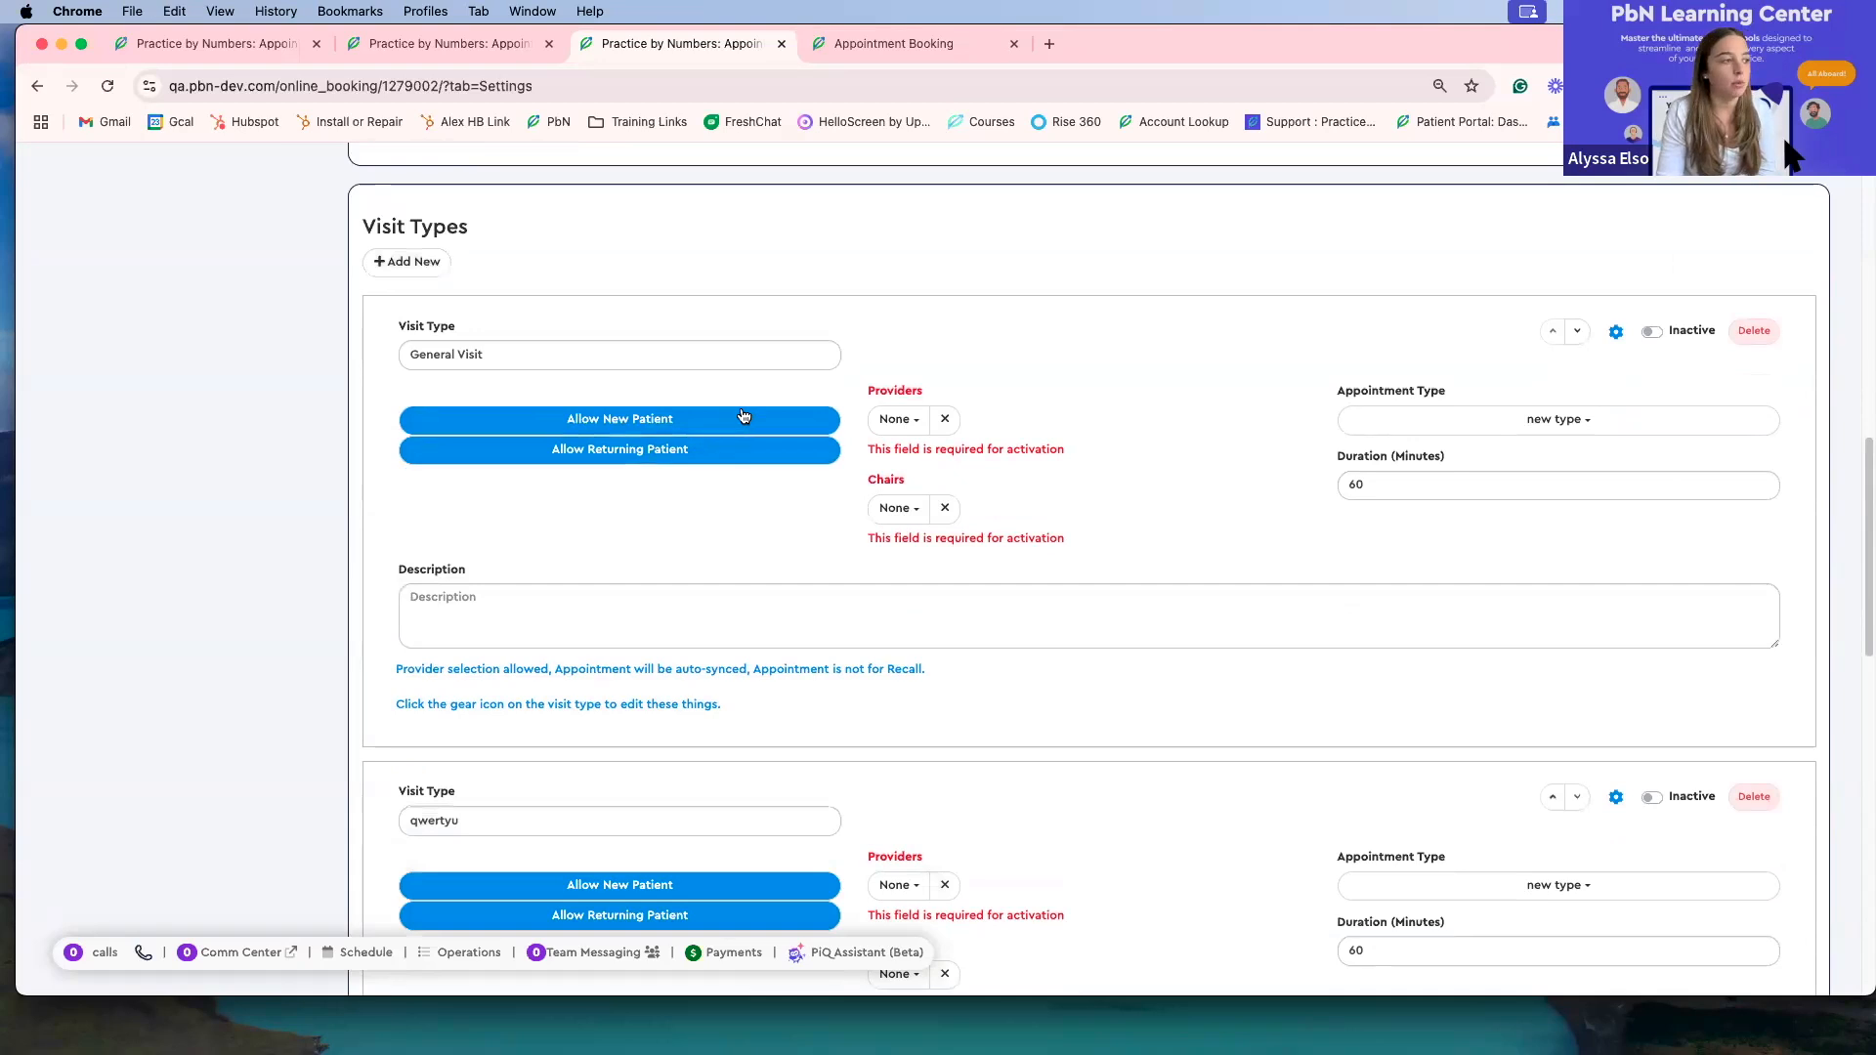
pyautogui.click(884, 424)
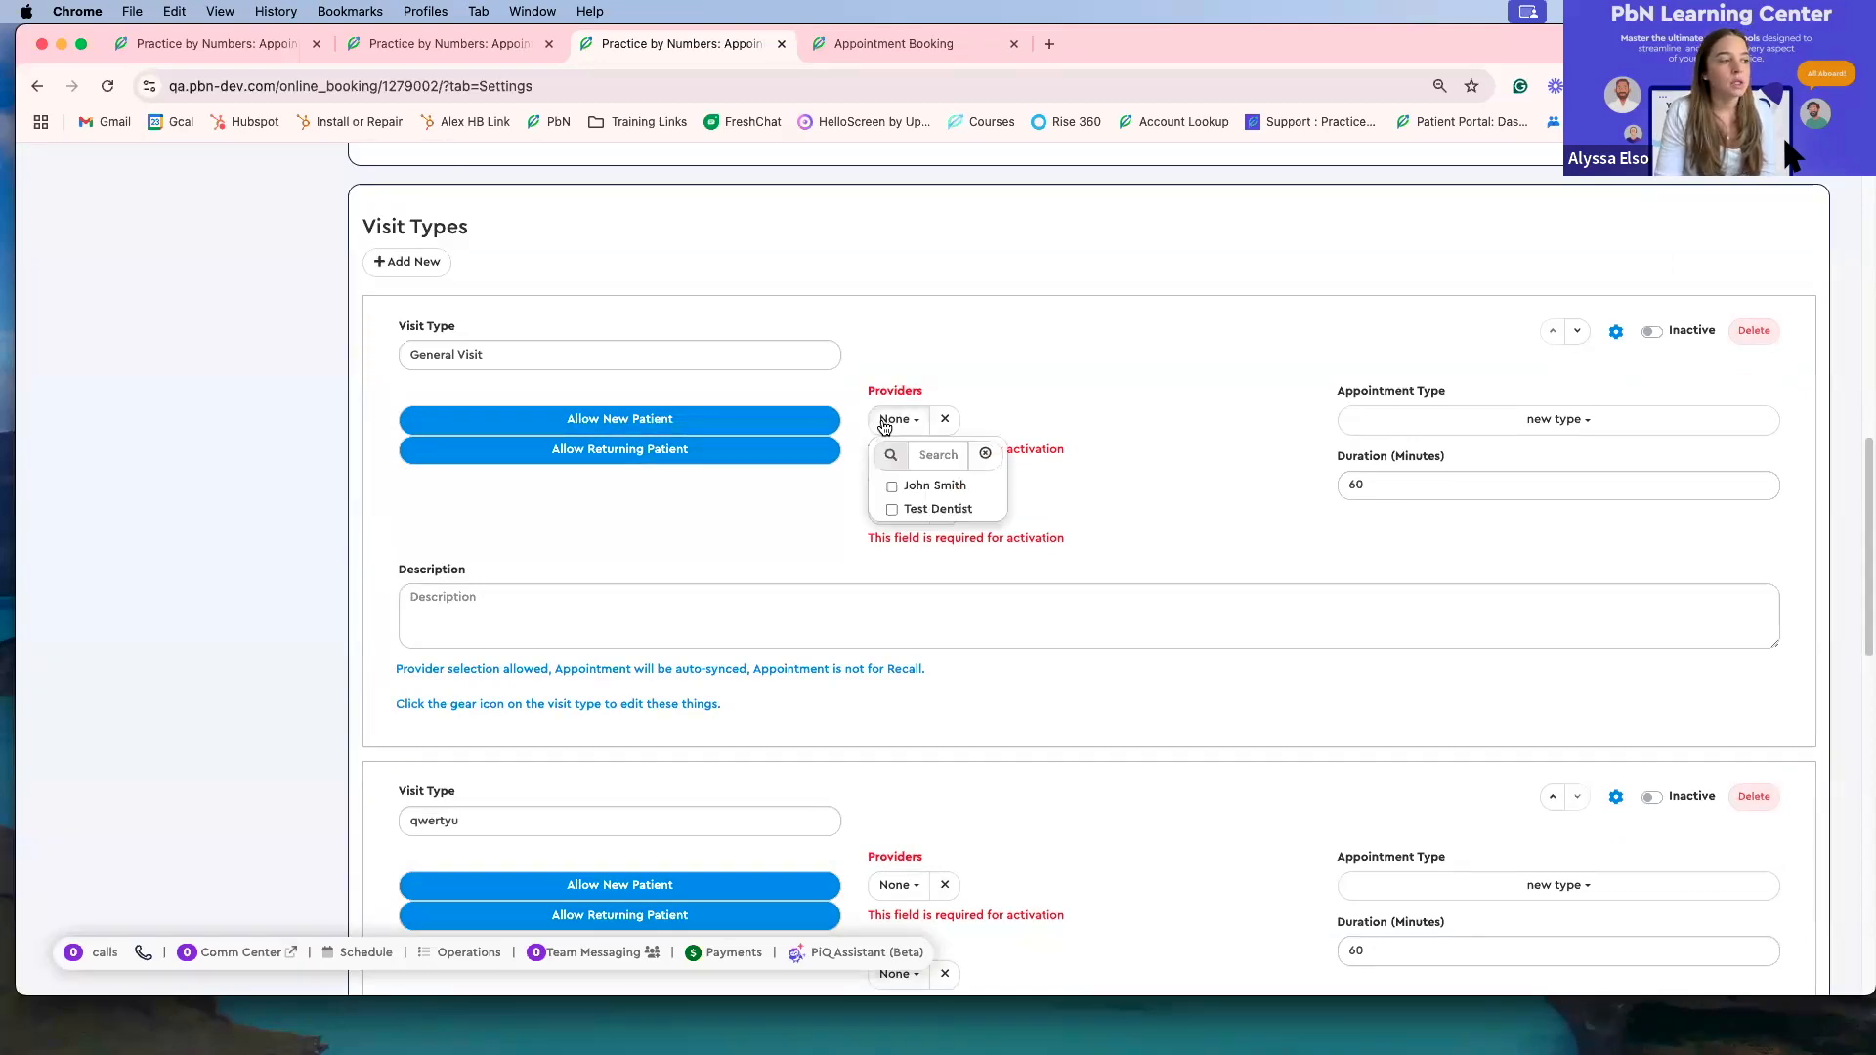
pyautogui.click(892, 510)
pyautogui.click(831, 479)
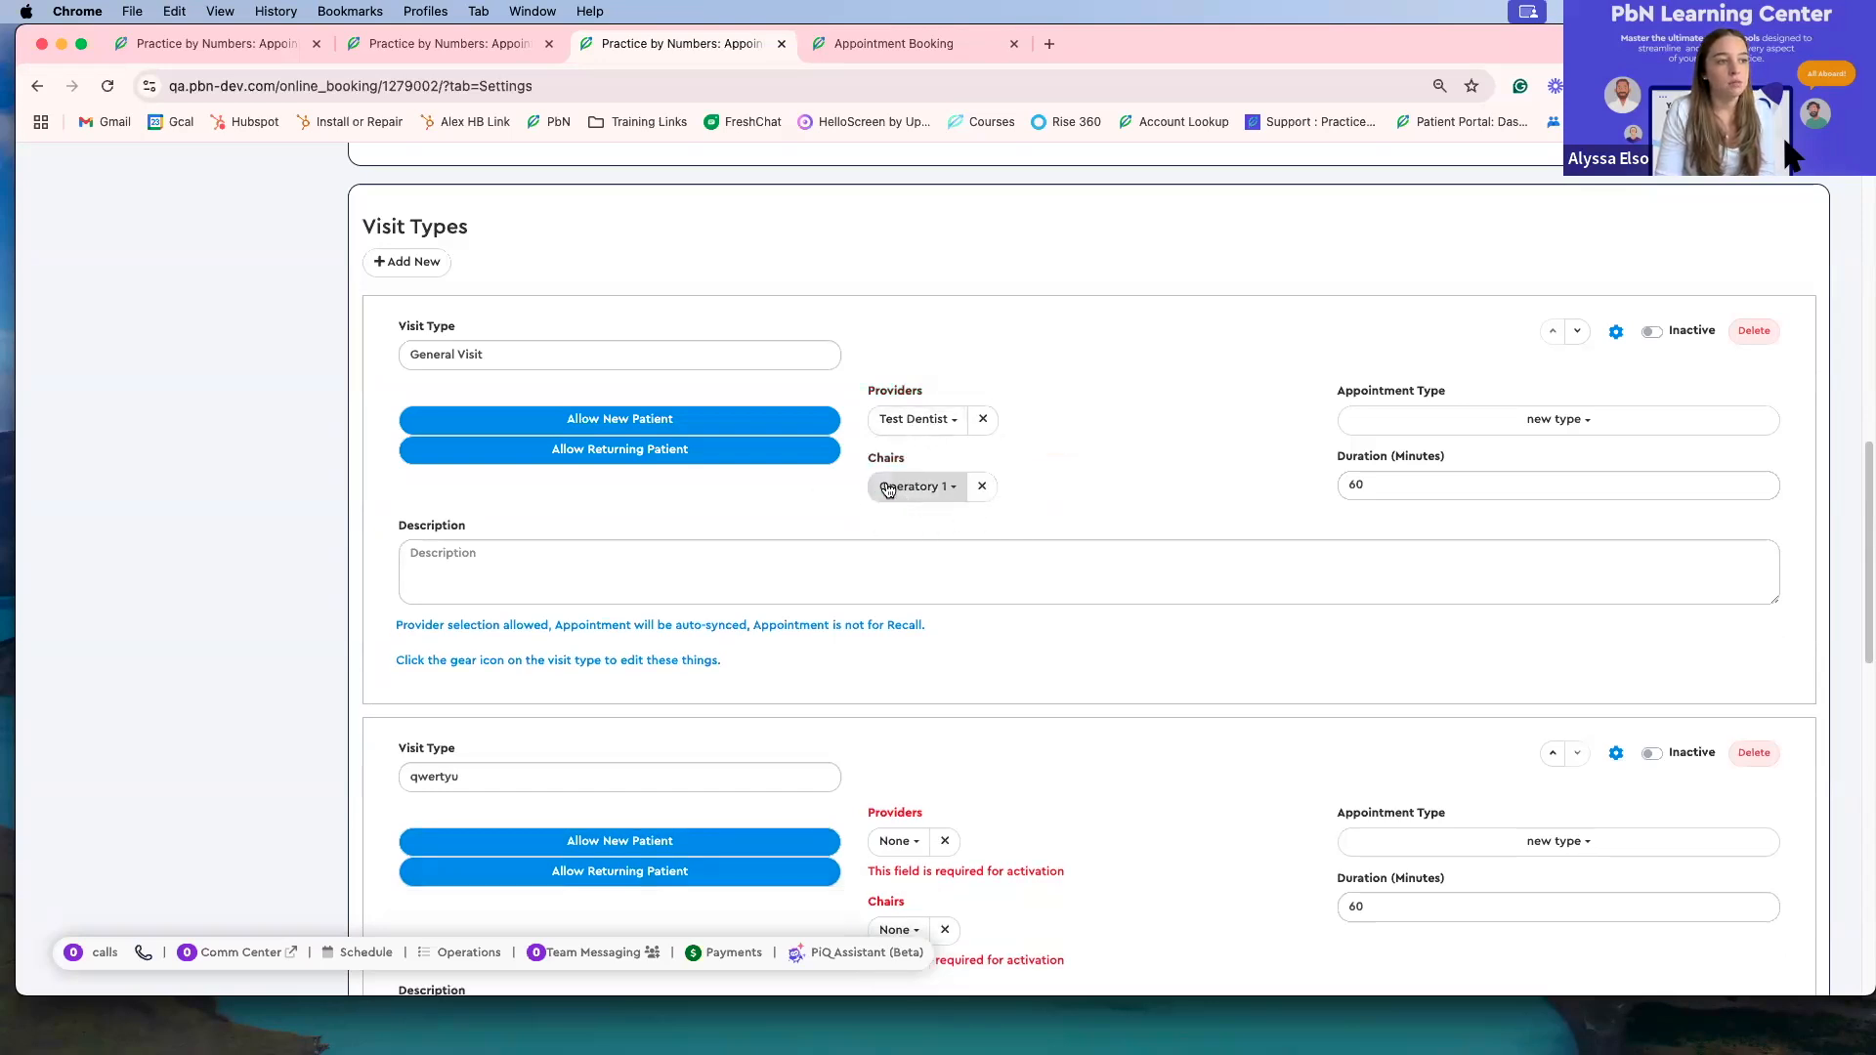
pyautogui.click(1456, 424)
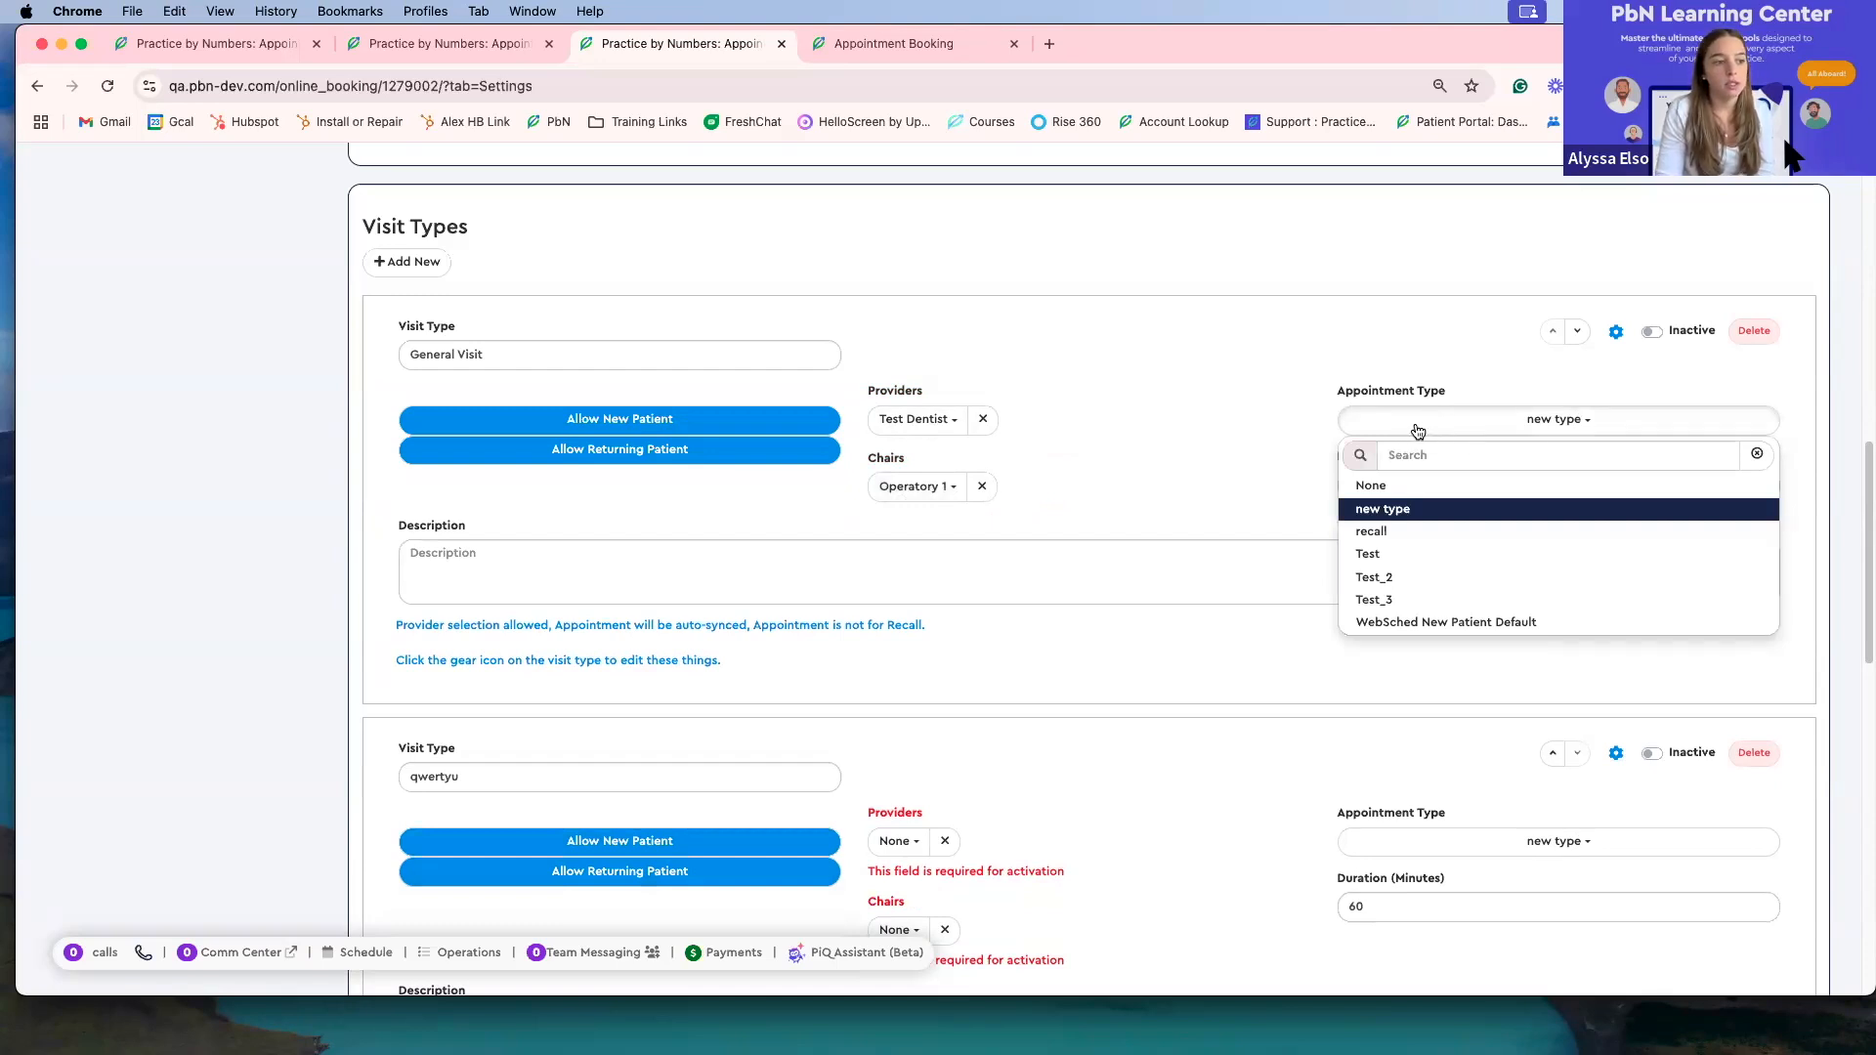
pyautogui.click(1416, 427)
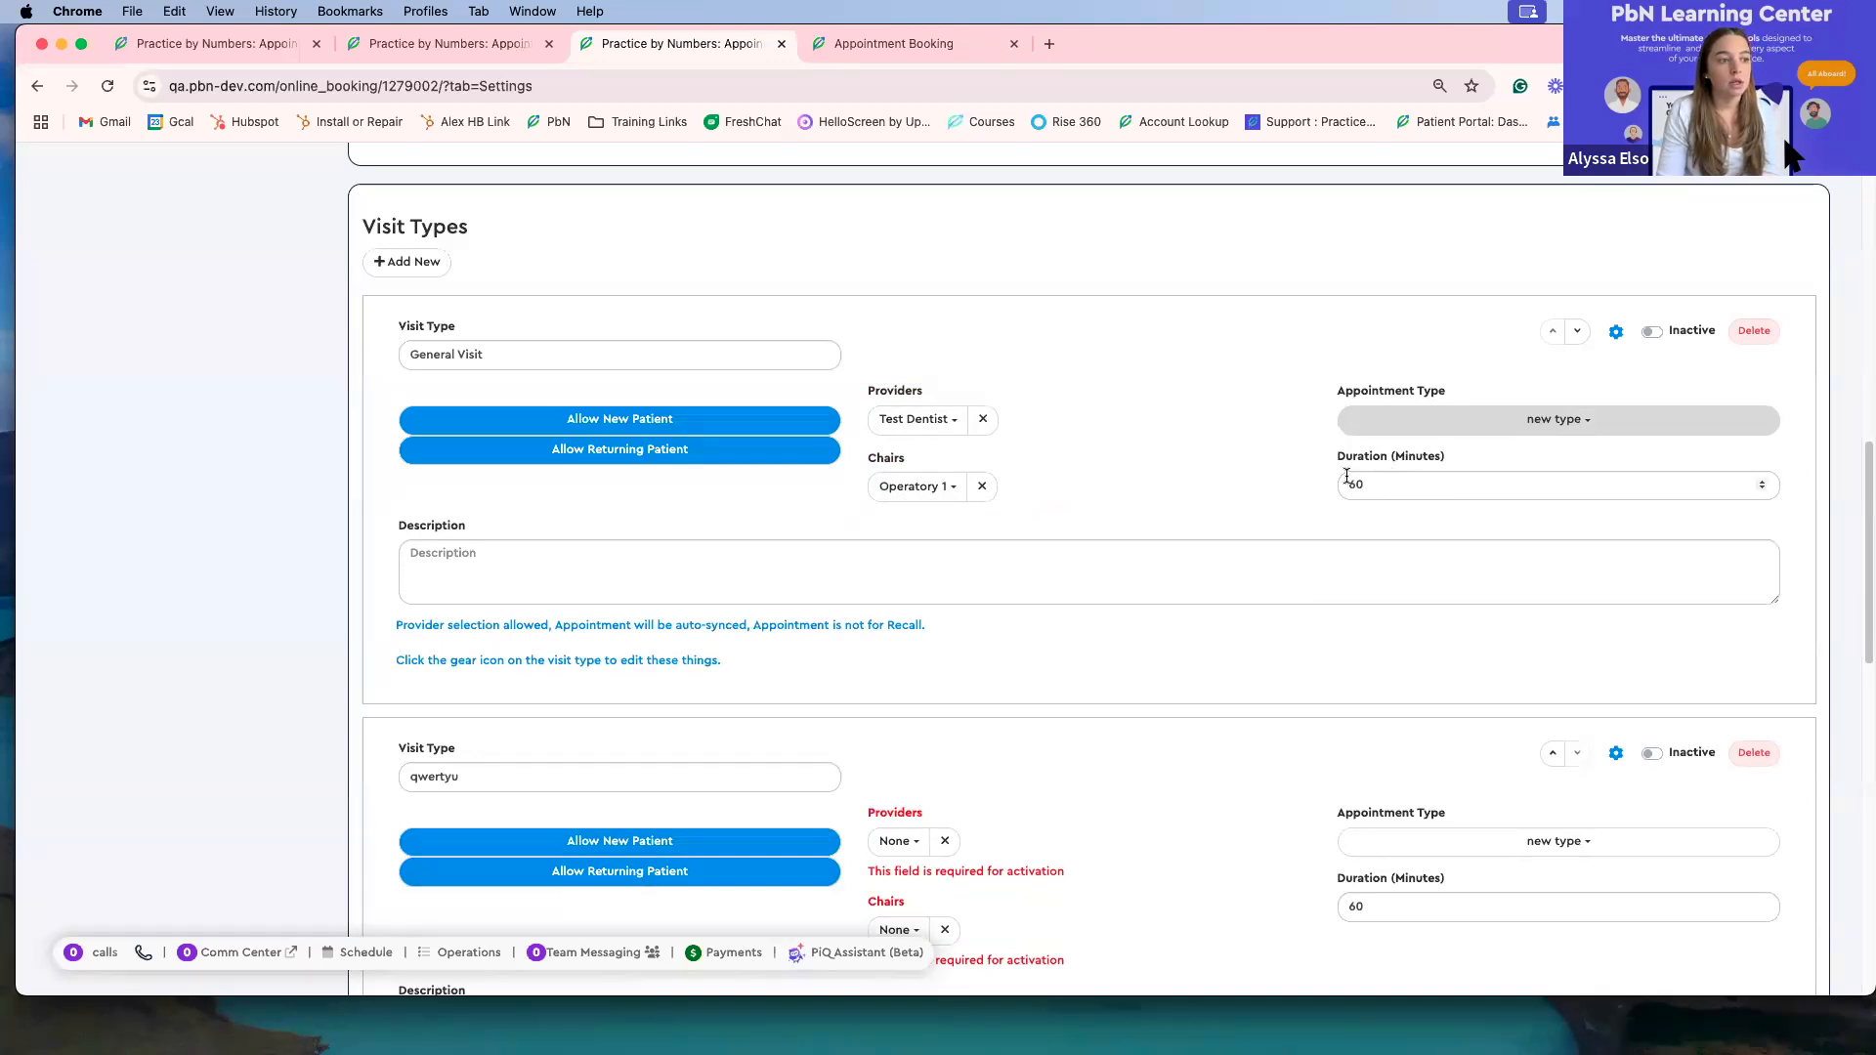
pyautogui.click(1065, 581)
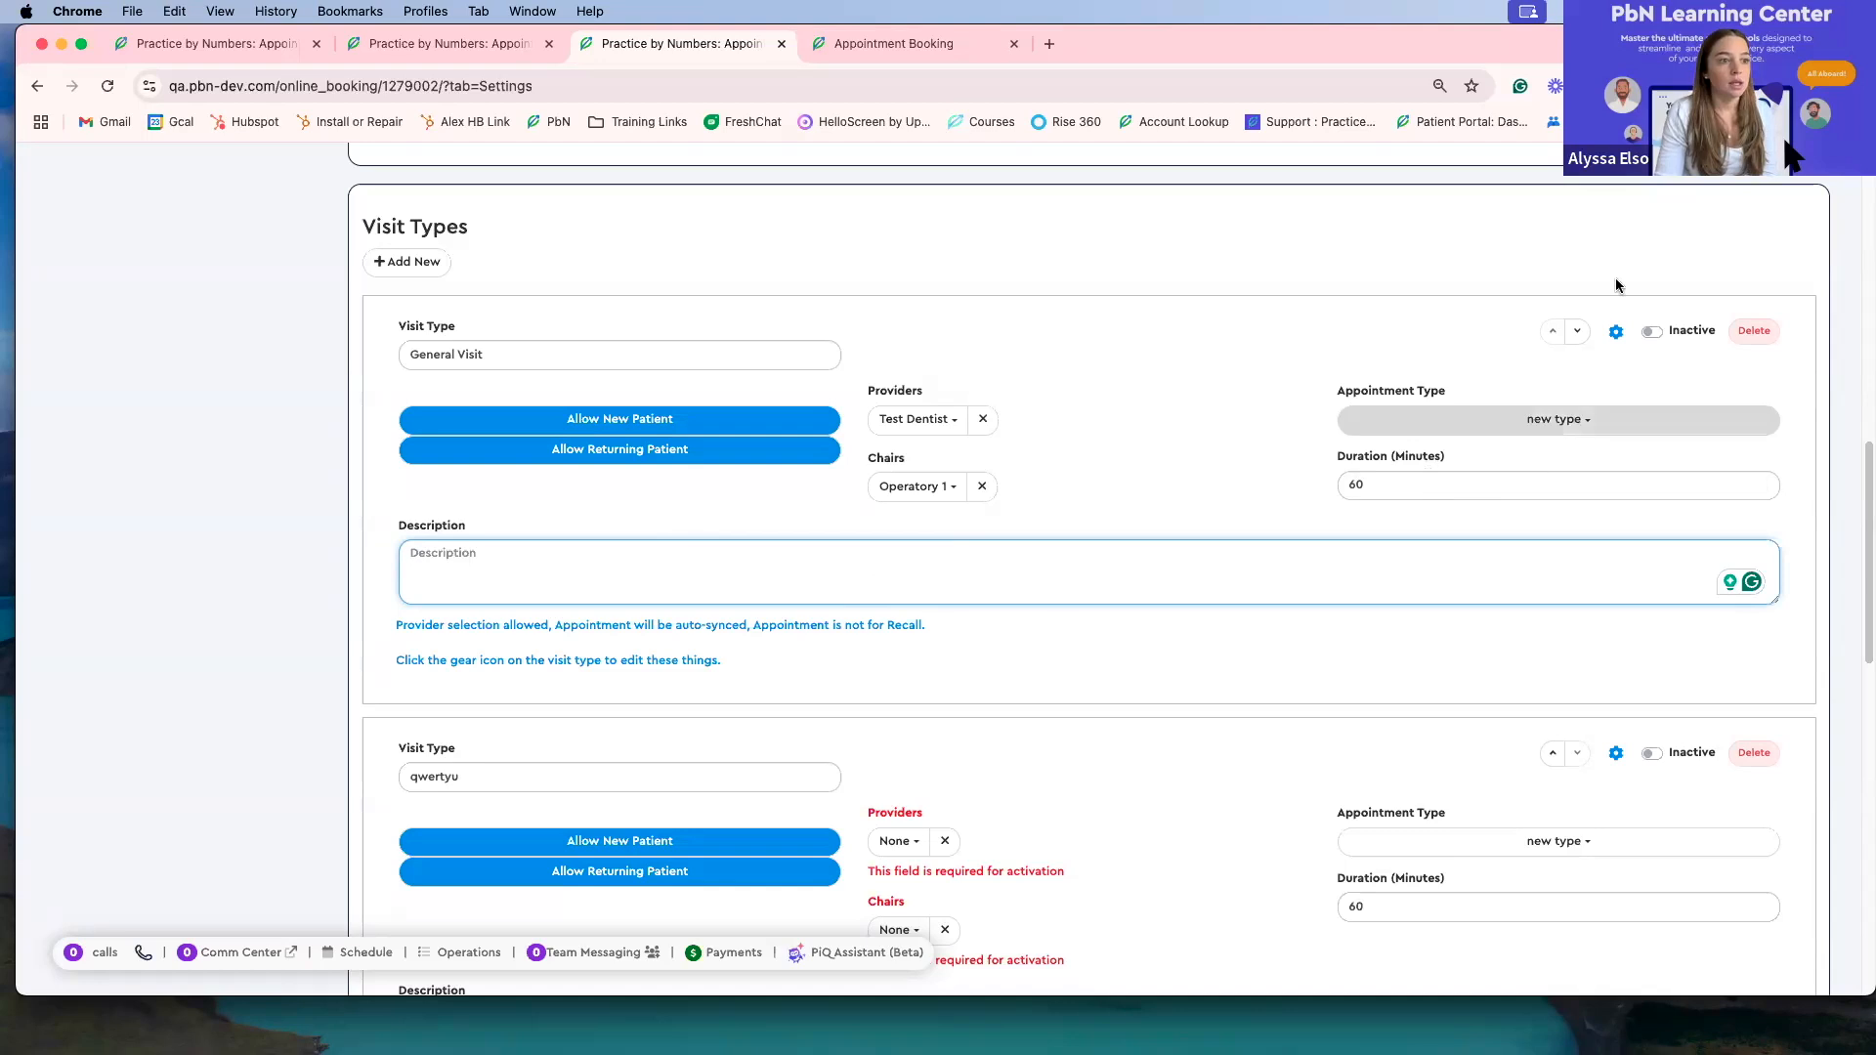
# Move General Visit below qwertyu, rename qwertyu to 'New Patient Exam', and disallow returning patients.
pyautogui.click(1577, 335)
pyautogui.scroll(5, 1570, 335)
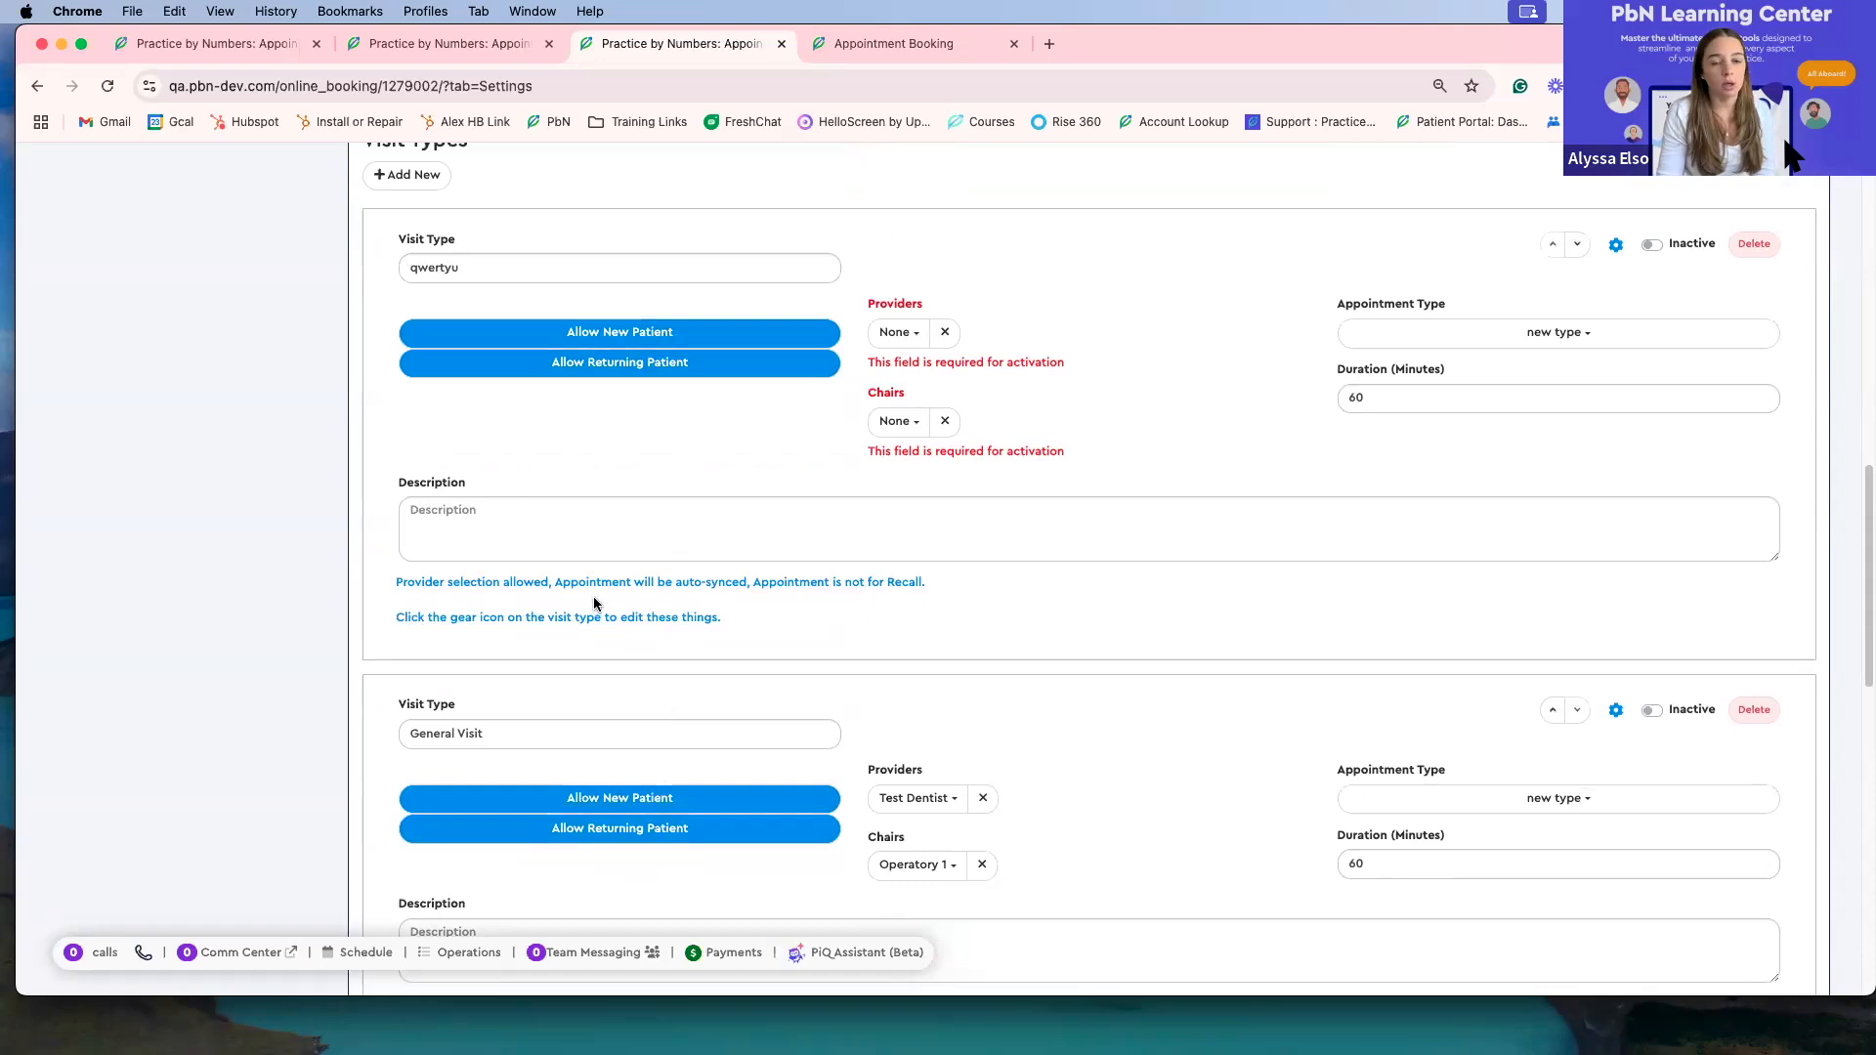
pyautogui.doubleClick(471, 273)
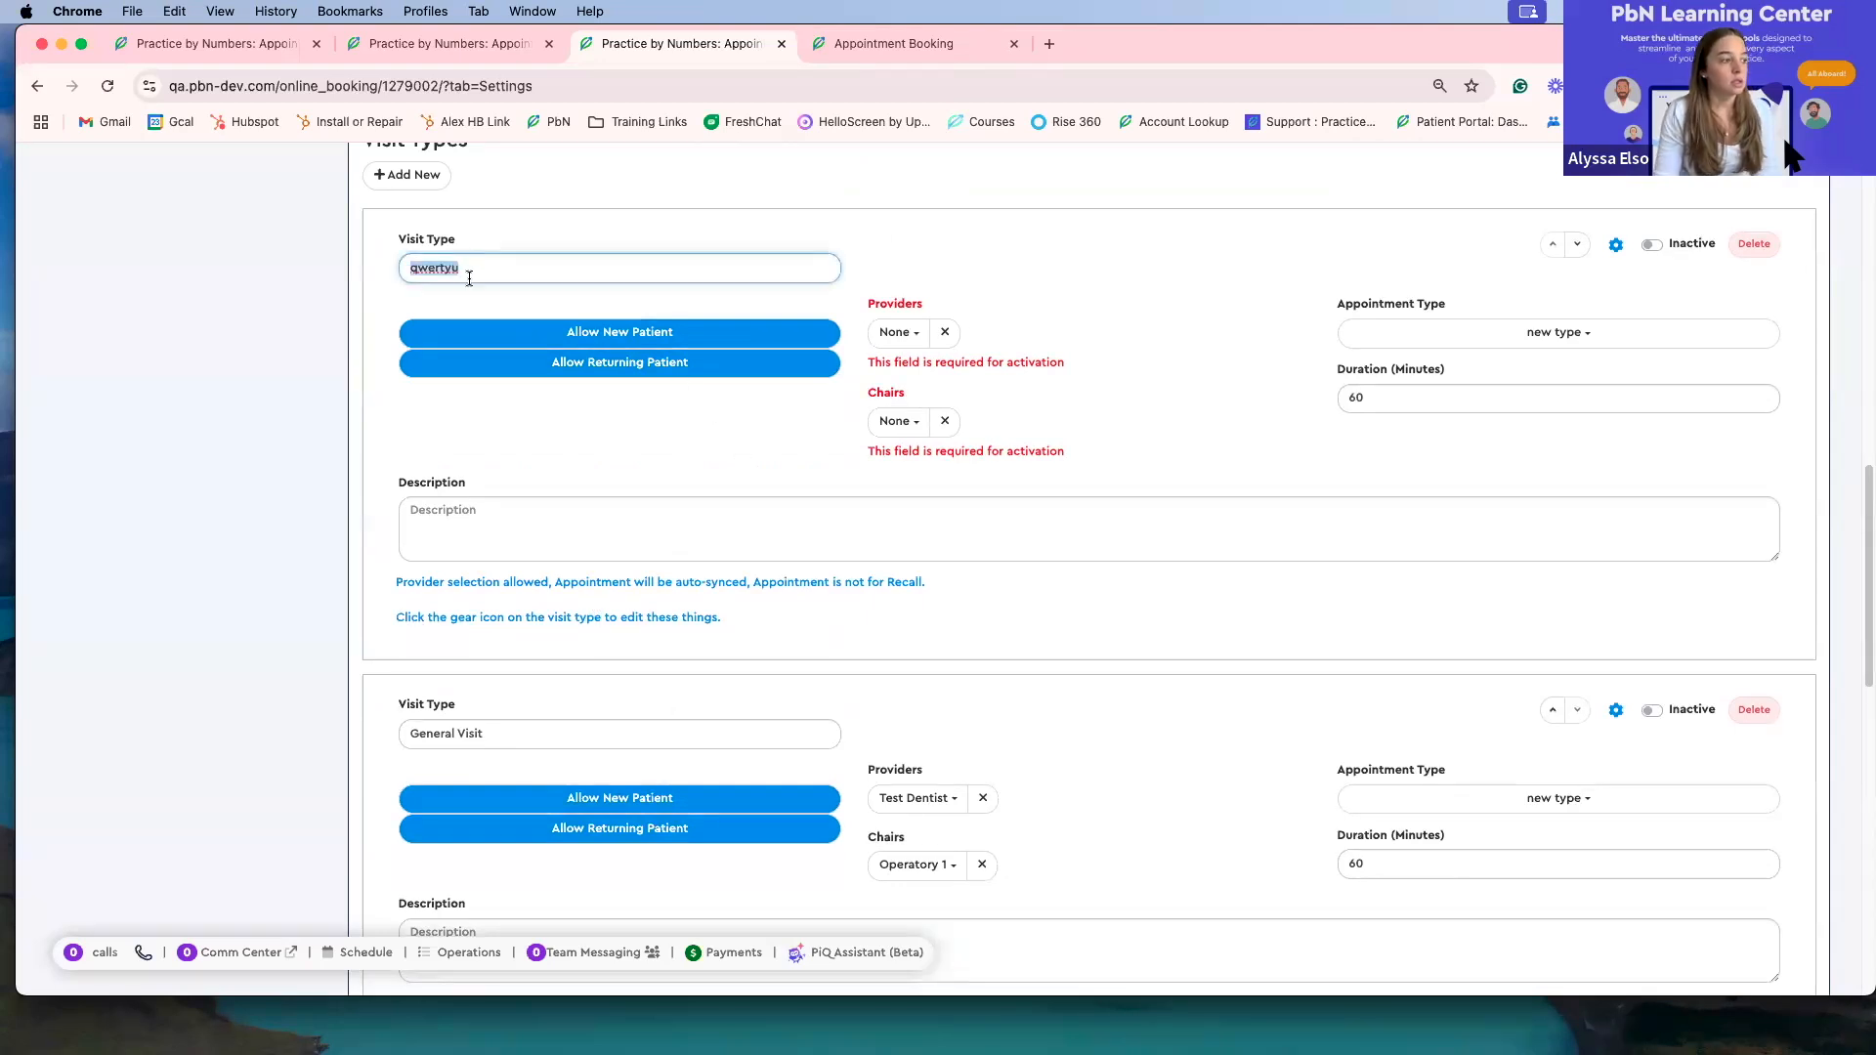
pyautogui.write('New Patient Exam')
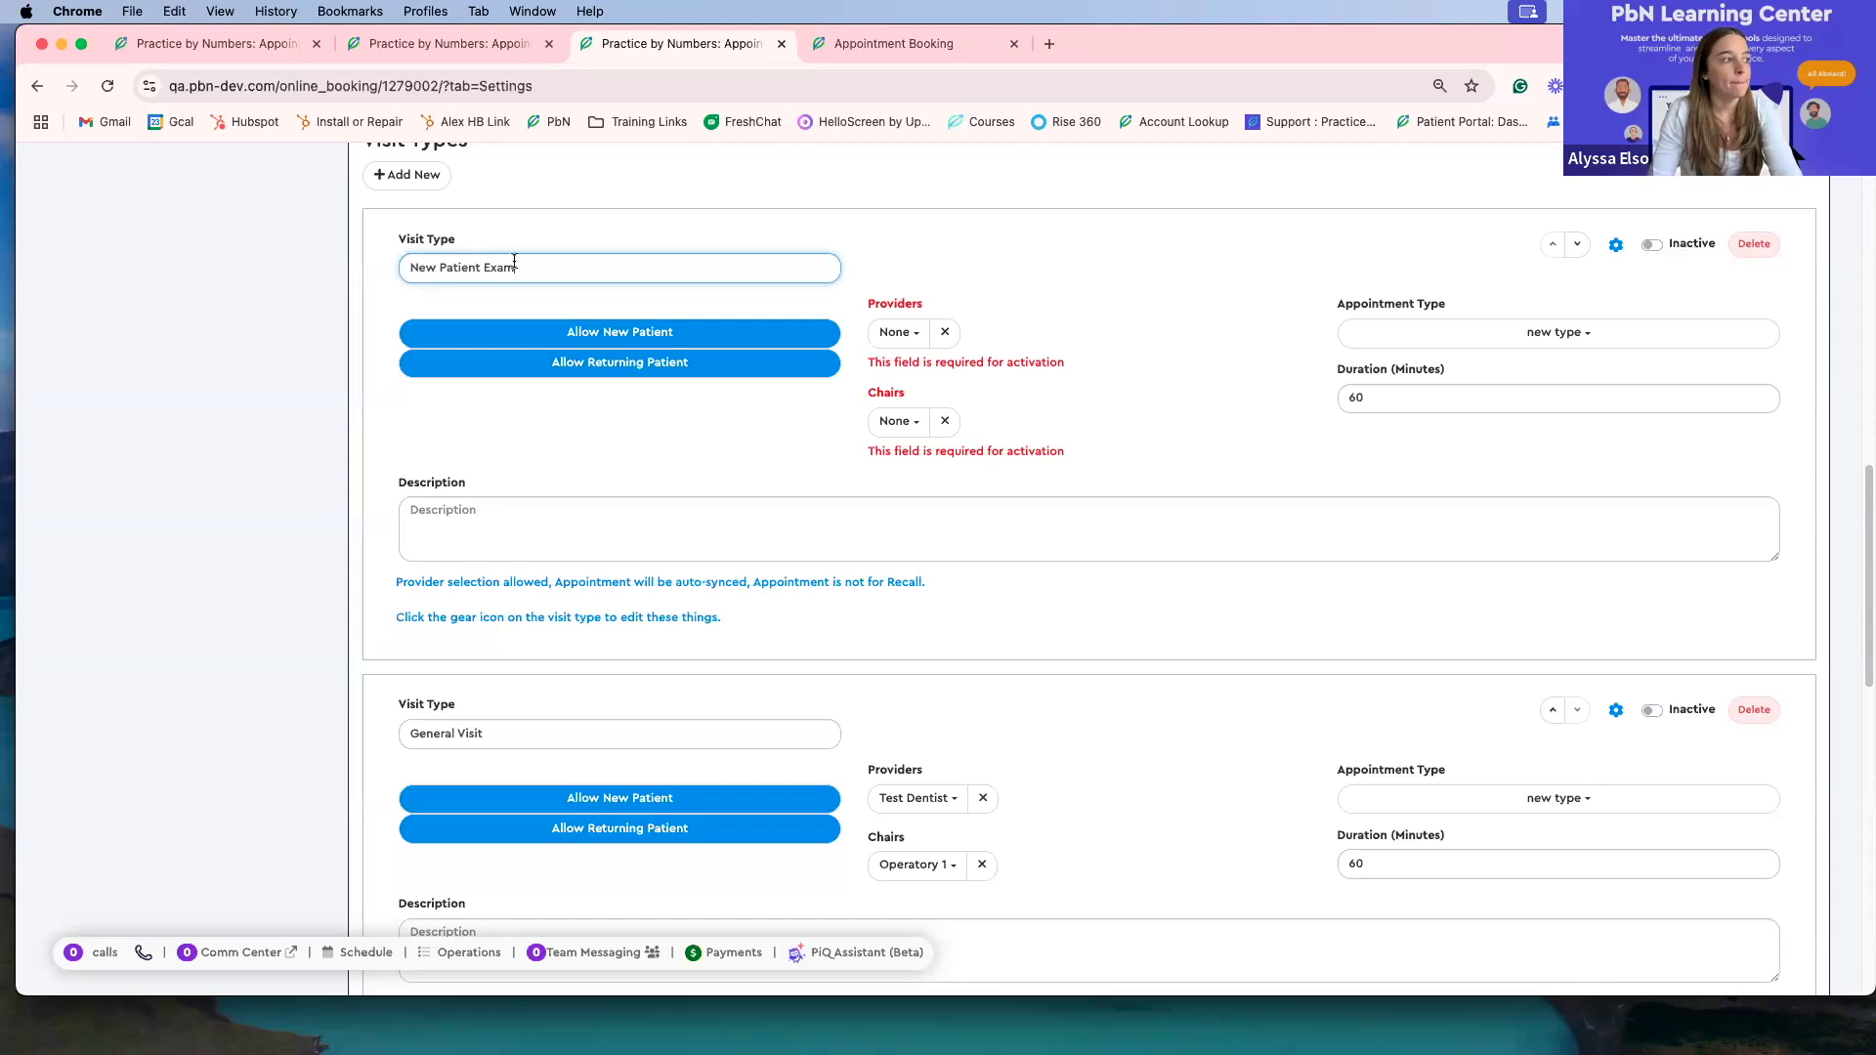
pyautogui.click(541, 375)
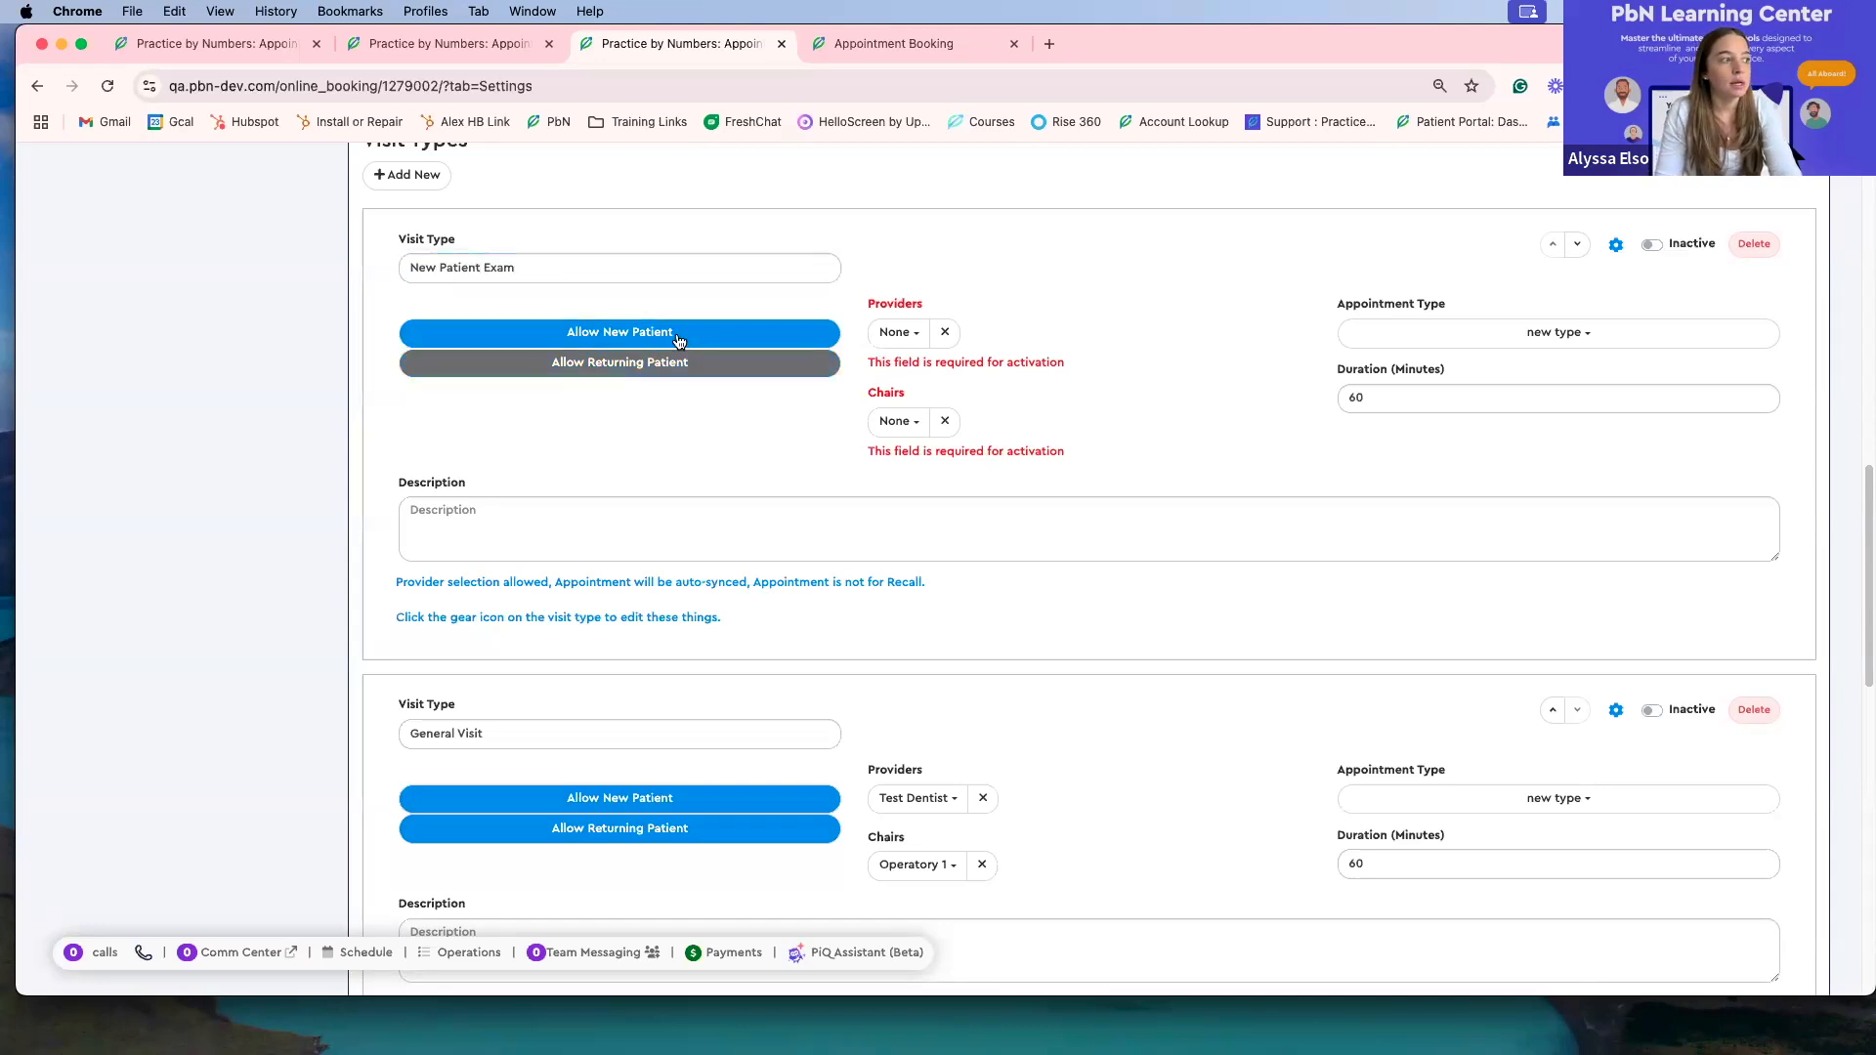
# Give New Patient Exam the Operatory 3 provider and recall appointment type, keeping 60 minutes.
pyautogui.click(894, 333)
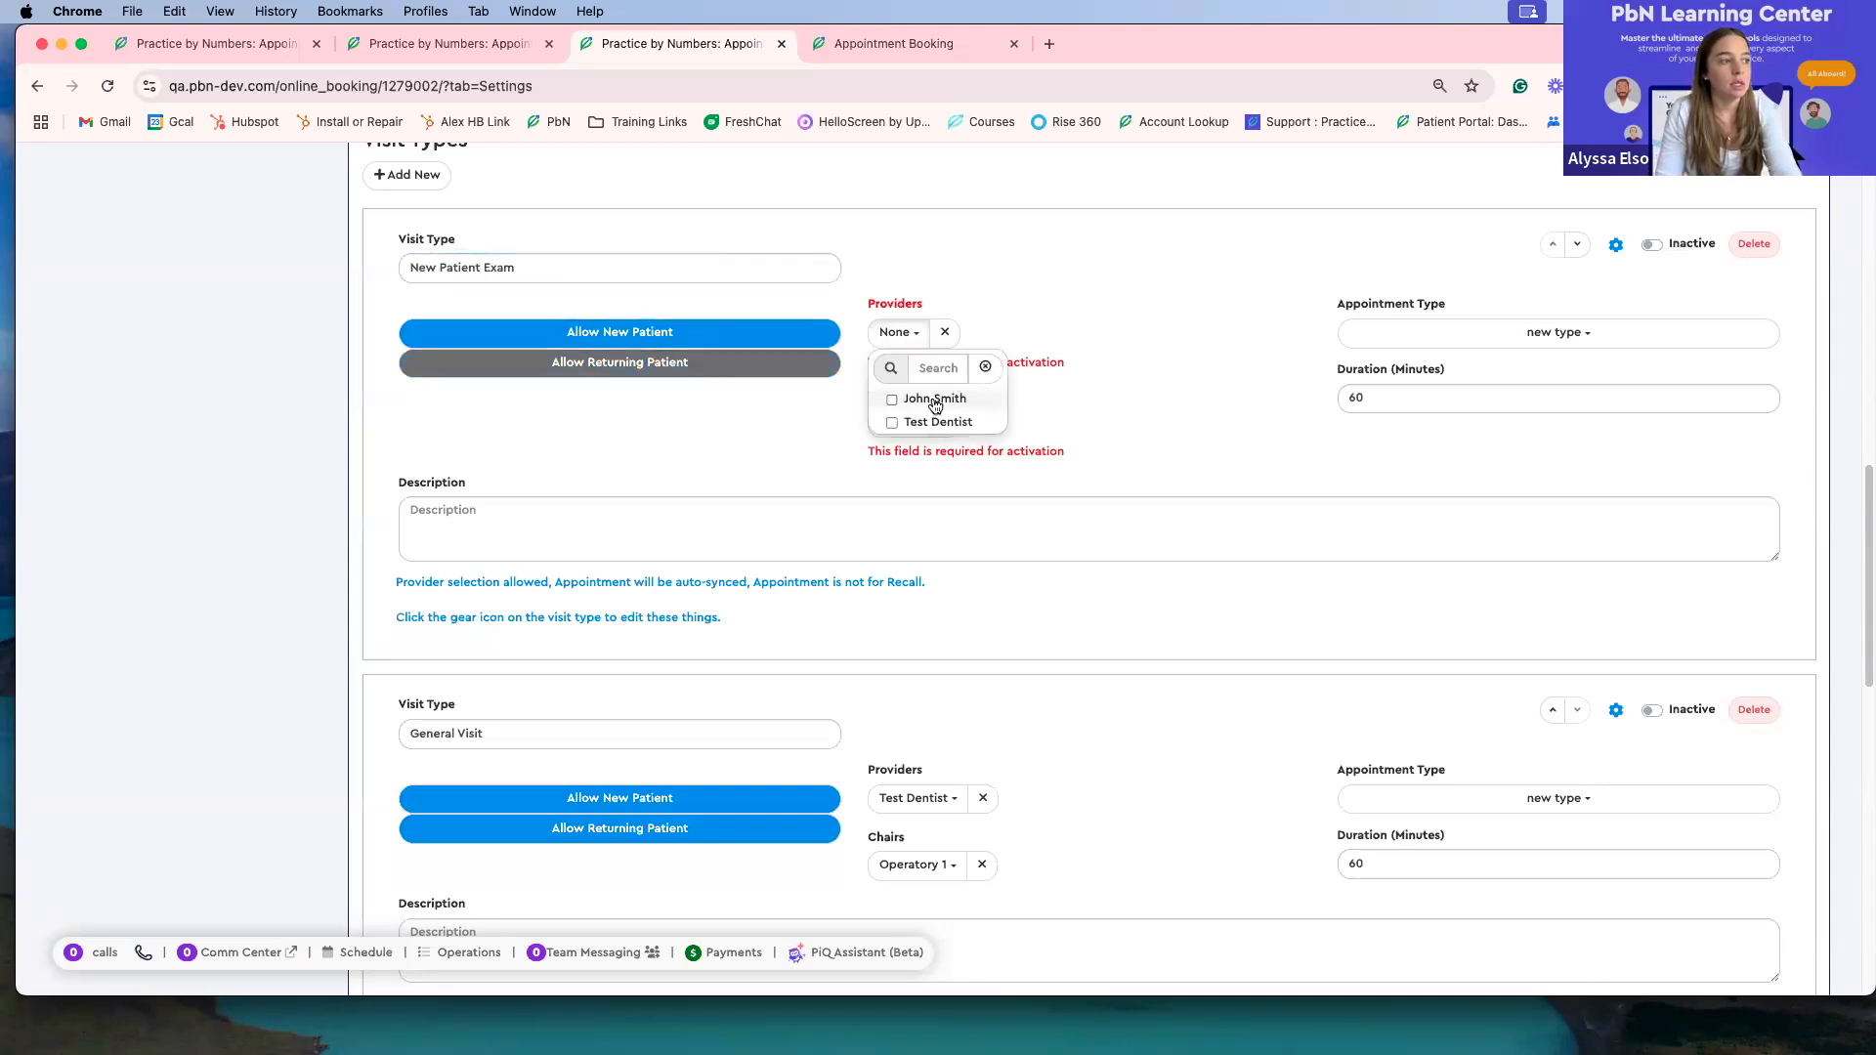
pyautogui.click(937, 399)
pyautogui.click(1114, 406)
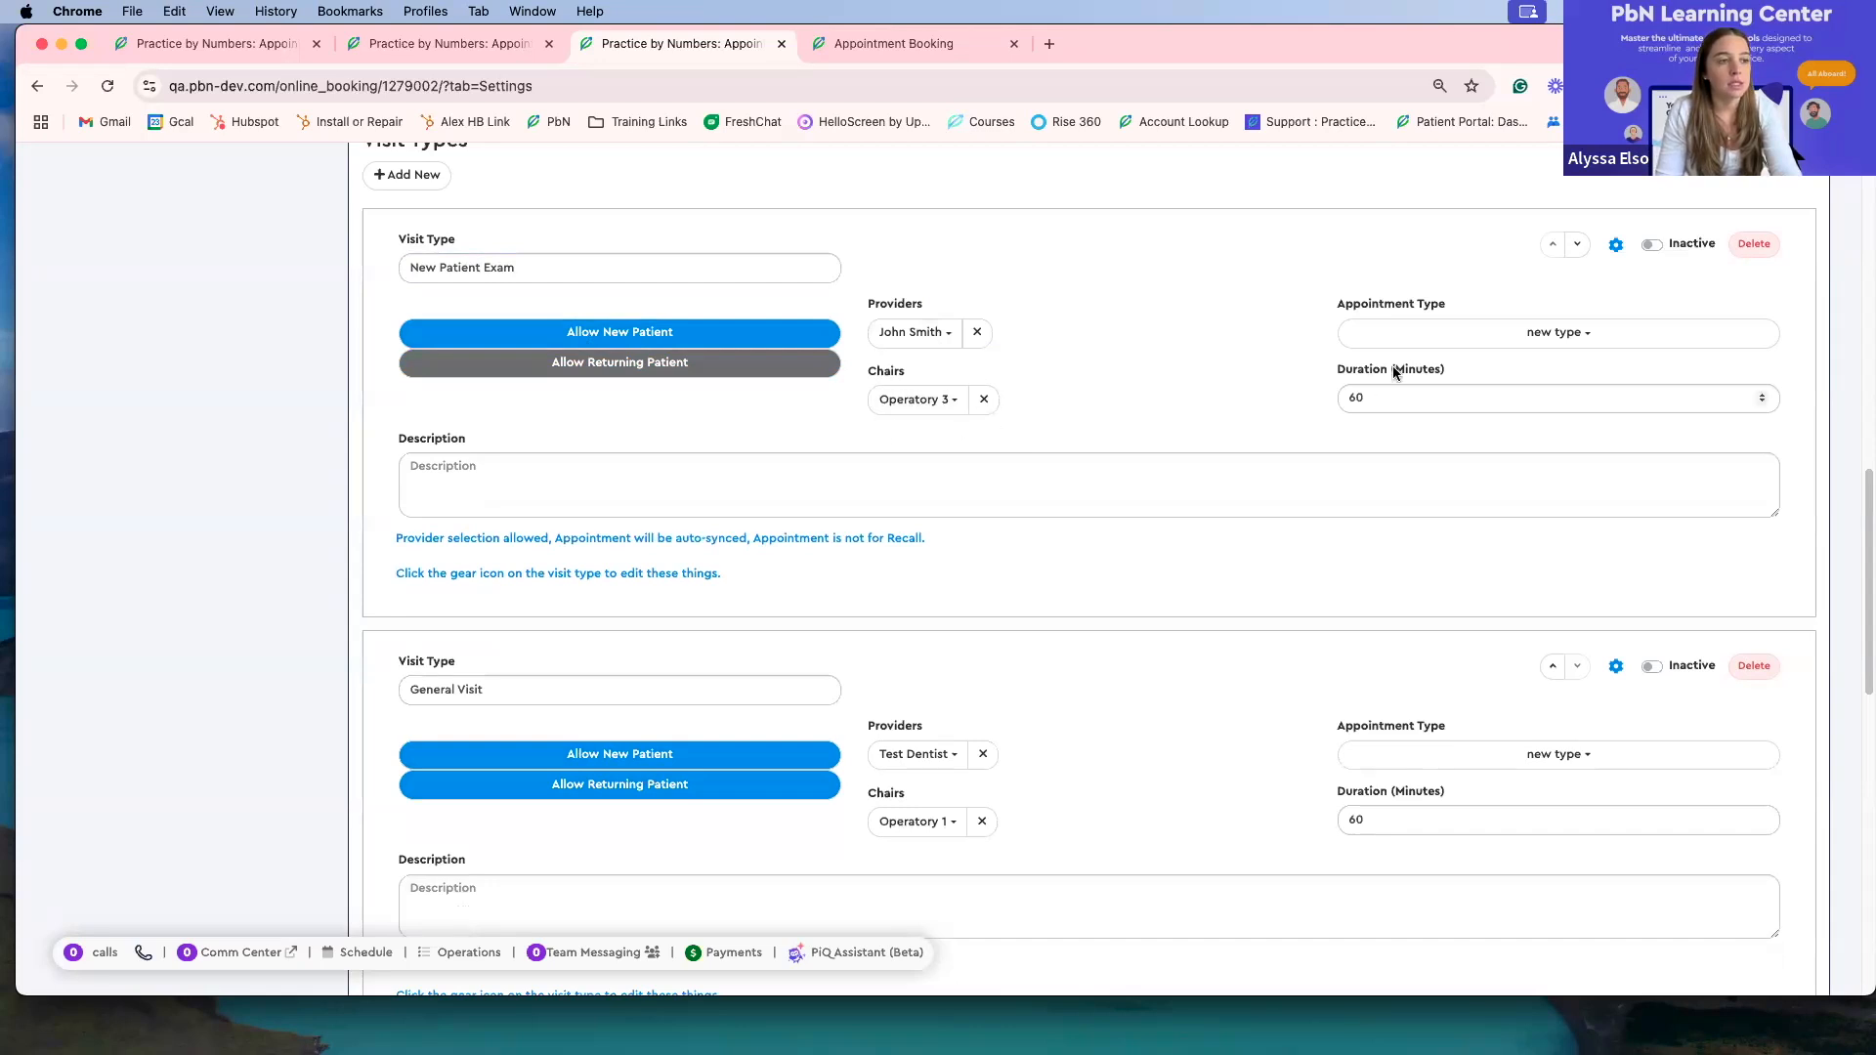
pyautogui.click(1408, 342)
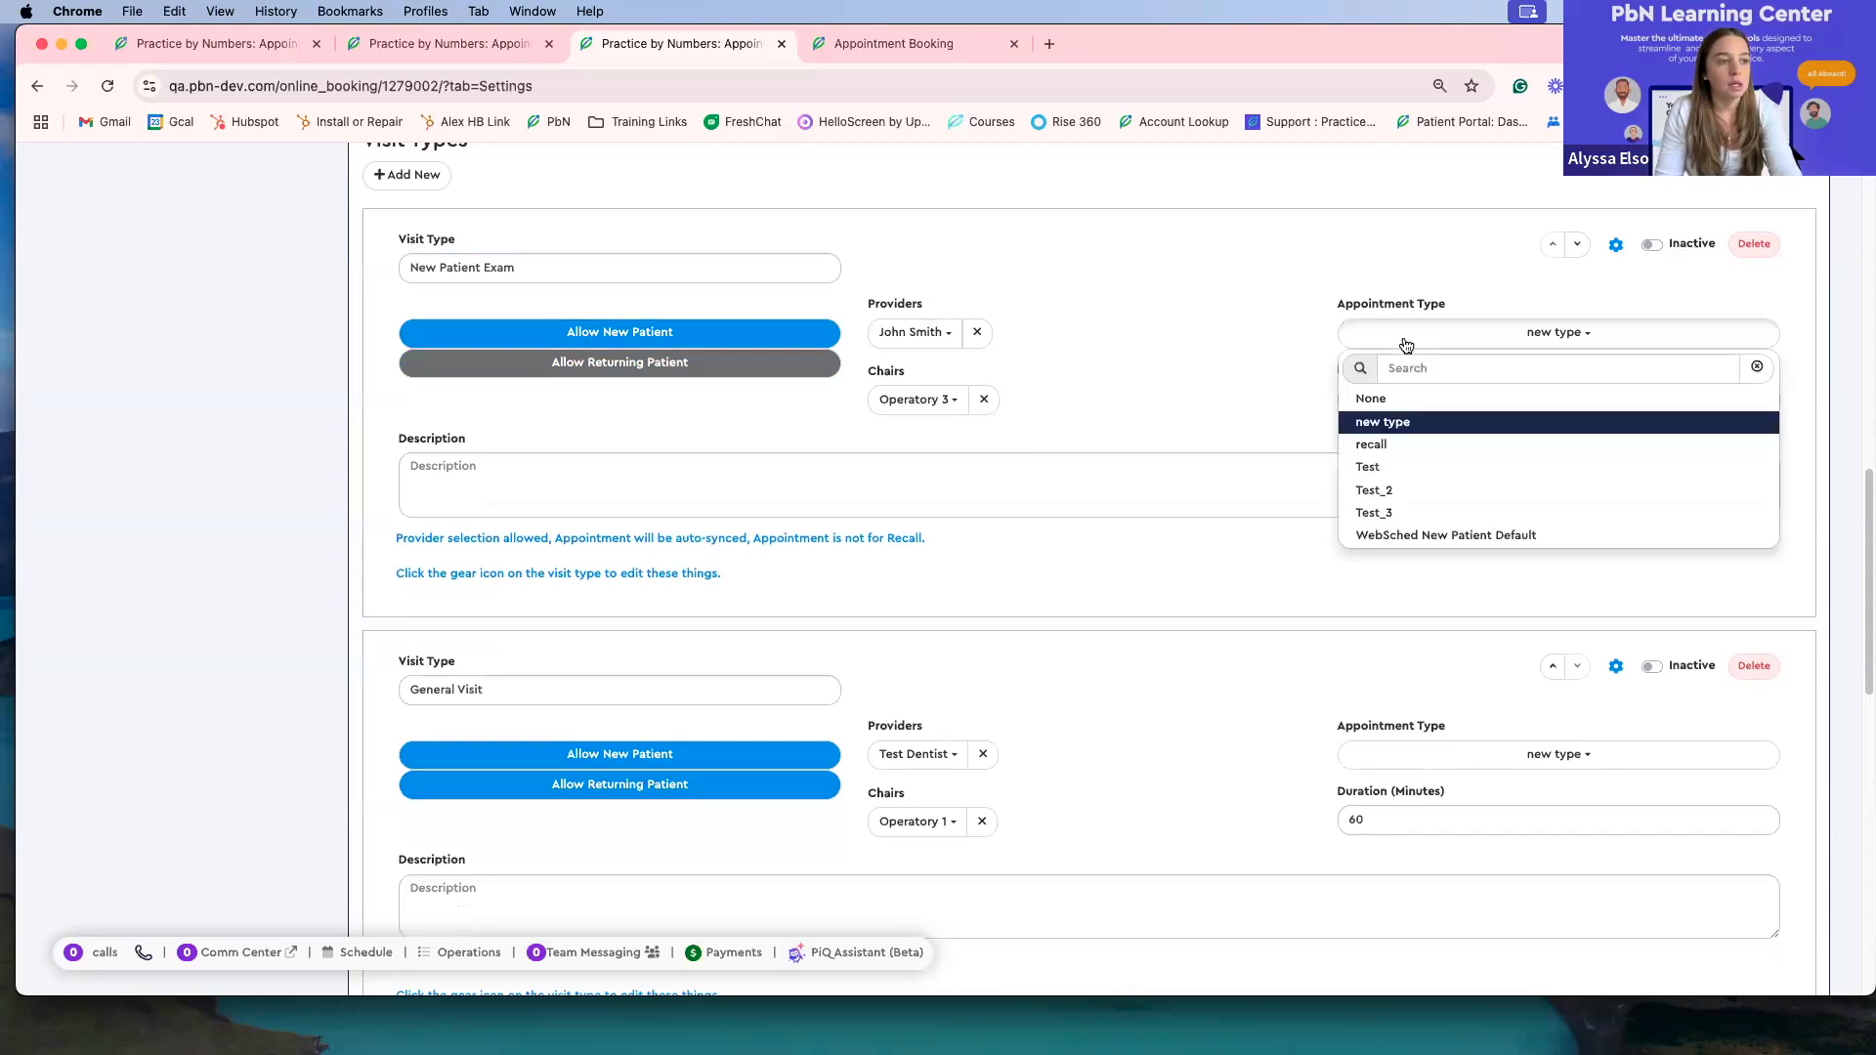
pyautogui.click(1423, 446)
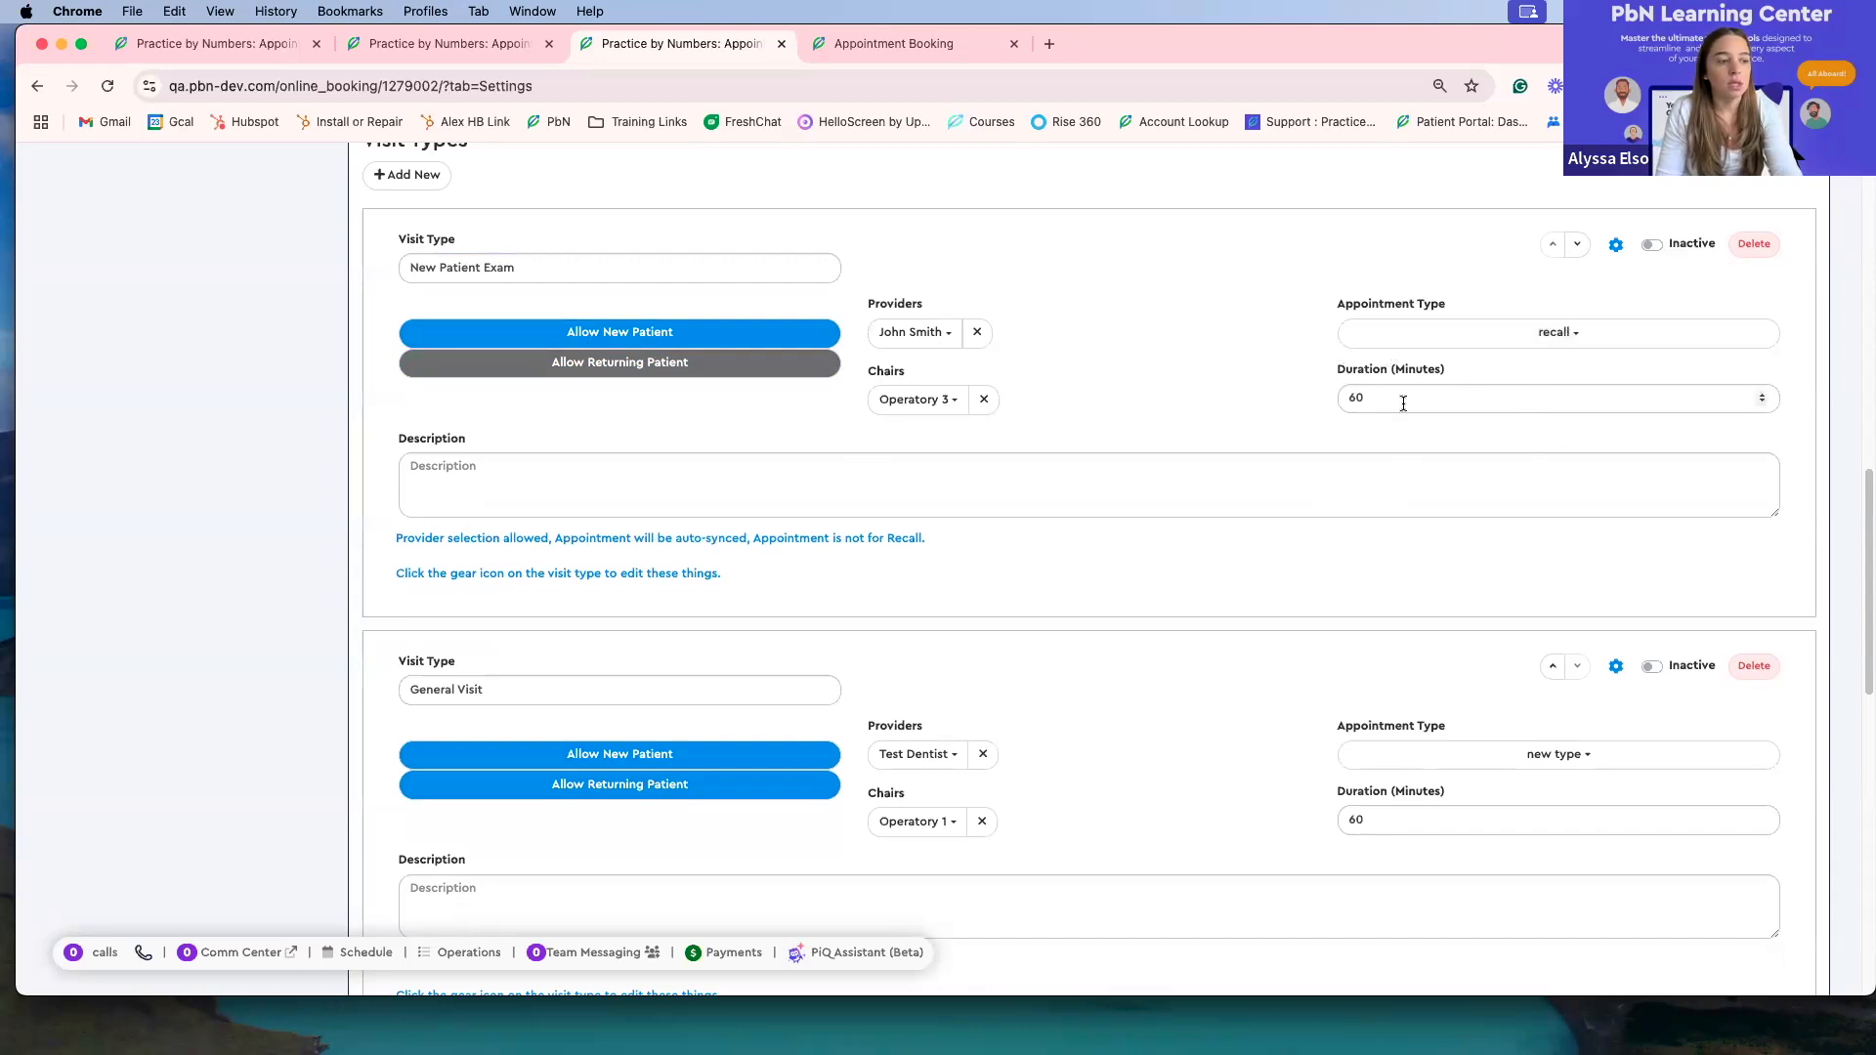
pyautogui.doubleClick(1338, 395)
pyautogui.click(1379, 403)
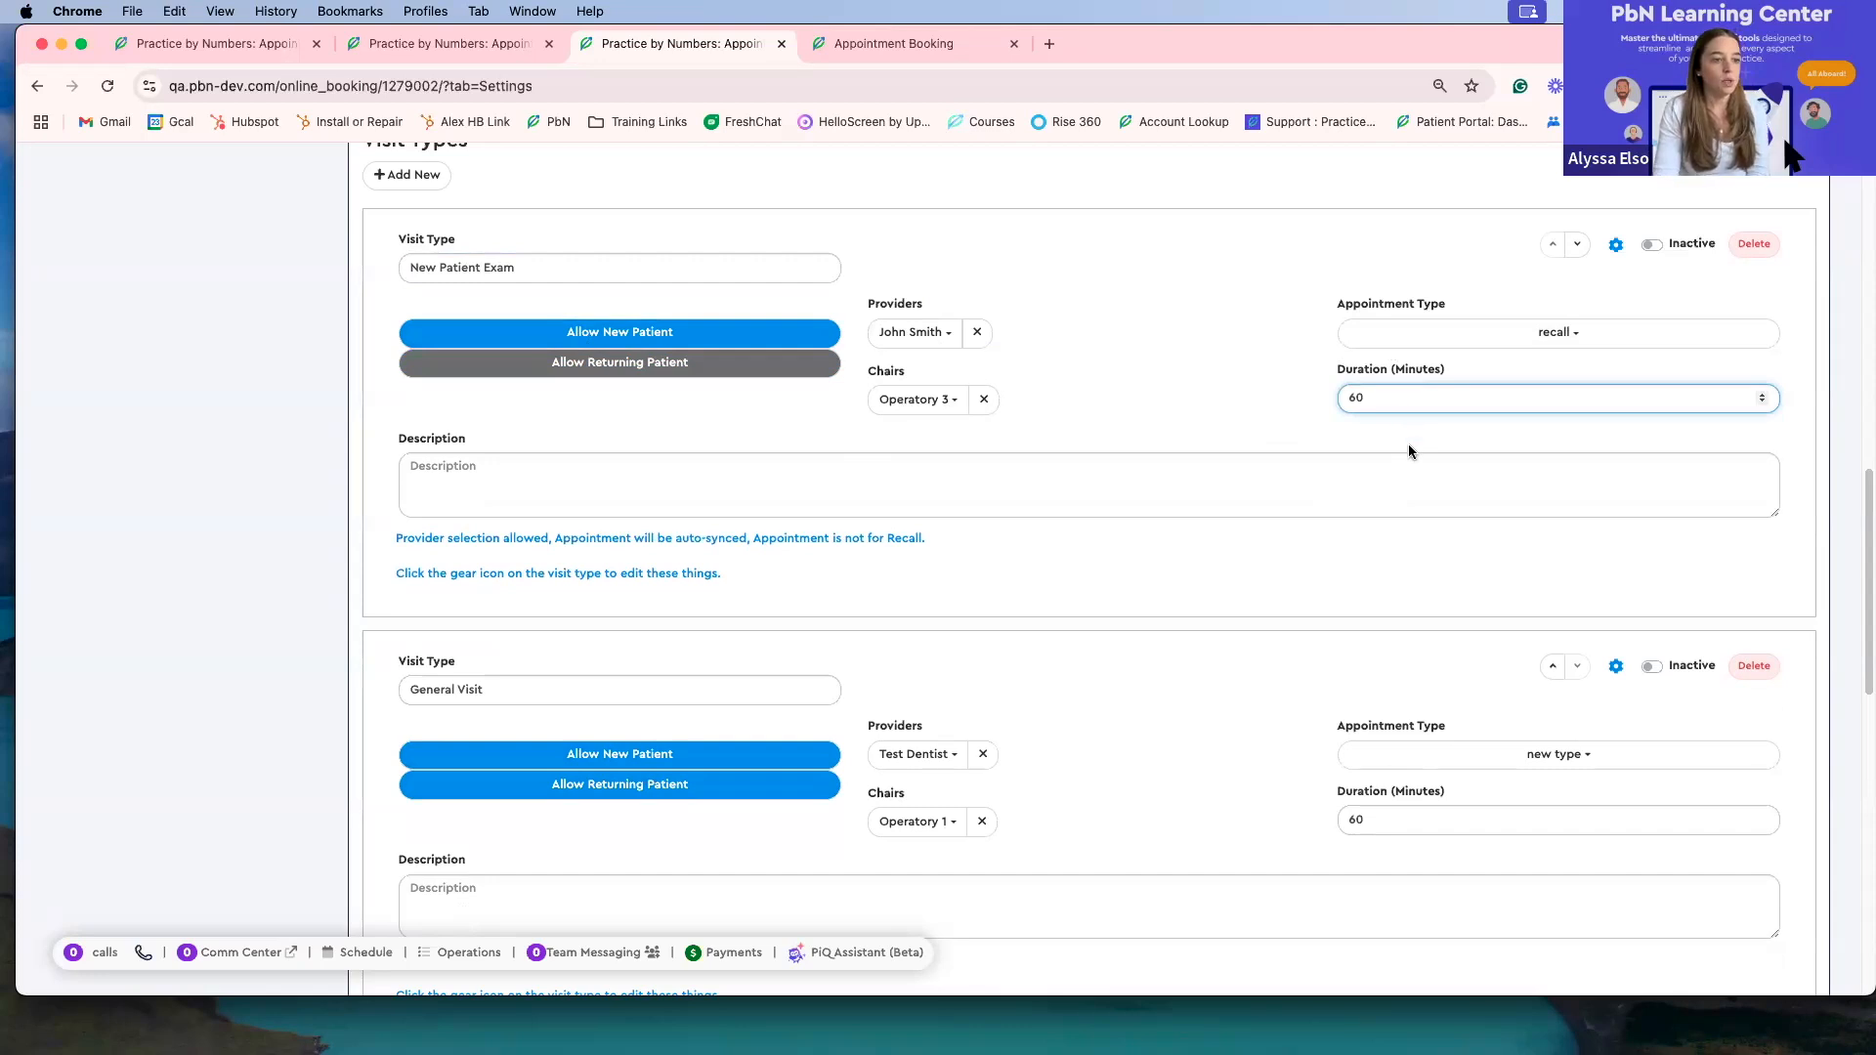
pyautogui.scroll(-1, 1408, 445)
pyautogui.scroll(1, 1516, 591)
pyautogui.scroll(-2, 1300, 577)
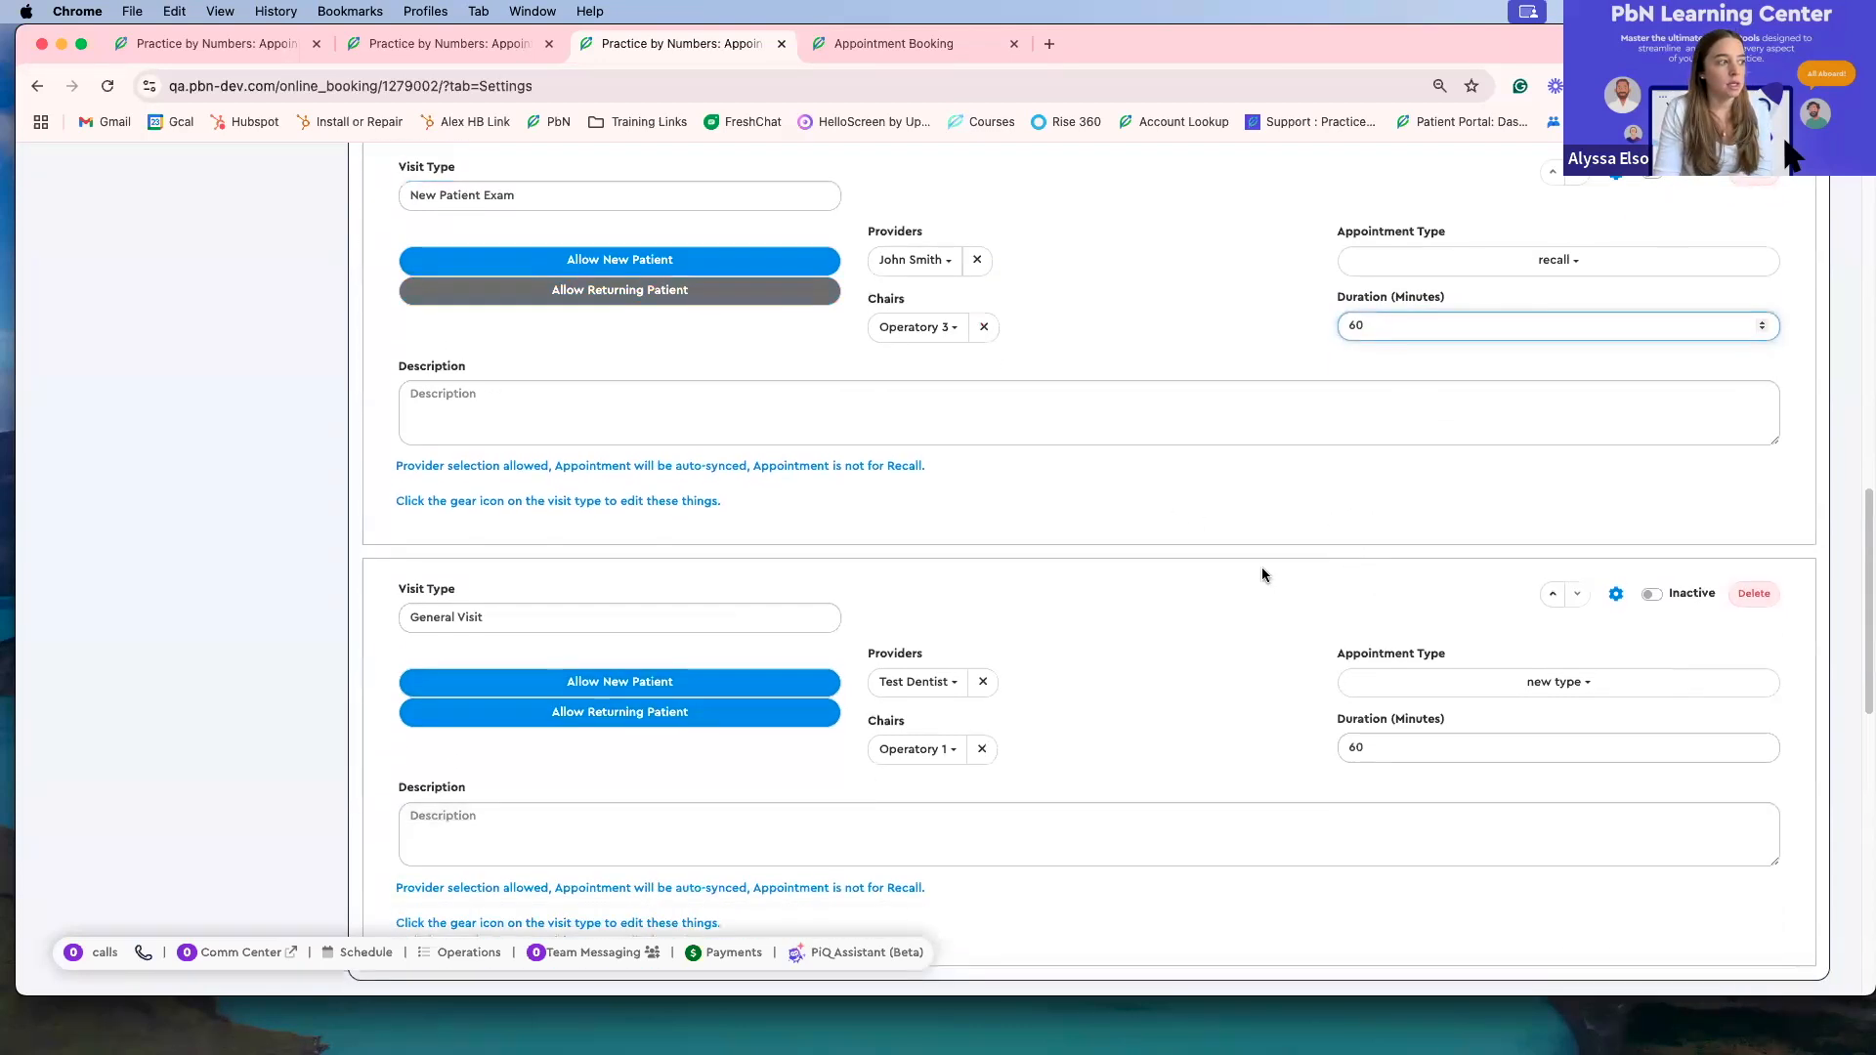
pyautogui.scroll(1, 995, 562)
pyautogui.scroll(-1, 1004, 570)
# Switch both the New Patient Exam and General Visit cards to Active.
pyautogui.click(1656, 208)
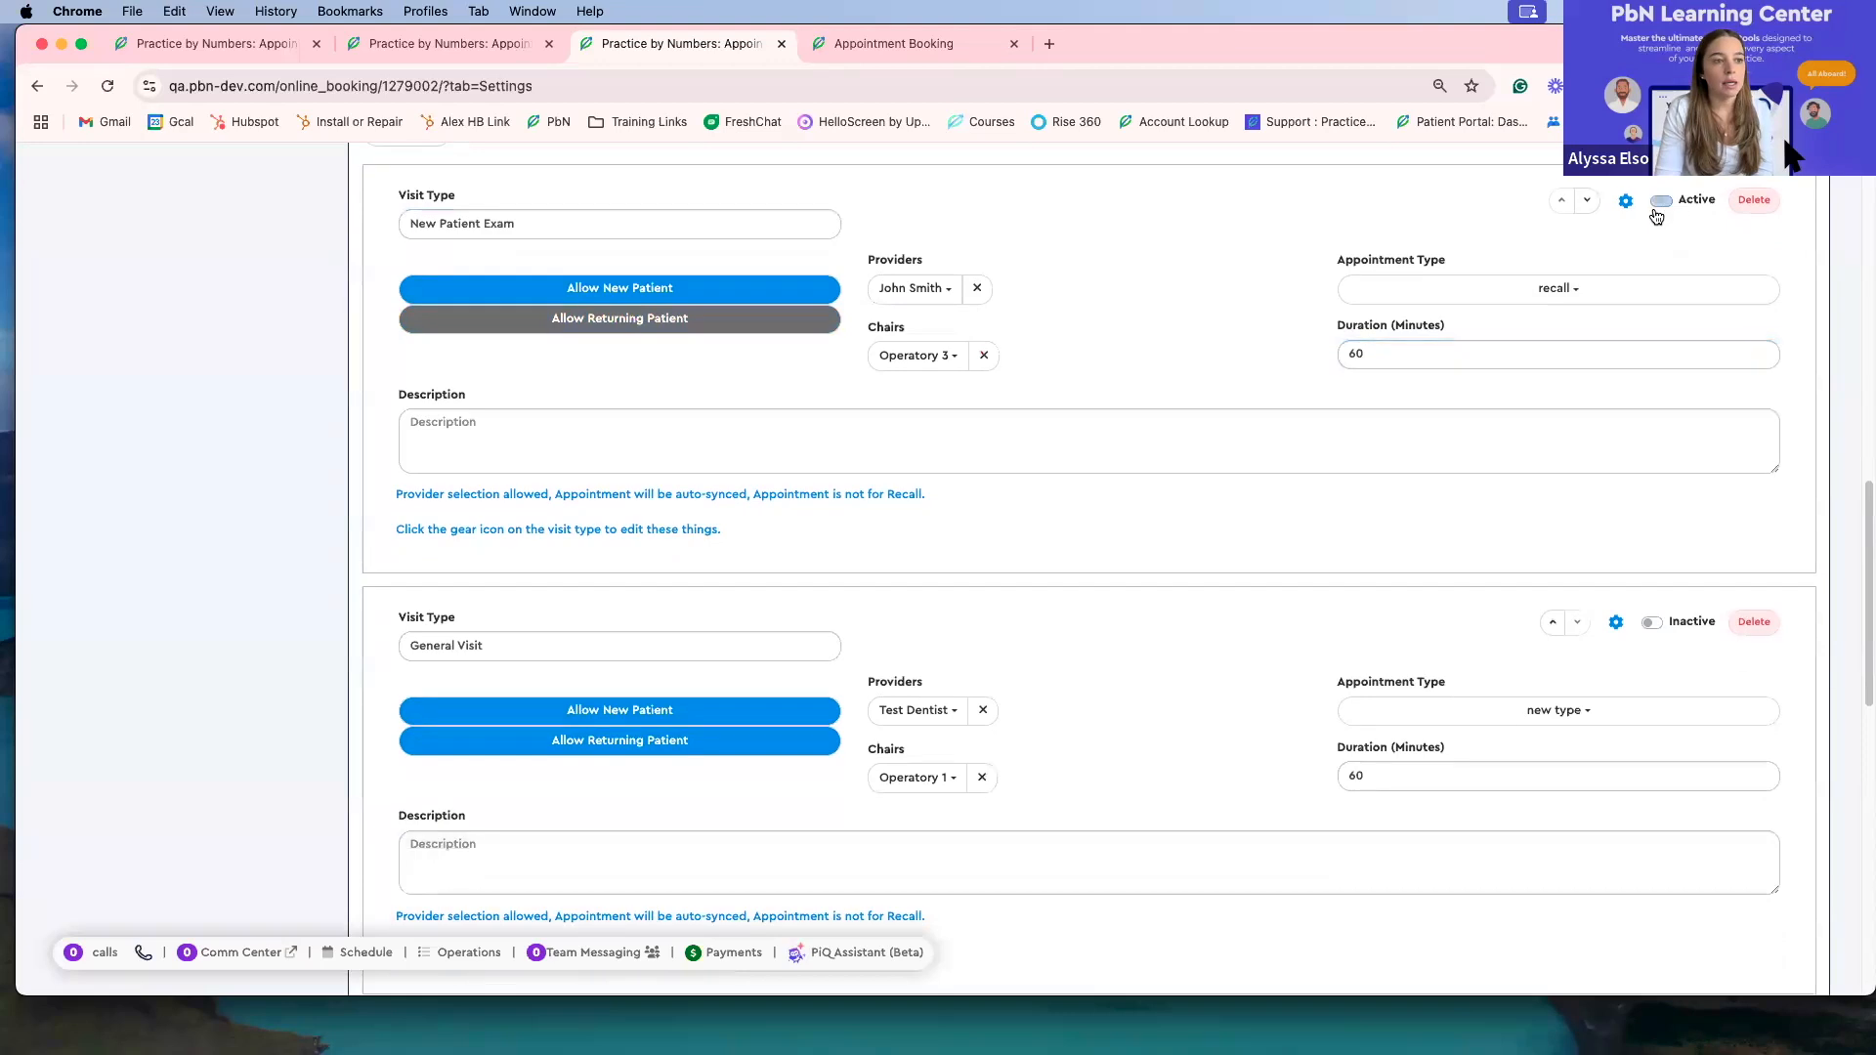
pyautogui.click(1651, 622)
pyautogui.scroll(-5, 1446, 640)
pyautogui.scroll(7, 1445, 633)
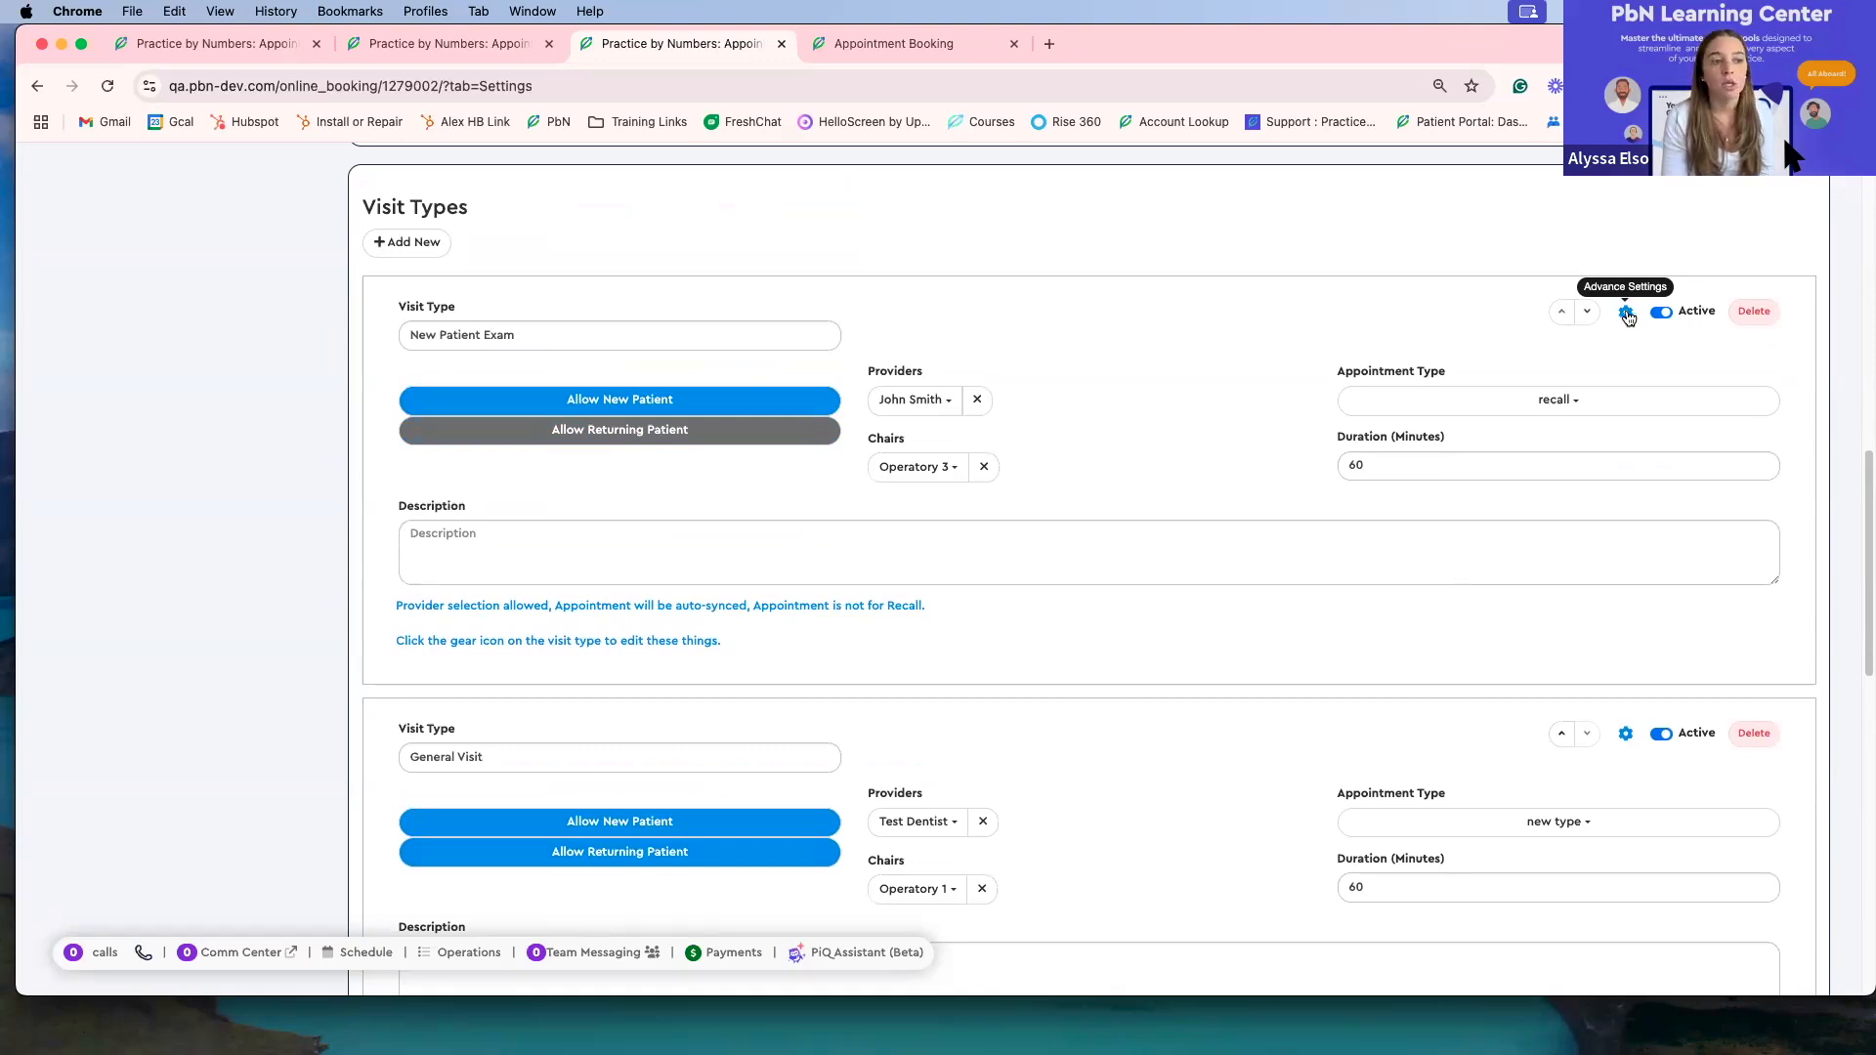
pyautogui.click(1626, 315)
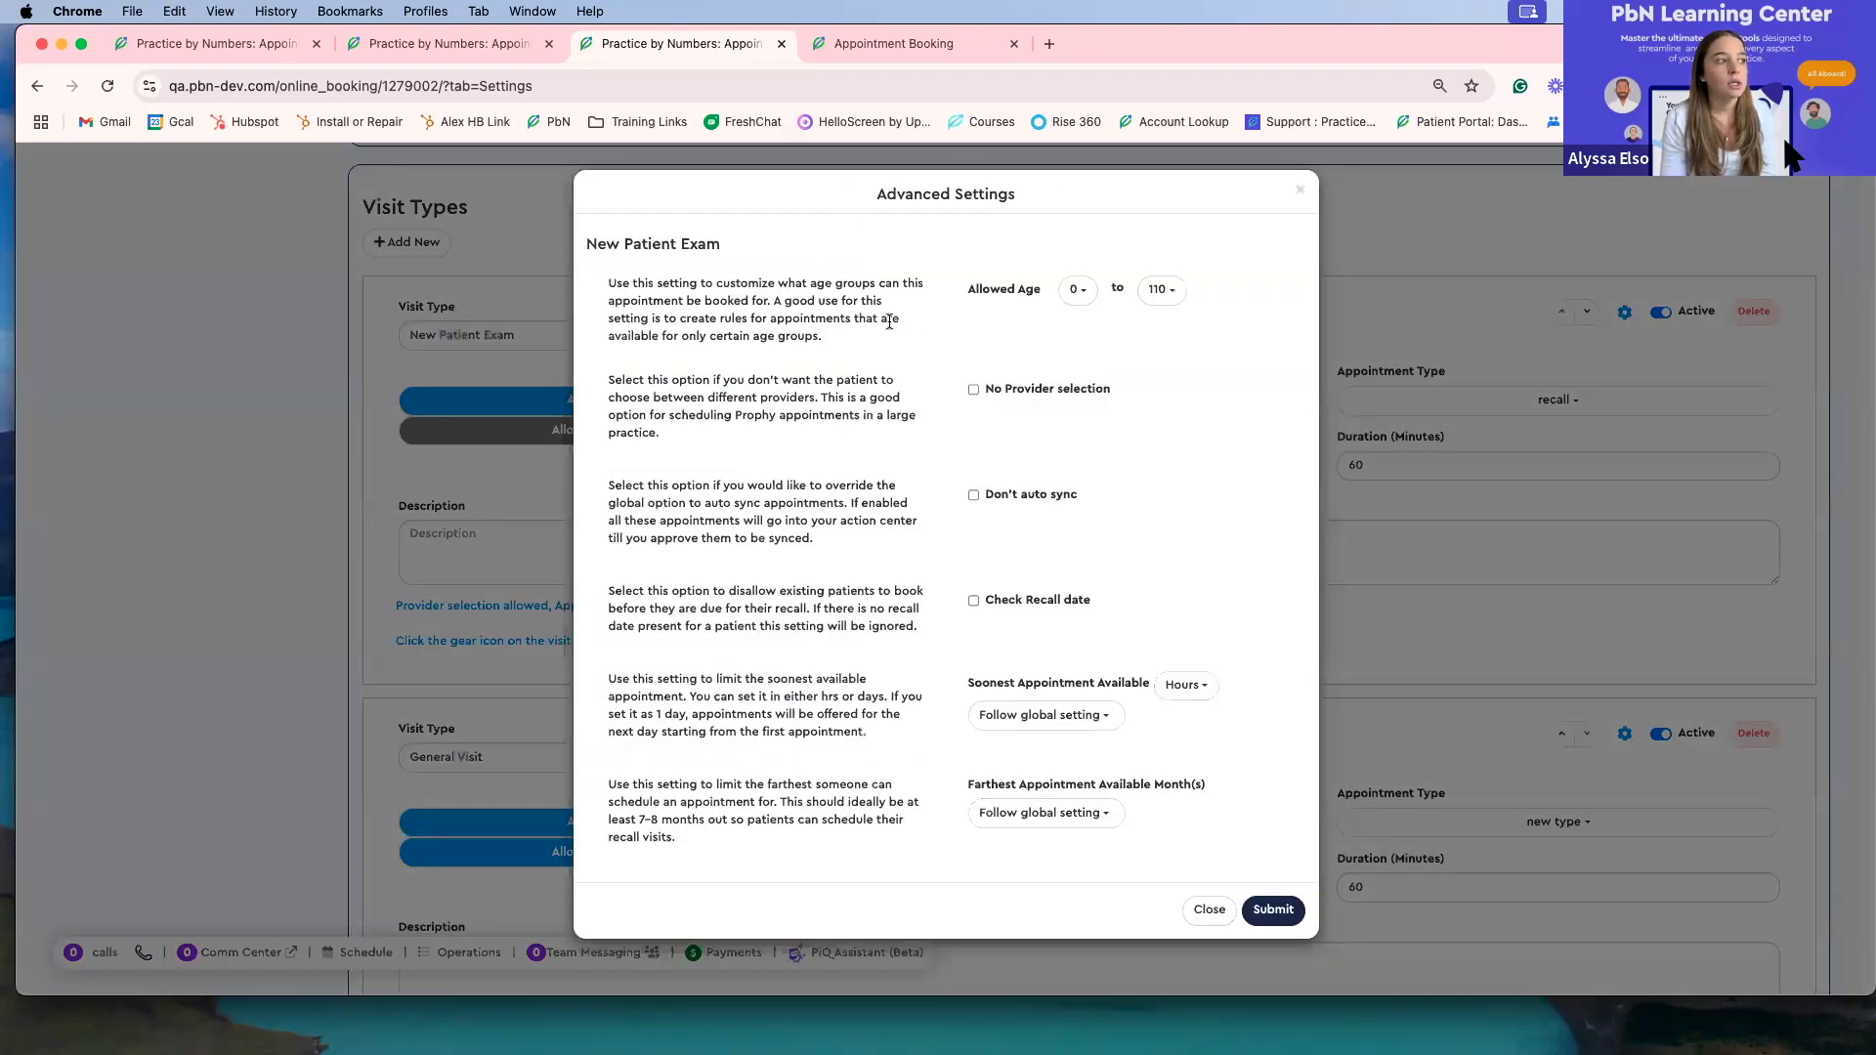
pyautogui.click(973, 391)
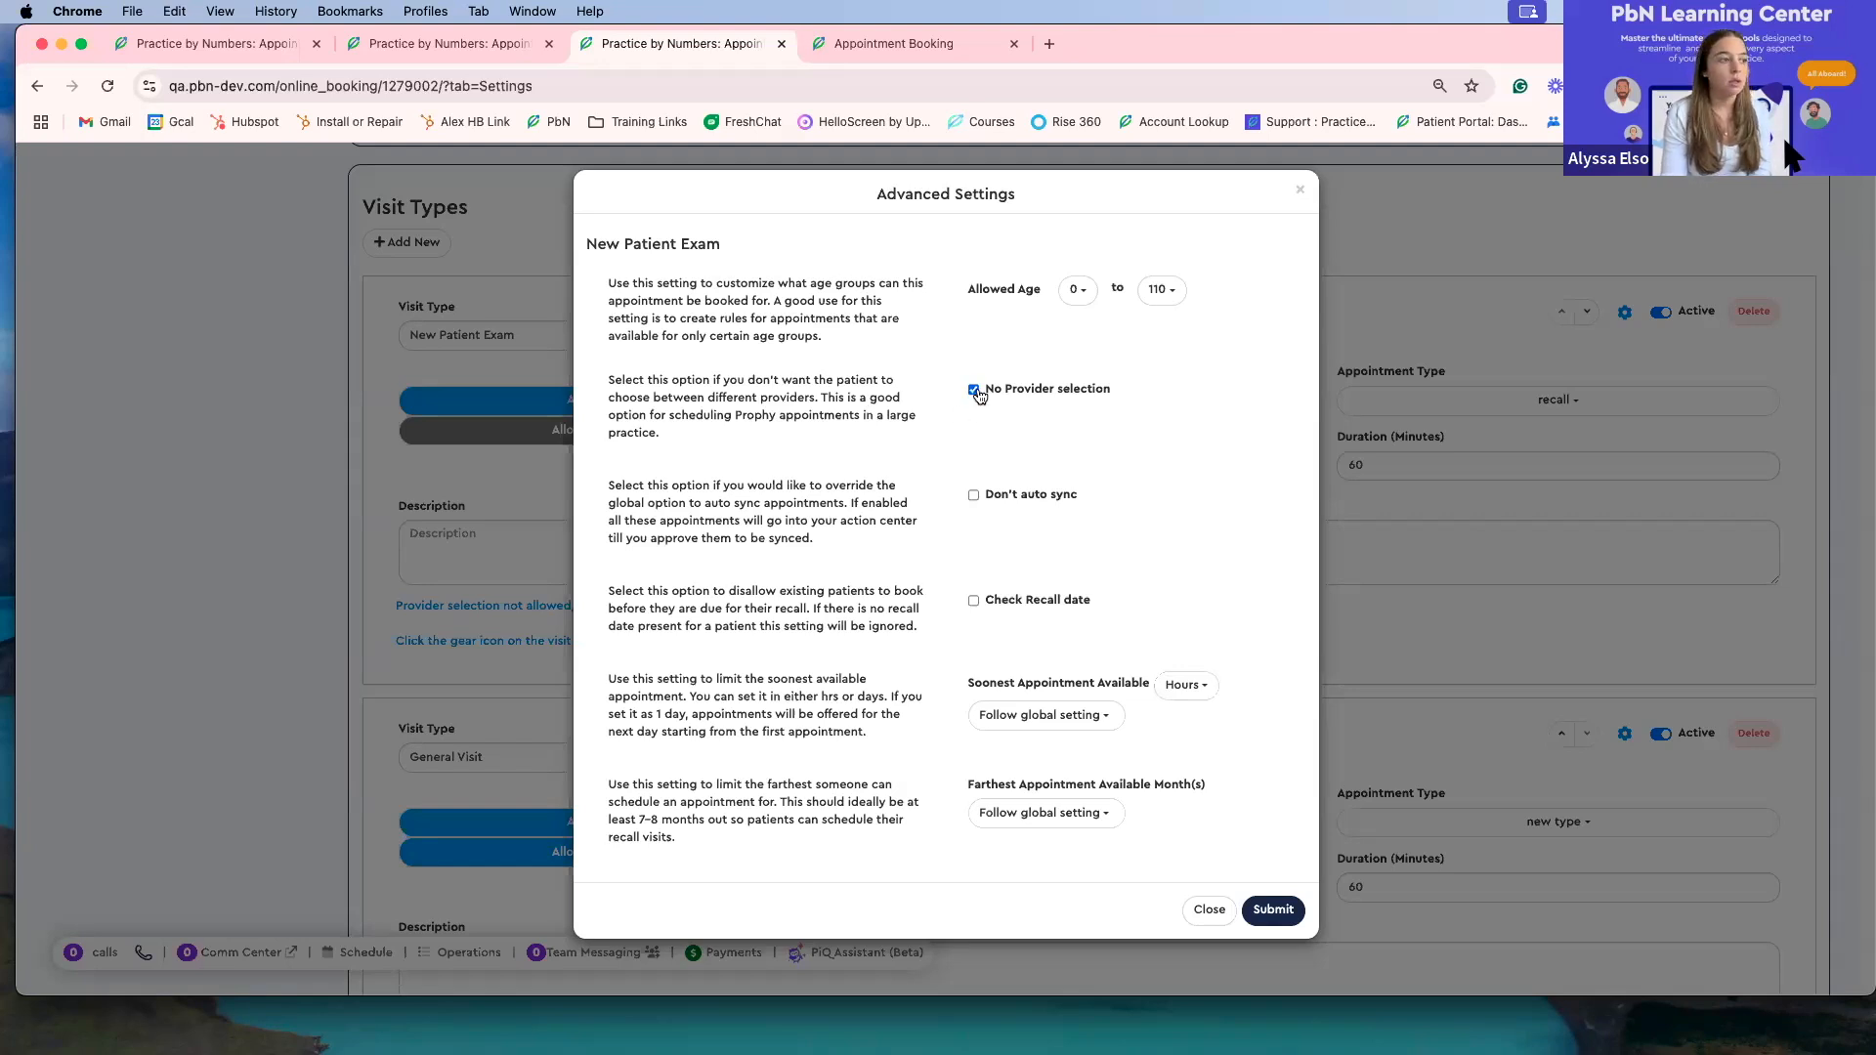
pyautogui.click(974, 391)
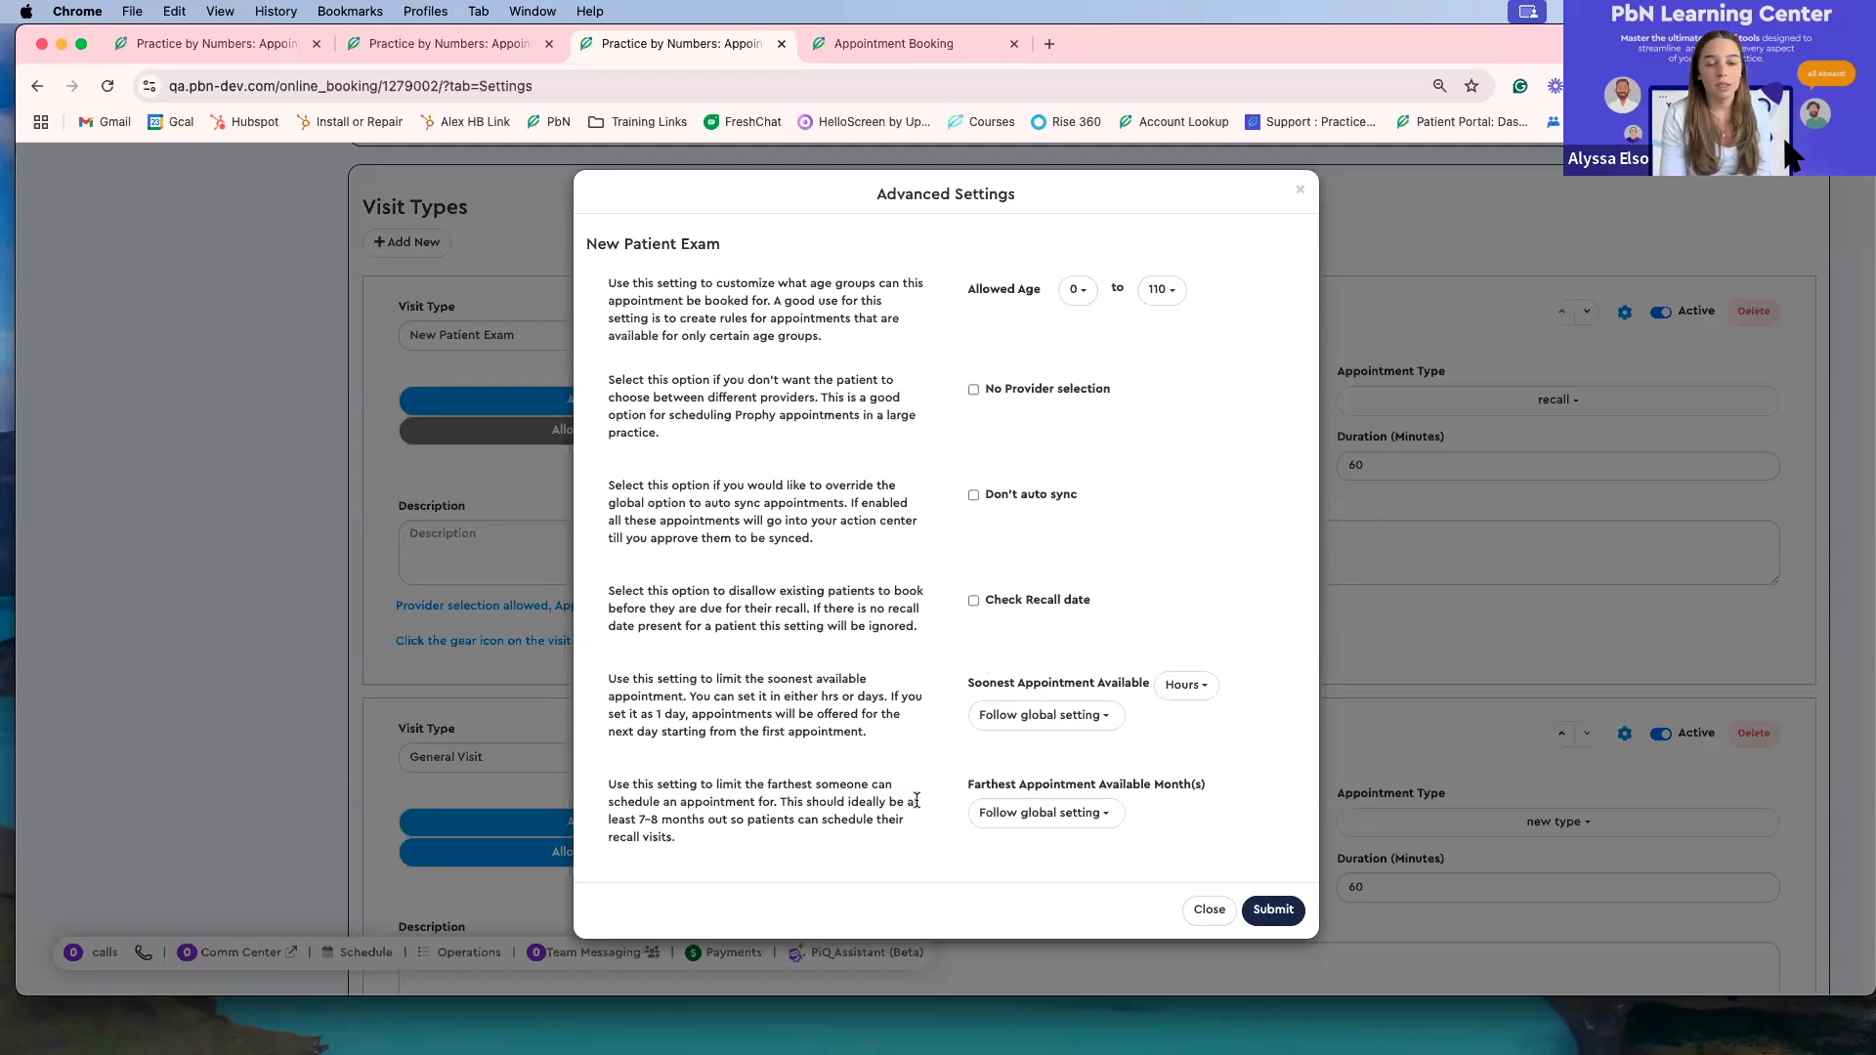
pyautogui.click(1186, 687)
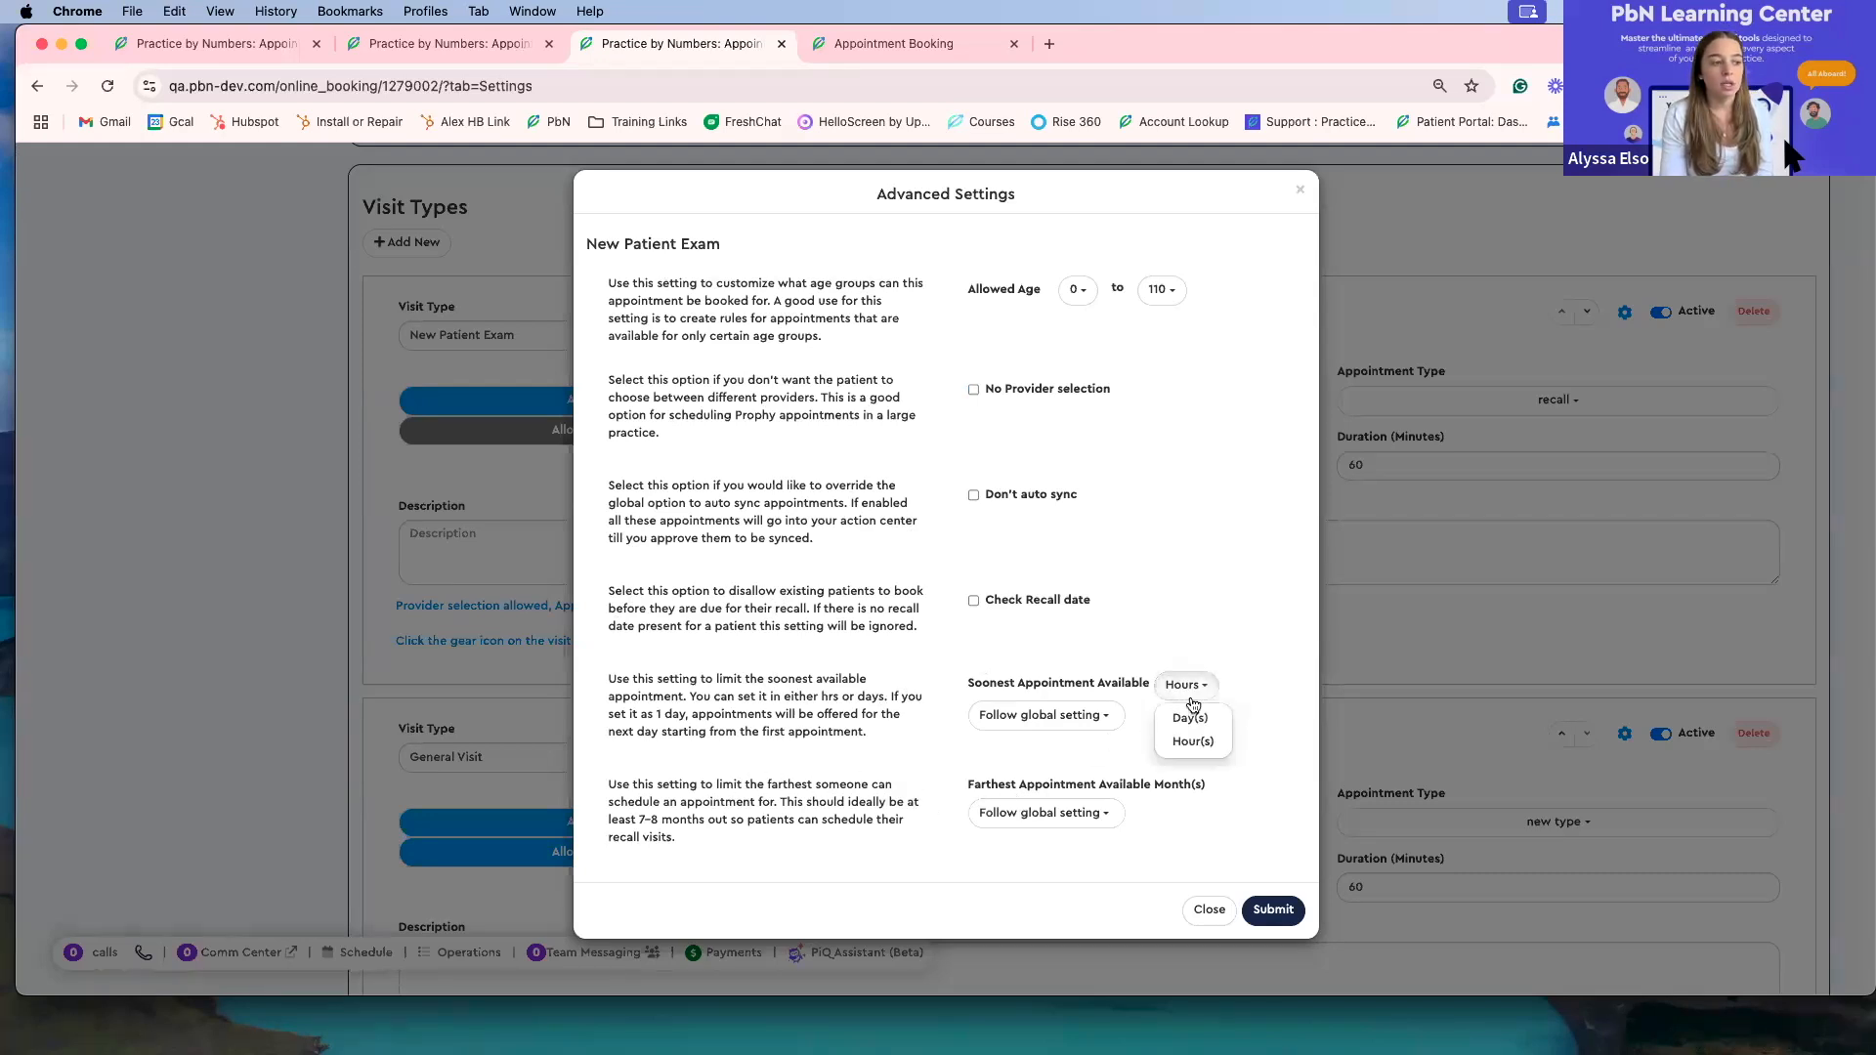
pyautogui.click(1168, 690)
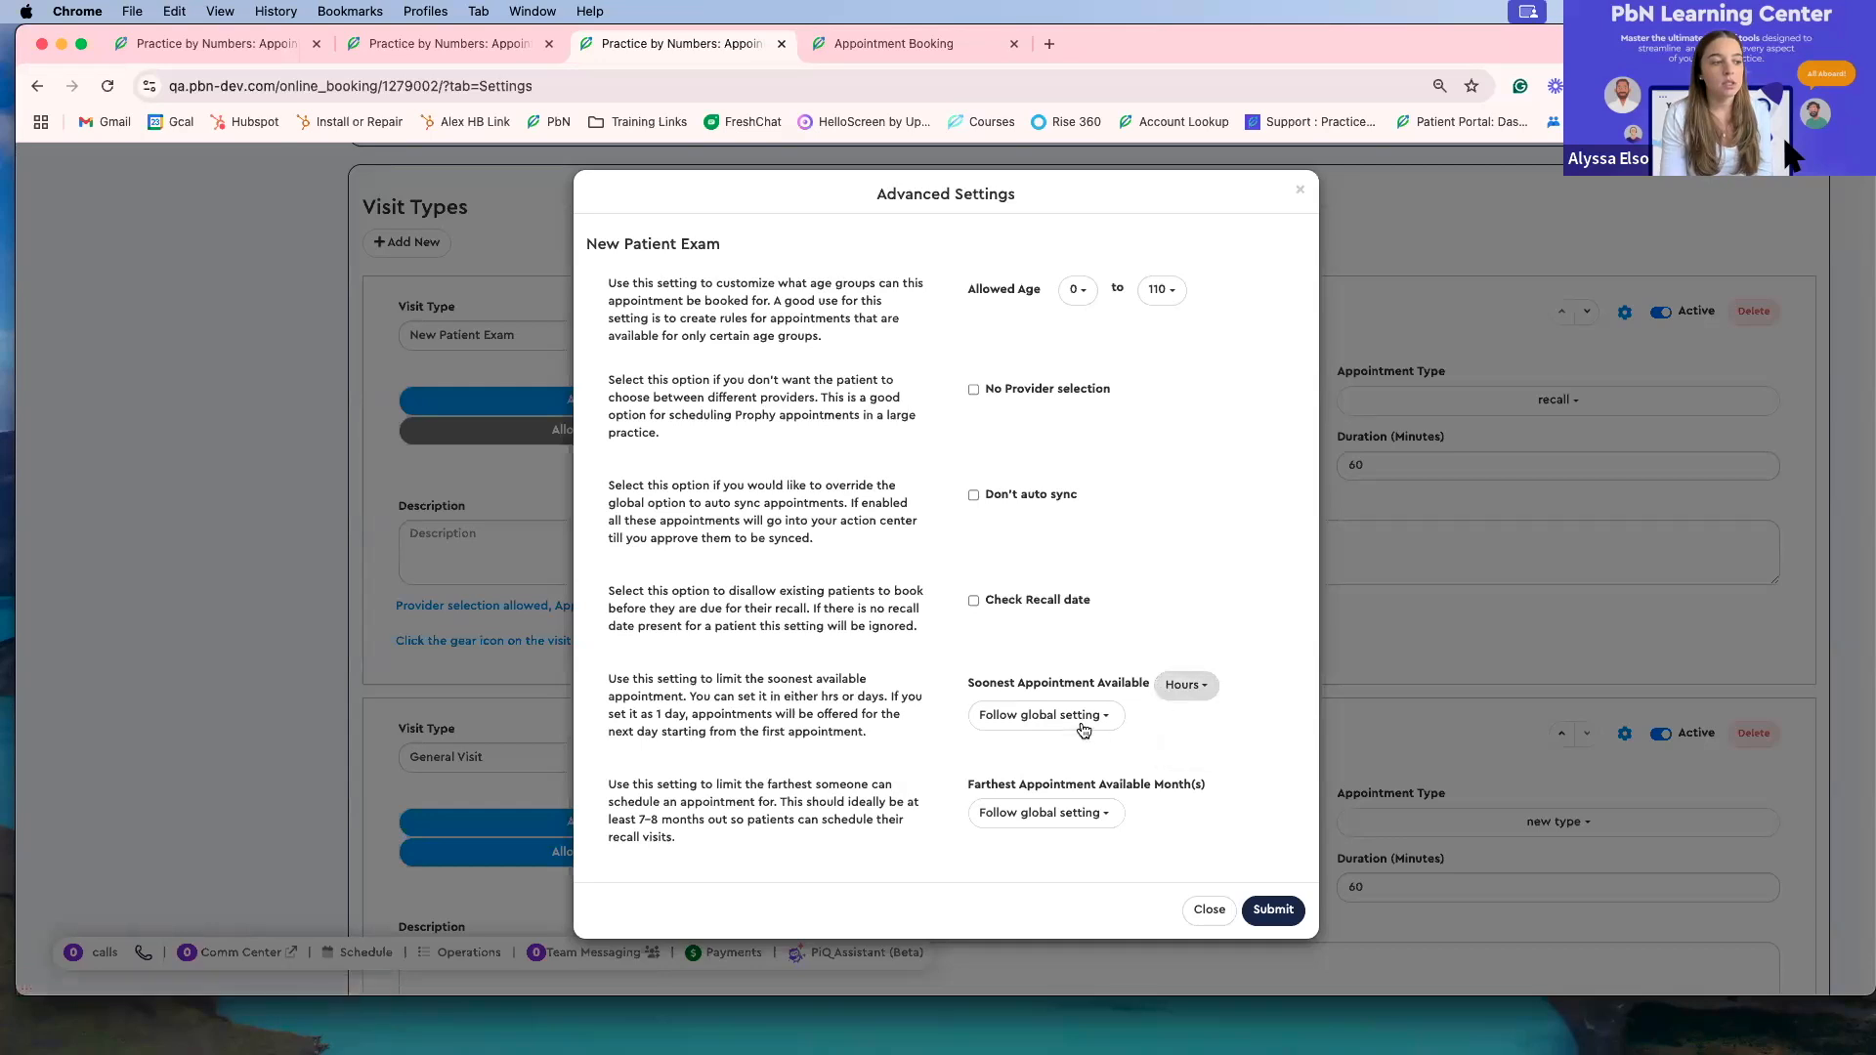
pyautogui.click(1084, 719)
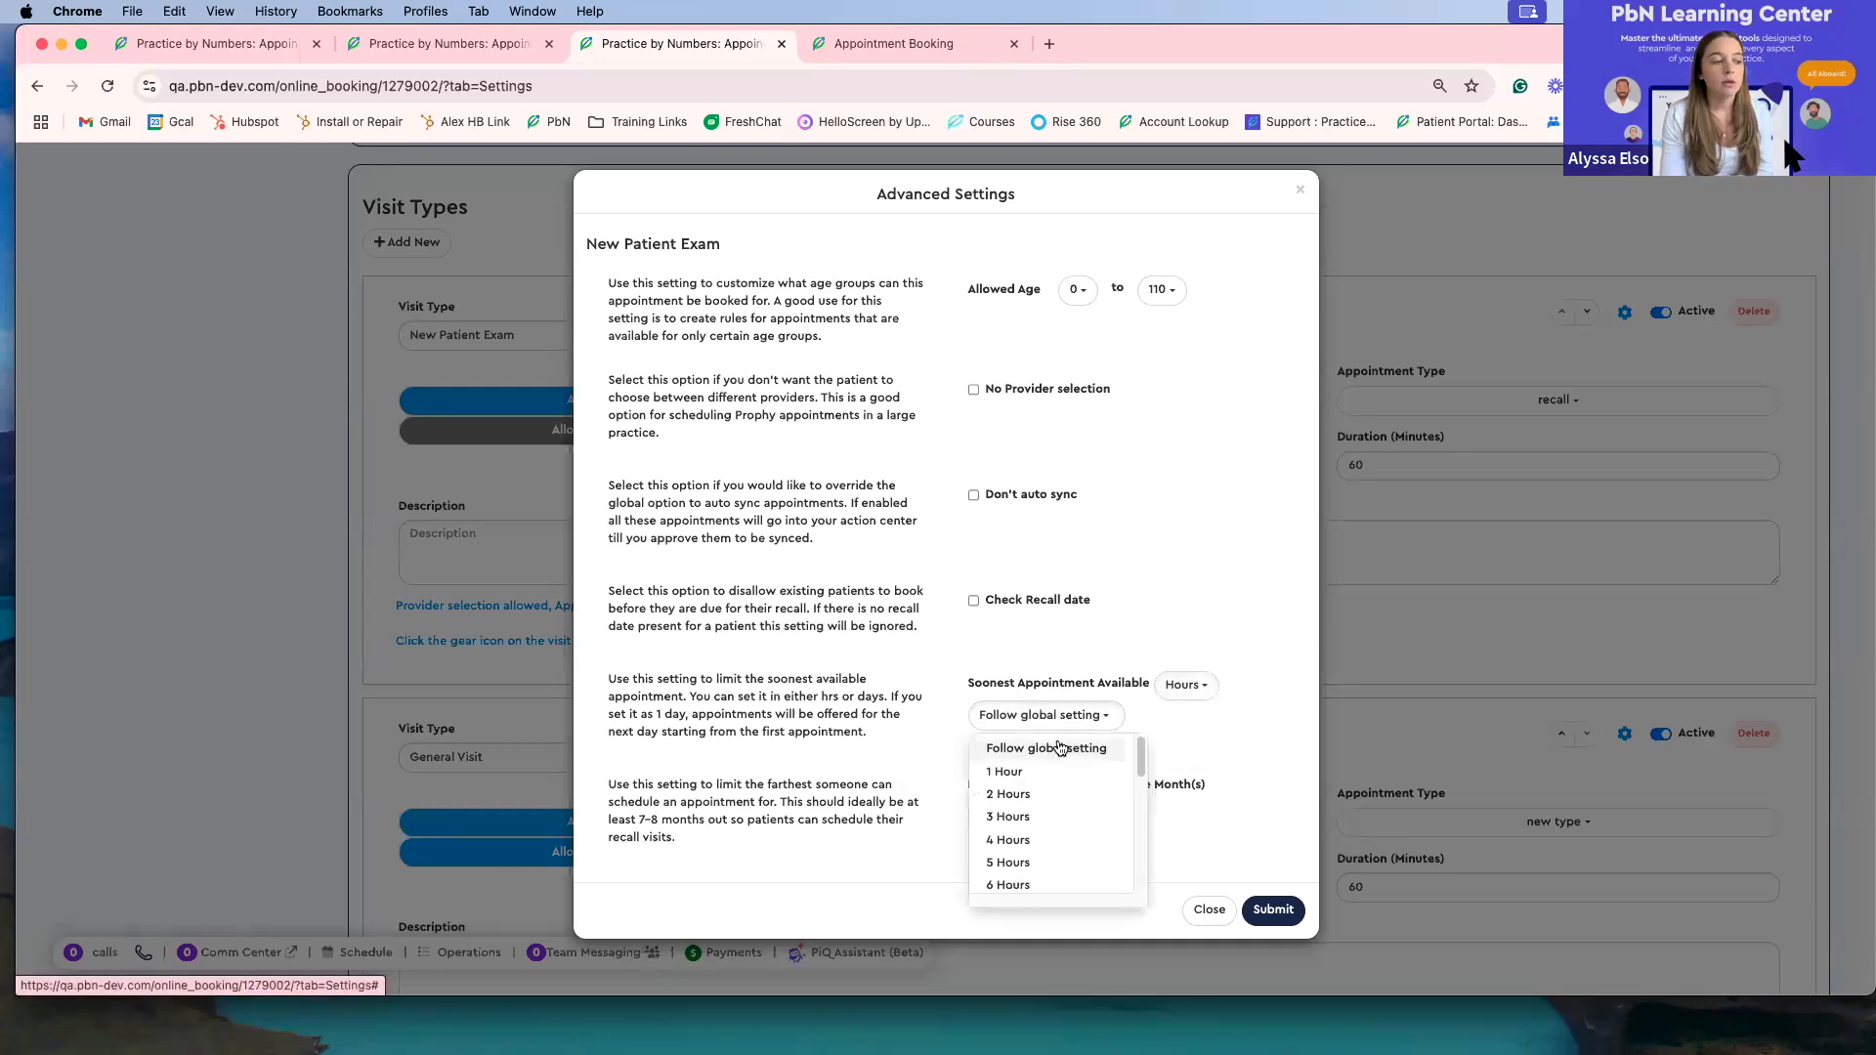
pyautogui.click(1012, 794)
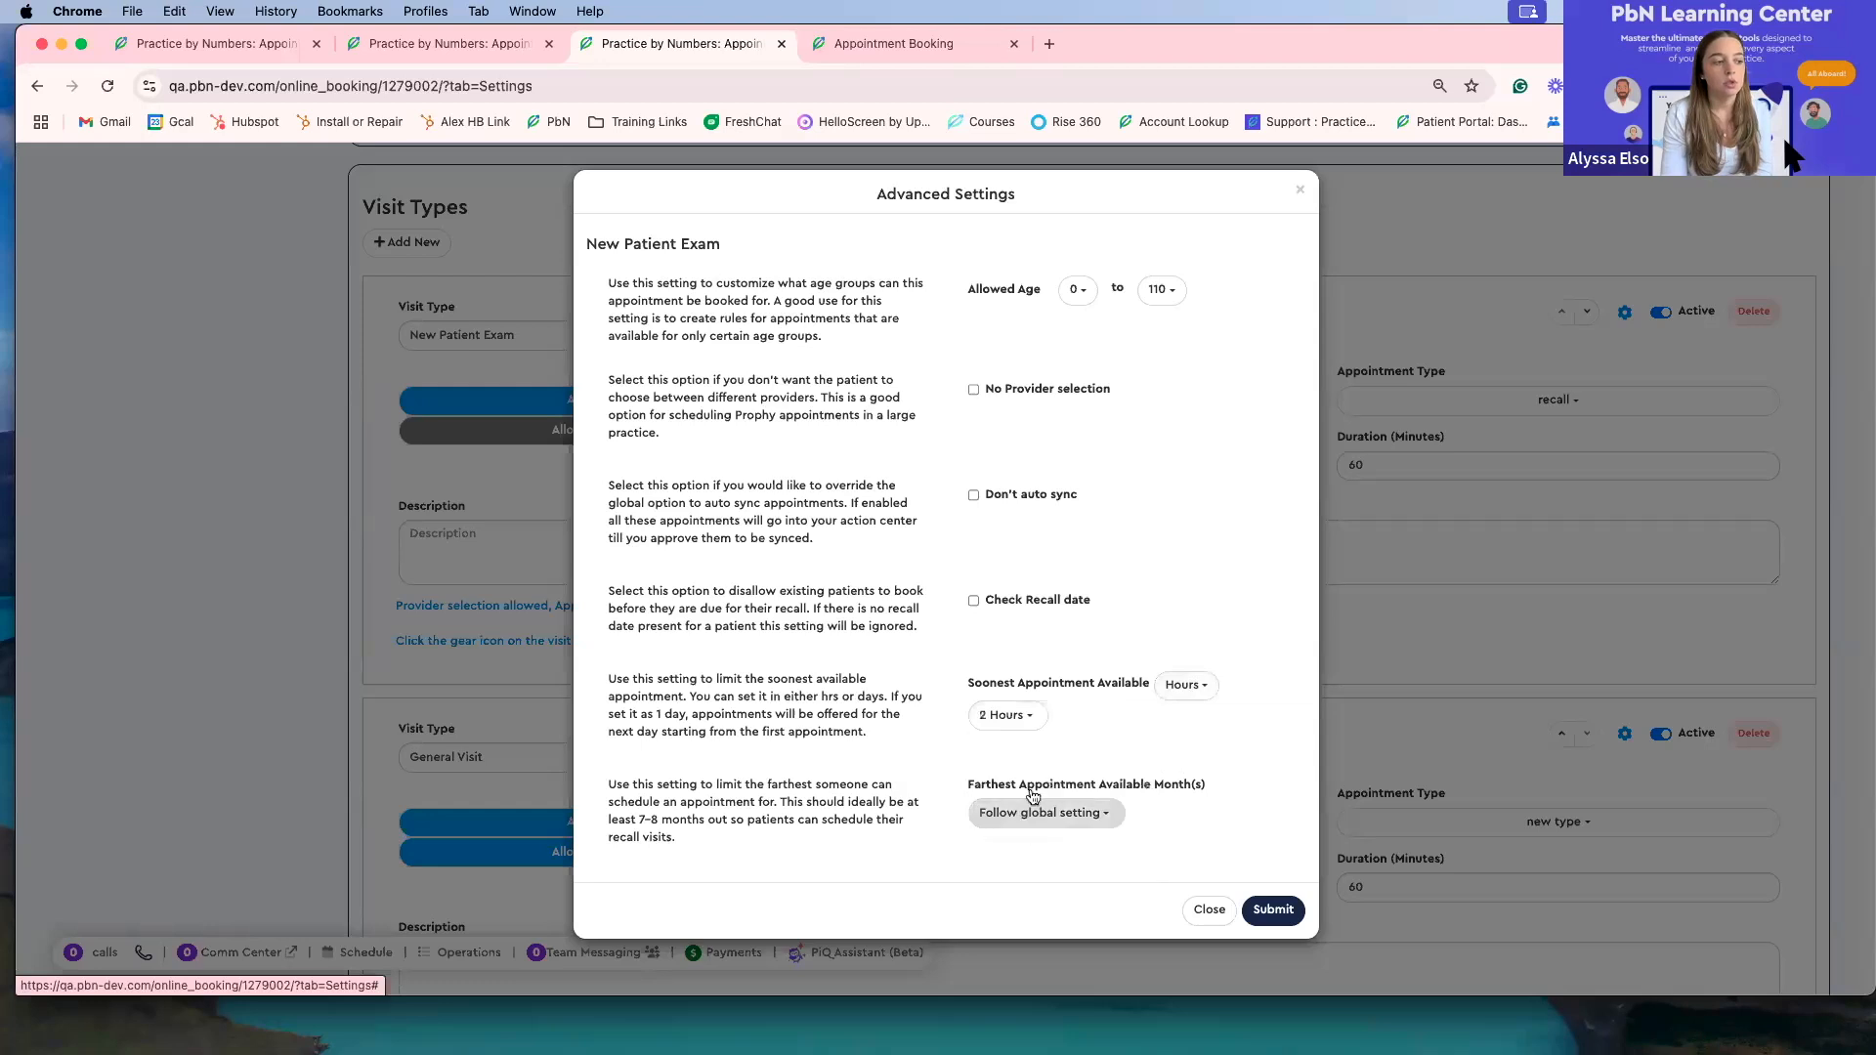
pyautogui.click(1013, 718)
pyautogui.click(1060, 744)
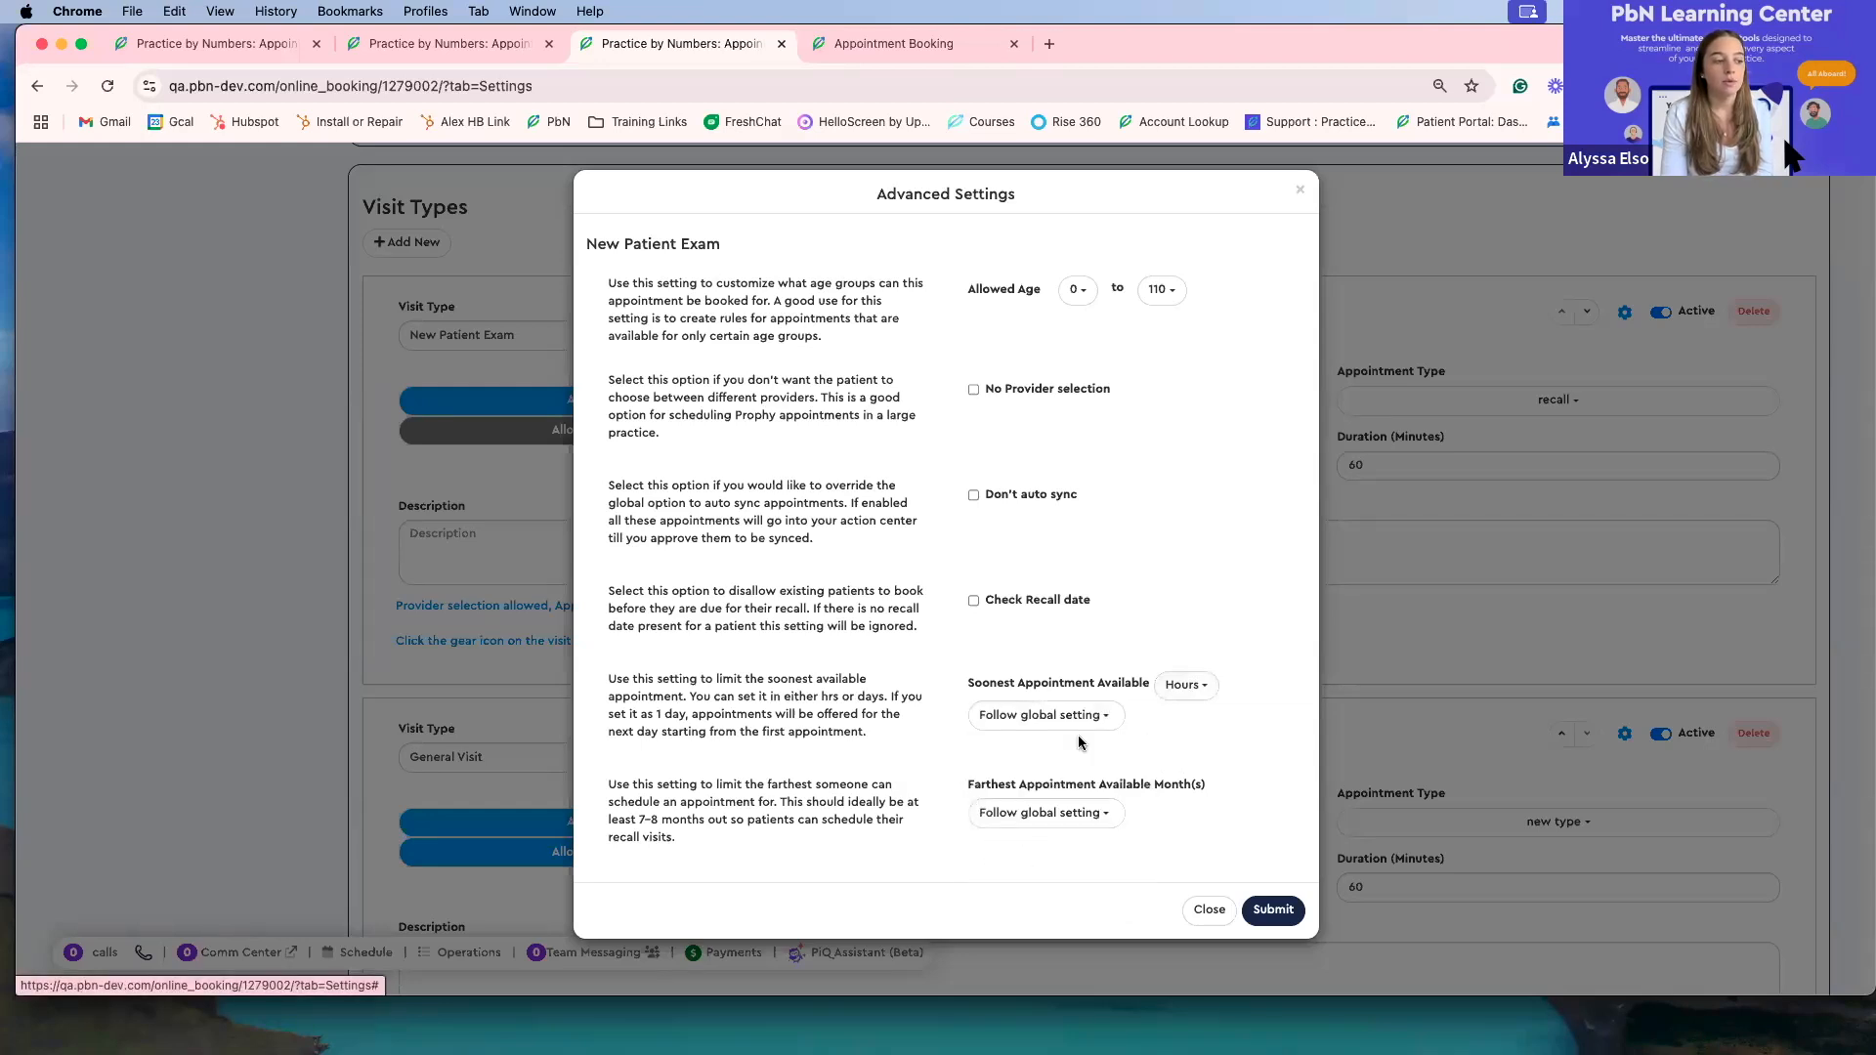
pyautogui.click(1272, 910)
# Review New Patient Exam's provider choices without changing them.
pyautogui.scroll(-3, 1380, 581)
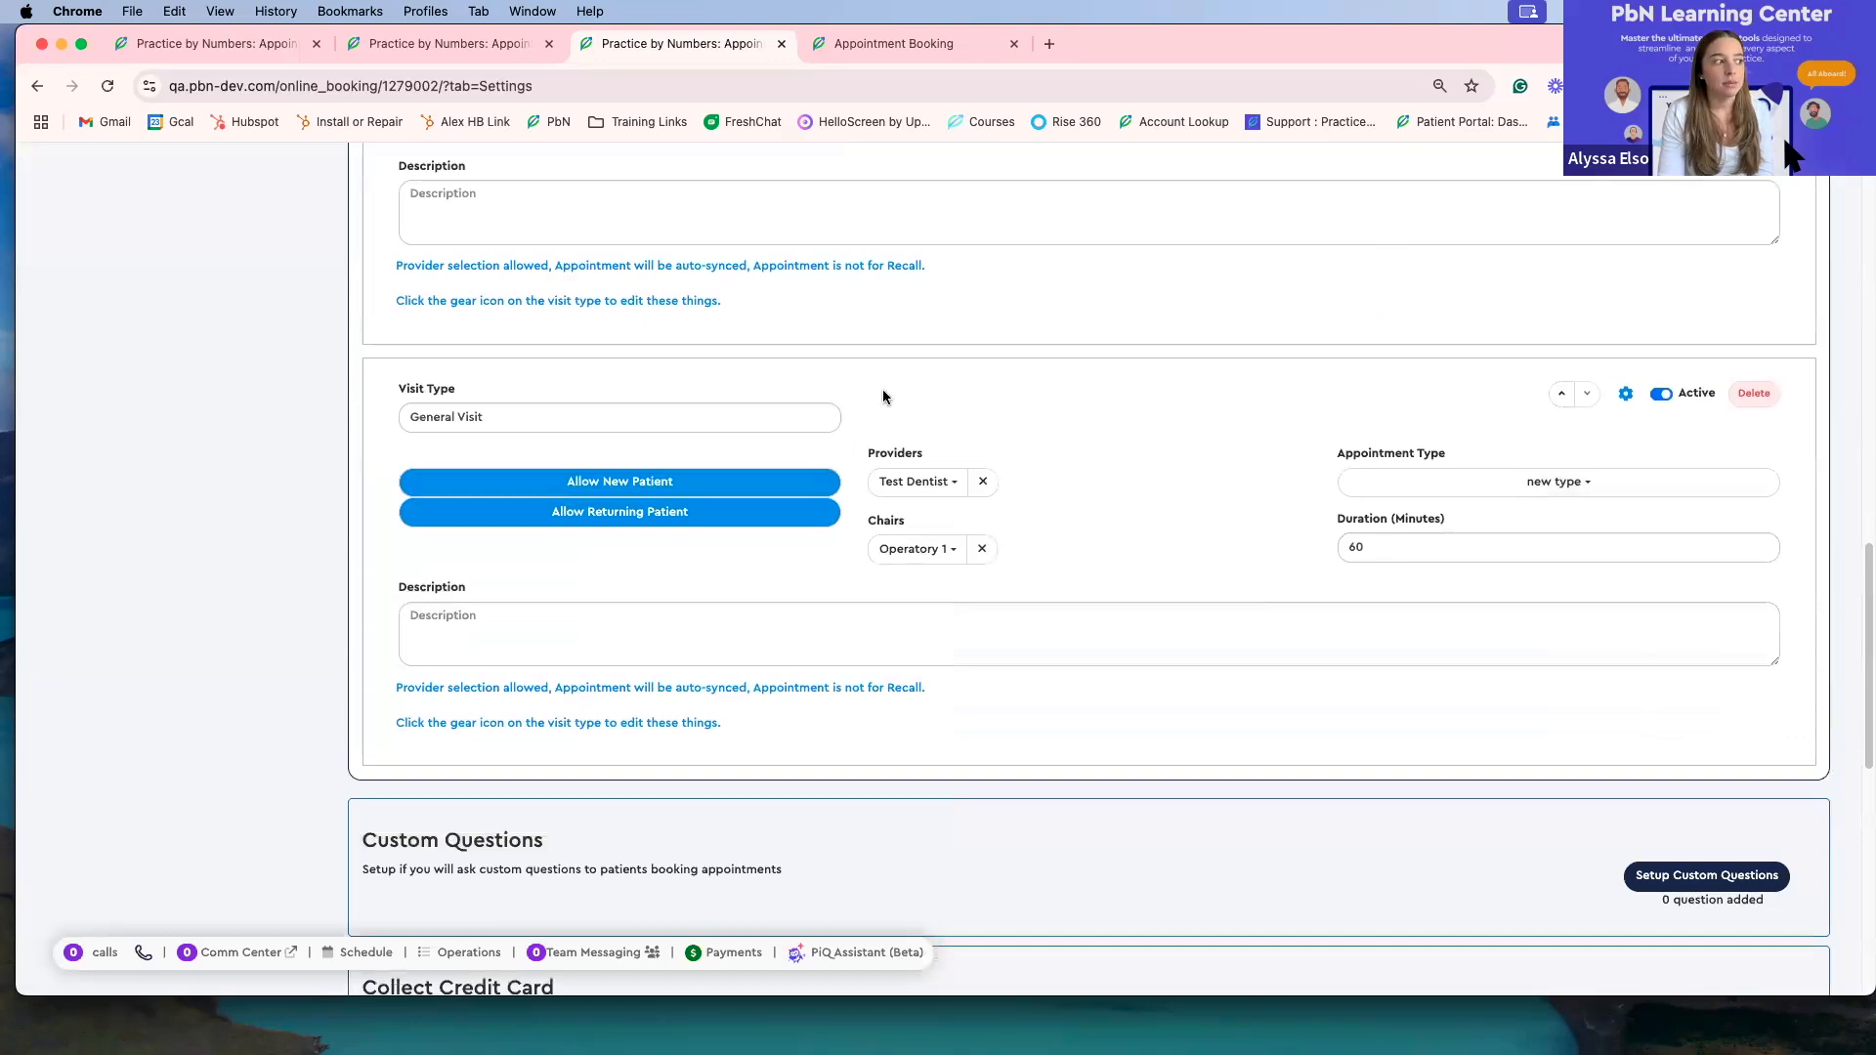
pyautogui.scroll(1, 1060, 496)
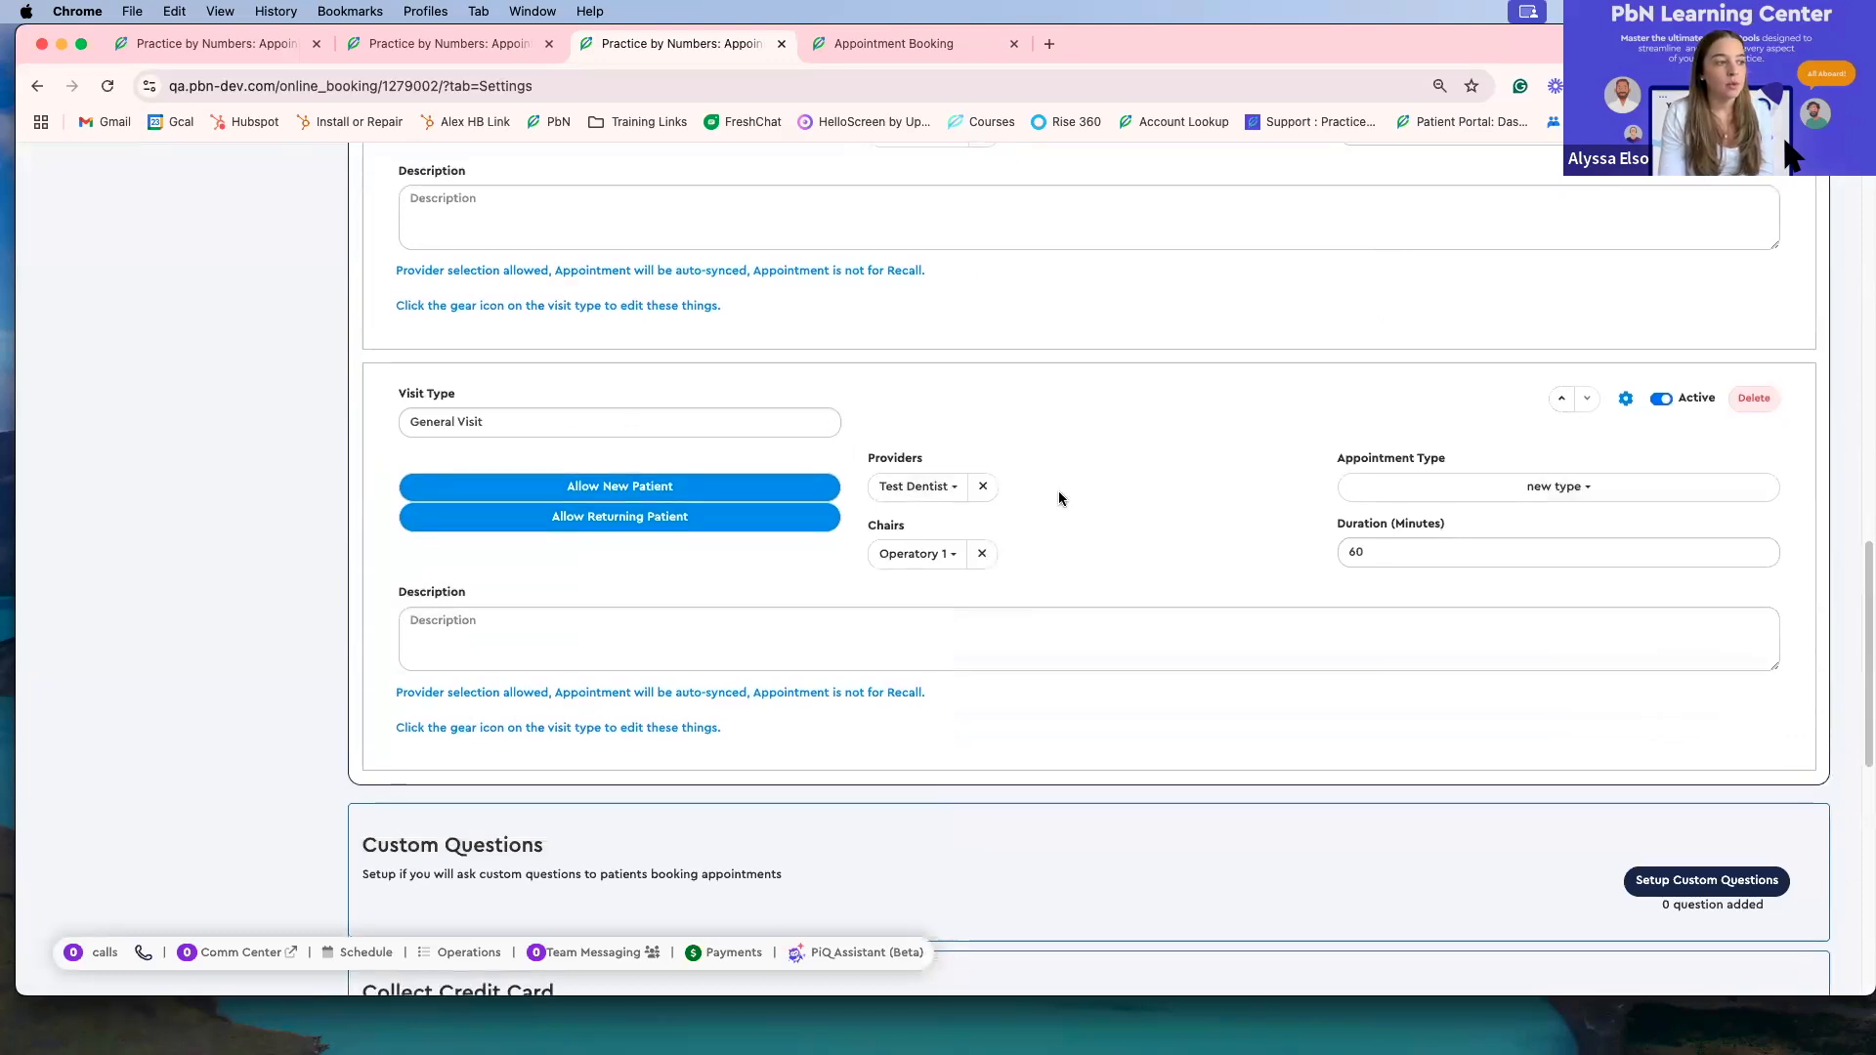
pyautogui.scroll(3, 1059, 493)
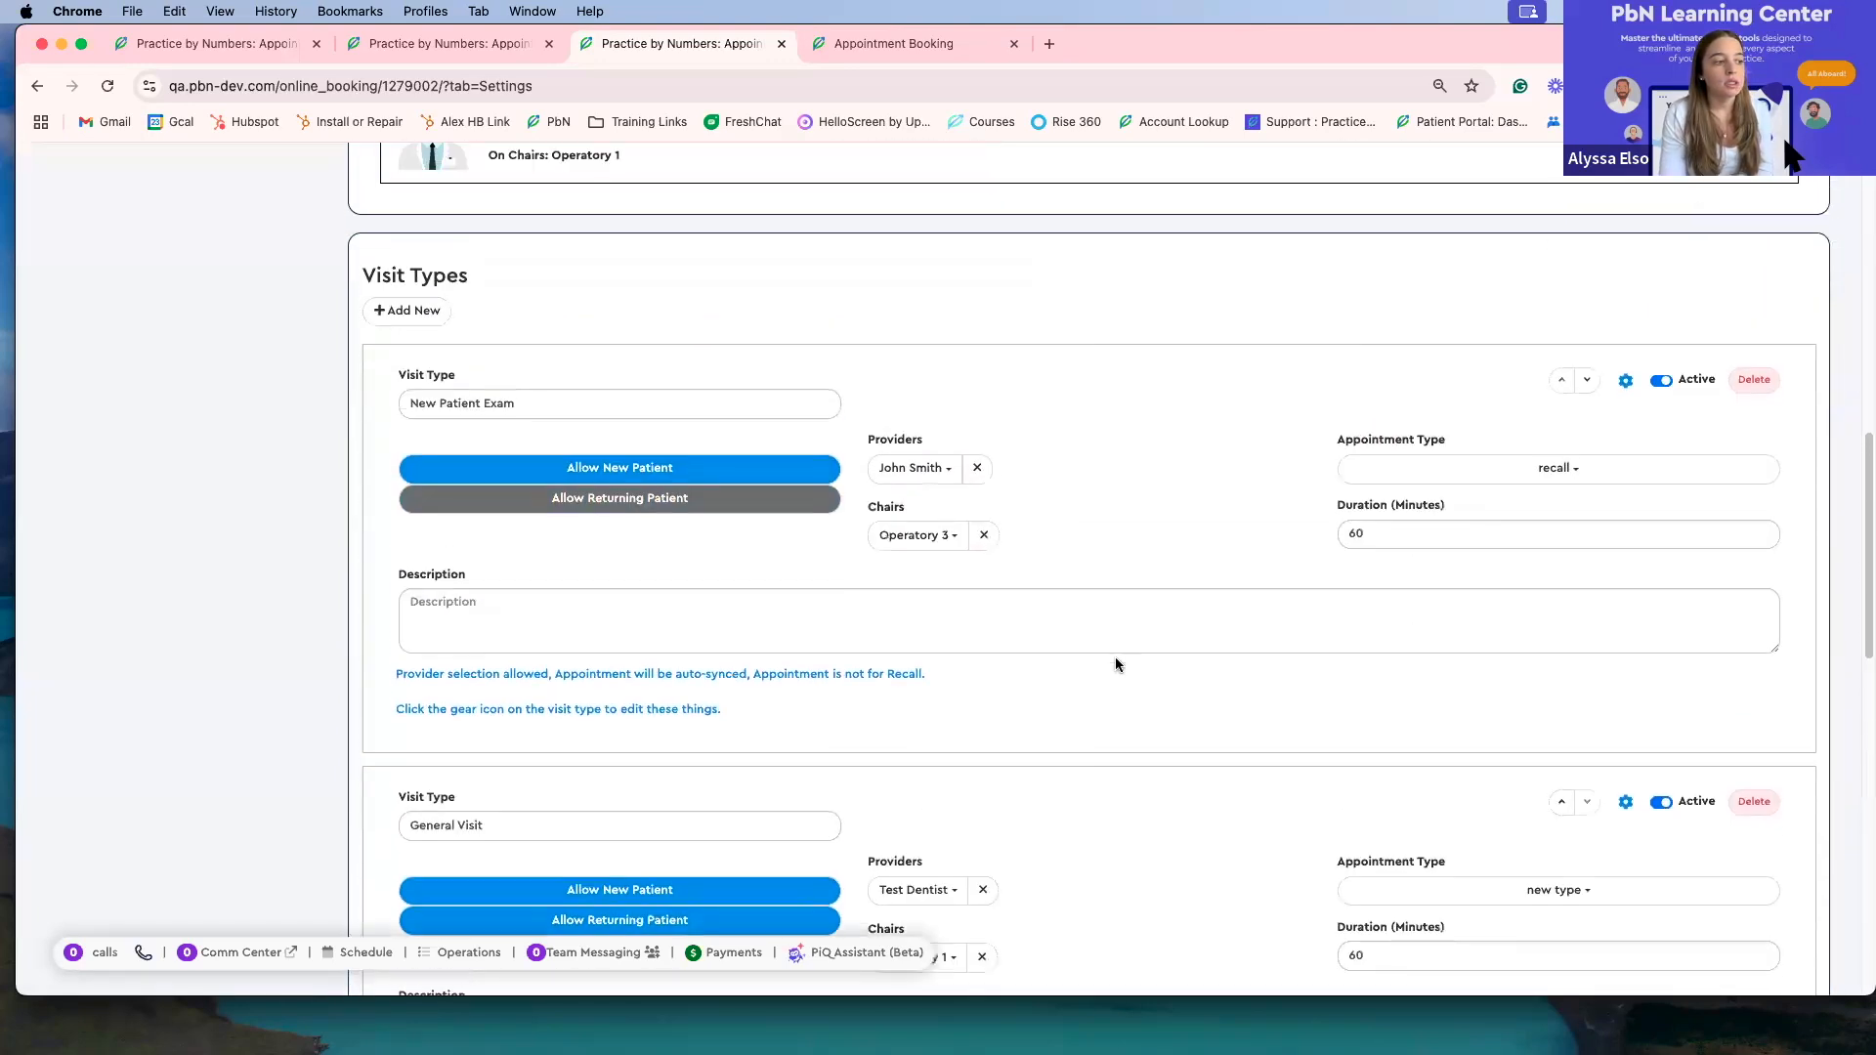
pyautogui.scroll(1, 1109, 645)
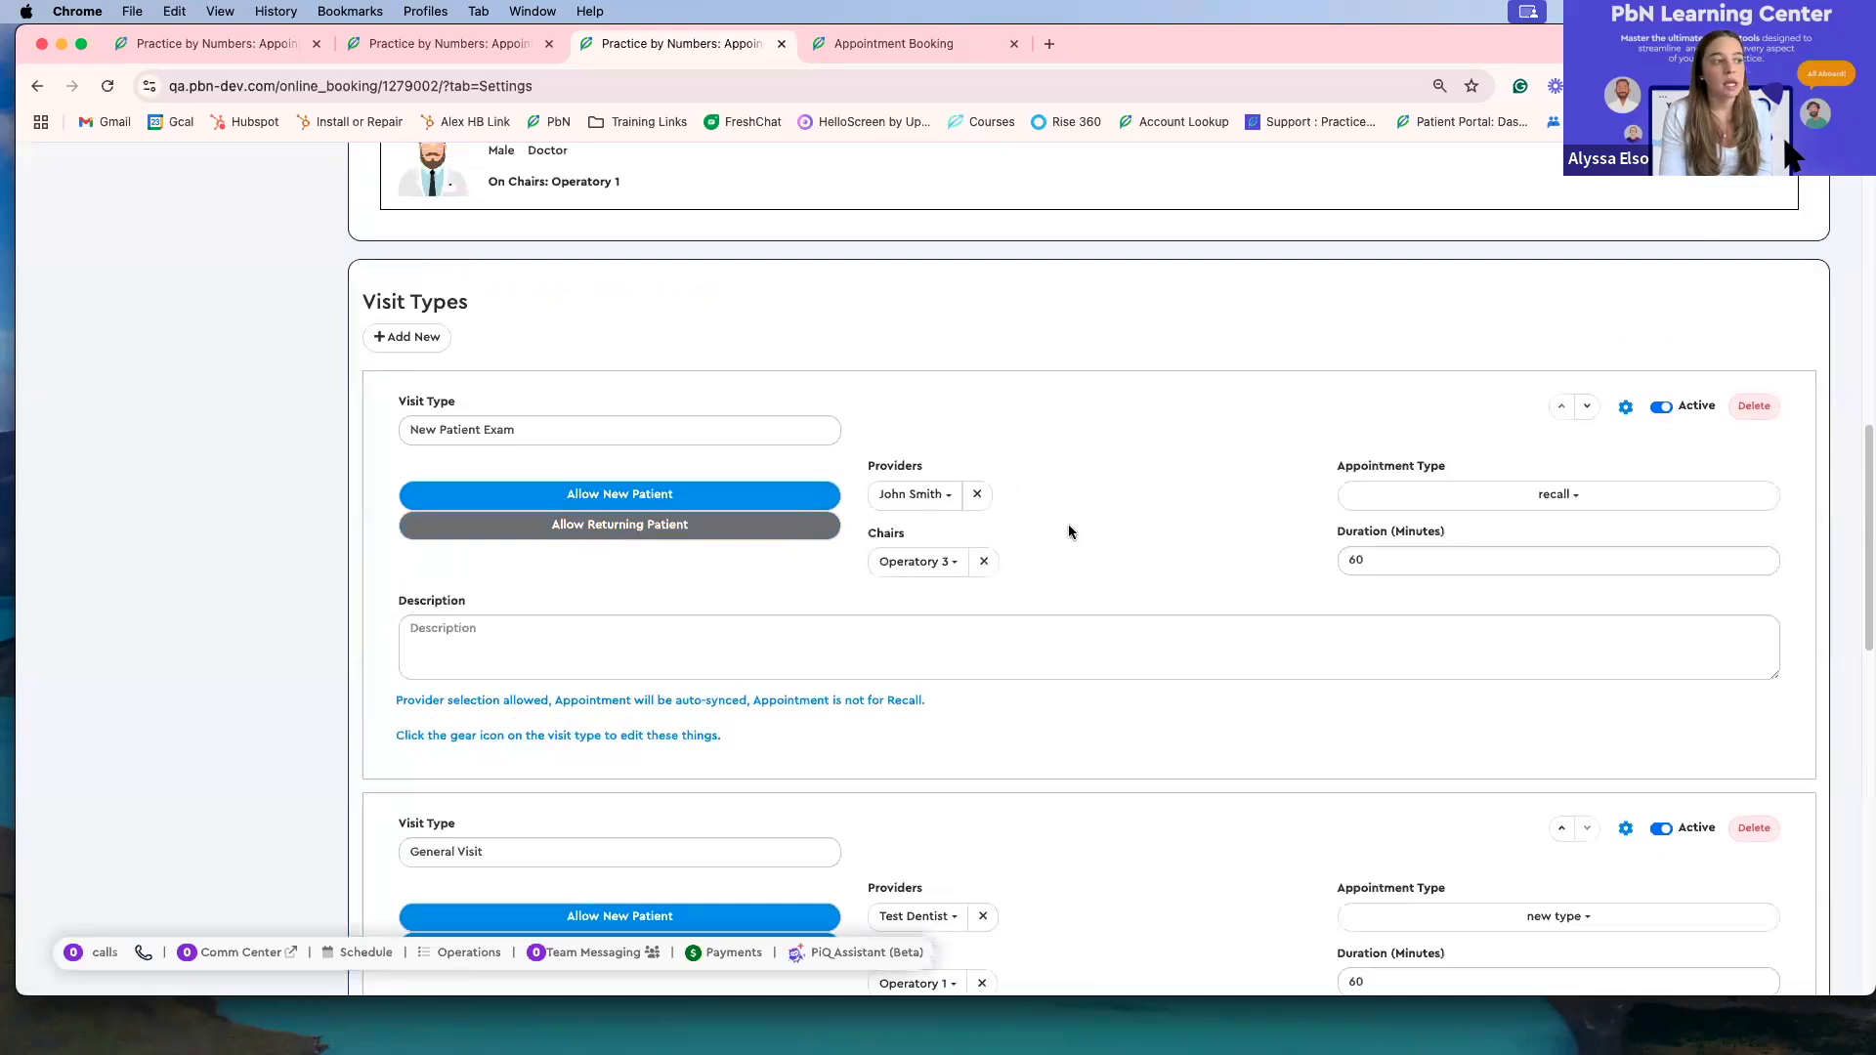
pyautogui.scroll(2, 1046, 290)
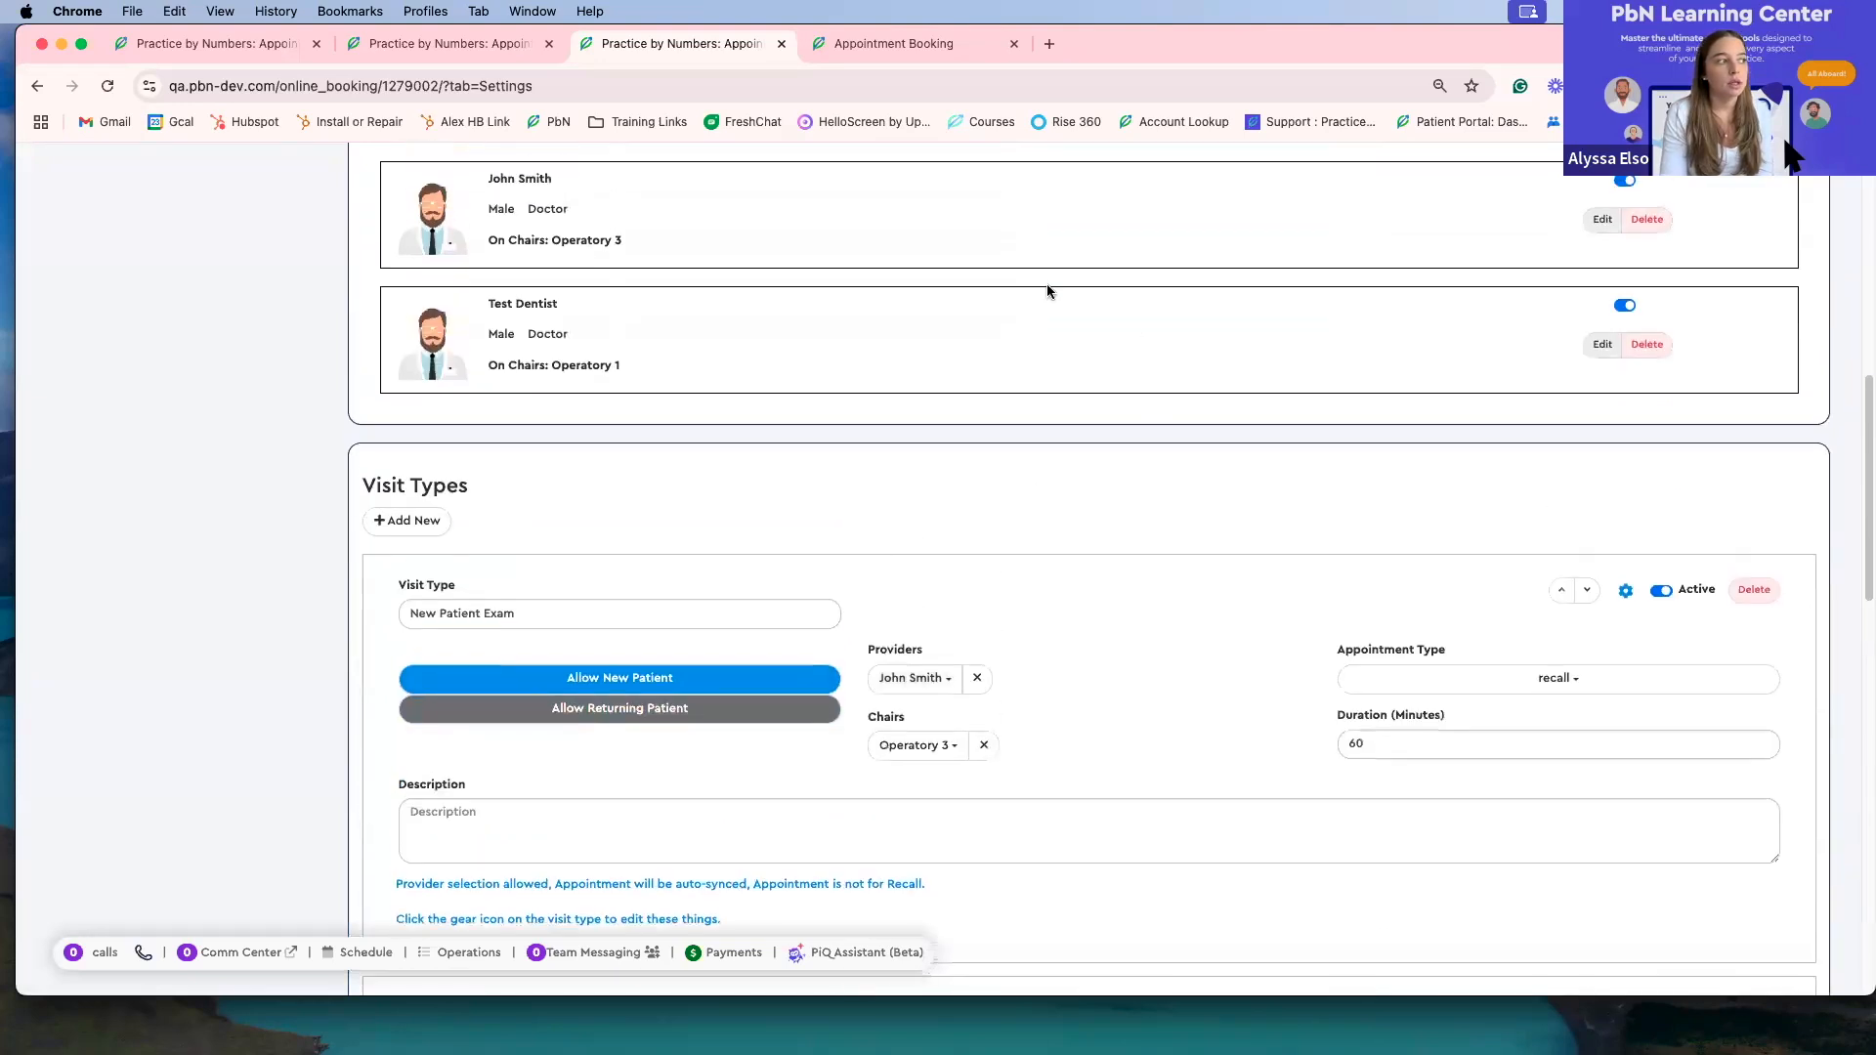
pyautogui.click(919, 678)
pyautogui.click(926, 684)
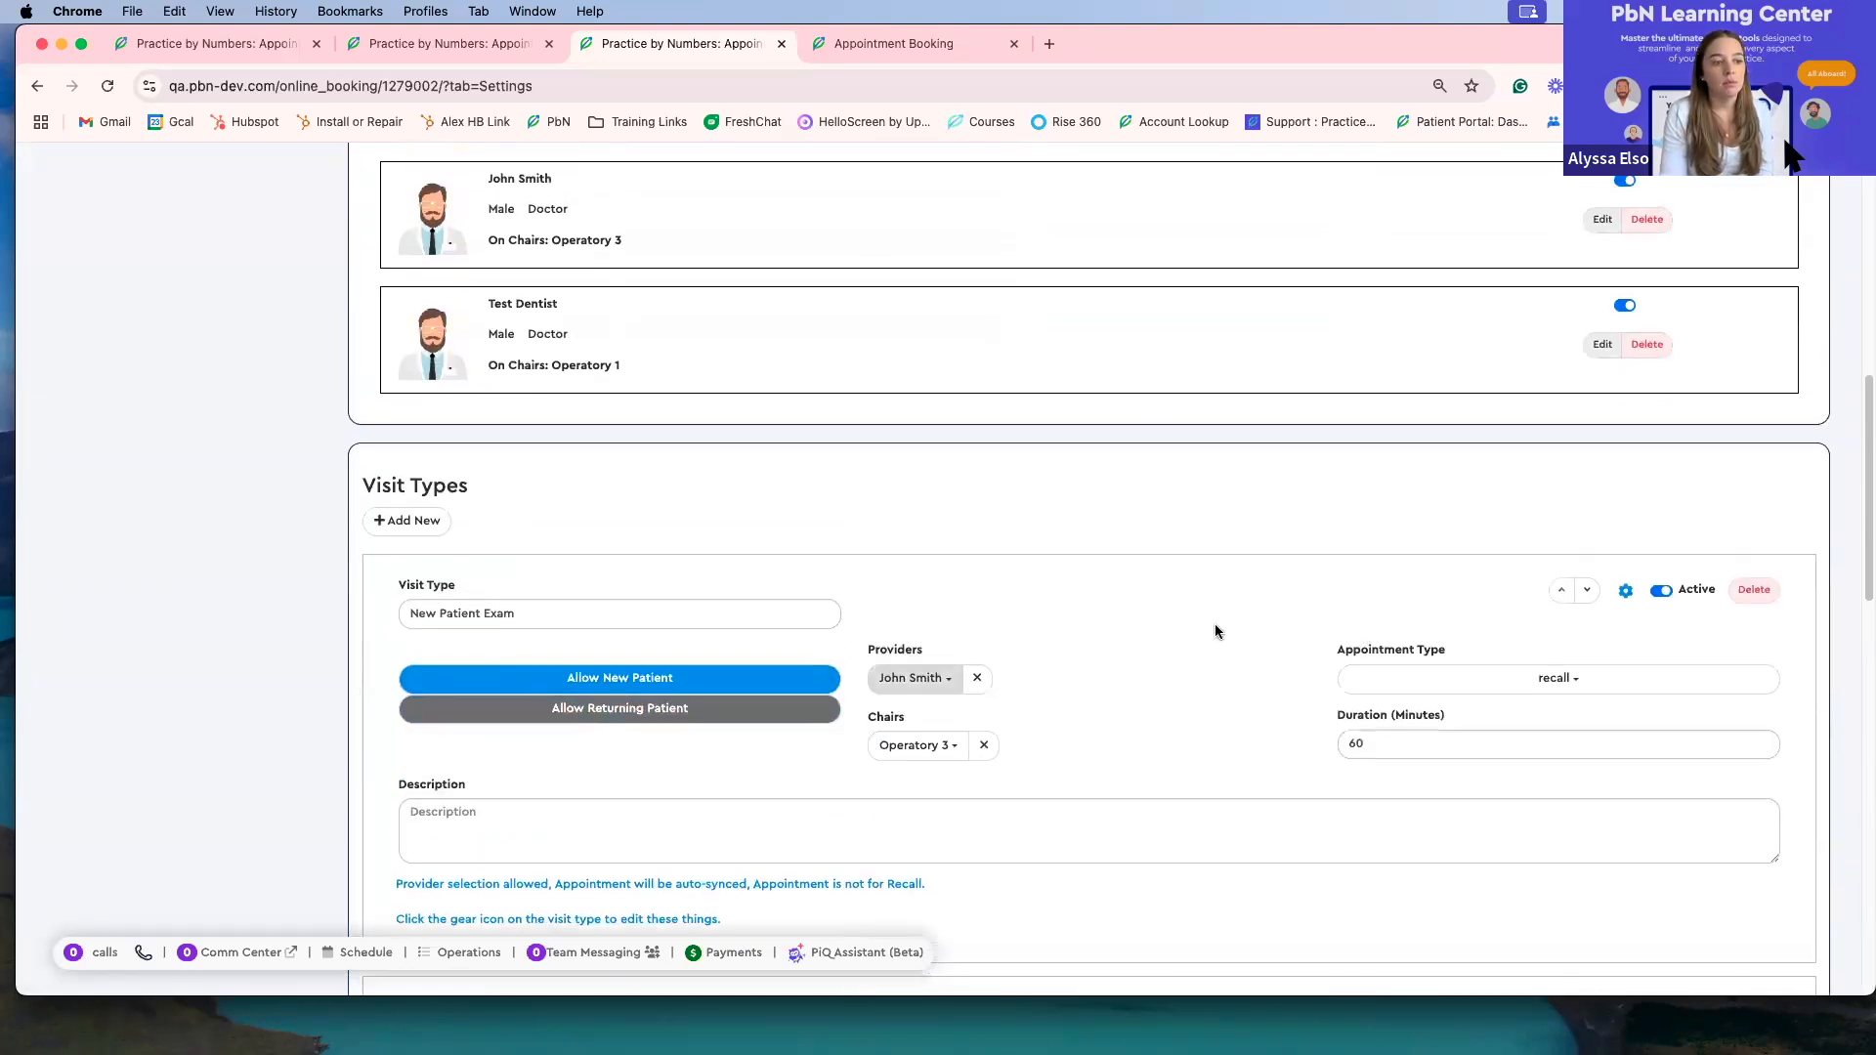
pyautogui.scroll(1, 1222, 625)
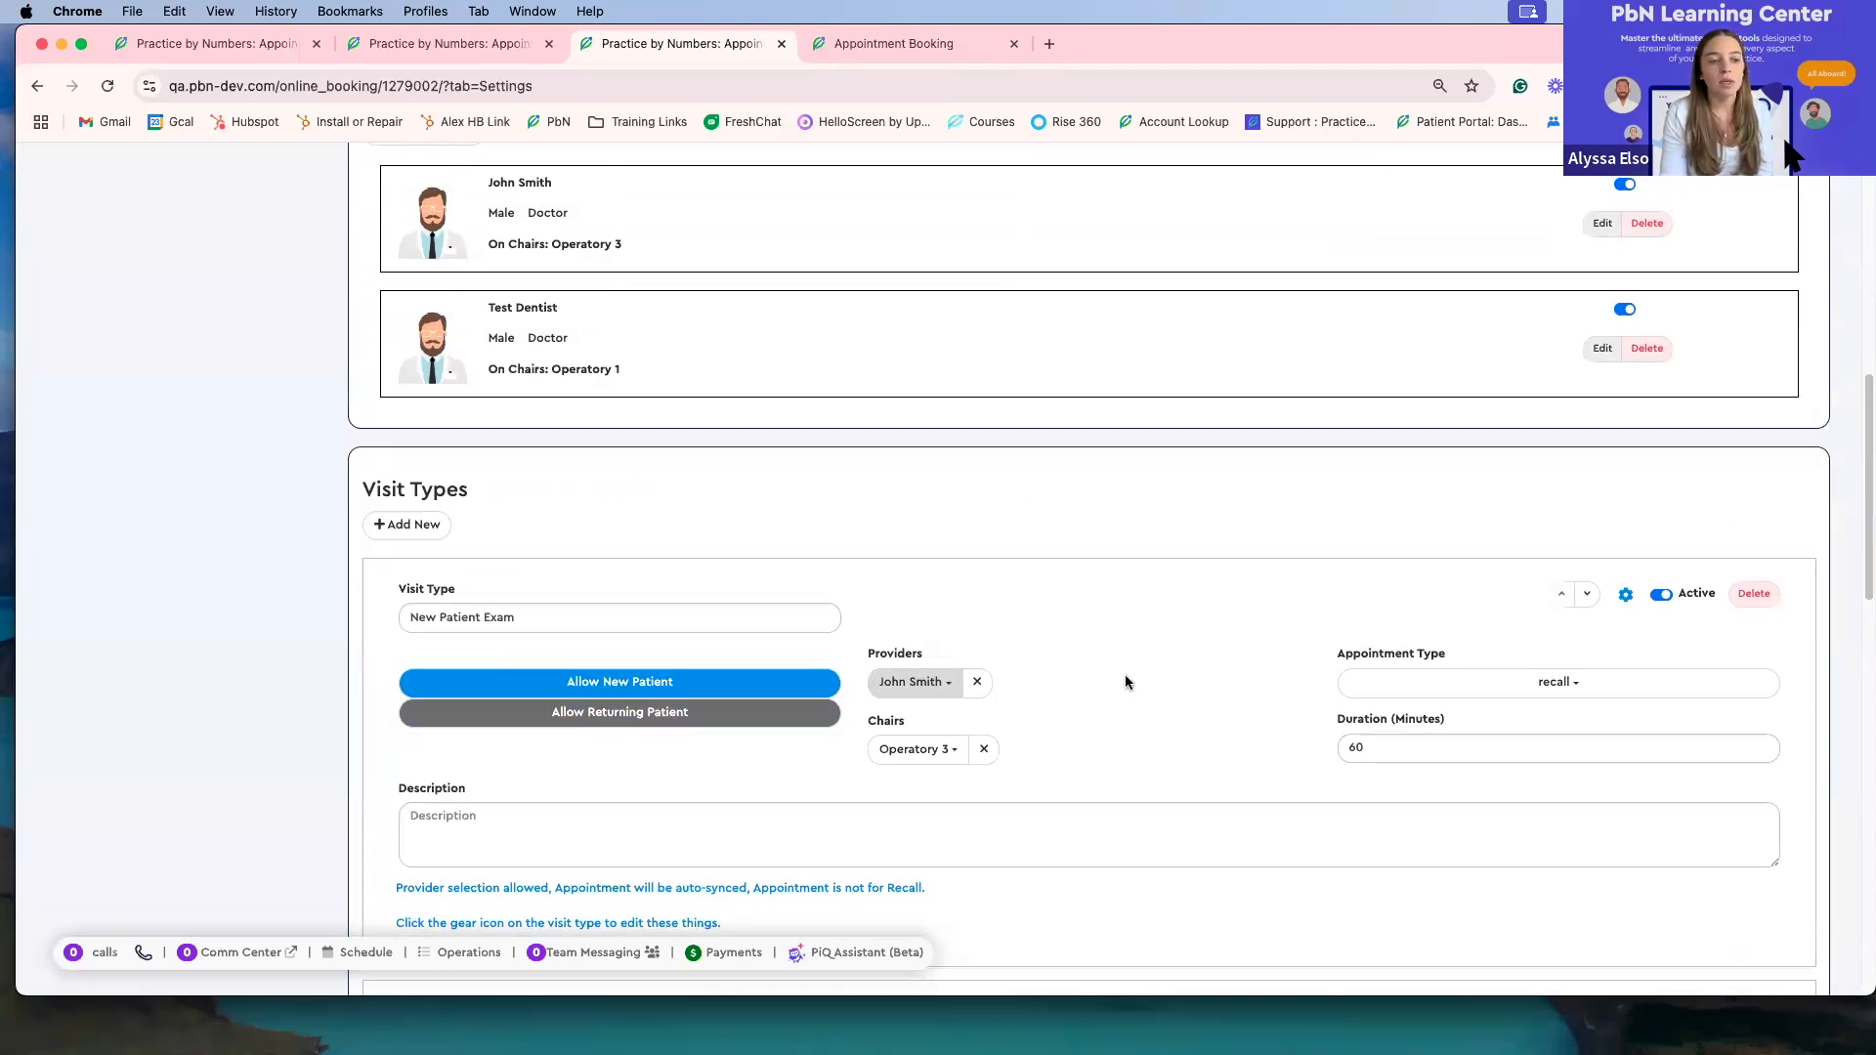
pyautogui.scroll(-2, 1139, 637)
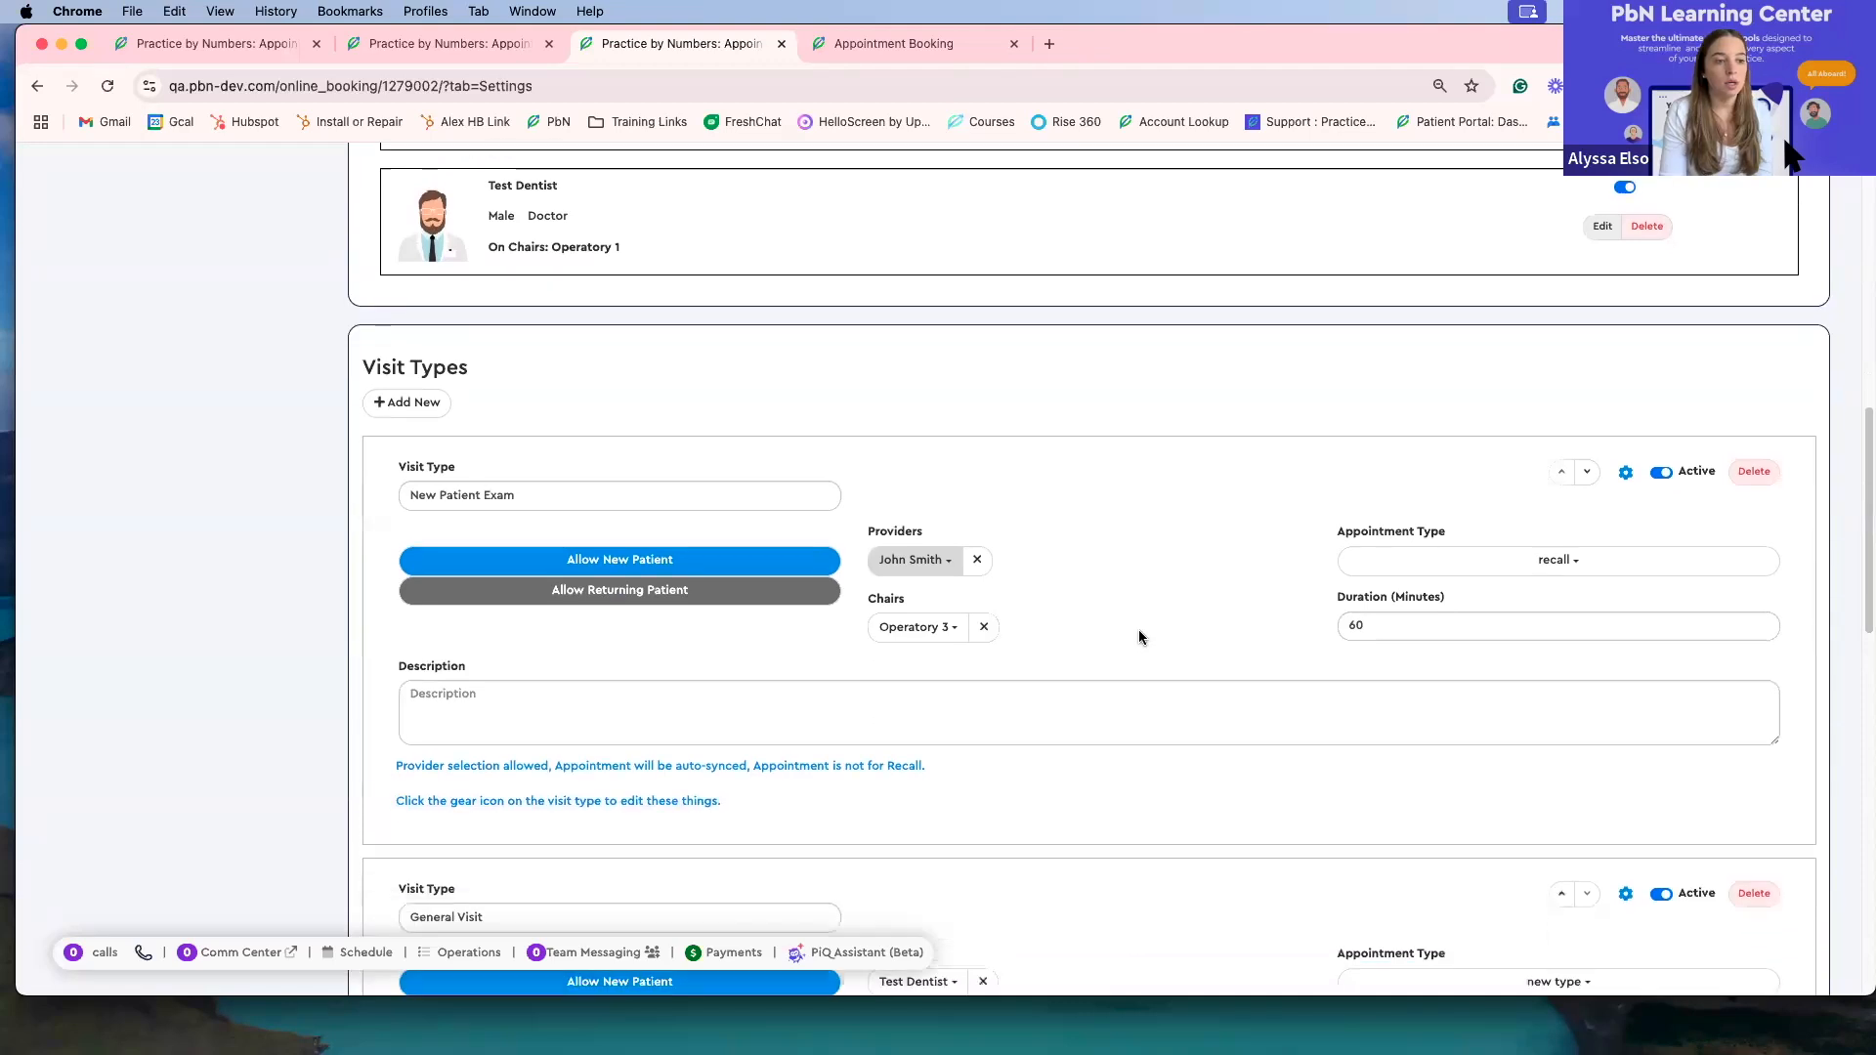
pyautogui.scroll(-2, 1274, 655)
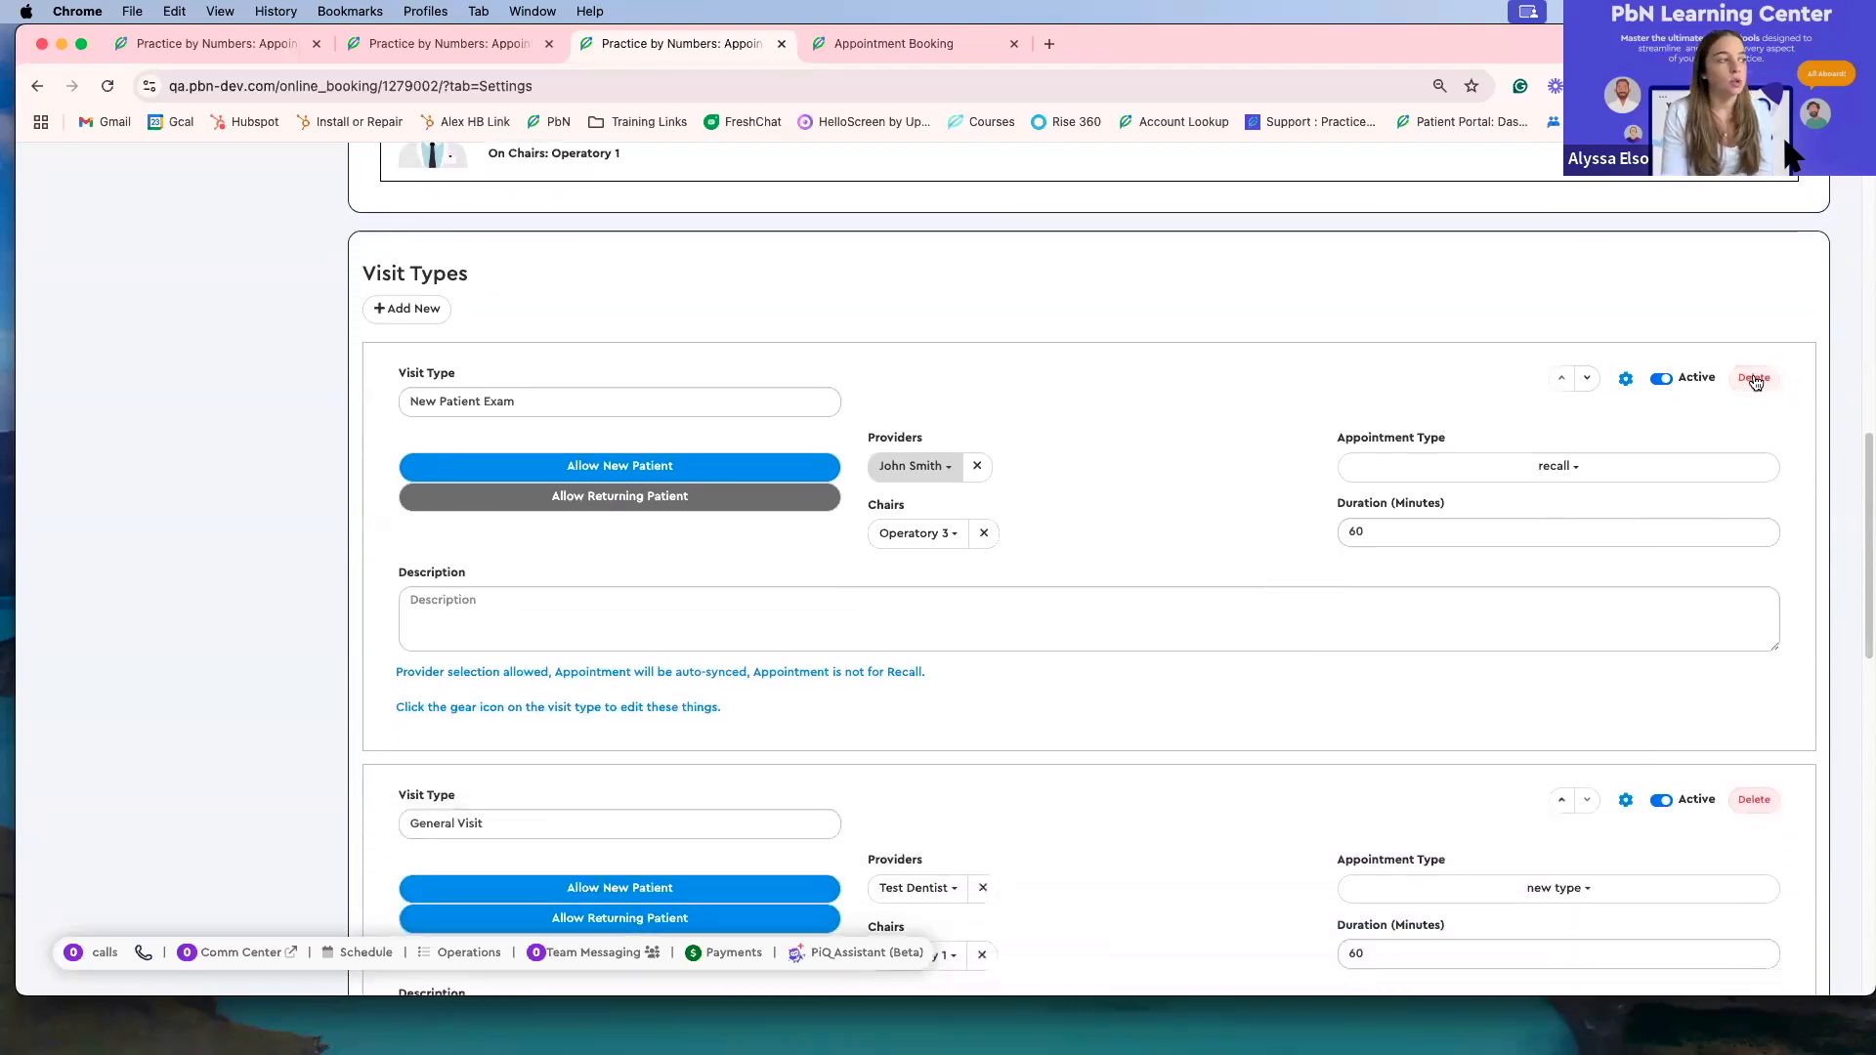
# Add a blank visit type and delete it again.
pyautogui.click(383, 310)
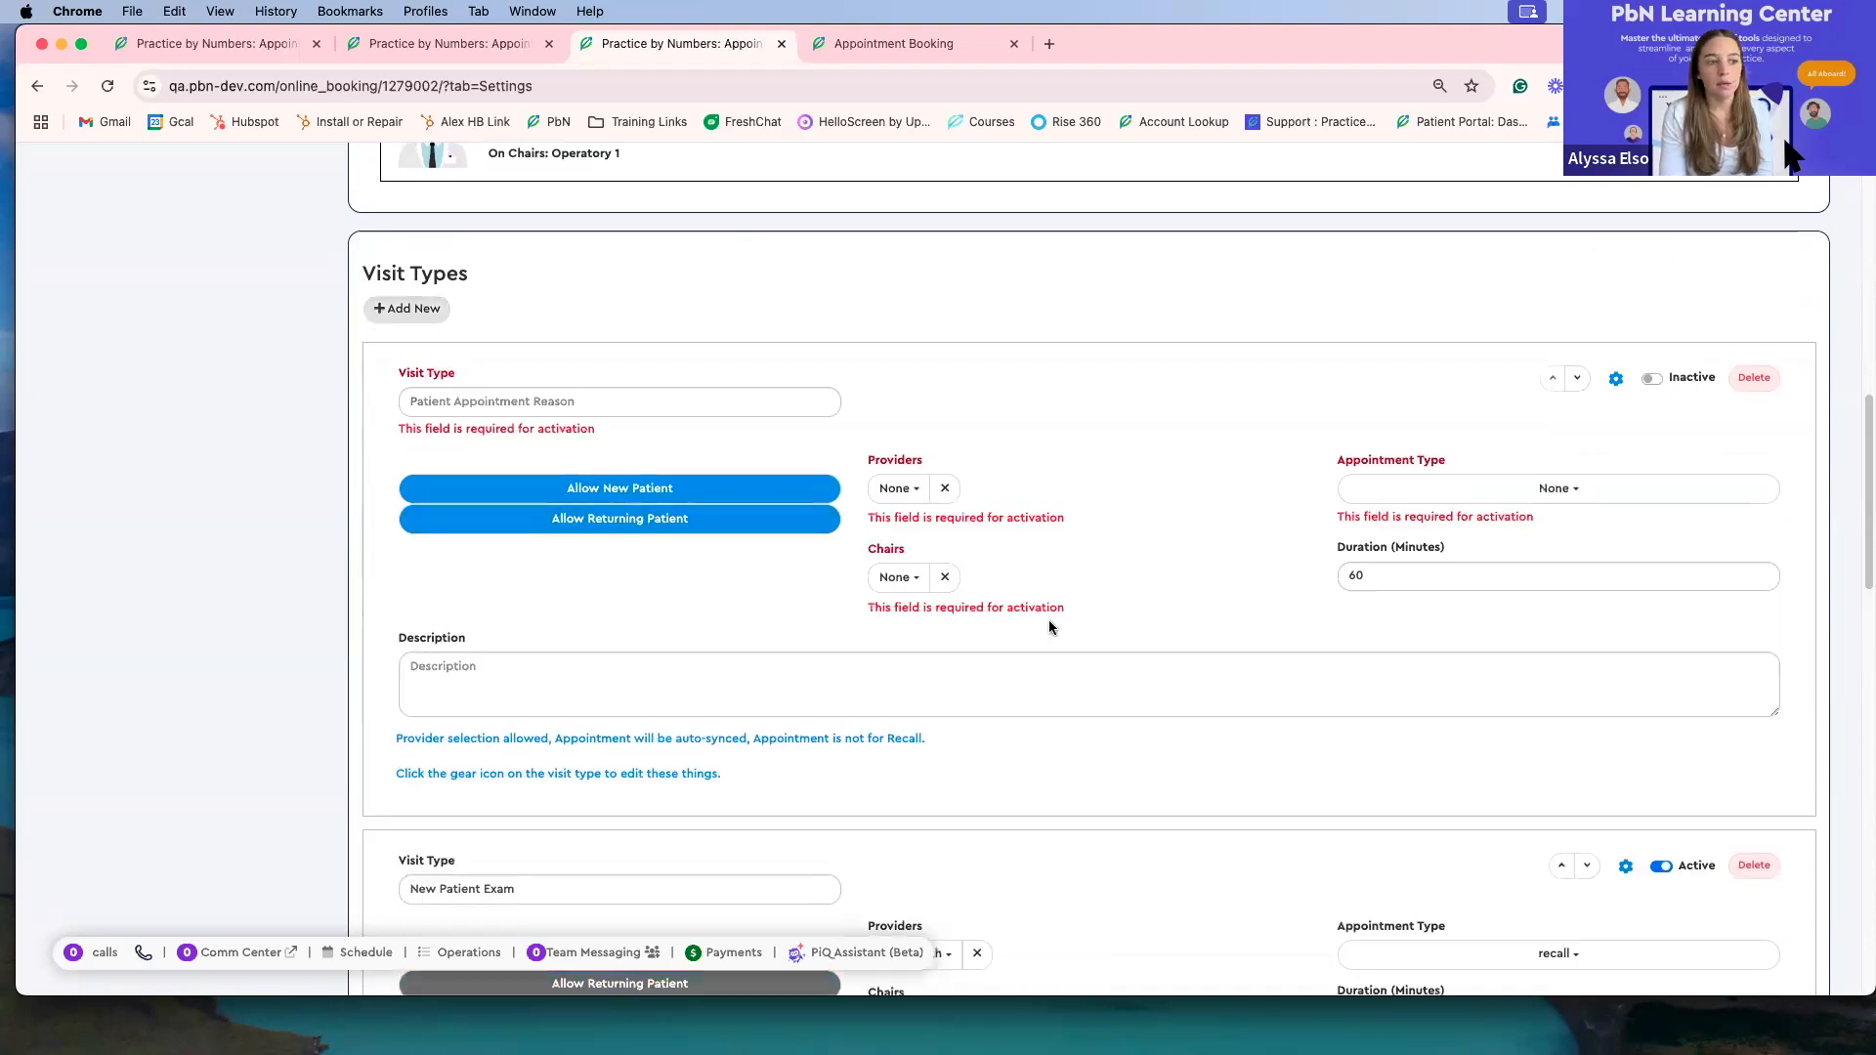
pyautogui.click(1765, 377)
pyautogui.click(1773, 454)
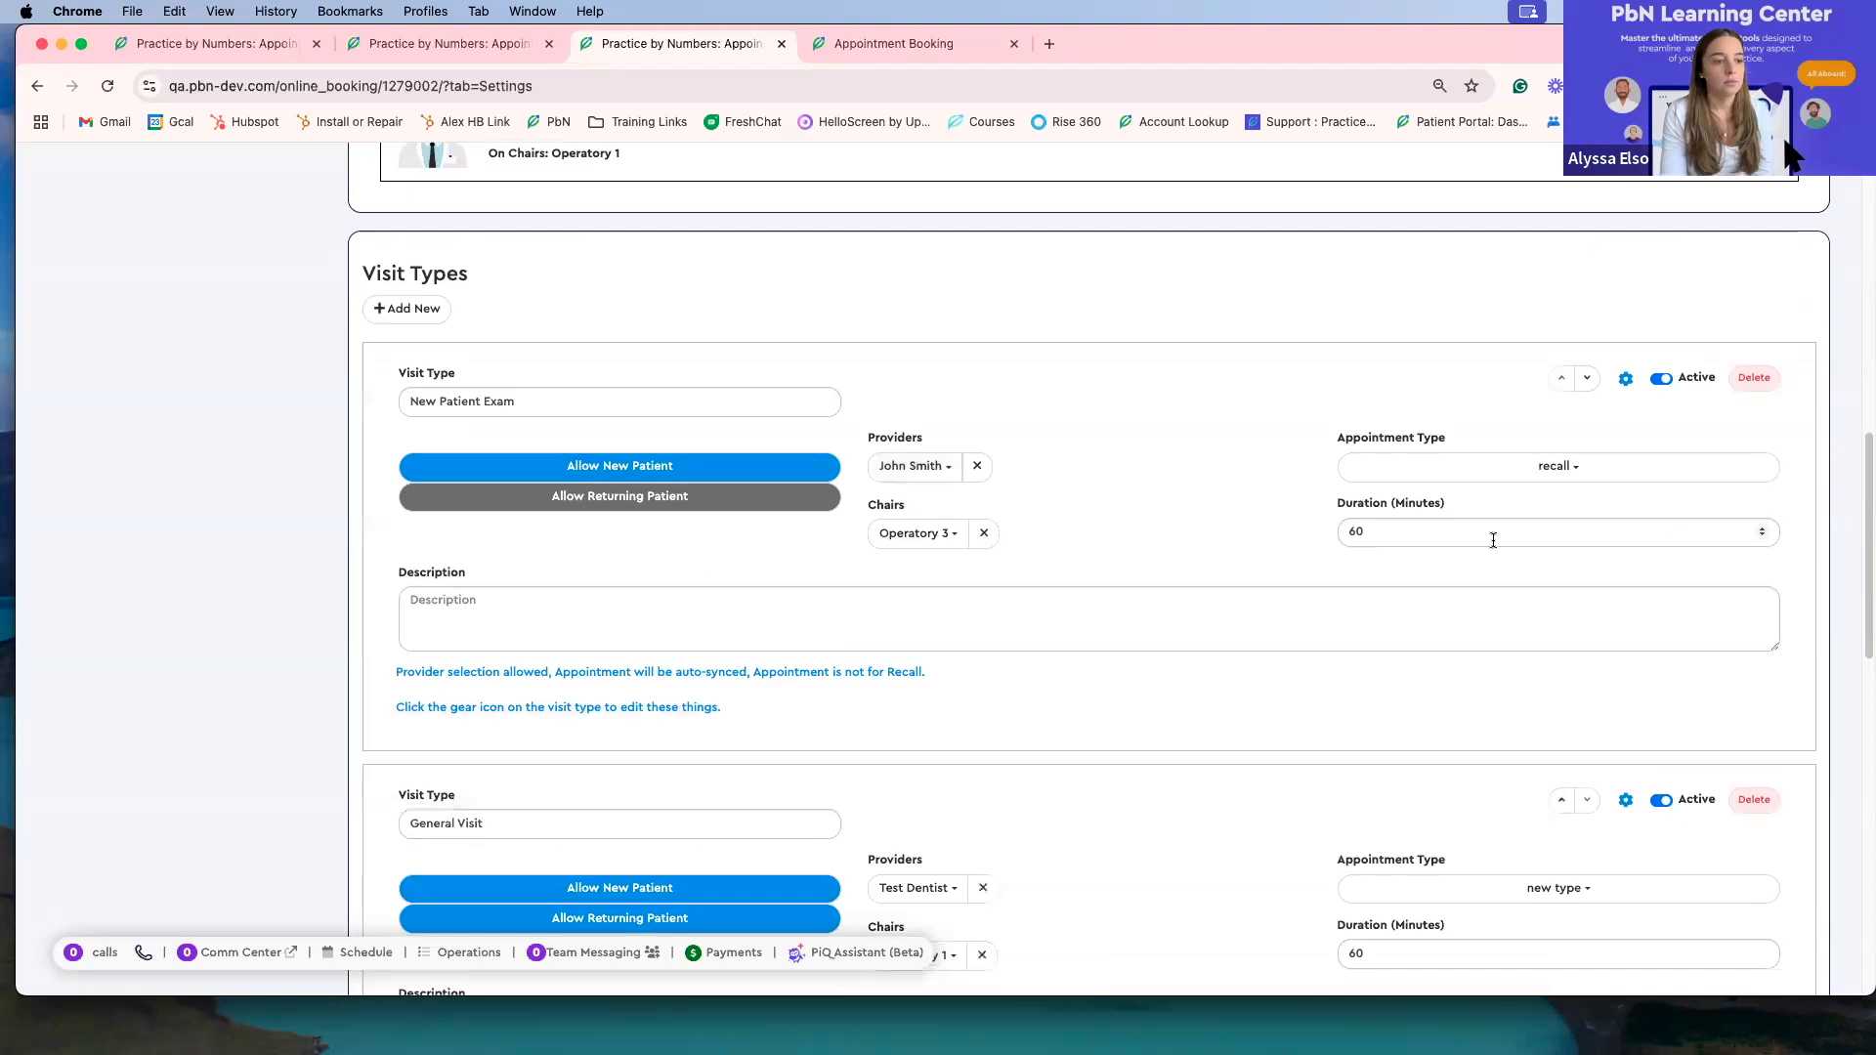
pyautogui.scroll(-8, 1493, 541)
pyautogui.scroll(7, 1493, 541)
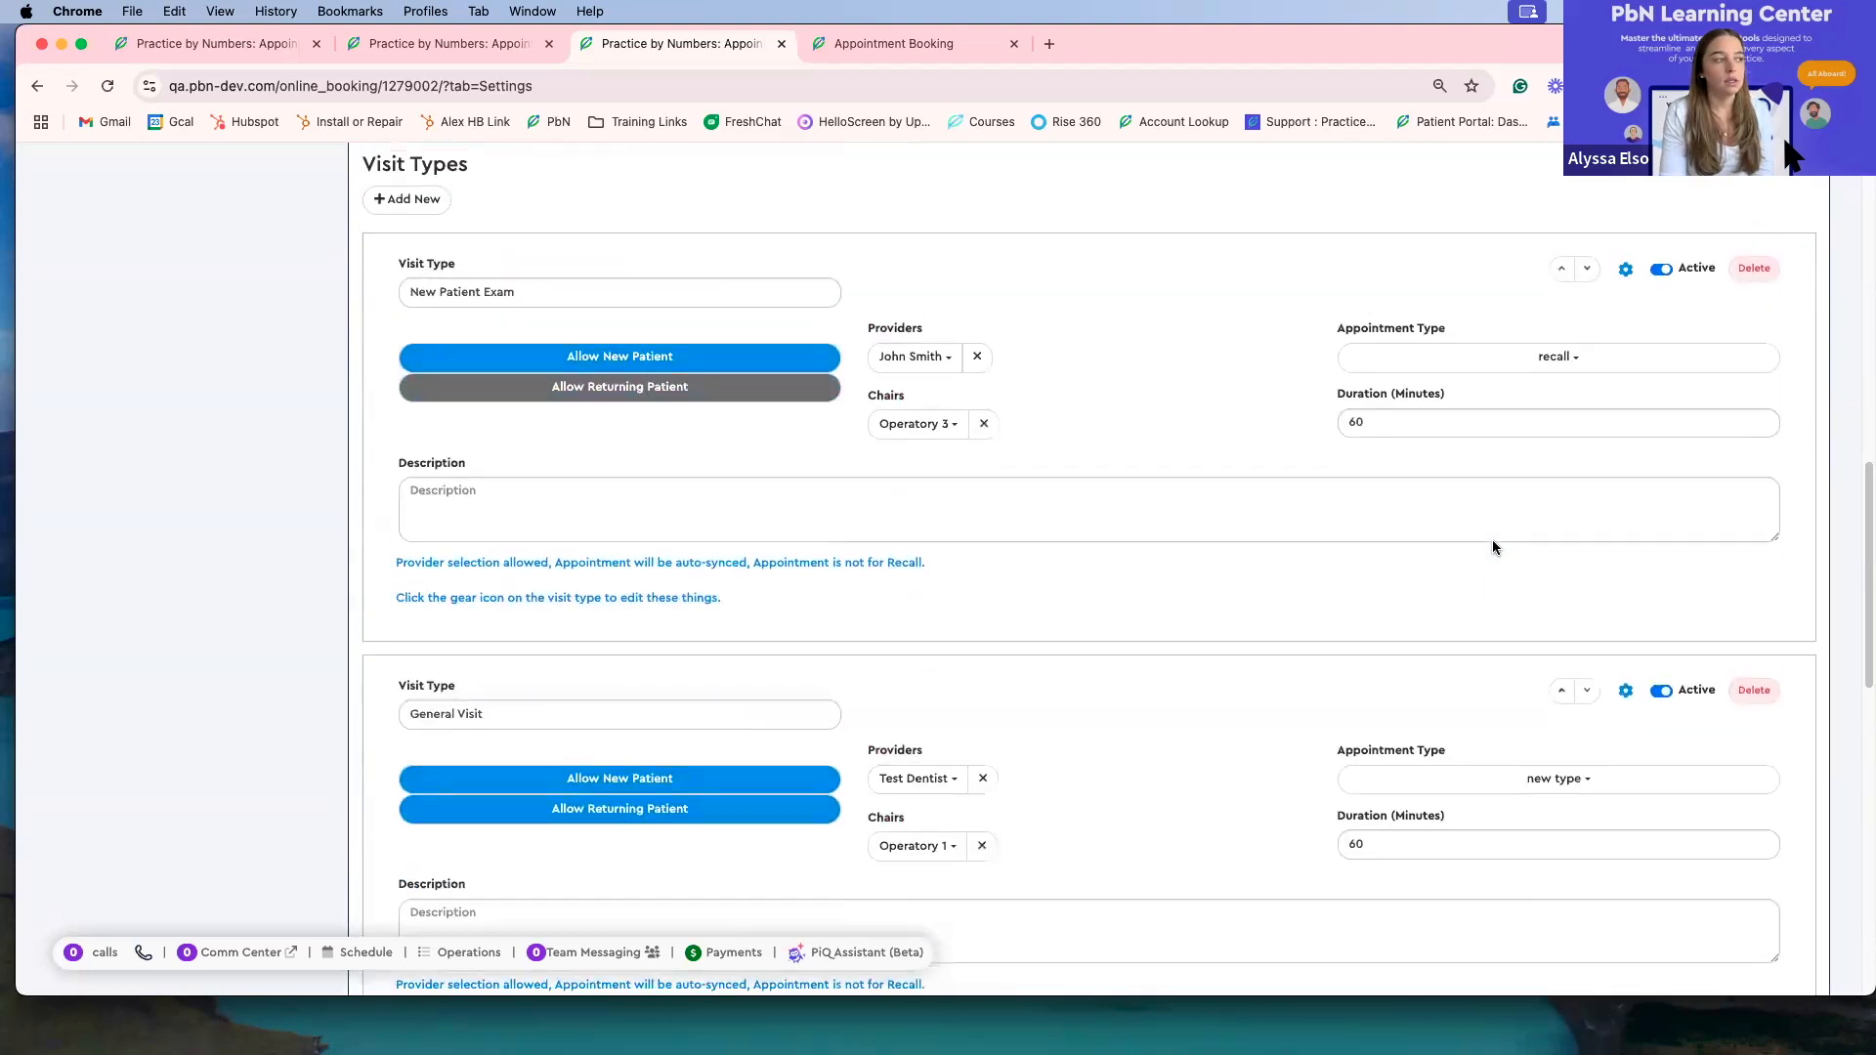
pyautogui.scroll(-3, 1492, 540)
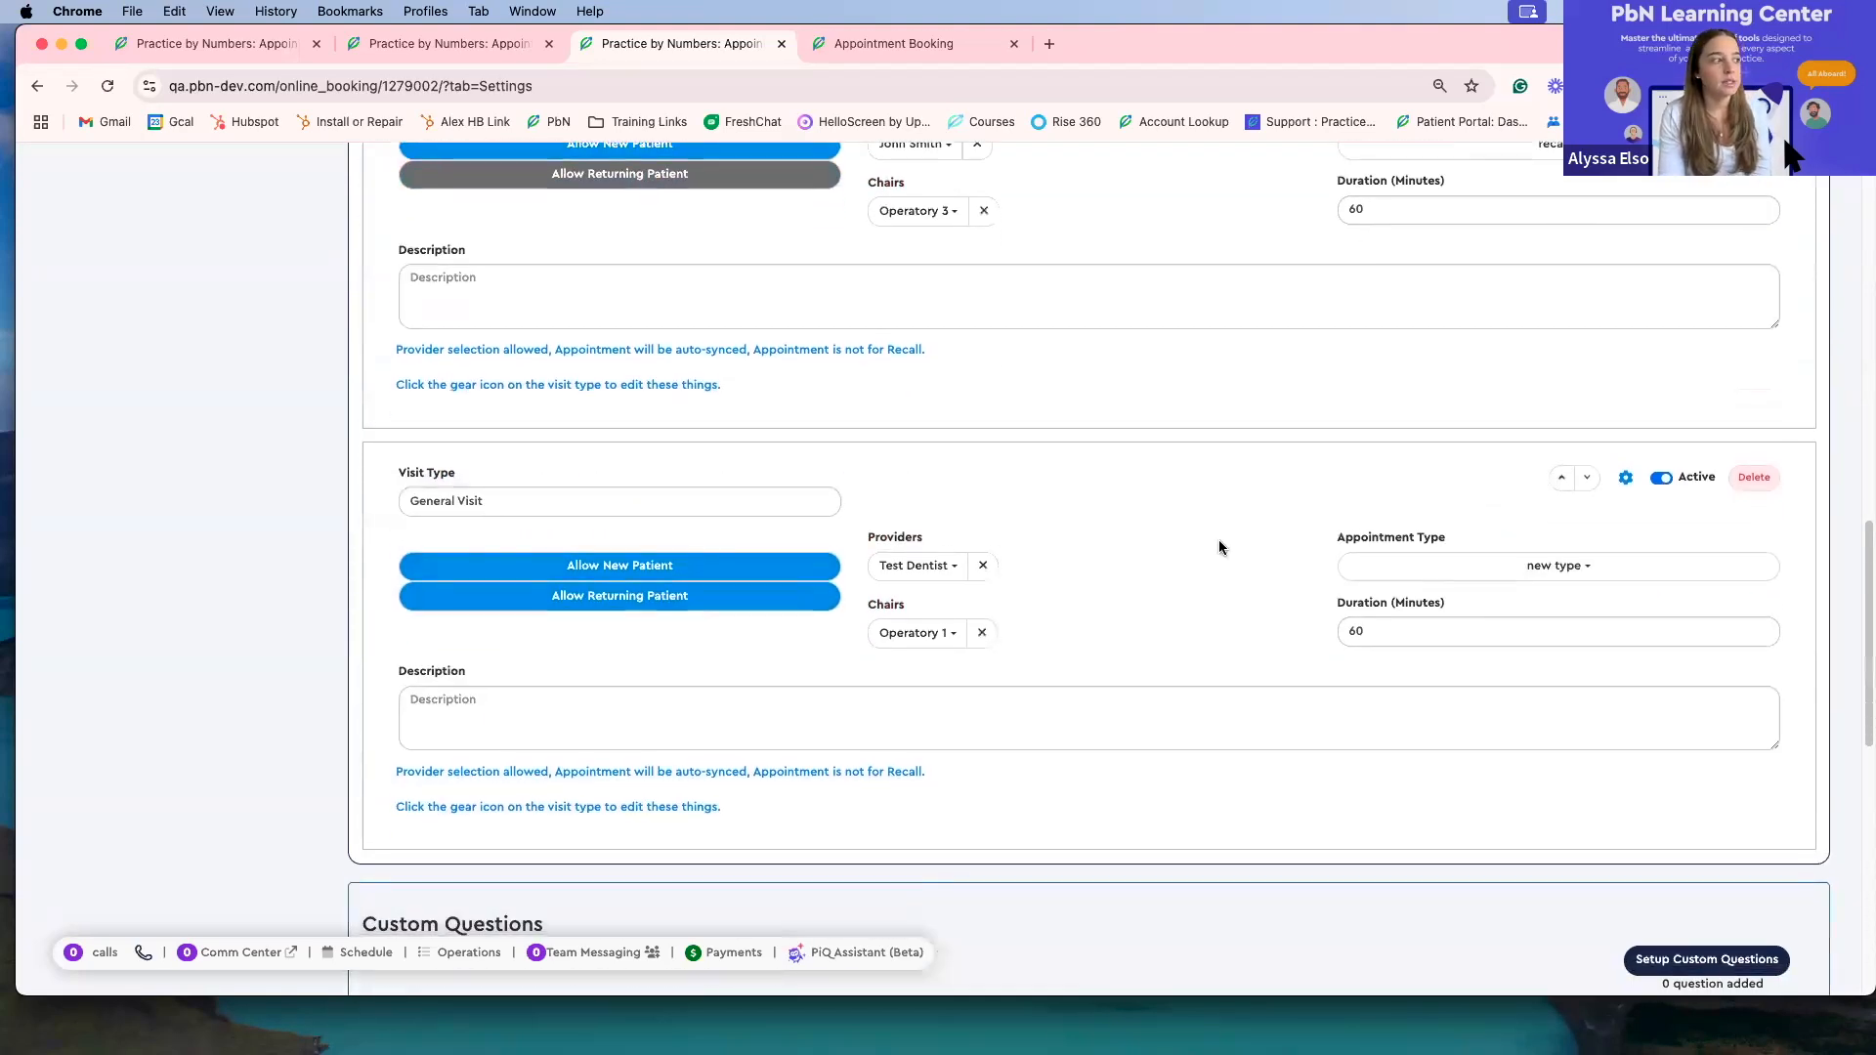
pyautogui.scroll(-6, 1218, 539)
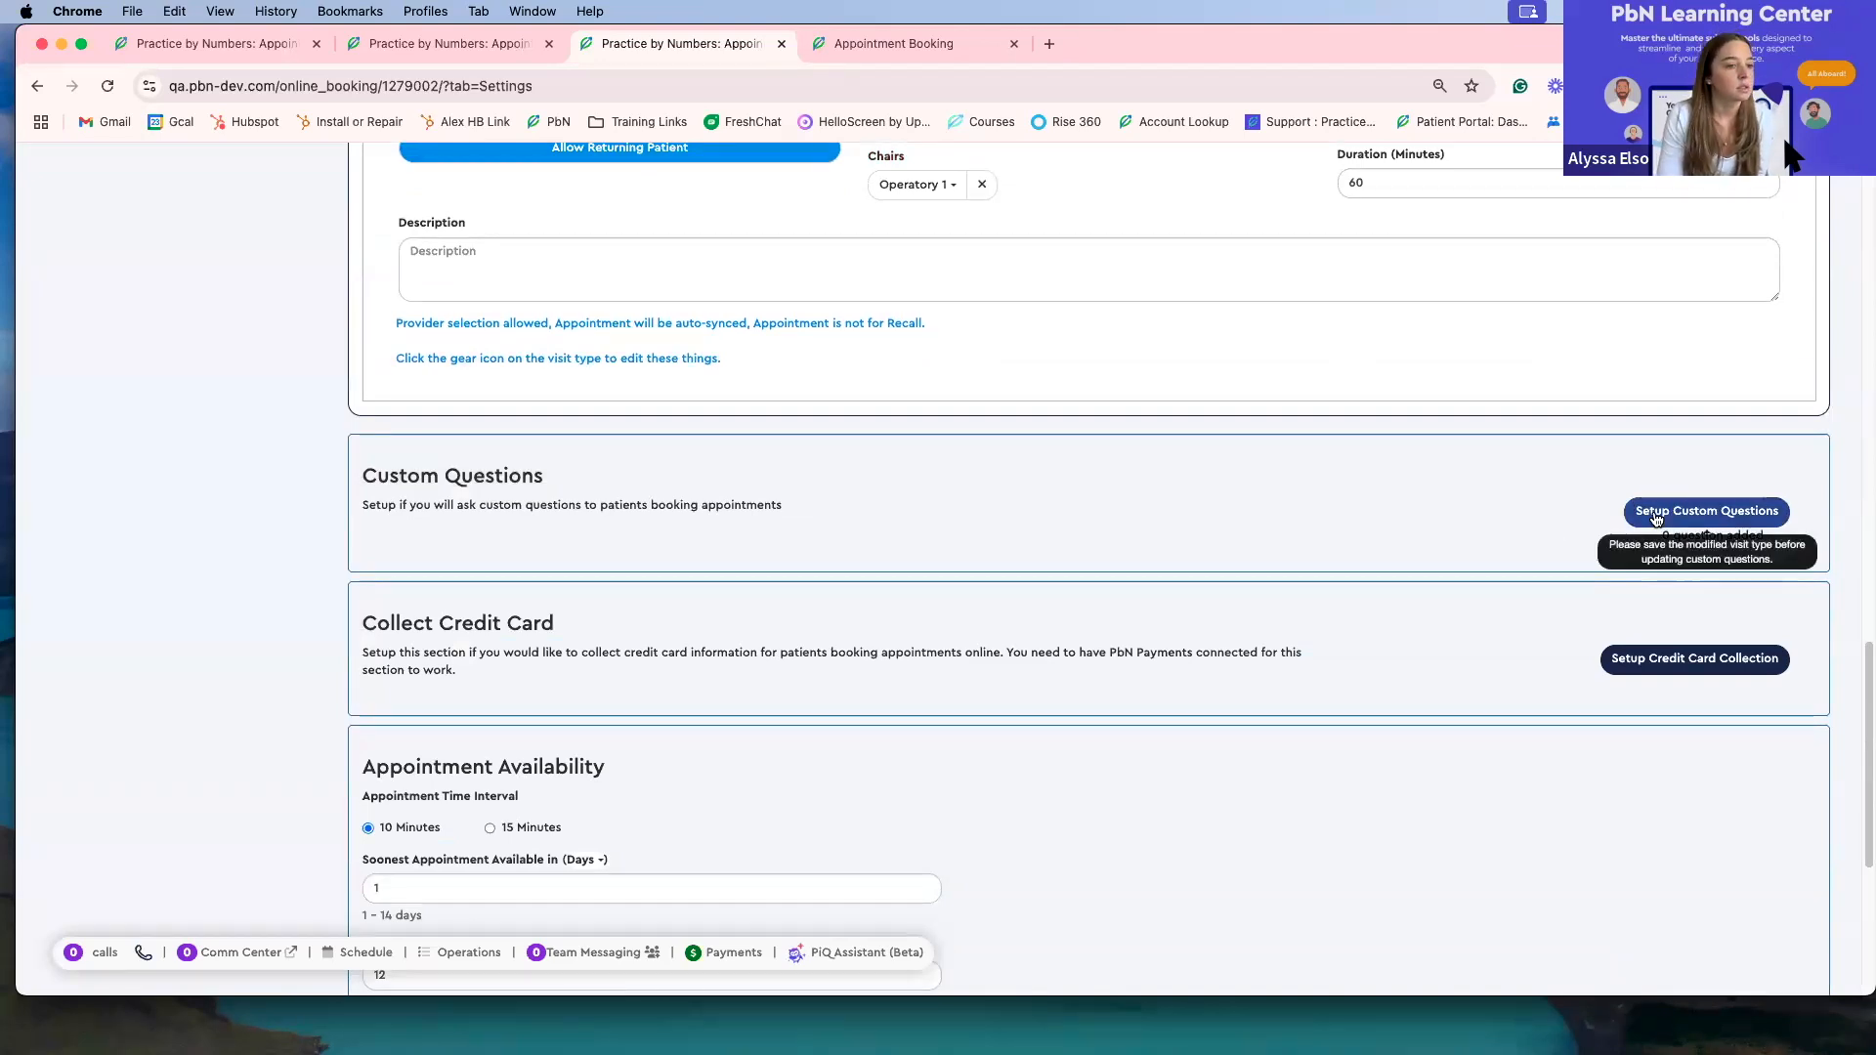
# Save the updated online booking visit type settings.
pyautogui.scroll(-5, 1468, 545)
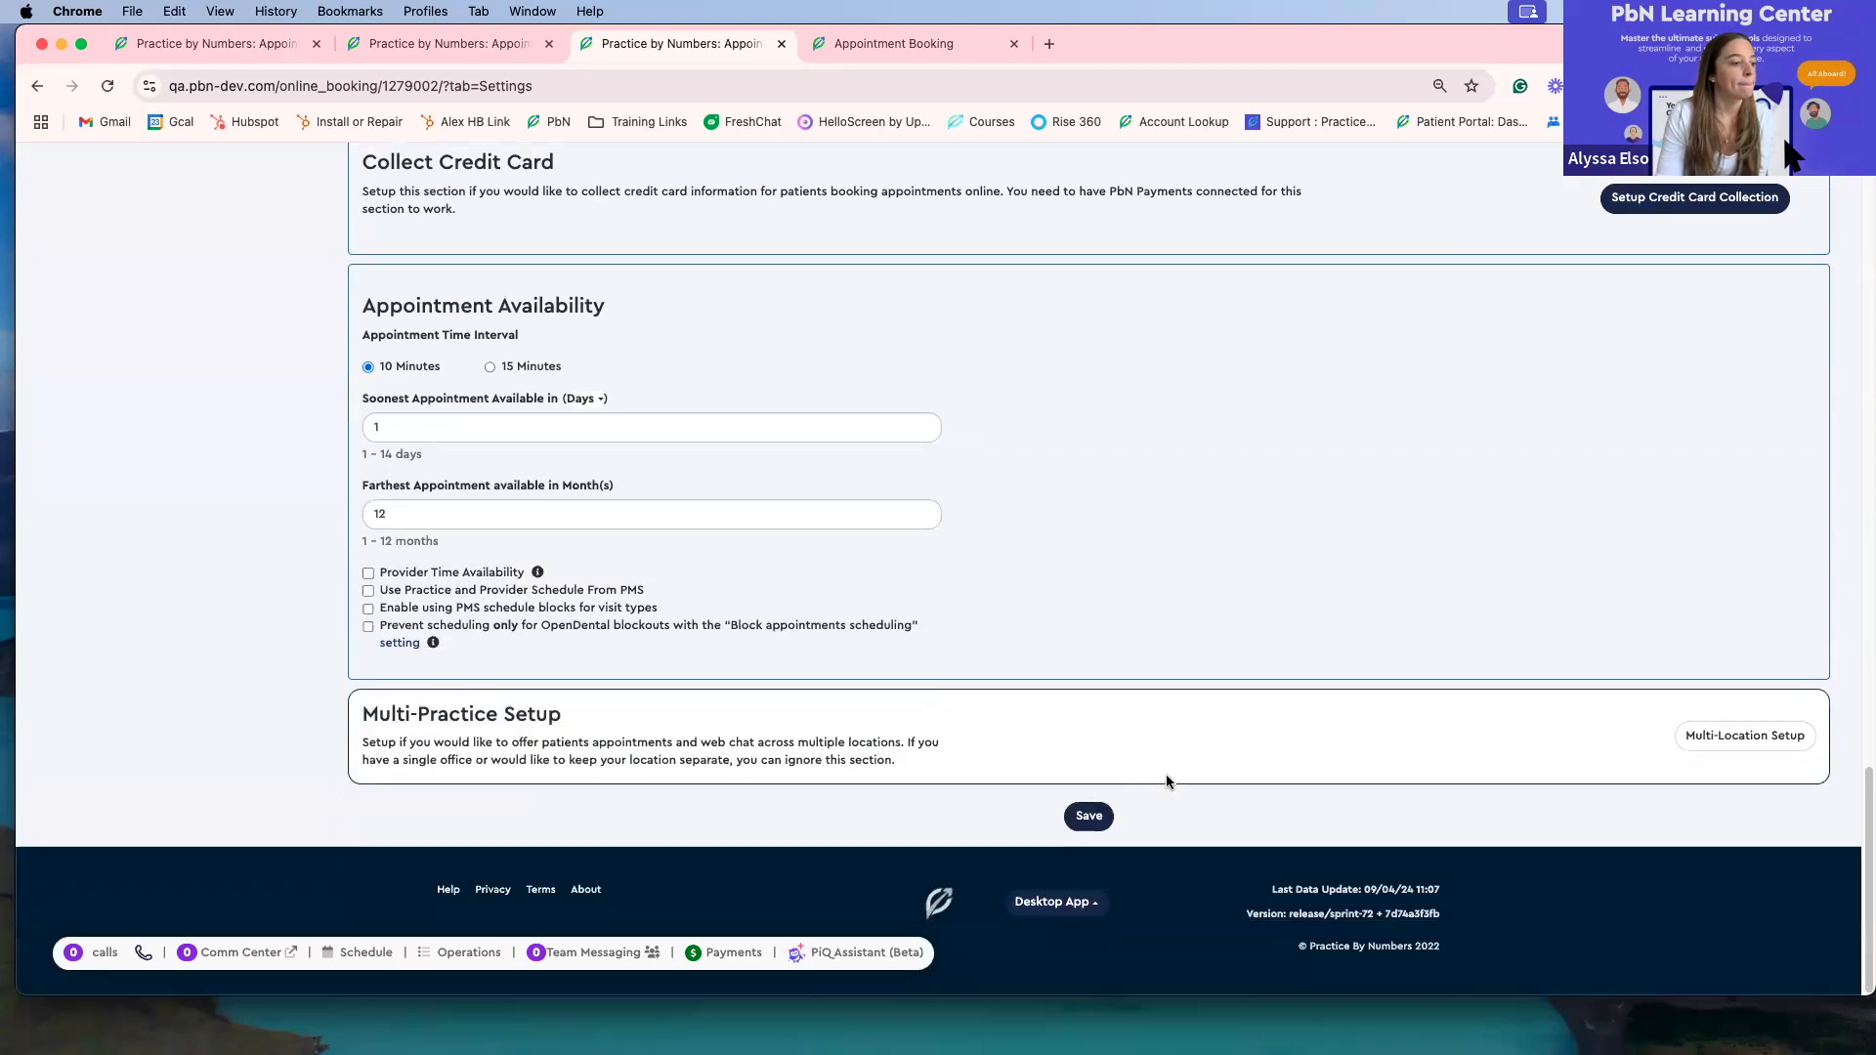
pyautogui.click(1089, 816)
pyautogui.scroll(-5, 1387, 375)
pyautogui.scroll(-10, 1387, 375)
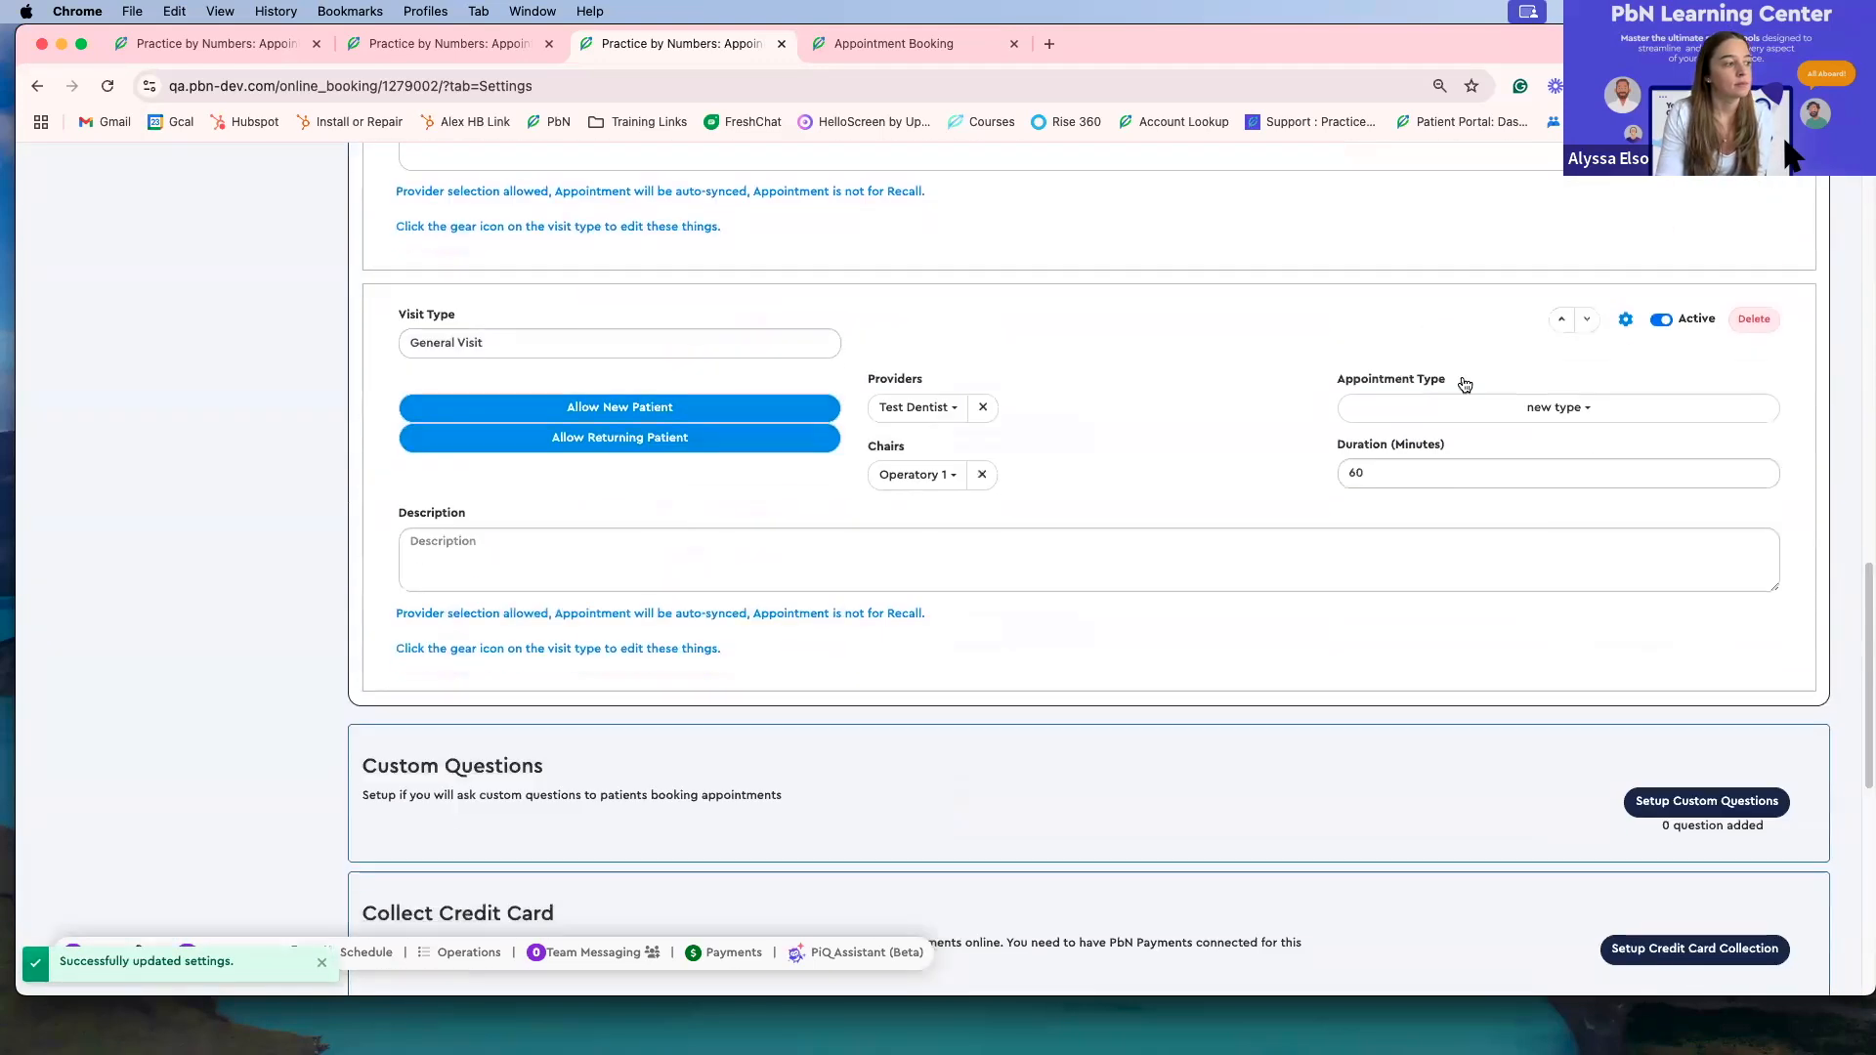
pyautogui.scroll(-4, 1465, 384)
# Add a new custom question, trying Single Choice and Text, for all patients and both visit types.
pyautogui.click(1702, 398)
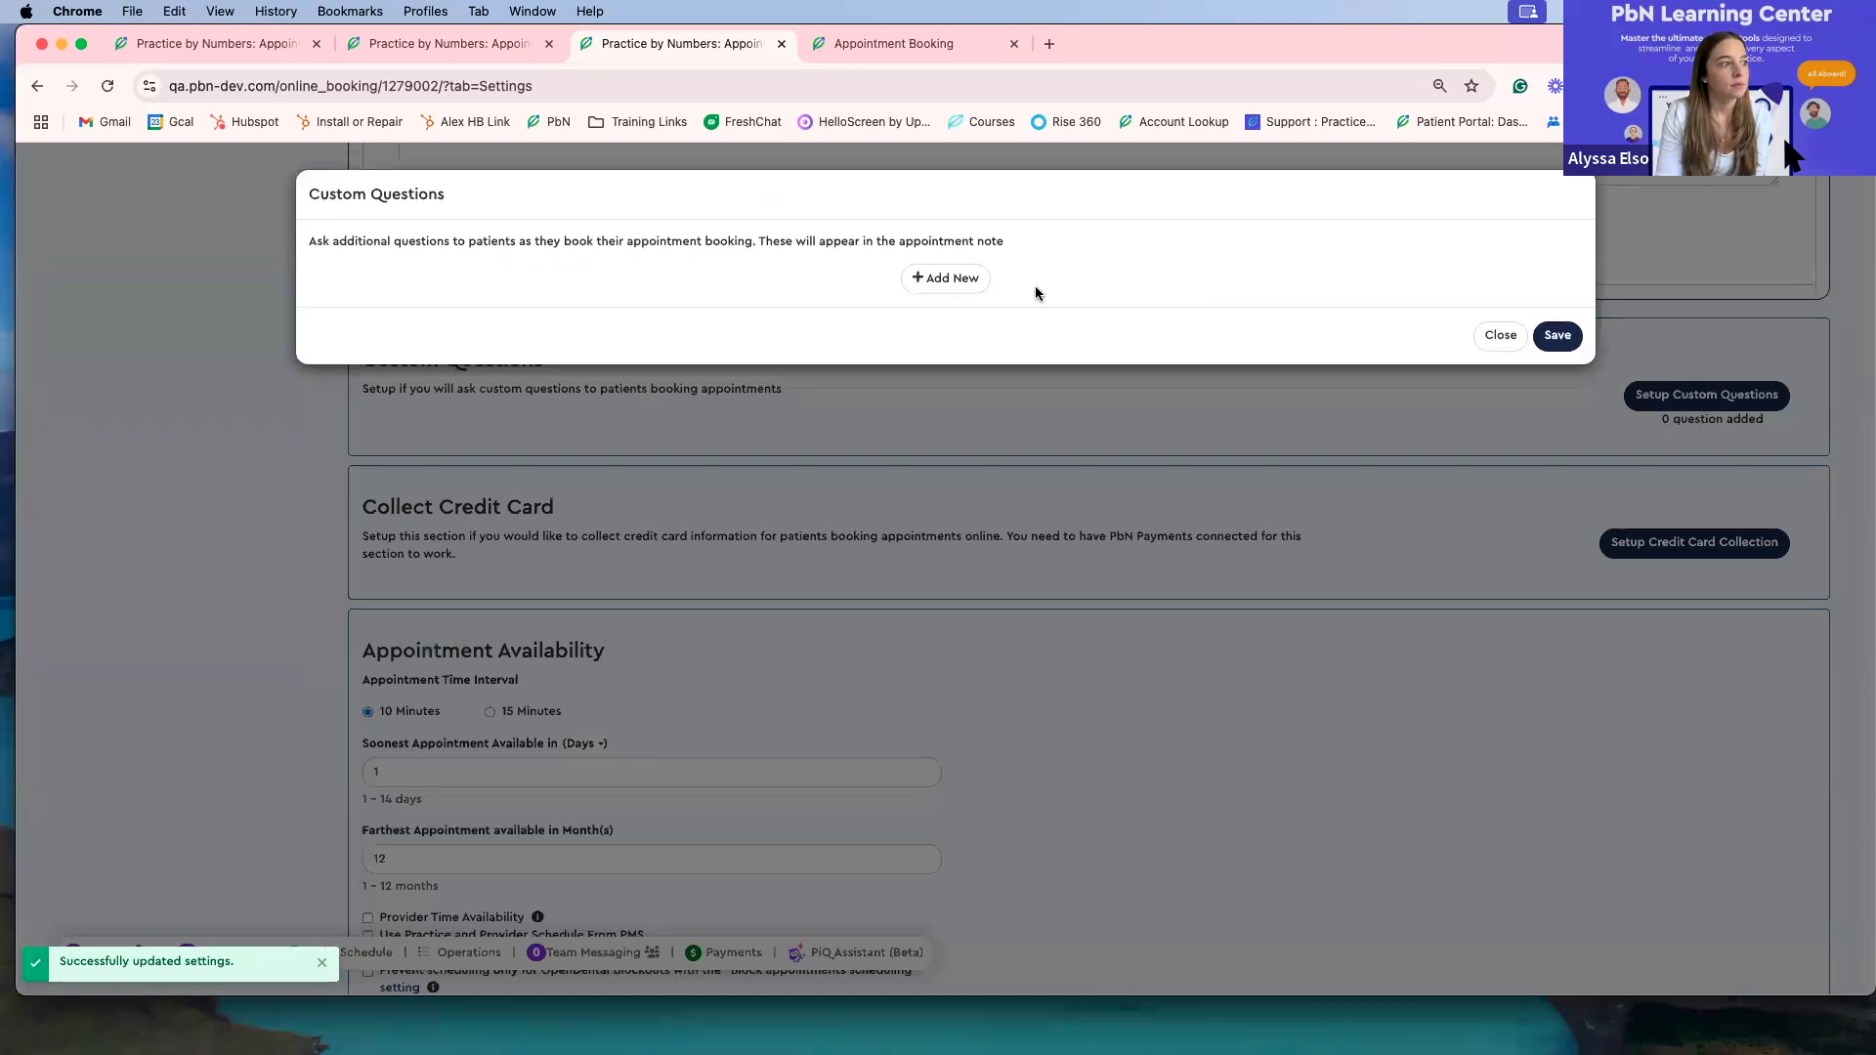
pyautogui.click(964, 278)
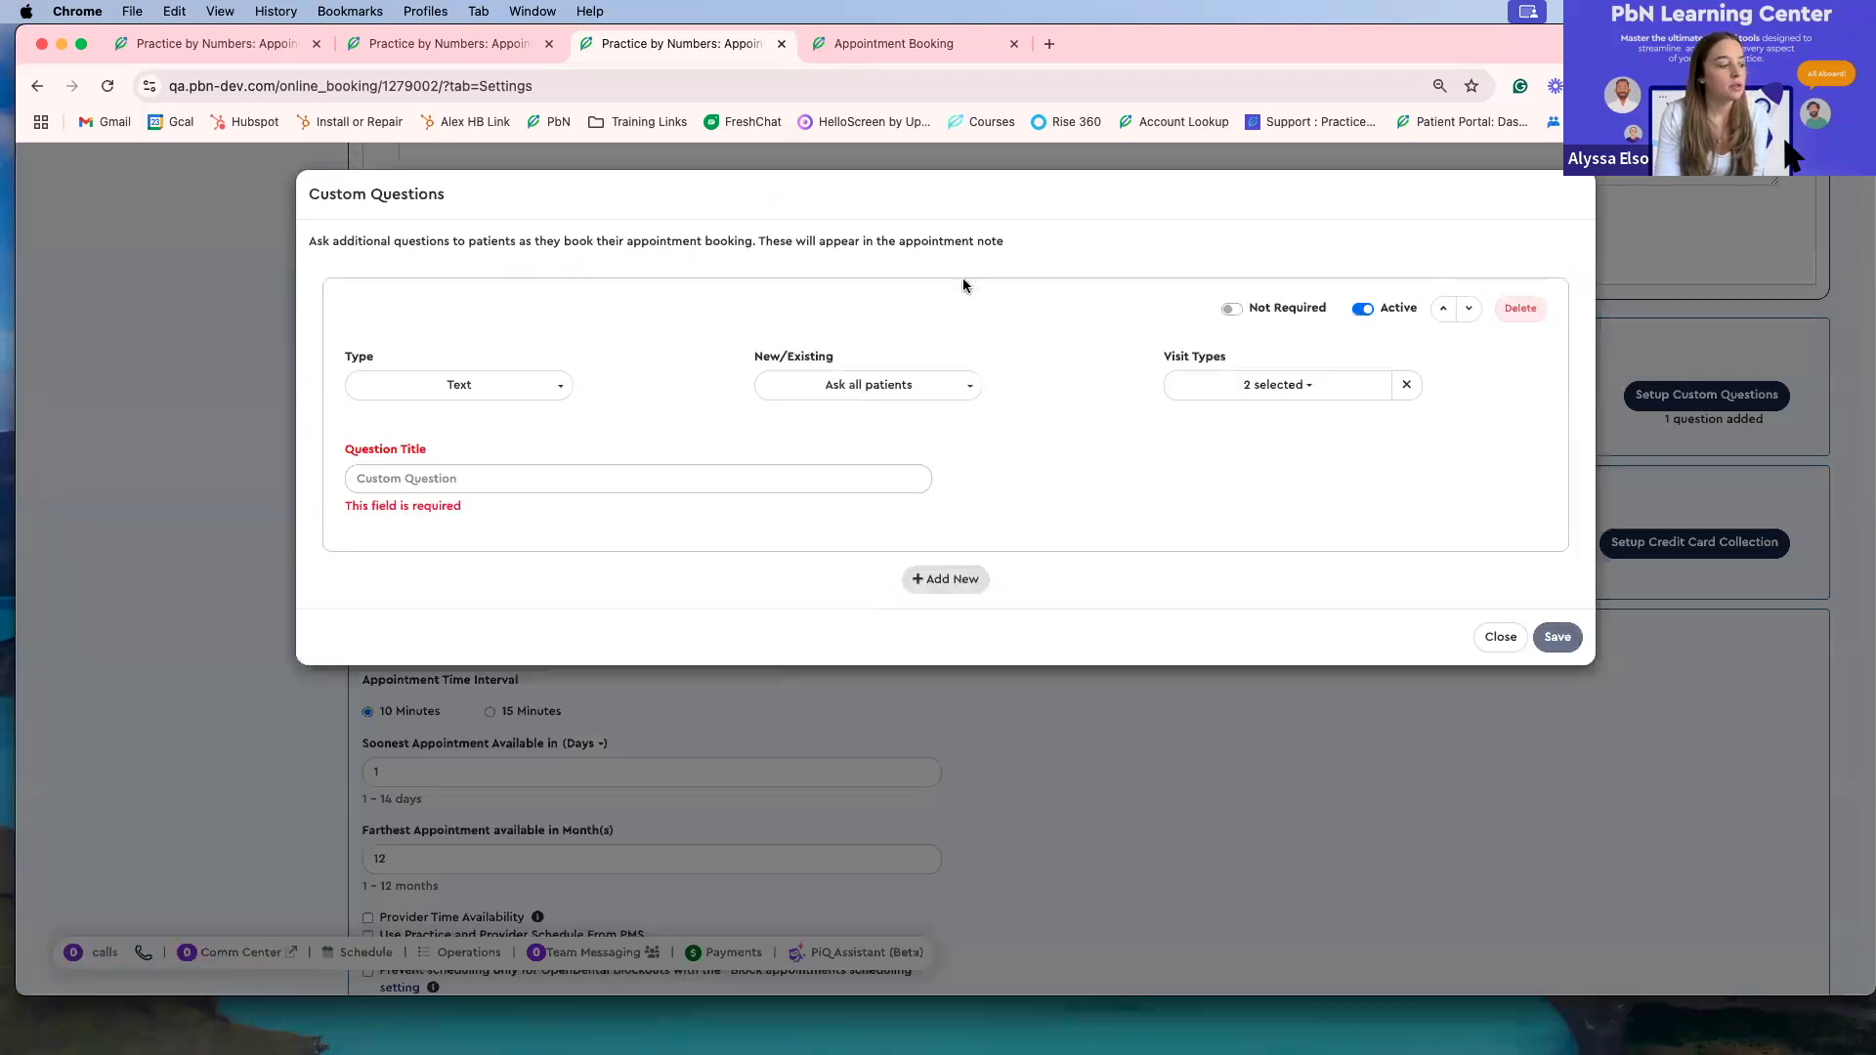
pyautogui.click(433, 384)
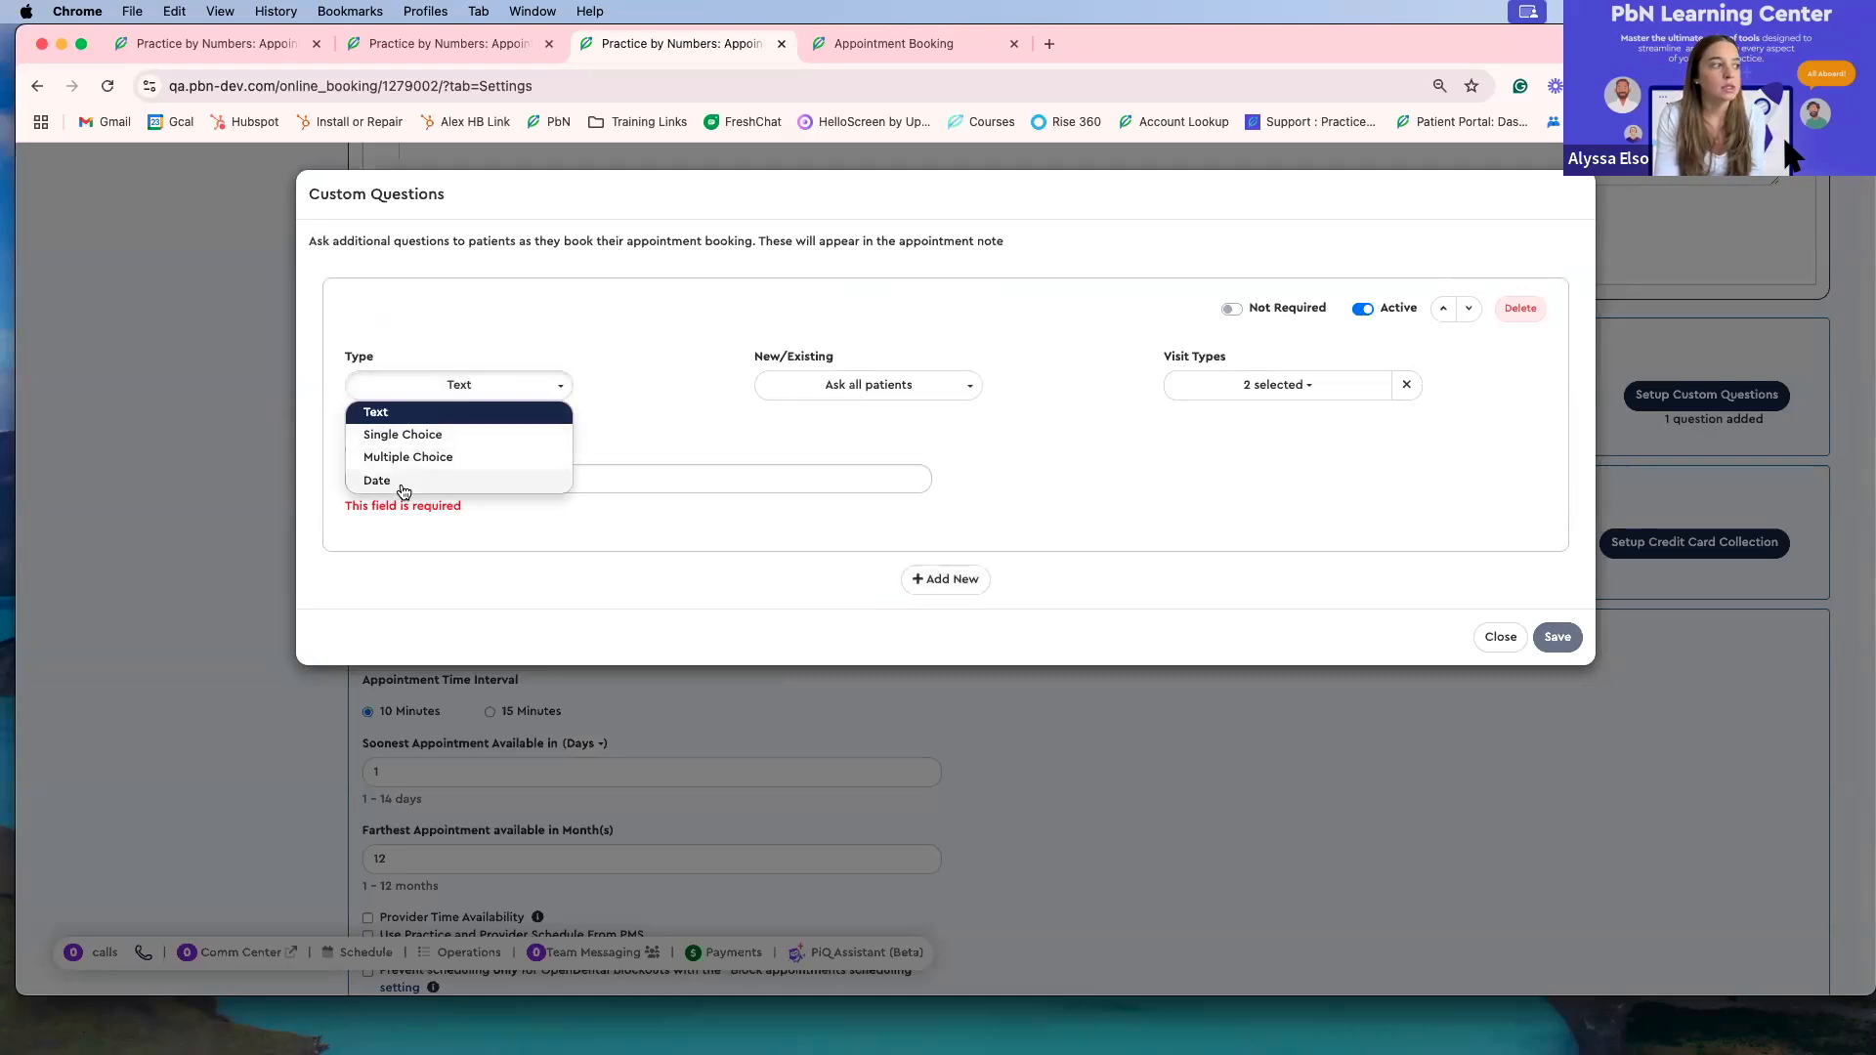
pyautogui.click(415, 436)
pyautogui.click(459, 386)
pyautogui.click(469, 404)
pyautogui.click(470, 393)
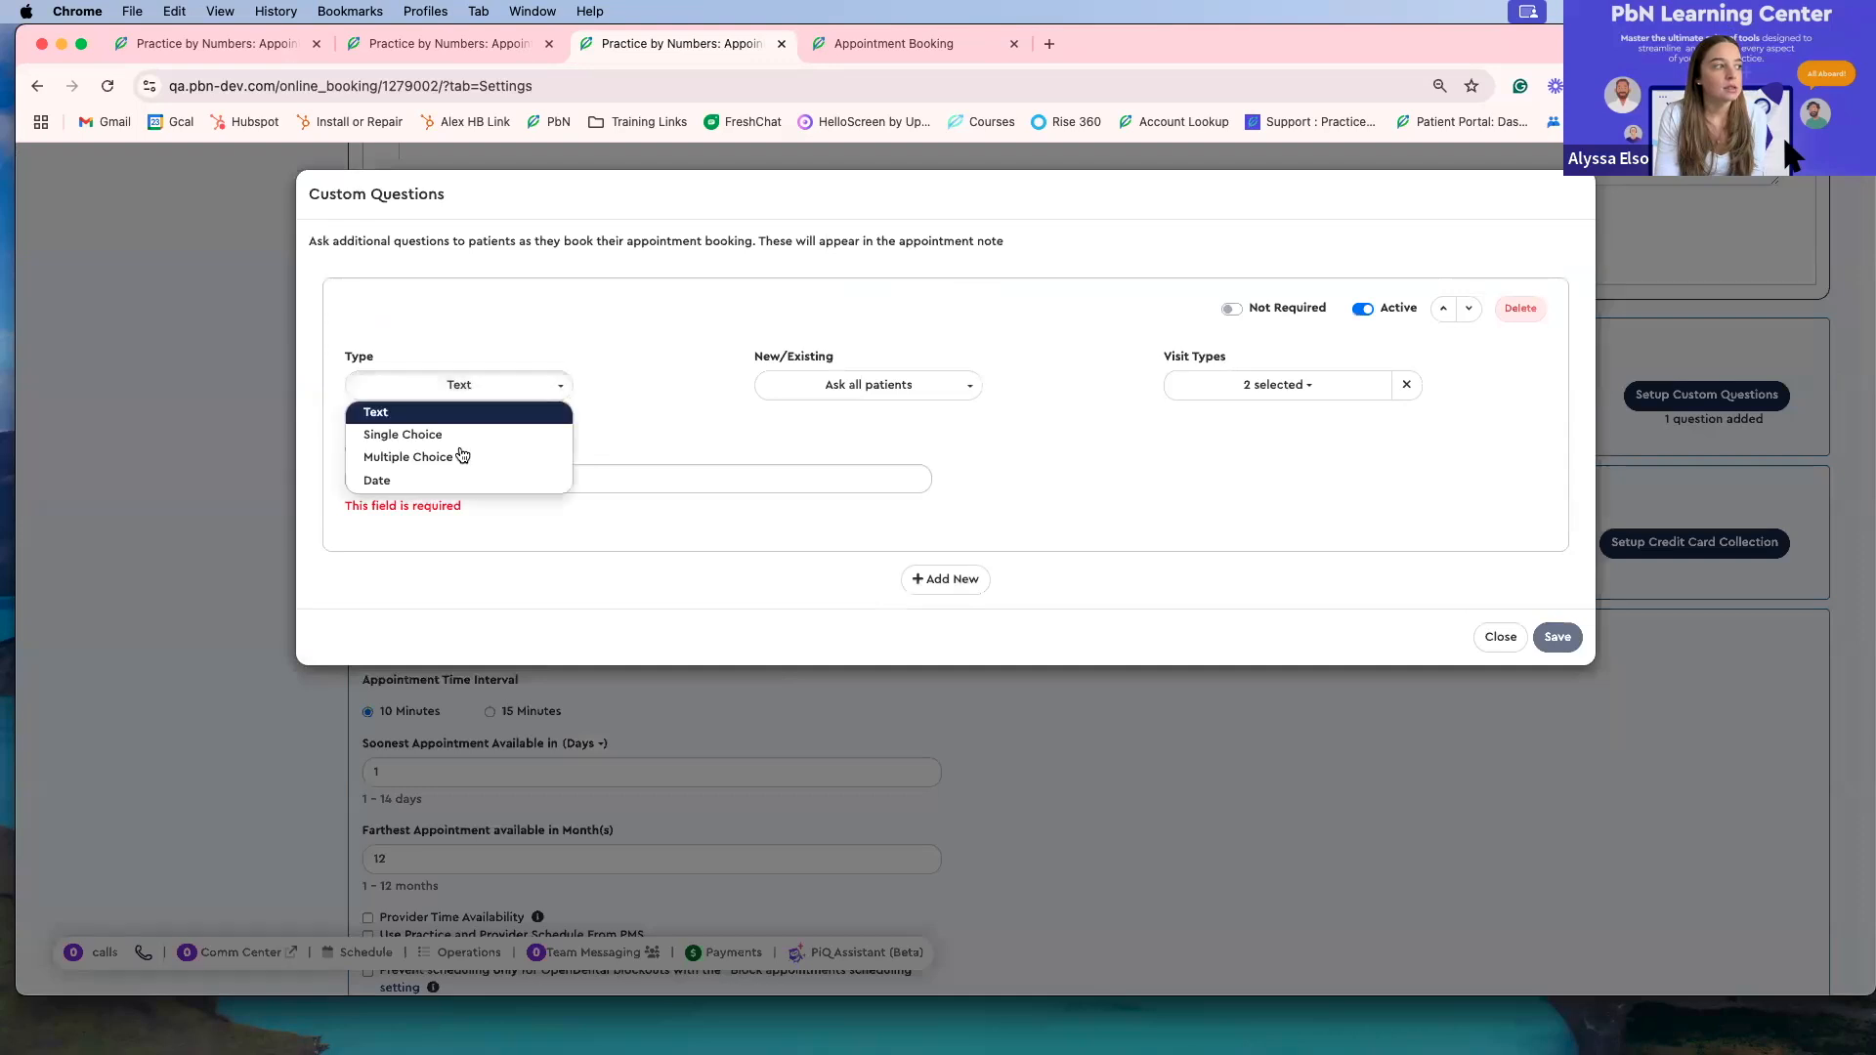
pyautogui.click(460, 431)
pyautogui.click(796, 386)
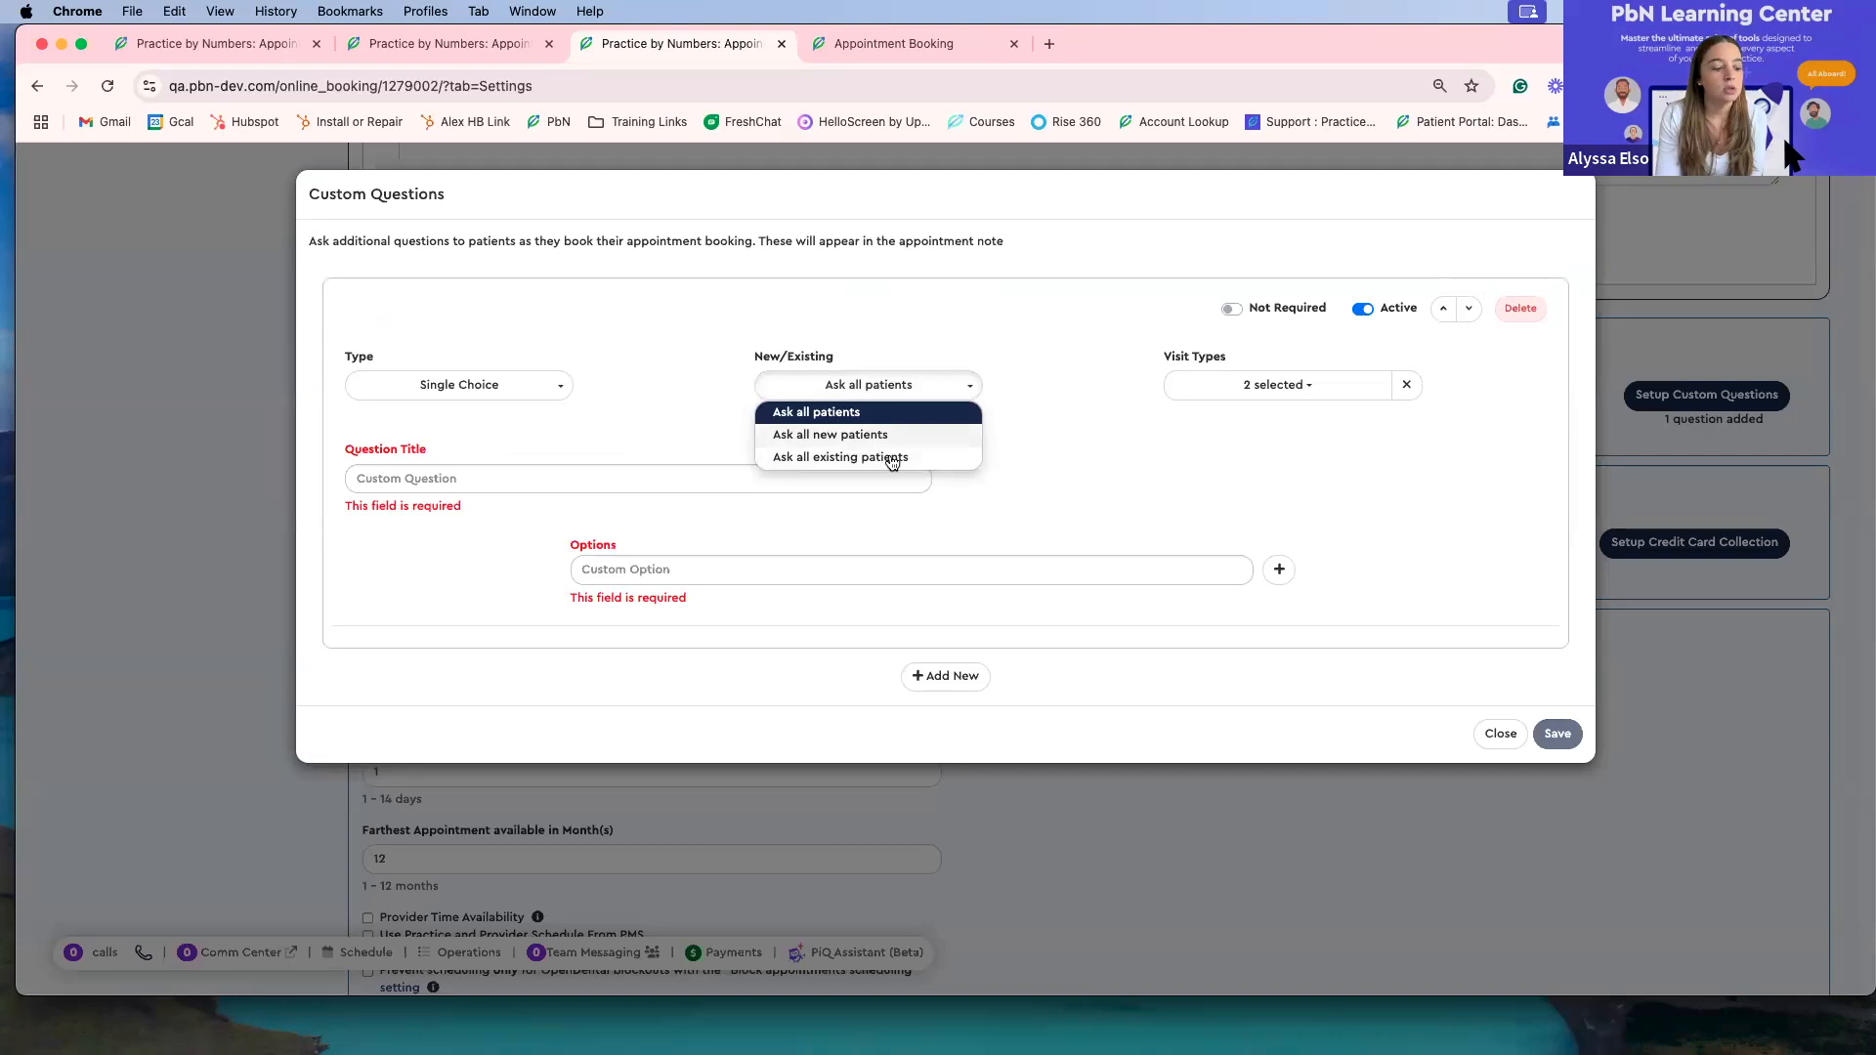
pyautogui.click(908, 392)
pyautogui.click(1164, 388)
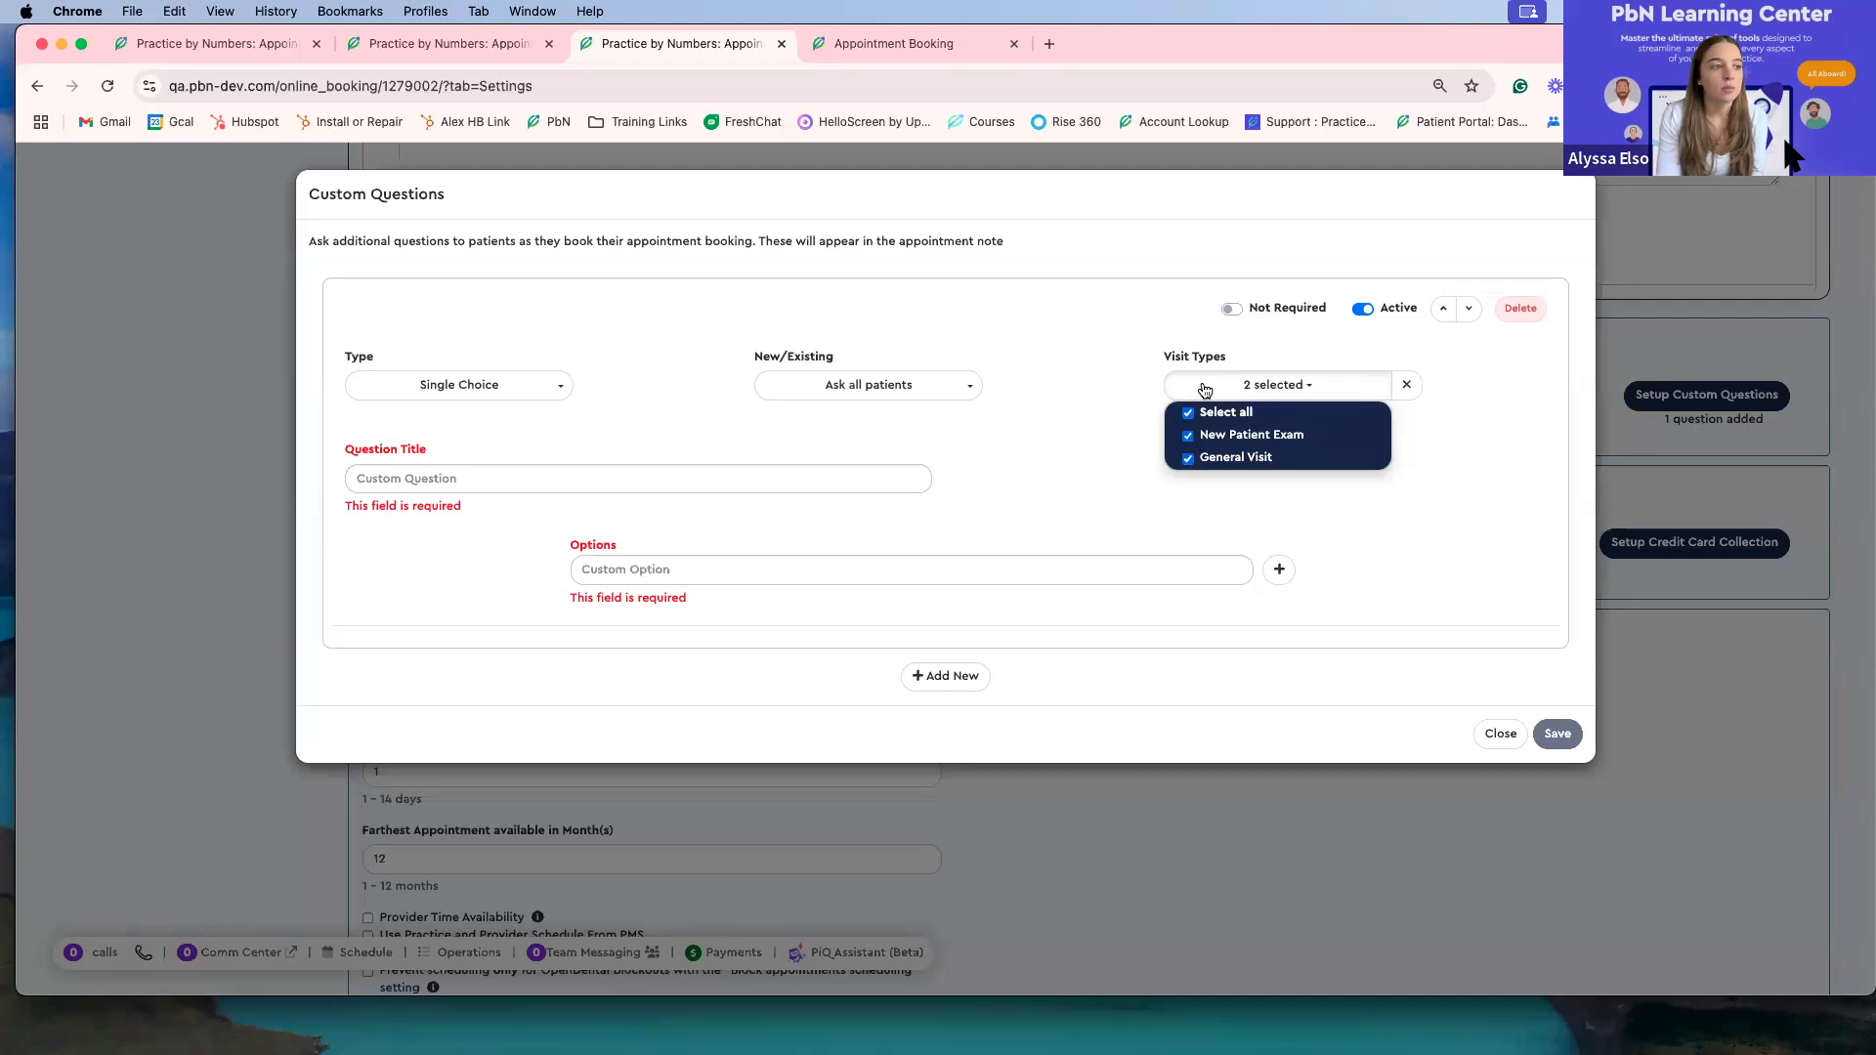
pyautogui.click(1238, 384)
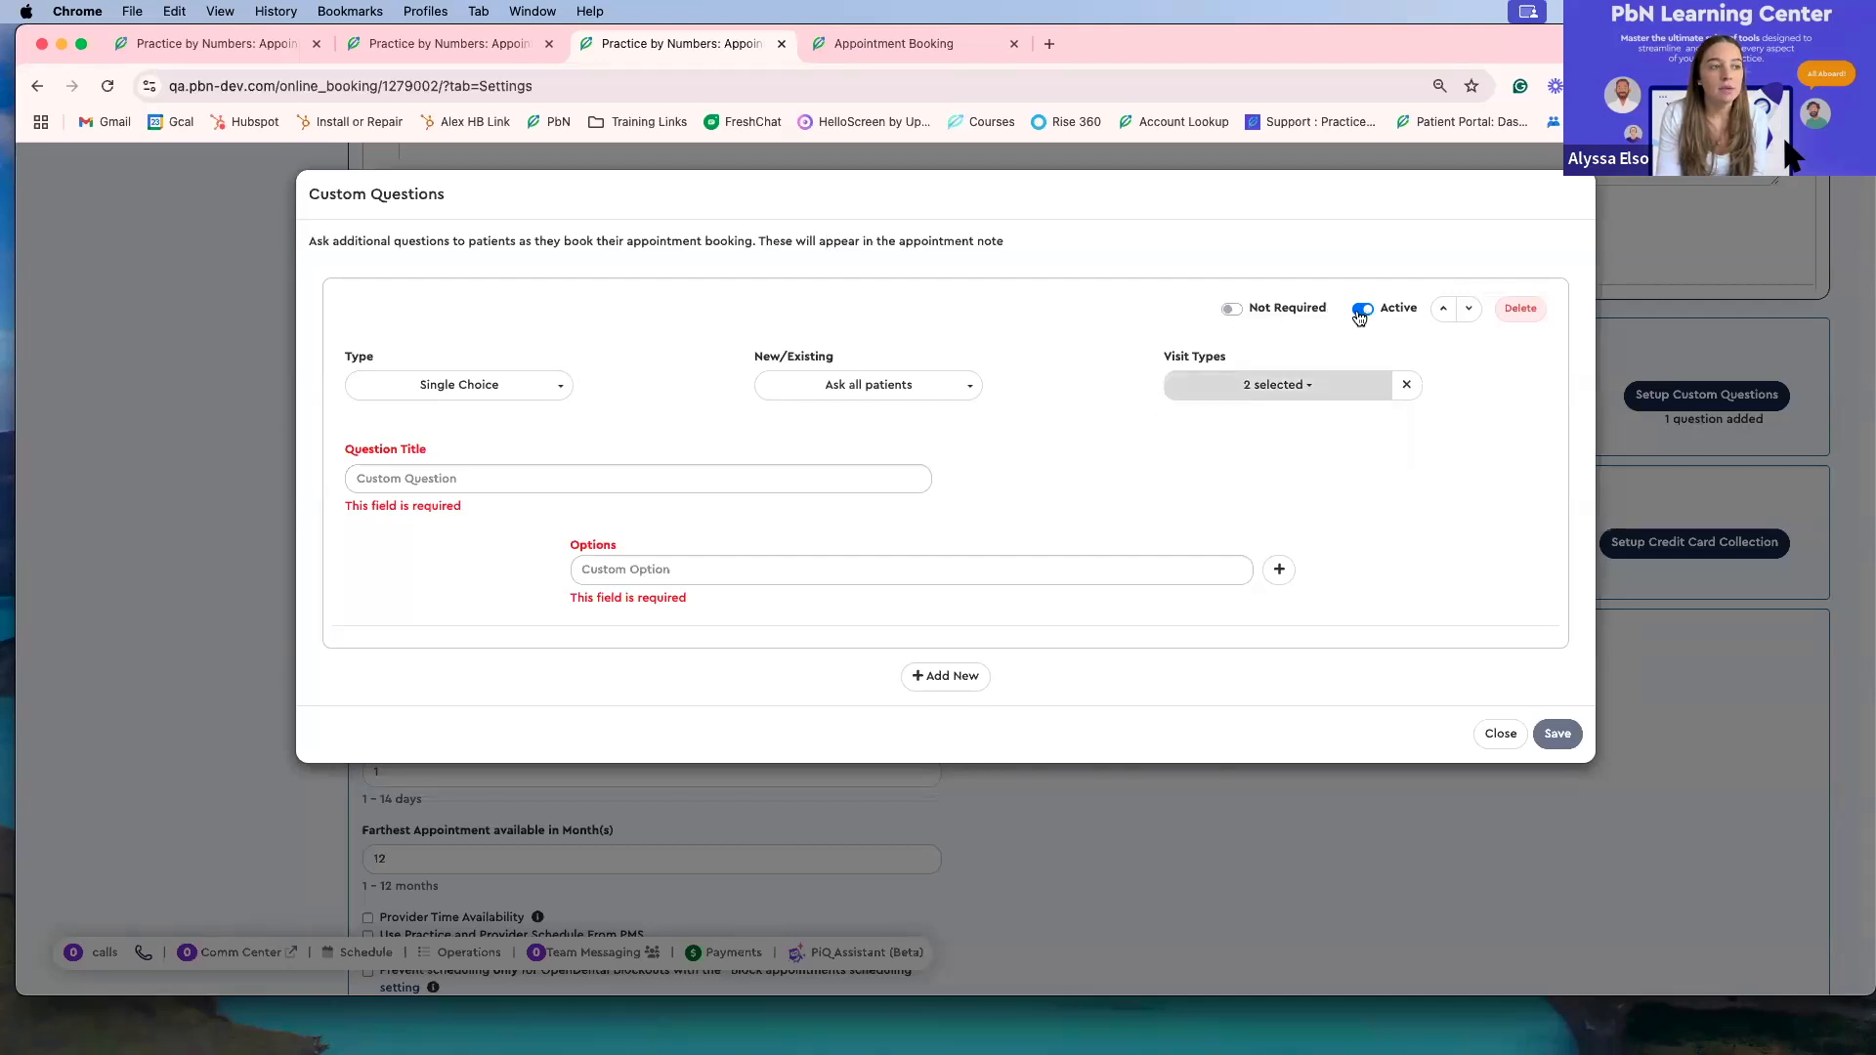
# Make the question required and set its type to Text after briefly trying Date.
pyautogui.click(1232, 310)
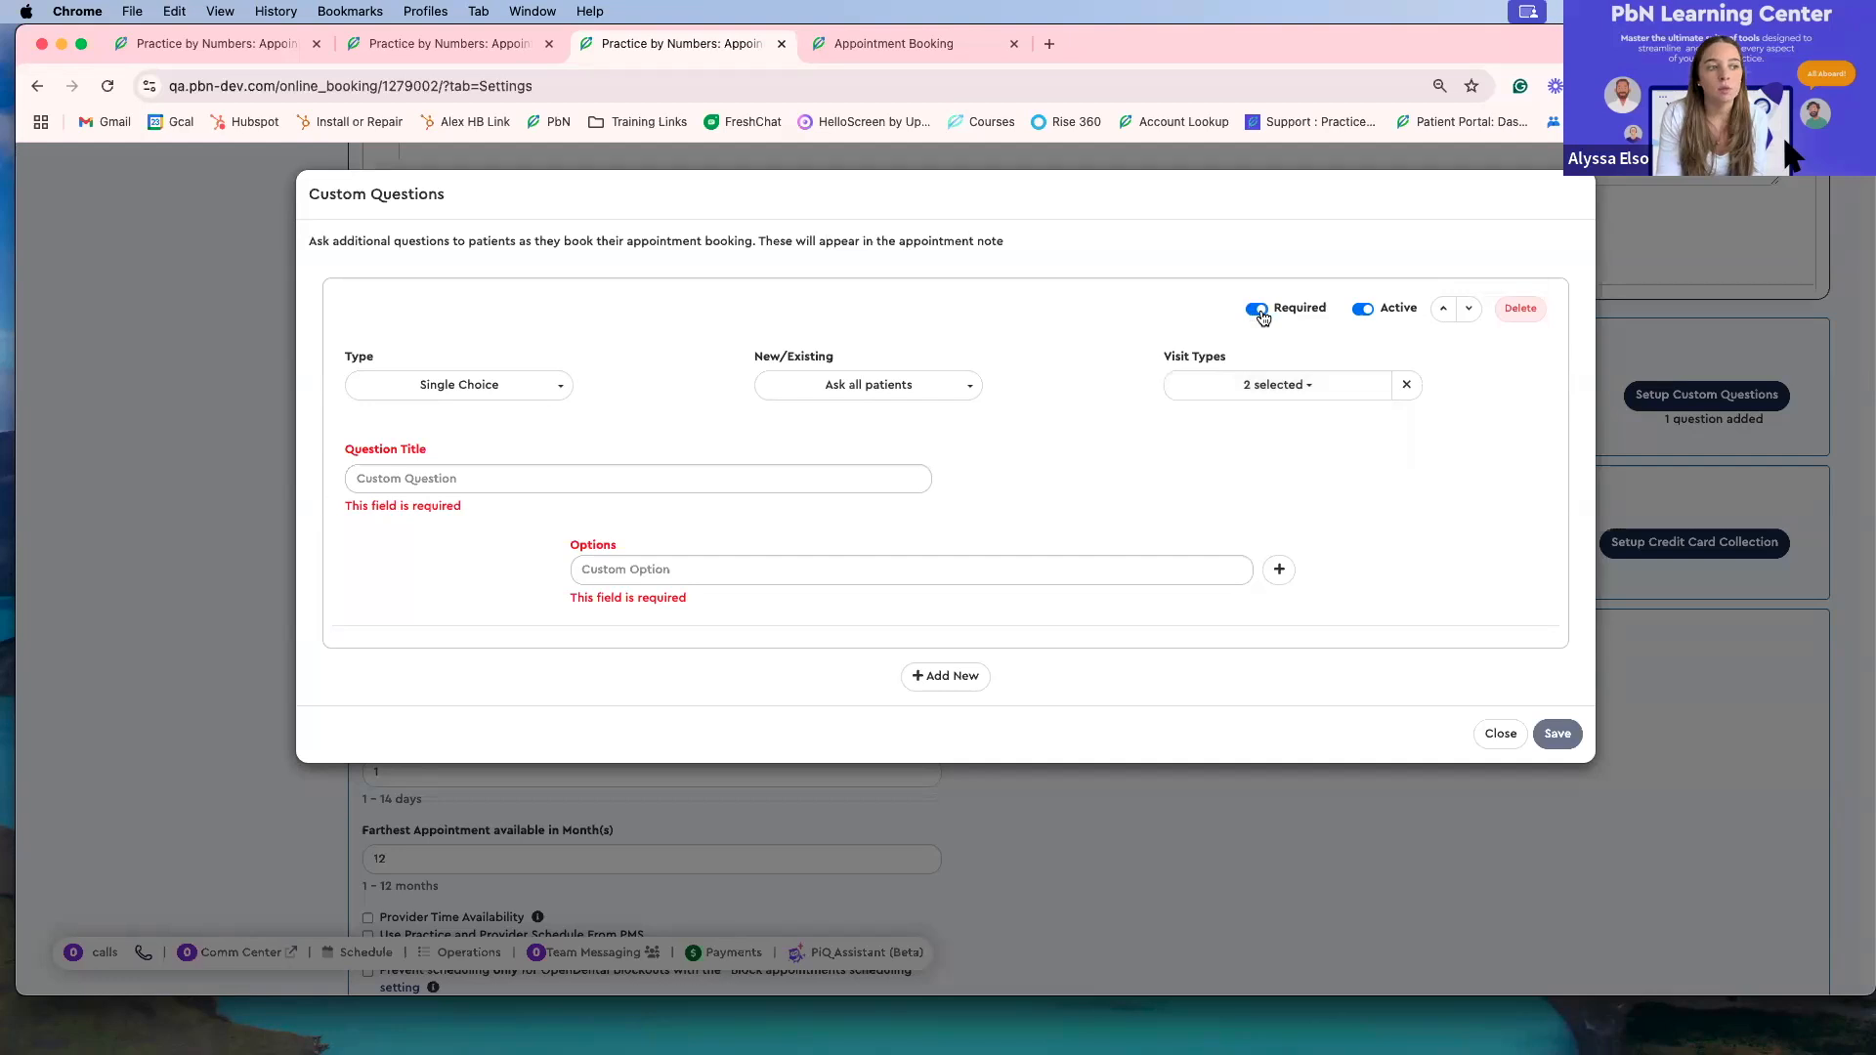
pyautogui.click(1260, 313)
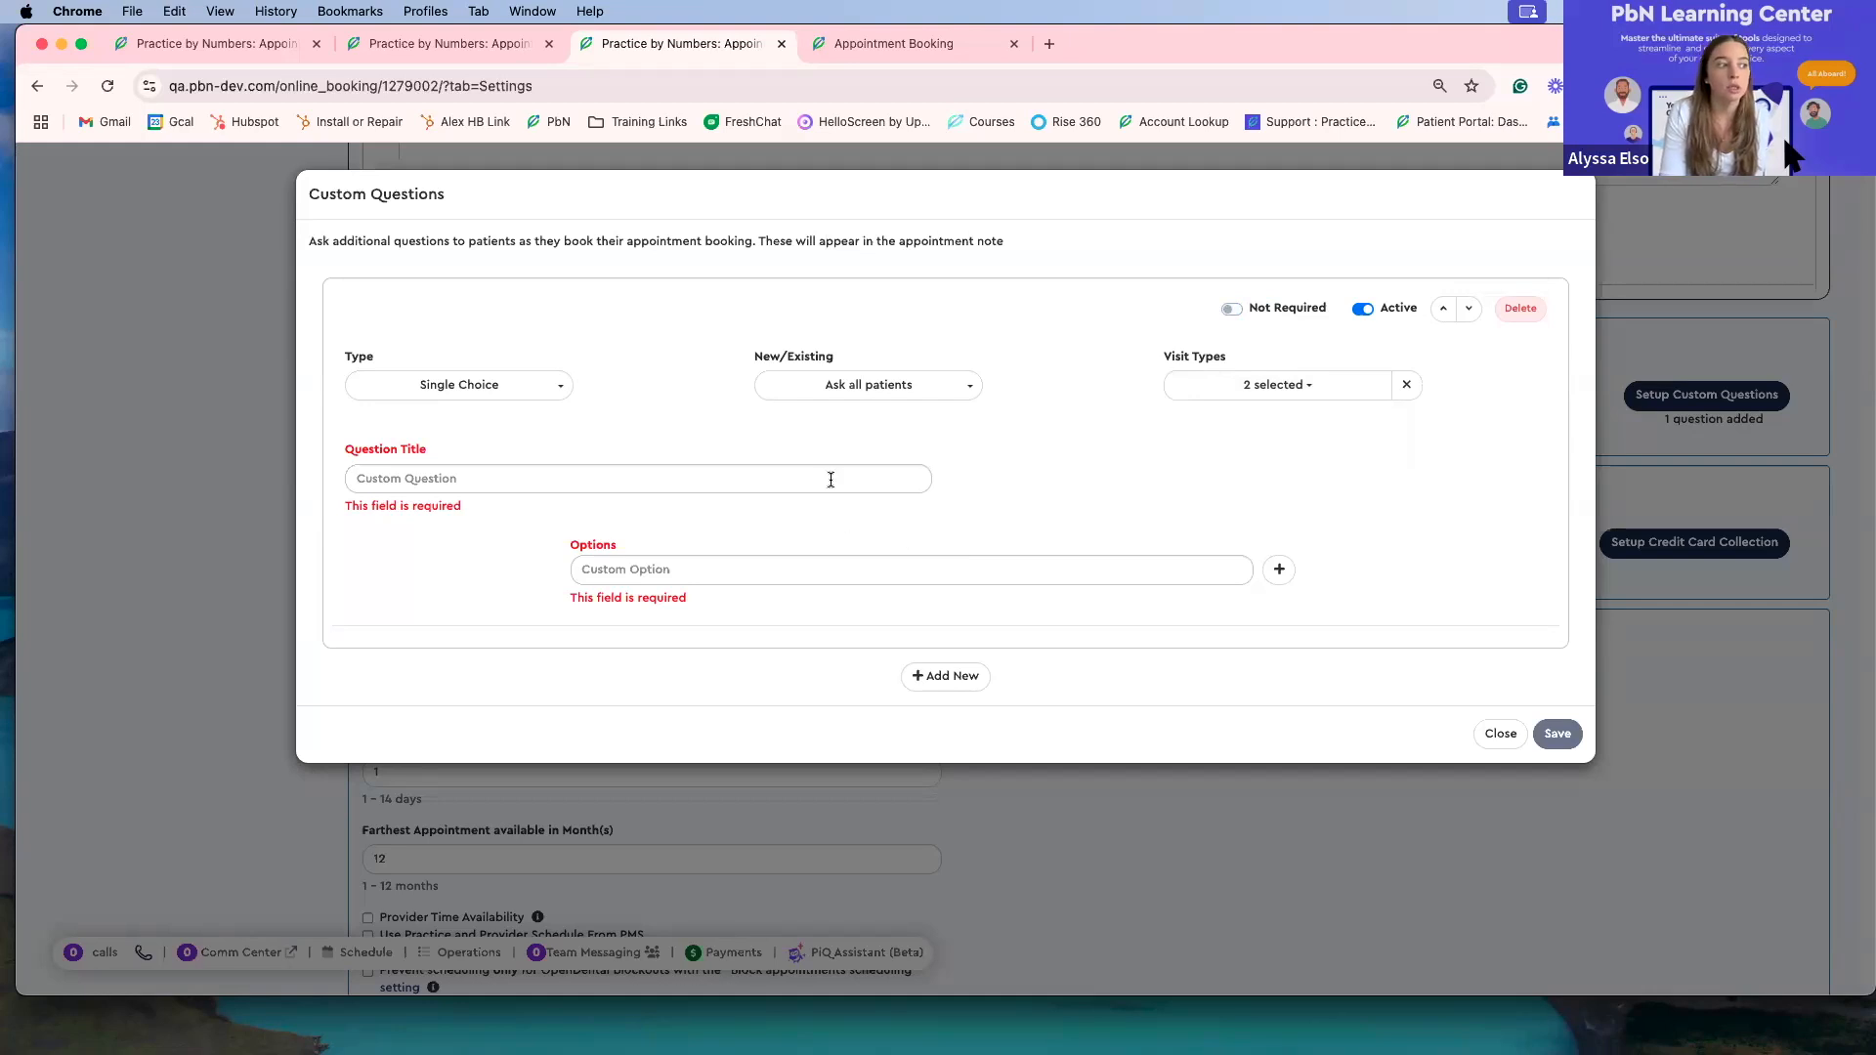
pyautogui.click(1230, 309)
pyautogui.click(464, 386)
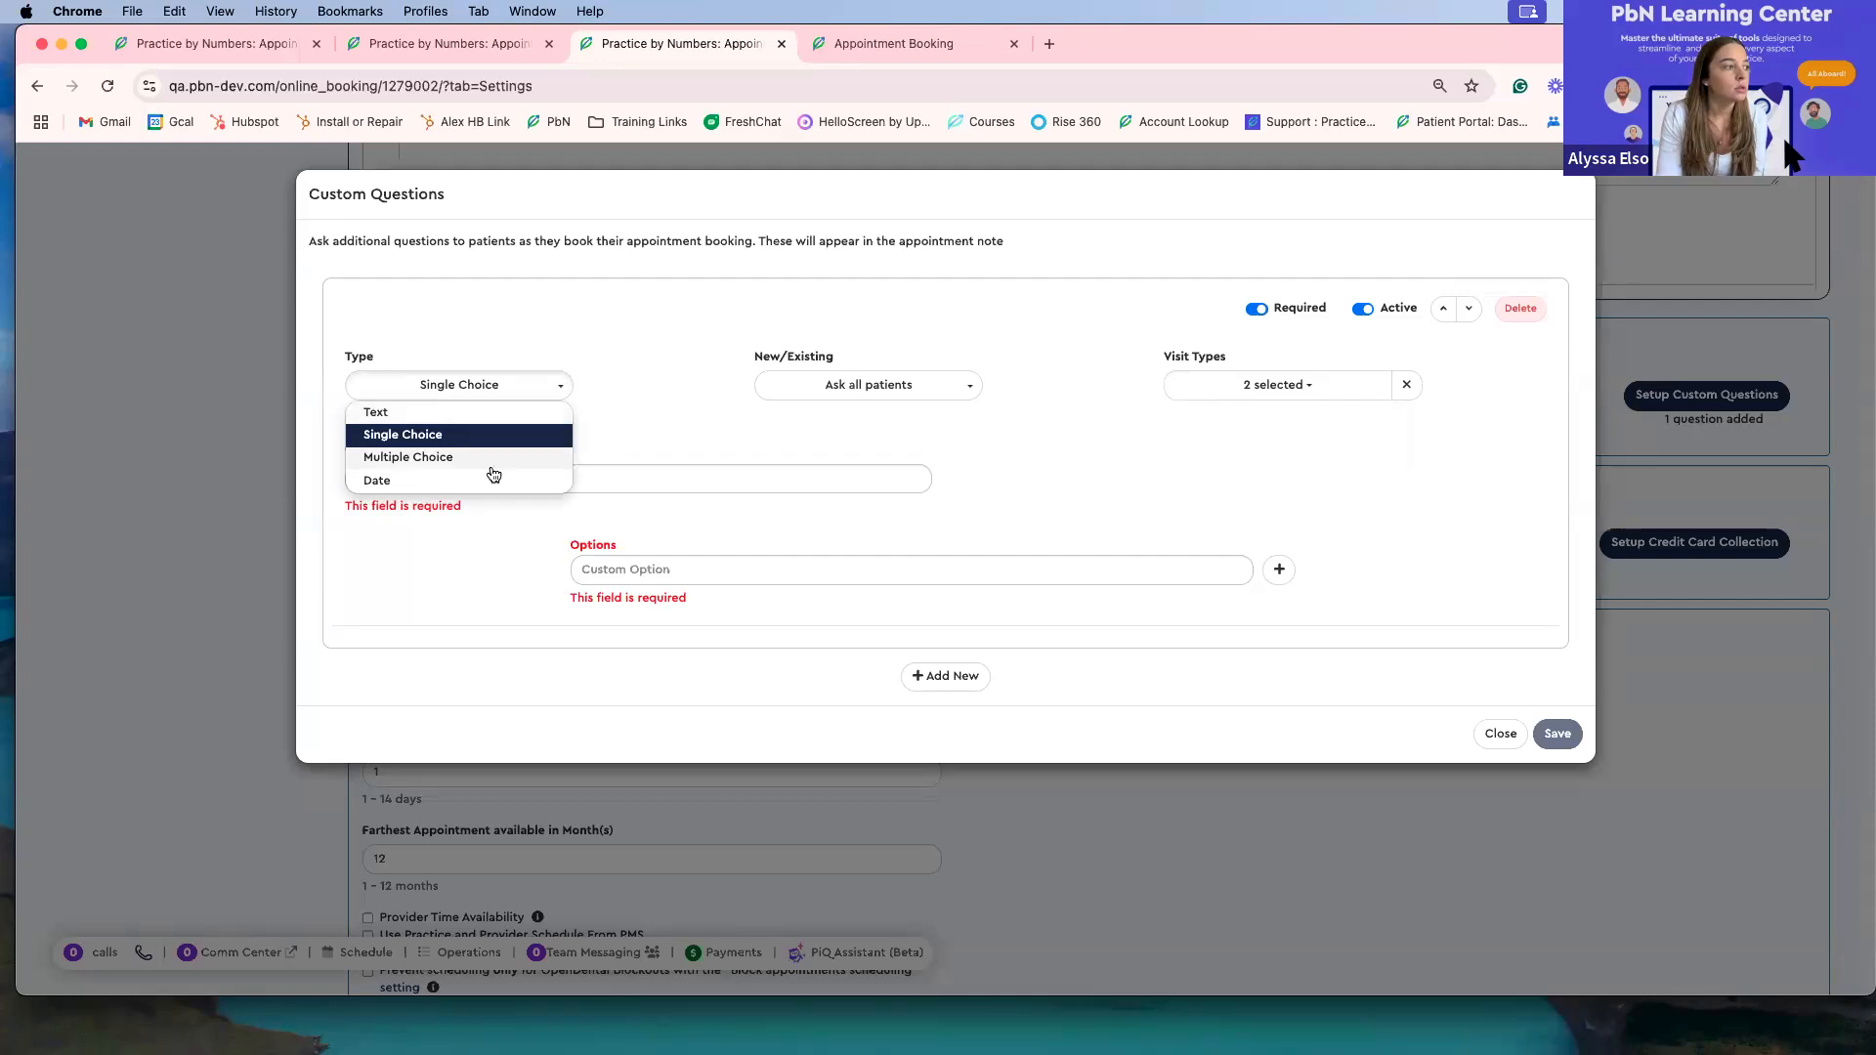
pyautogui.click(495, 479)
pyautogui.click(473, 398)
pyautogui.click(465, 410)
pyautogui.click(574, 480)
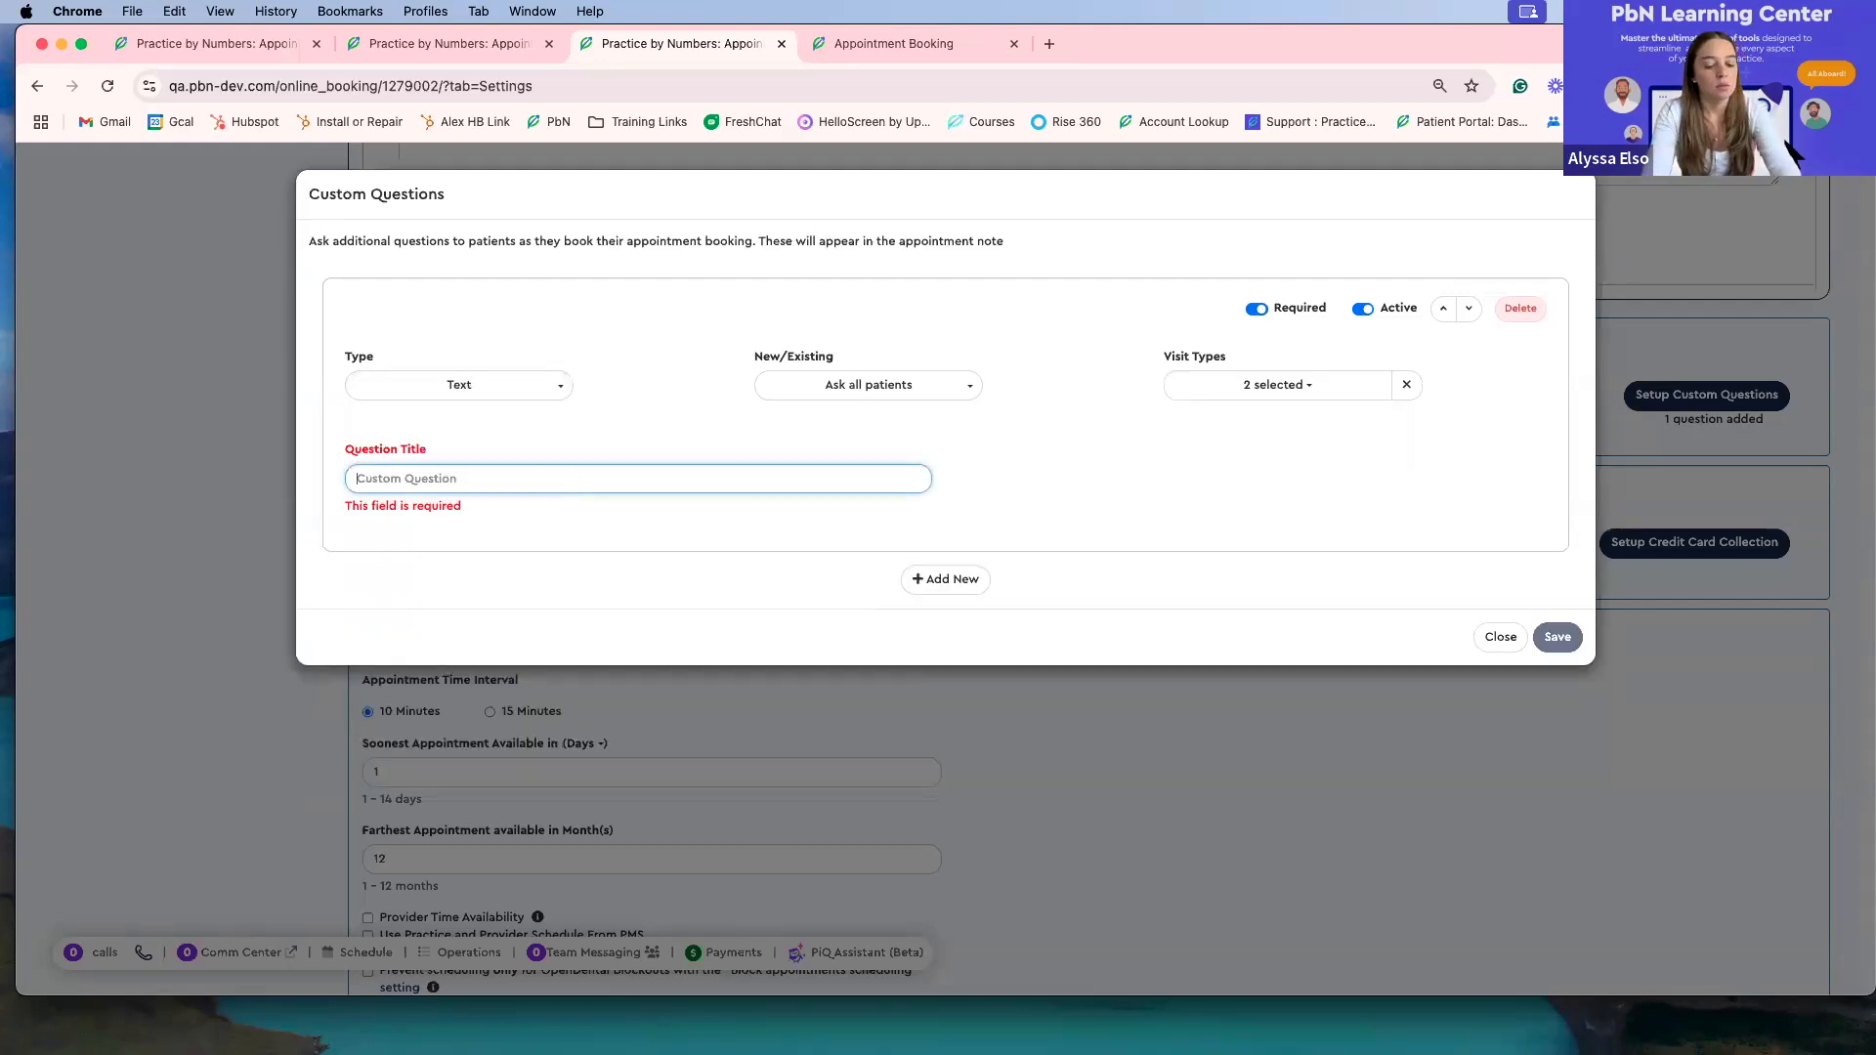
# Title the question 'When was your last visit?' and review its patient and visit-type targets.
pyautogui.write('When was your las')
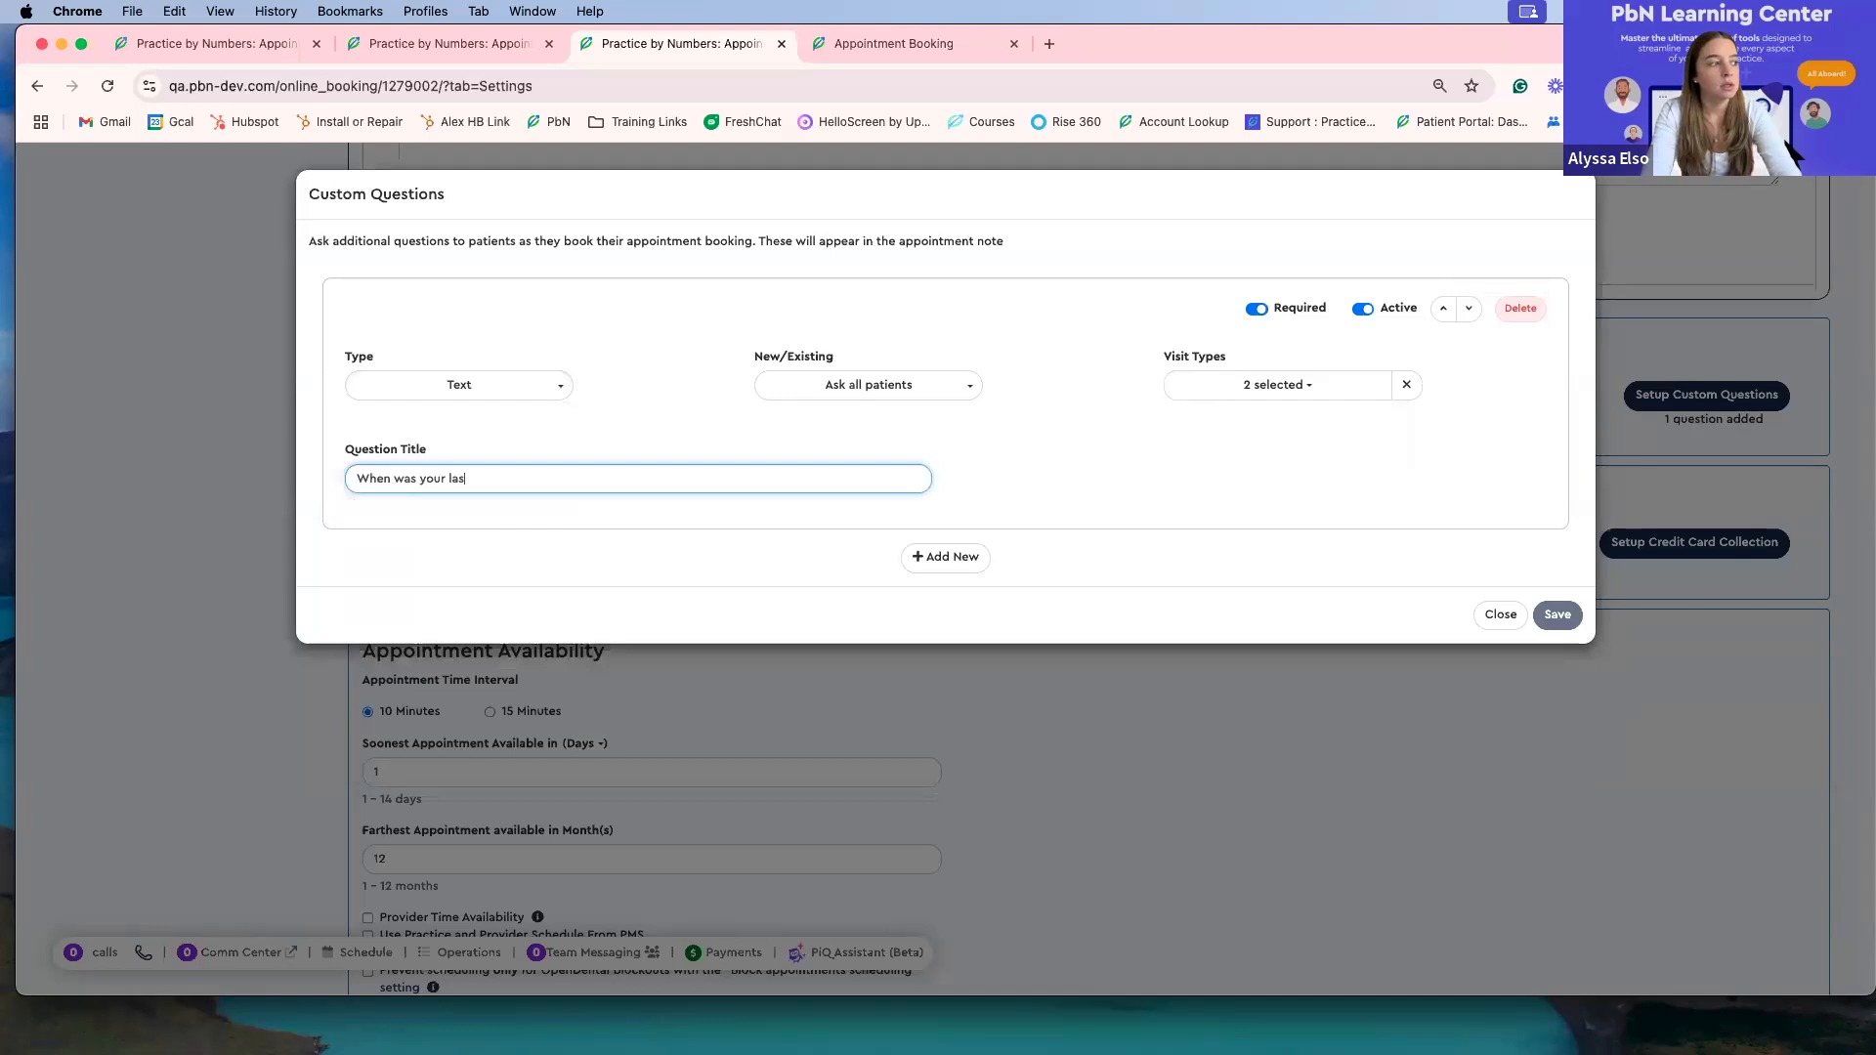
pyautogui.write('t visit?')
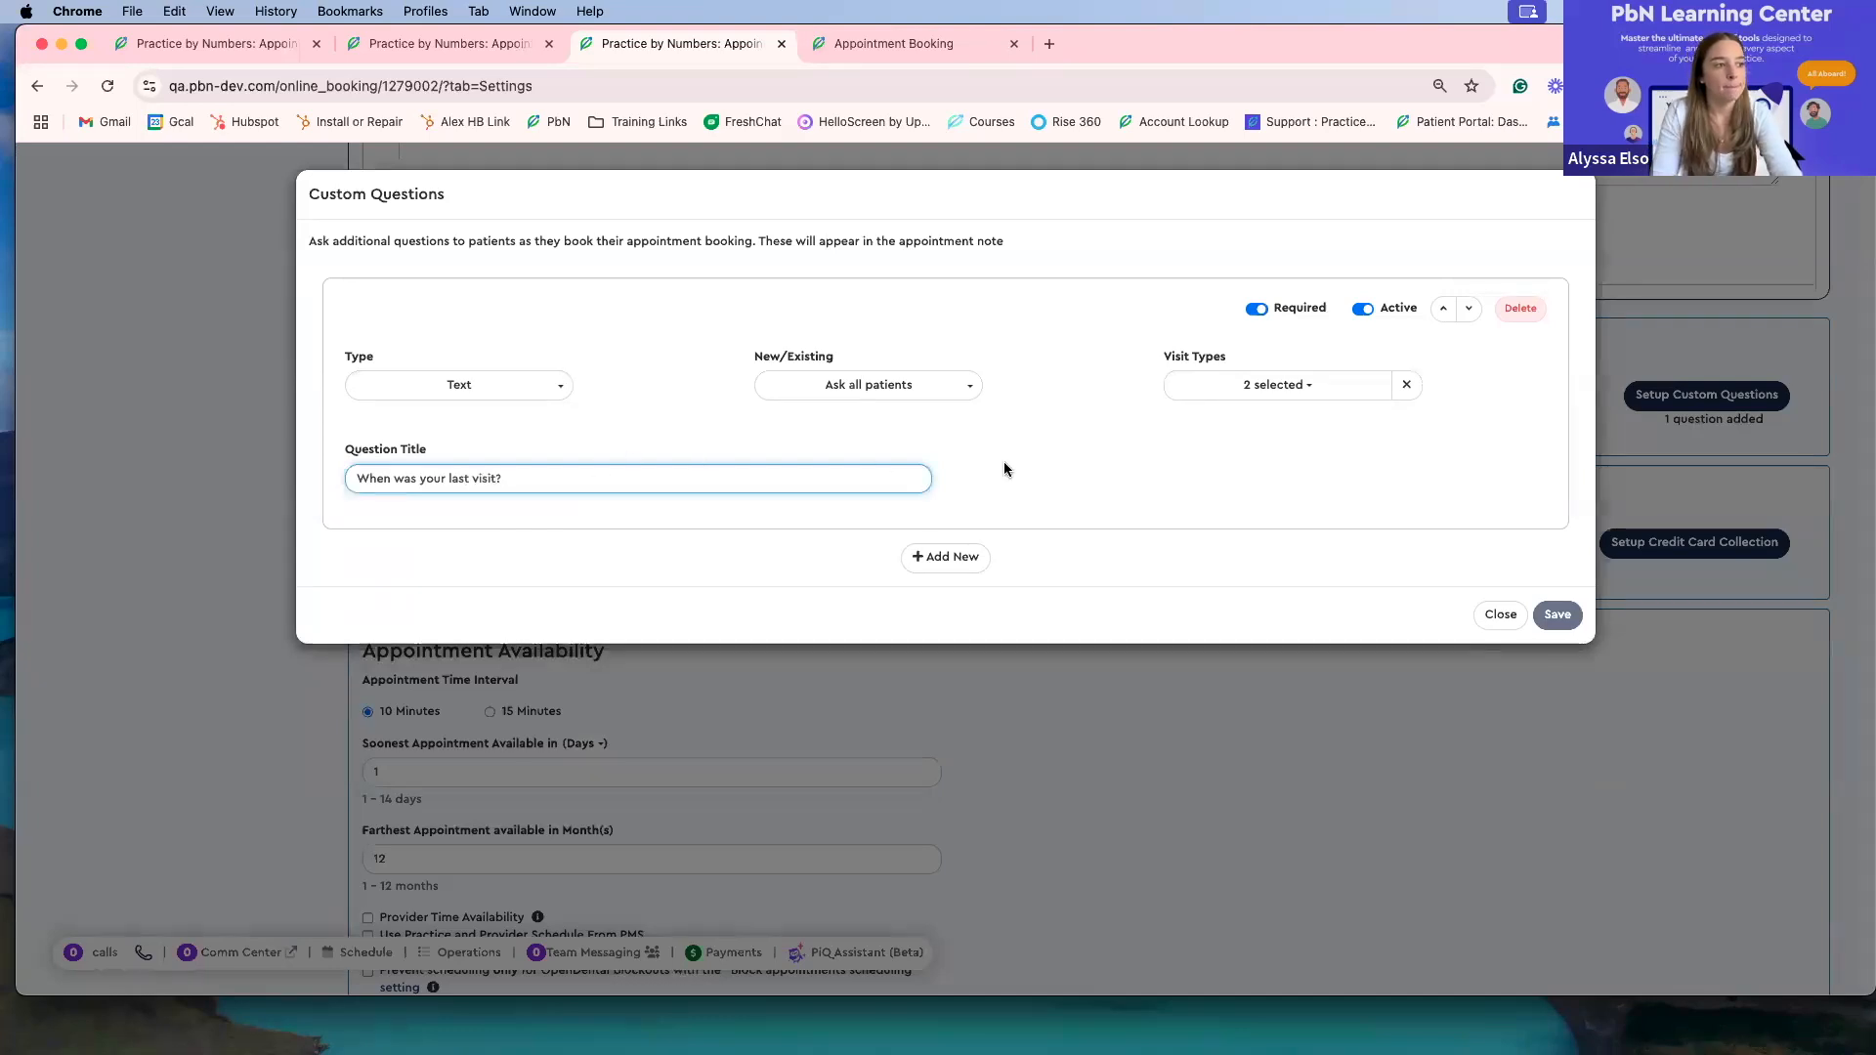
pyautogui.click(1571, 622)
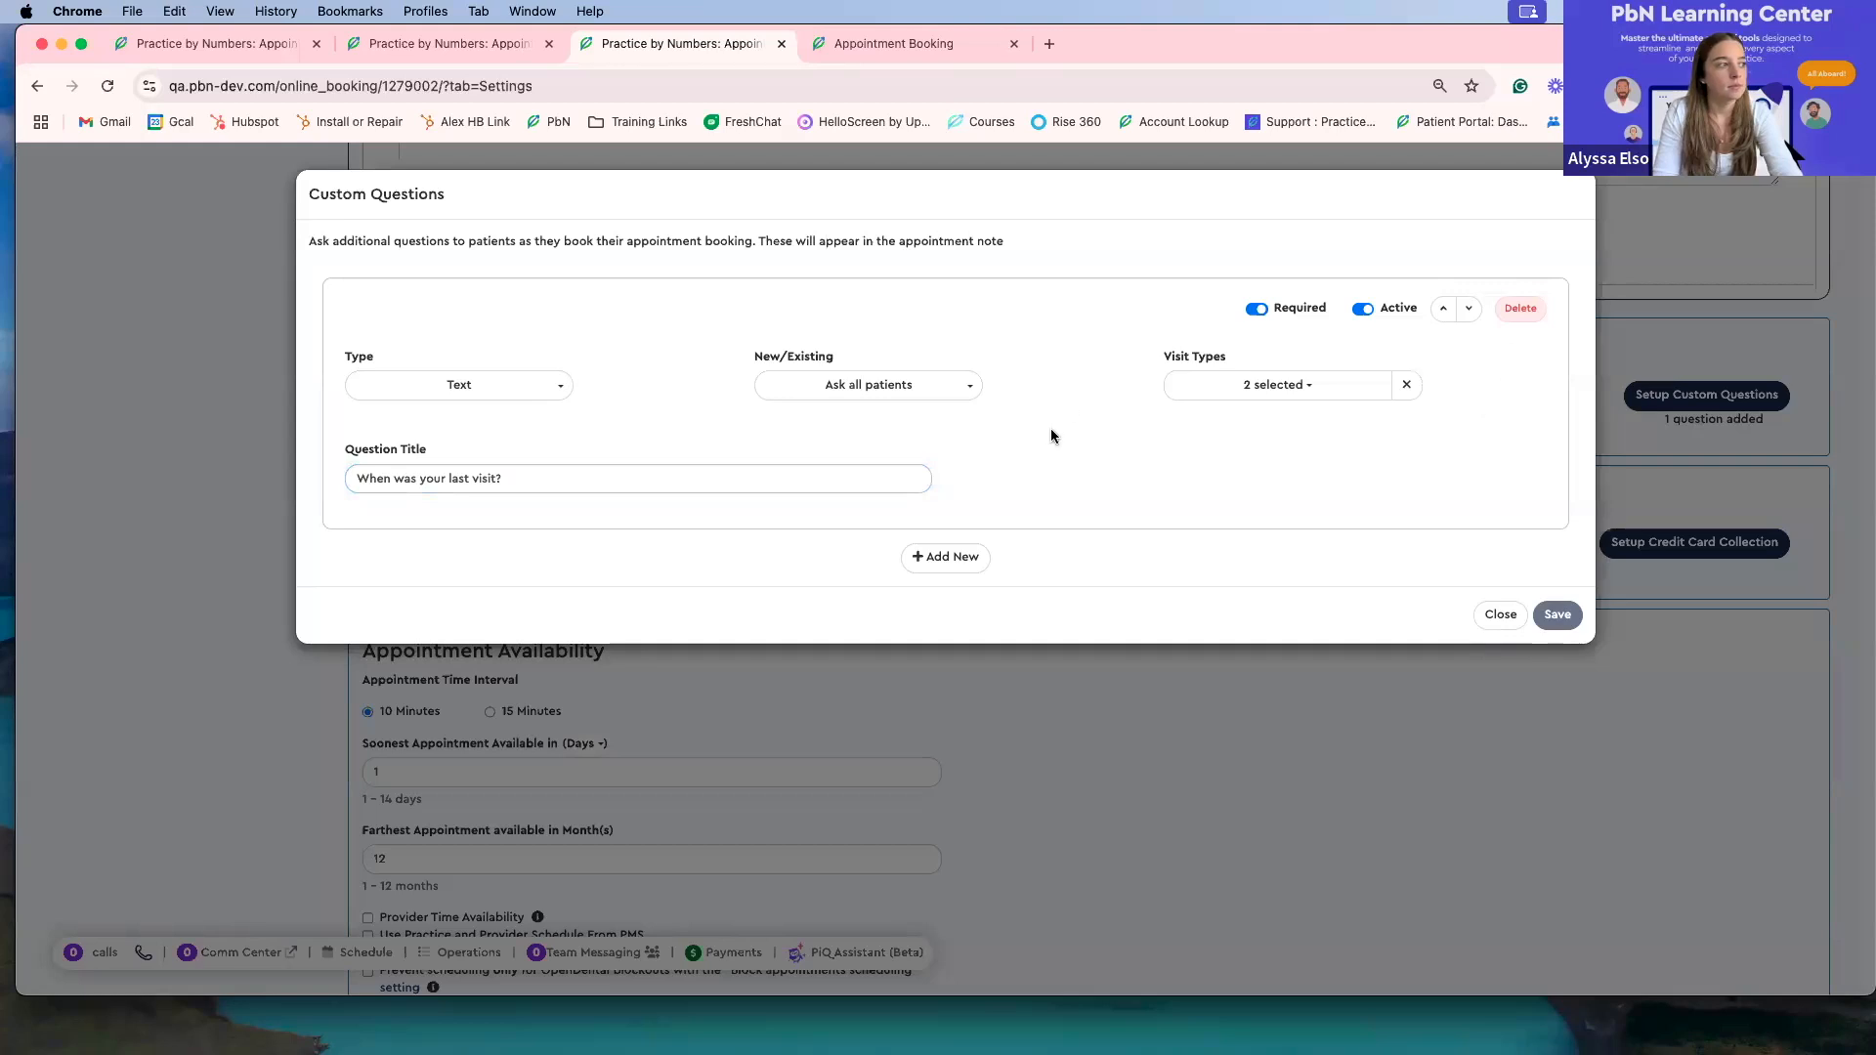
pyautogui.click(752, 389)
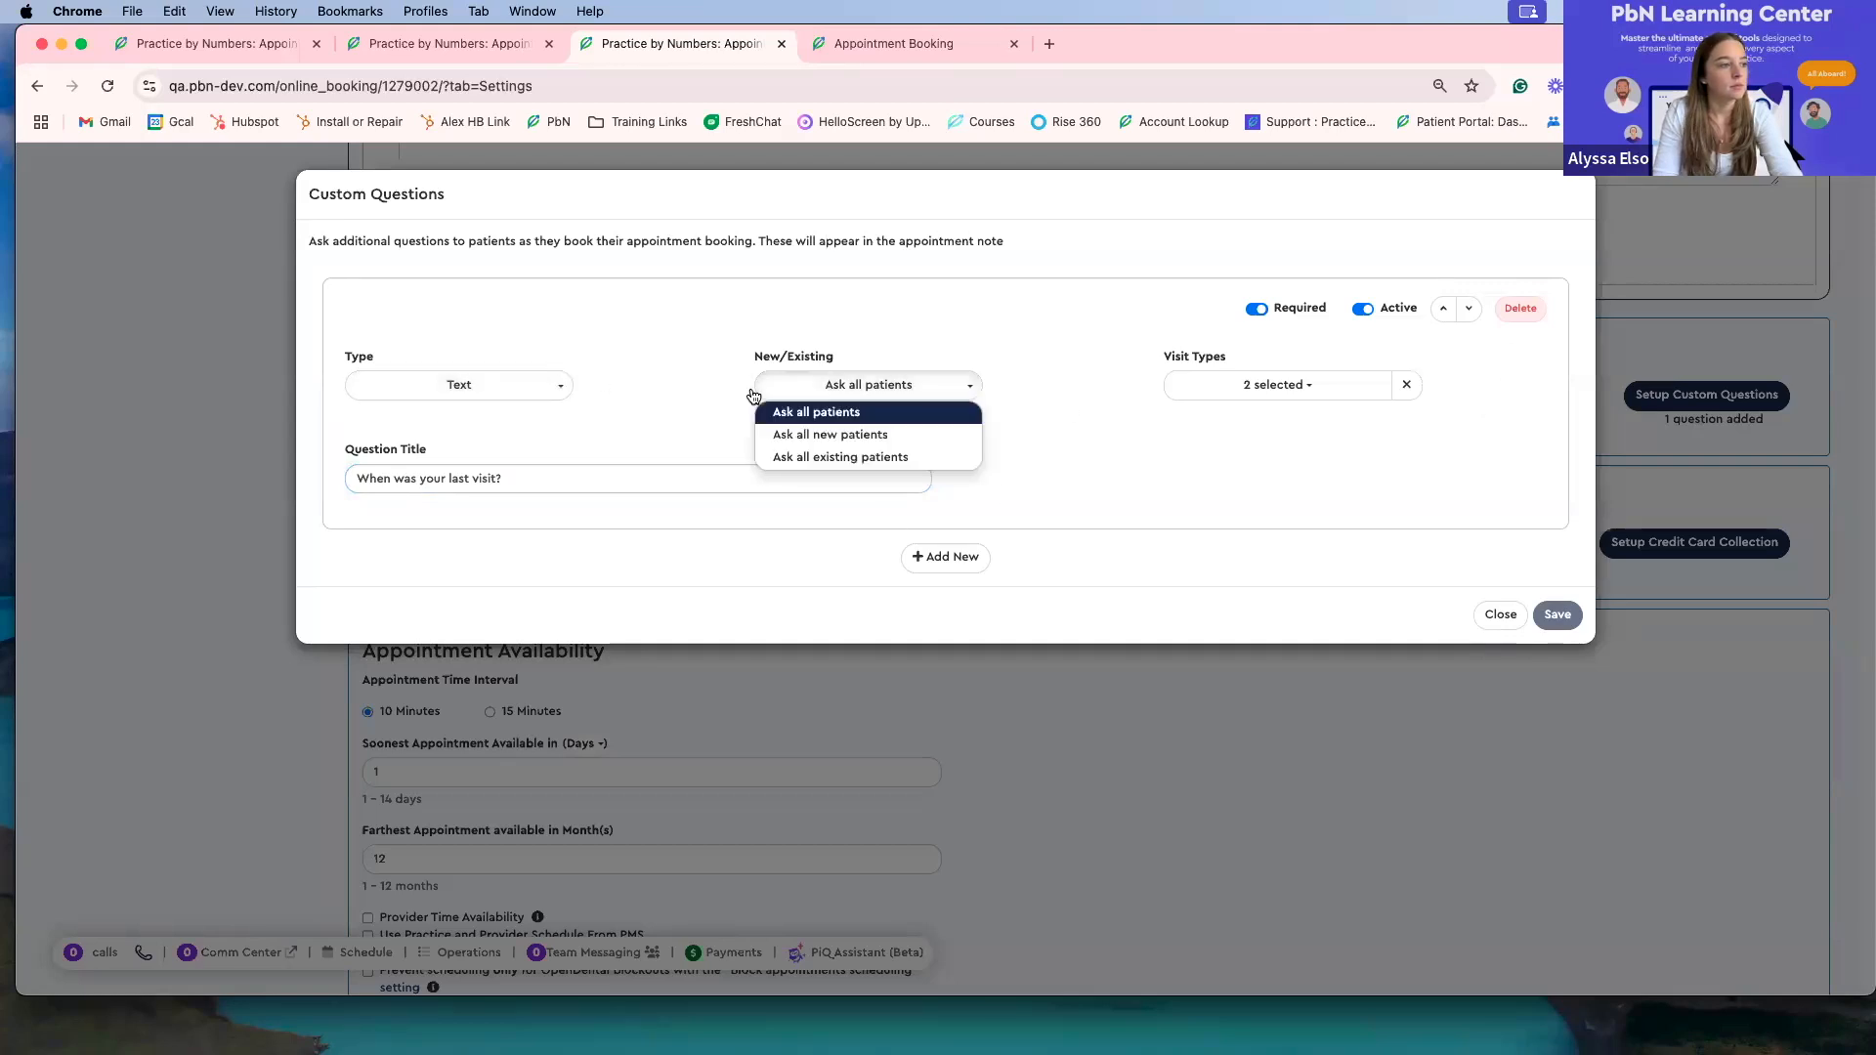
pyautogui.click(1188, 394)
pyautogui.click(1180, 394)
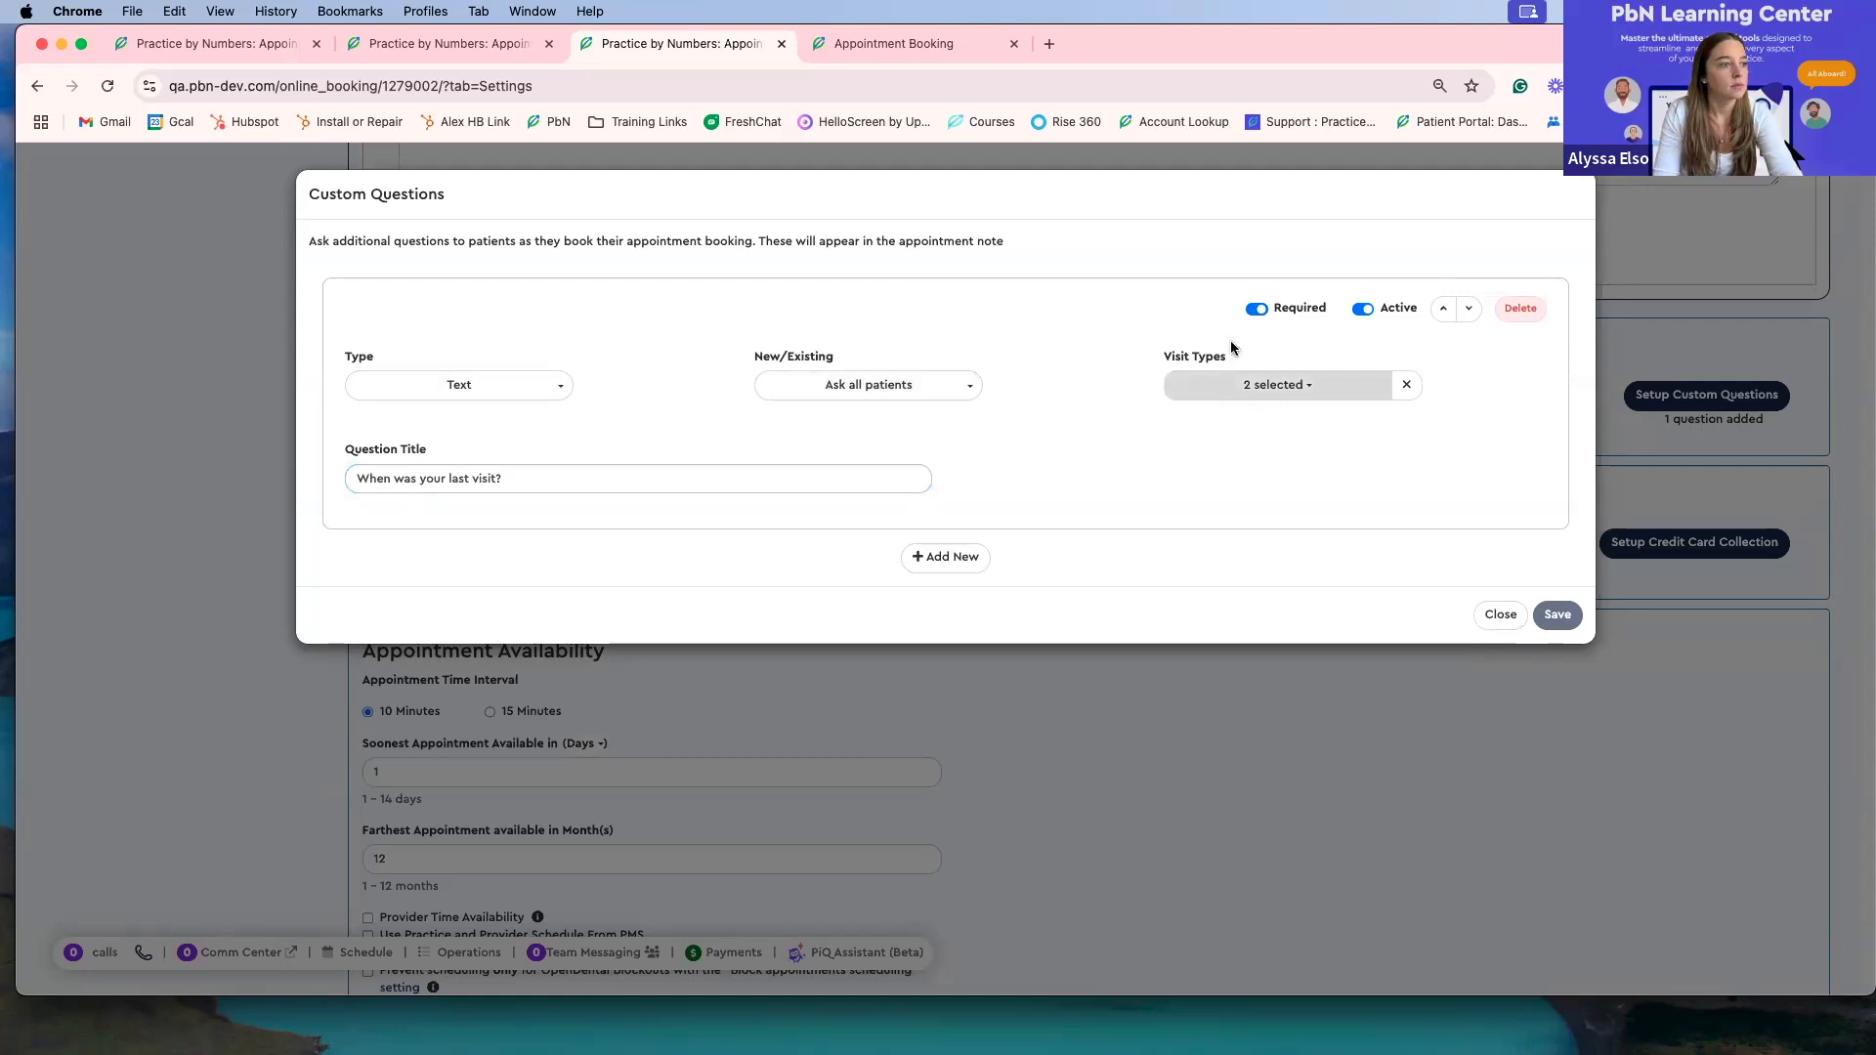
# Try the question as optional, new-patients-only, single choice with answer options, then required again.
pyautogui.click(1263, 312)
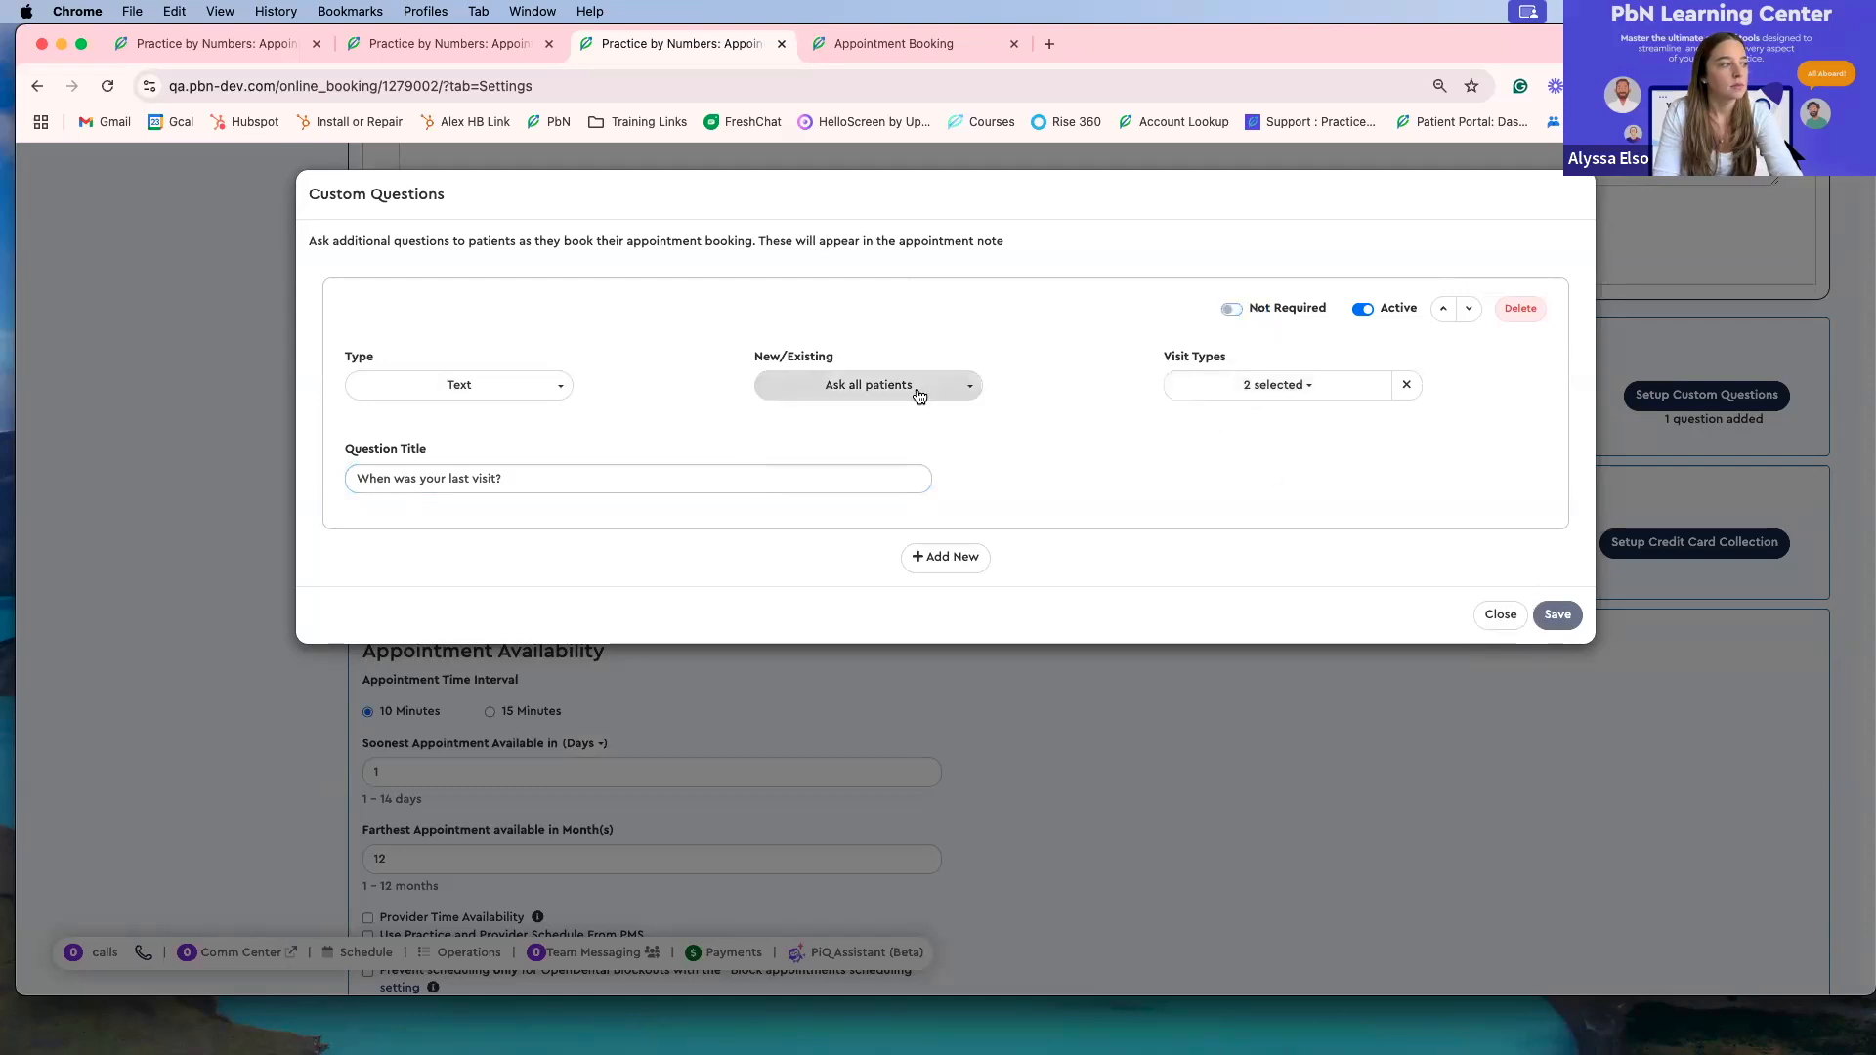
pyautogui.click(767, 386)
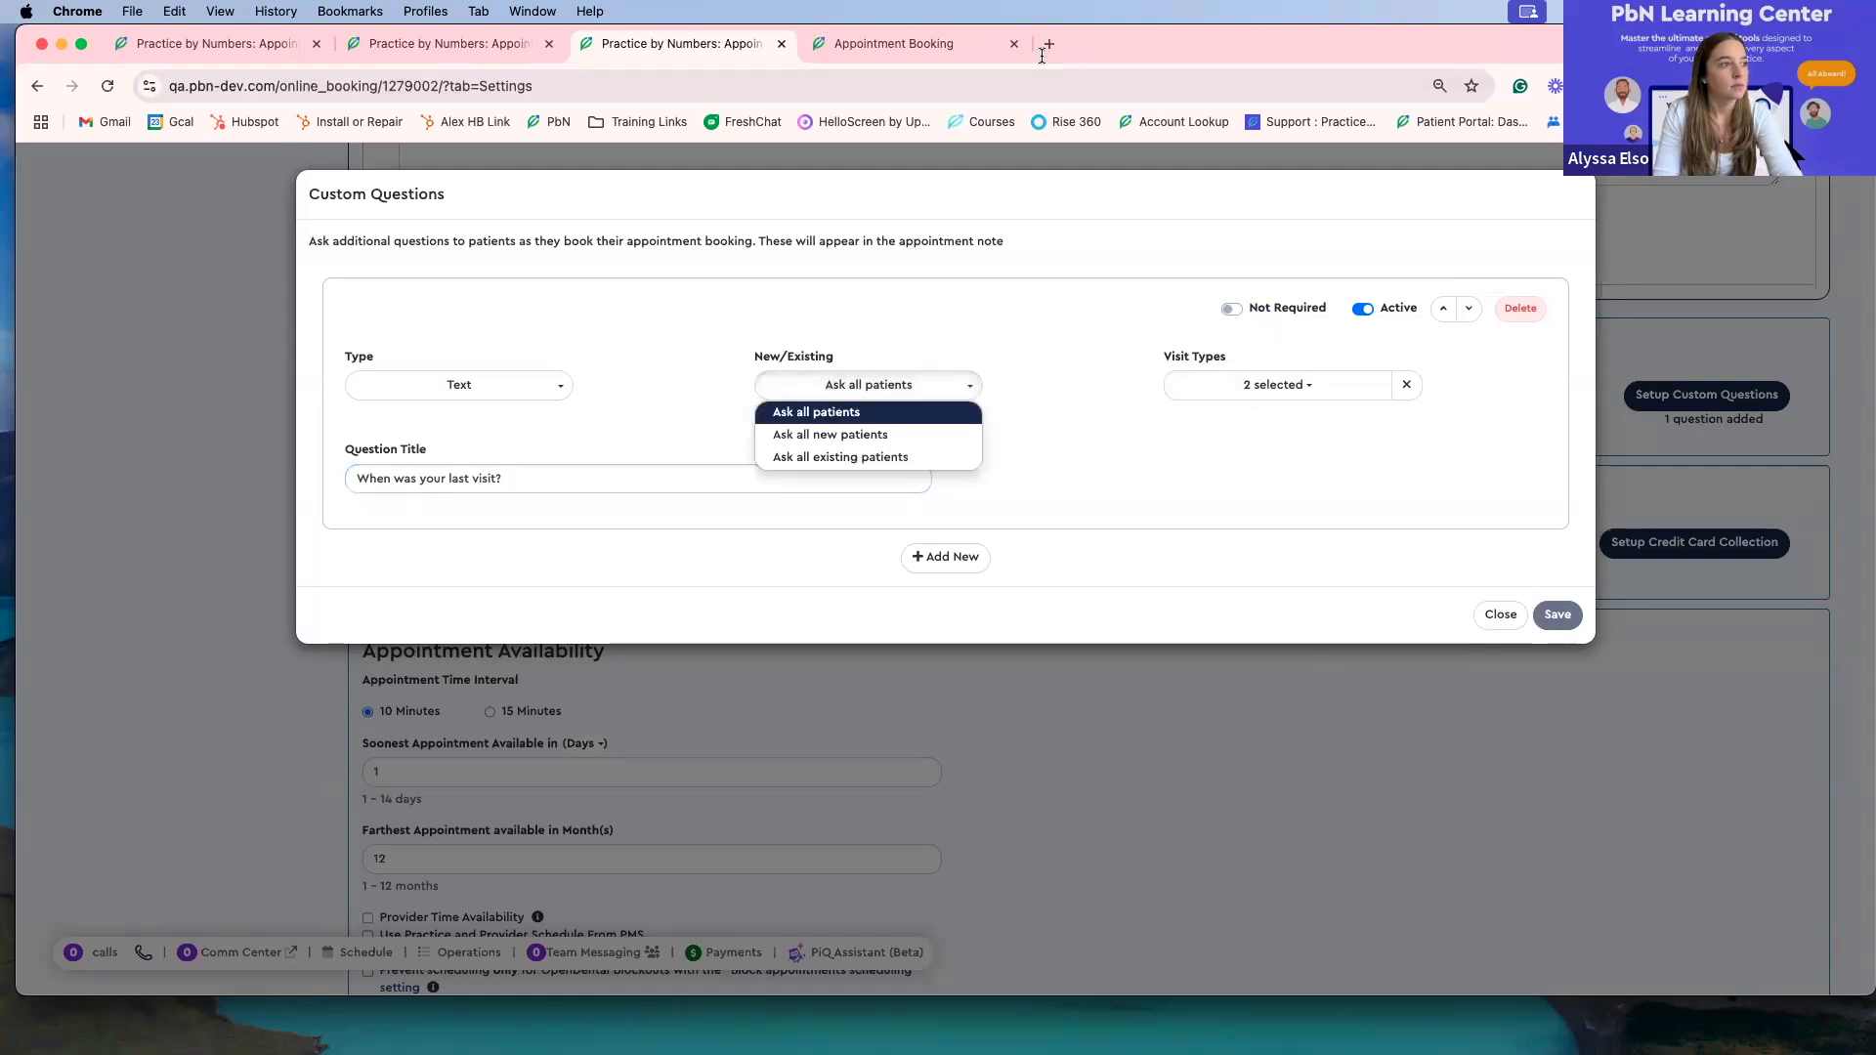
pyautogui.click(865, 436)
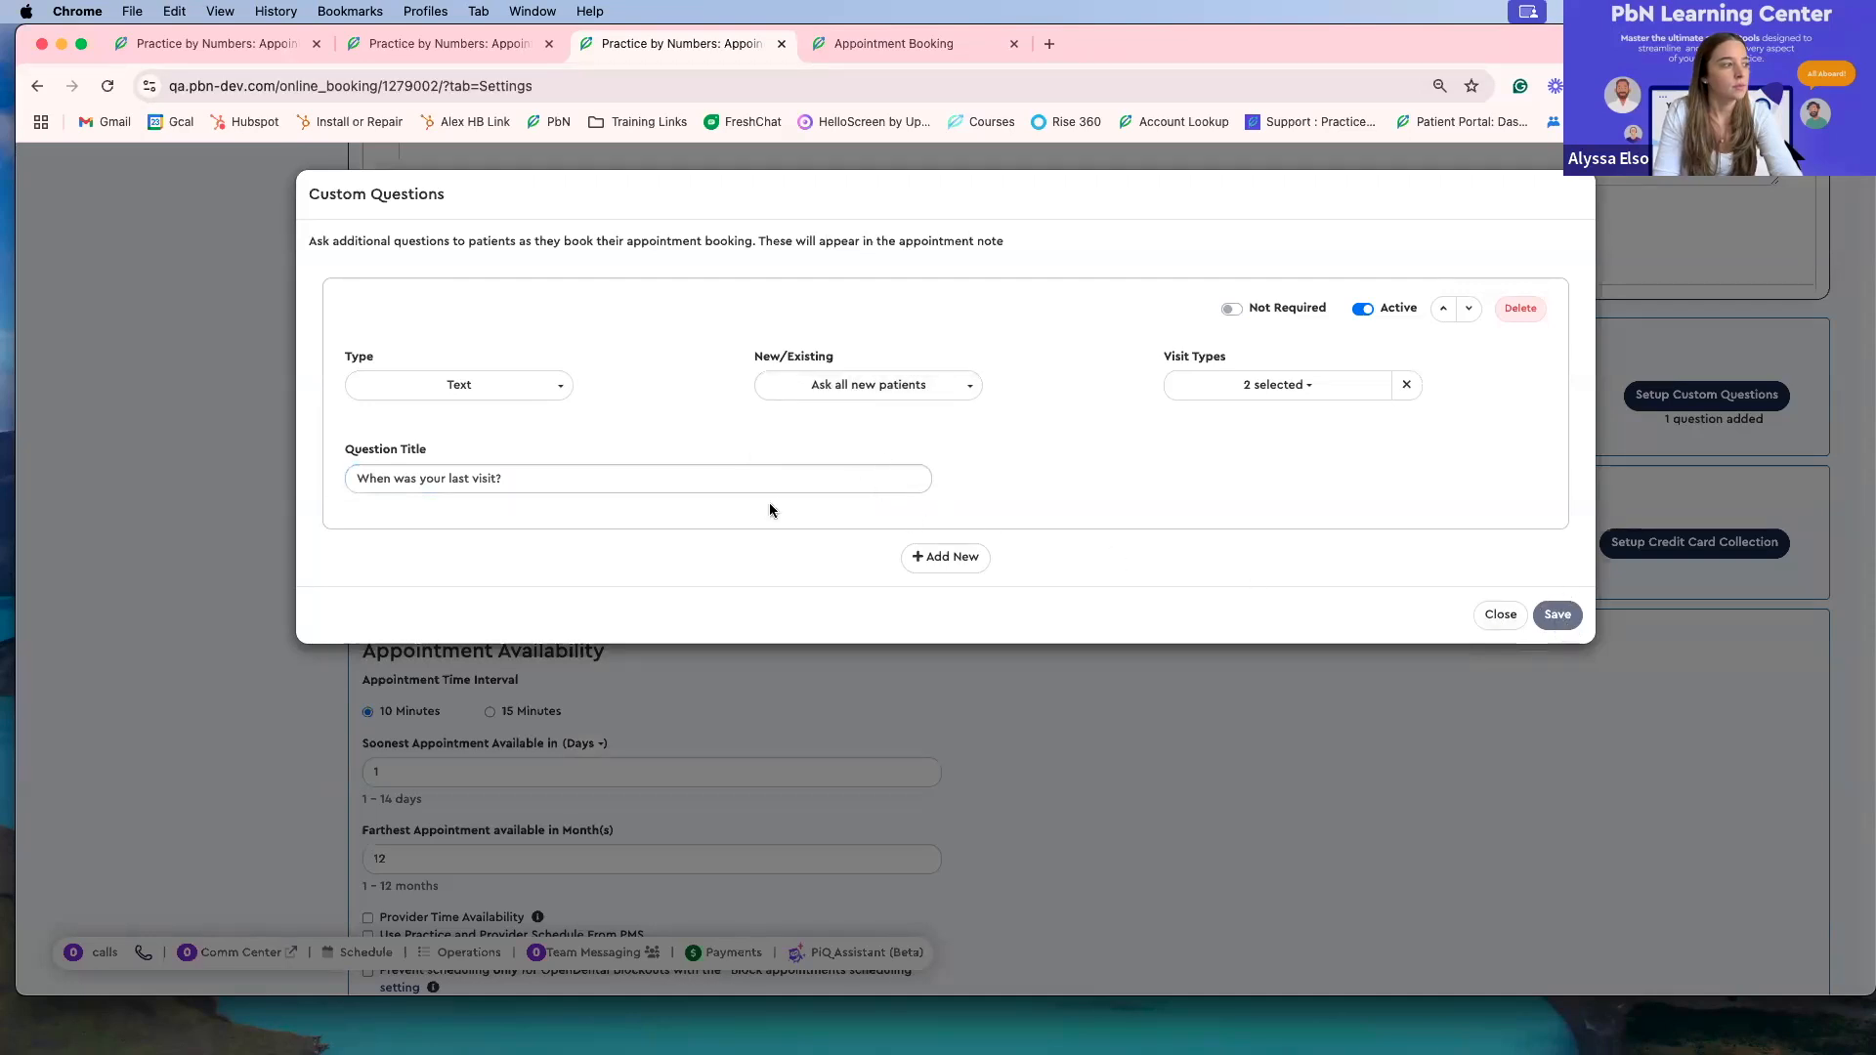
pyautogui.click(499, 388)
pyautogui.click(415, 435)
pyautogui.click(703, 555)
pyautogui.click(1279, 547)
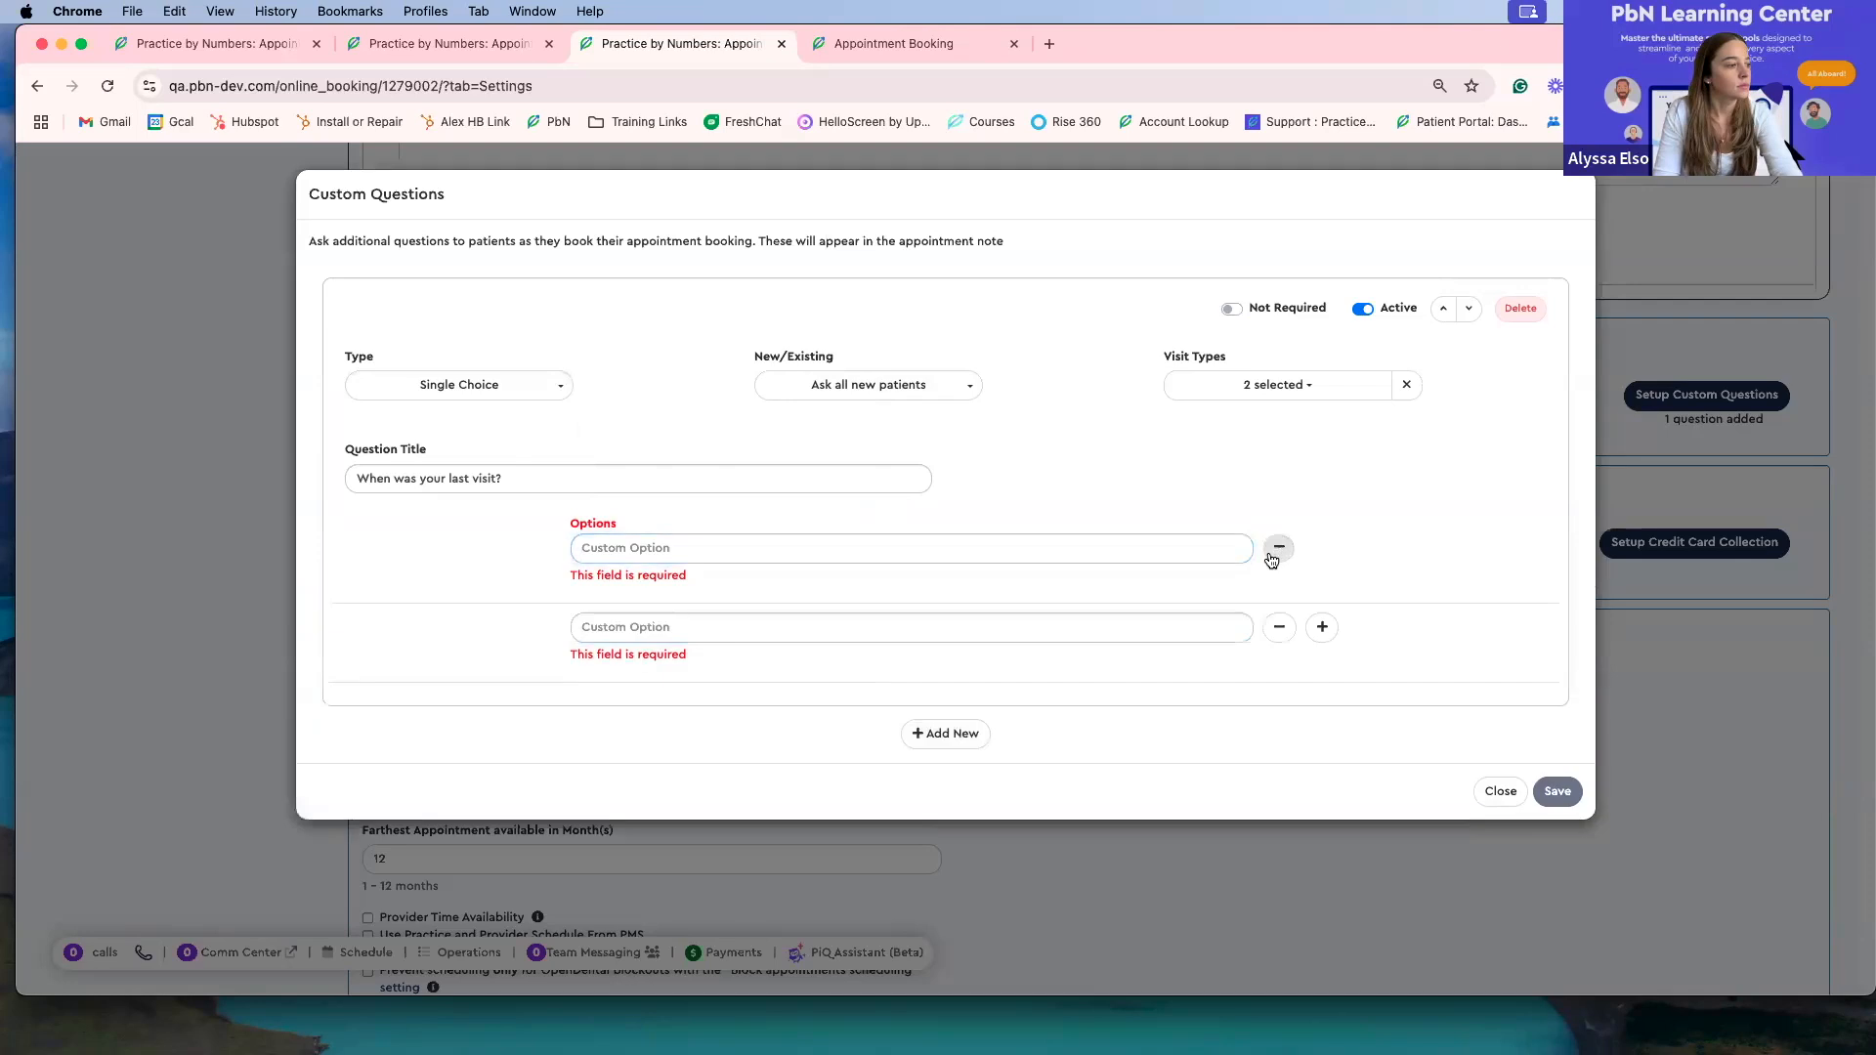
pyautogui.click(1275, 550)
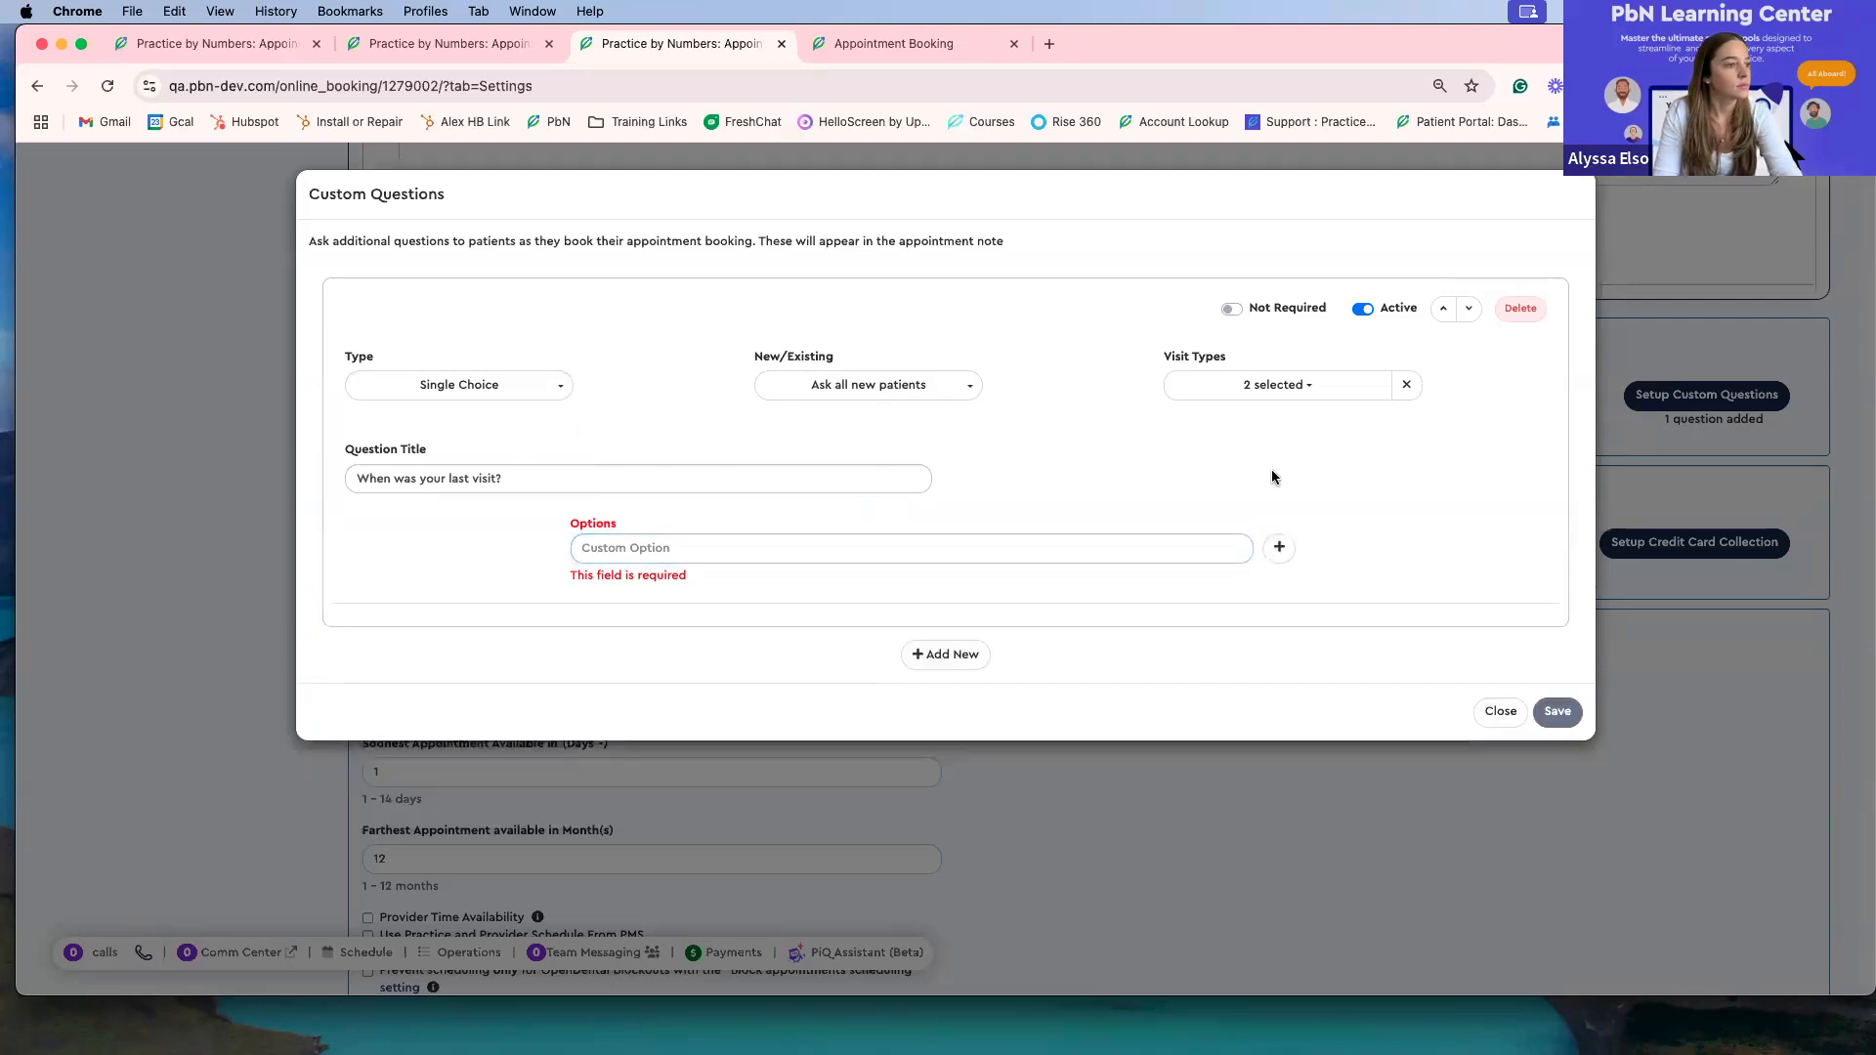
pyautogui.click(1235, 310)
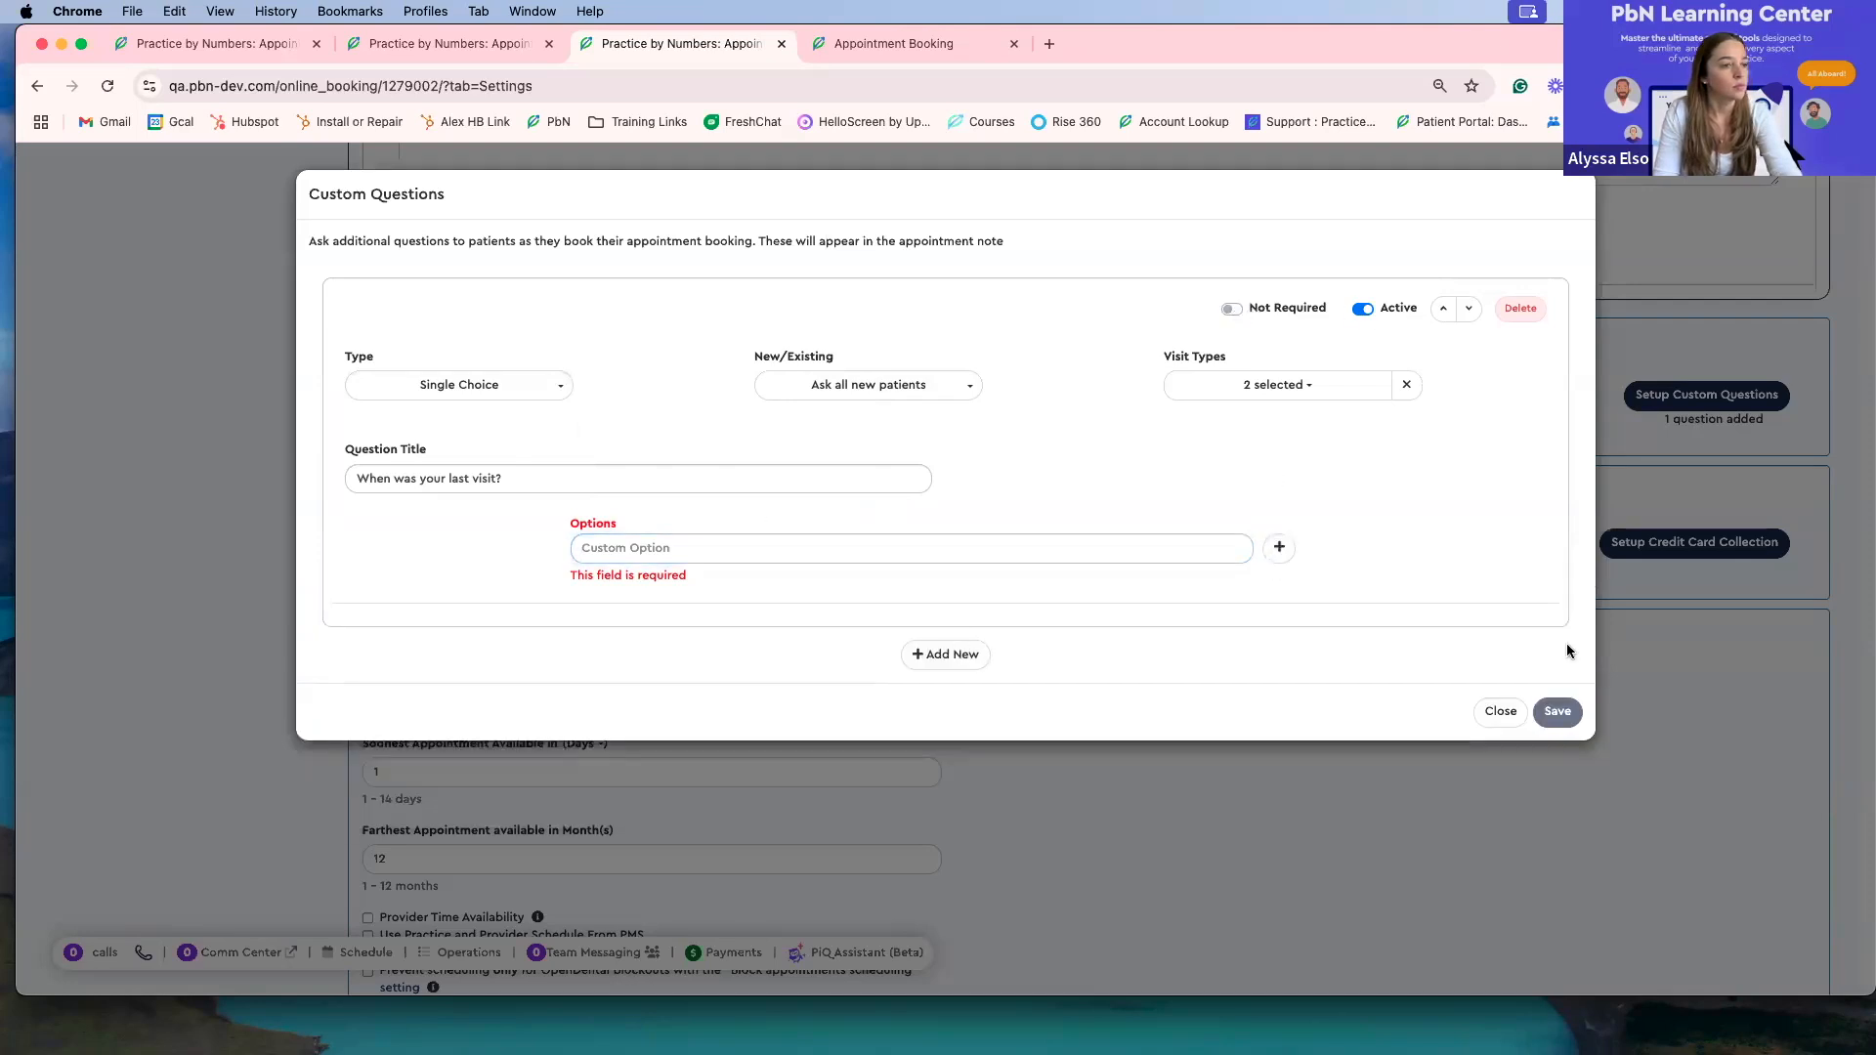
# Delete the custom question and close the Custom Questions editor.
pyautogui.click(1510, 716)
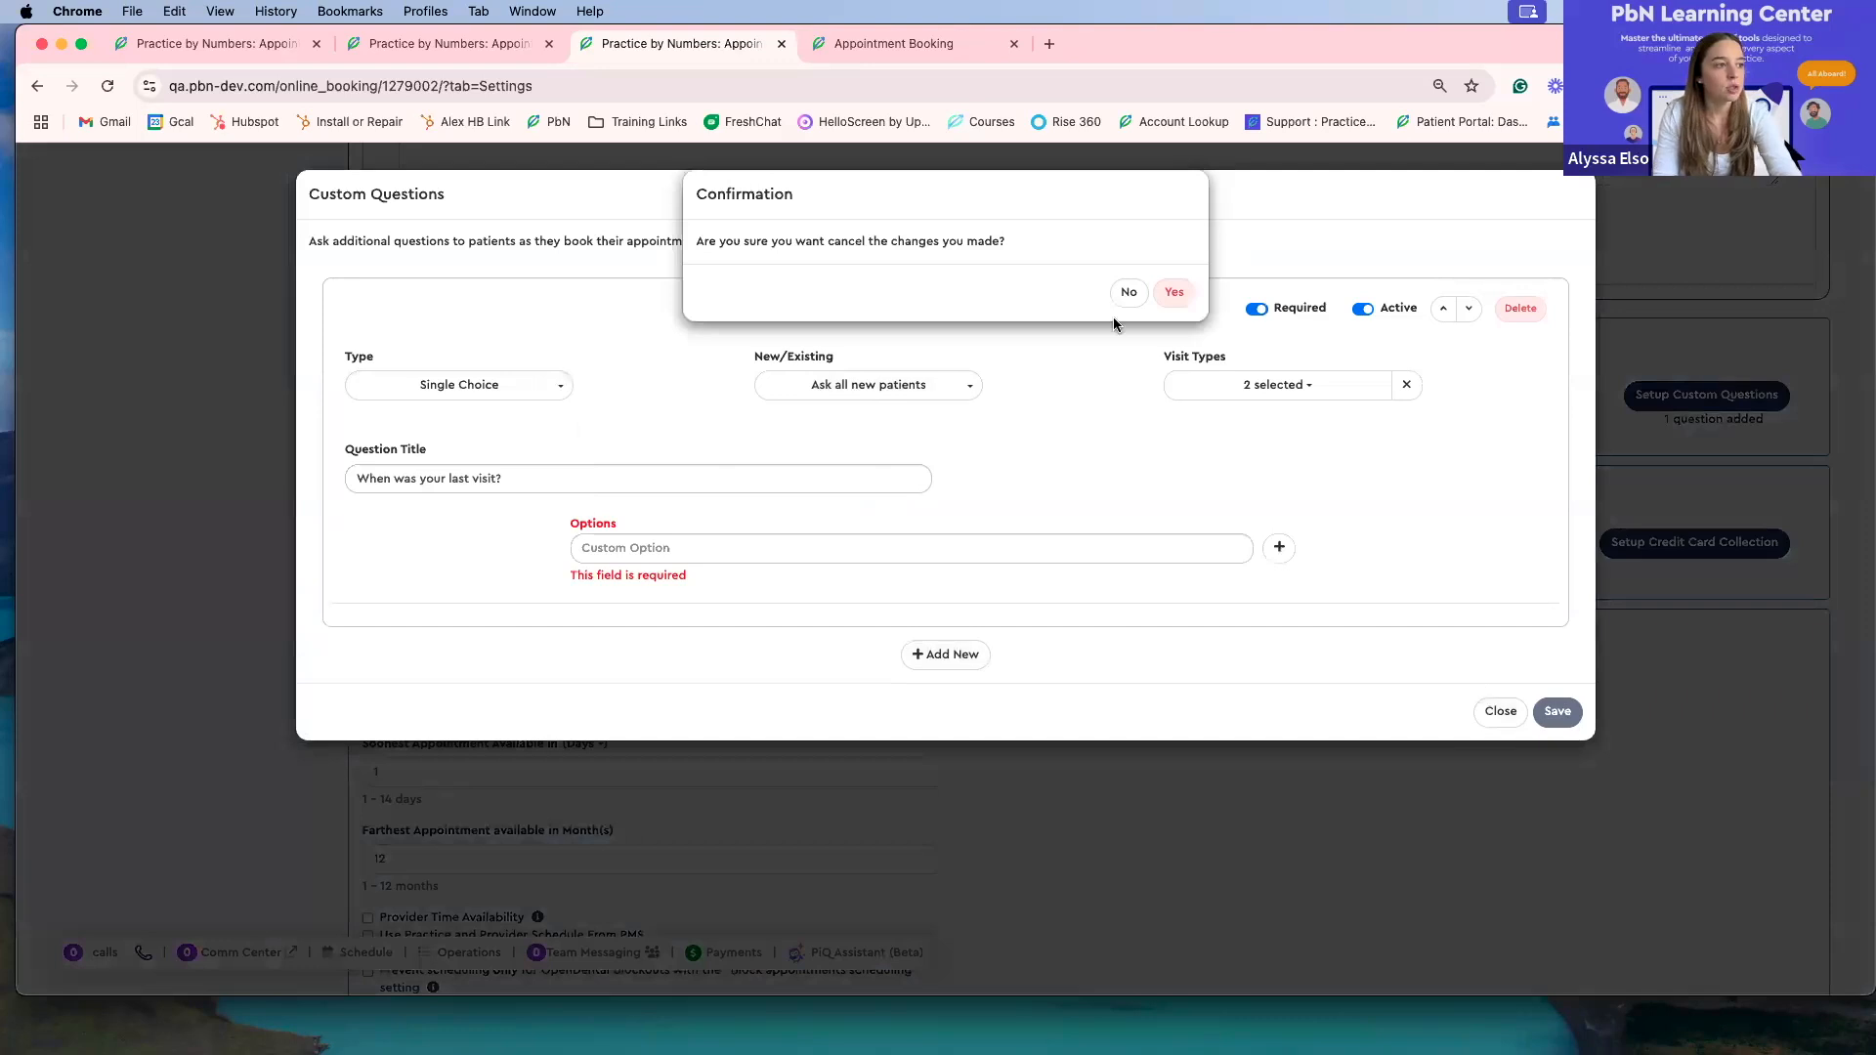
pyautogui.click(1132, 293)
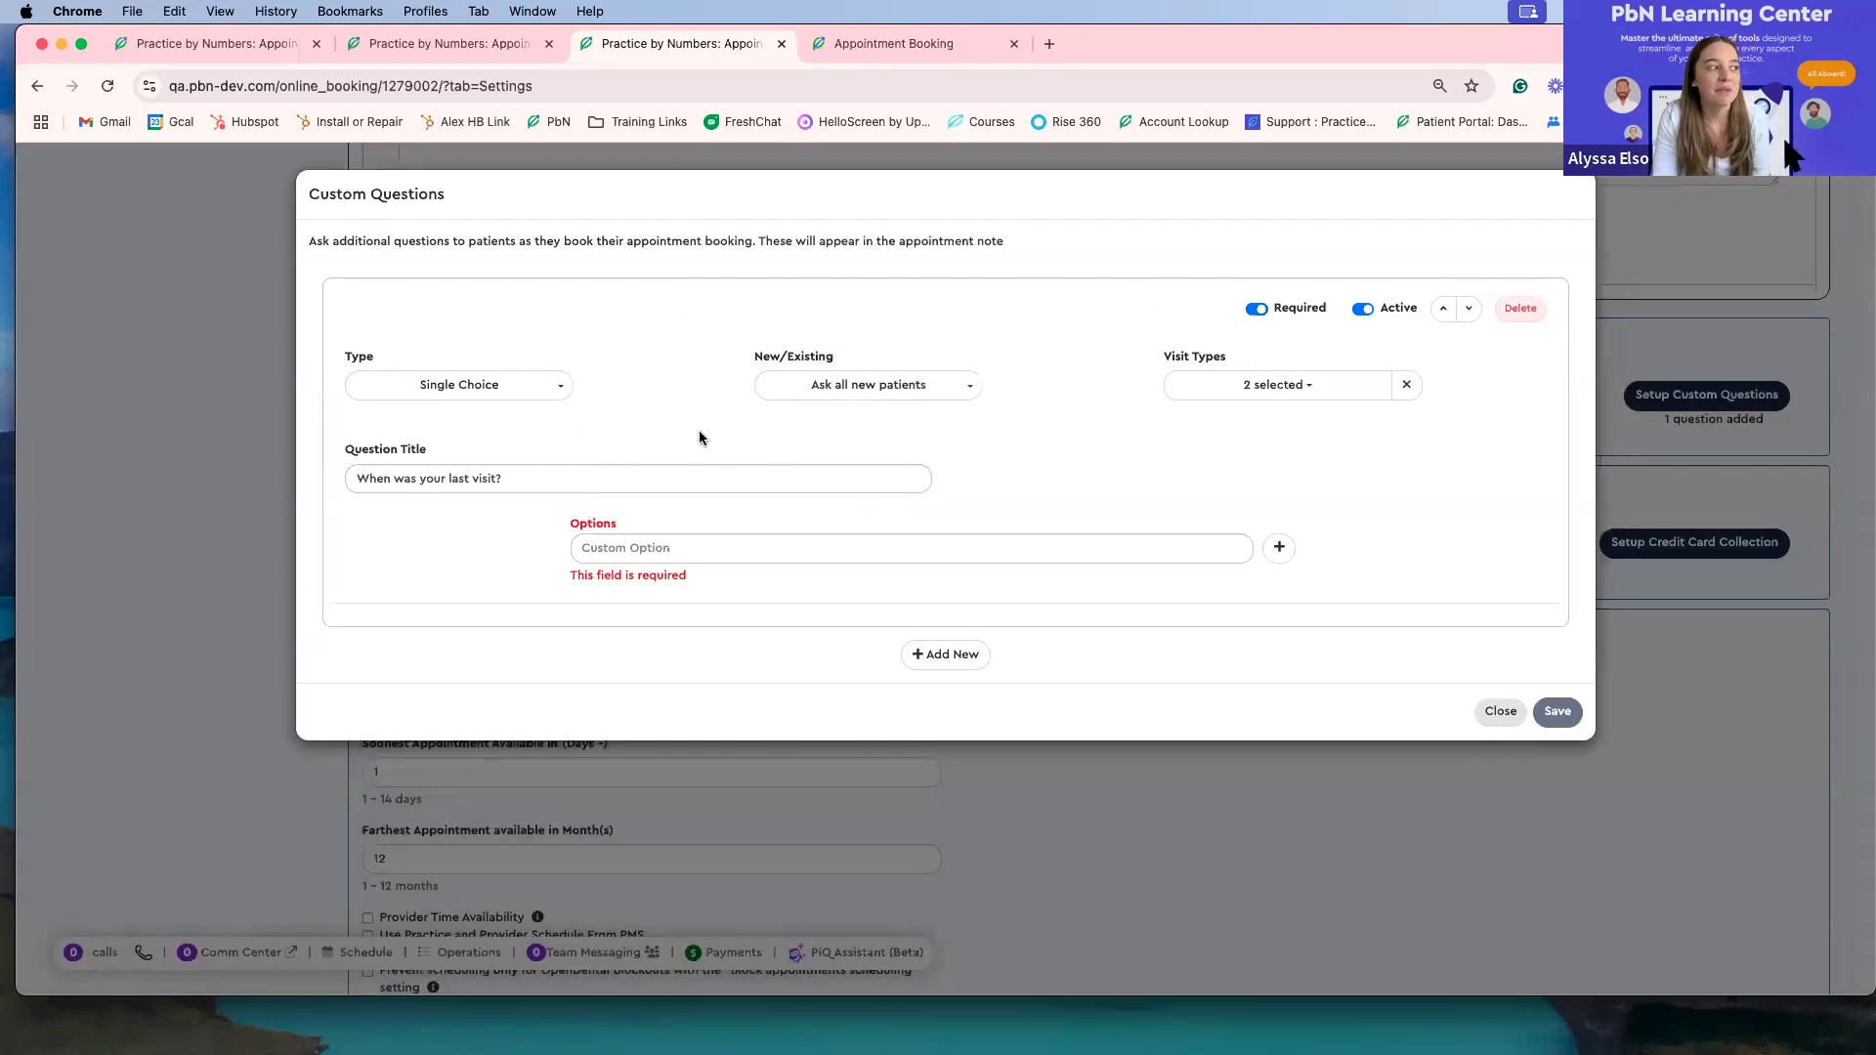
pyautogui.click(1522, 312)
pyautogui.click(1535, 386)
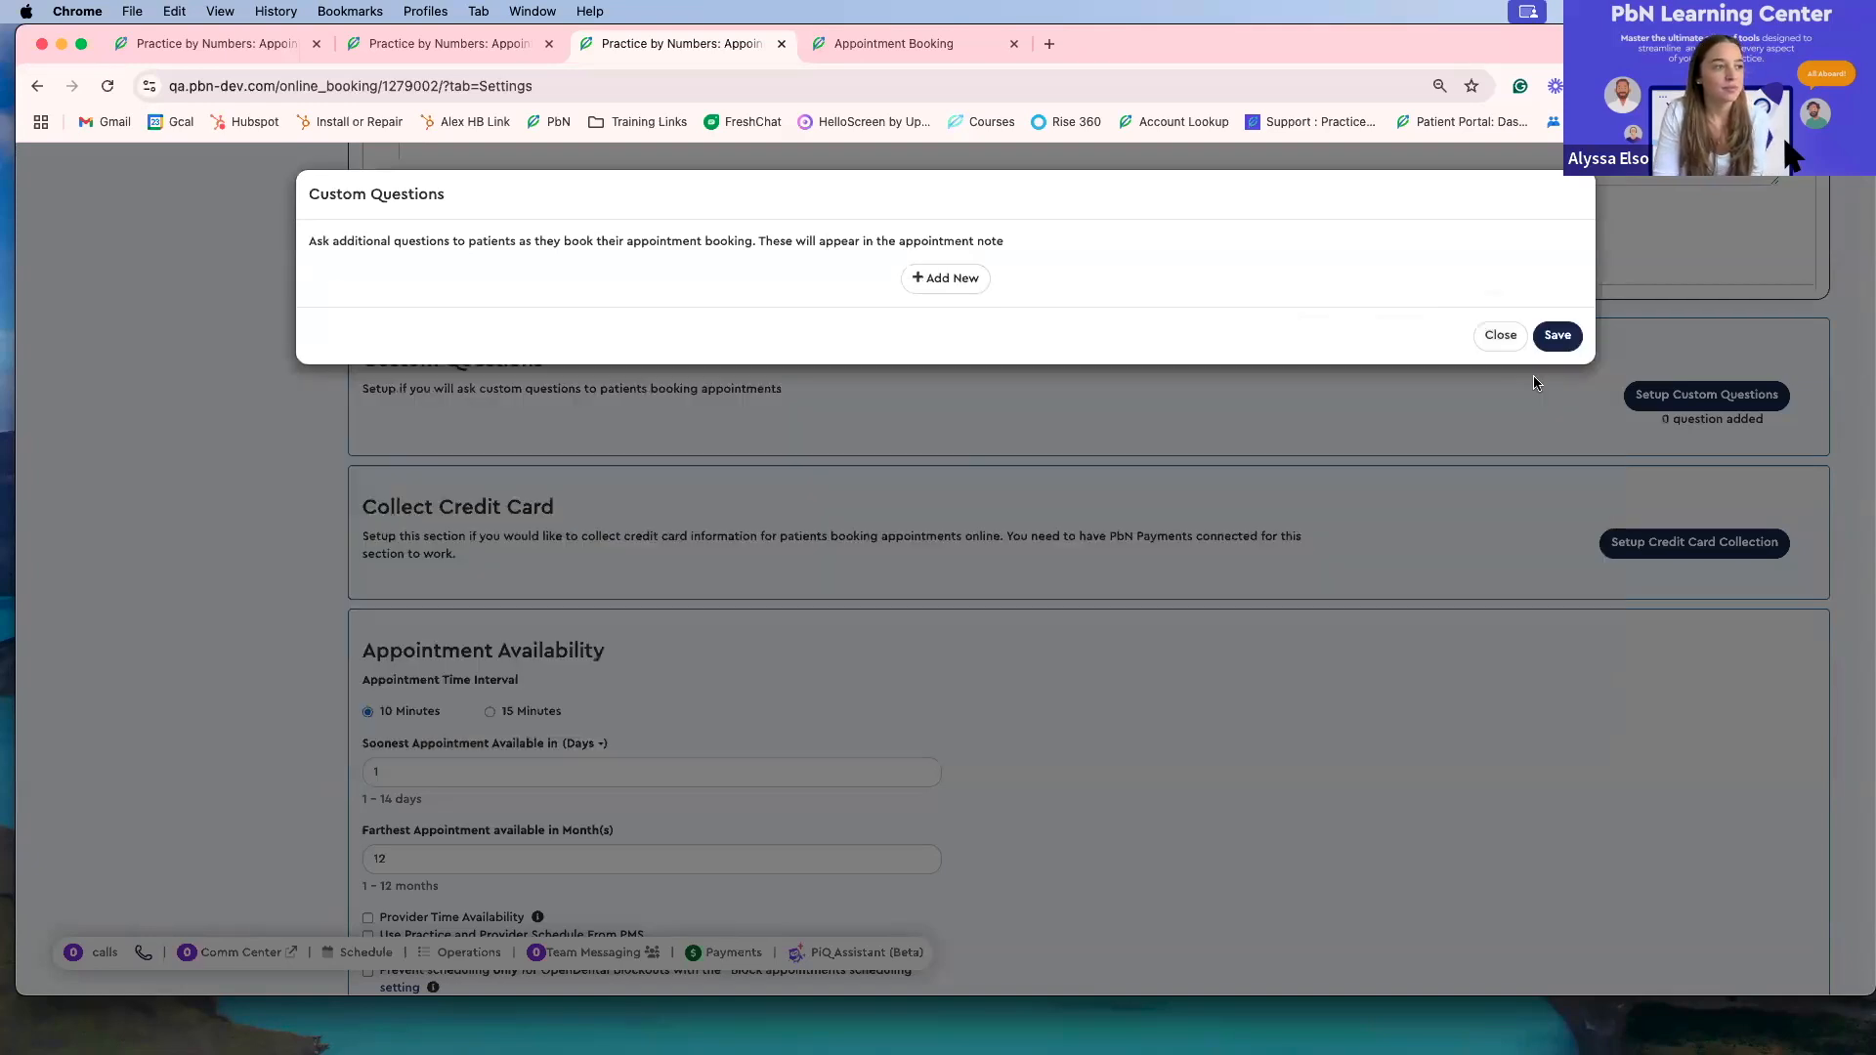
pyautogui.click(1501, 336)
# Discard the custom question changes and open Setup Credit Card Collection.
pyautogui.click(1175, 295)
pyautogui.scroll(-4, 1229, 452)
pyautogui.scroll(2, 1229, 452)
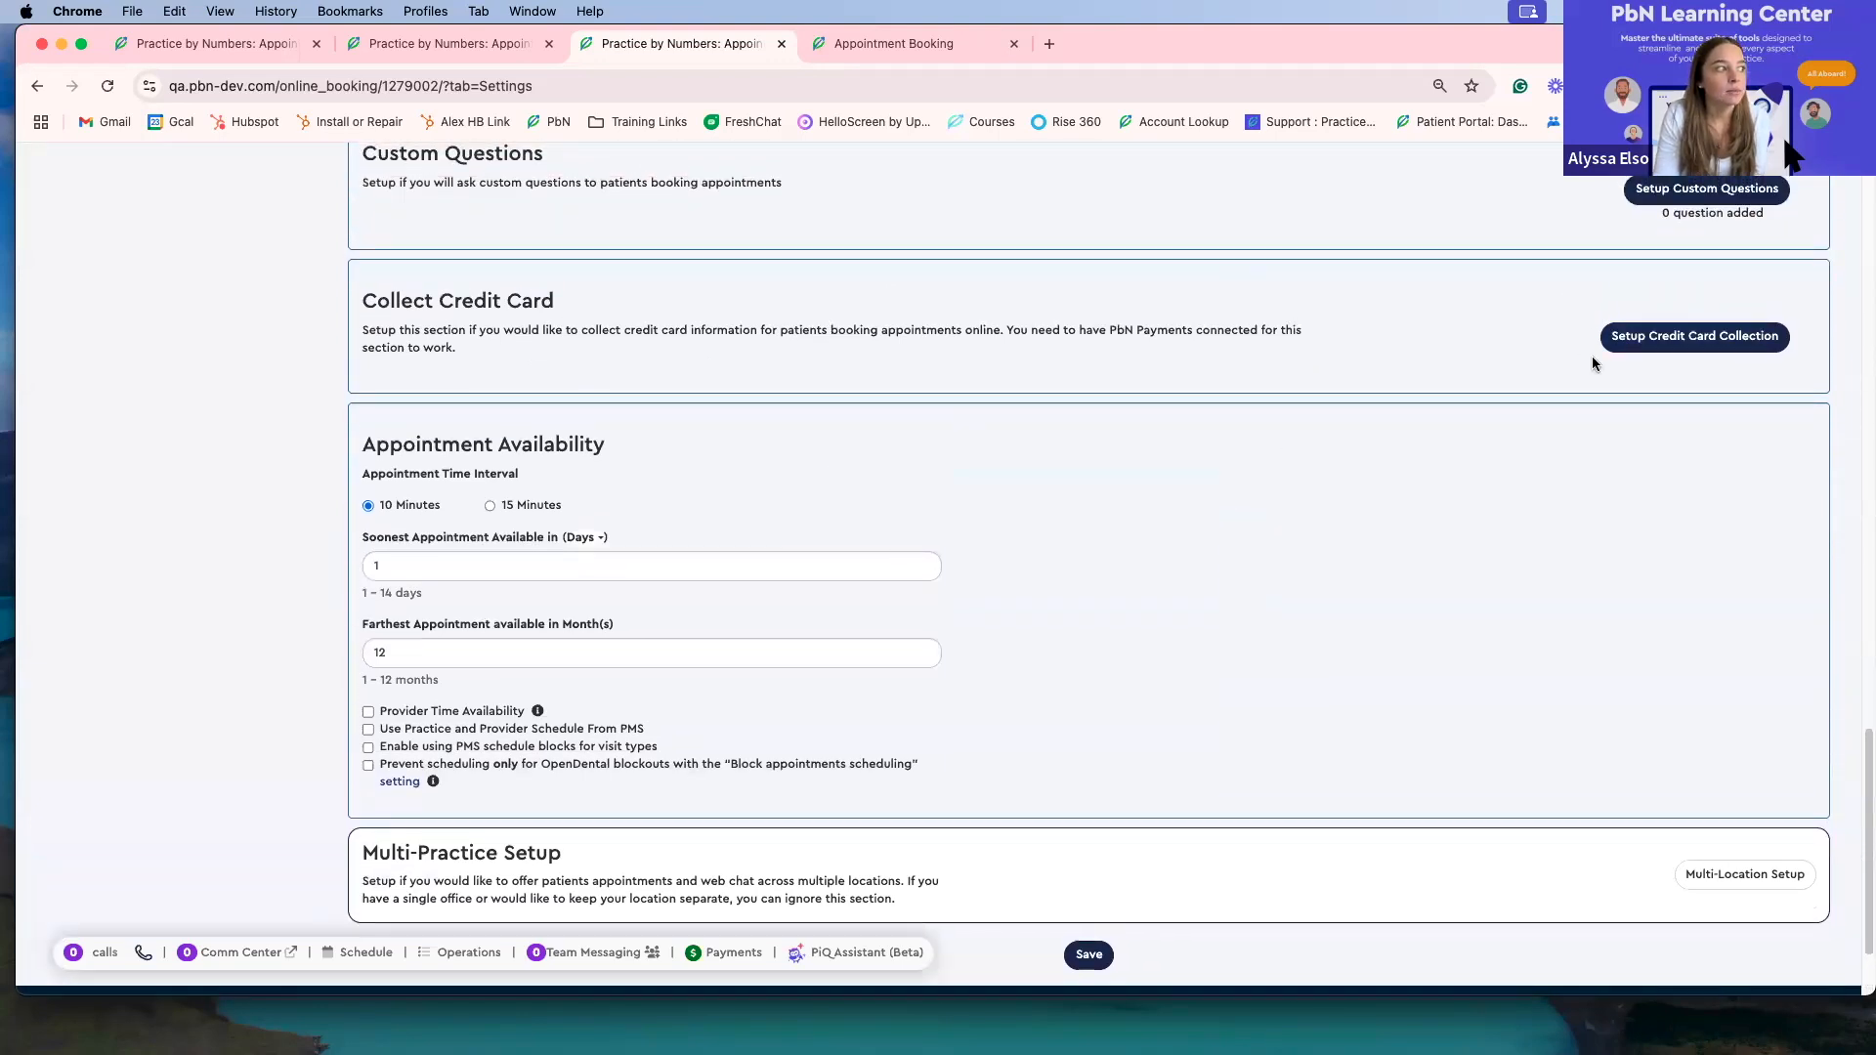
pyautogui.click(1660, 339)
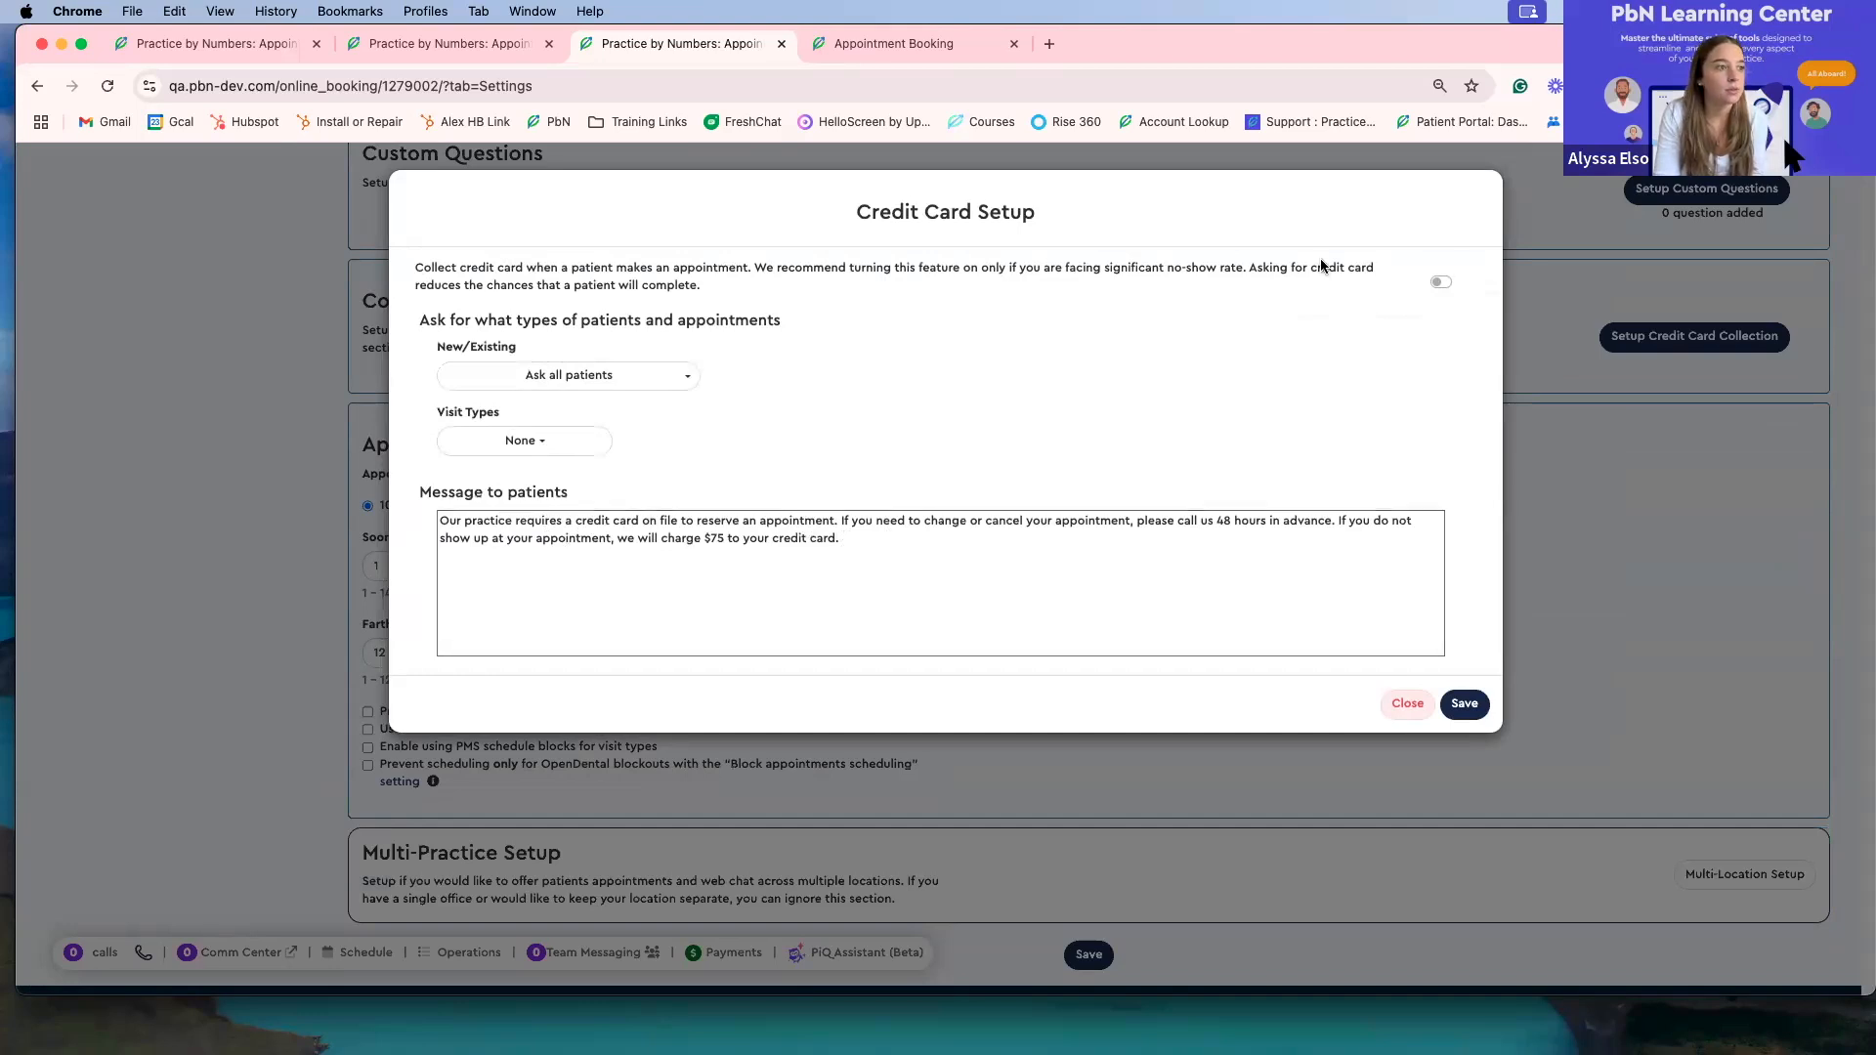
# Toggle card collection on then off, keep all patients, and close Credit Card Setup without visit types.
pyautogui.click(1441, 285)
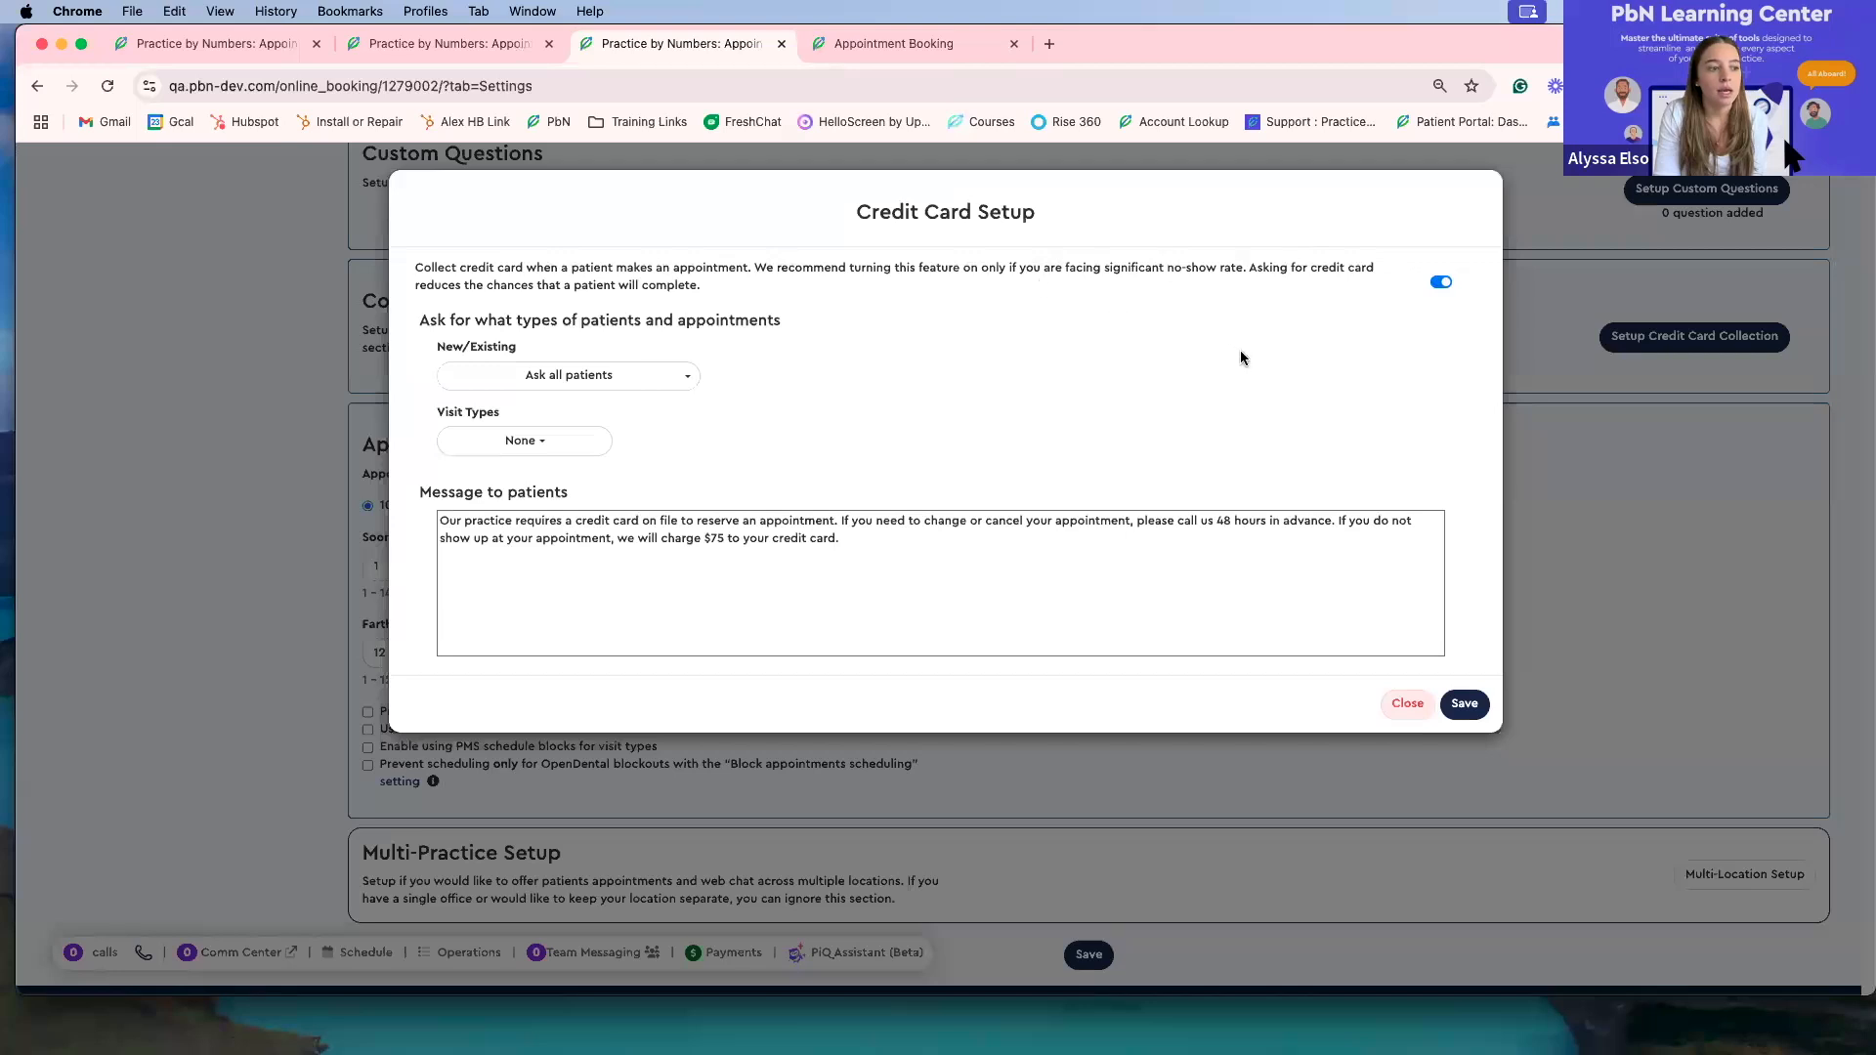
pyautogui.click(1443, 285)
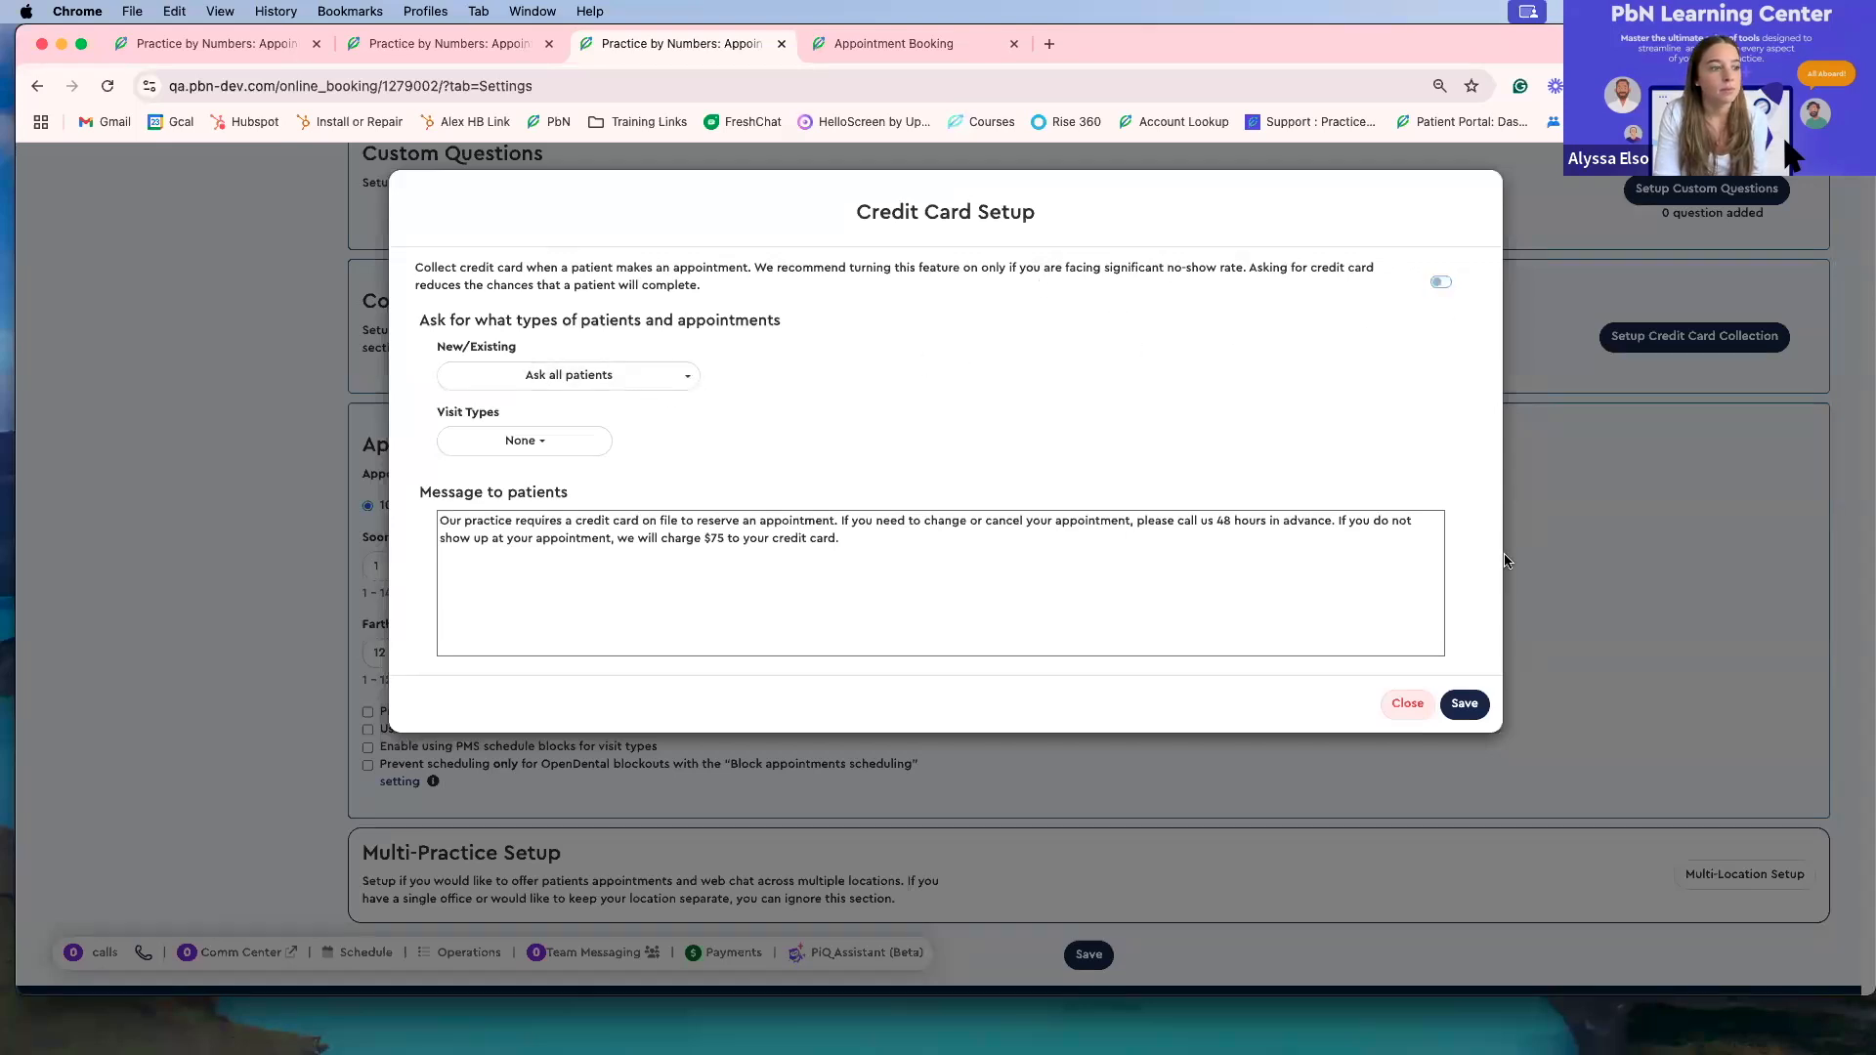
pyautogui.click(578, 379)
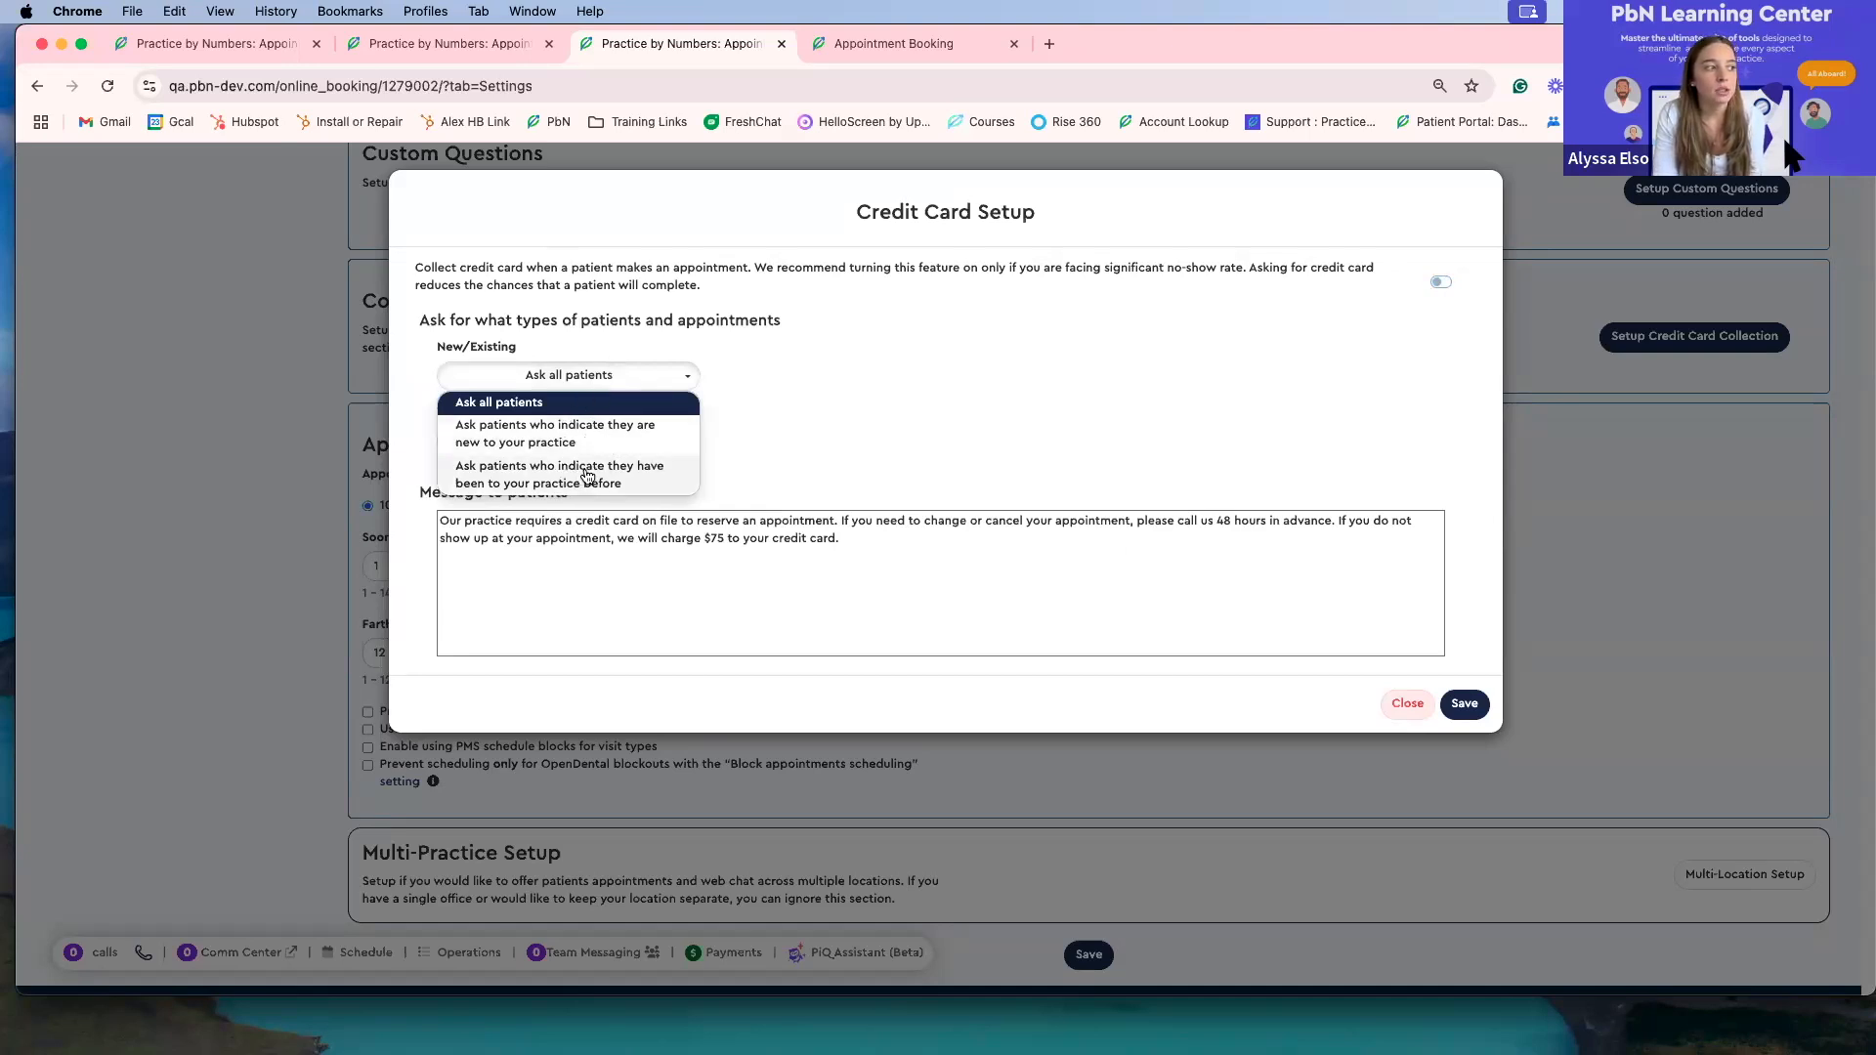
pyautogui.click(605, 400)
pyautogui.click(580, 446)
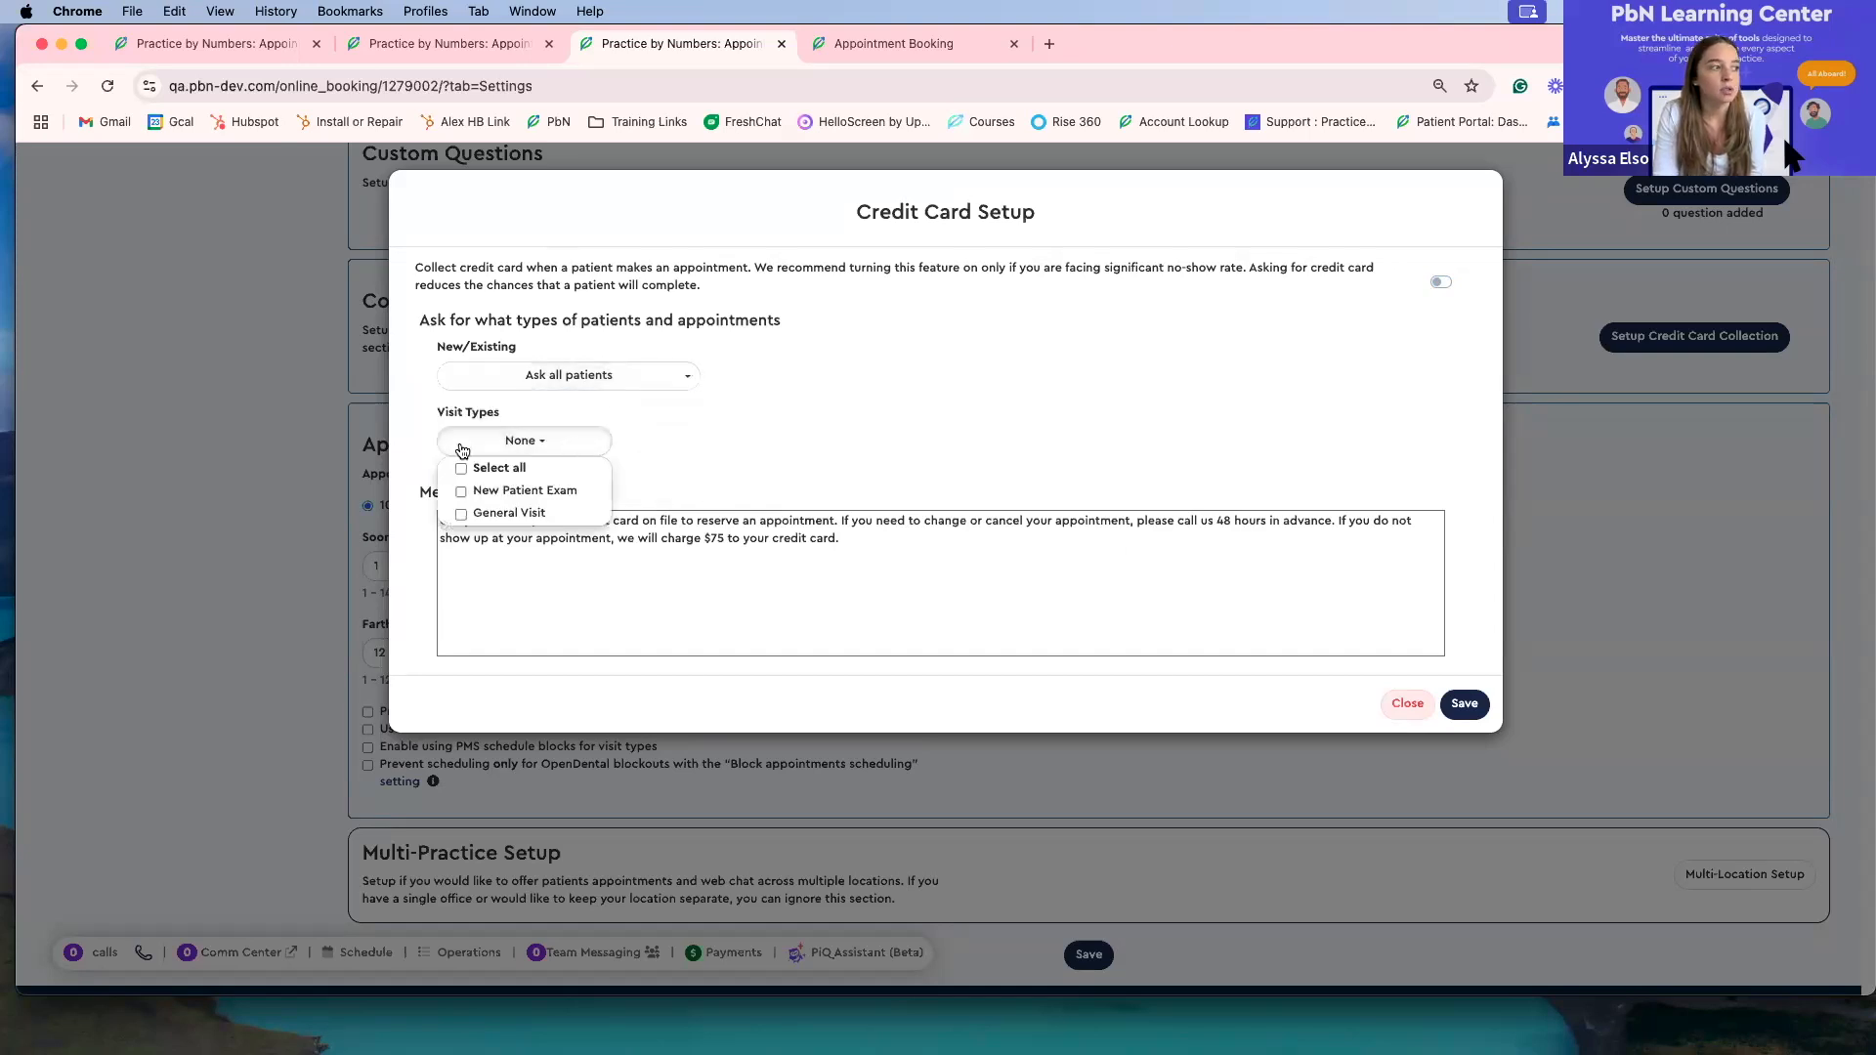
pyautogui.click(533, 442)
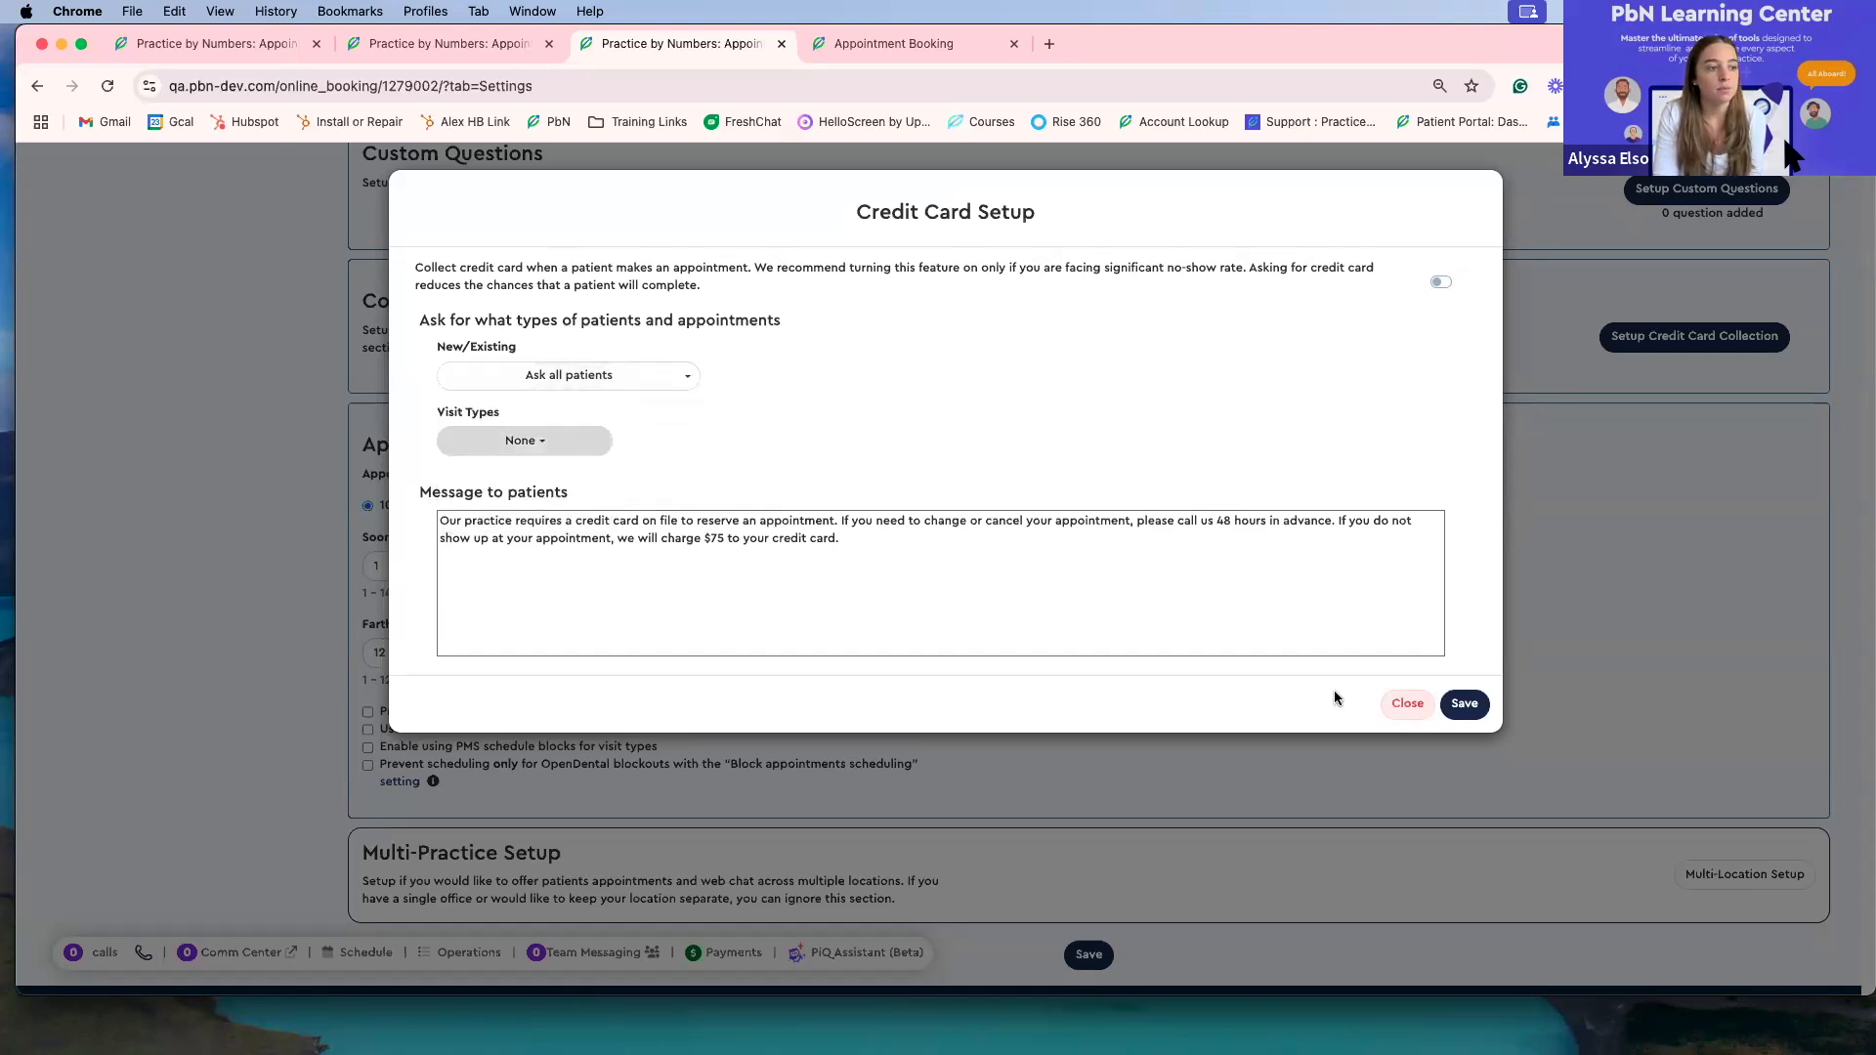
pyautogui.click(1391, 704)
pyautogui.scroll(-2, 1391, 699)
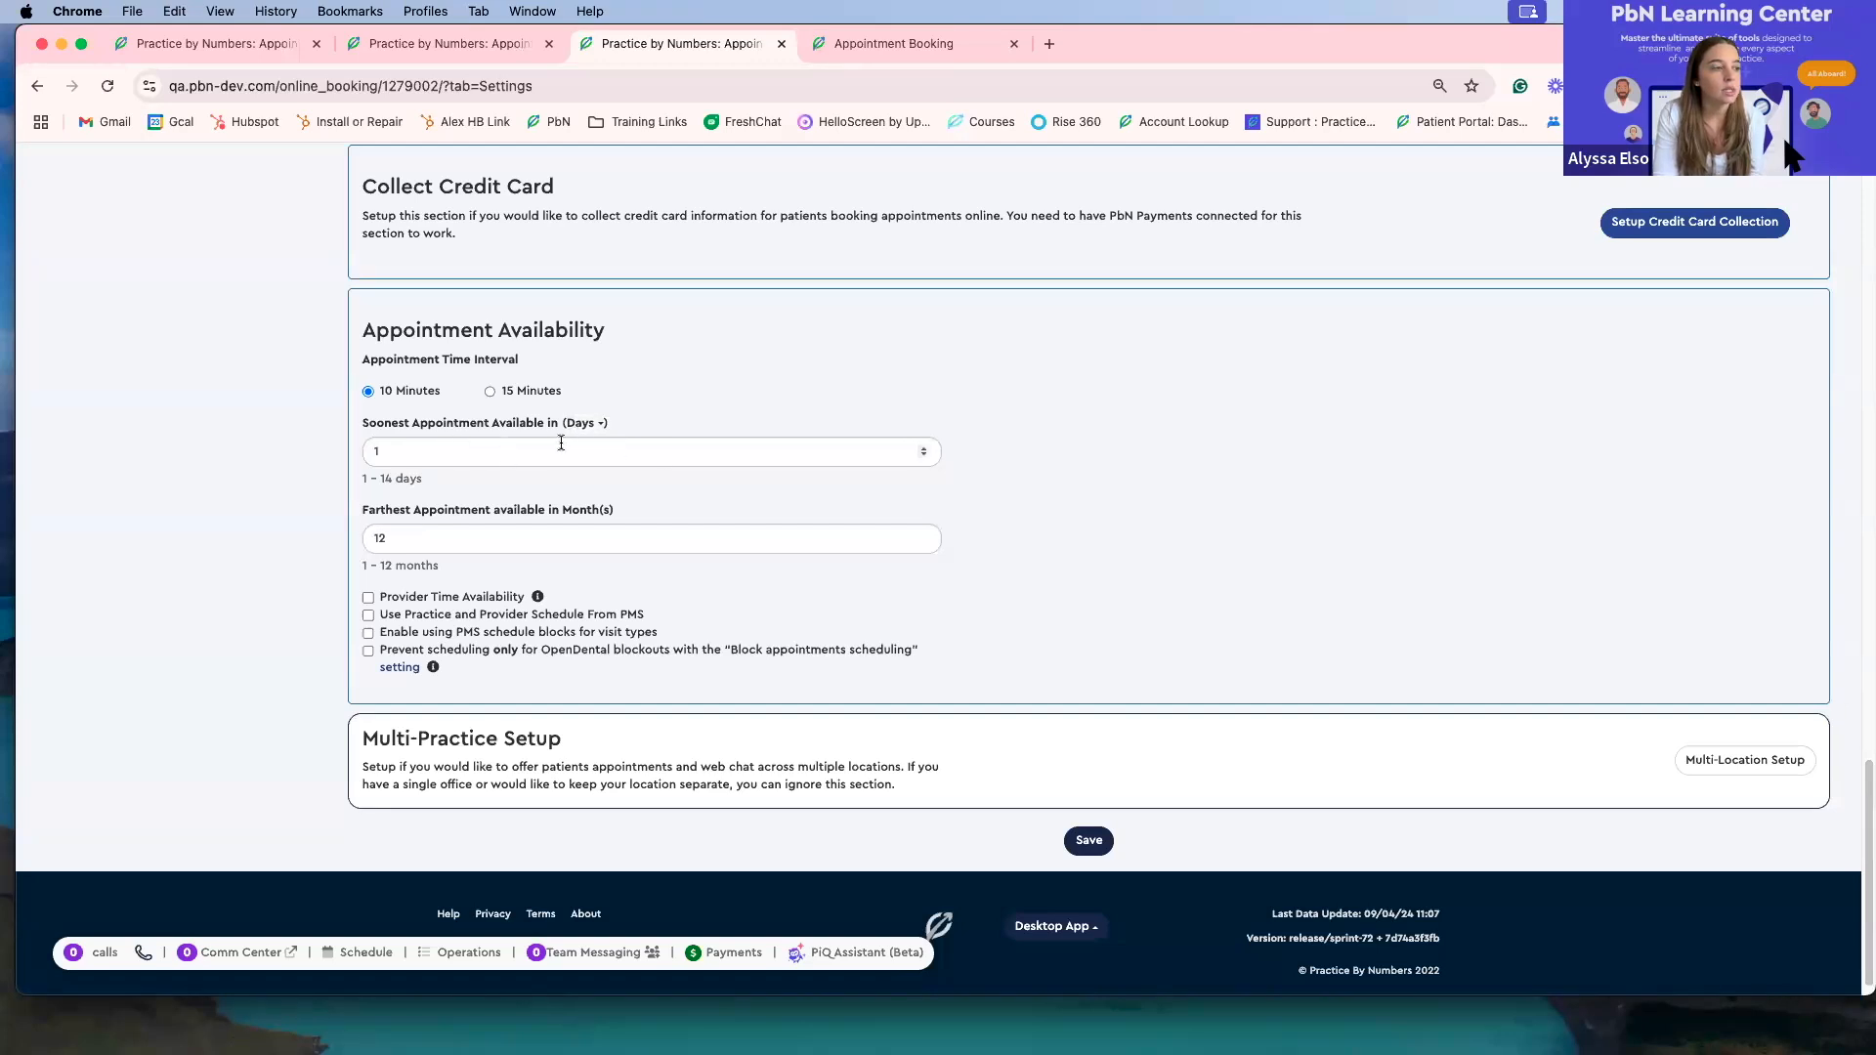
# Set soonest appointment to 3 hours and farthest to 6 months, then save.
pyautogui.click(463, 446)
pyautogui.click(586, 423)
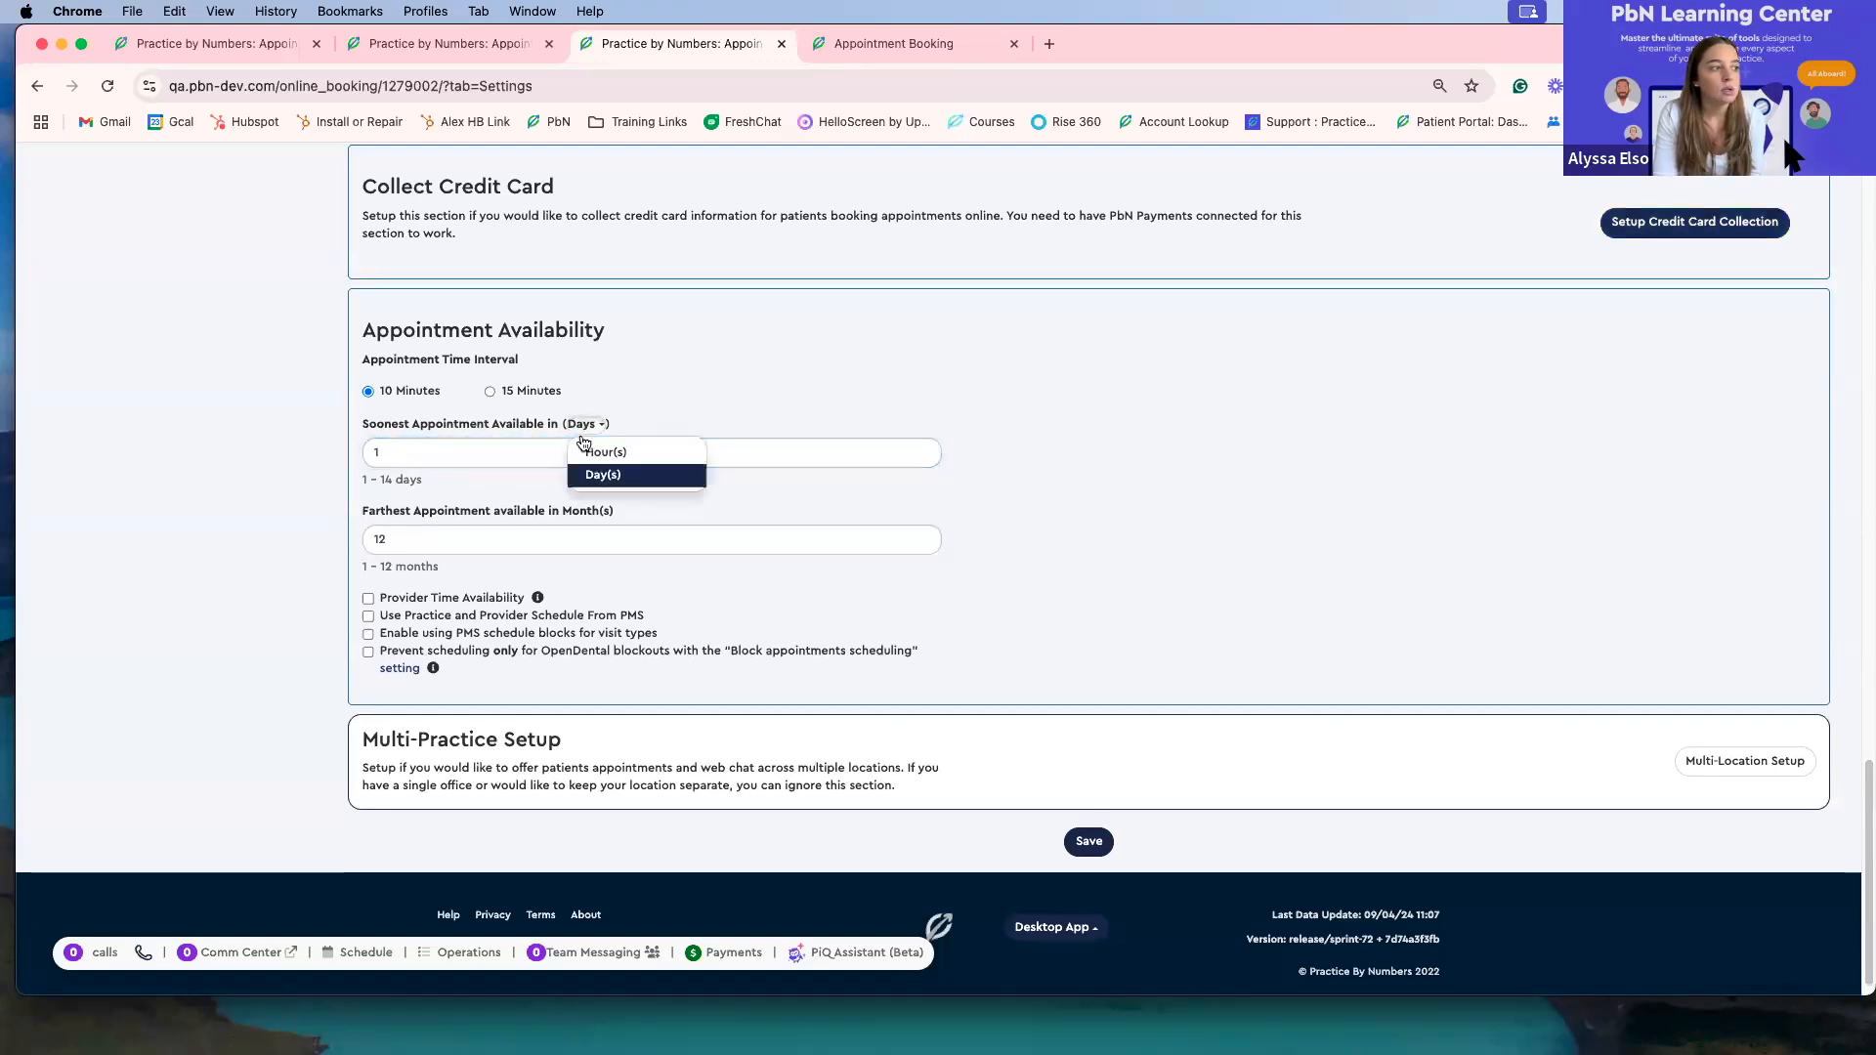
pyautogui.click(592, 469)
pyautogui.click(464, 457)
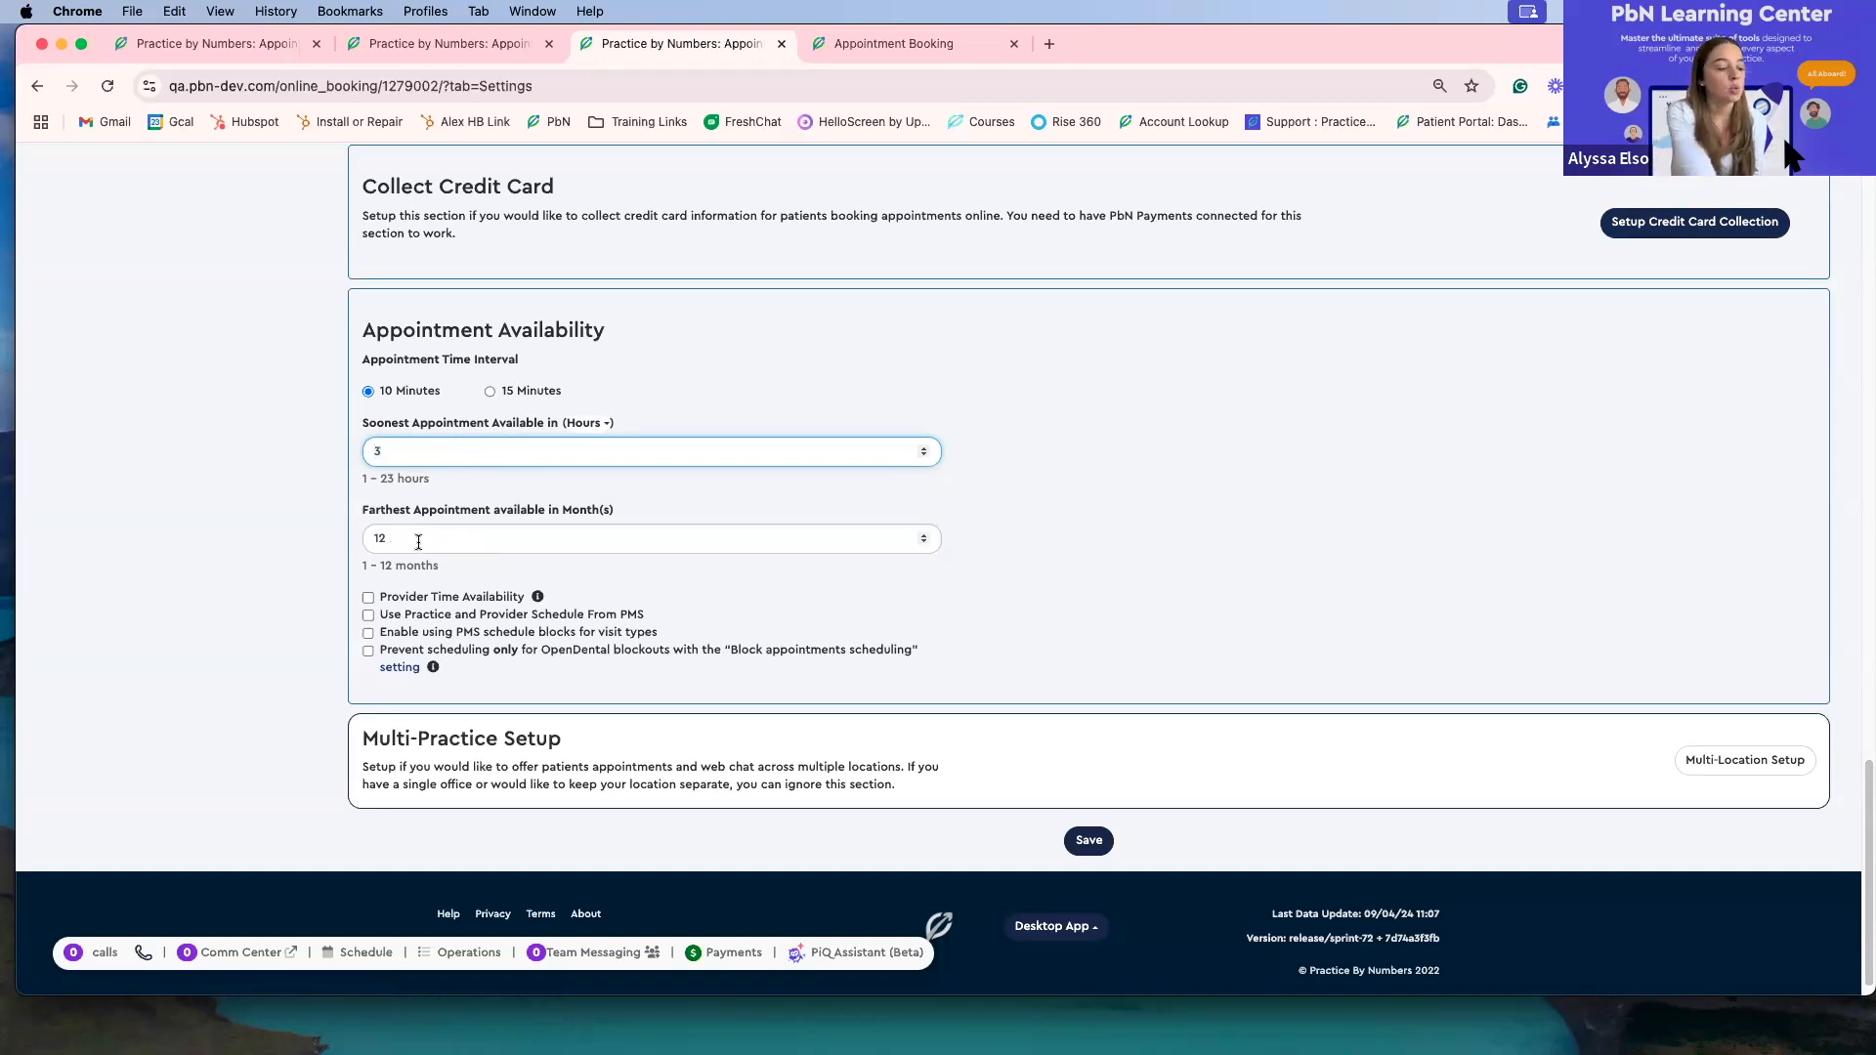
pyautogui.click(418, 541)
pyautogui.click(924, 544)
pyautogui.click(924, 543)
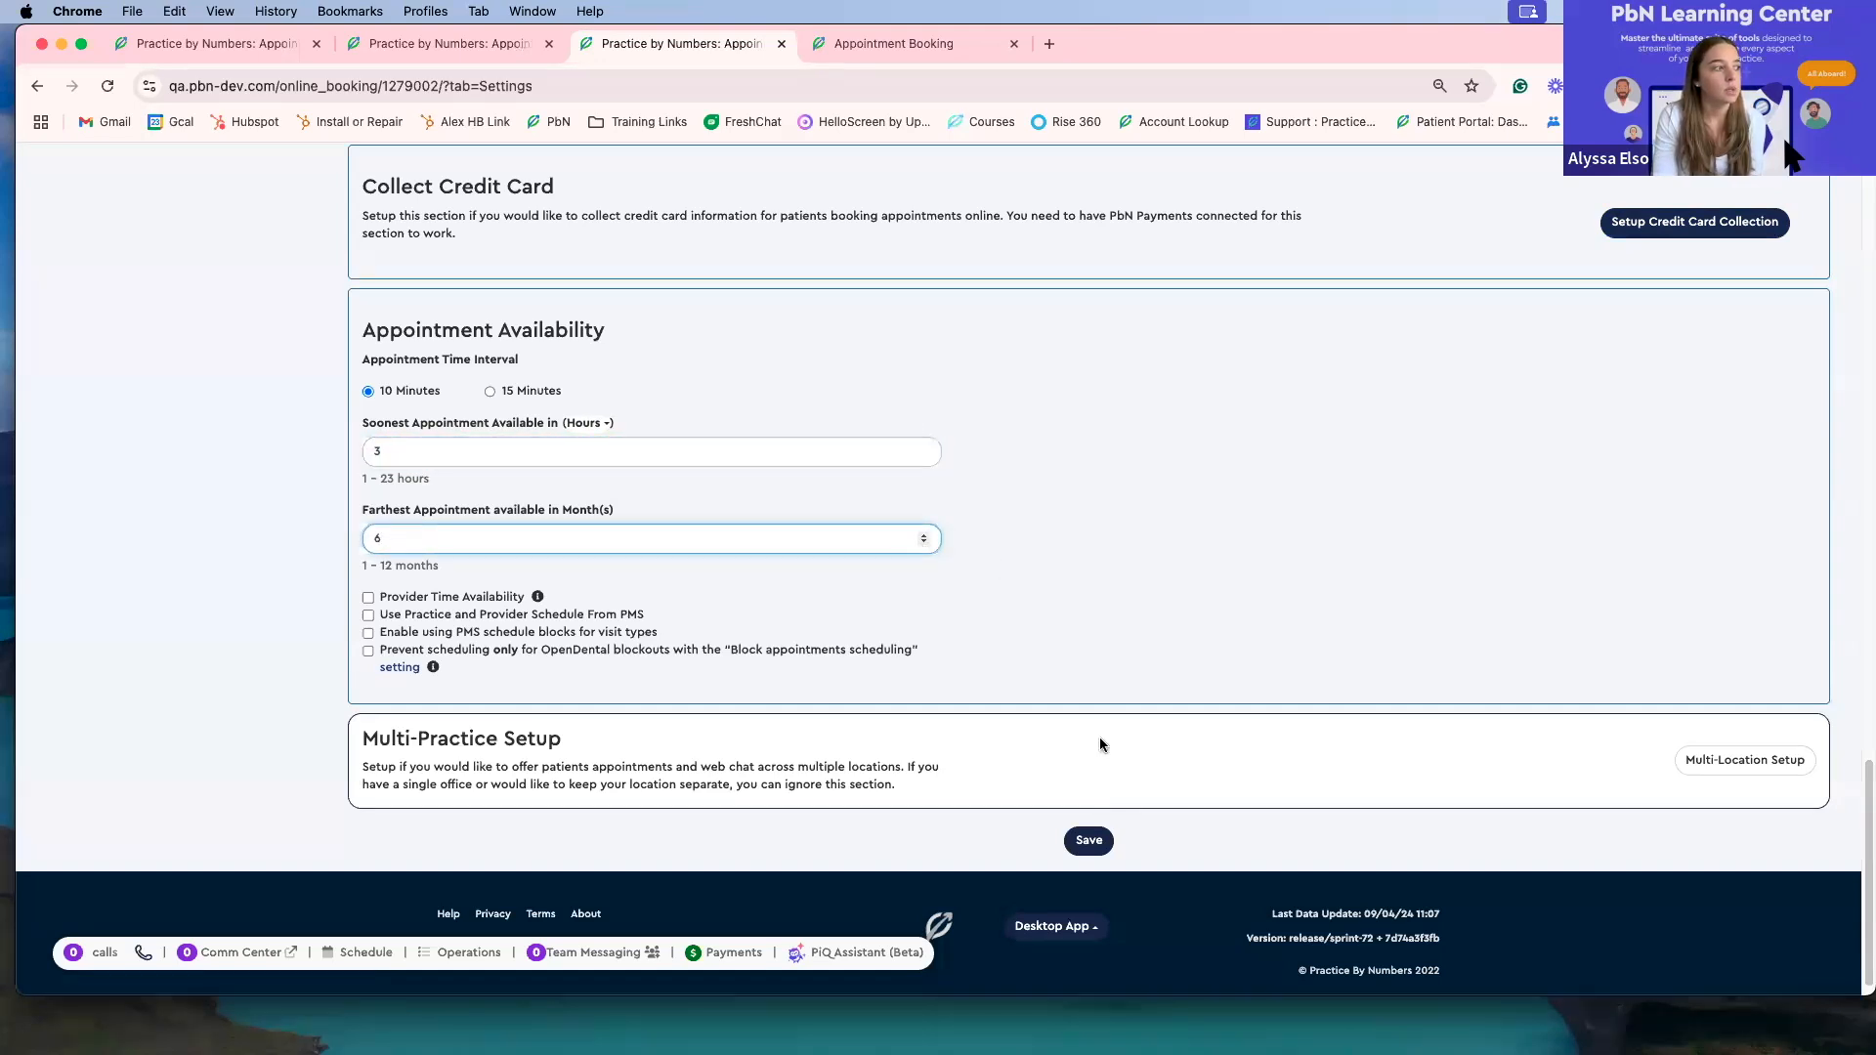
pyautogui.click(1088, 840)
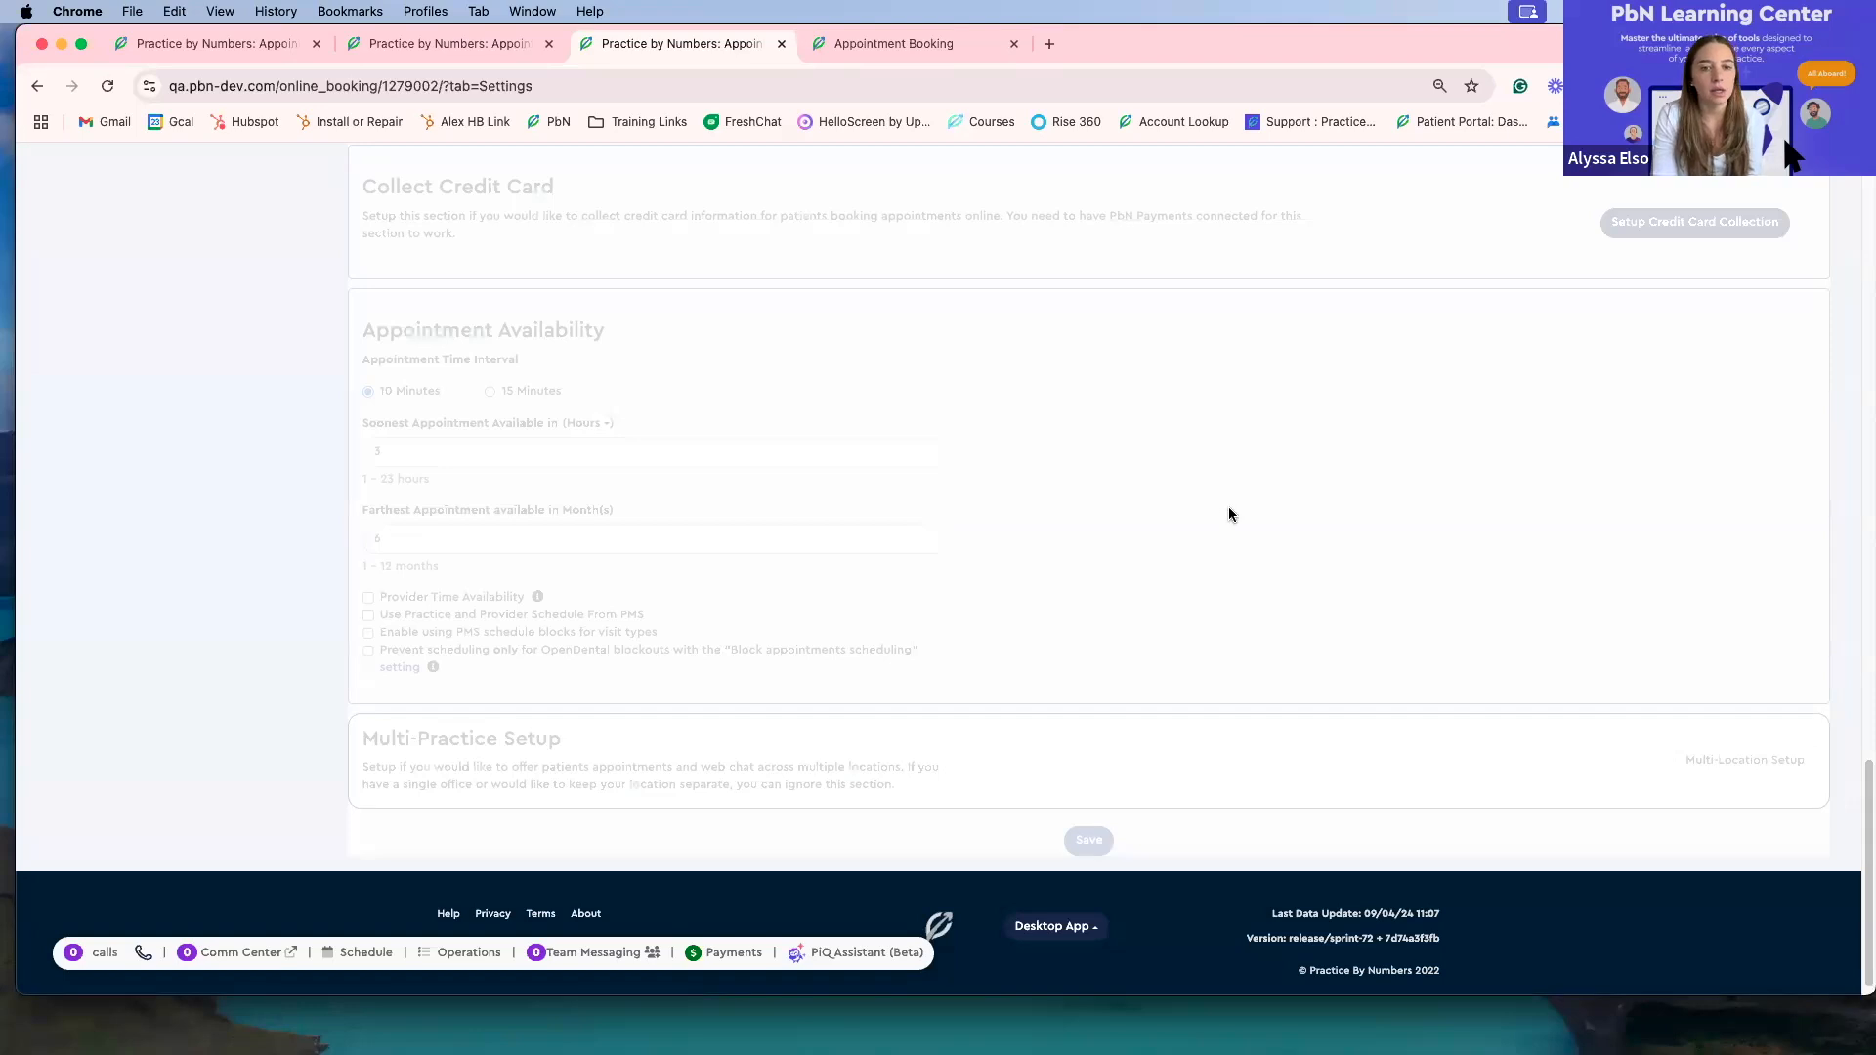
# Check Appointment Availability (3-hour soonest, 6-month farthest) and view the Provider Time Availability info tip.
pyautogui.scroll(-5, 1124, 557)
pyautogui.scroll(-15, 1131, 554)
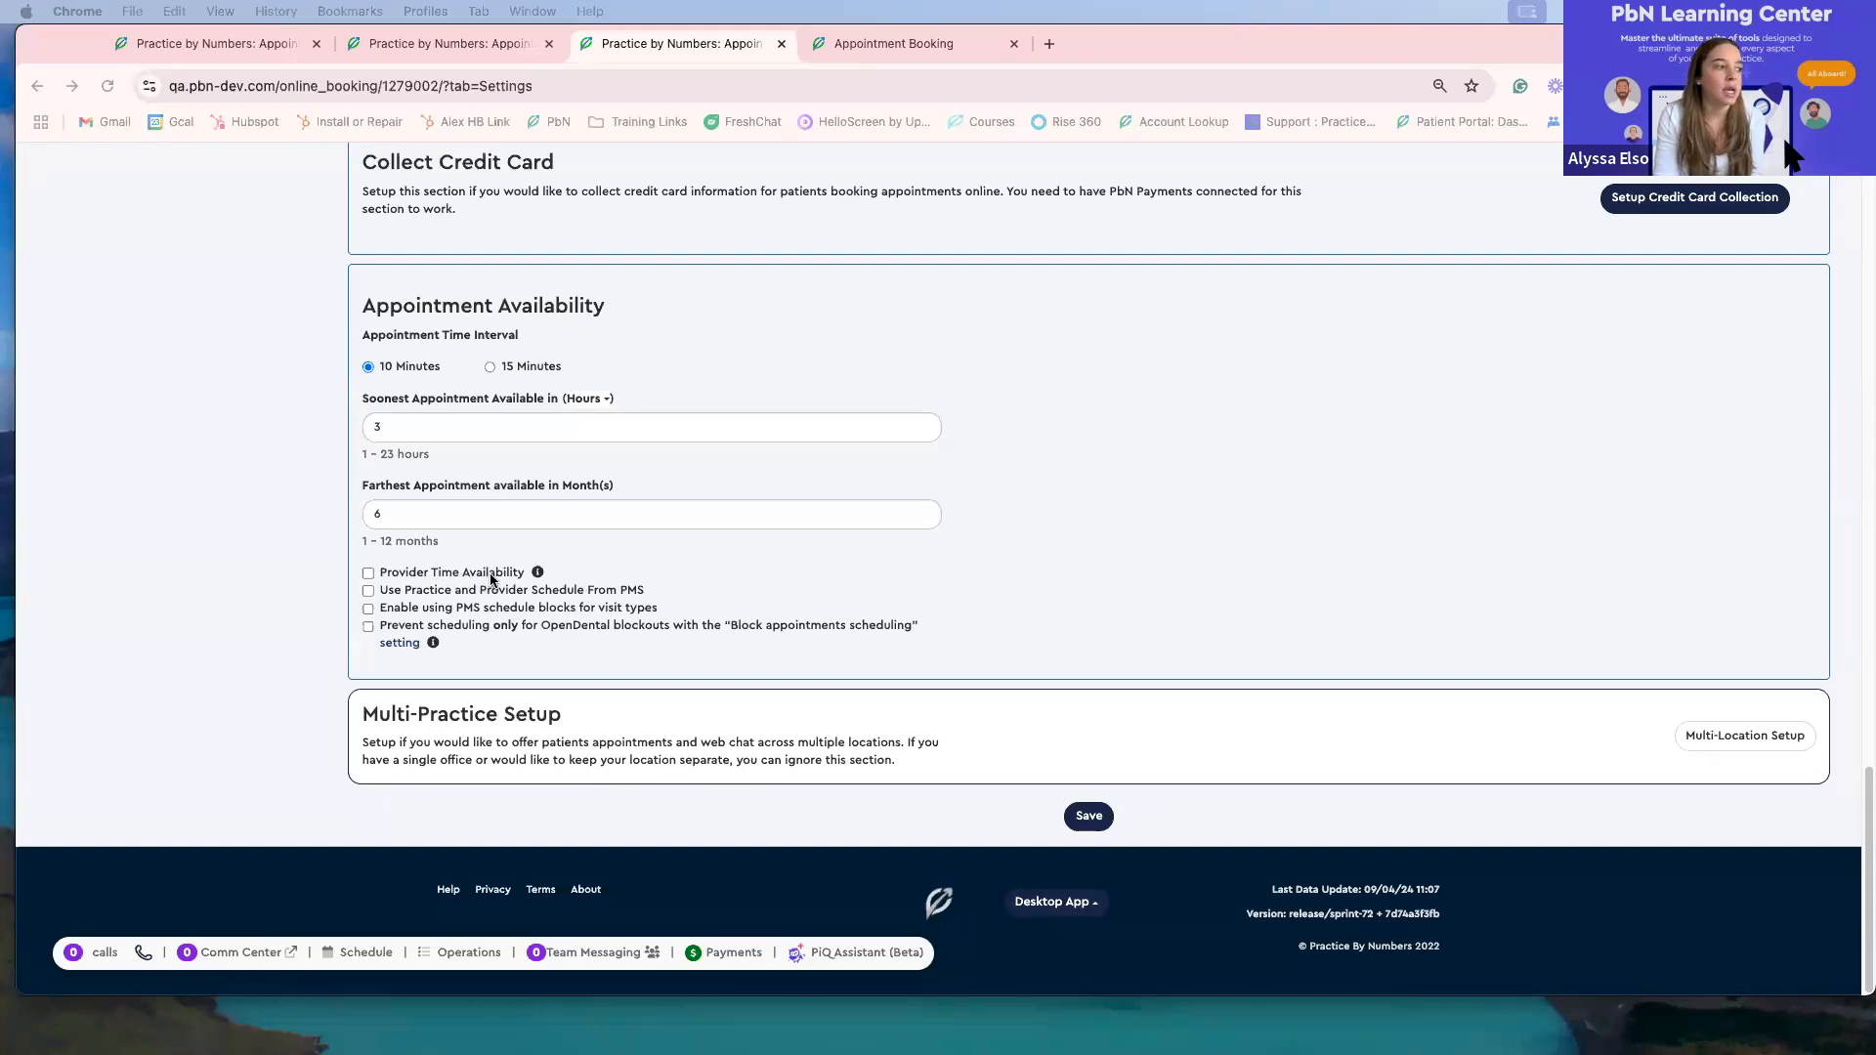
pyautogui.moveTo(539, 574)
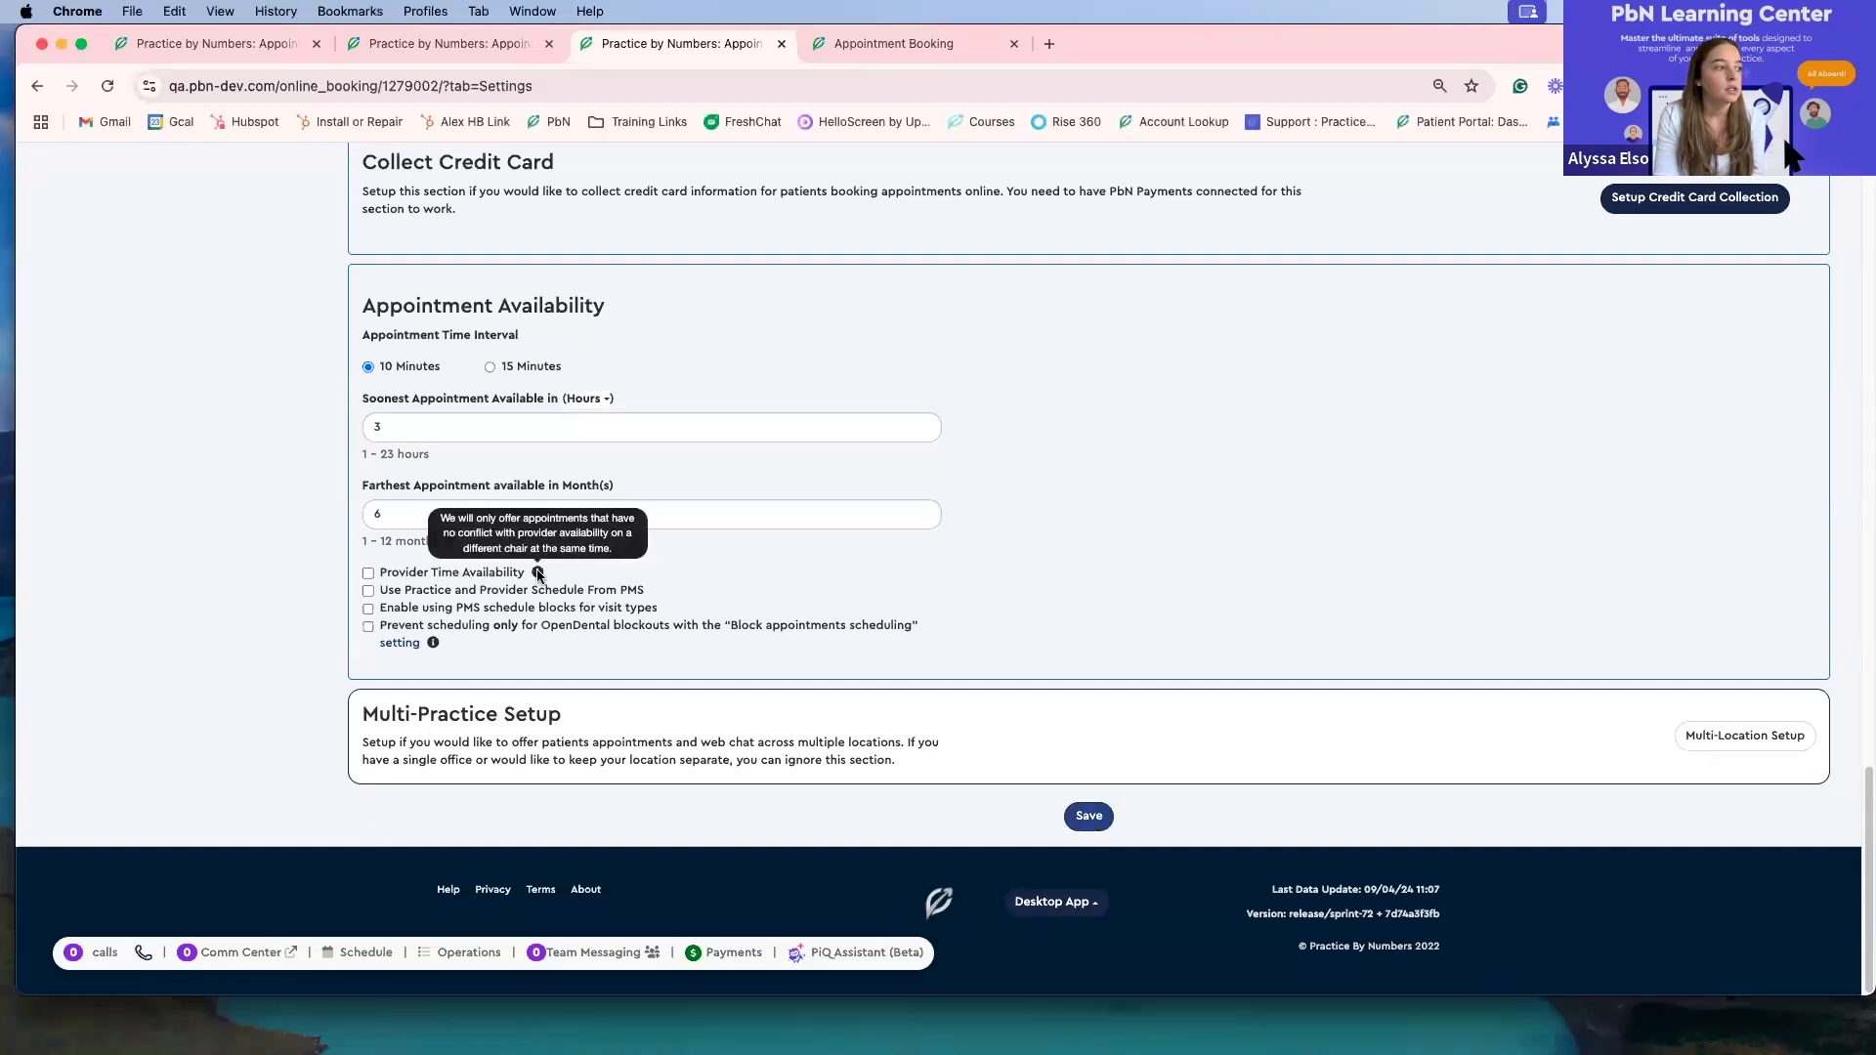
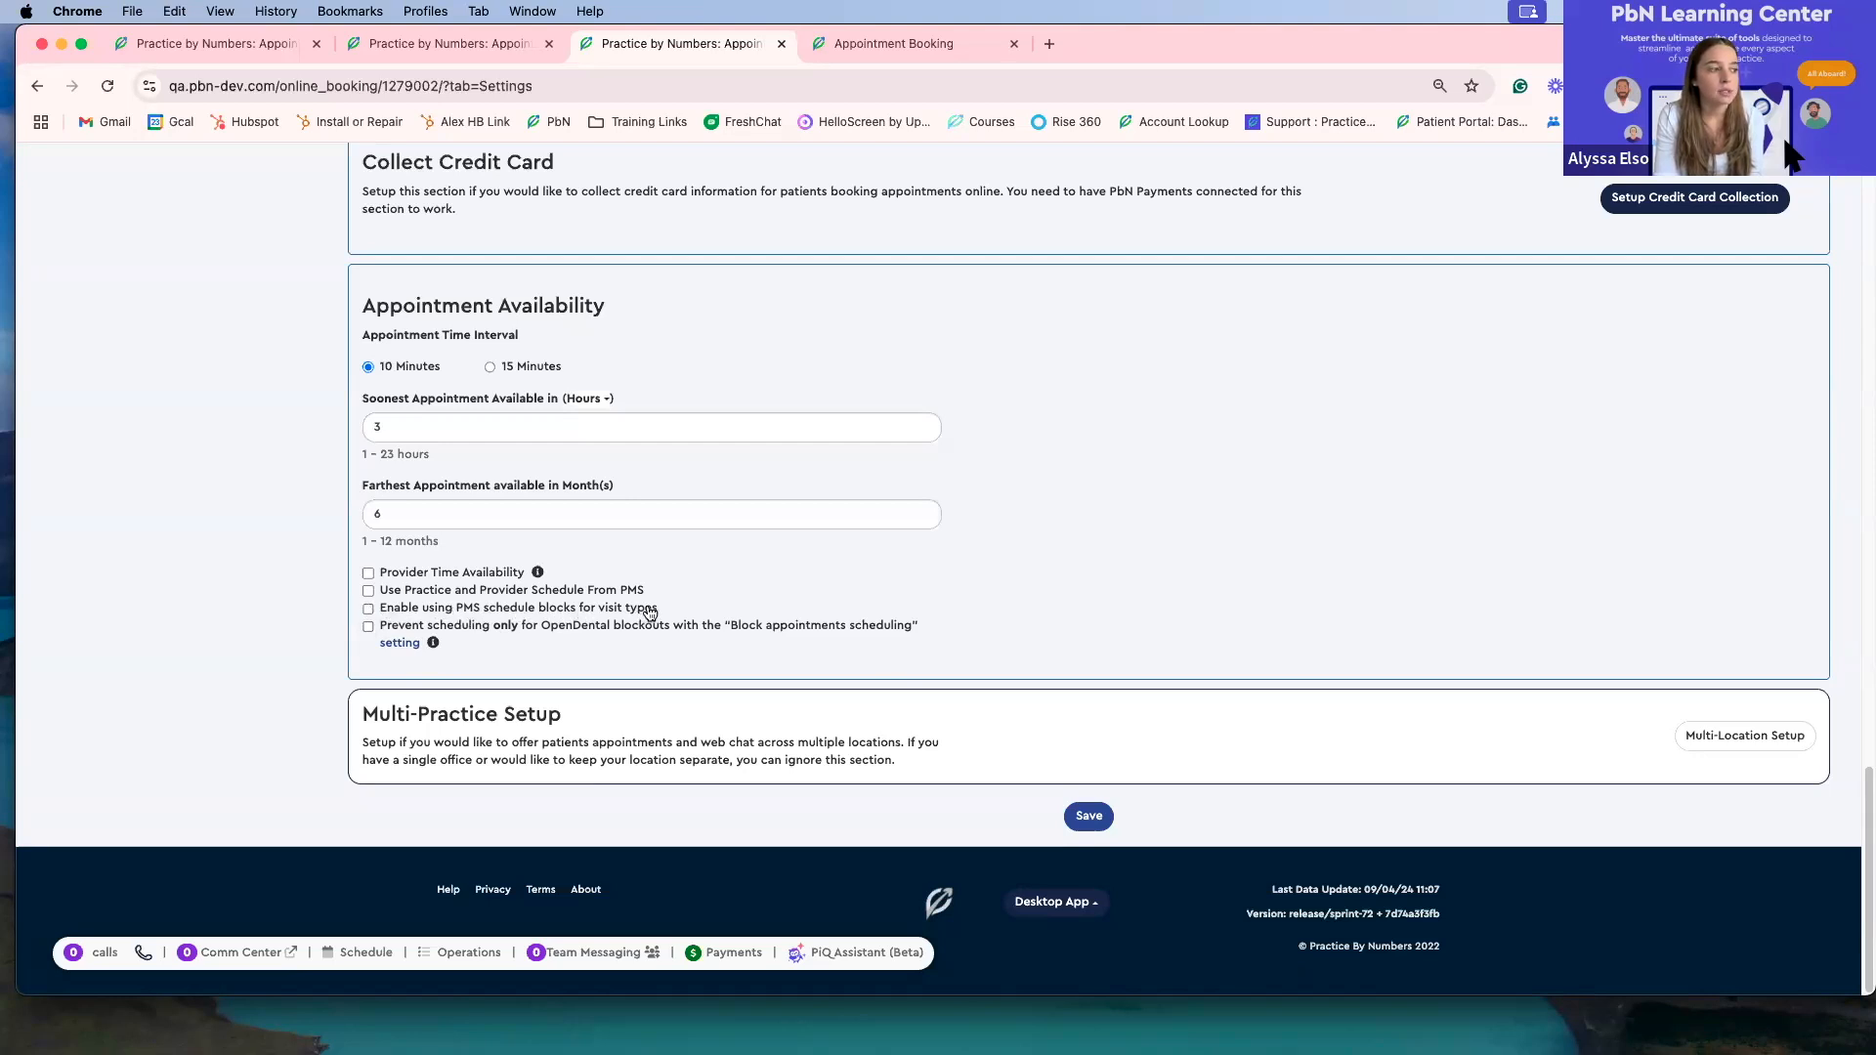
# Toggle the OpenDental blockouts and PMS schedule blocks options on, then back off.
pyautogui.click(369, 627)
pyautogui.click(369, 627)
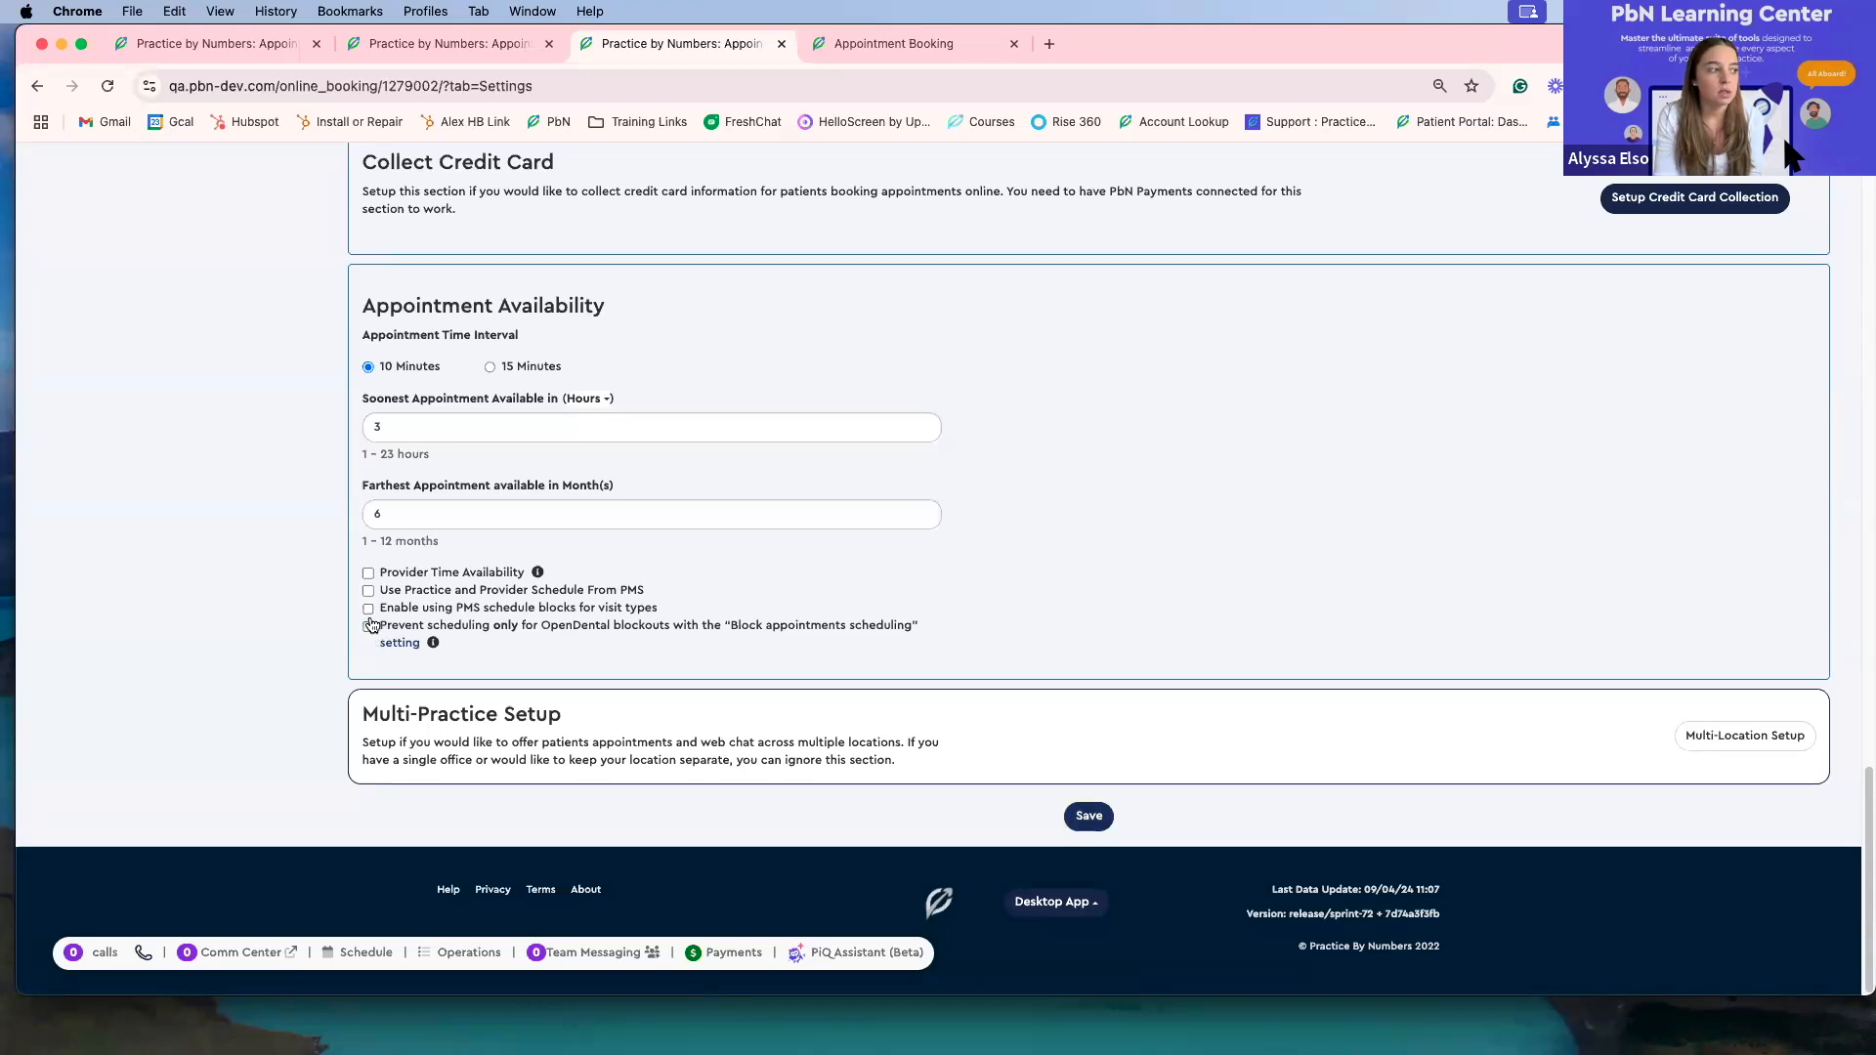
pyautogui.click(370, 610)
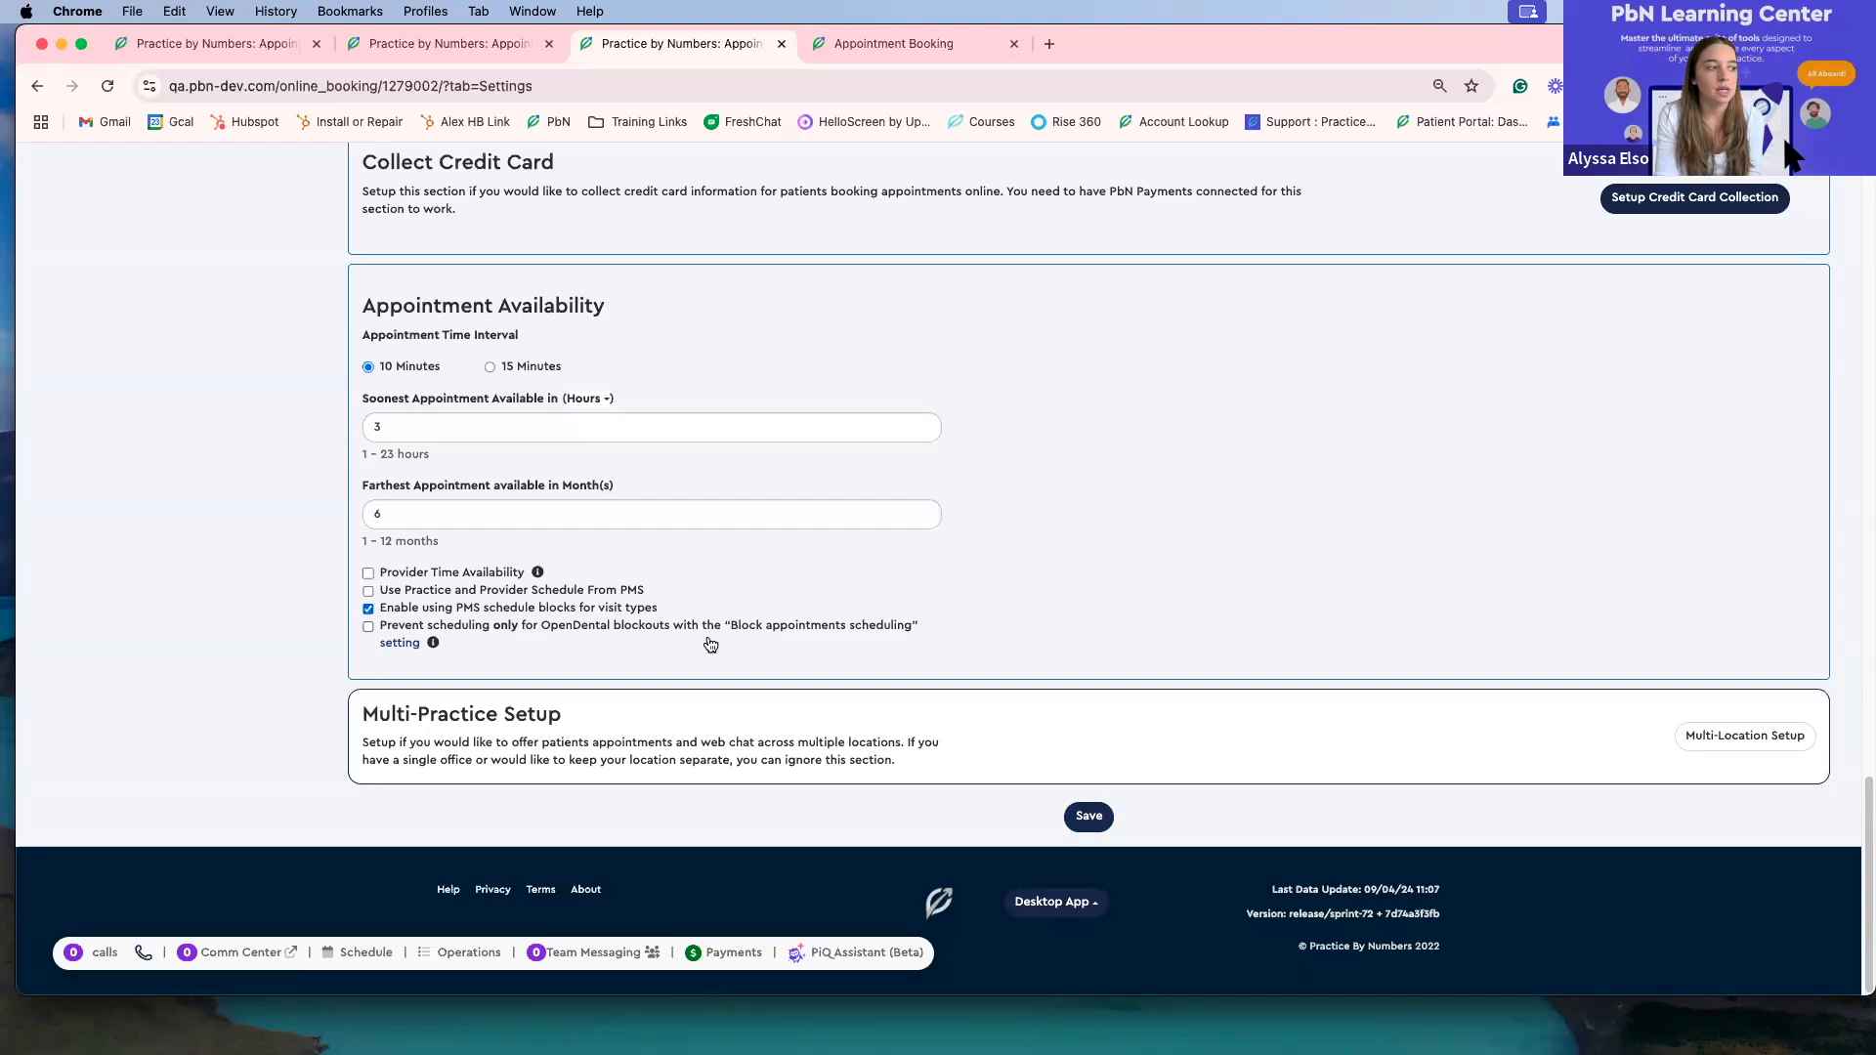
pyautogui.click(369, 610)
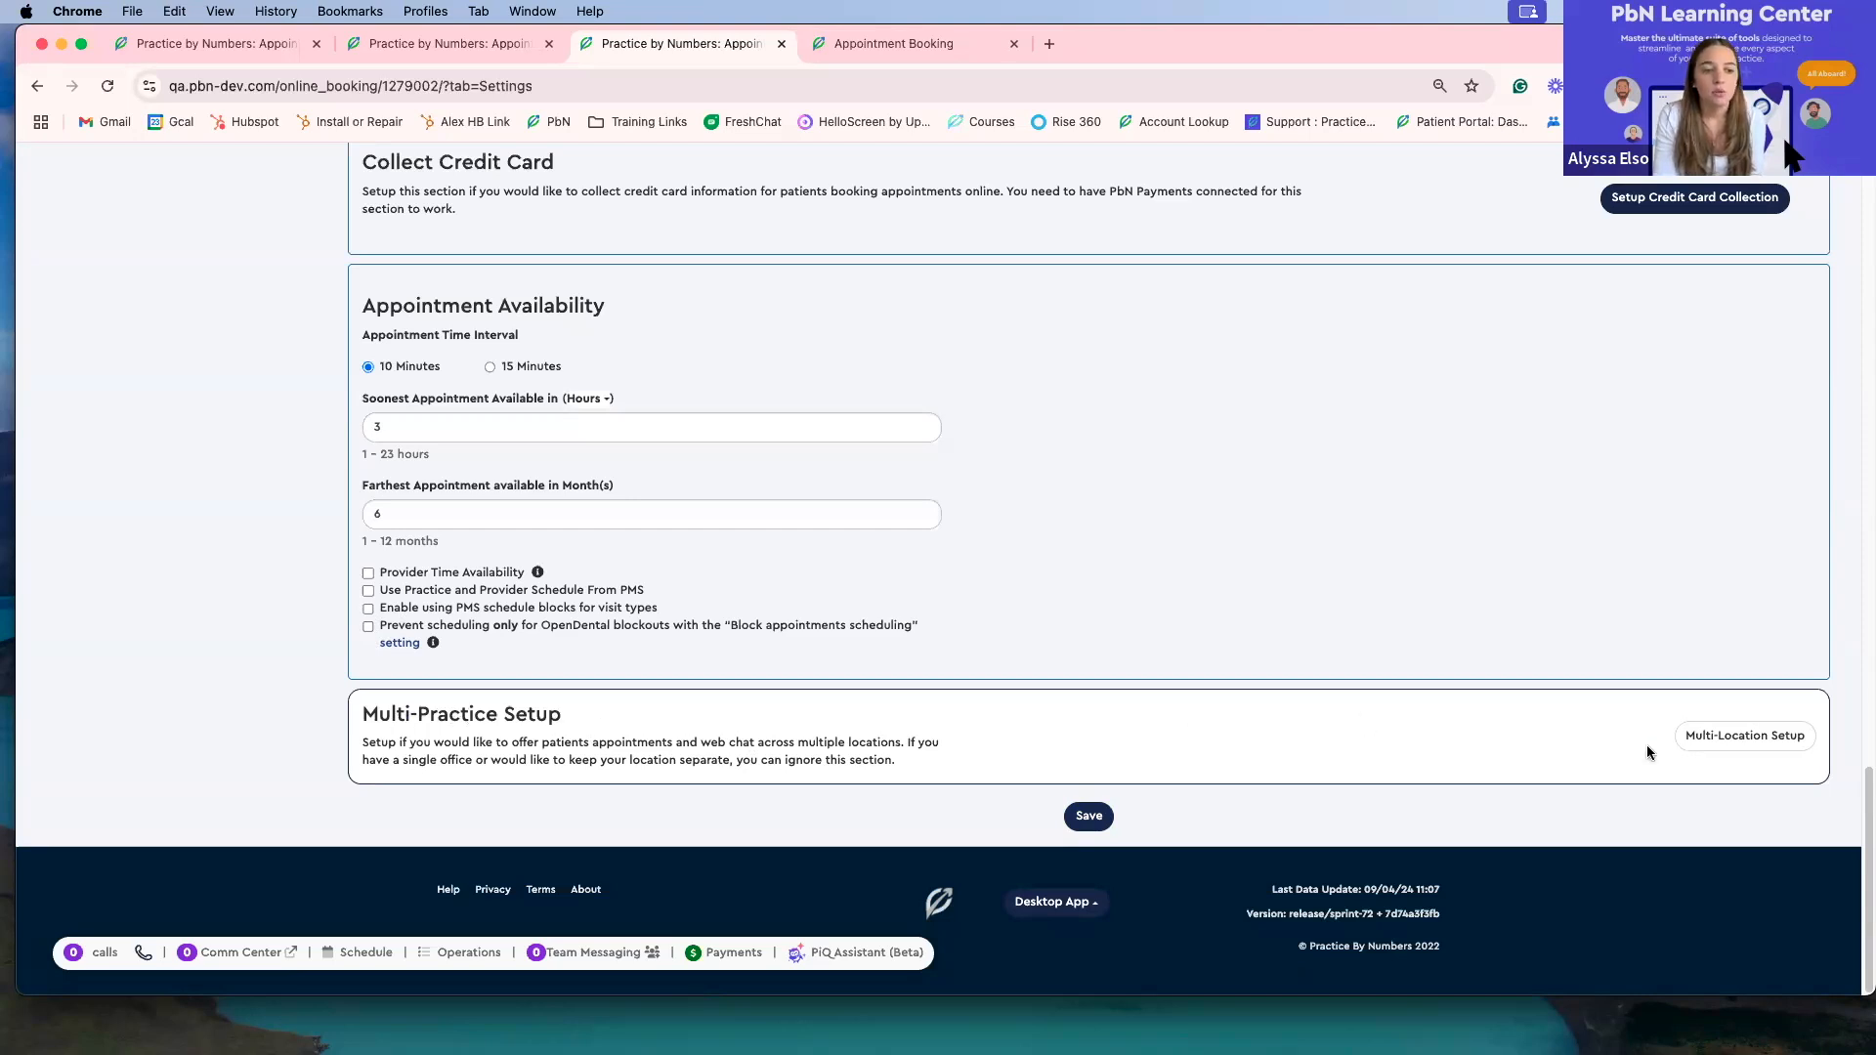
# In Multi-Location Setup, link Automation Campaign and Bigboss OpenDental to offer each other's practice.
pyautogui.click(1728, 738)
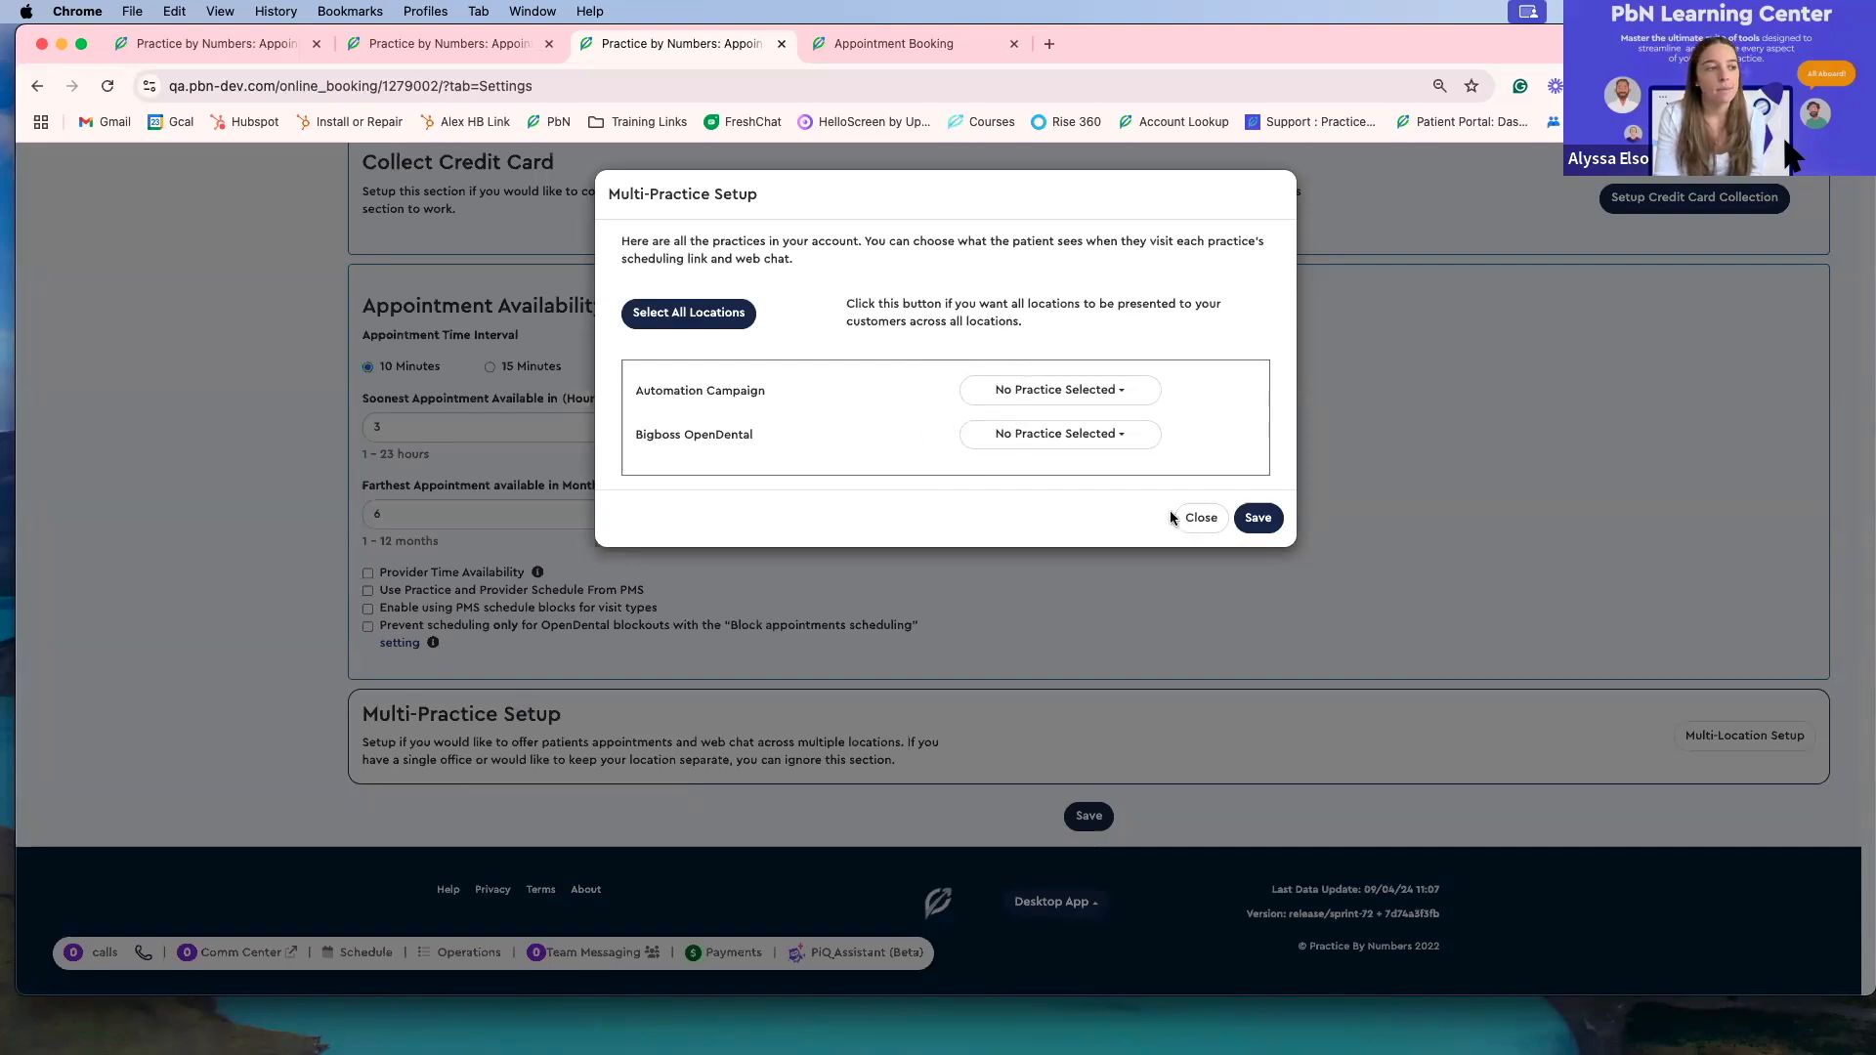
pyautogui.click(1109, 392)
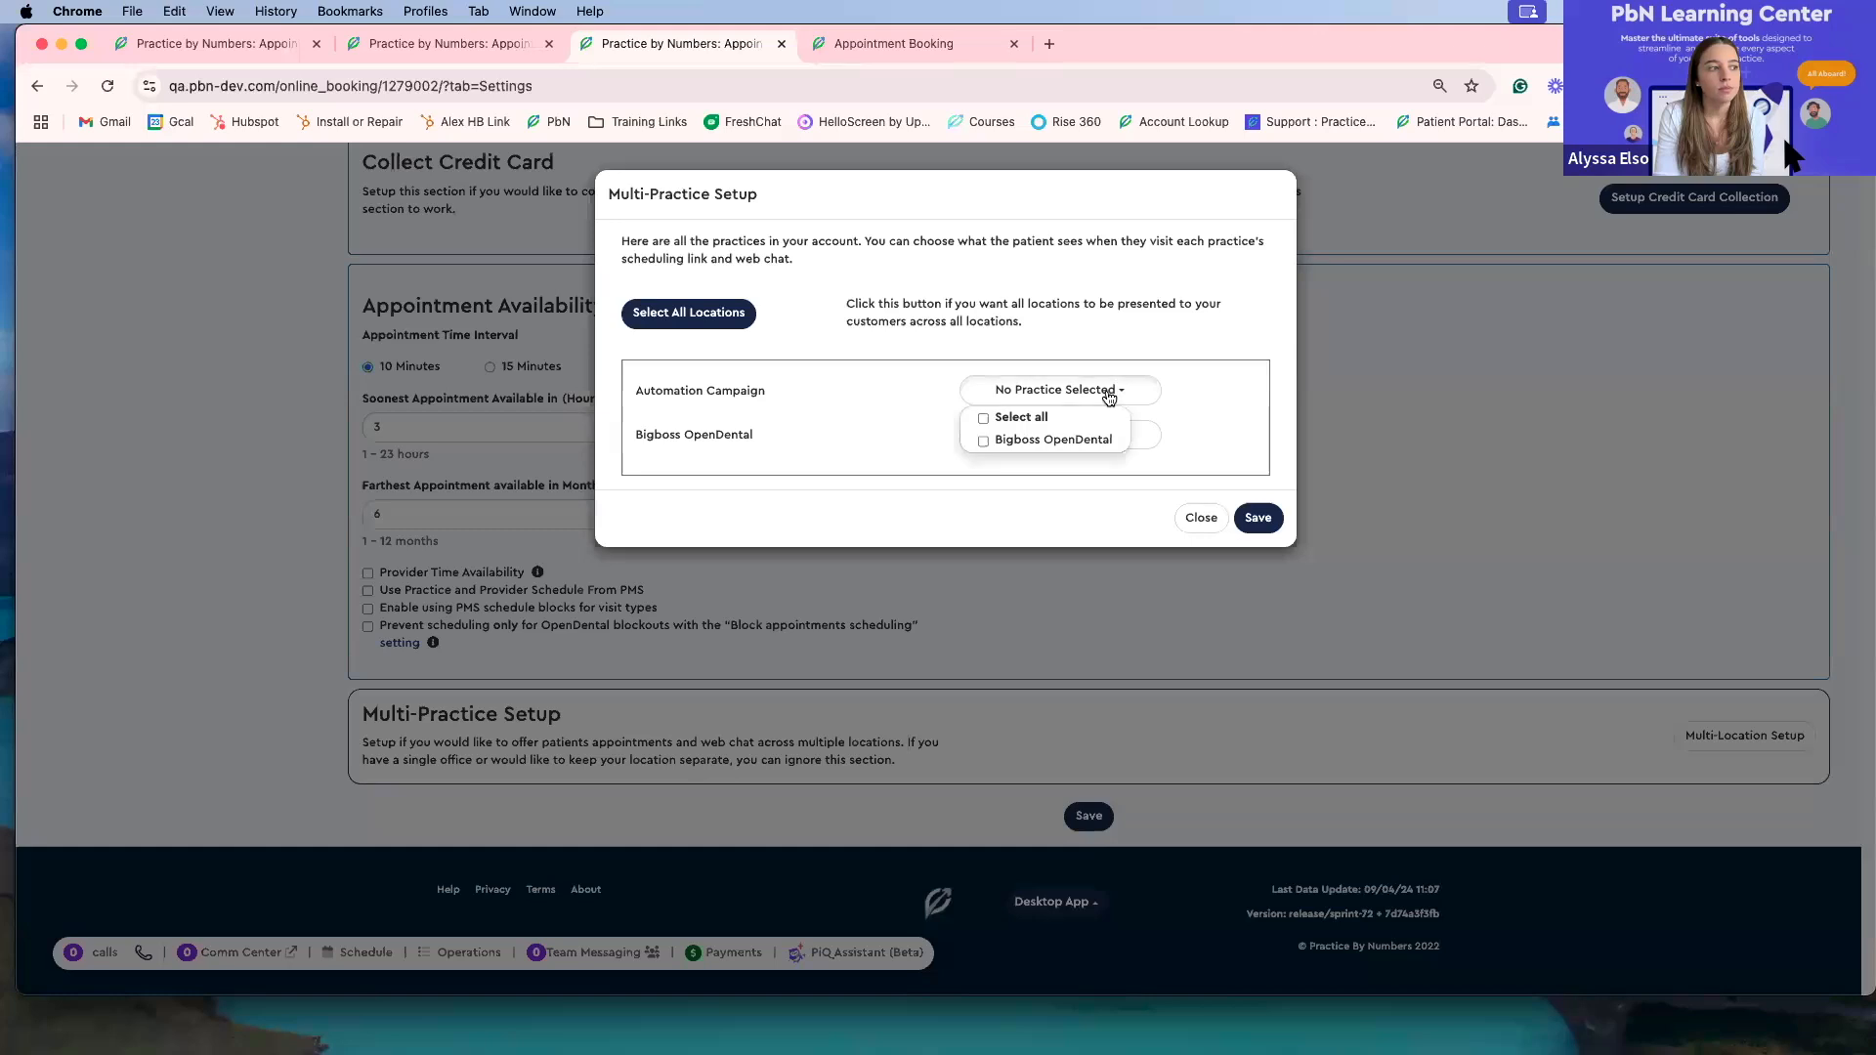
pyautogui.click(1109, 392)
pyautogui.click(1080, 434)
pyautogui.click(1081, 434)
pyautogui.click(1081, 433)
pyautogui.click(1063, 485)
pyautogui.click(1033, 393)
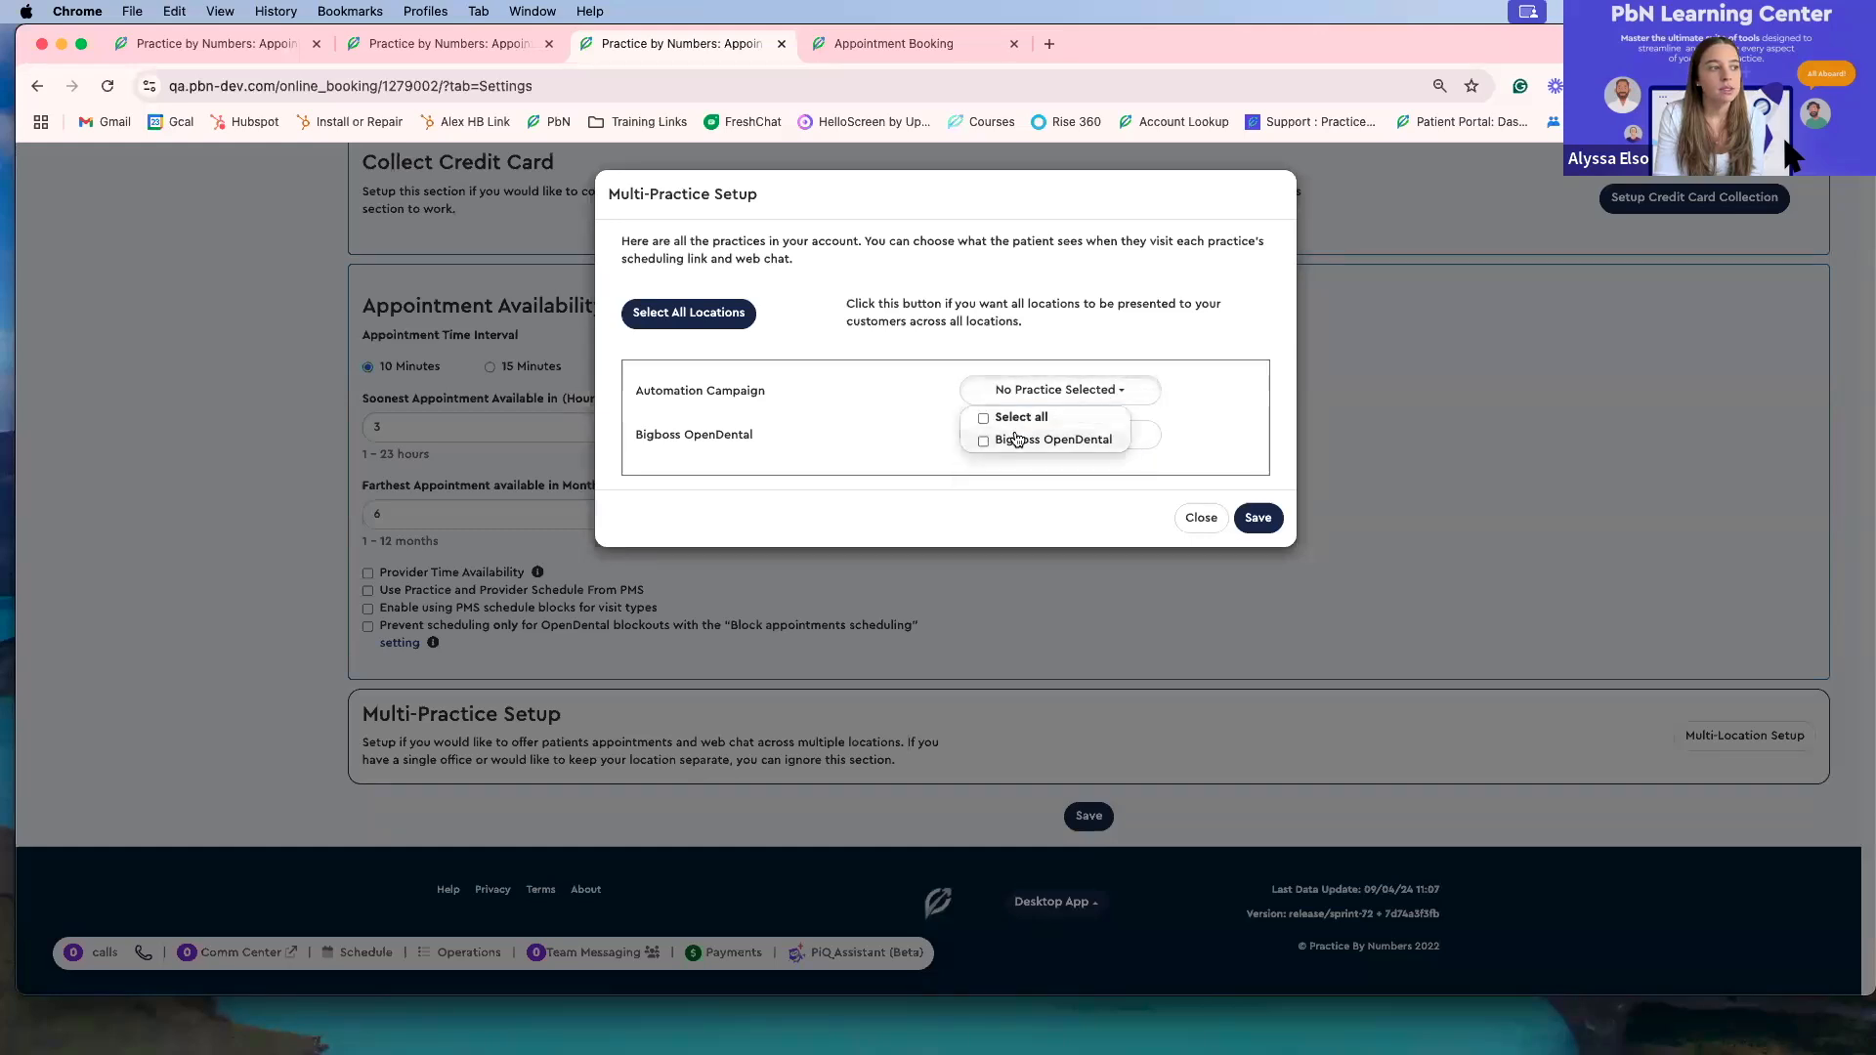
pyautogui.click(1011, 439)
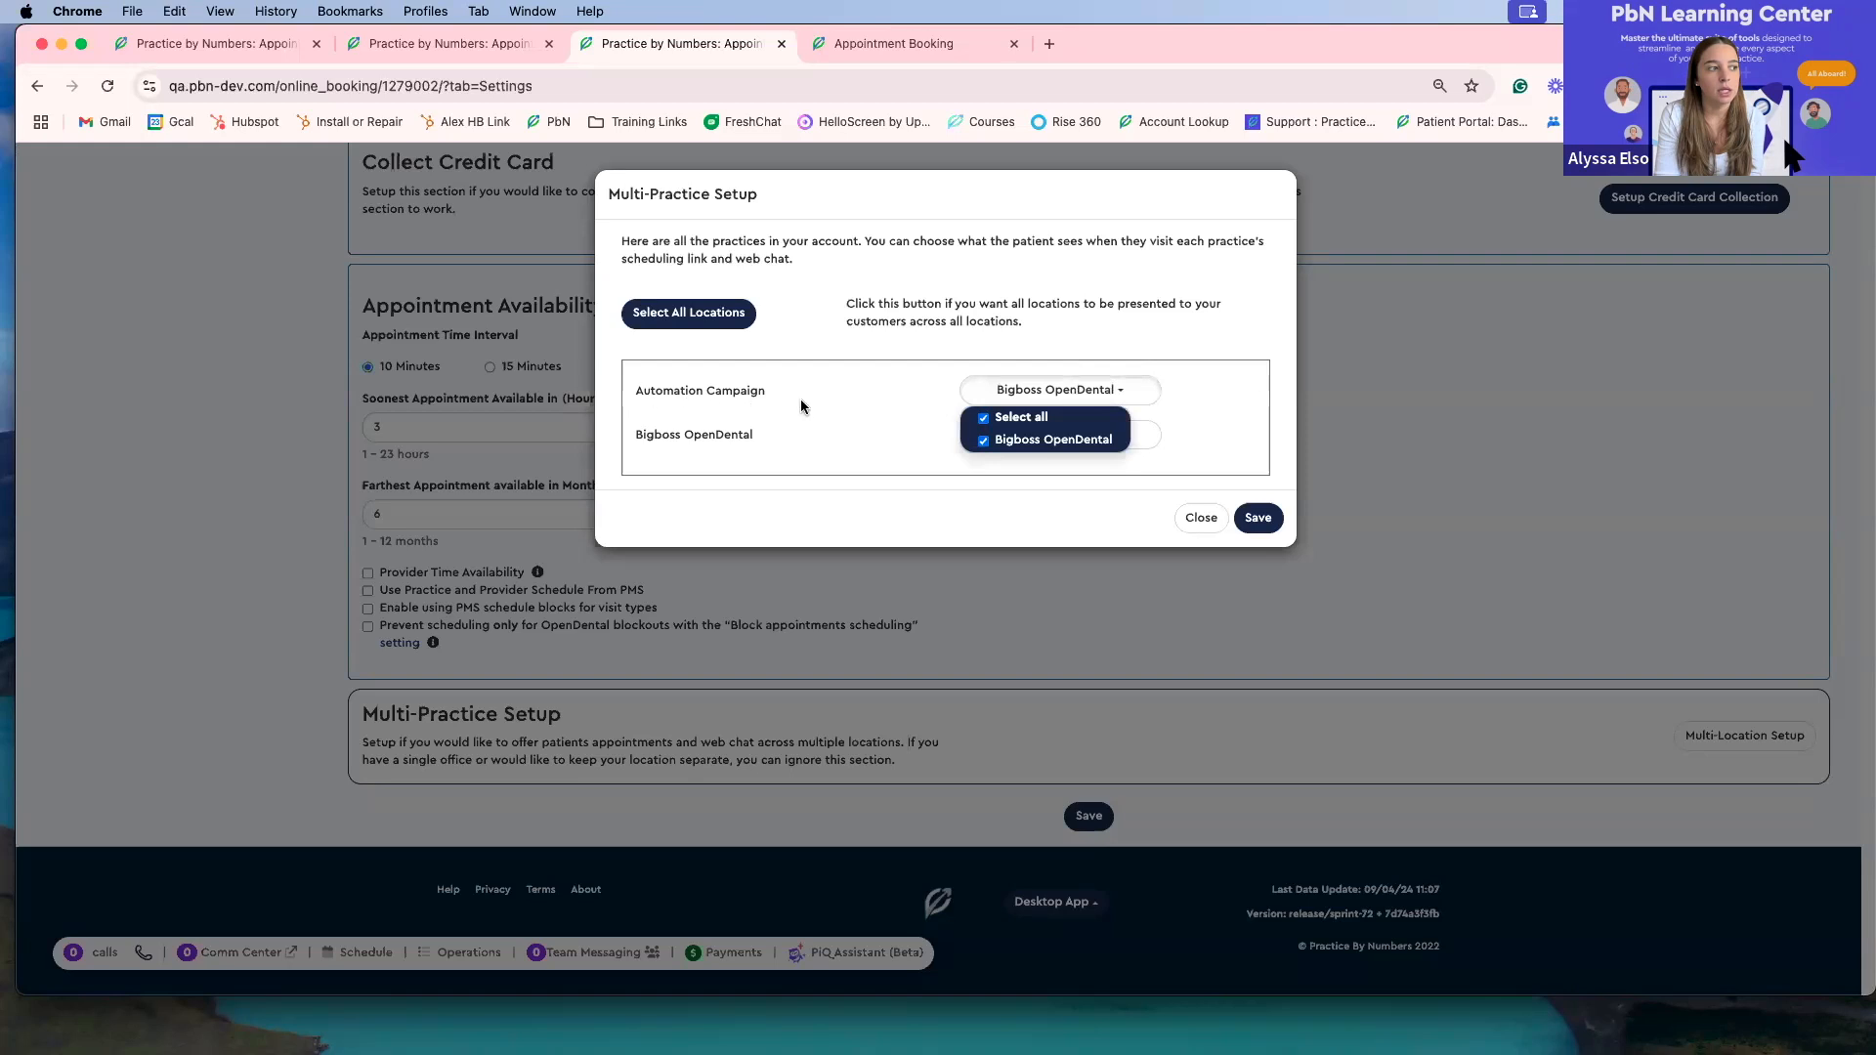
pyautogui.click(846, 416)
pyautogui.click(1261, 521)
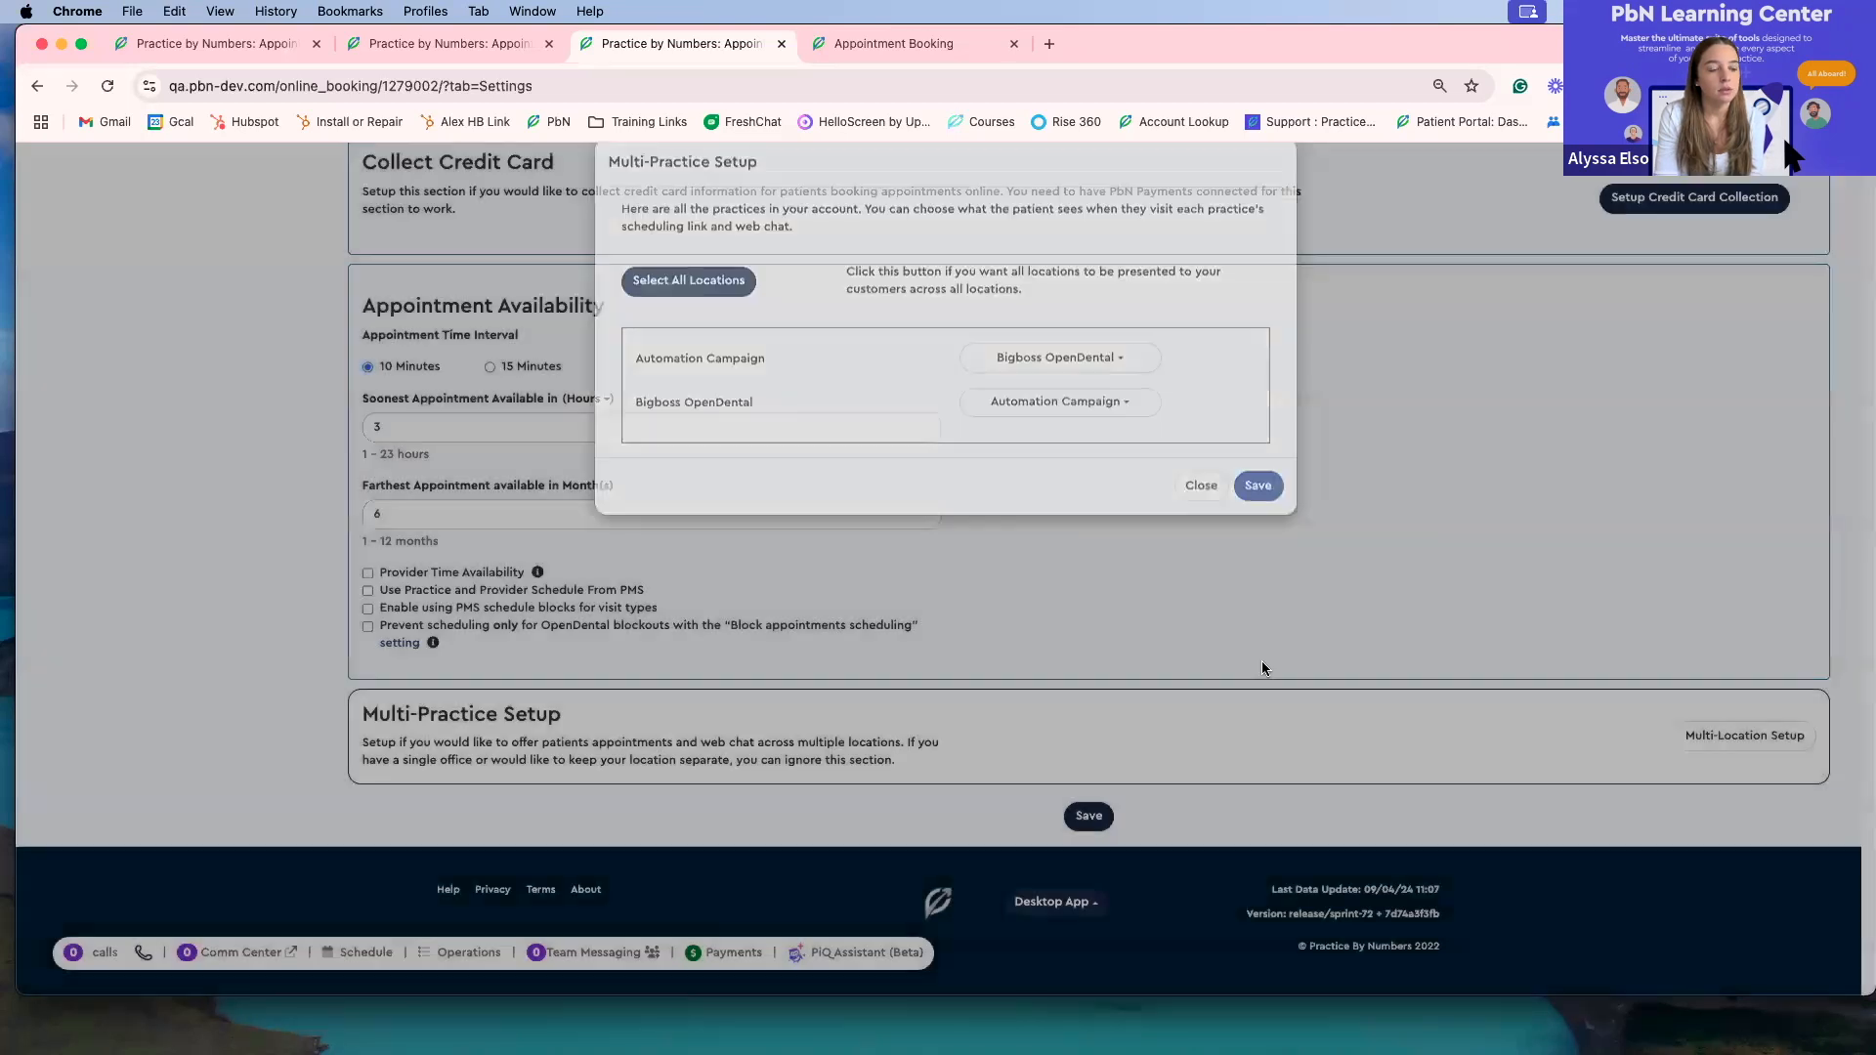
# Save the online booking settings with booking still active.
pyautogui.click(1094, 816)
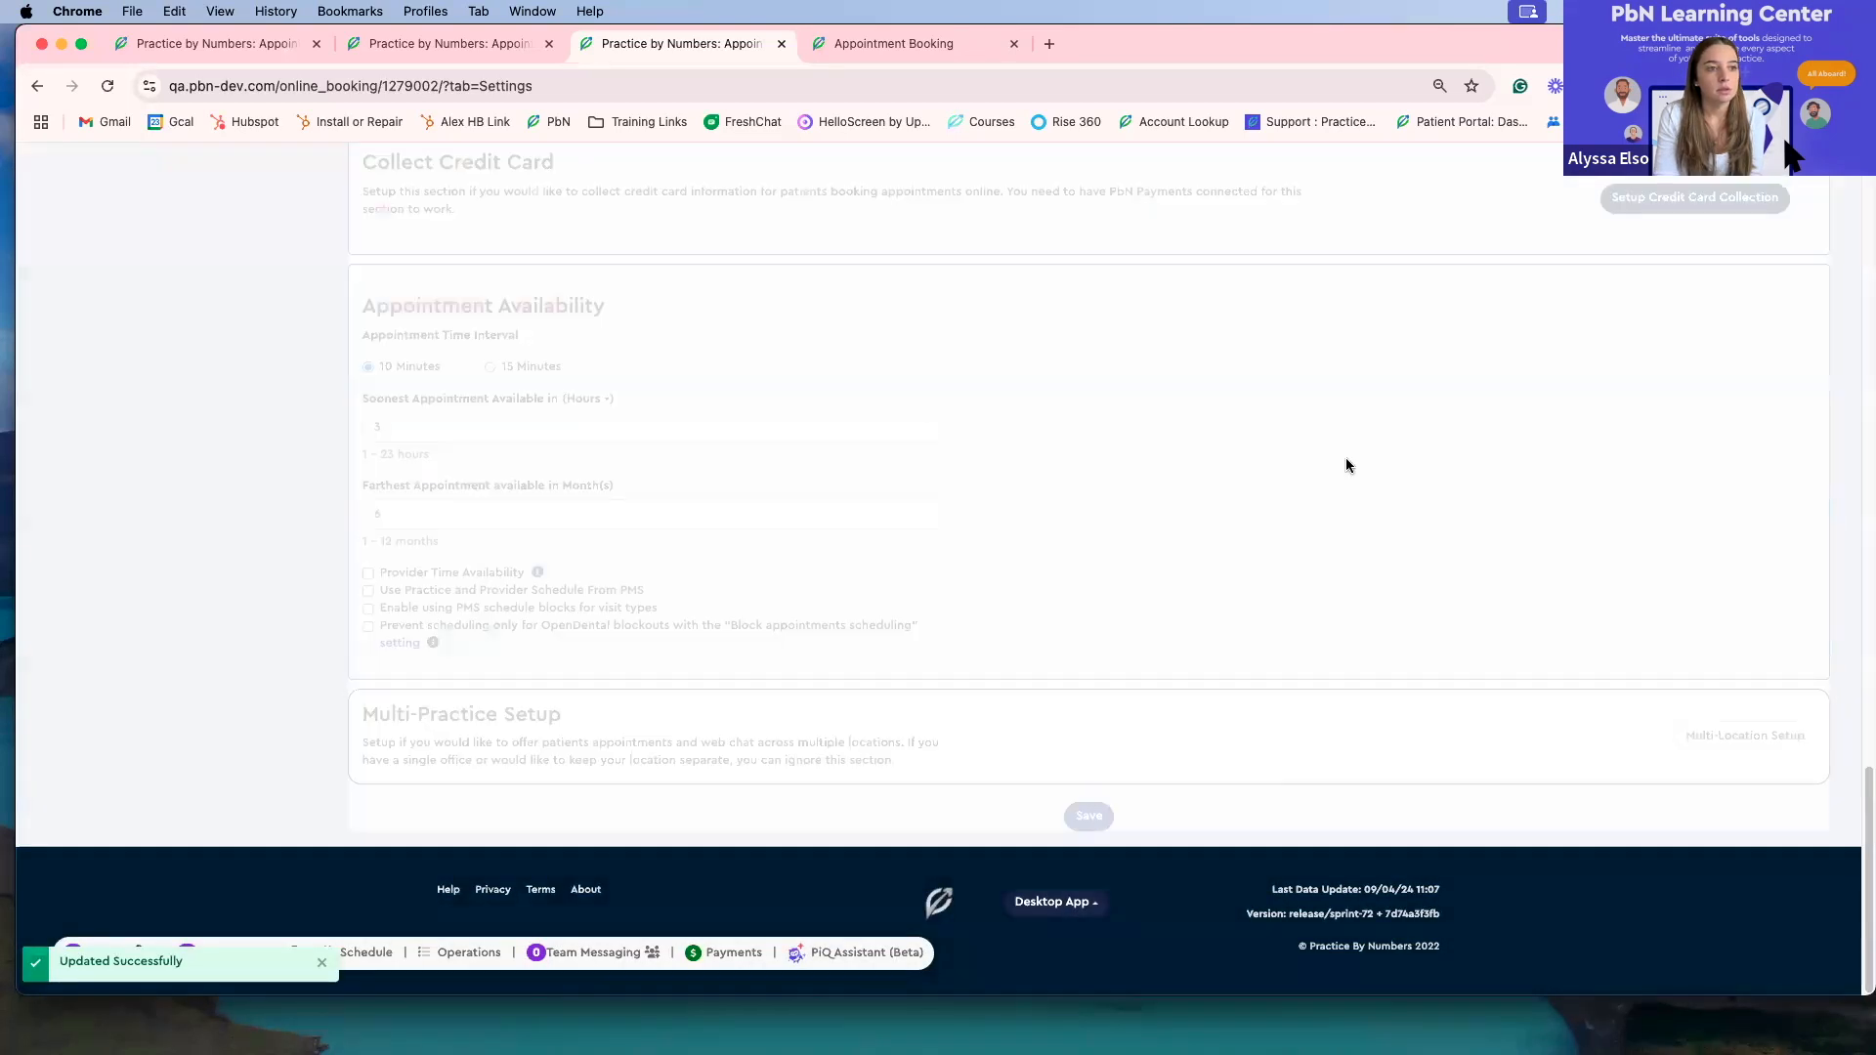
pyautogui.scroll(-1, 1210, 549)
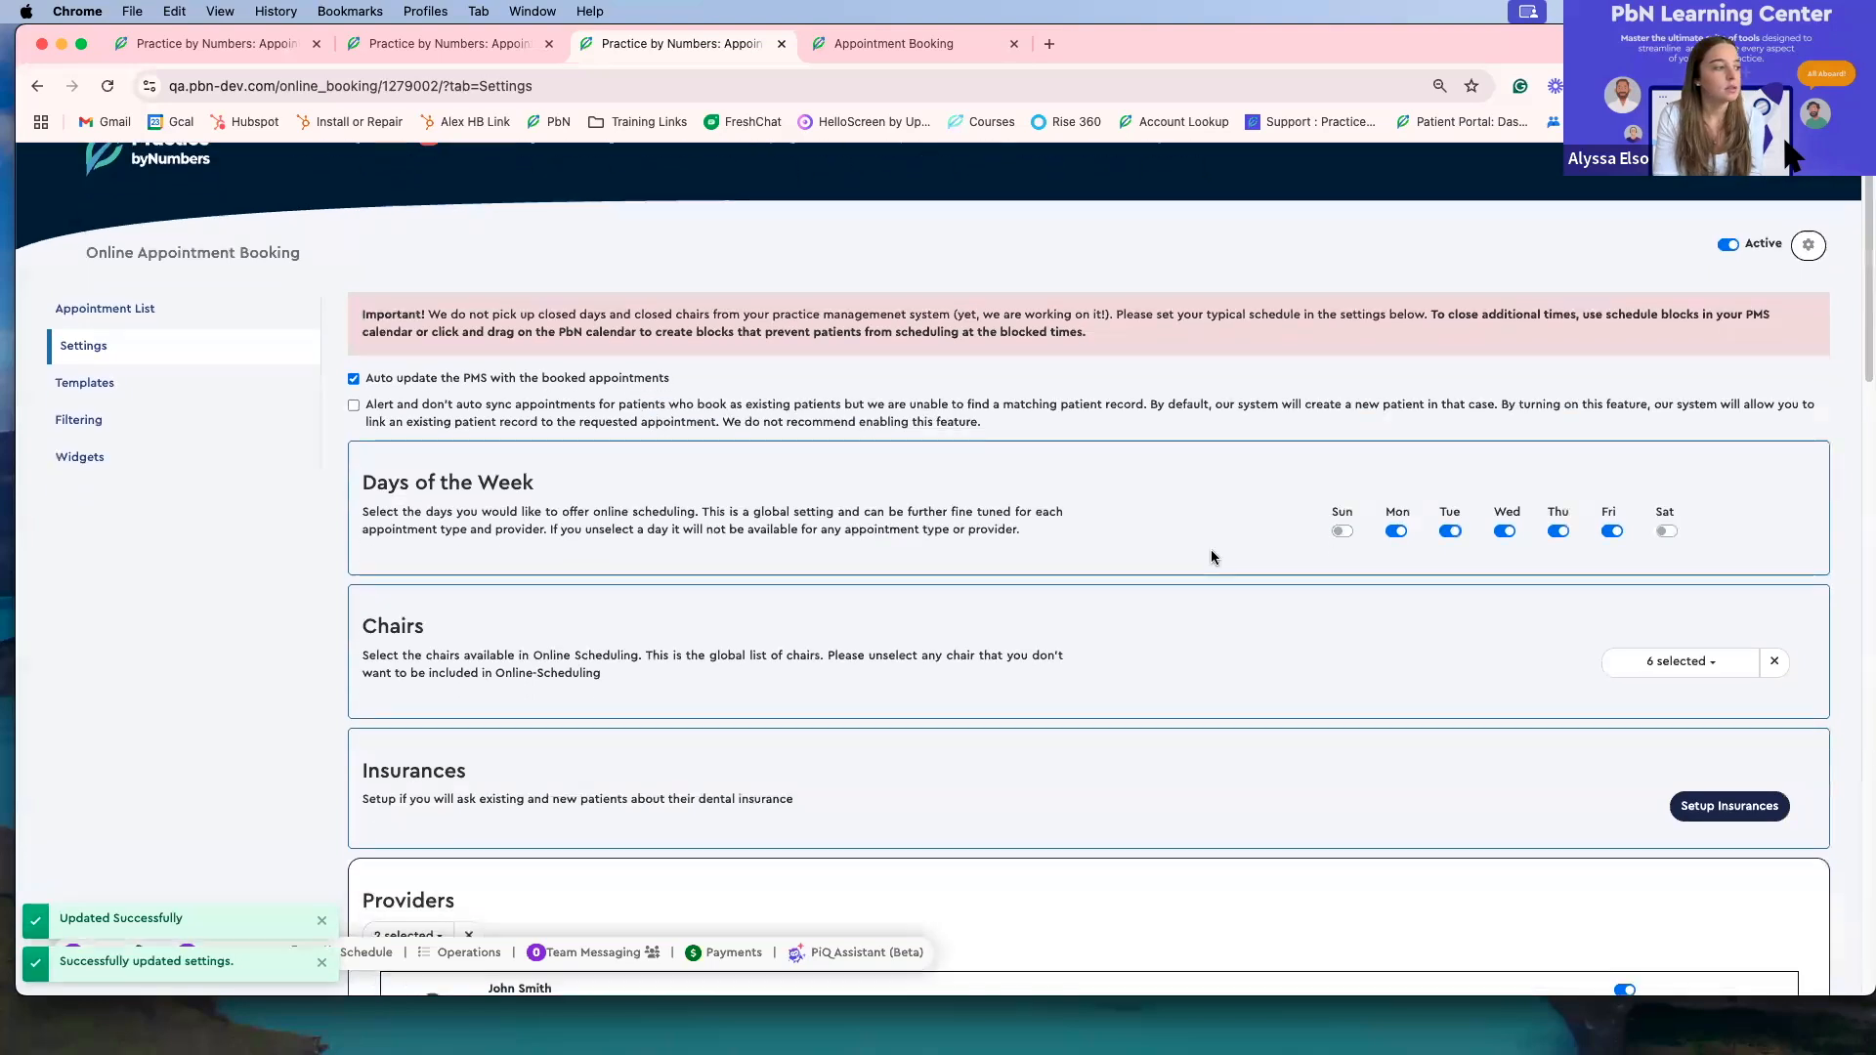
pyautogui.scroll(1, 1211, 553)
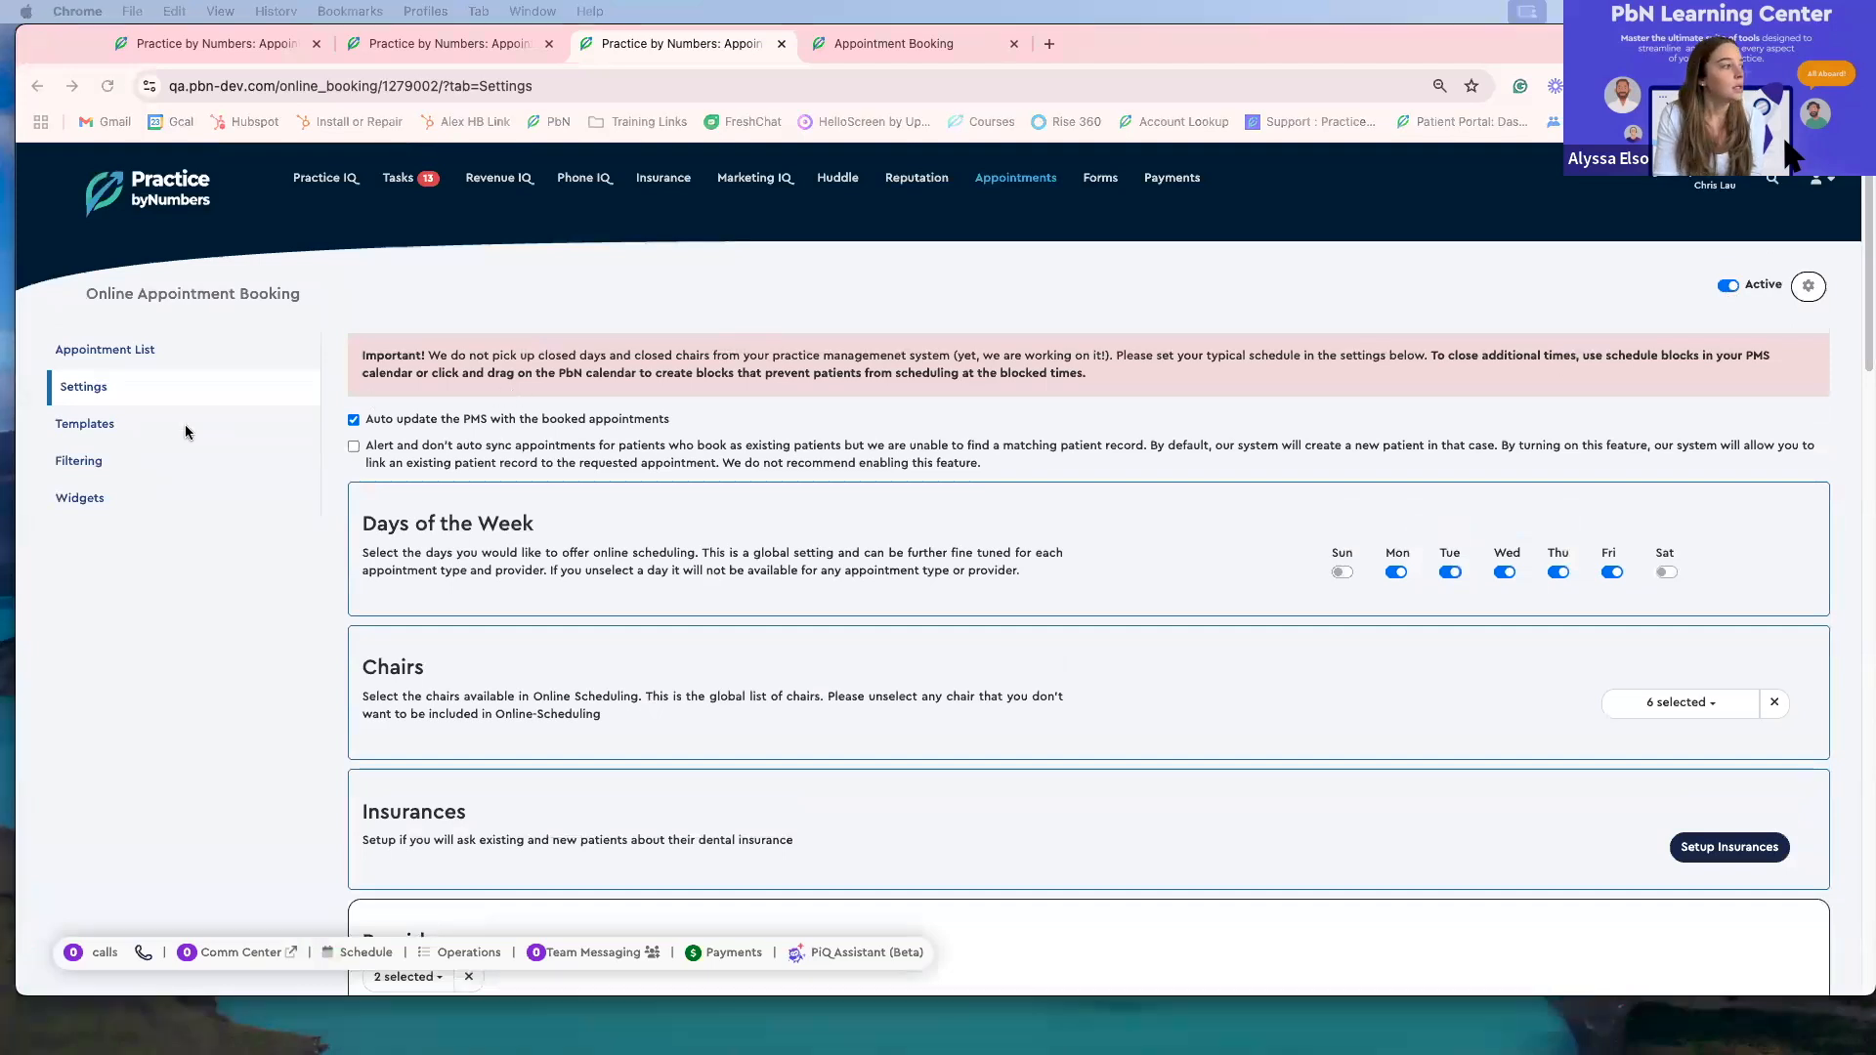
# On the Templates page, set the Existing Patient and New Patient Booked Appointment templates to Inactive.
pyautogui.click(88, 432)
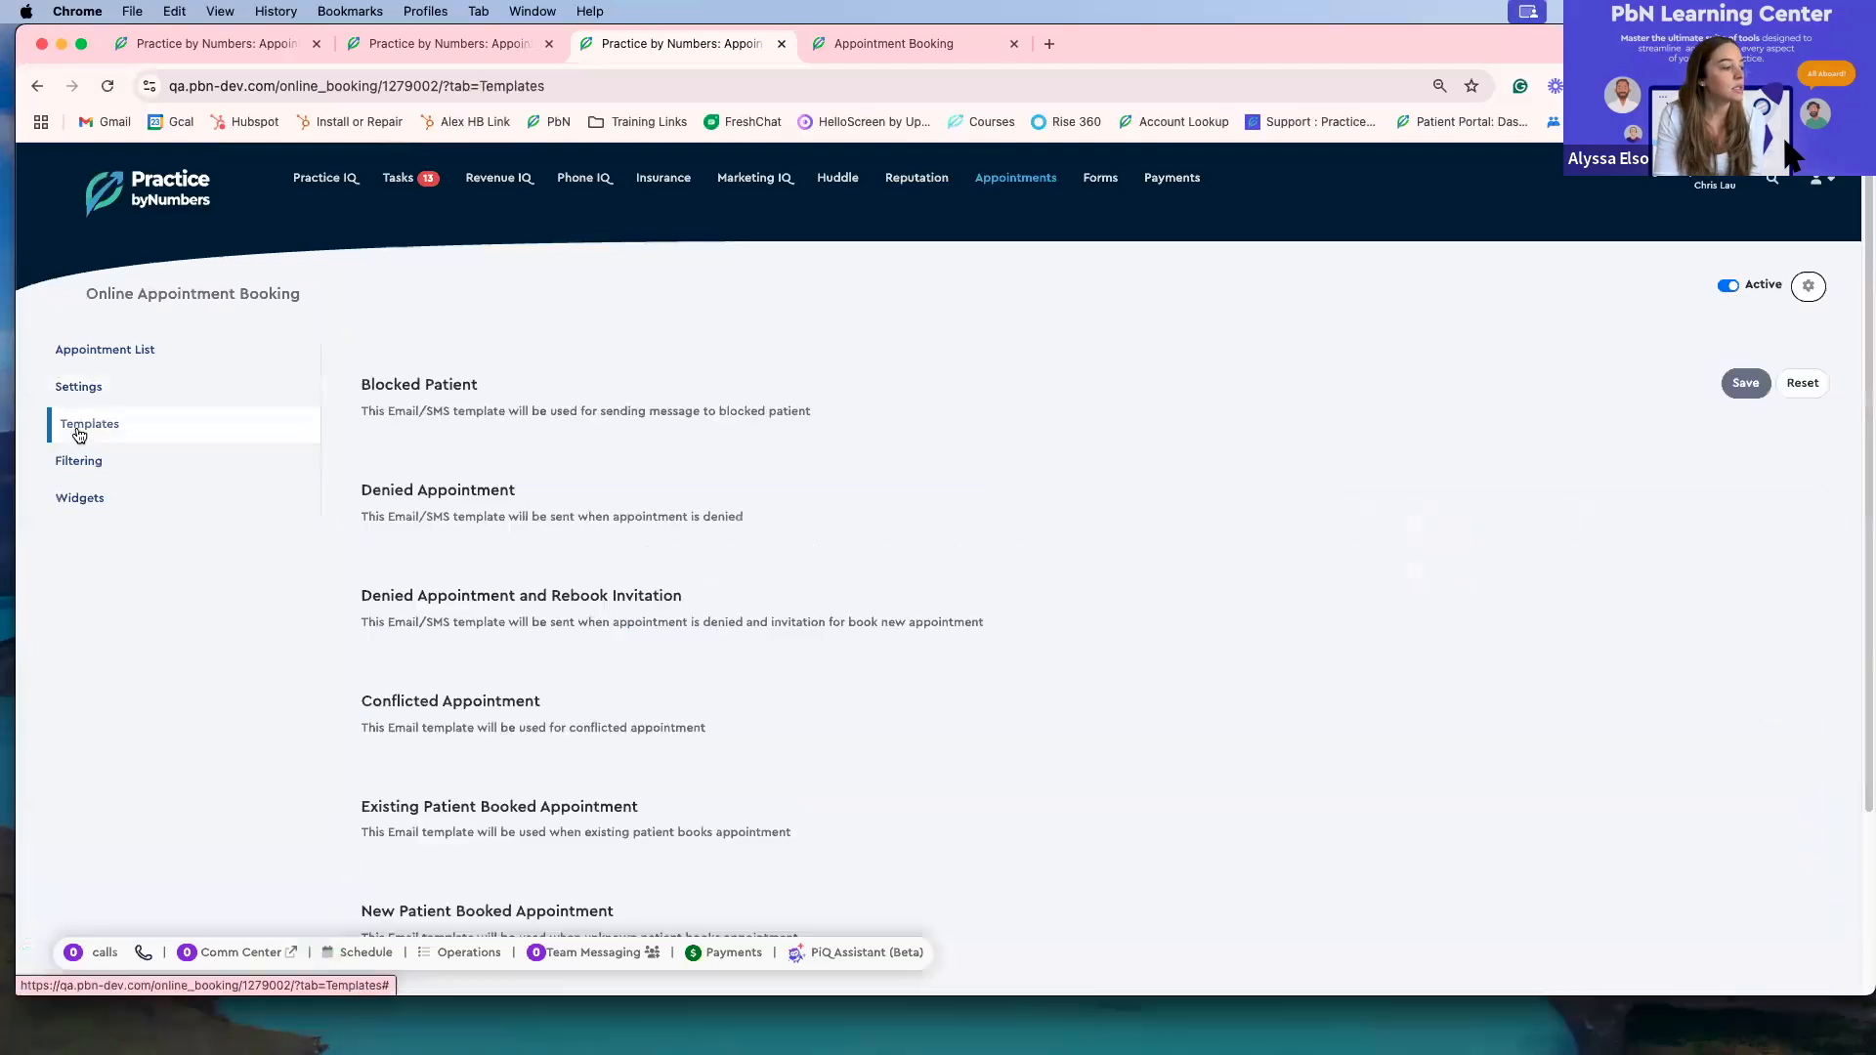
pyautogui.scroll(-2, 1285, 554)
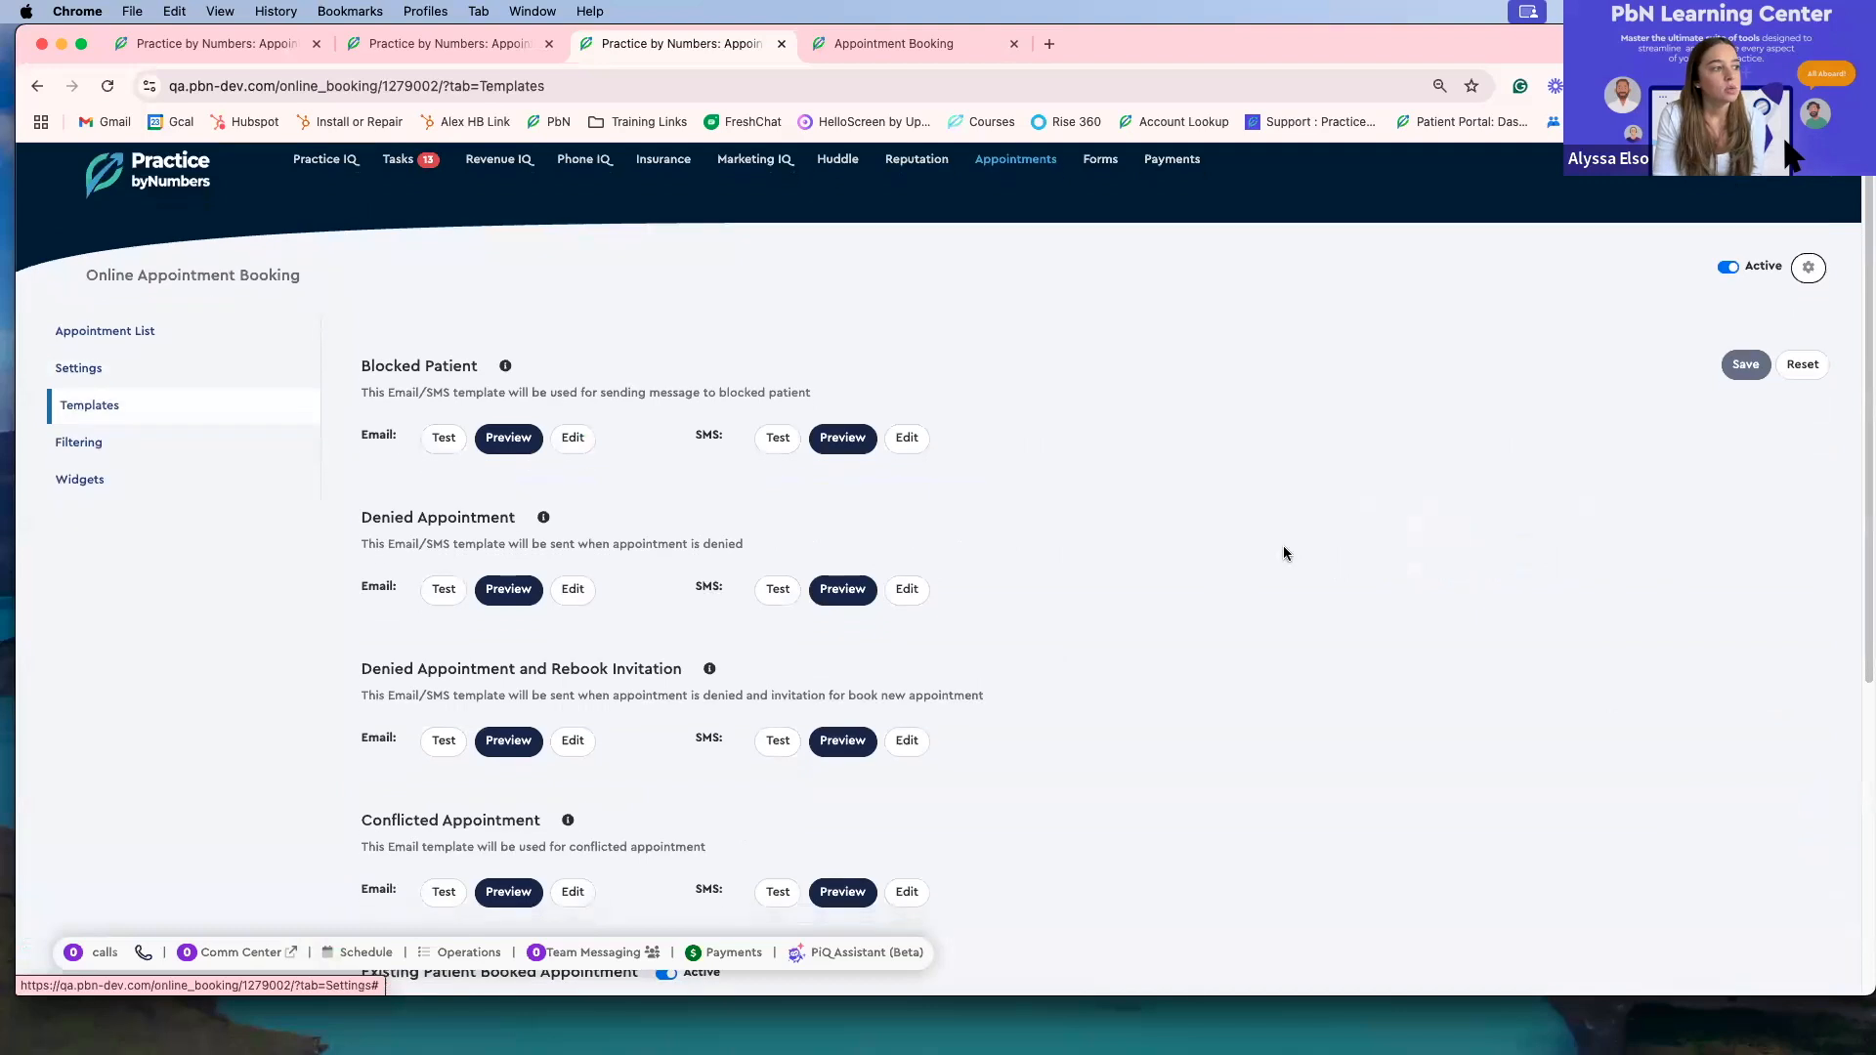
pyautogui.scroll(-4, 1285, 554)
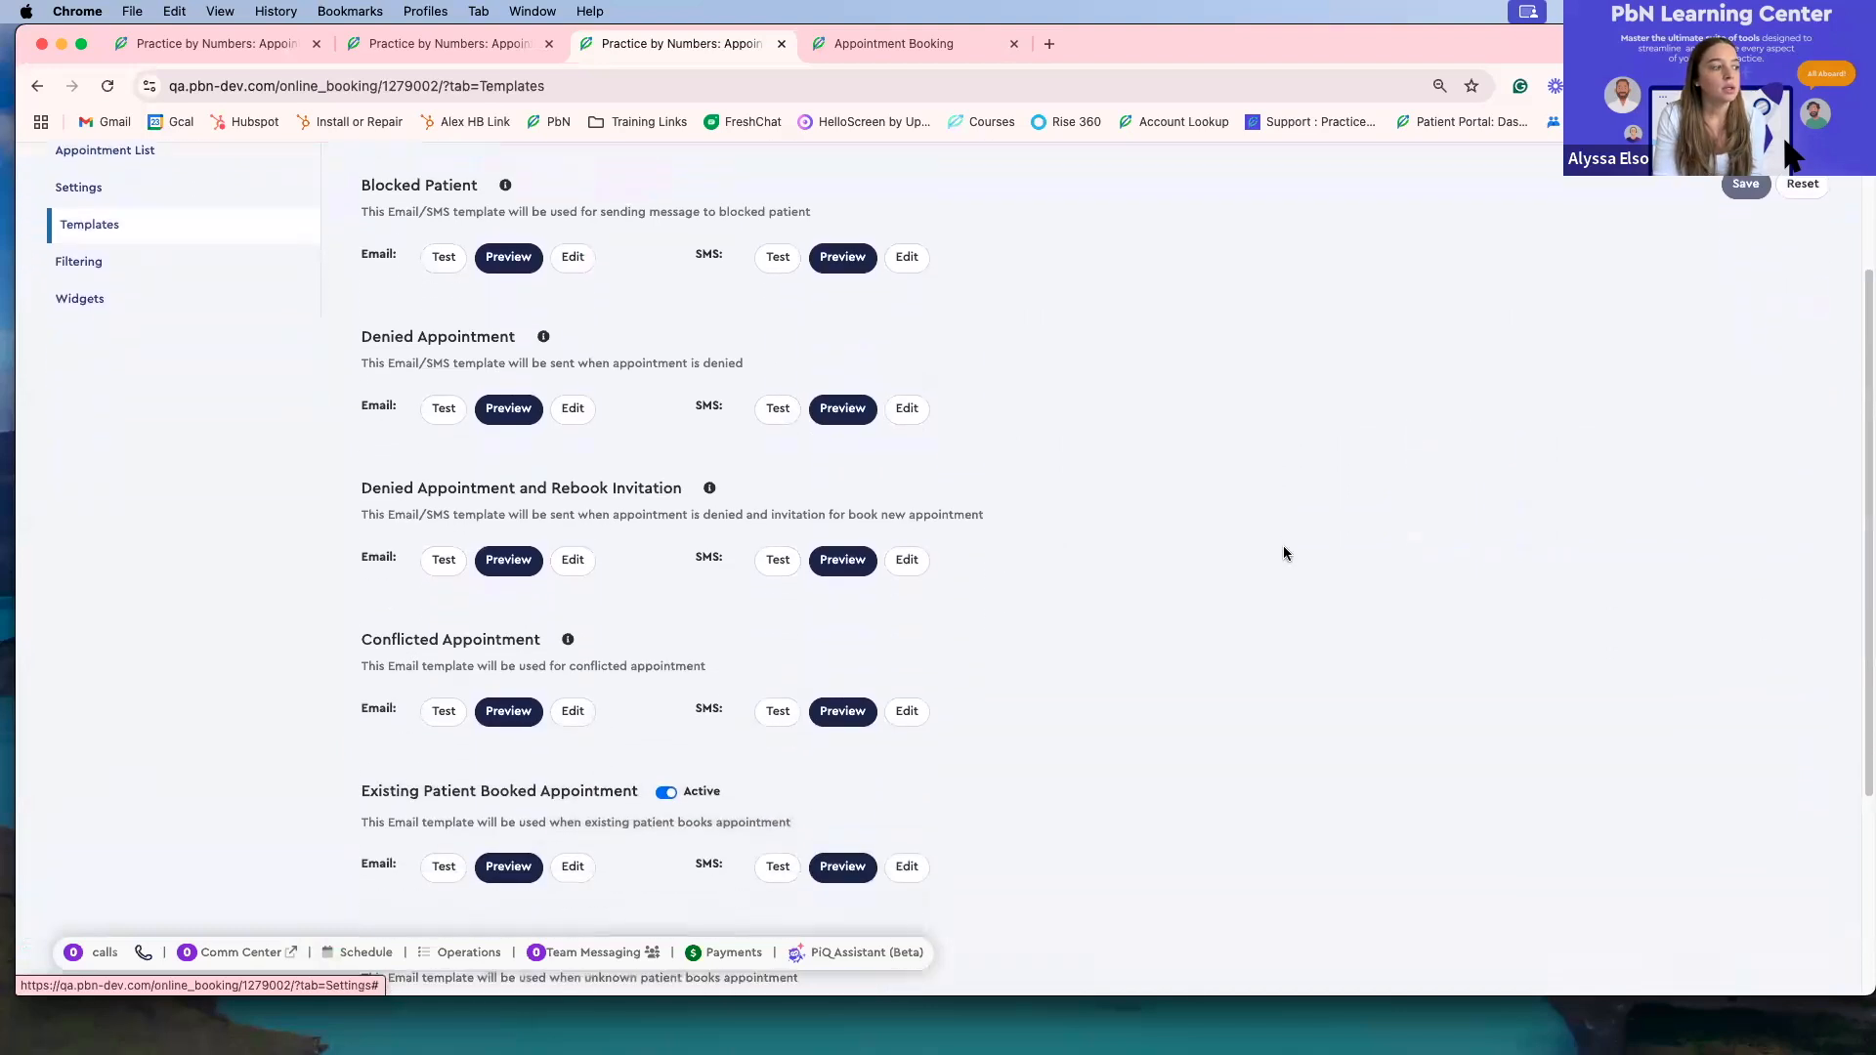
pyautogui.scroll(-5, 1285, 552)
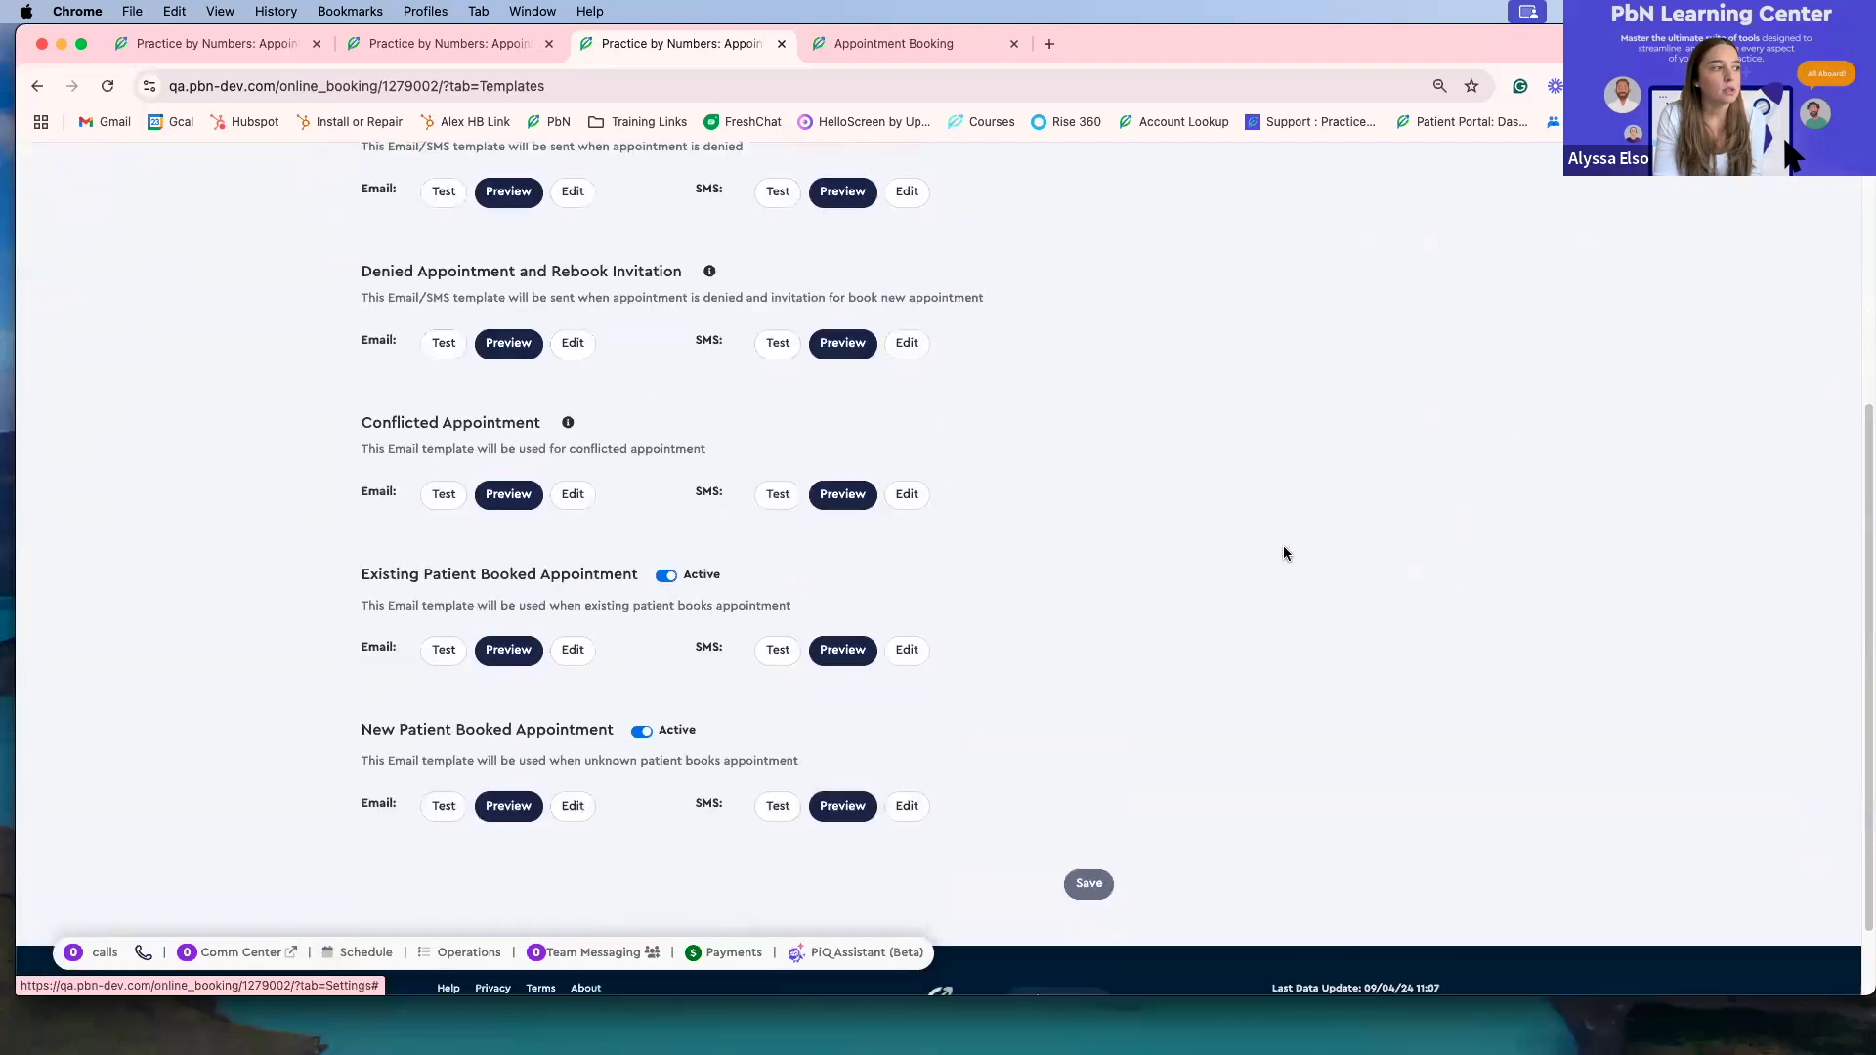
pyautogui.scroll(8, 1285, 550)
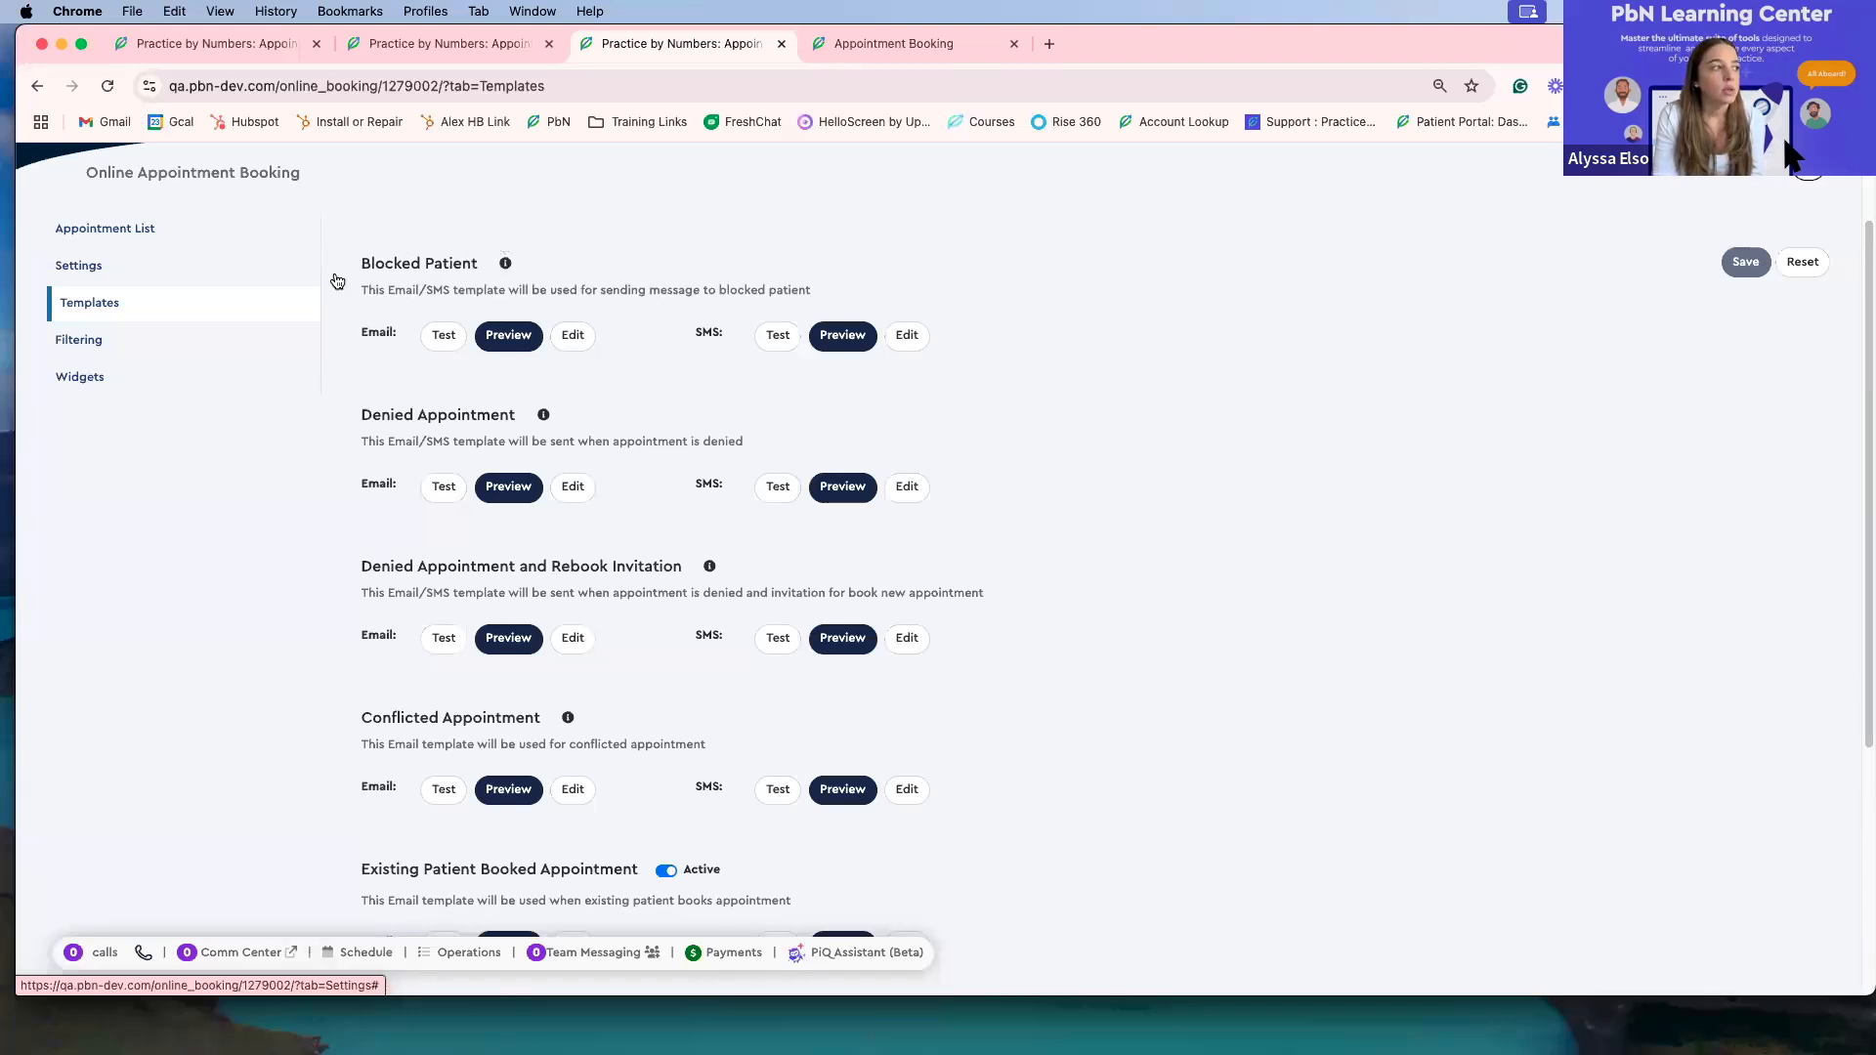
pyautogui.scroll(-1, 424, 529)
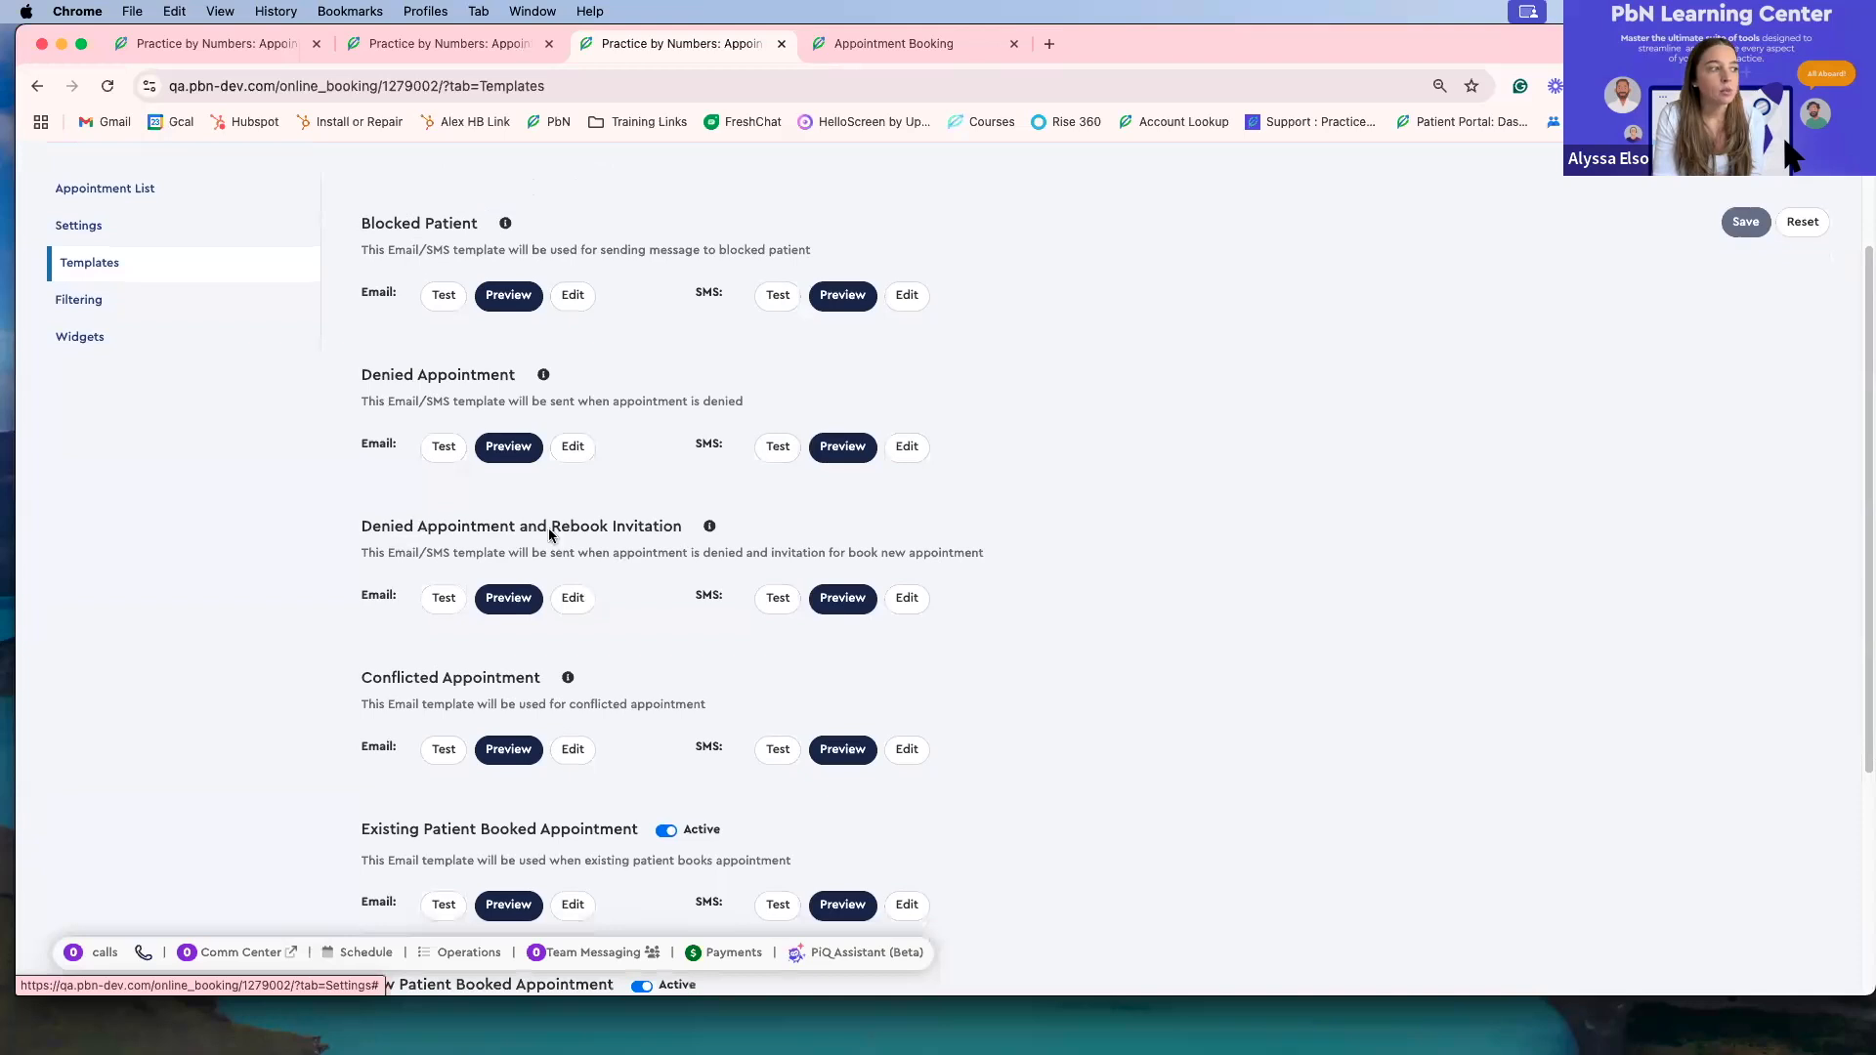
pyautogui.scroll(-5, 684, 540)
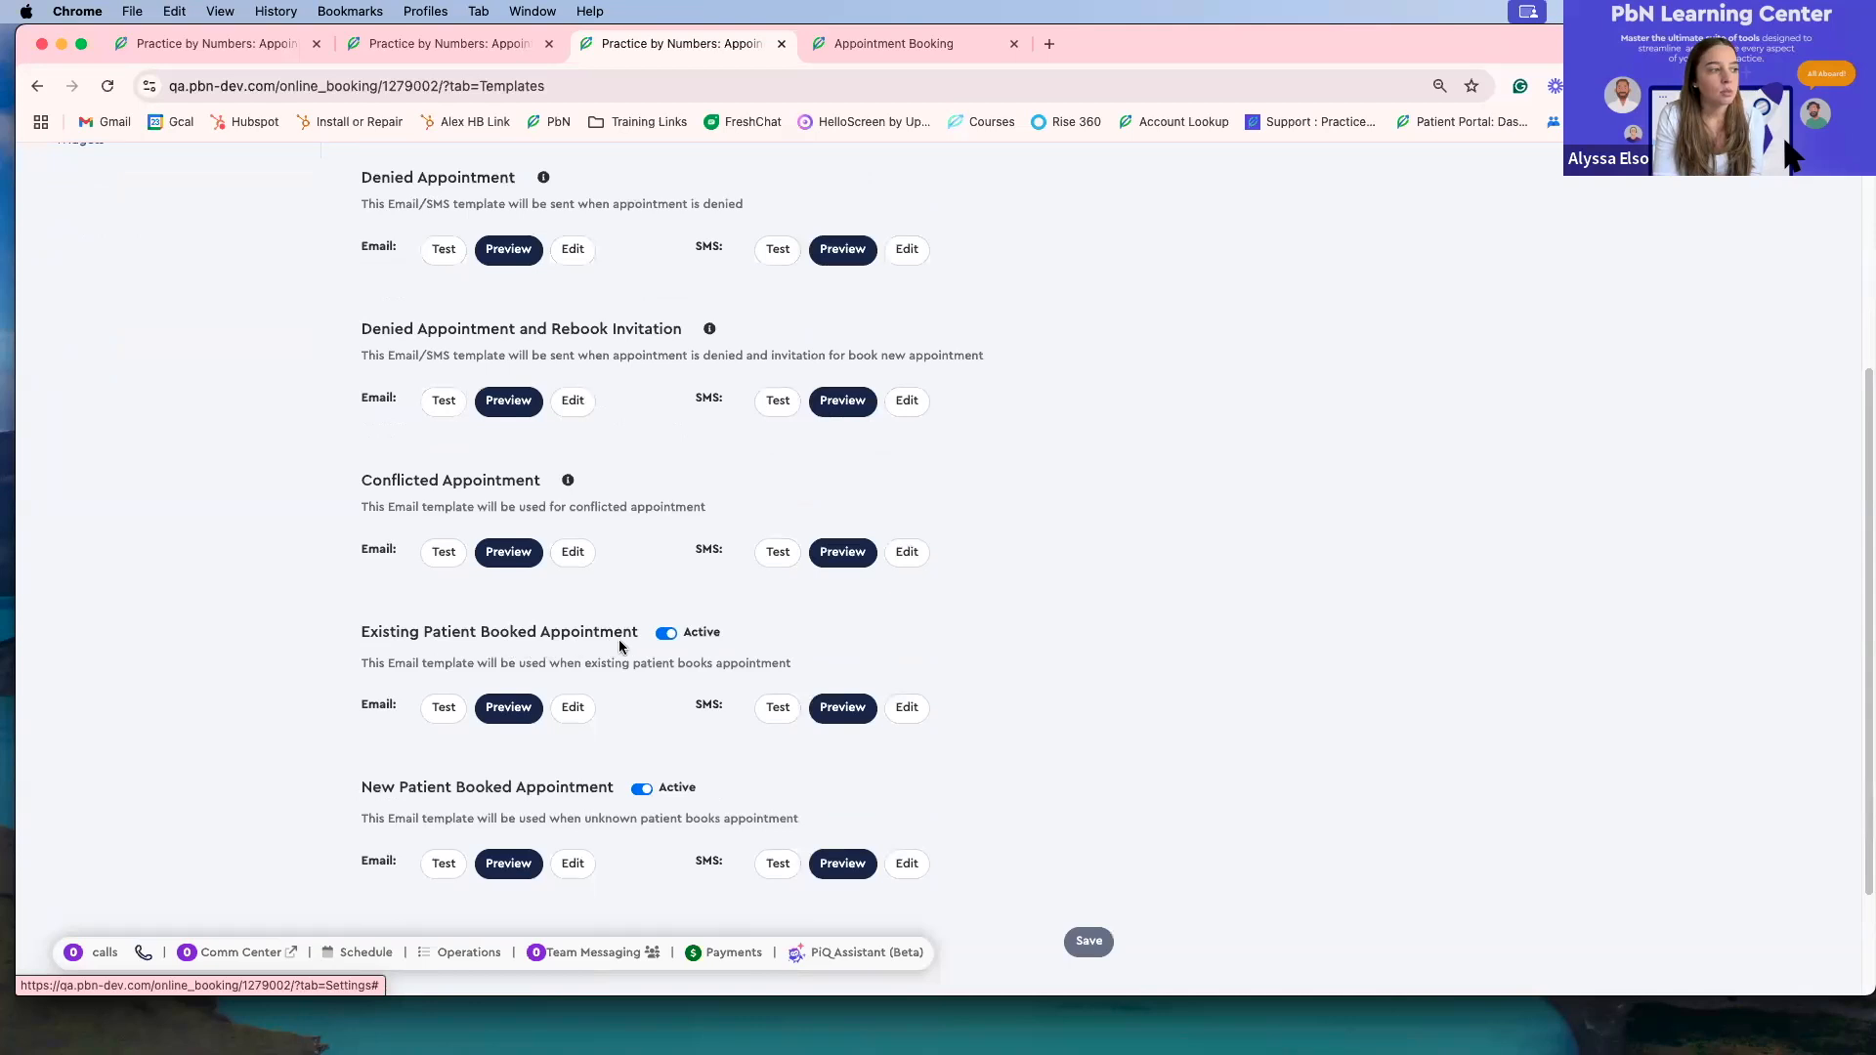
pyautogui.scroll(-2, 619, 646)
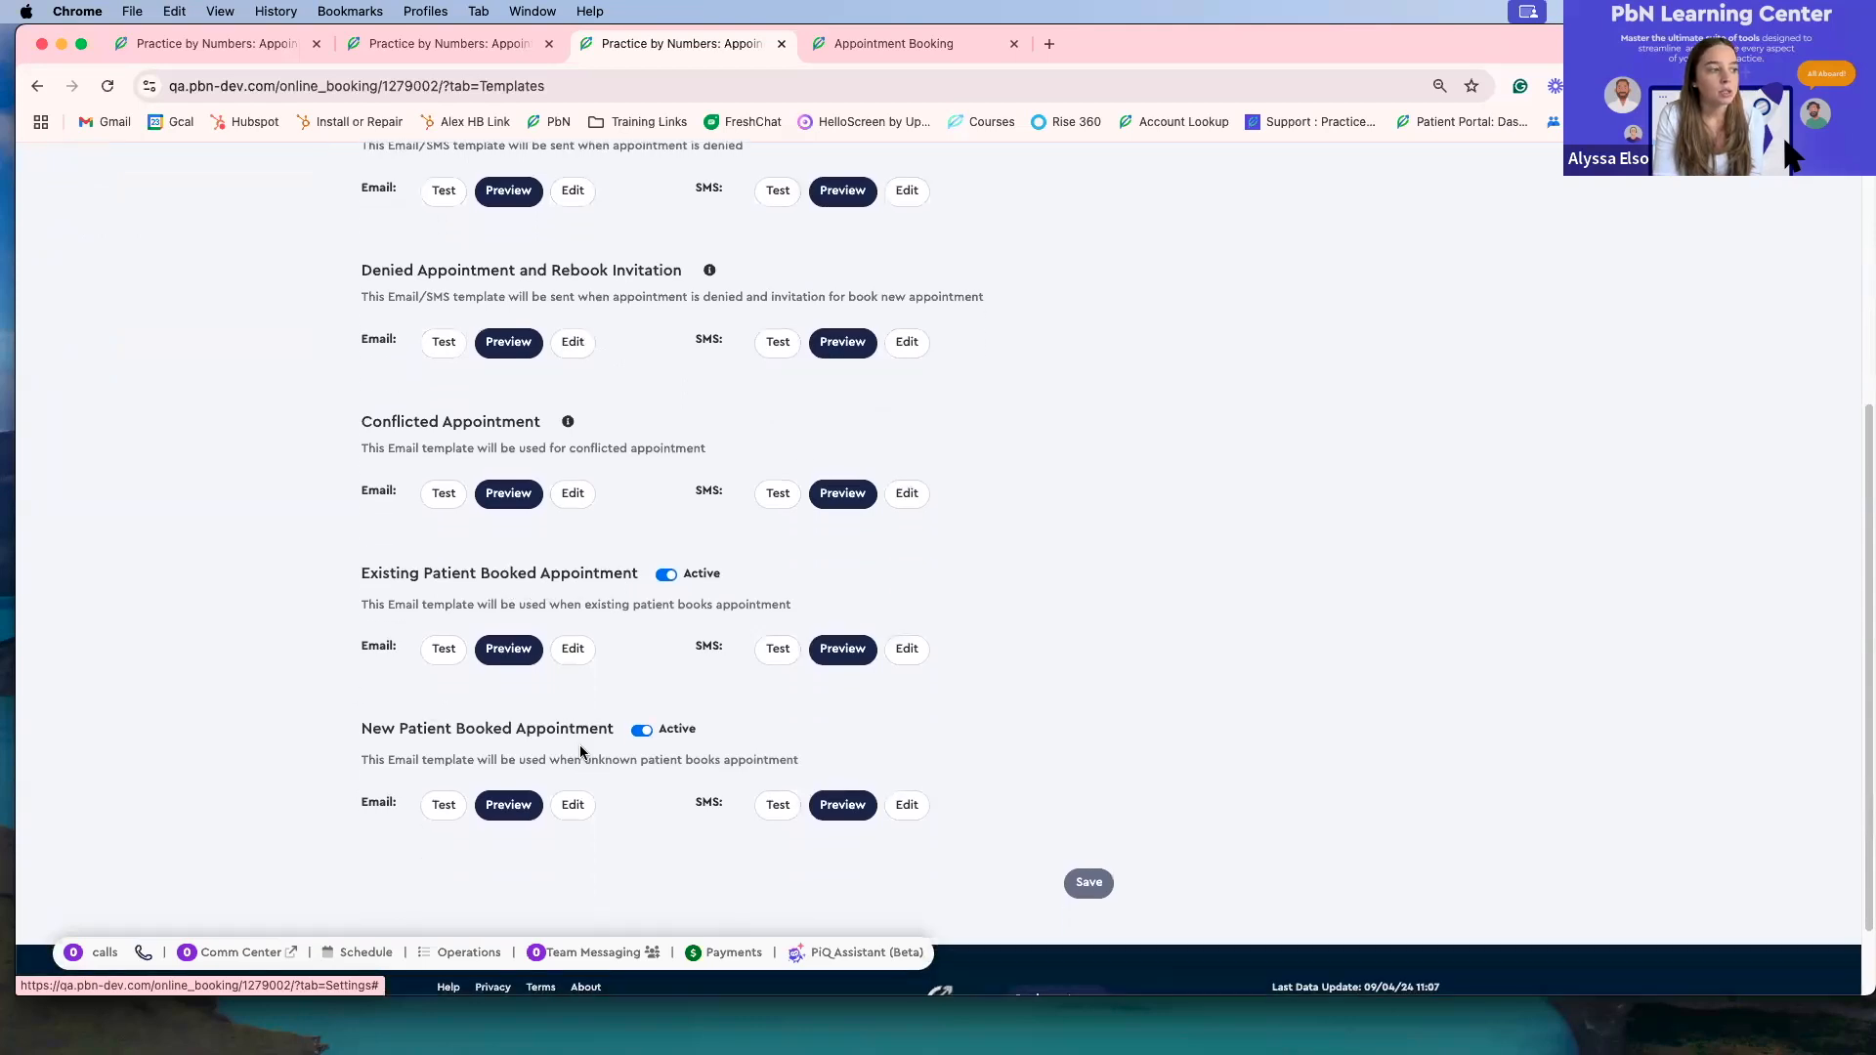
pyautogui.click(667, 577)
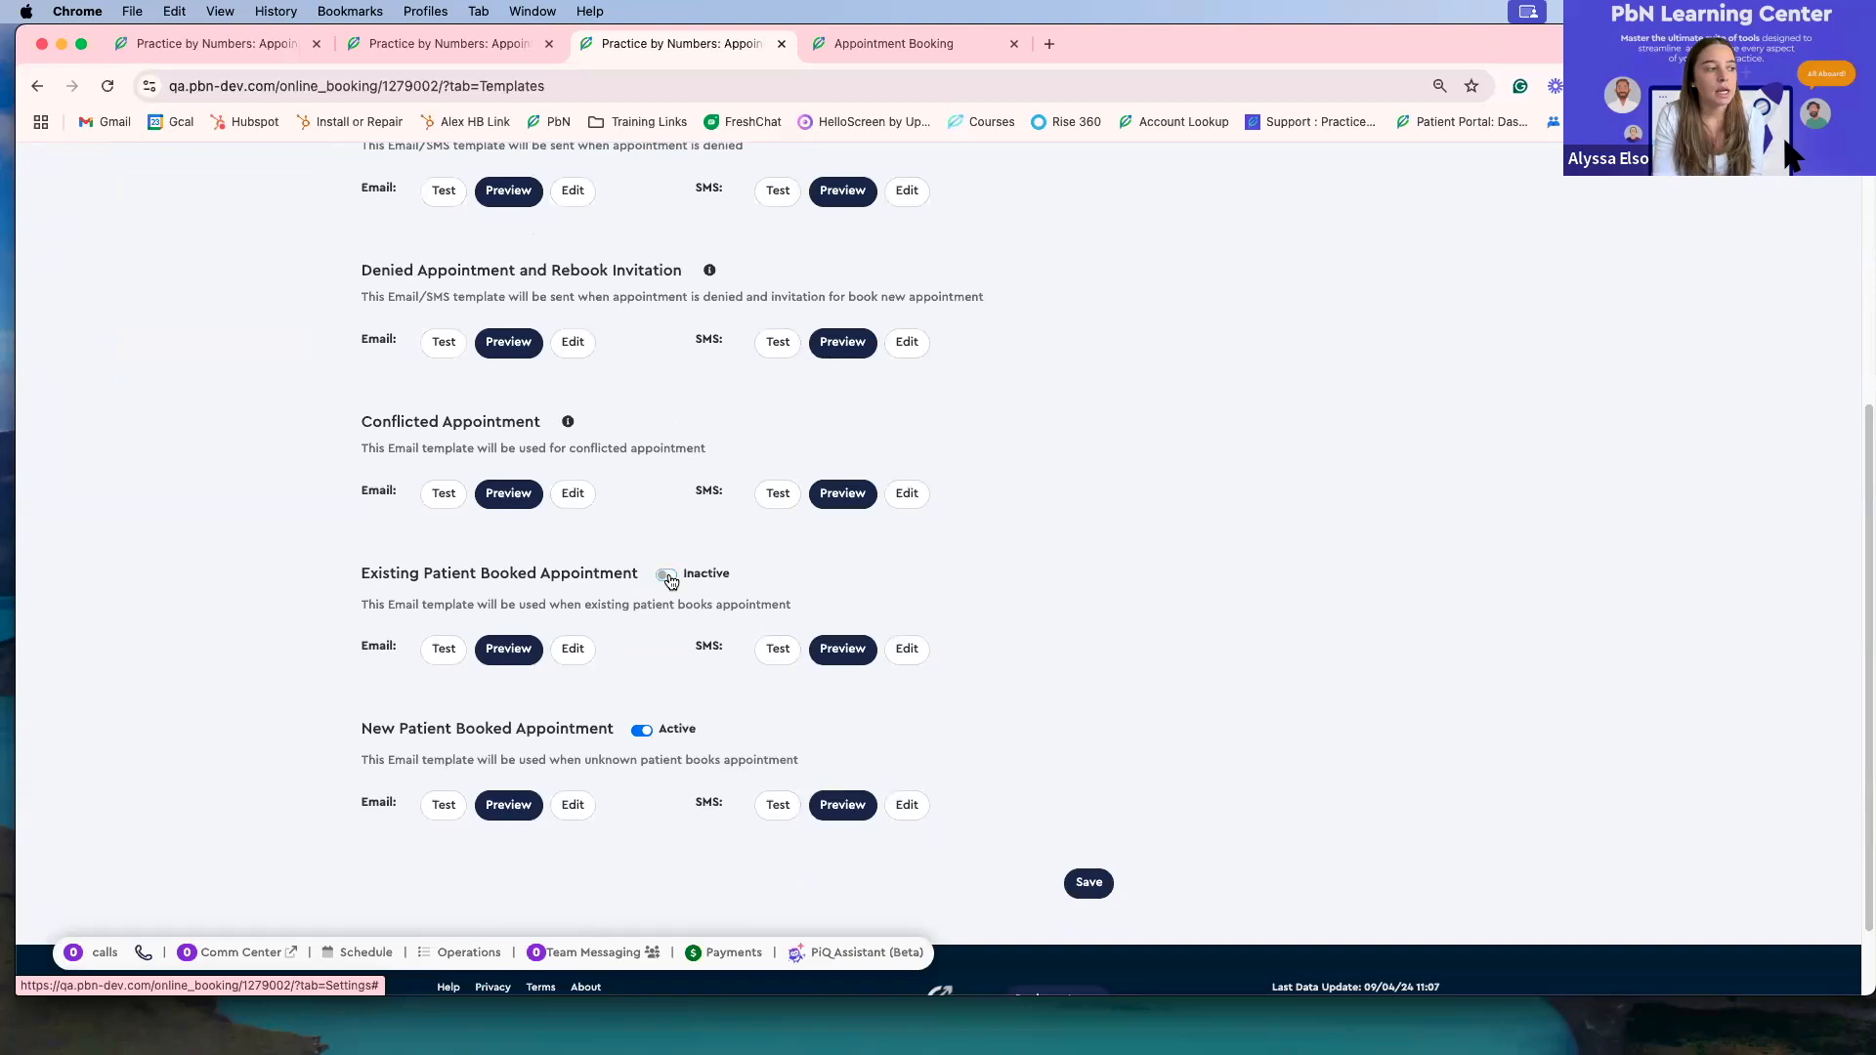
pyautogui.click(643, 732)
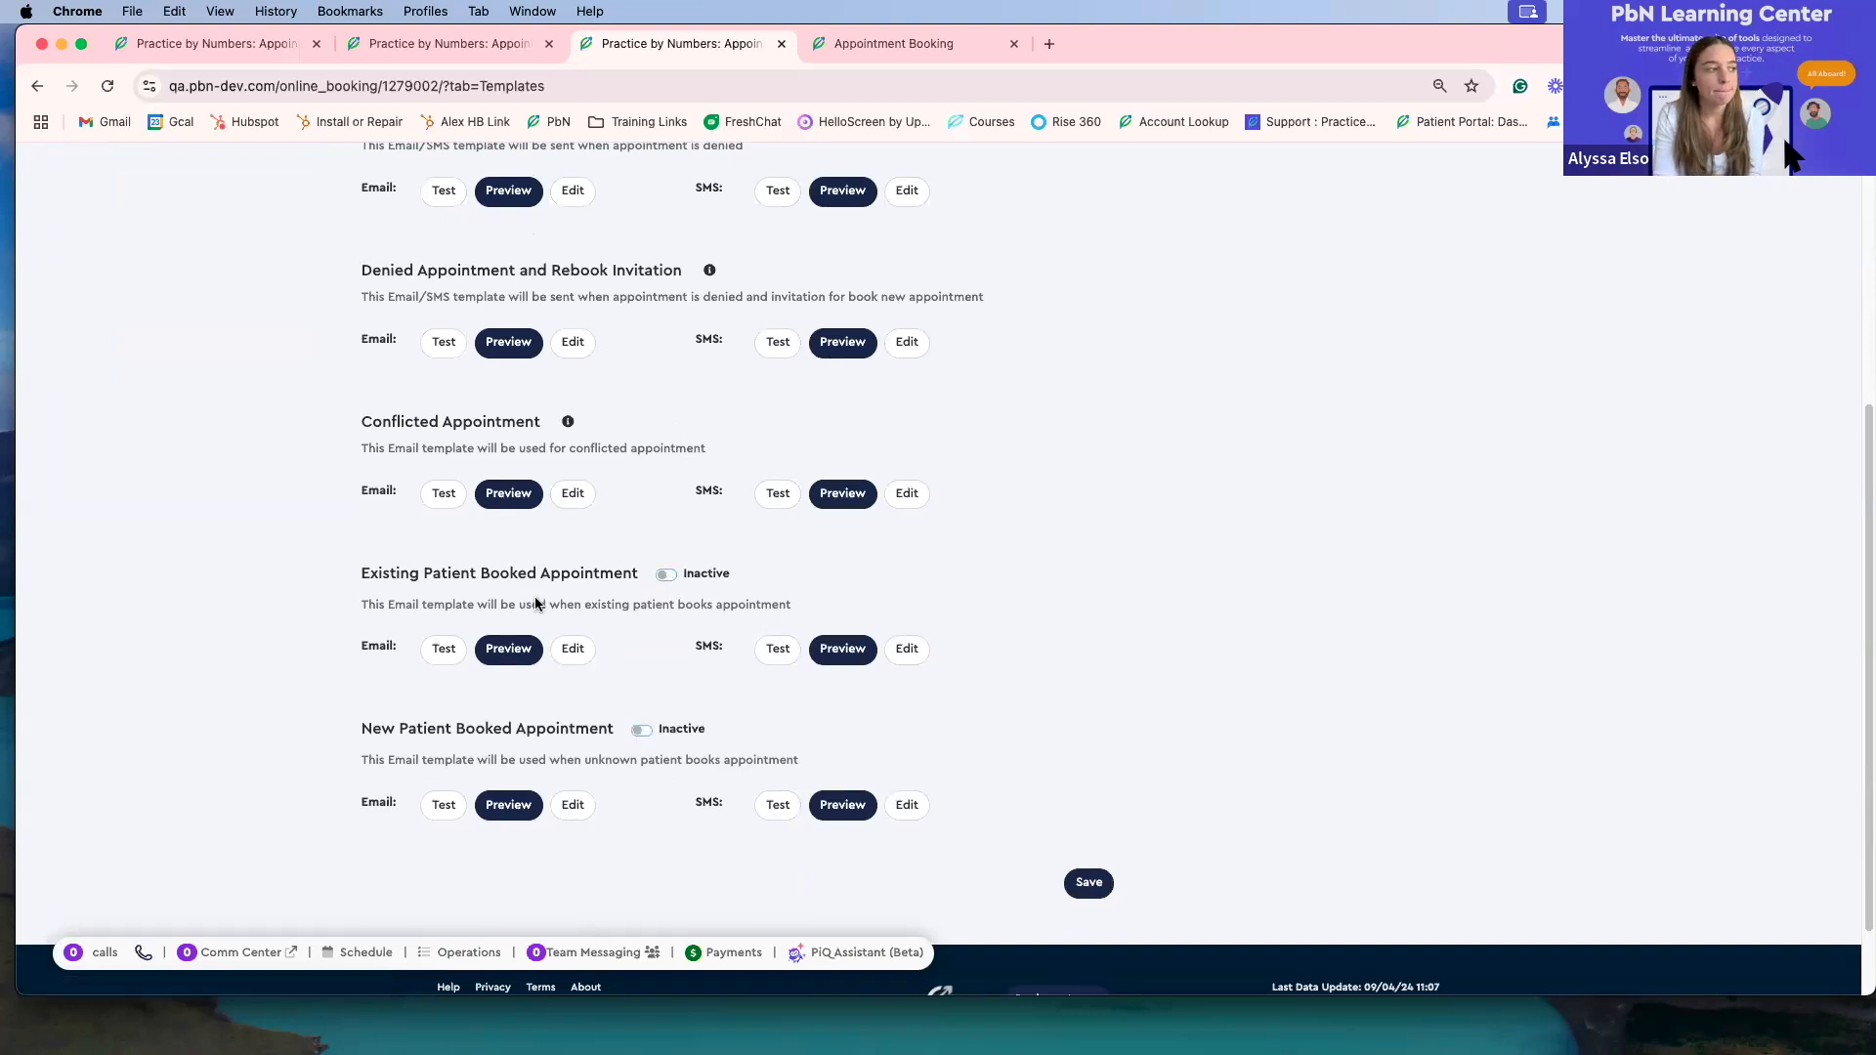
pyautogui.scroll(1, 439, 547)
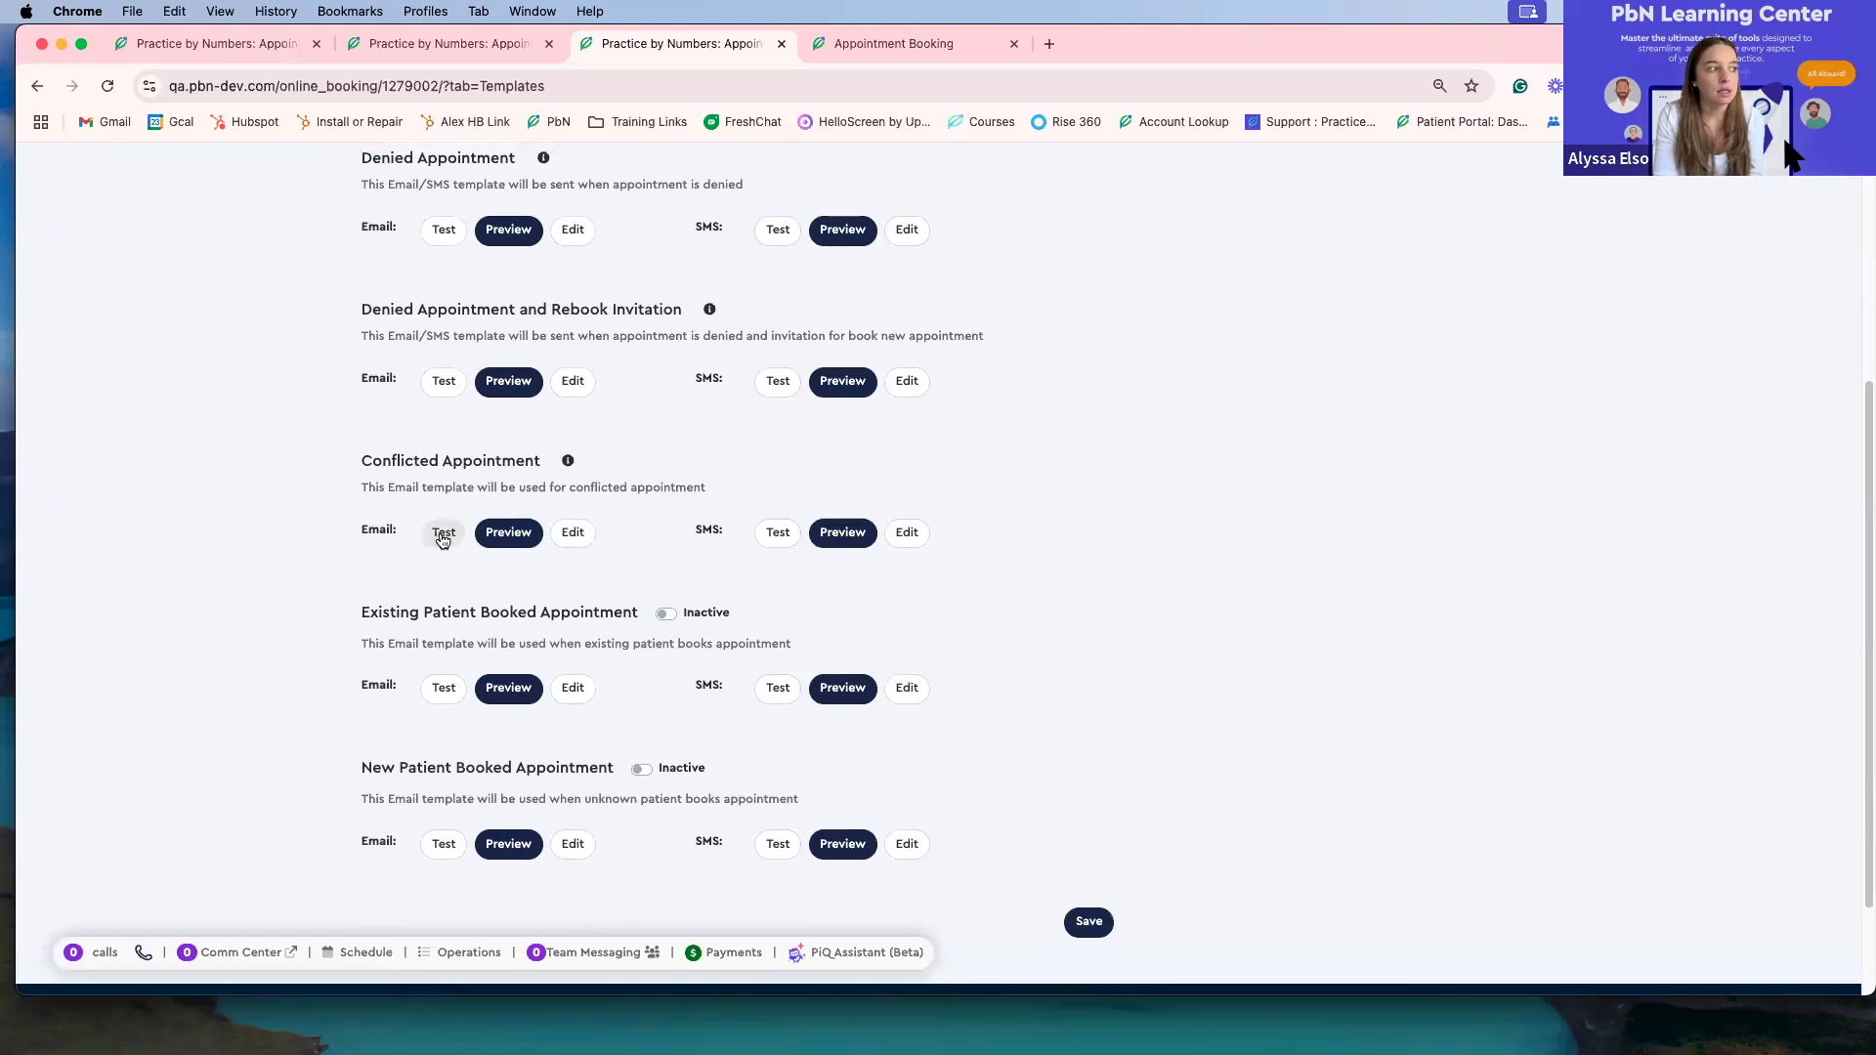
pyautogui.click(500, 540)
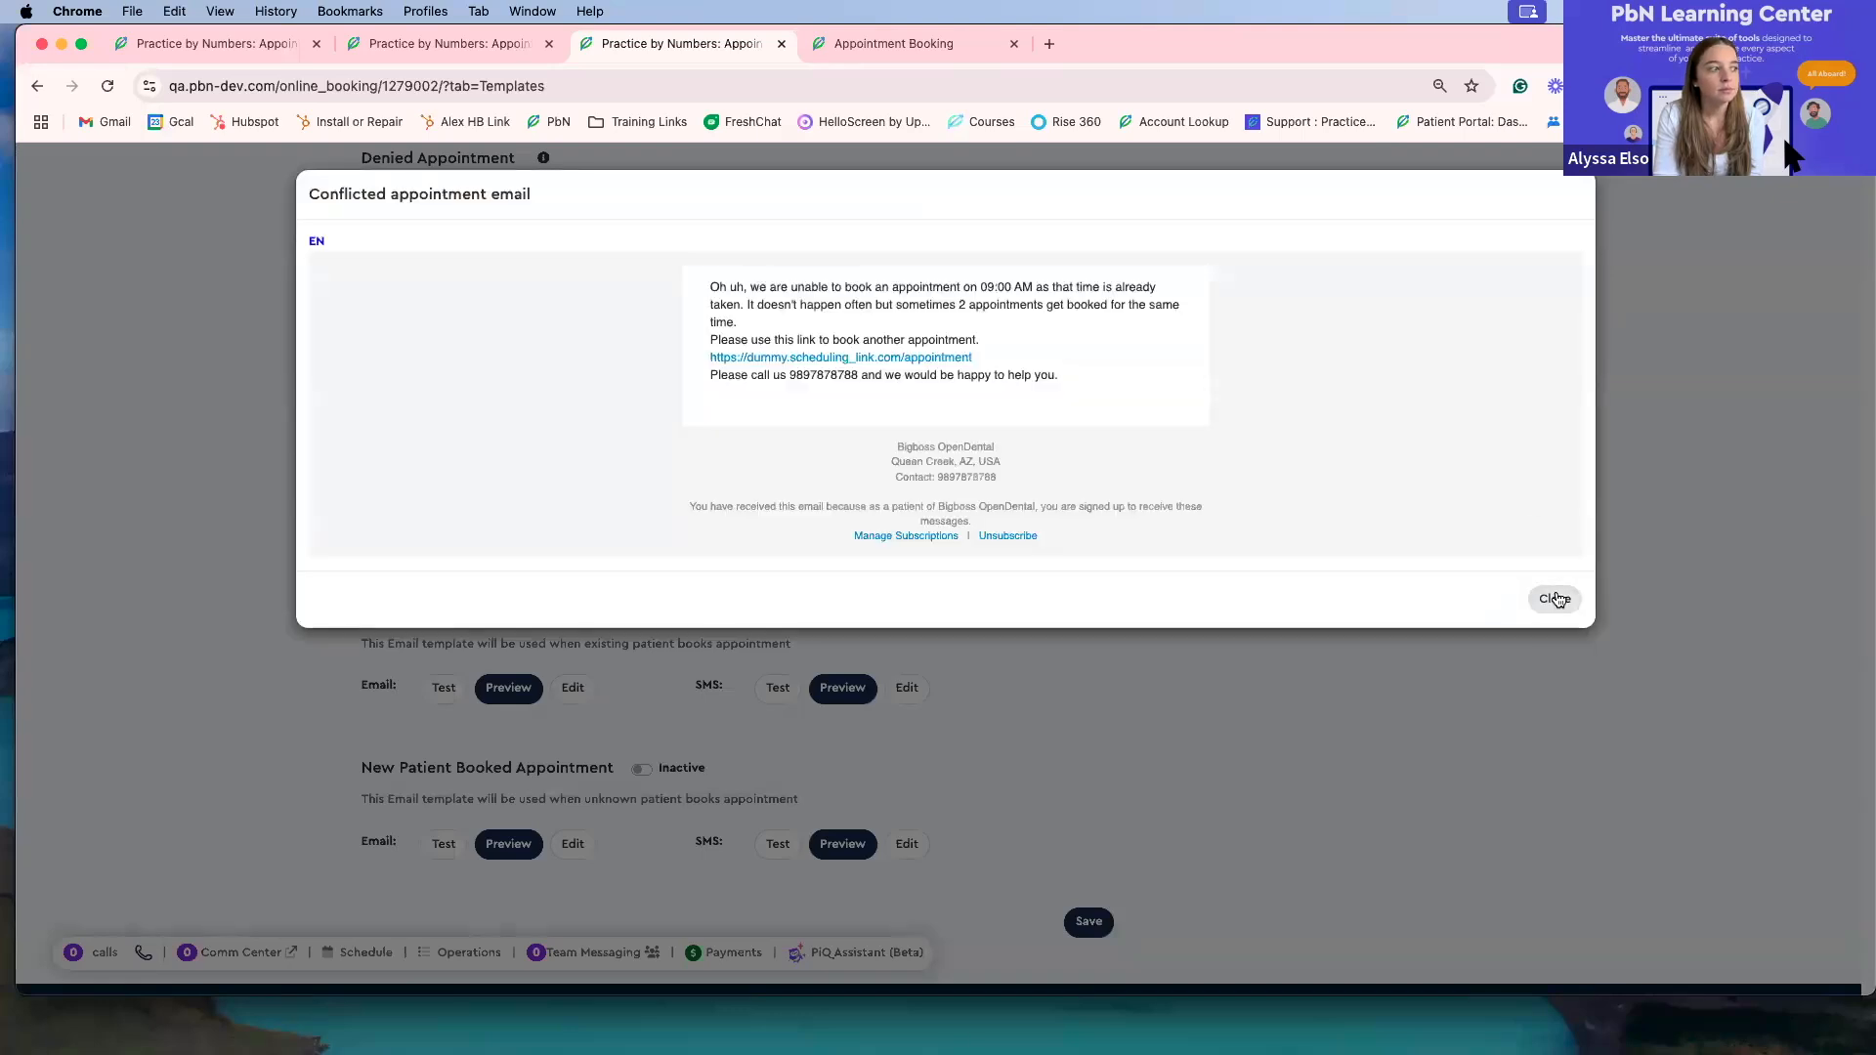
pyautogui.click(1554, 599)
pyautogui.click(598, 537)
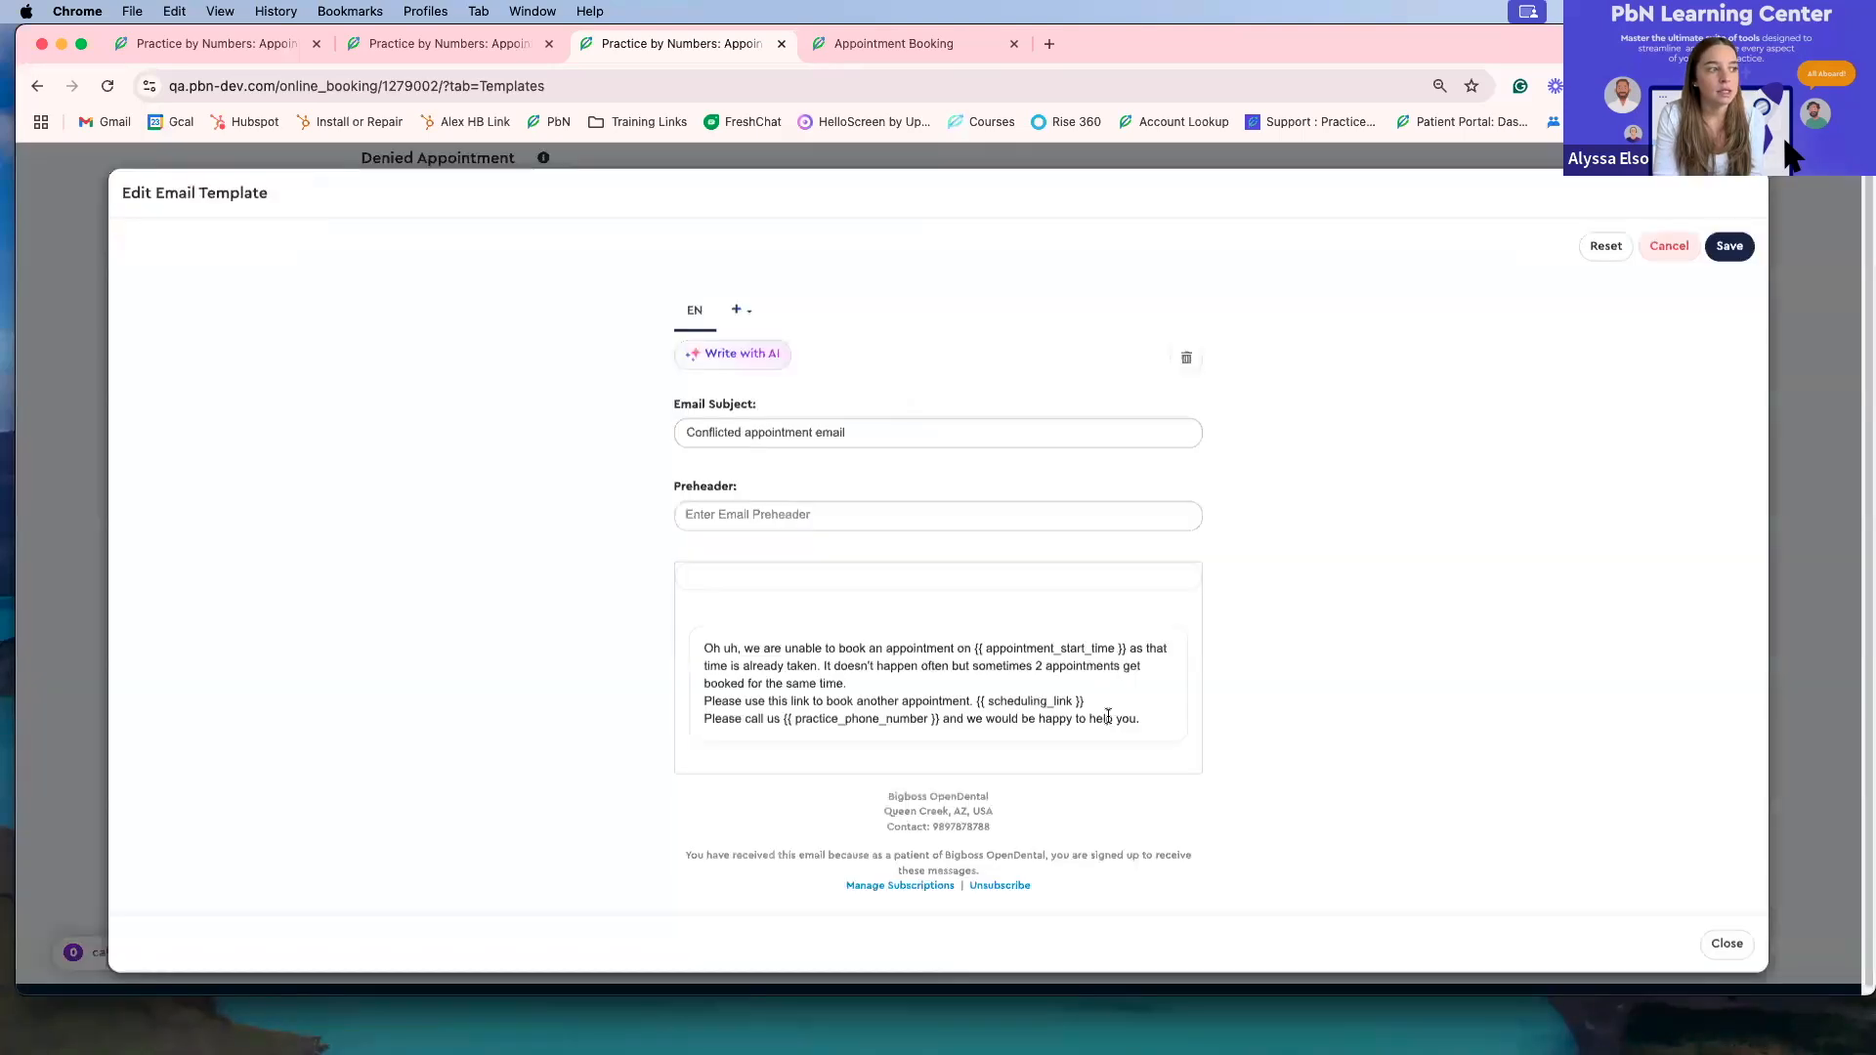
pyautogui.click(1727, 944)
pyautogui.scroll(3, 1022, 659)
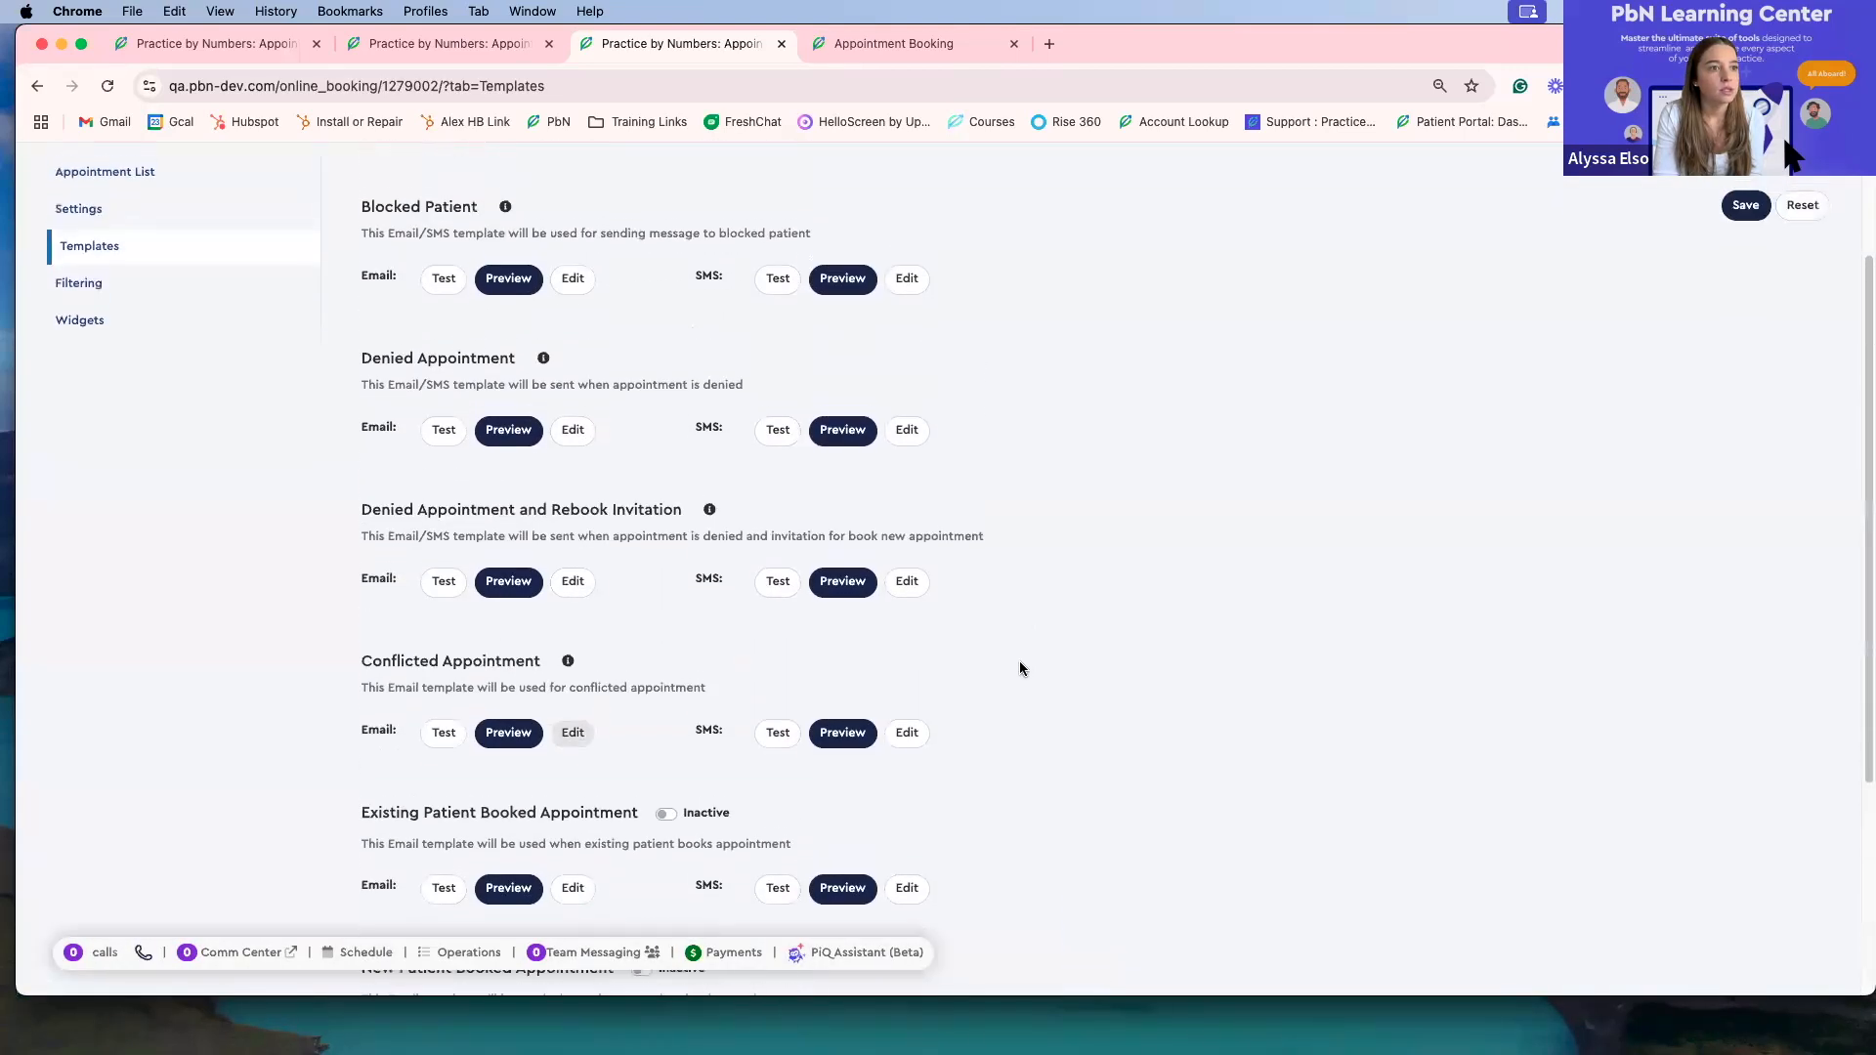
pyautogui.scroll(-2, 1017, 674)
pyautogui.scroll(-3, 1023, 642)
pyautogui.click(1090, 789)
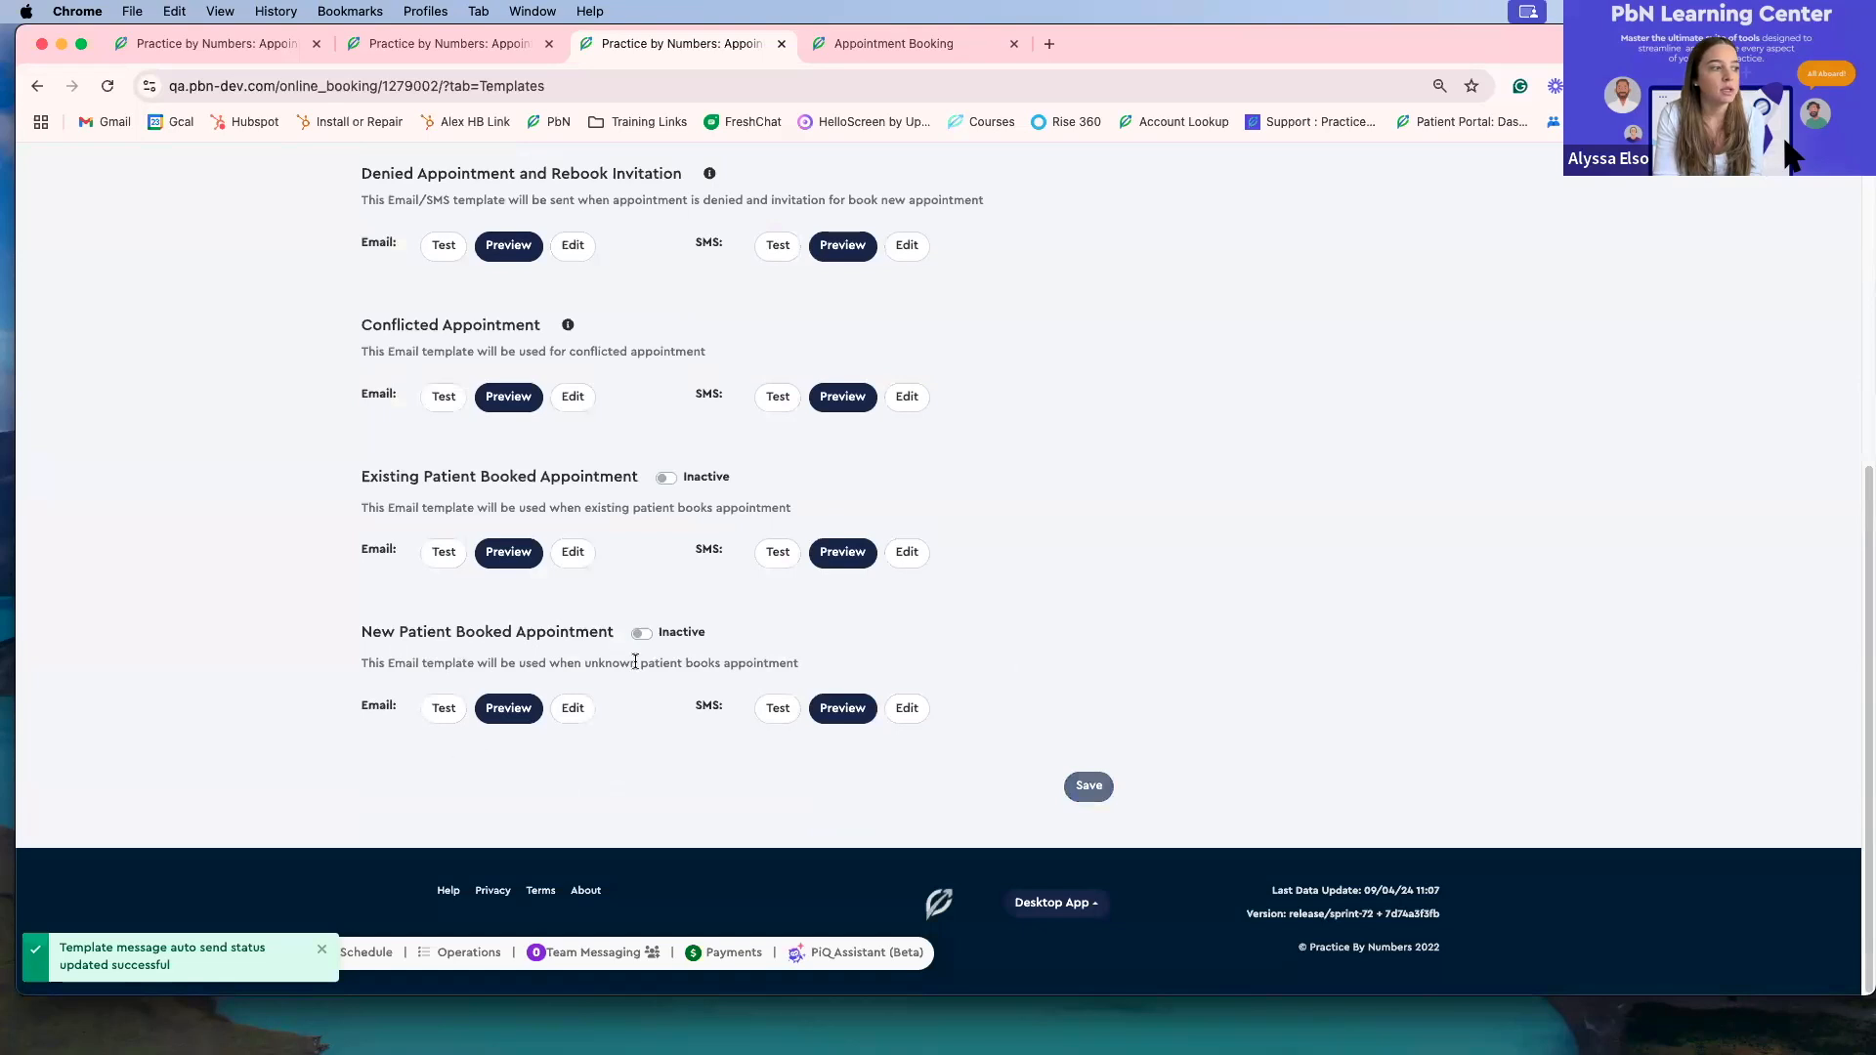
pyautogui.scroll(6, 1290, 704)
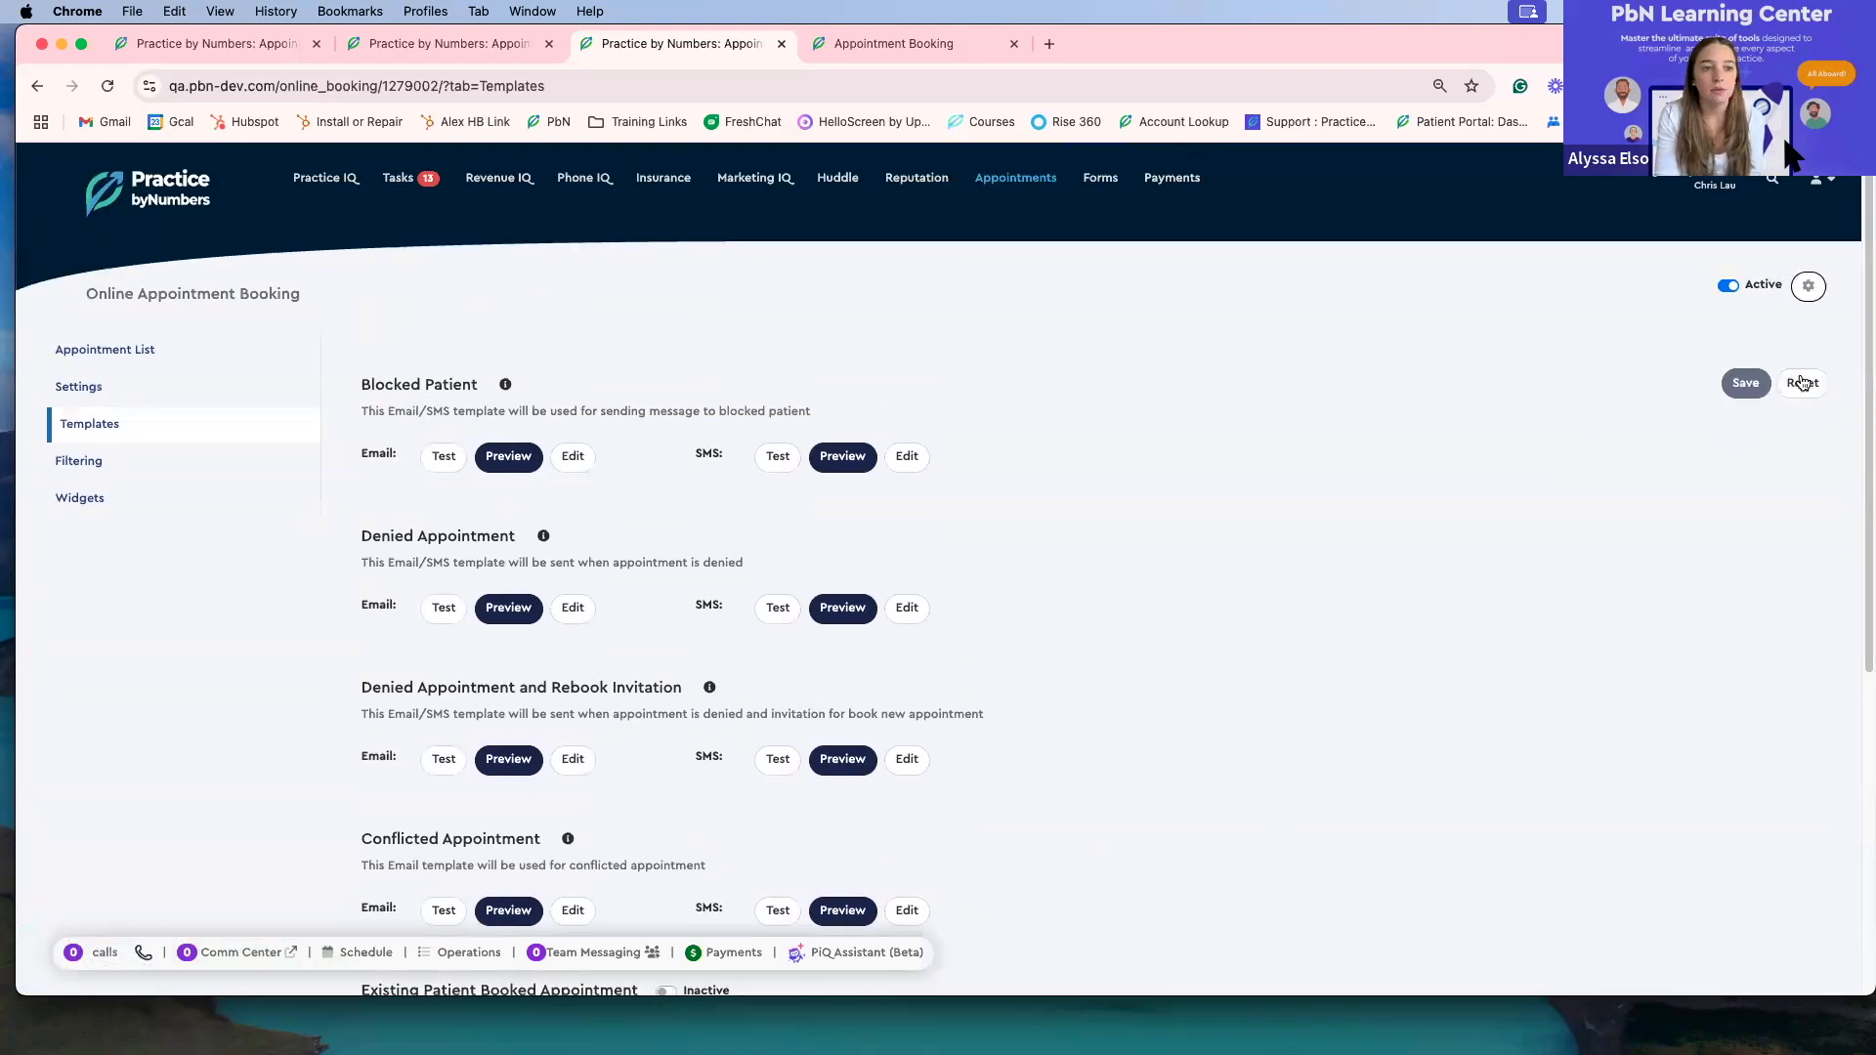
pyautogui.scroll(-5, 1055, 587)
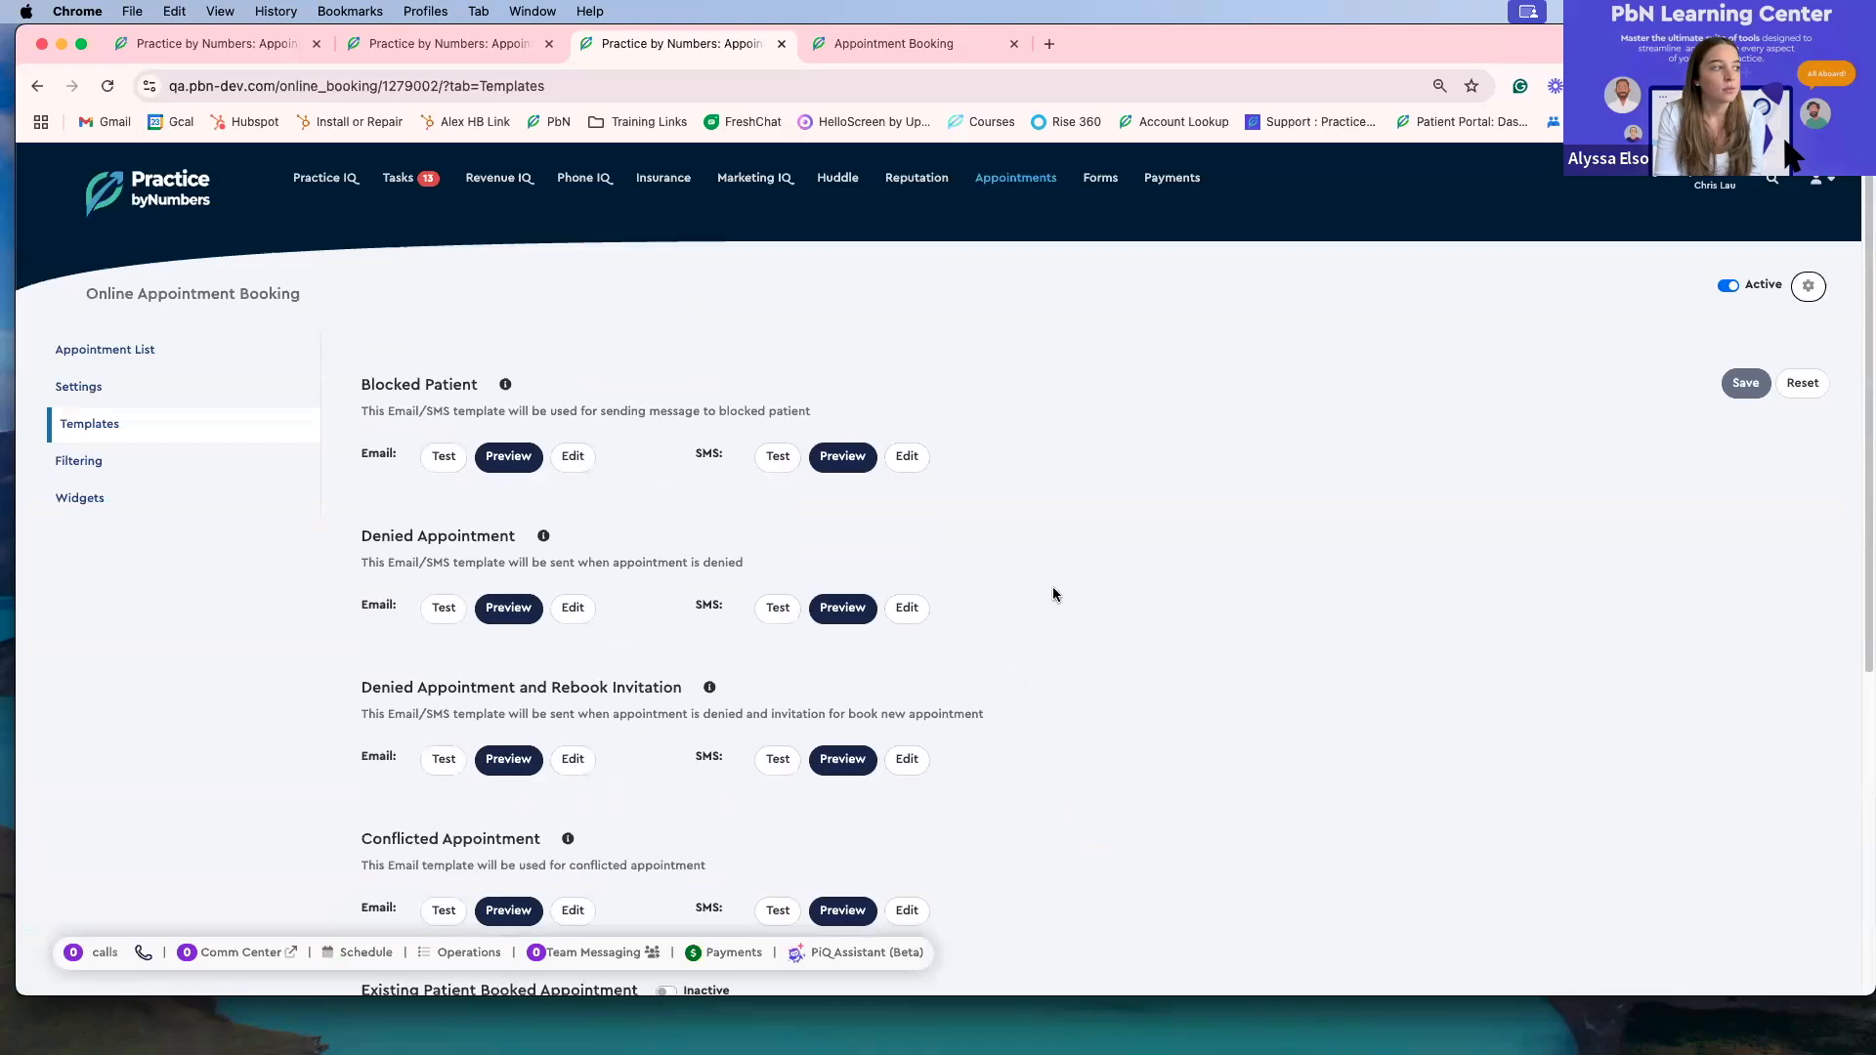
pyautogui.scroll(4, 567, 507)
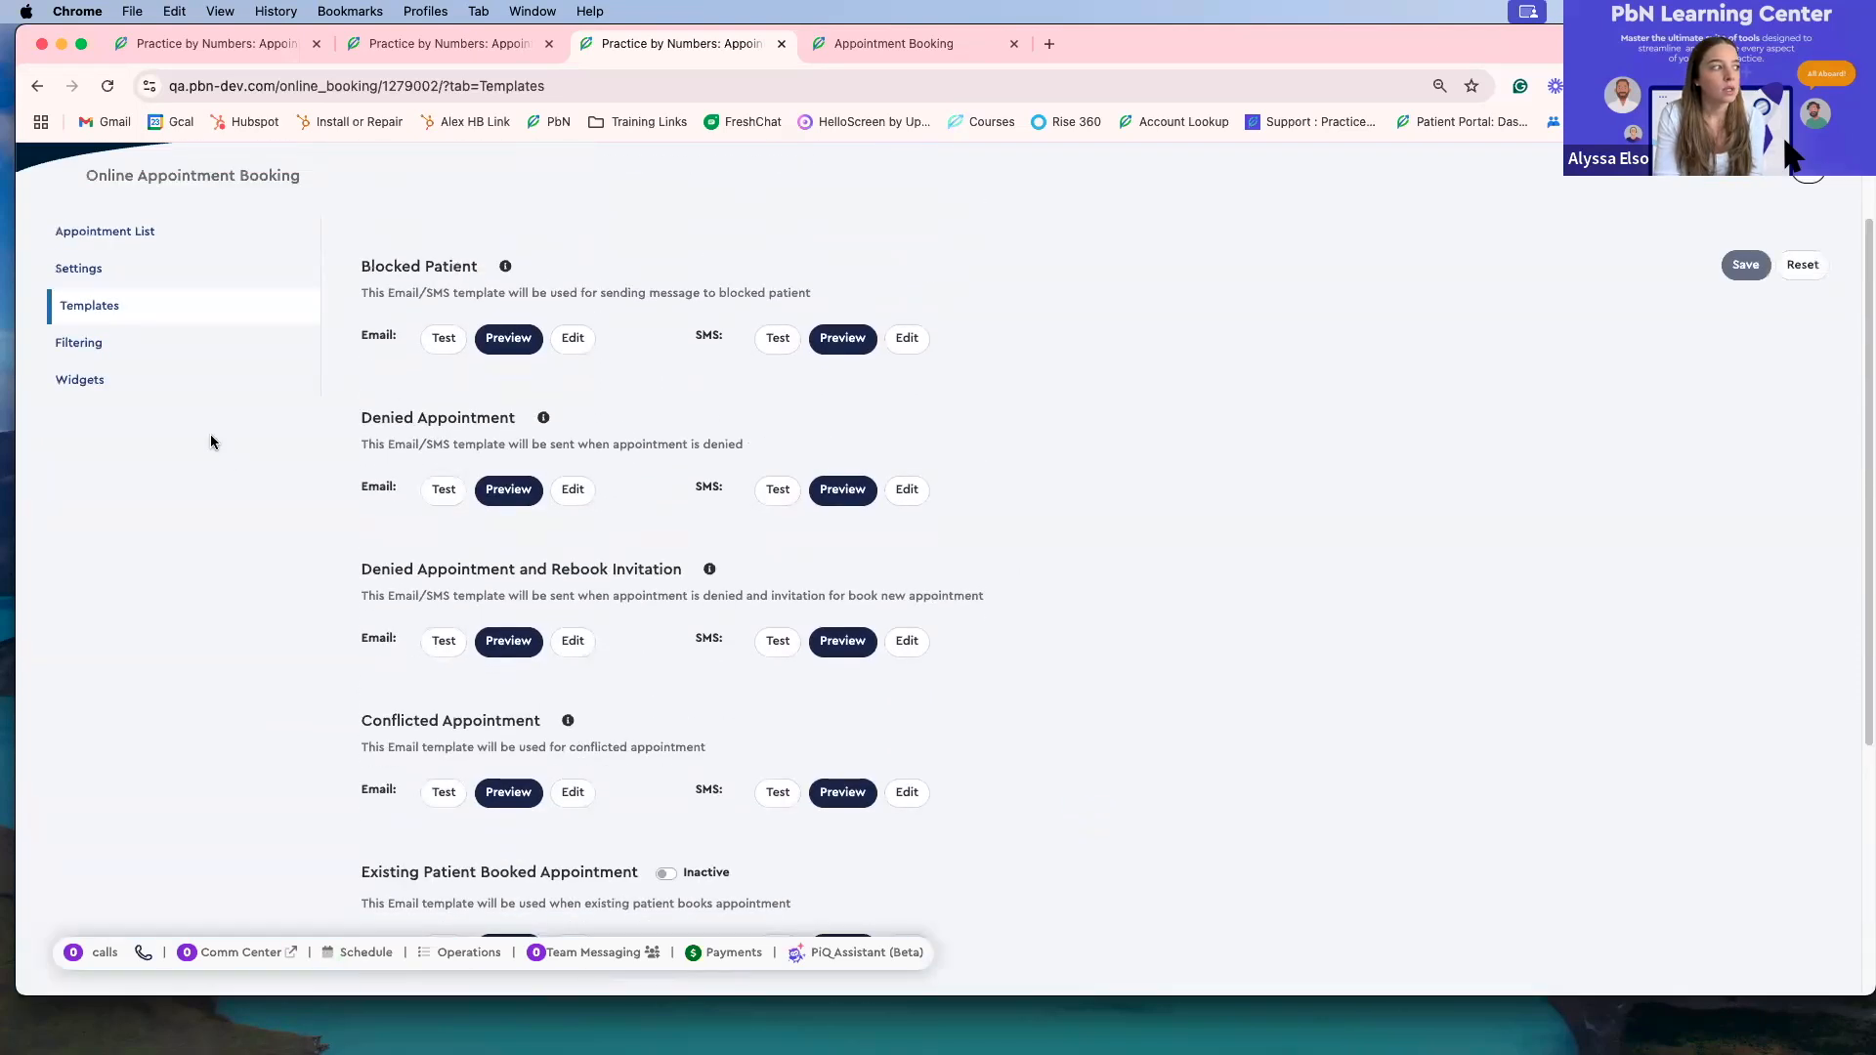
# On the Filtering tab, block patients tagged testttt under Block Patients With Tags.
pyautogui.click(62, 345)
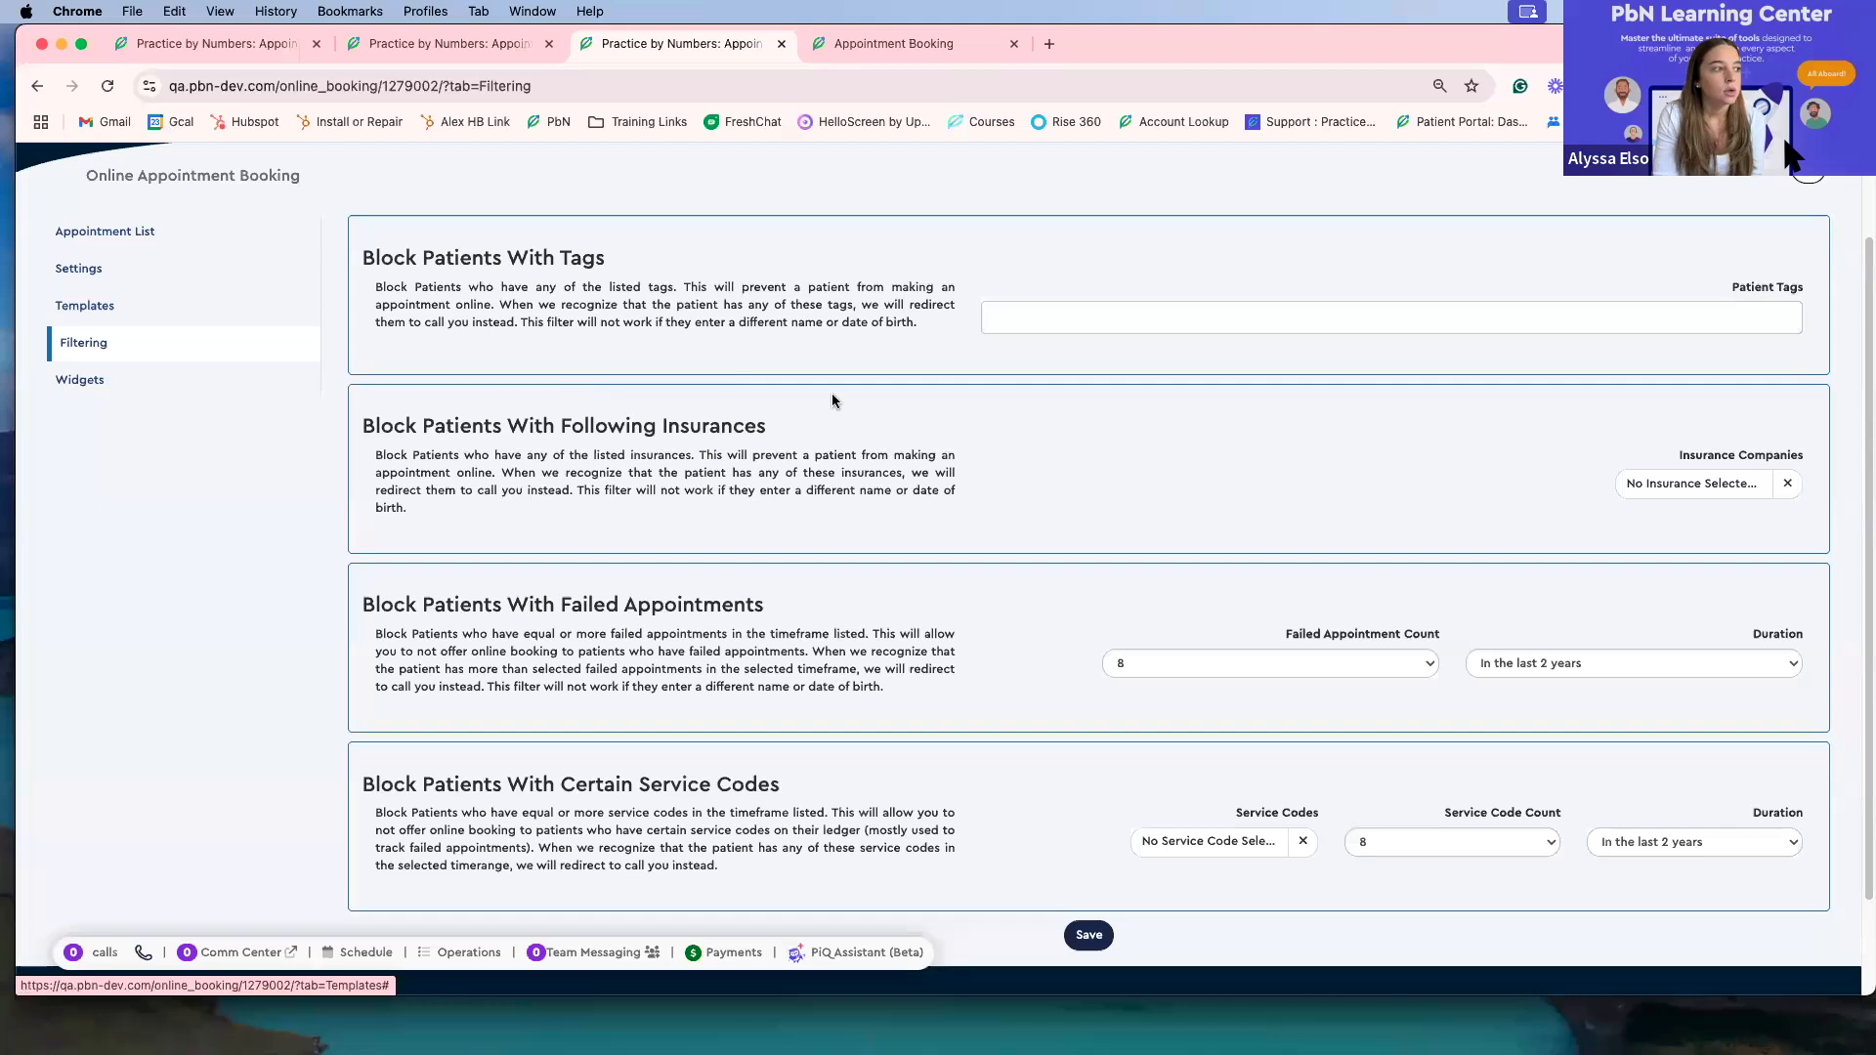
pyautogui.scroll(-1, 1083, 479)
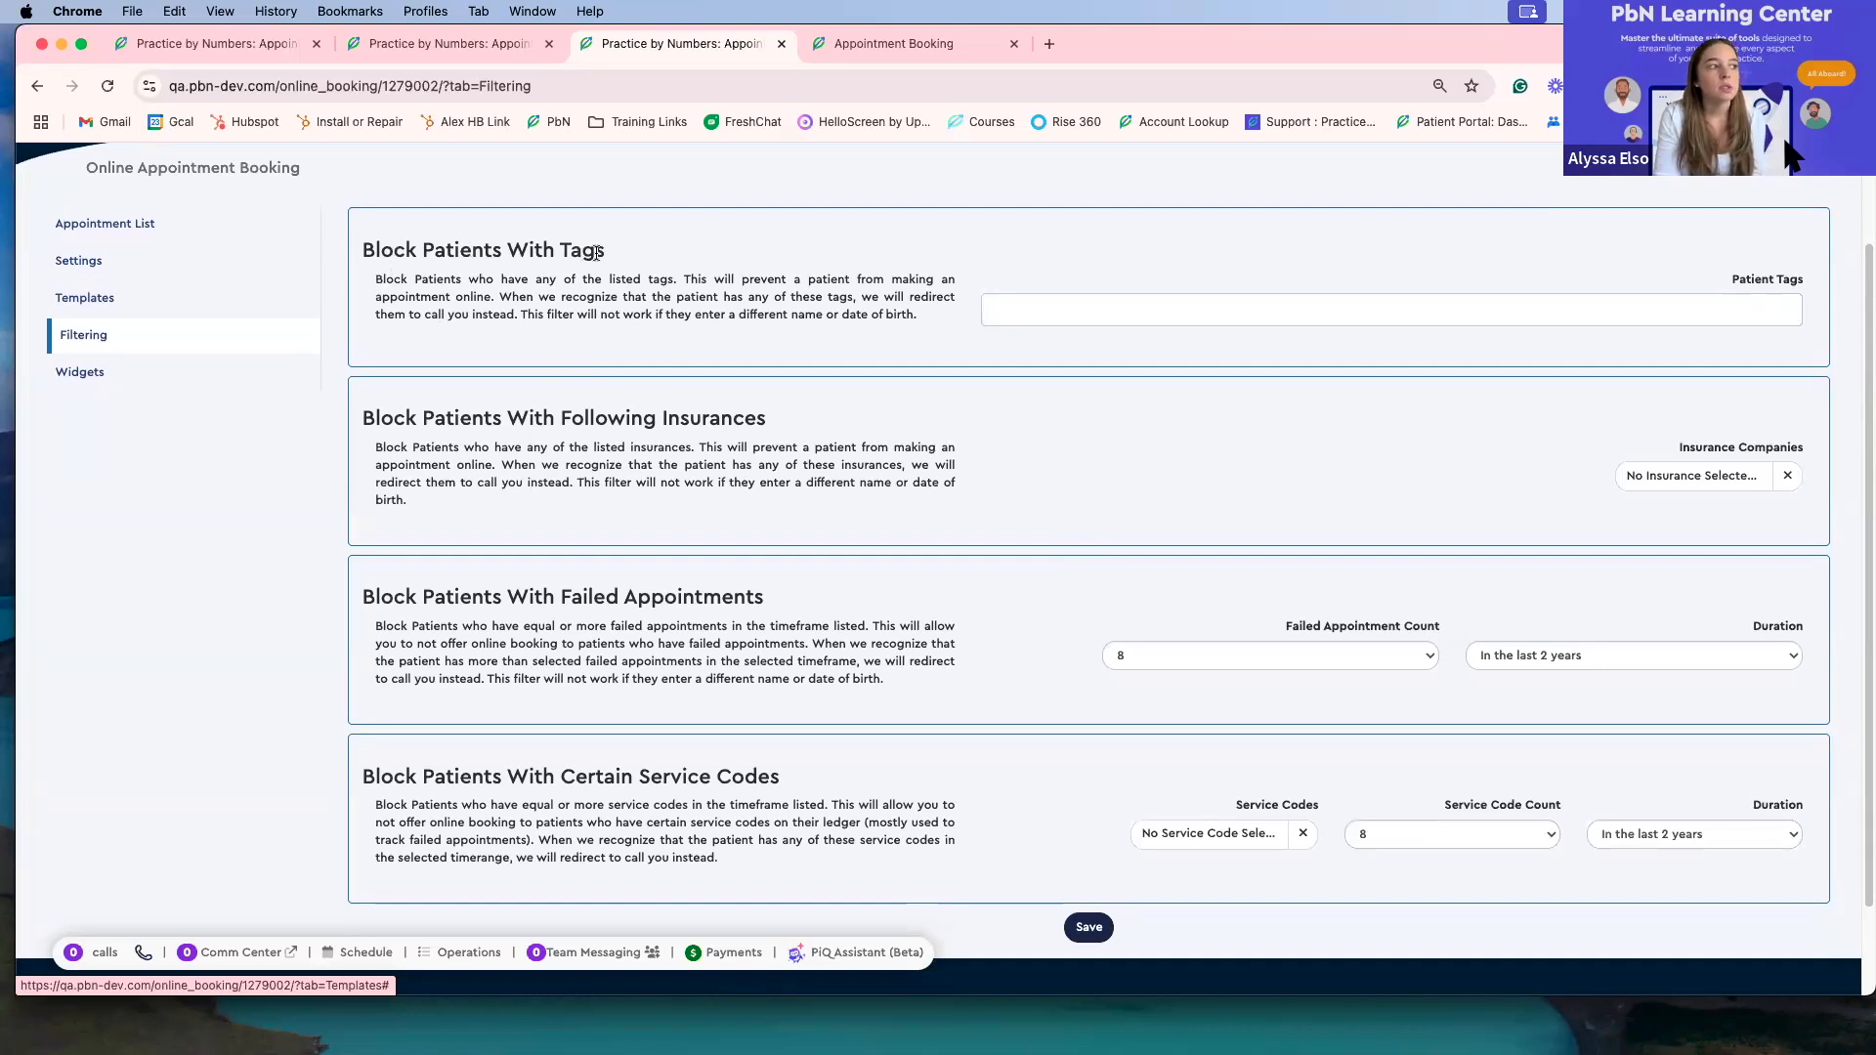
pyautogui.click(1020, 317)
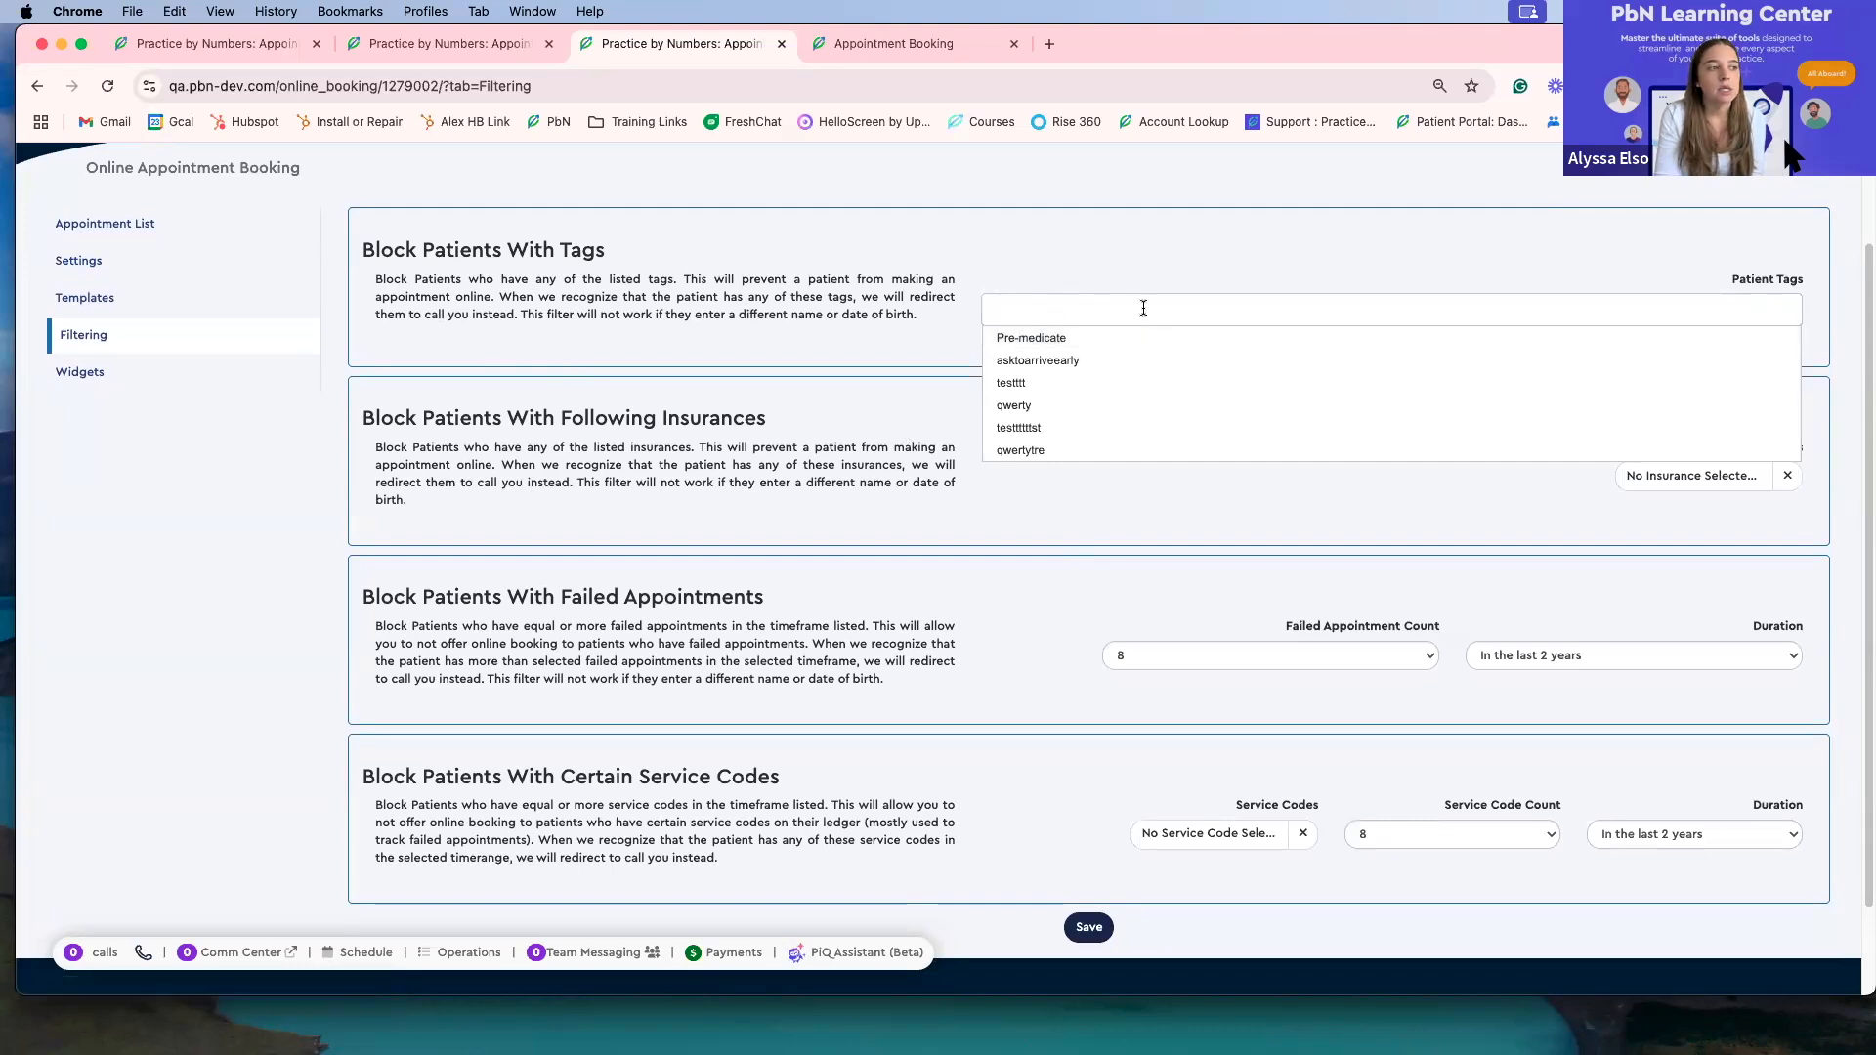
pyautogui.click(1018, 380)
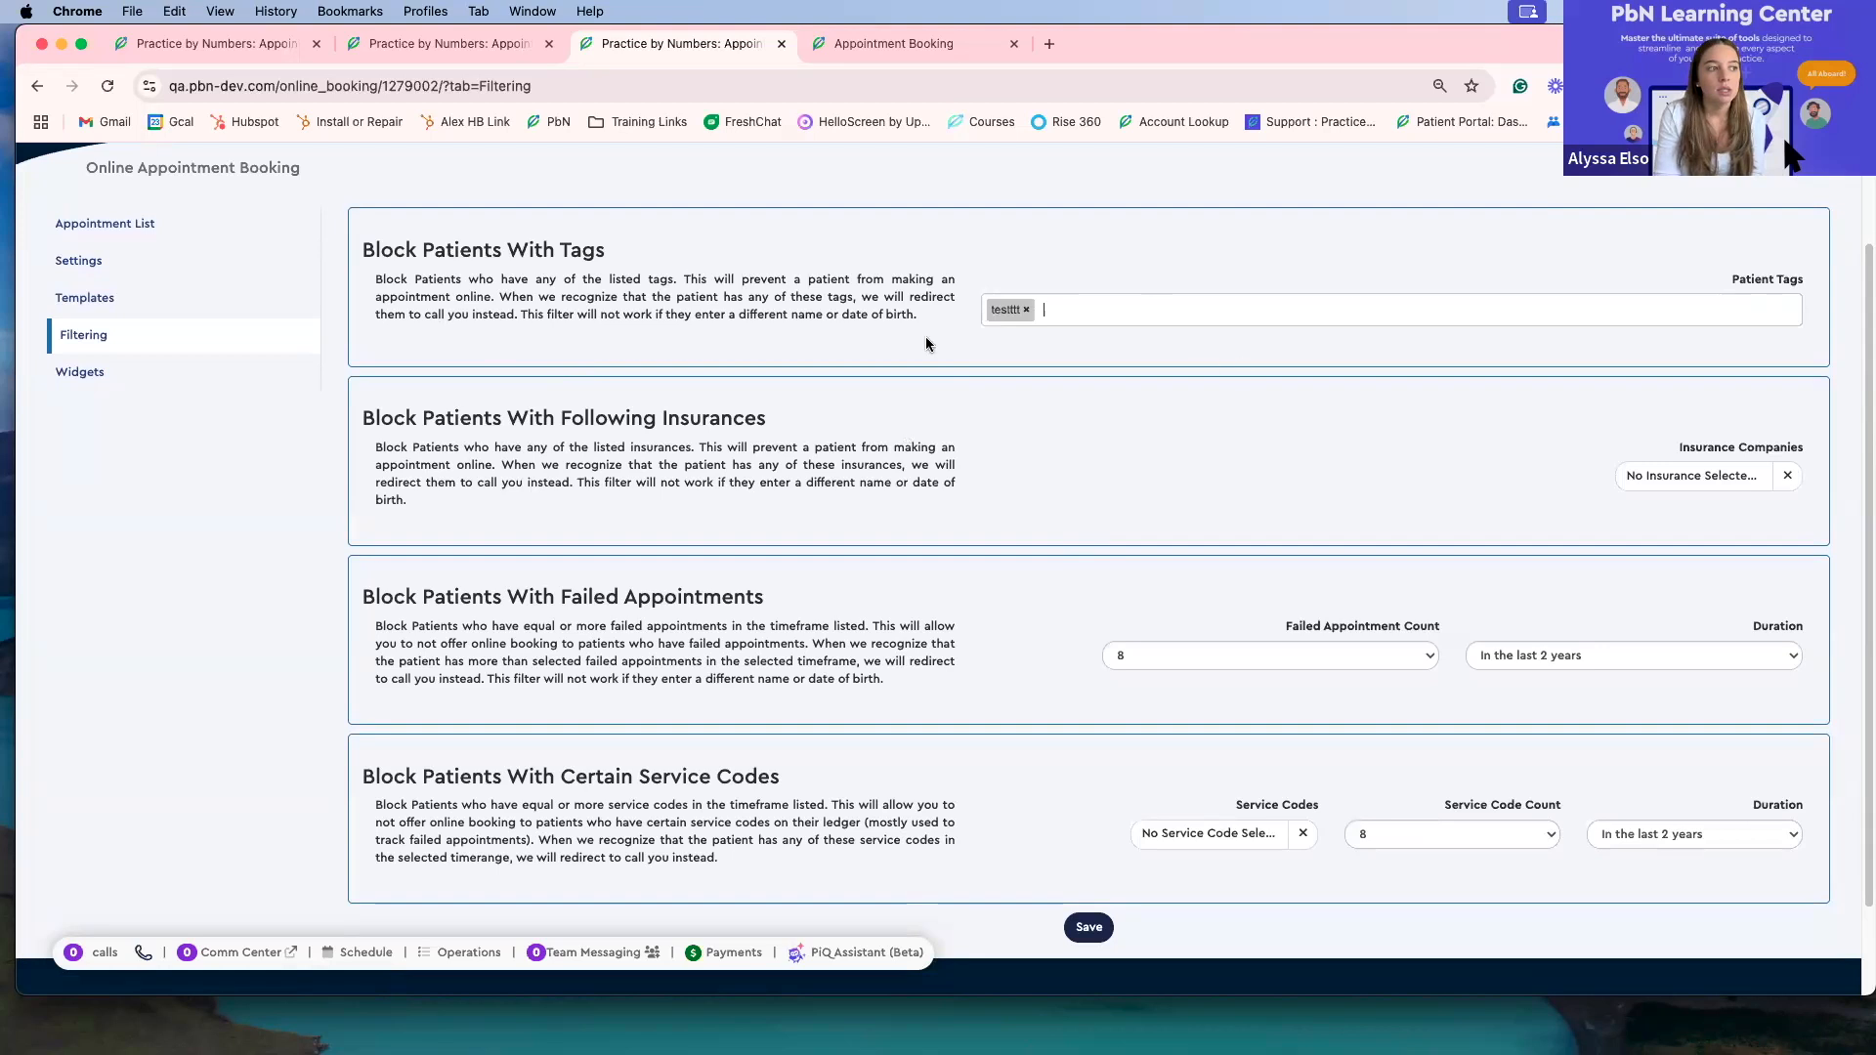
pyautogui.scroll(-2, 1082, 394)
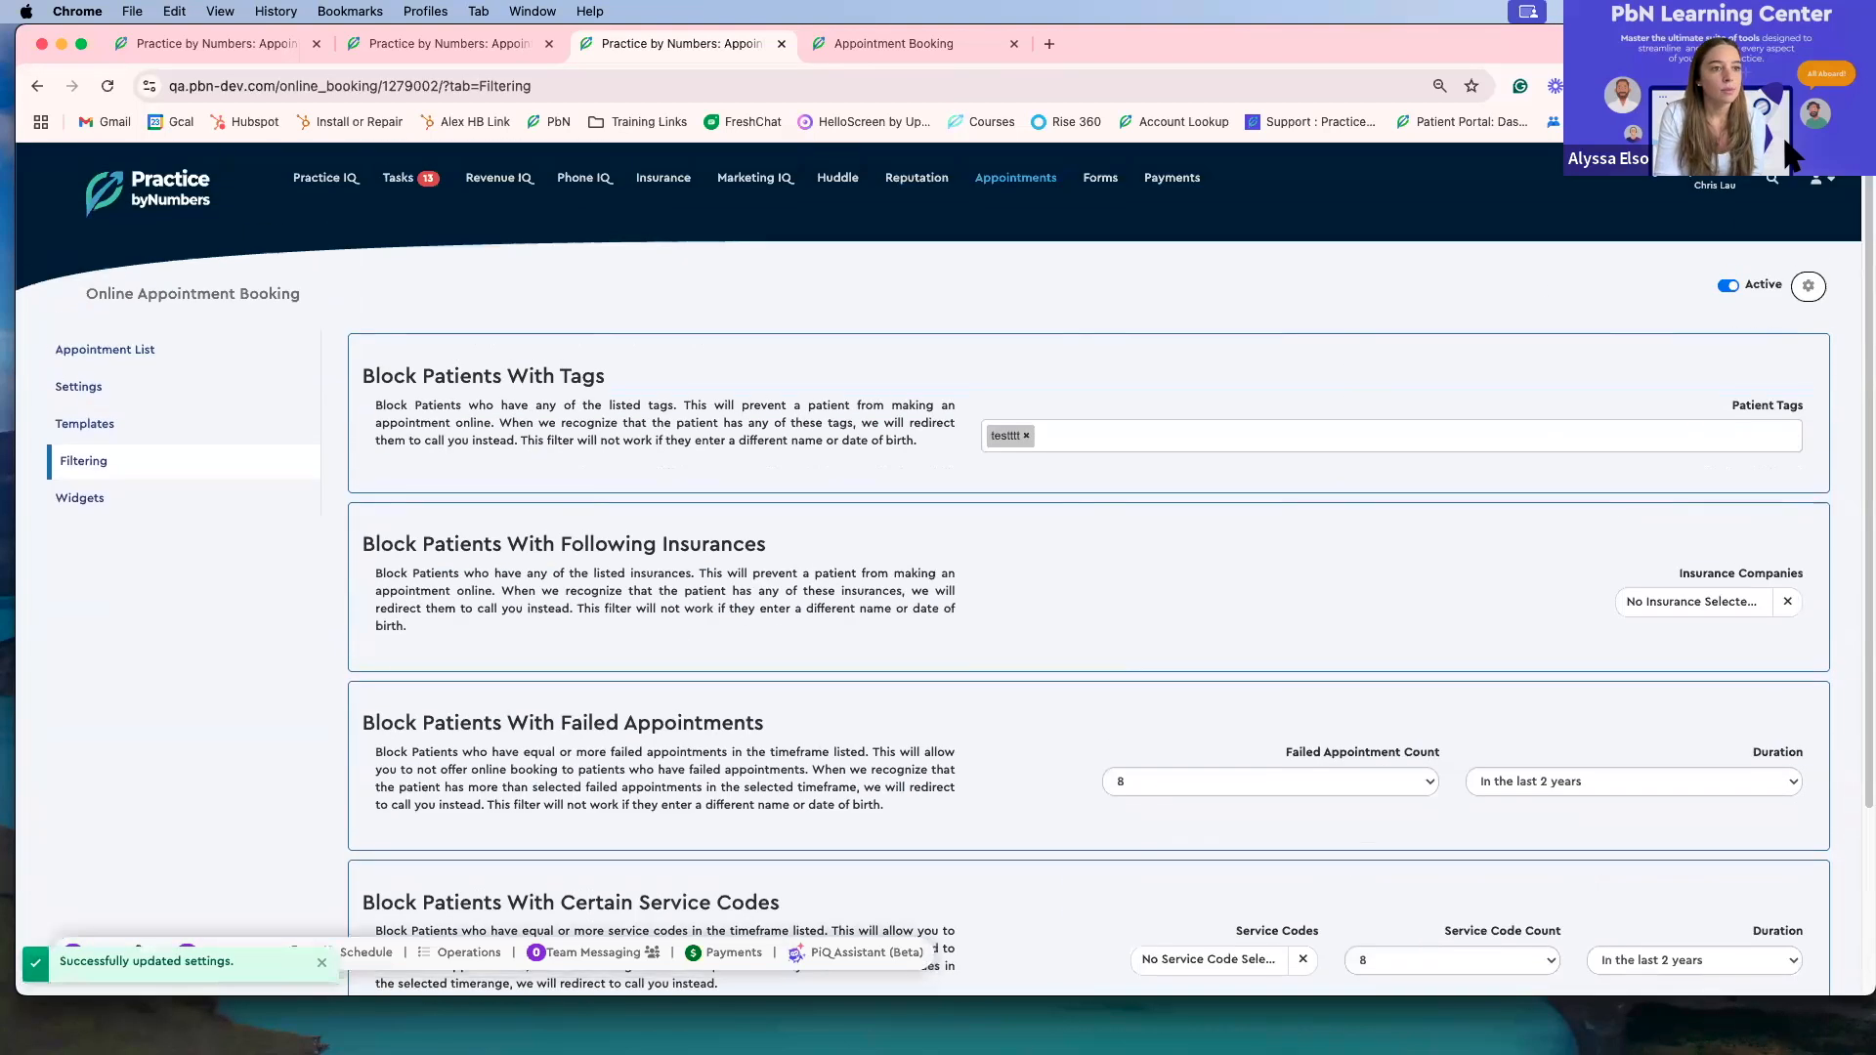
# Find the test patient, add the testttt tag in their overview, and close it.
pyautogui.click(1772, 178)
pyautogui.write('test')
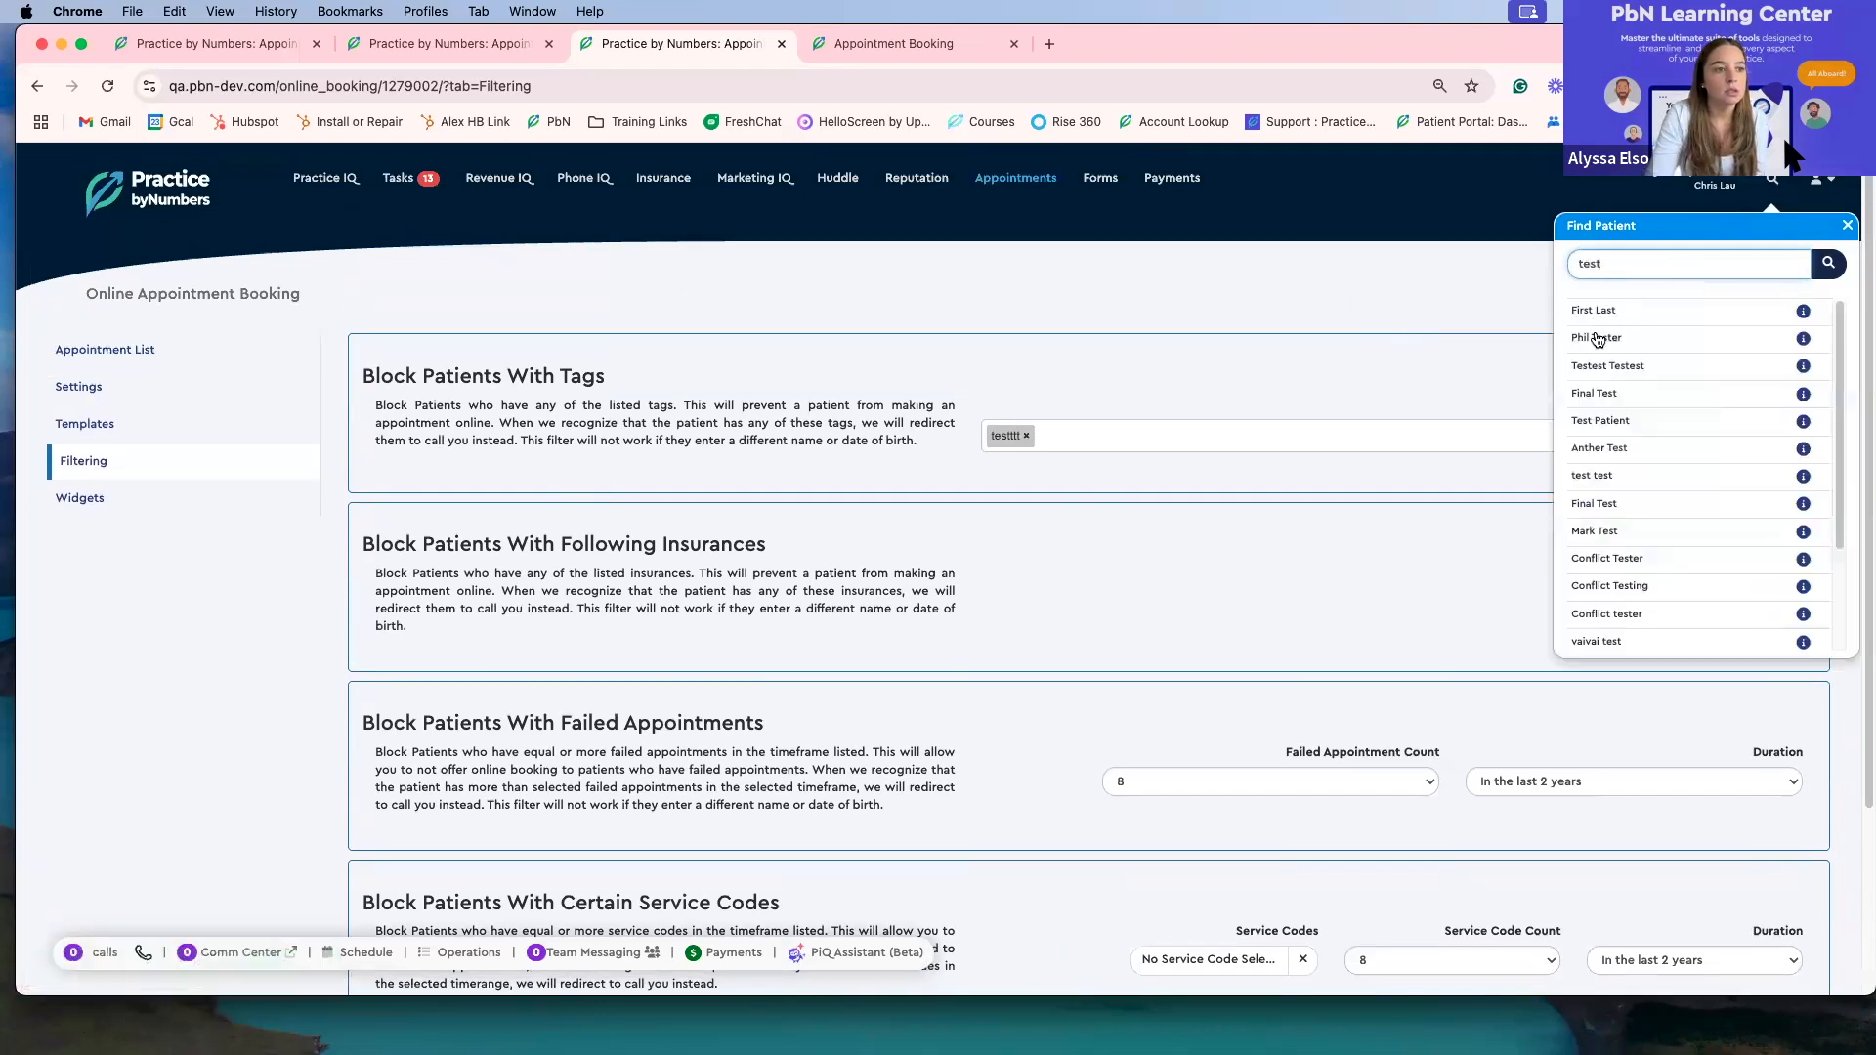
pyautogui.click(1596, 340)
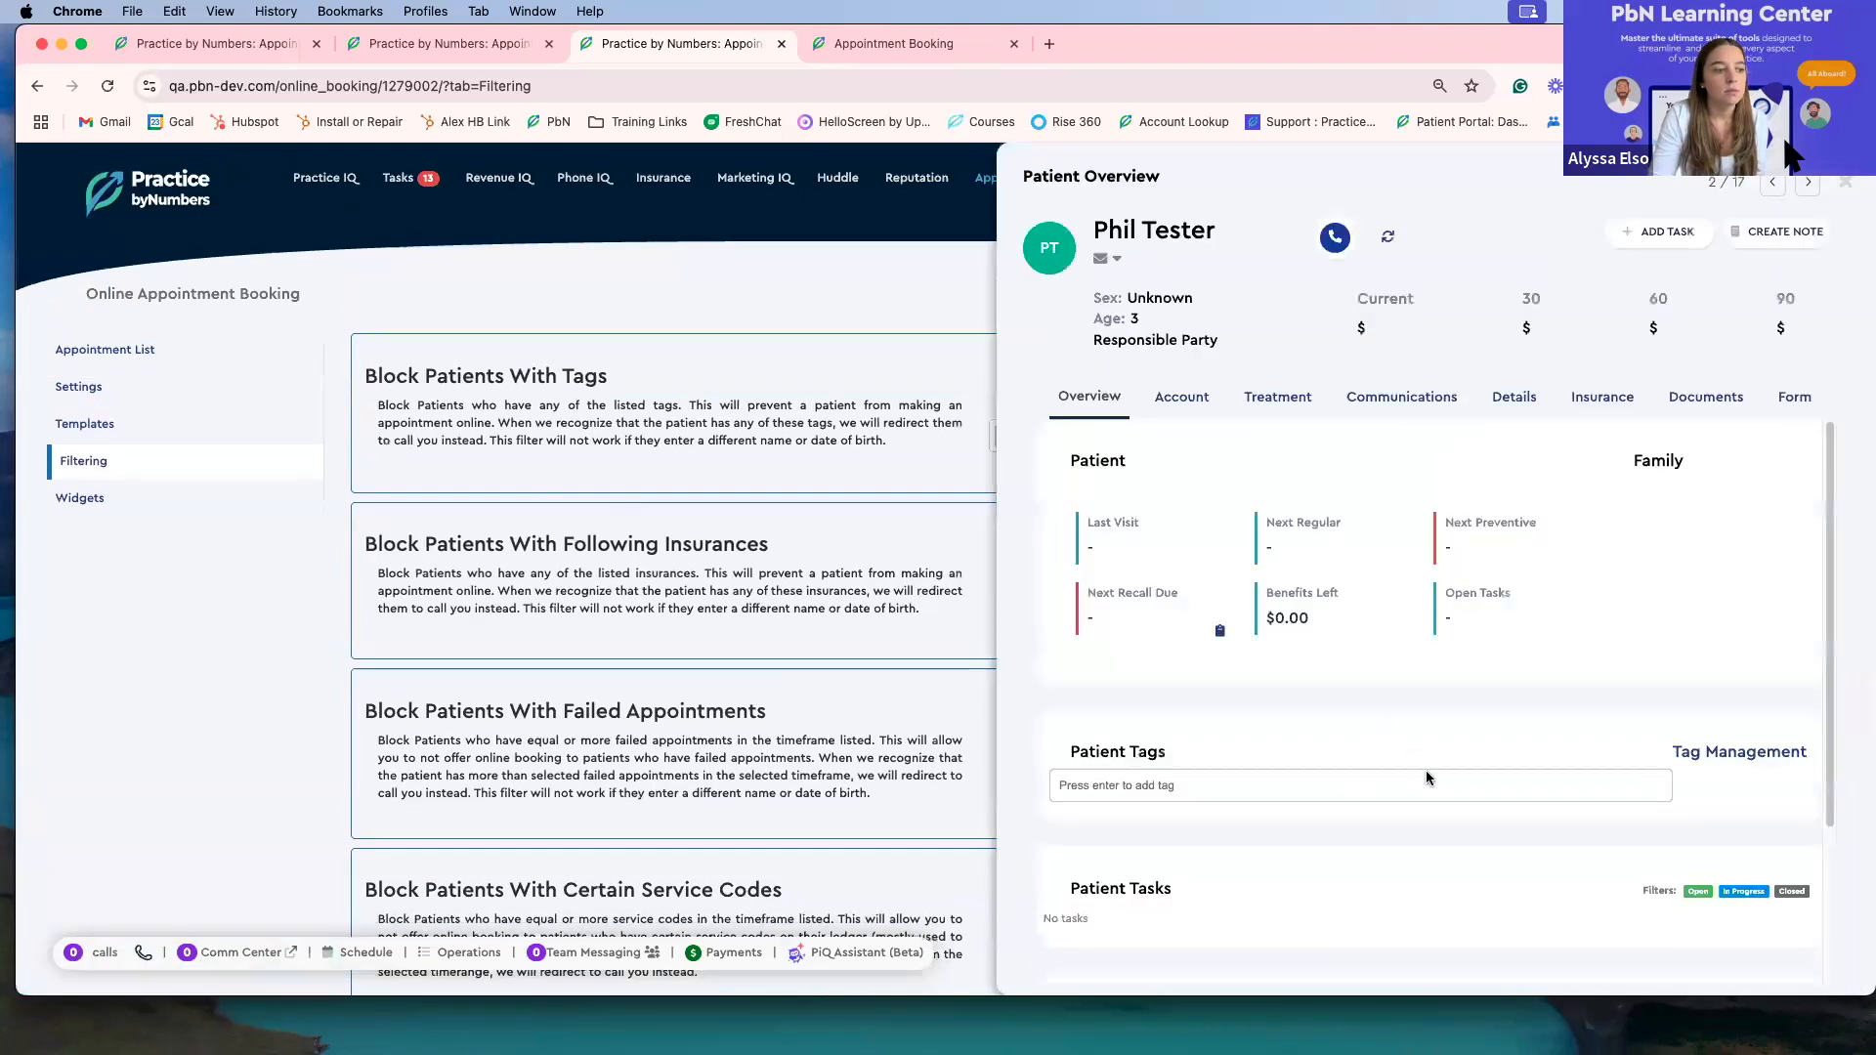
pyautogui.click(1428, 772)
pyautogui.write('test')
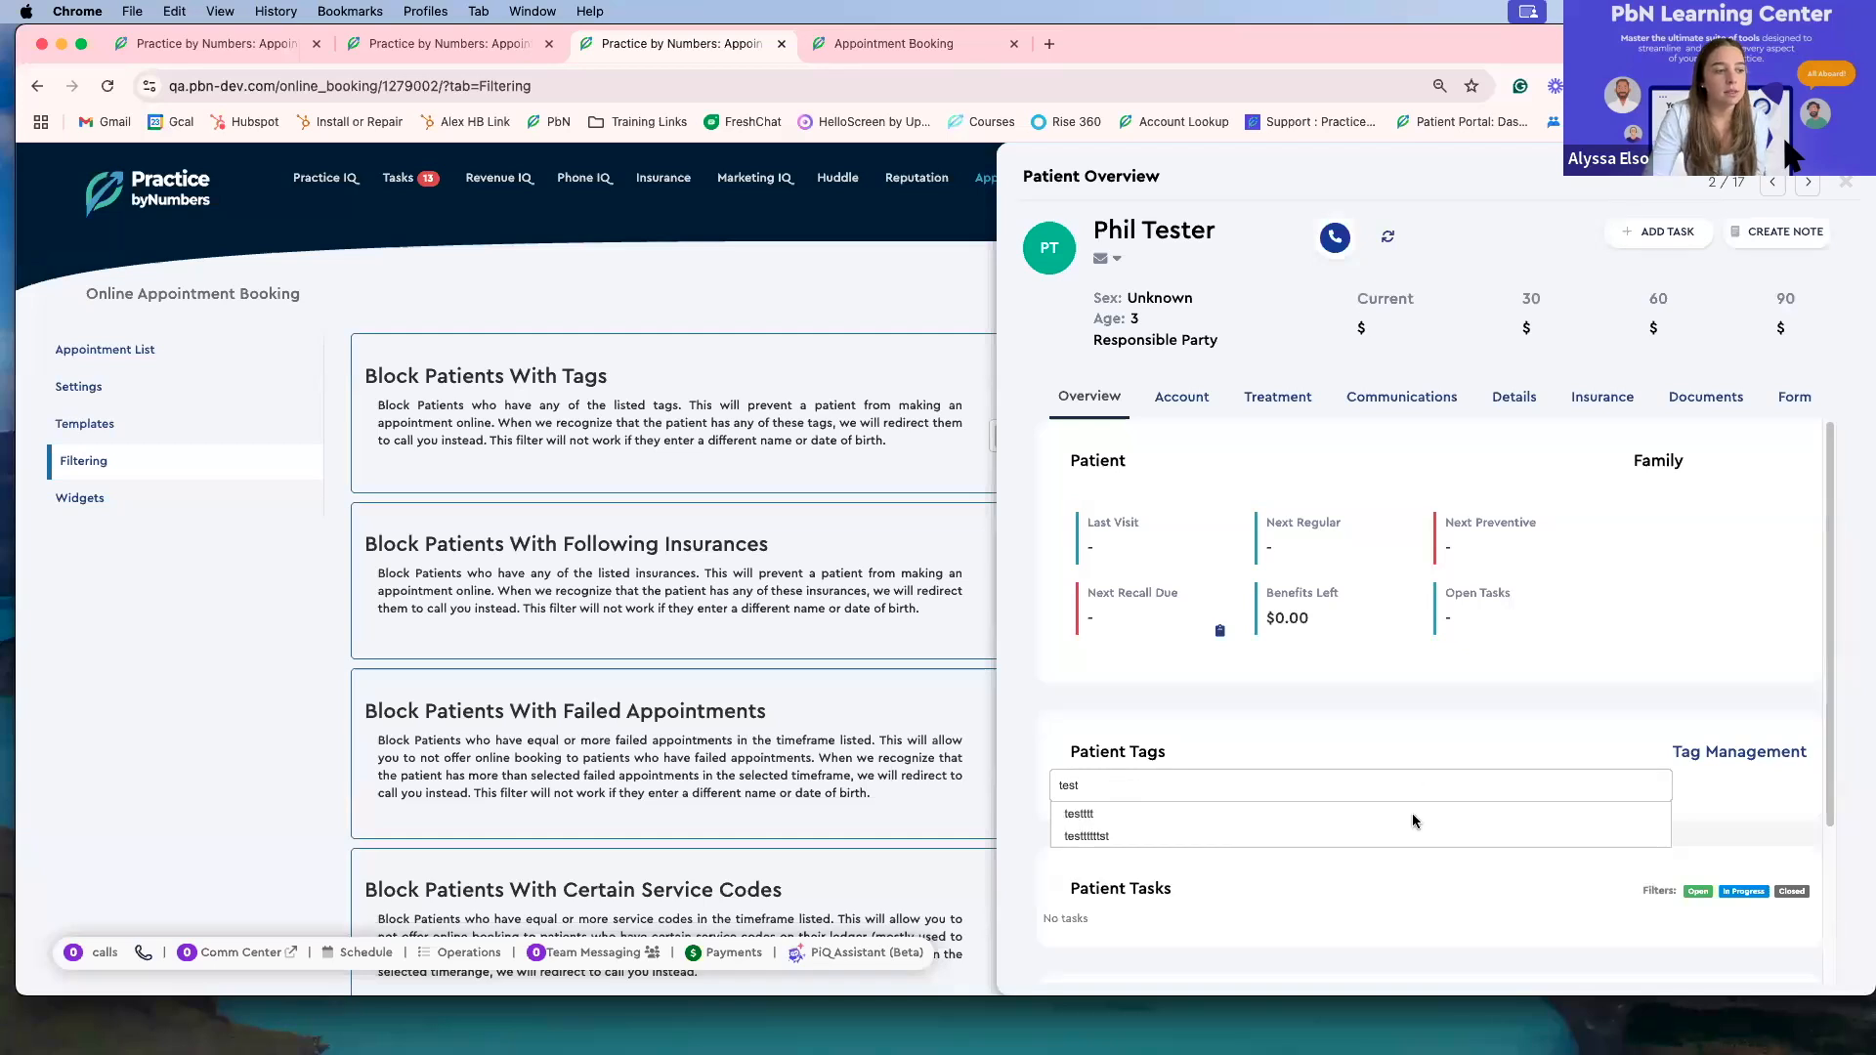
pyautogui.click(1413, 815)
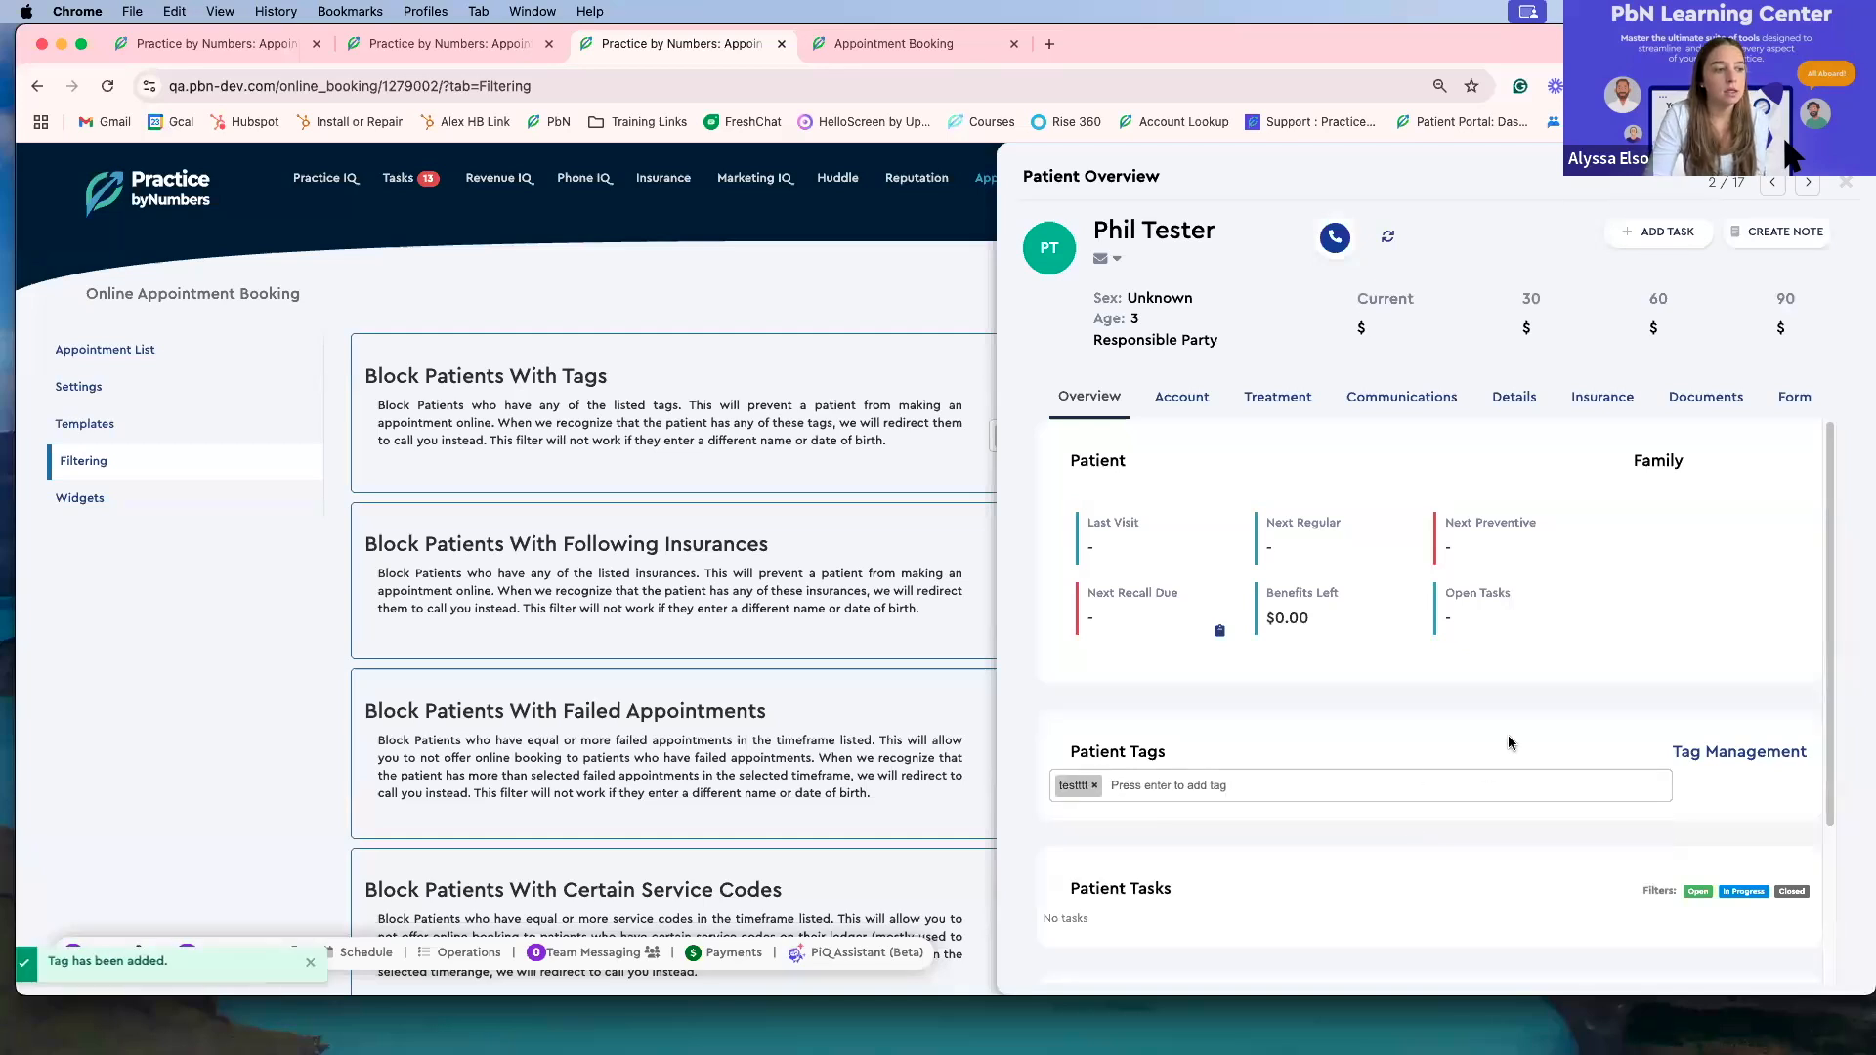
pyautogui.click(1844, 186)
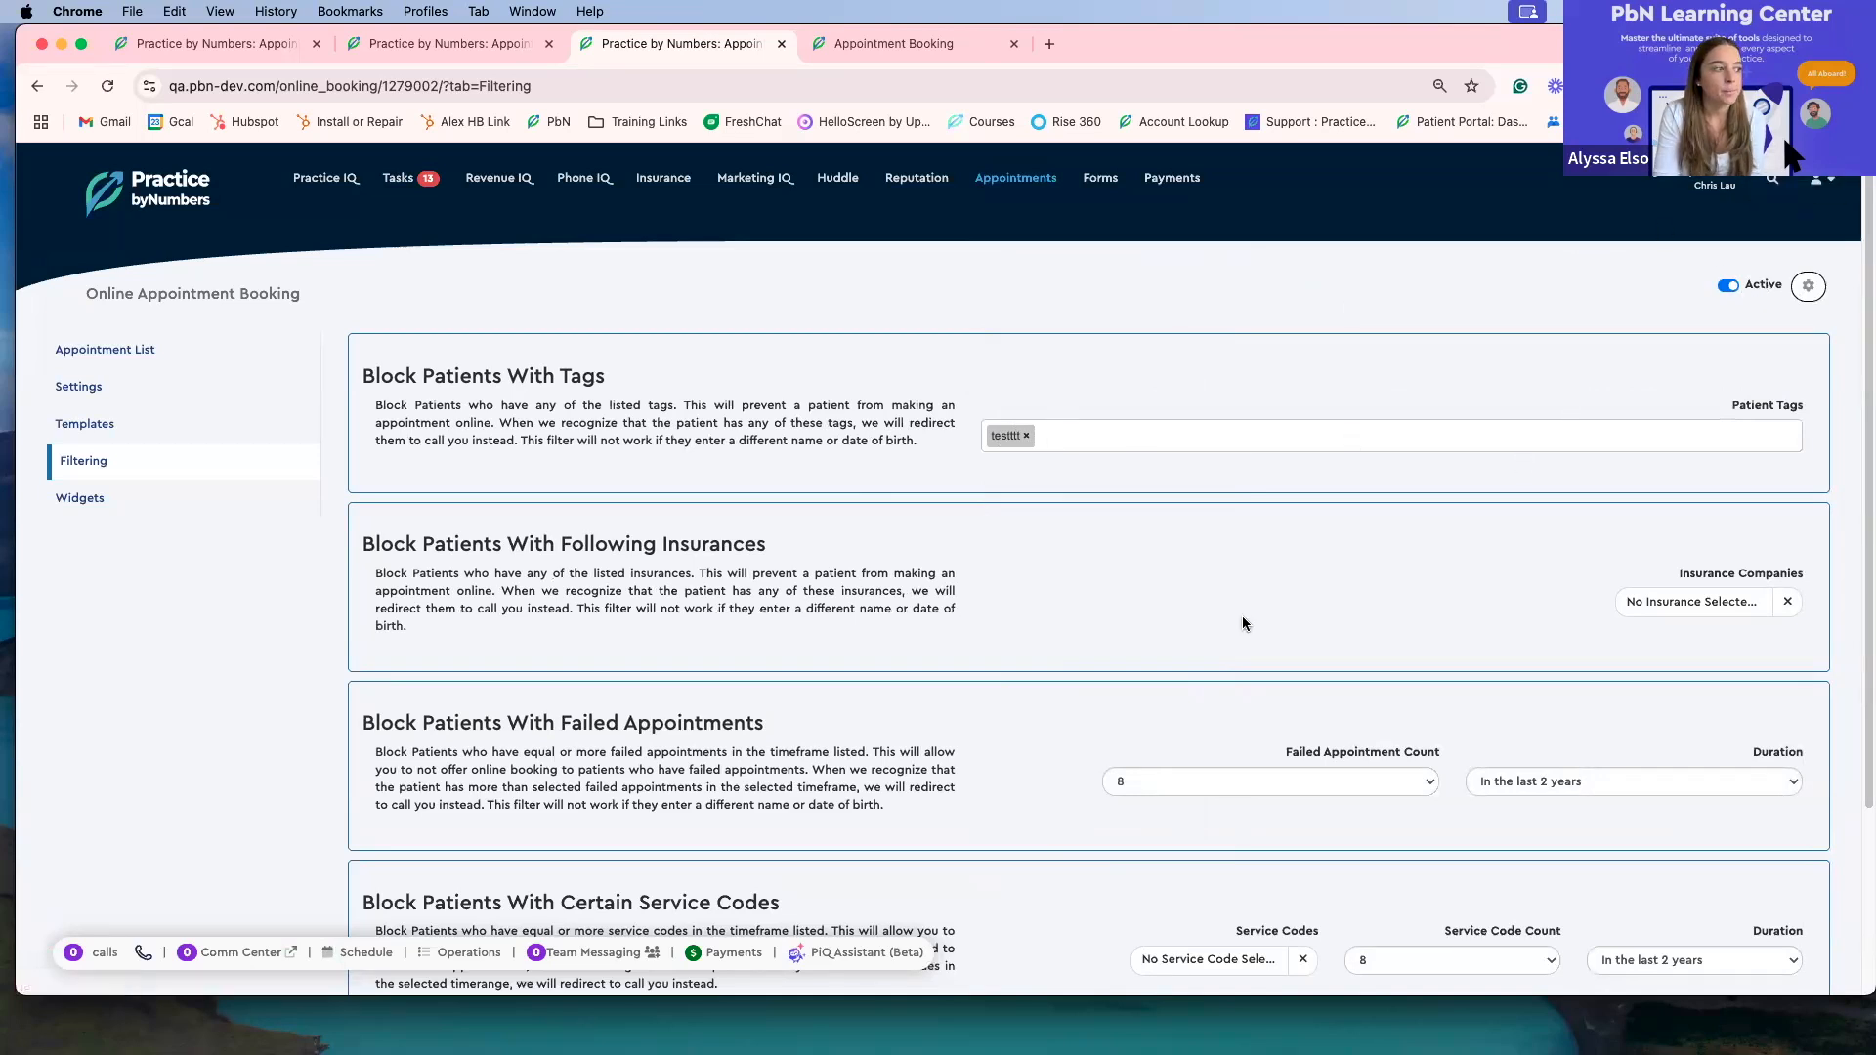
# Try blocking Caresource insurance, then remove it so no insurance companies are blocked.
pyautogui.scroll(-3, 1236, 596)
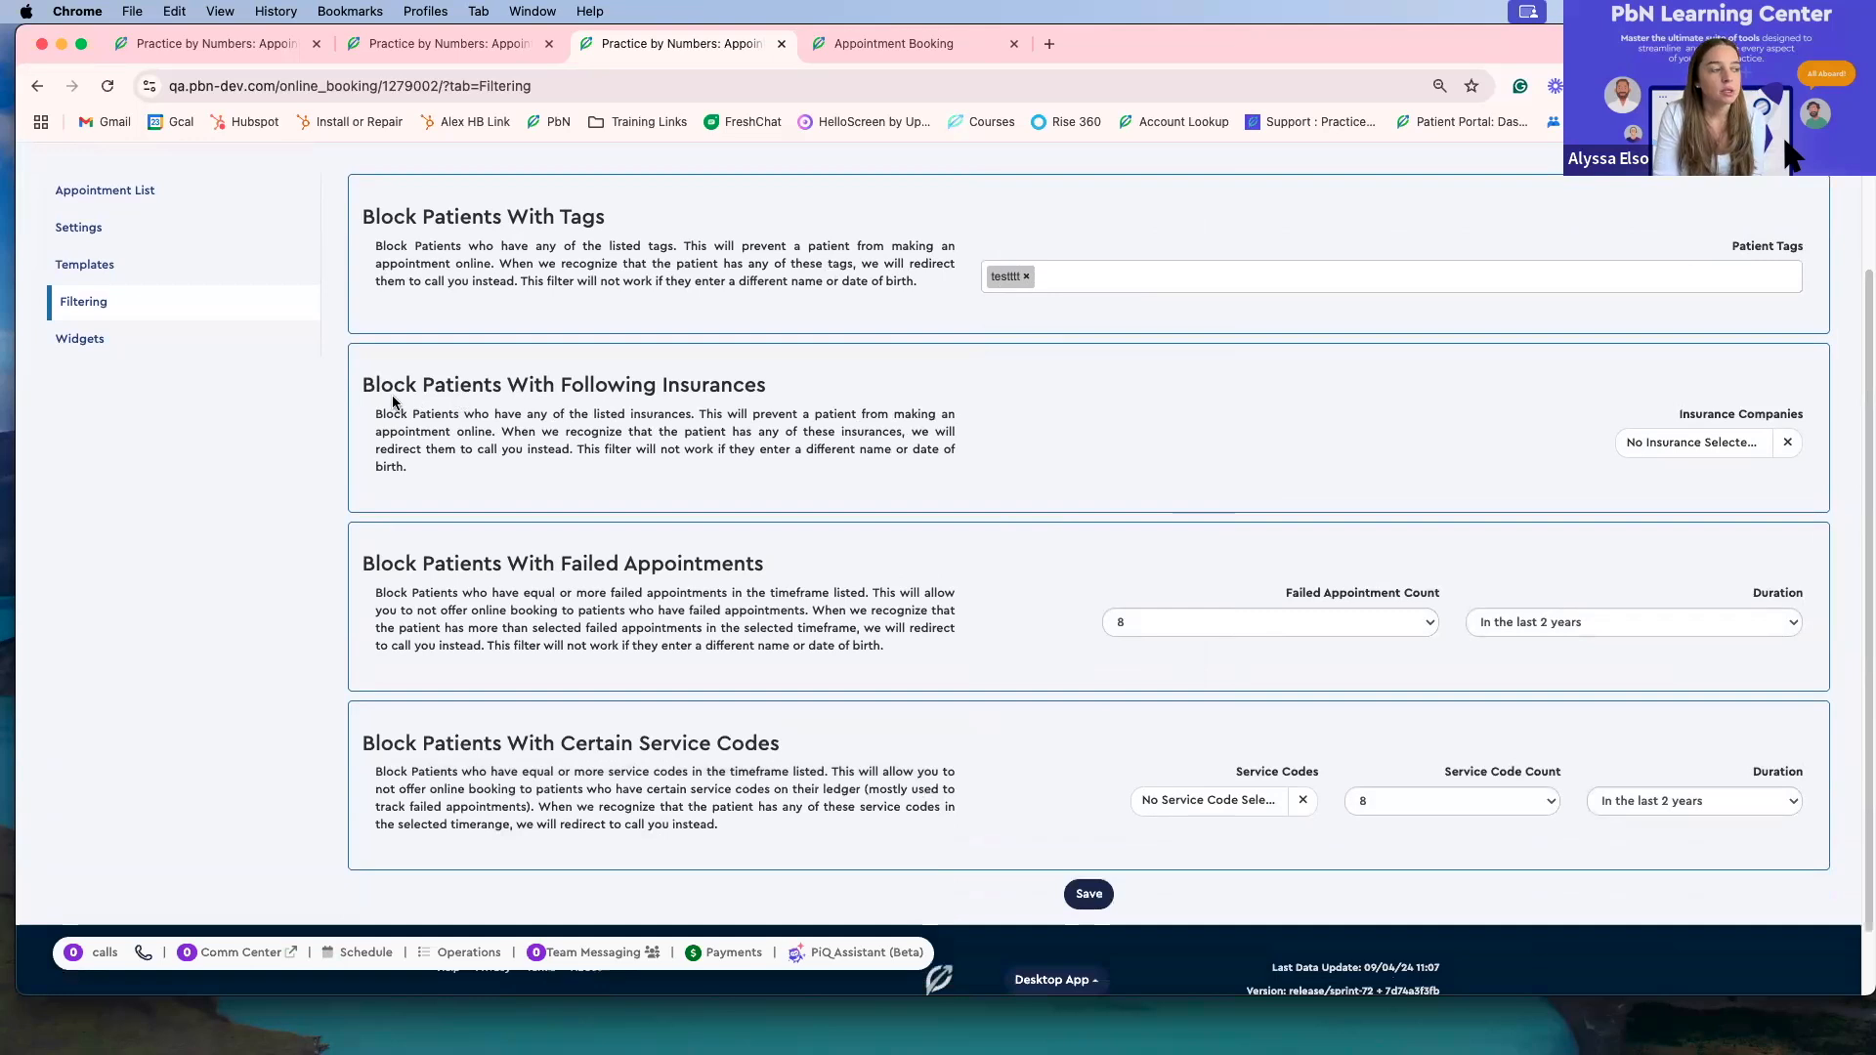
pyautogui.click(1701, 443)
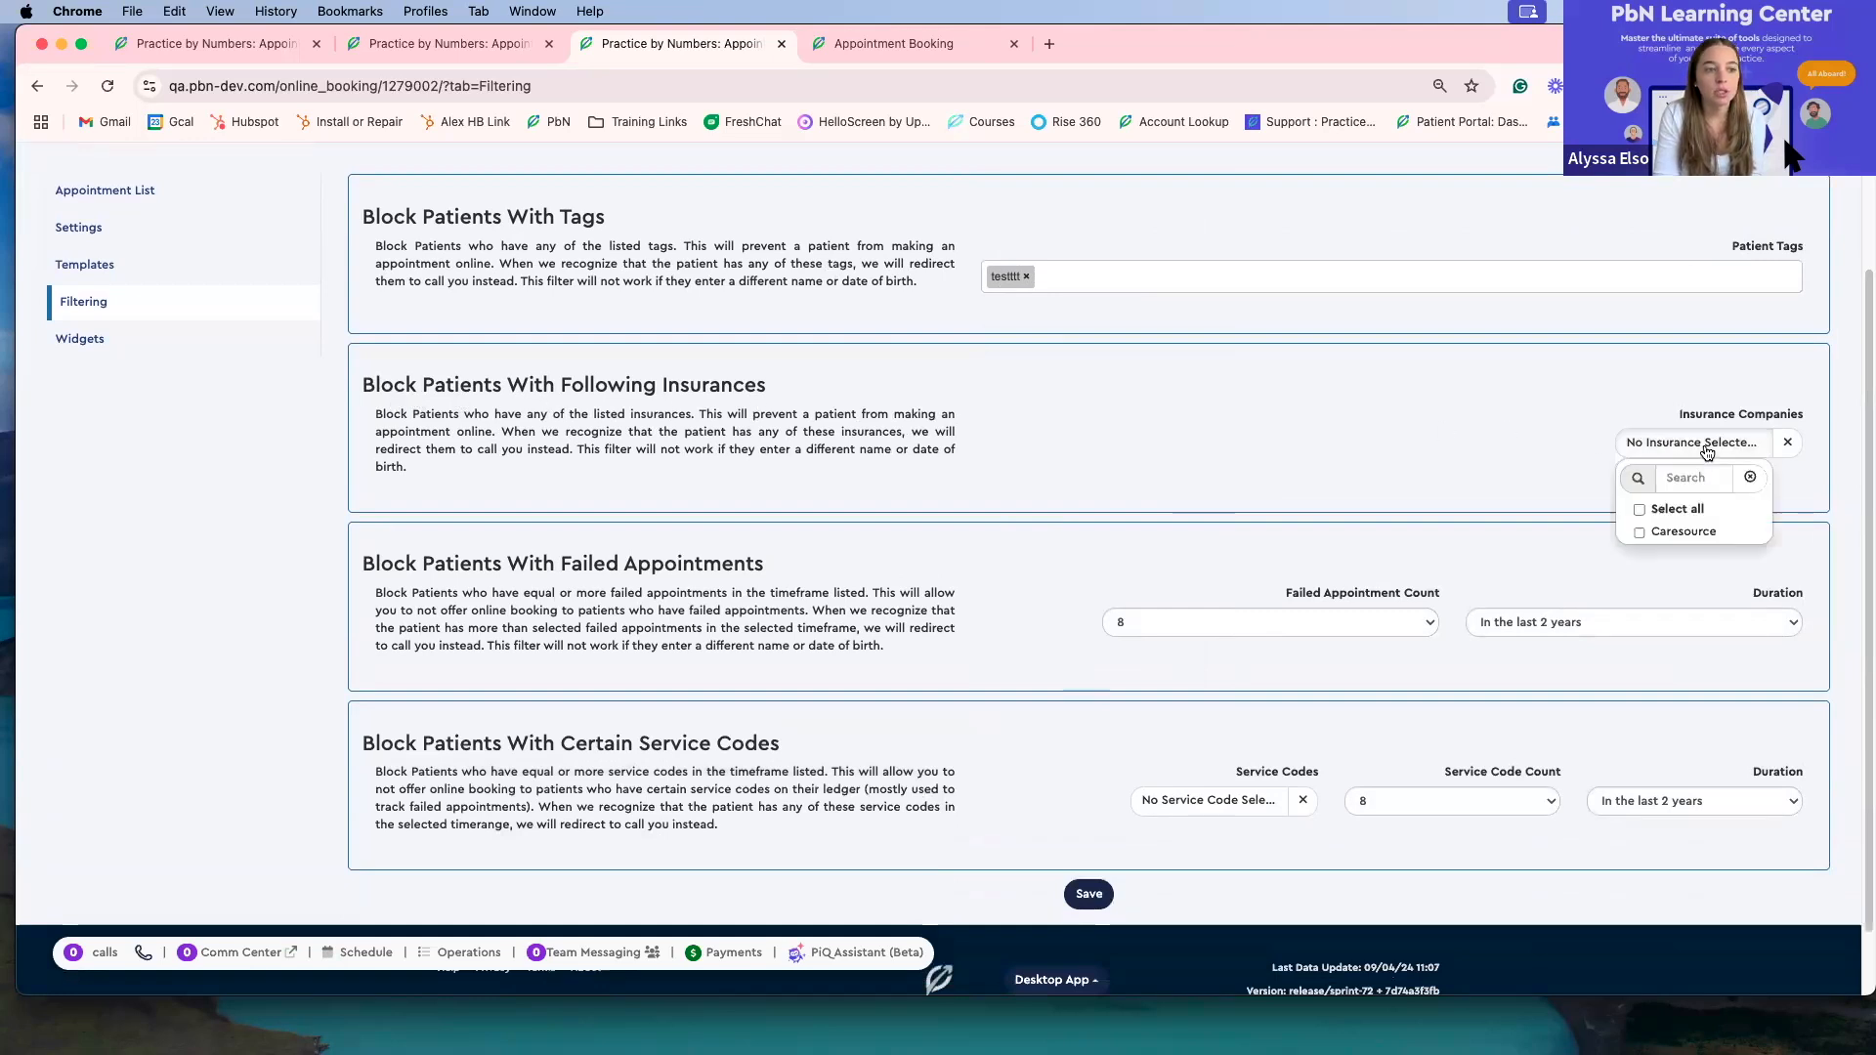
pyautogui.click(1641, 533)
pyautogui.click(1641, 534)
pyautogui.click(1369, 426)
pyautogui.scroll(-1, 1368, 426)
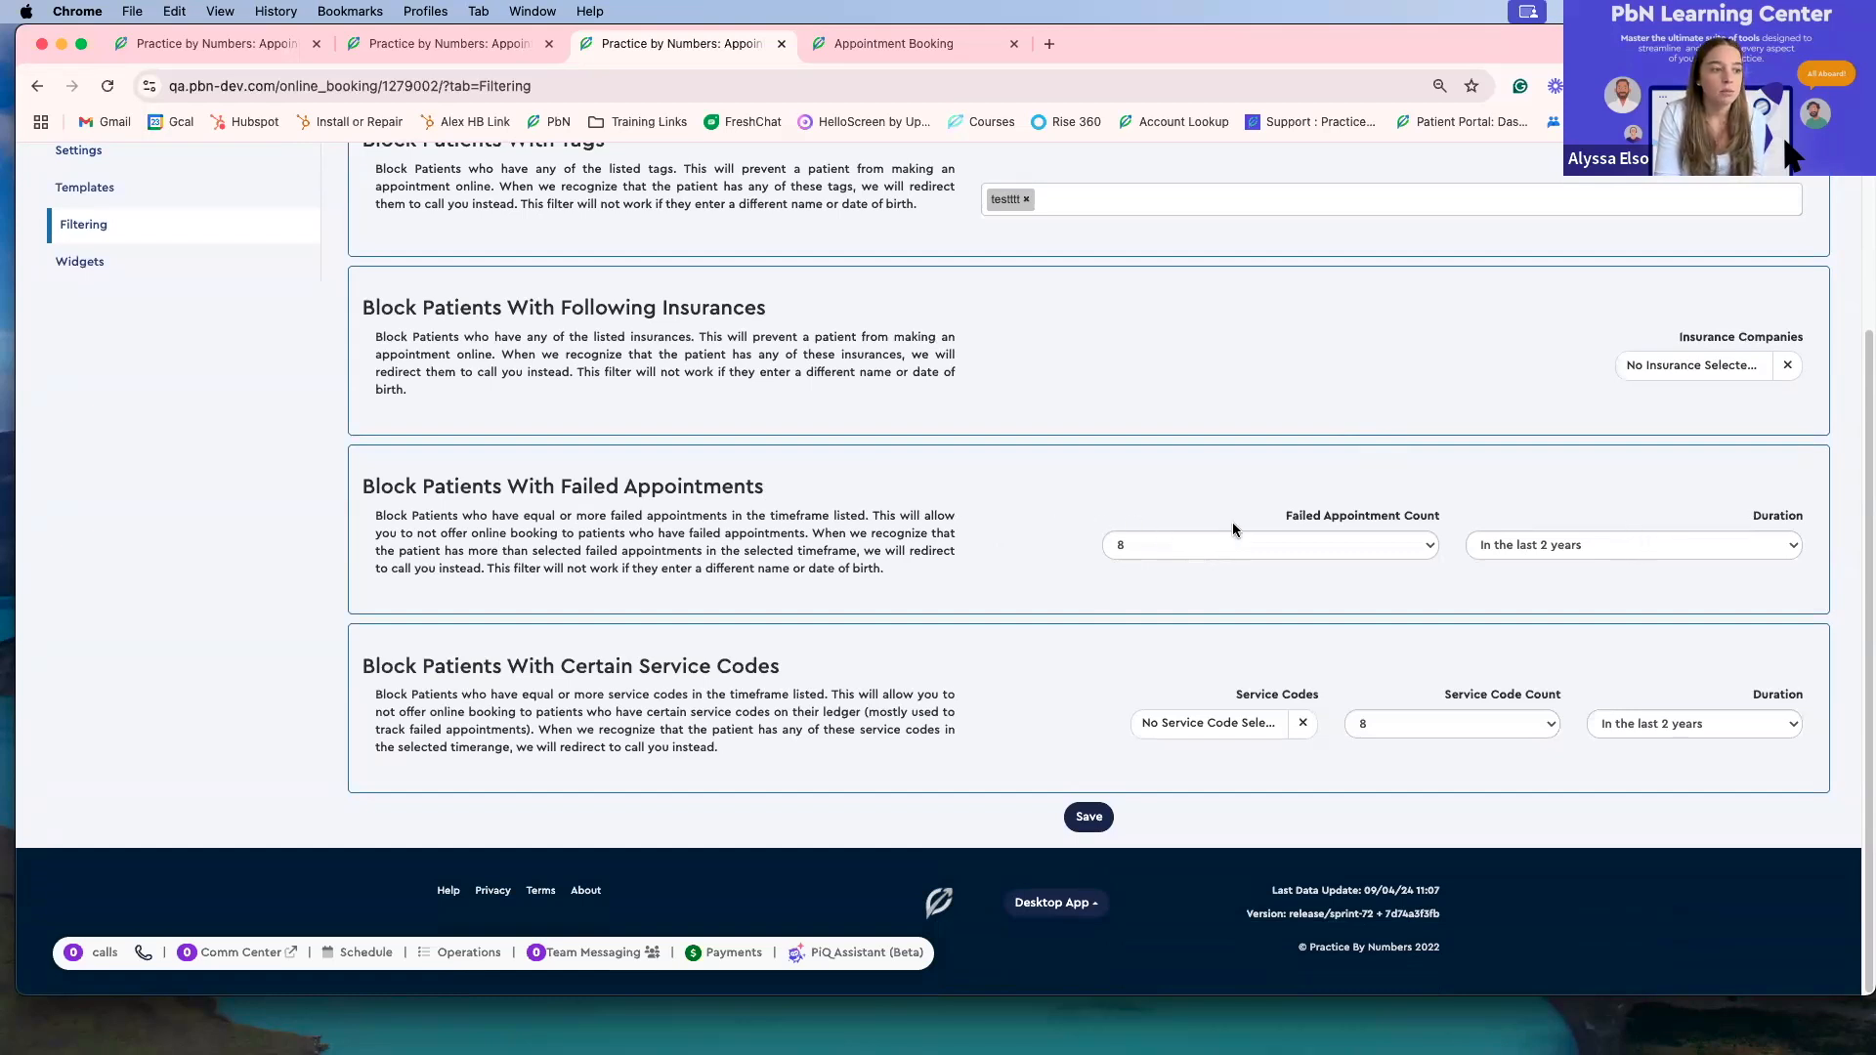
# Set the failed appointment count to 2 within the last 6 months.
pyautogui.click(1175, 541)
pyautogui.click(1157, 419)
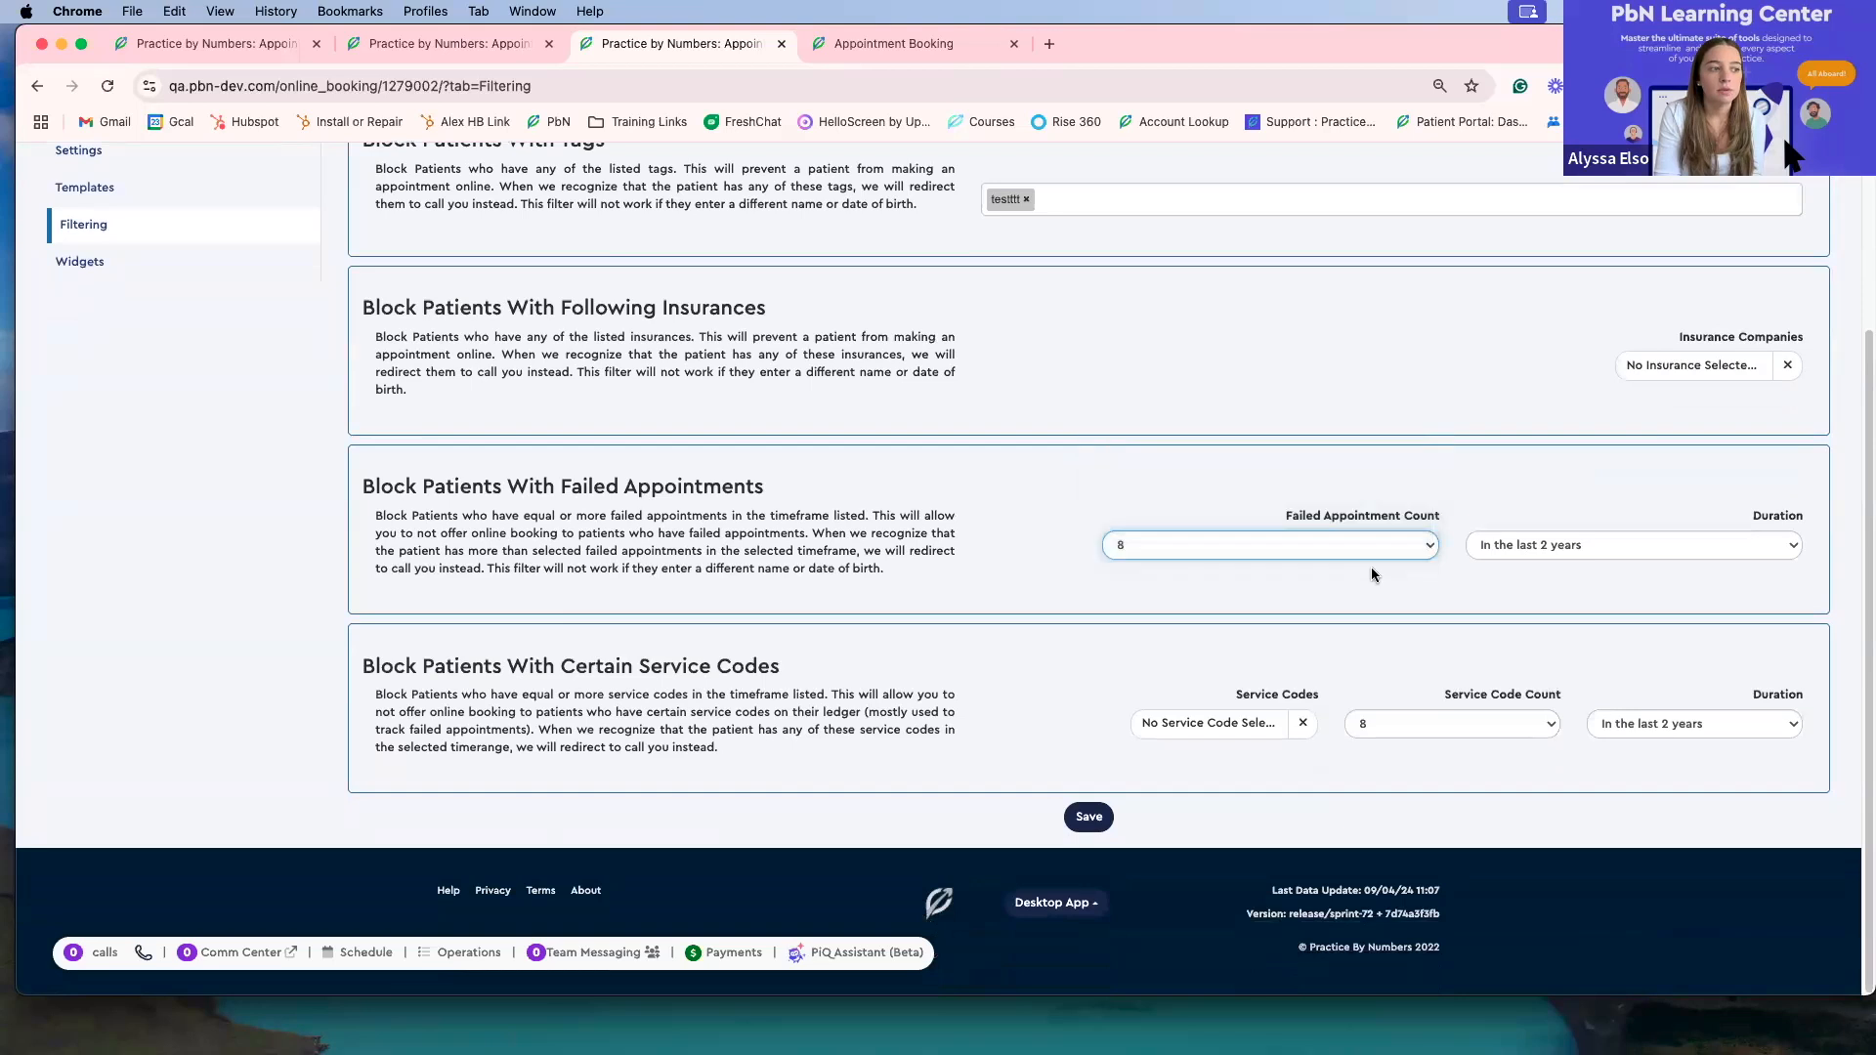
pyautogui.click(1612, 547)
pyautogui.click(1607, 502)
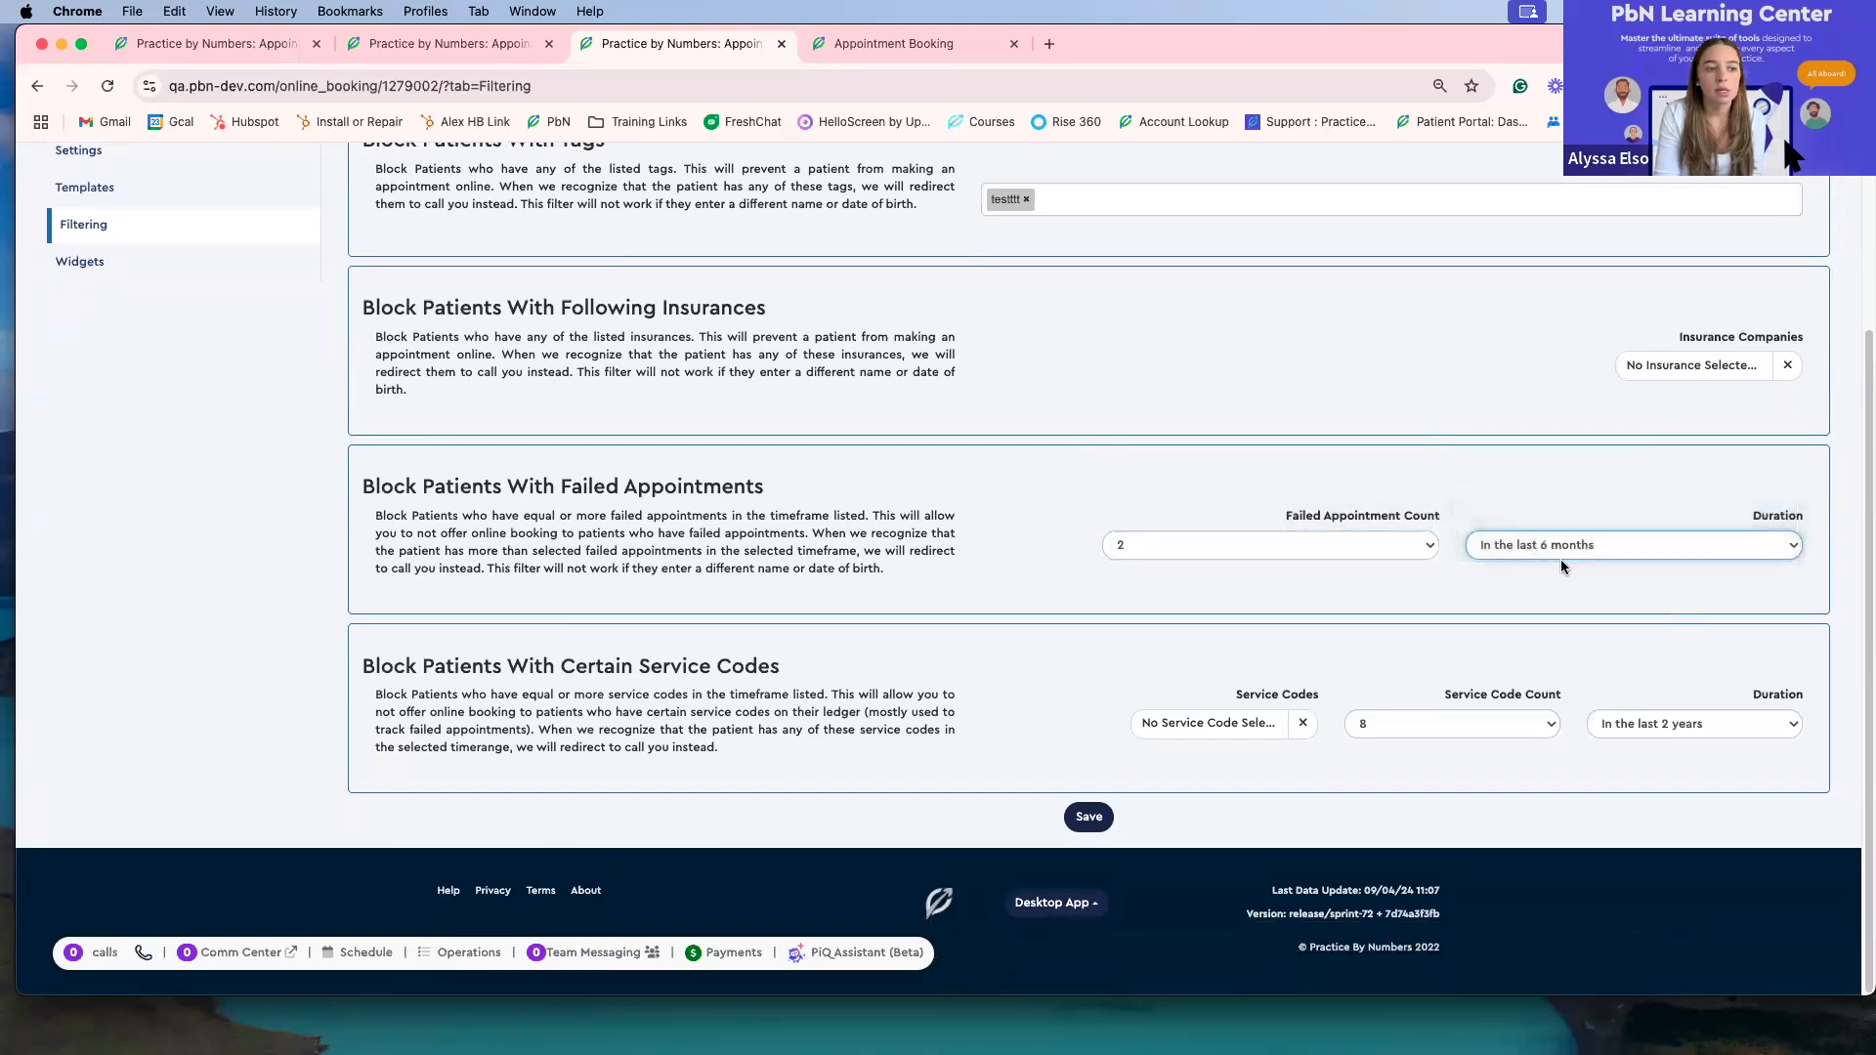
pyautogui.click(1200, 540)
pyautogui.click(1554, 451)
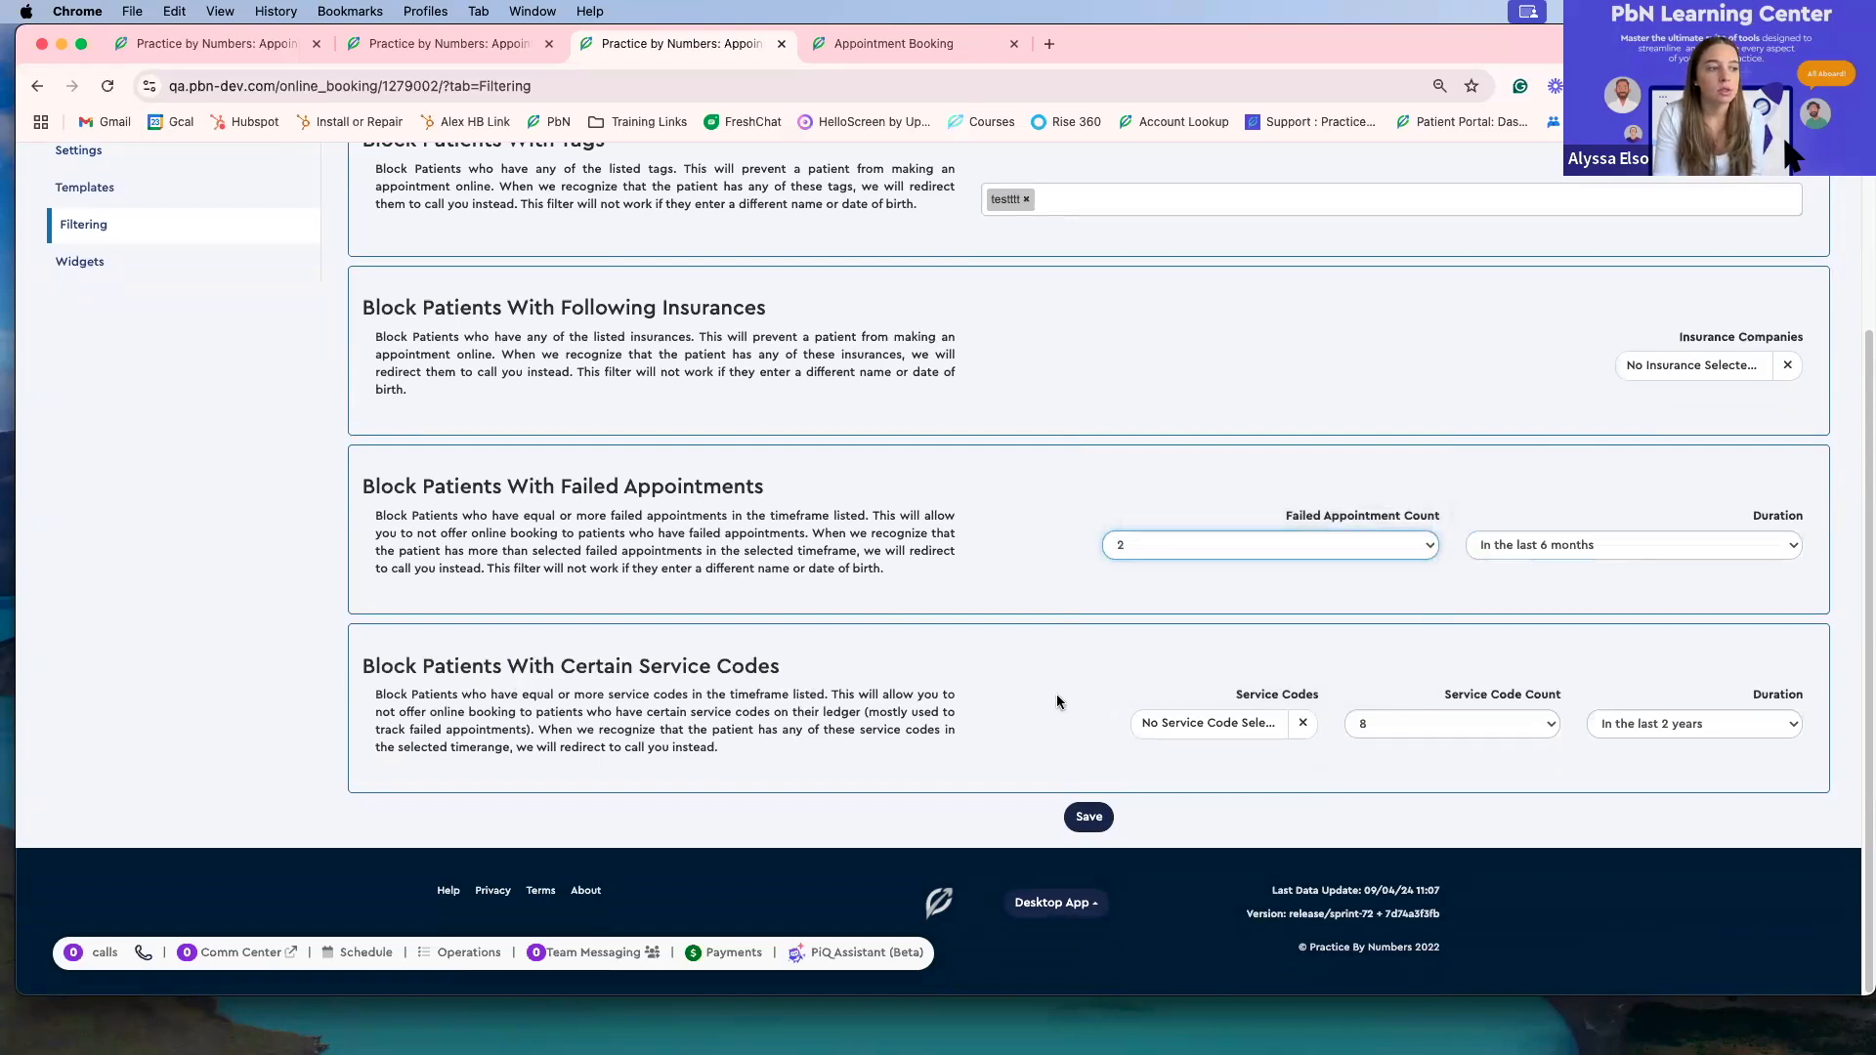
# Review service-code blocking, keeping a count of 8 within 2 years and no codes selected.
pyautogui.click(1179, 738)
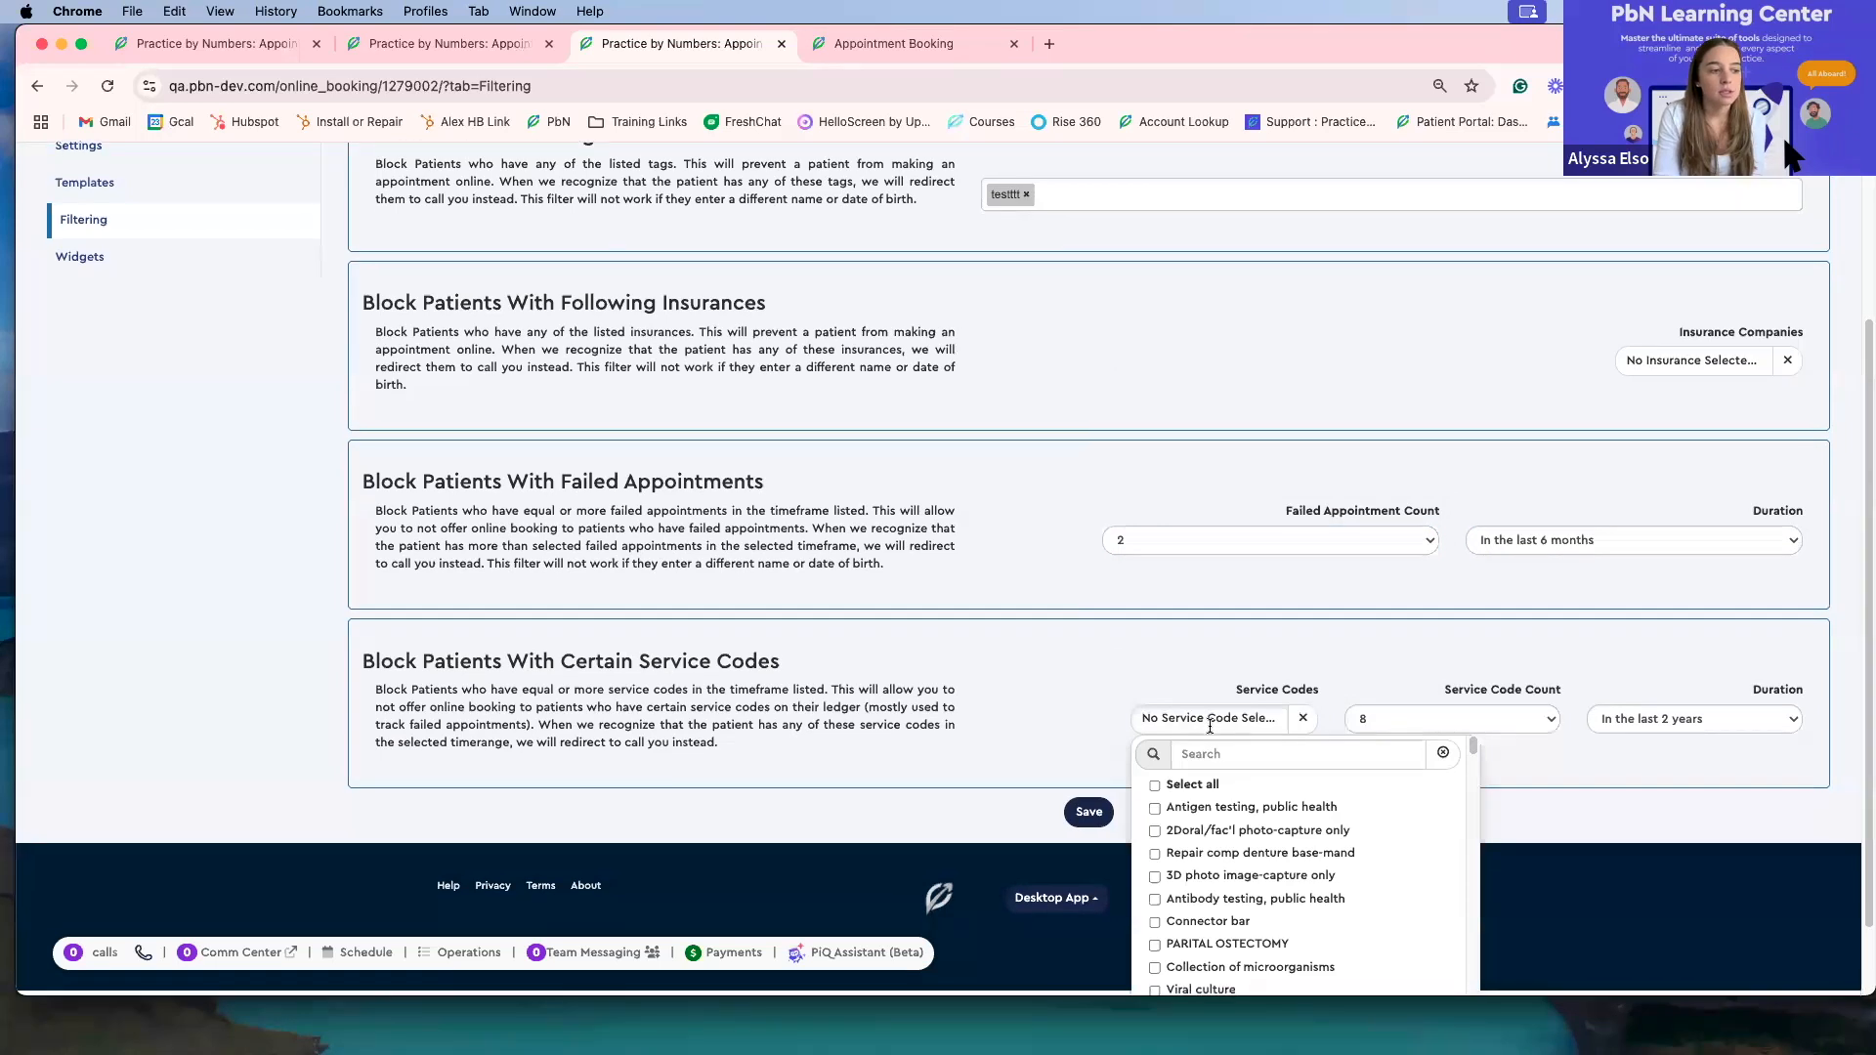
pyautogui.scroll(-2, 1217, 742)
pyautogui.scroll(-5, 1277, 789)
pyautogui.scroll(5, 1278, 789)
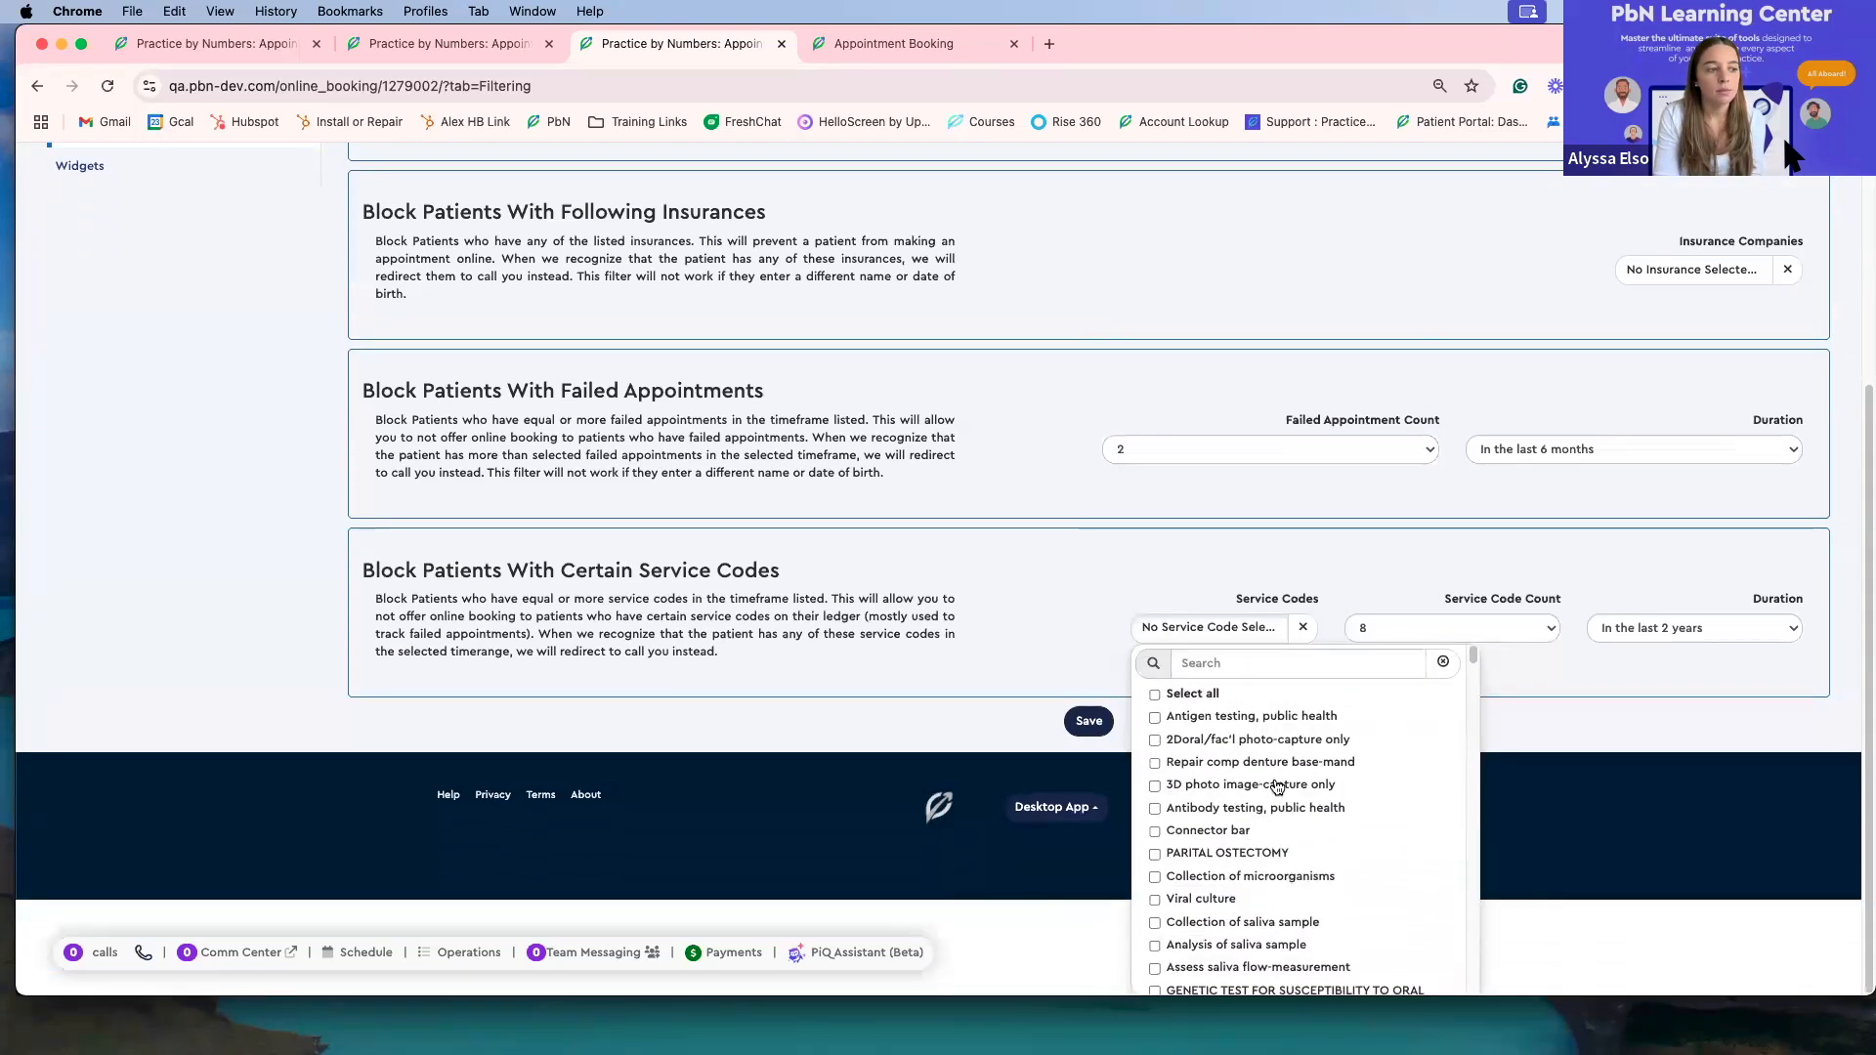
pyautogui.click(1444, 627)
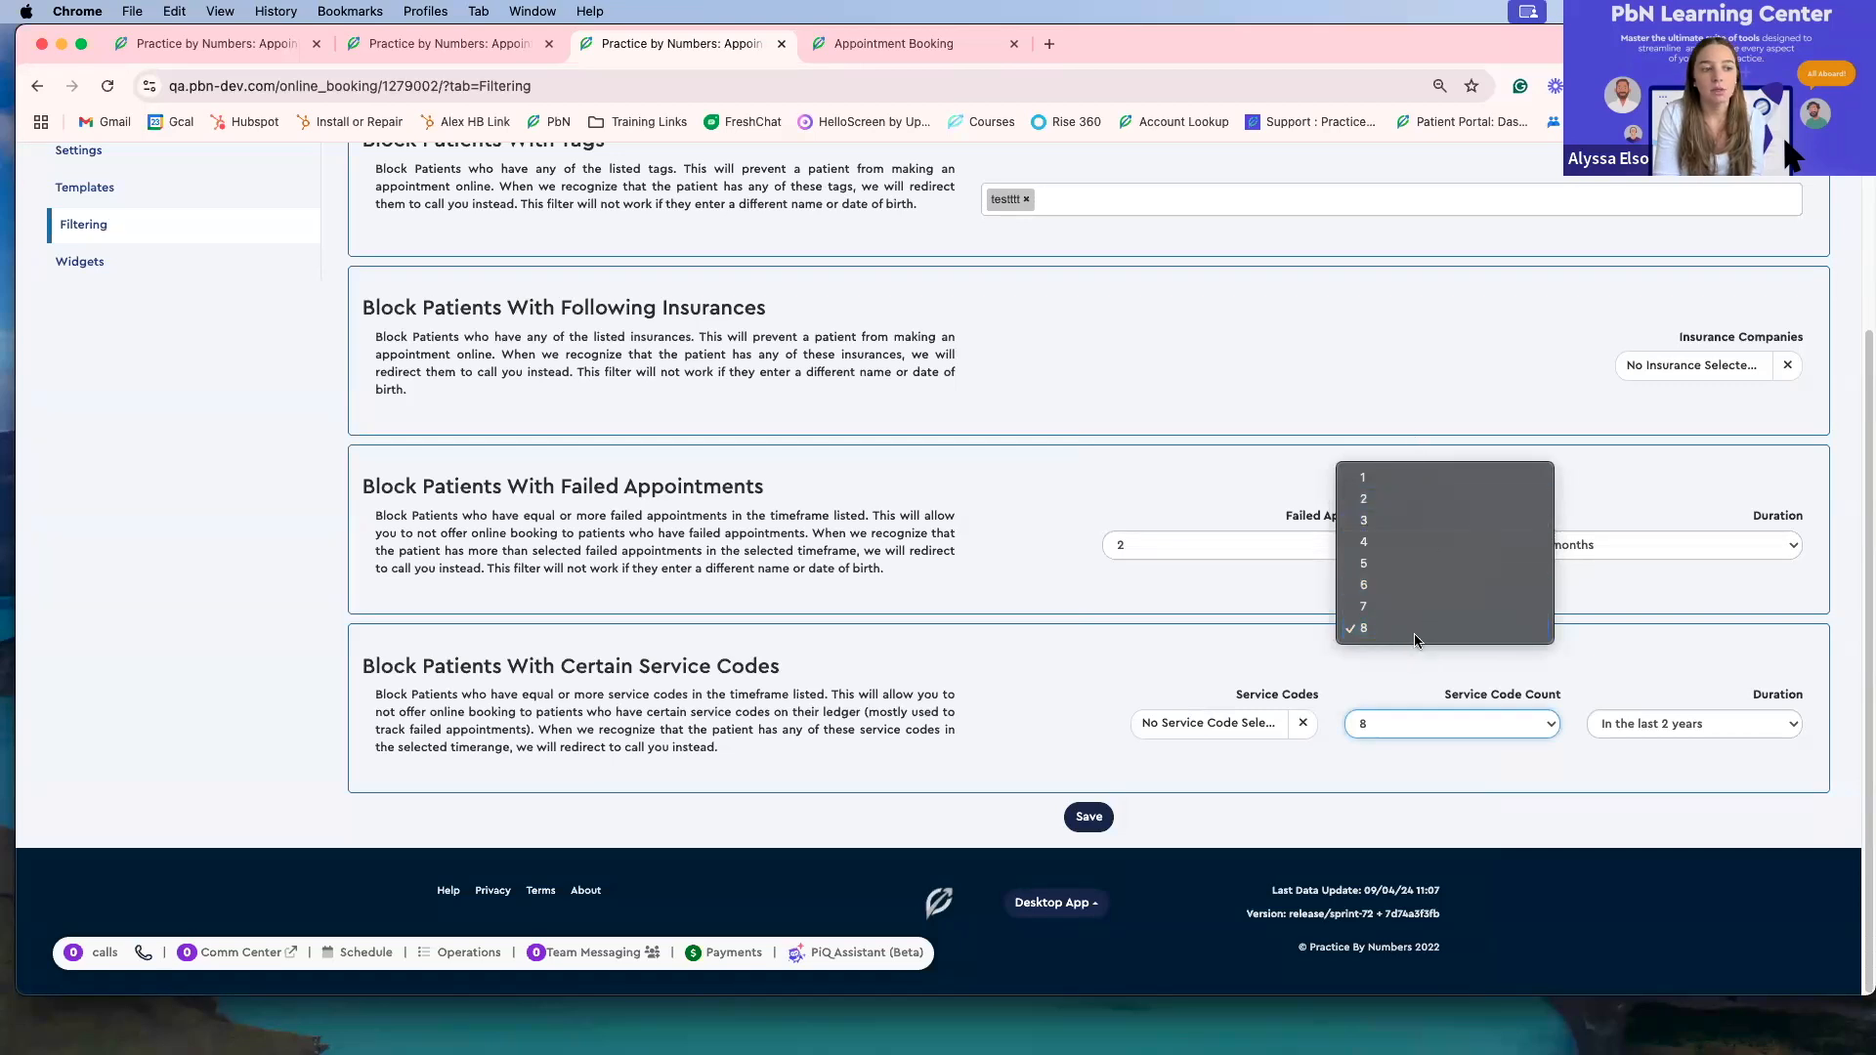
pyautogui.click(1625, 723)
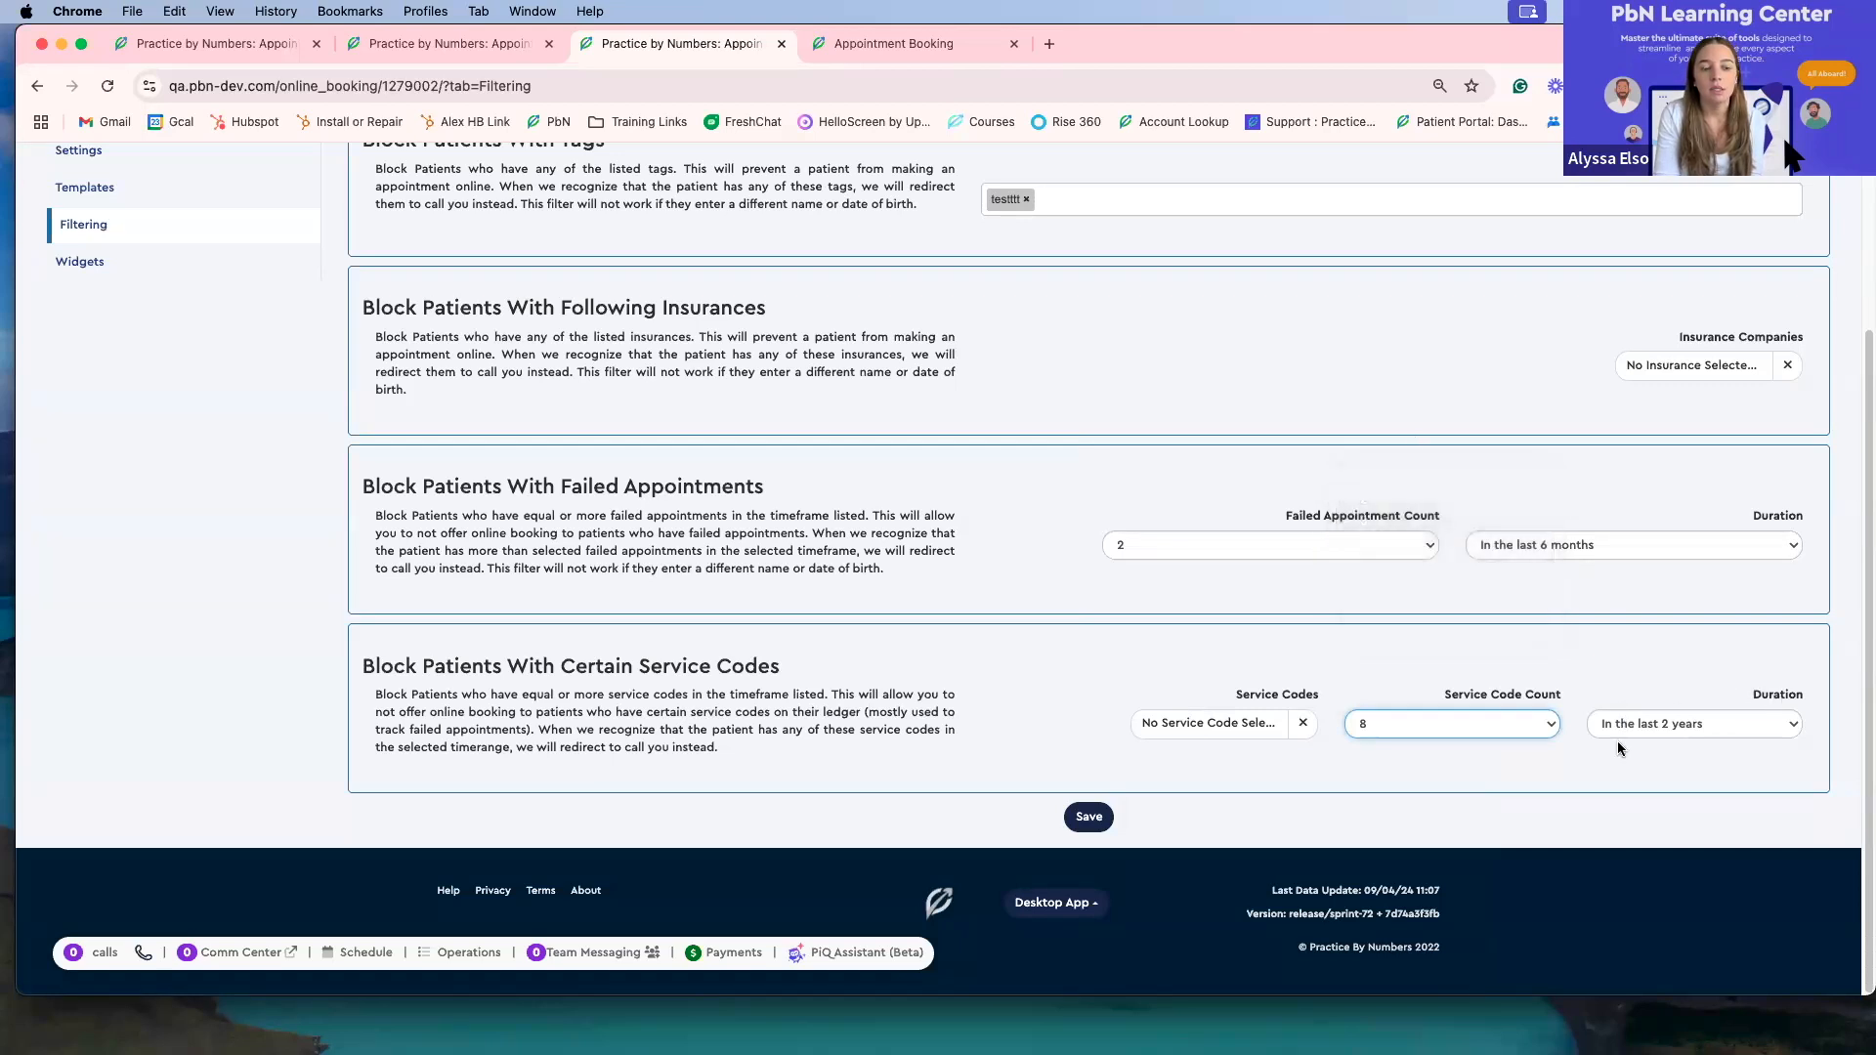
pyautogui.click(1673, 725)
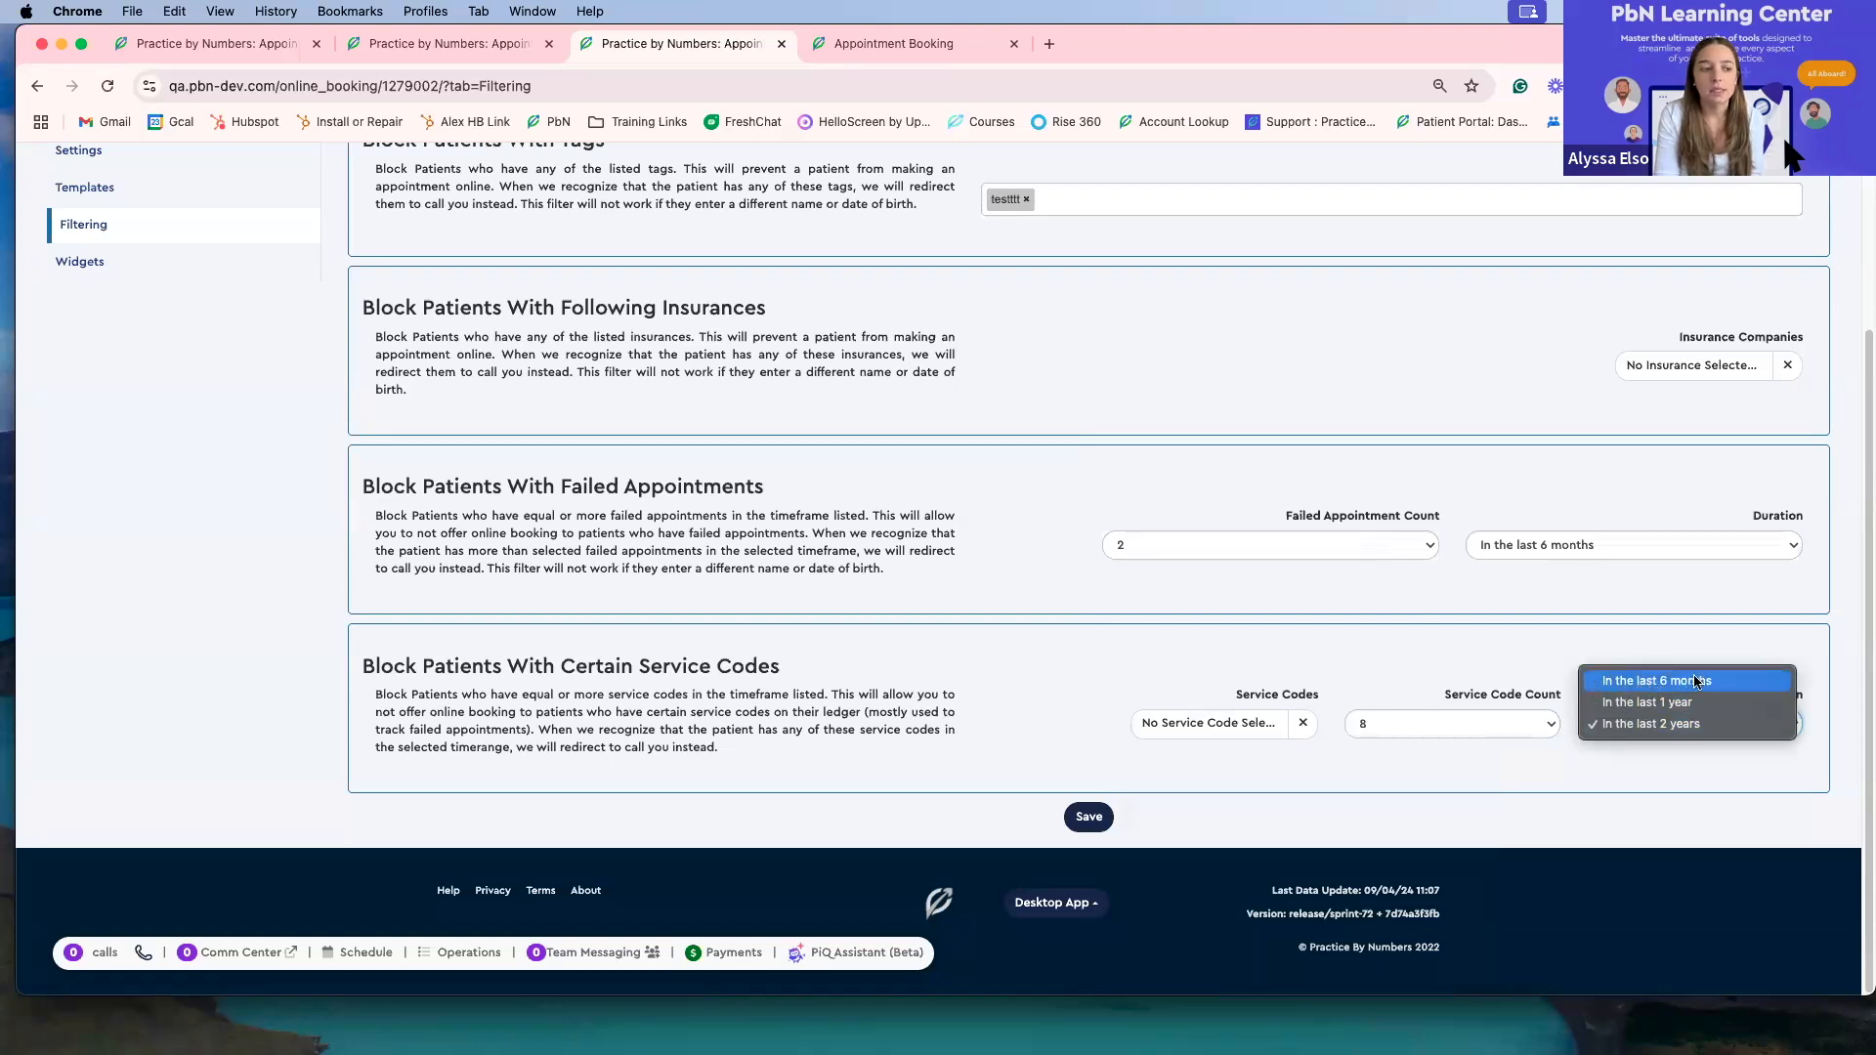
pyautogui.click(1506, 669)
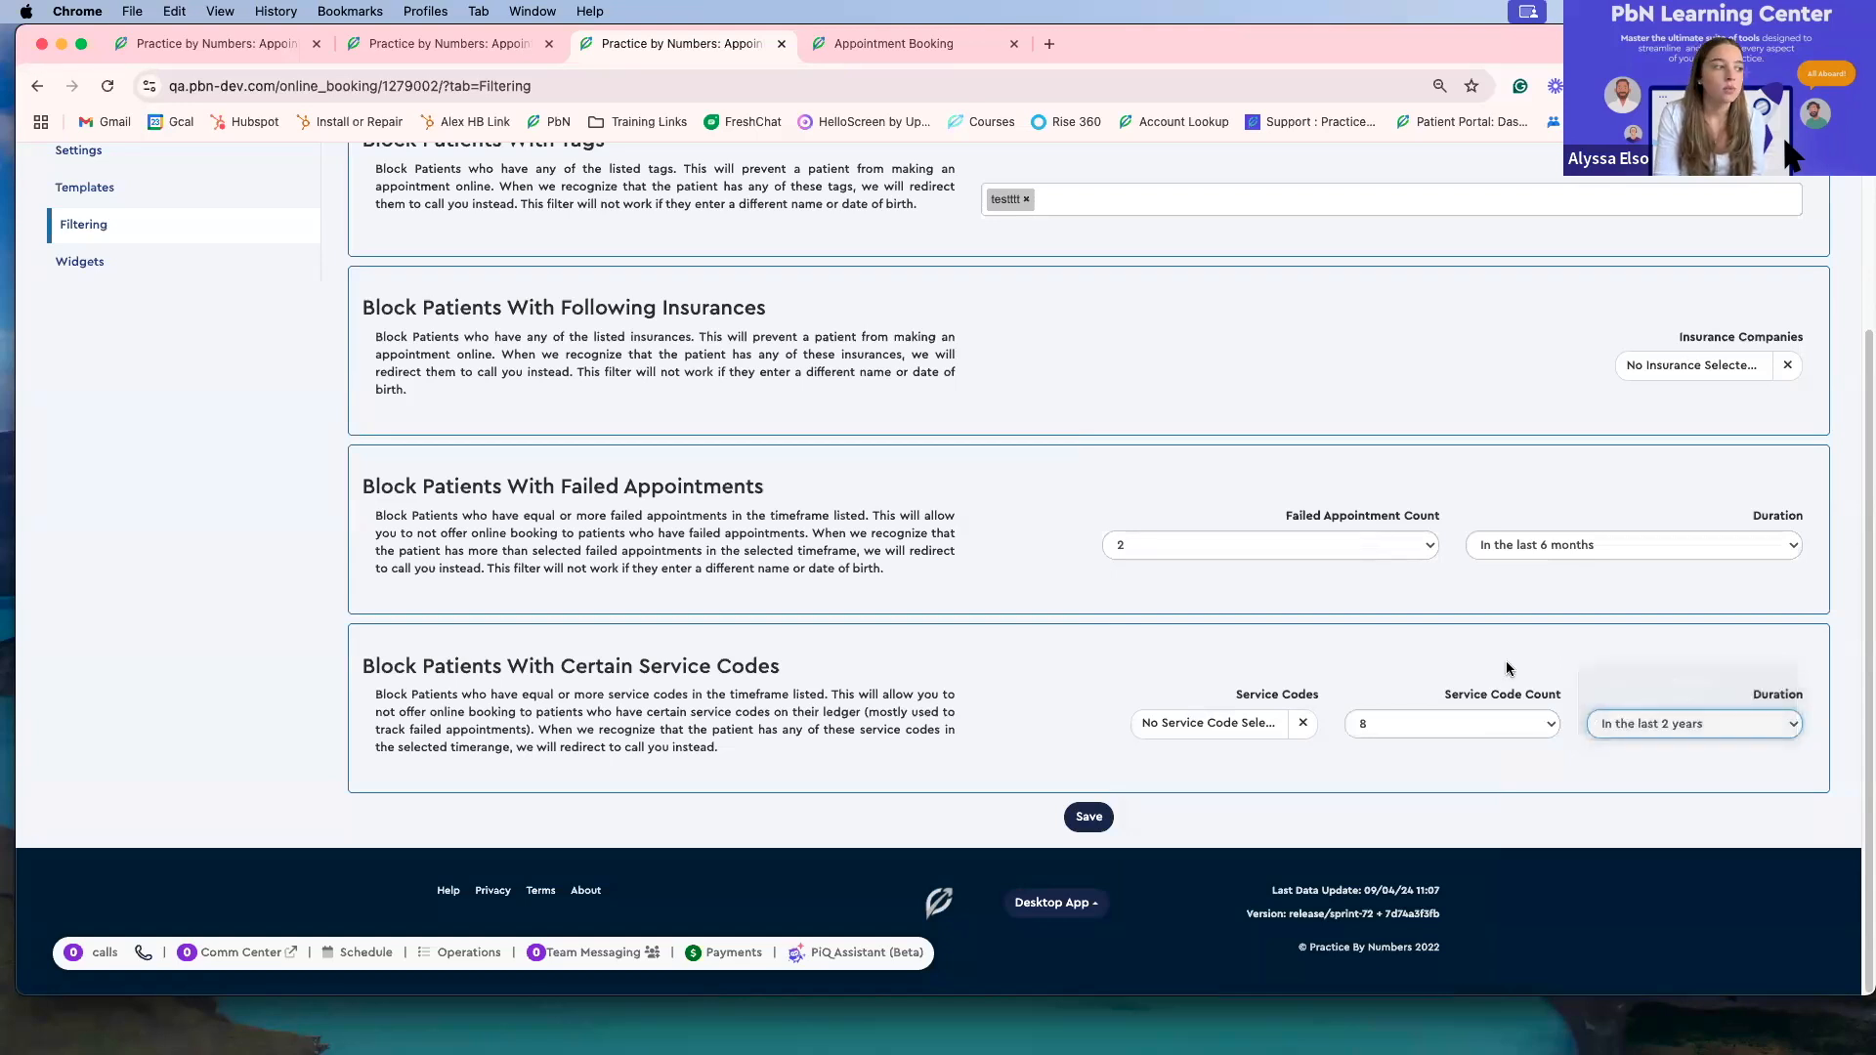
pyautogui.click(1187, 723)
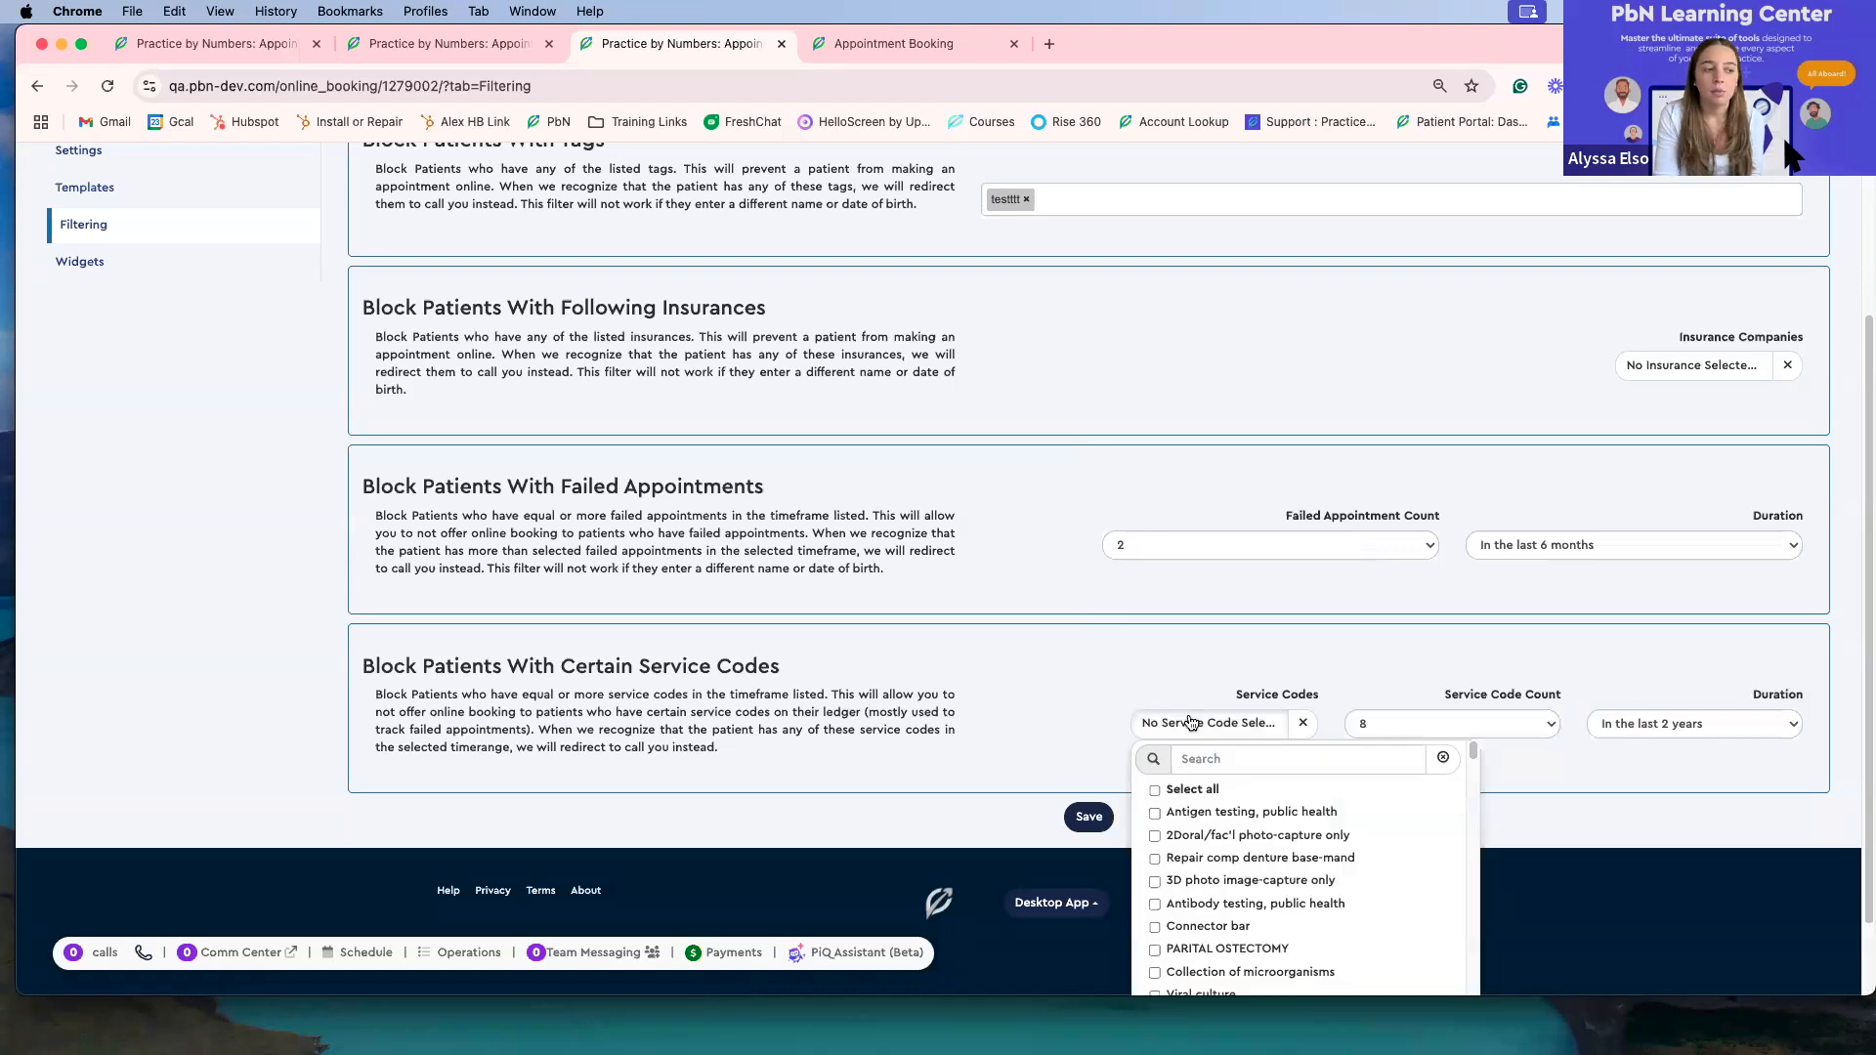
pyautogui.click(1212, 723)
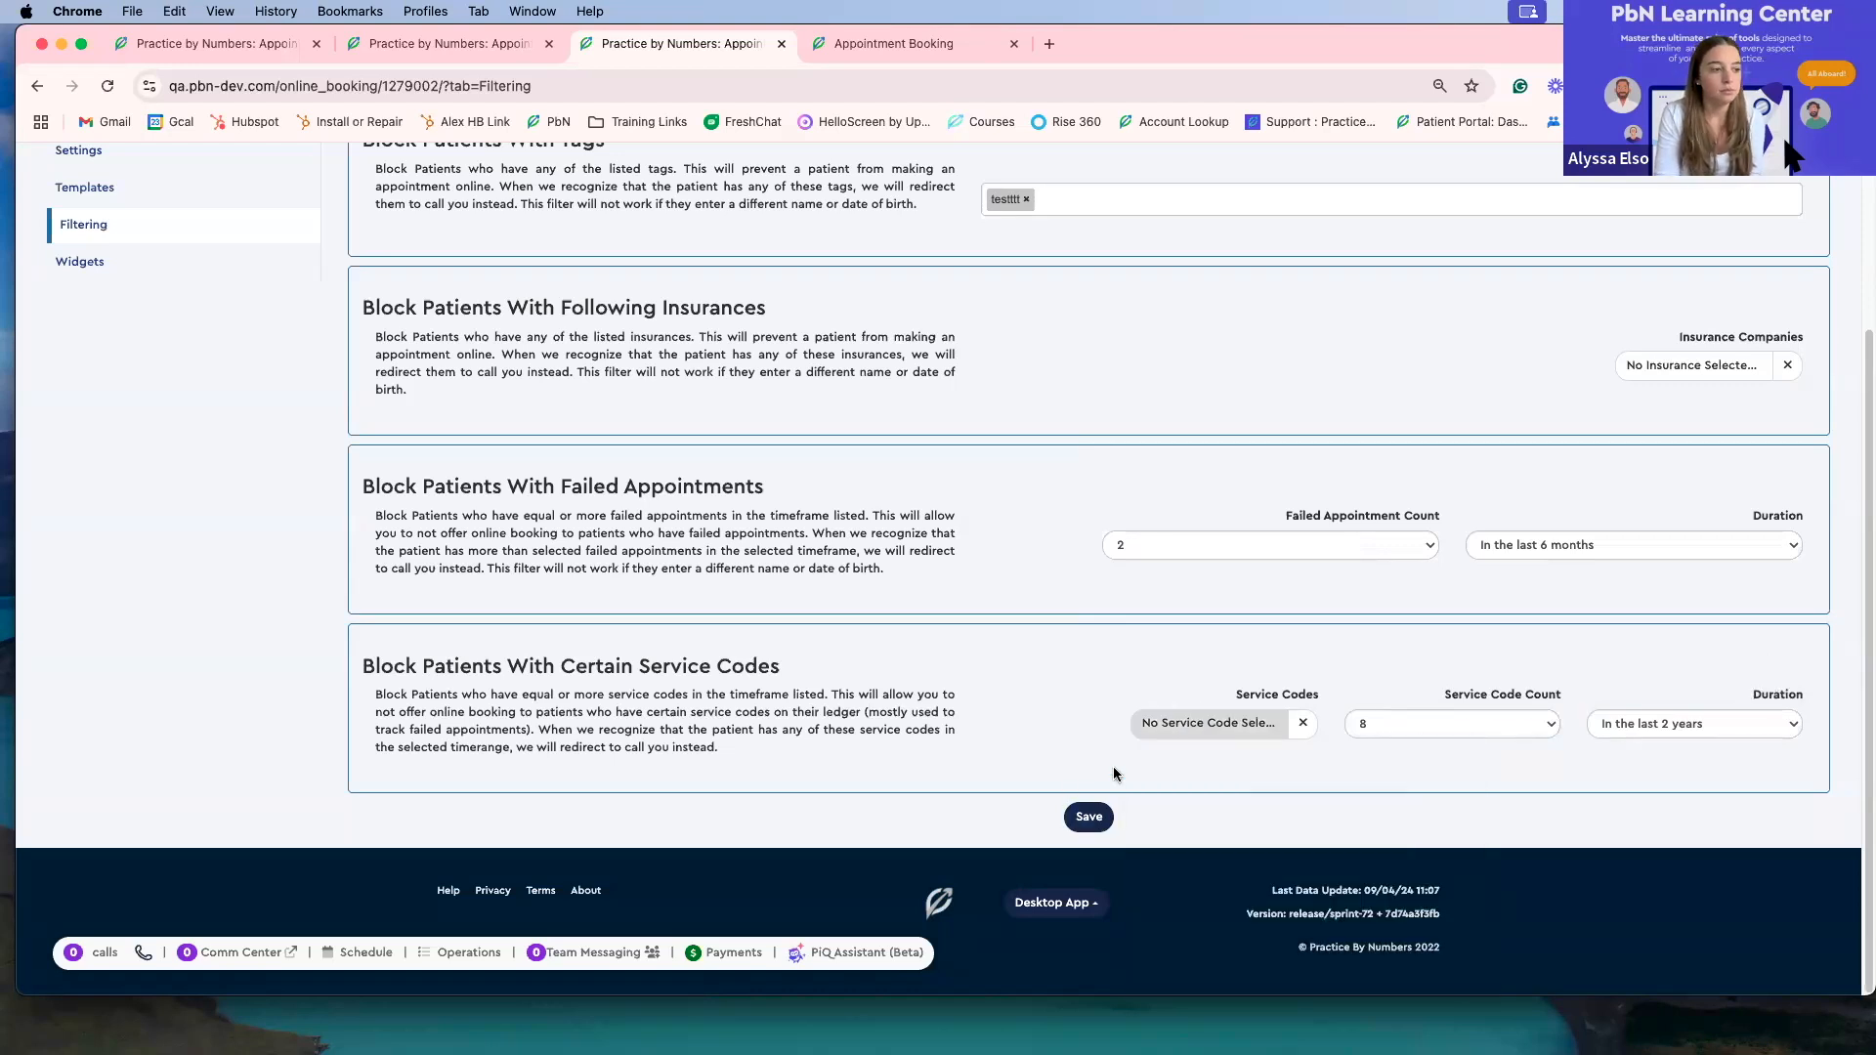
pyautogui.scroll(5, 1112, 766)
pyautogui.scroll(-3, 1116, 774)
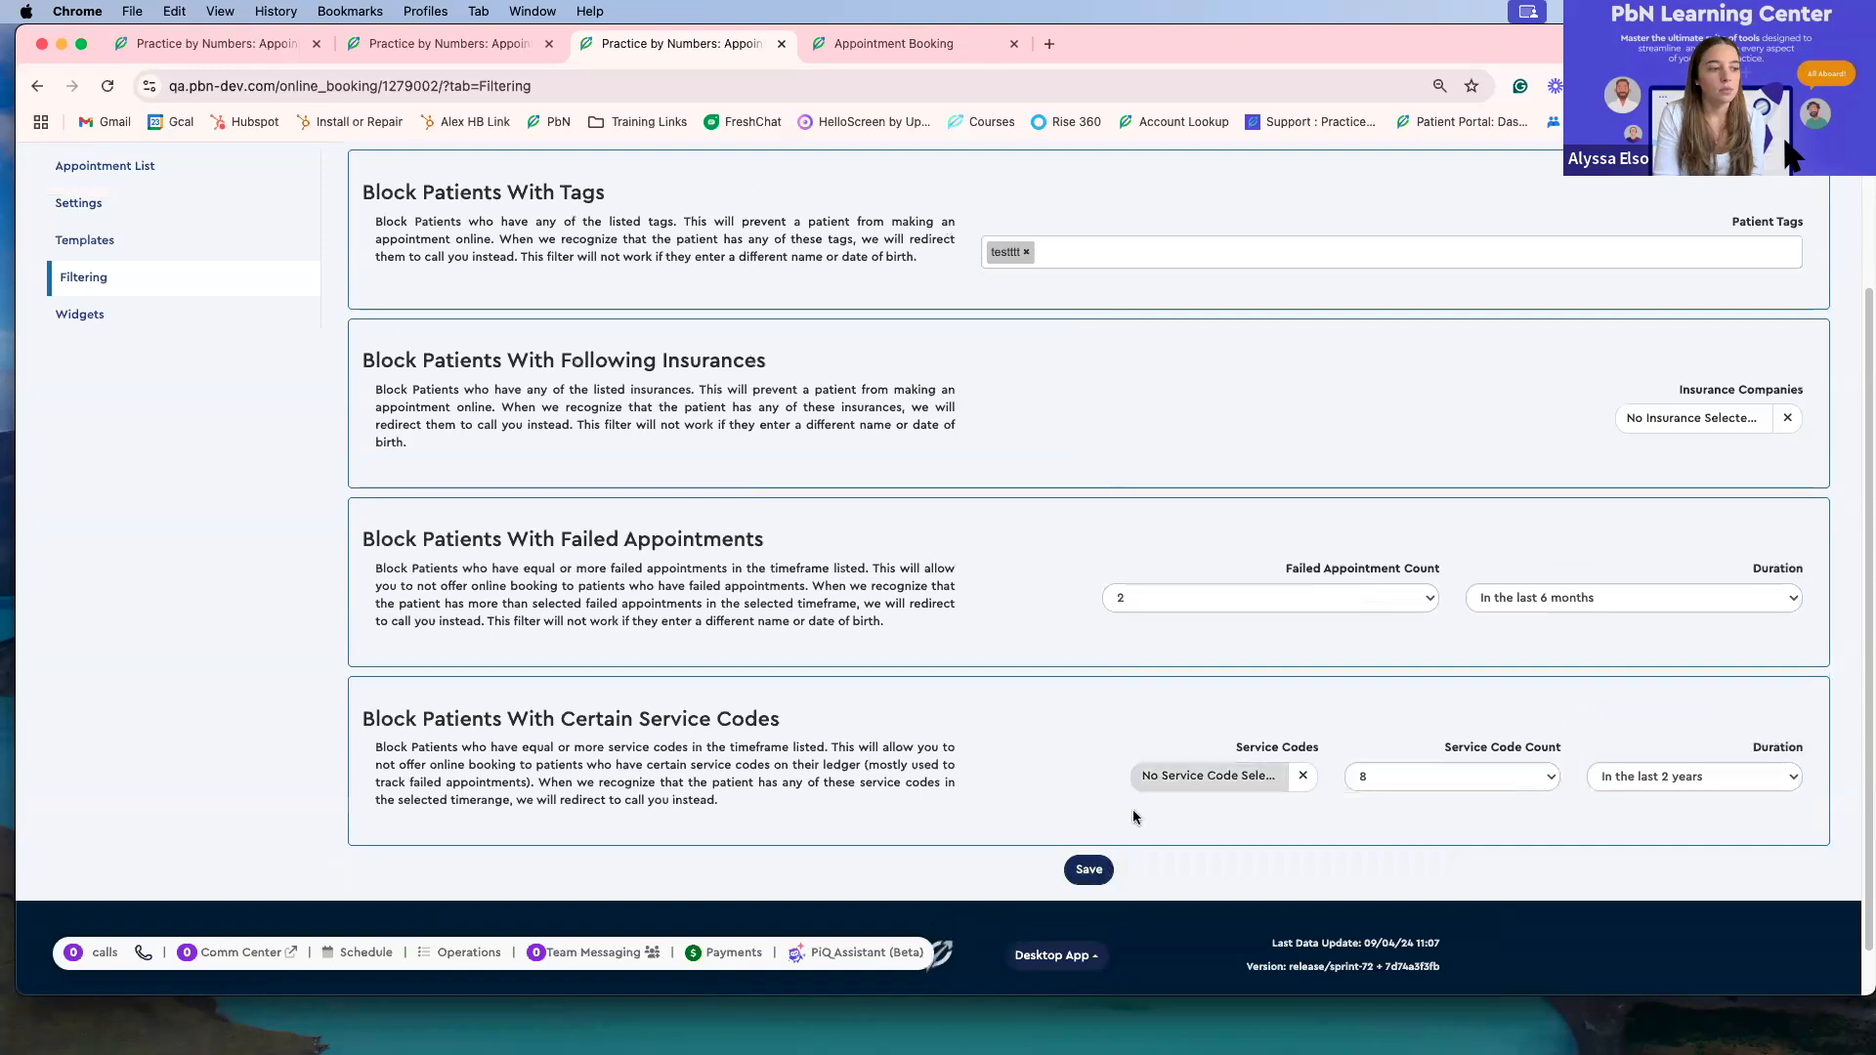
pyautogui.scroll(3, 1134, 809)
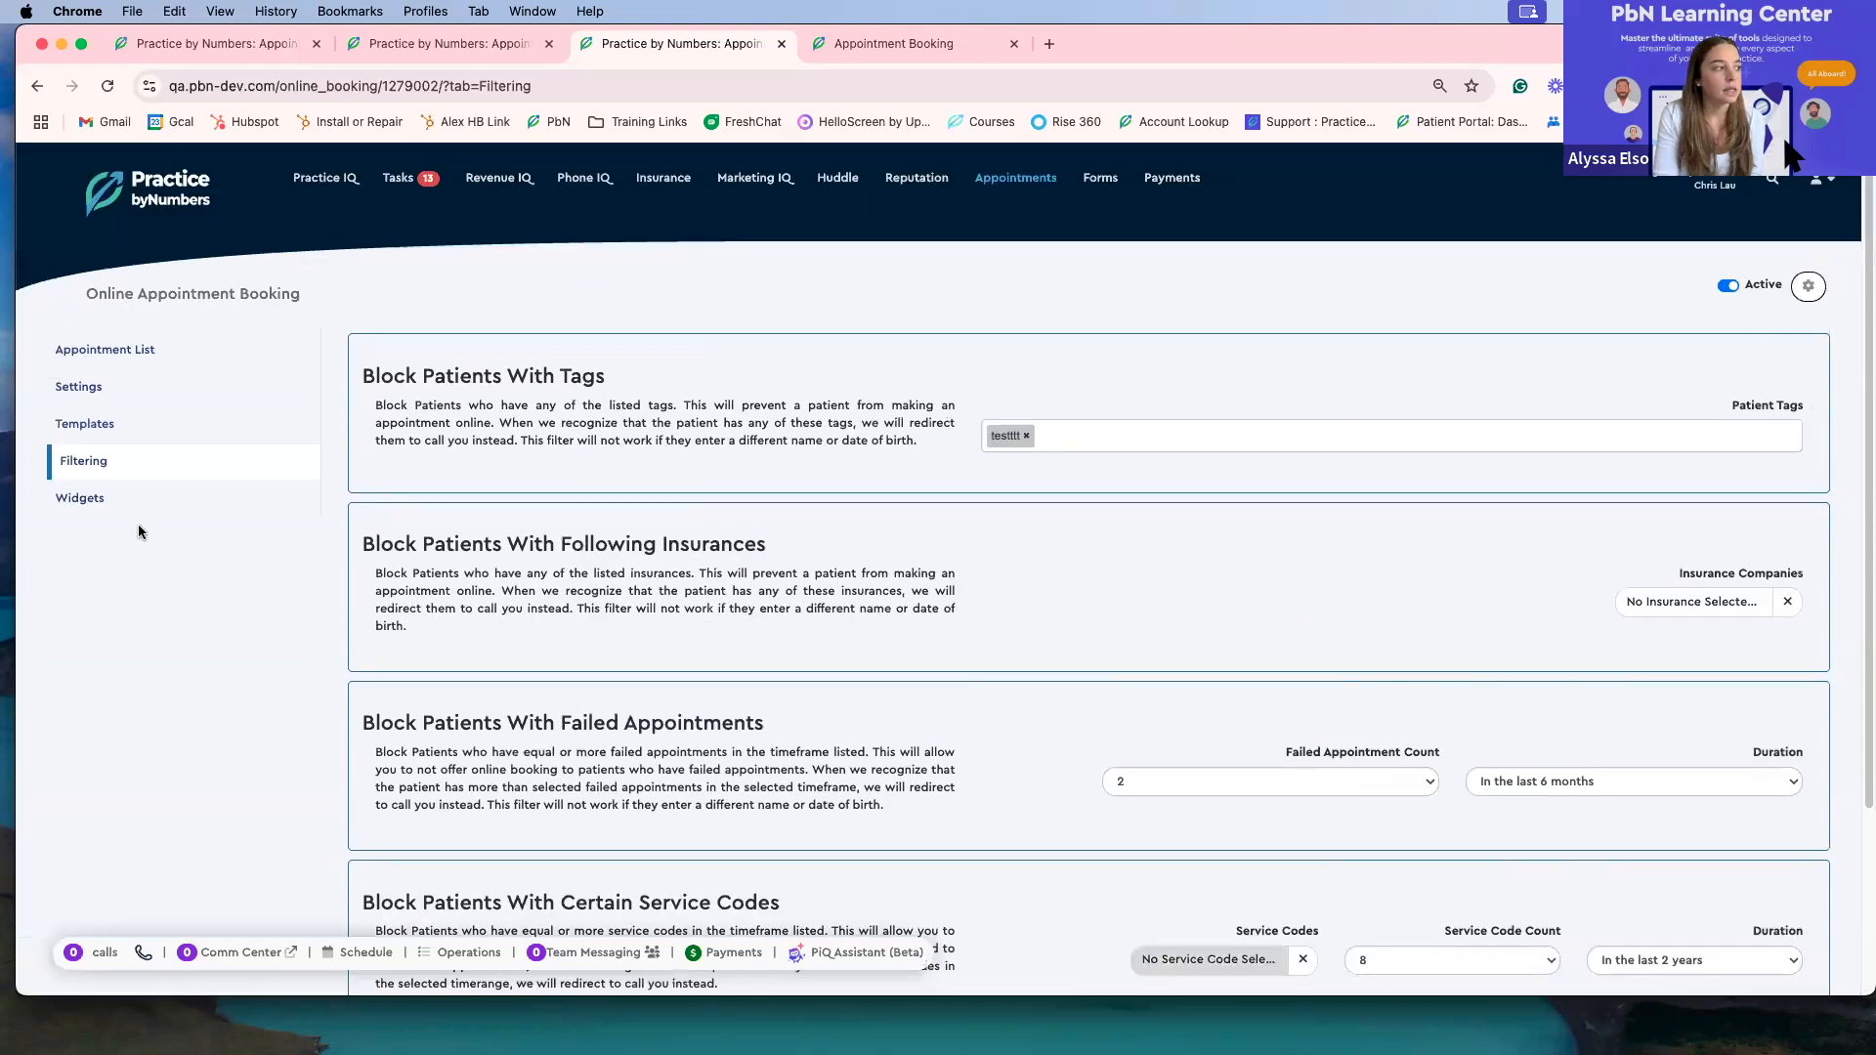
# On the Widgets tab, change the colour scheme from purple to the light blue swatch.
pyautogui.click(73, 503)
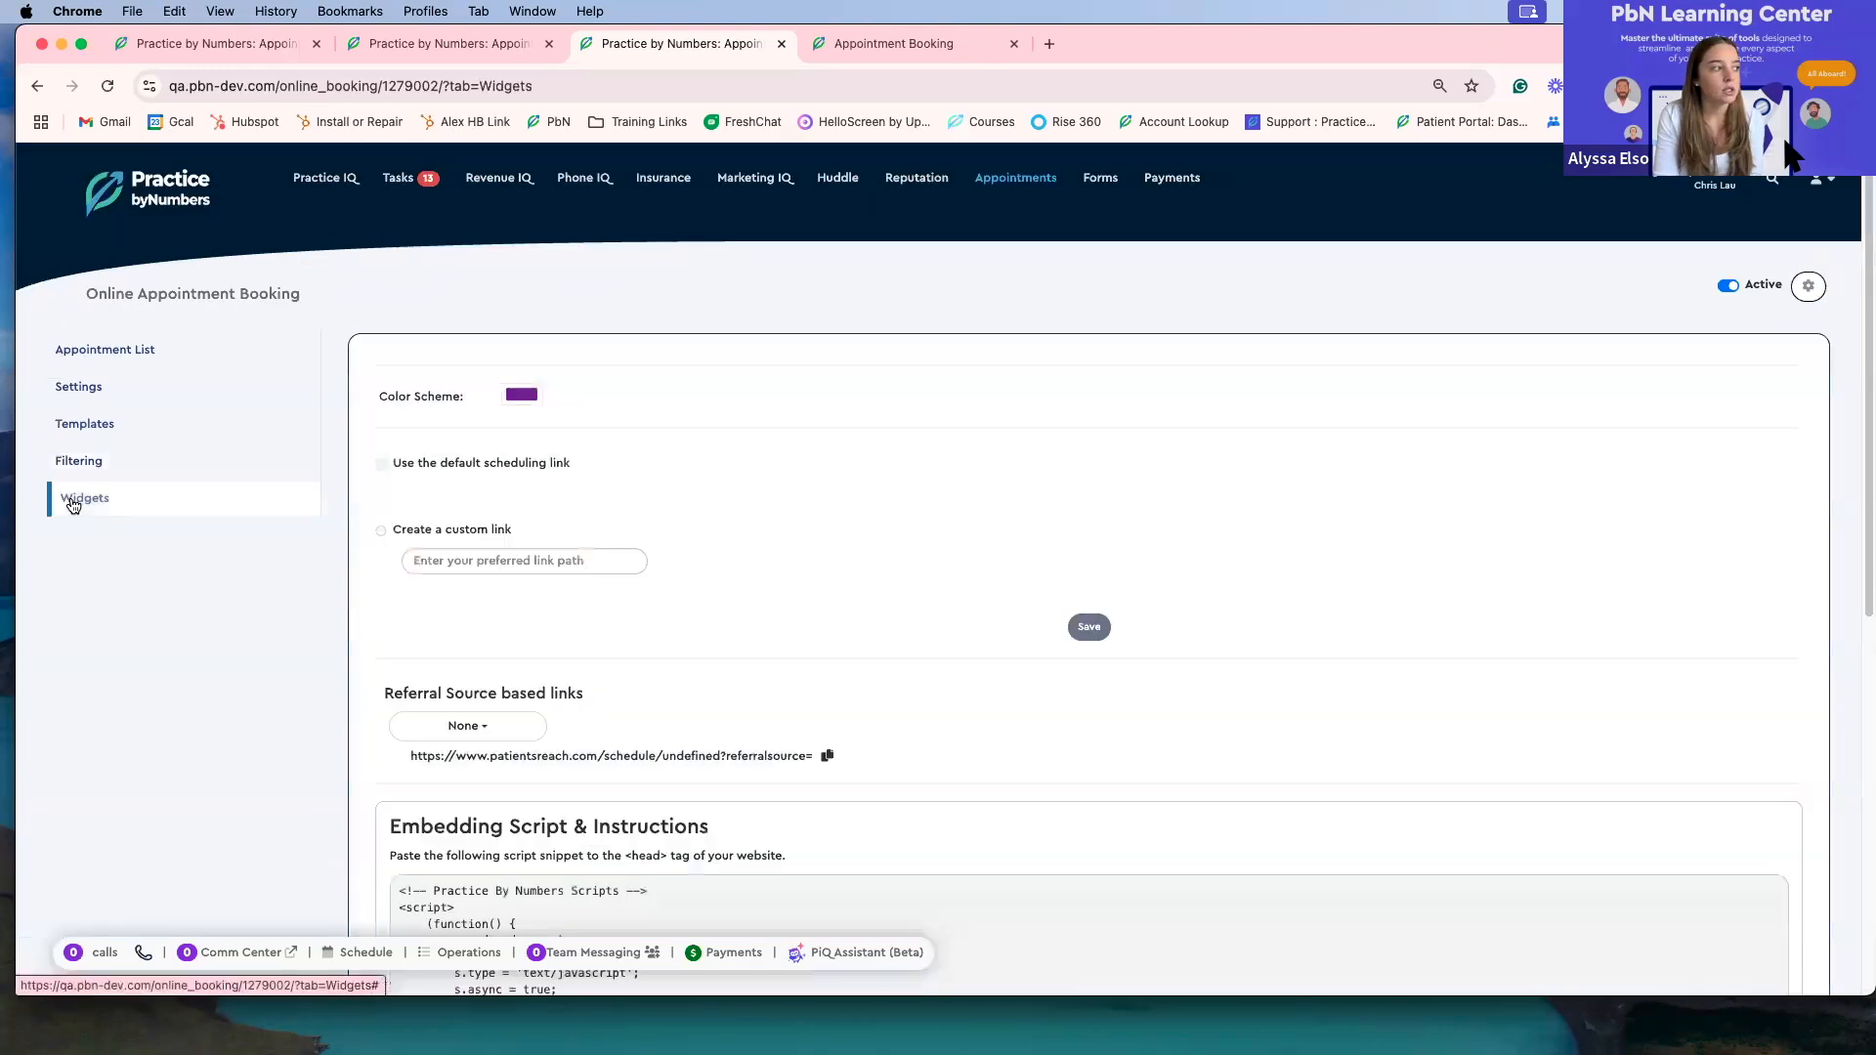
pyautogui.scroll(-3, 982, 573)
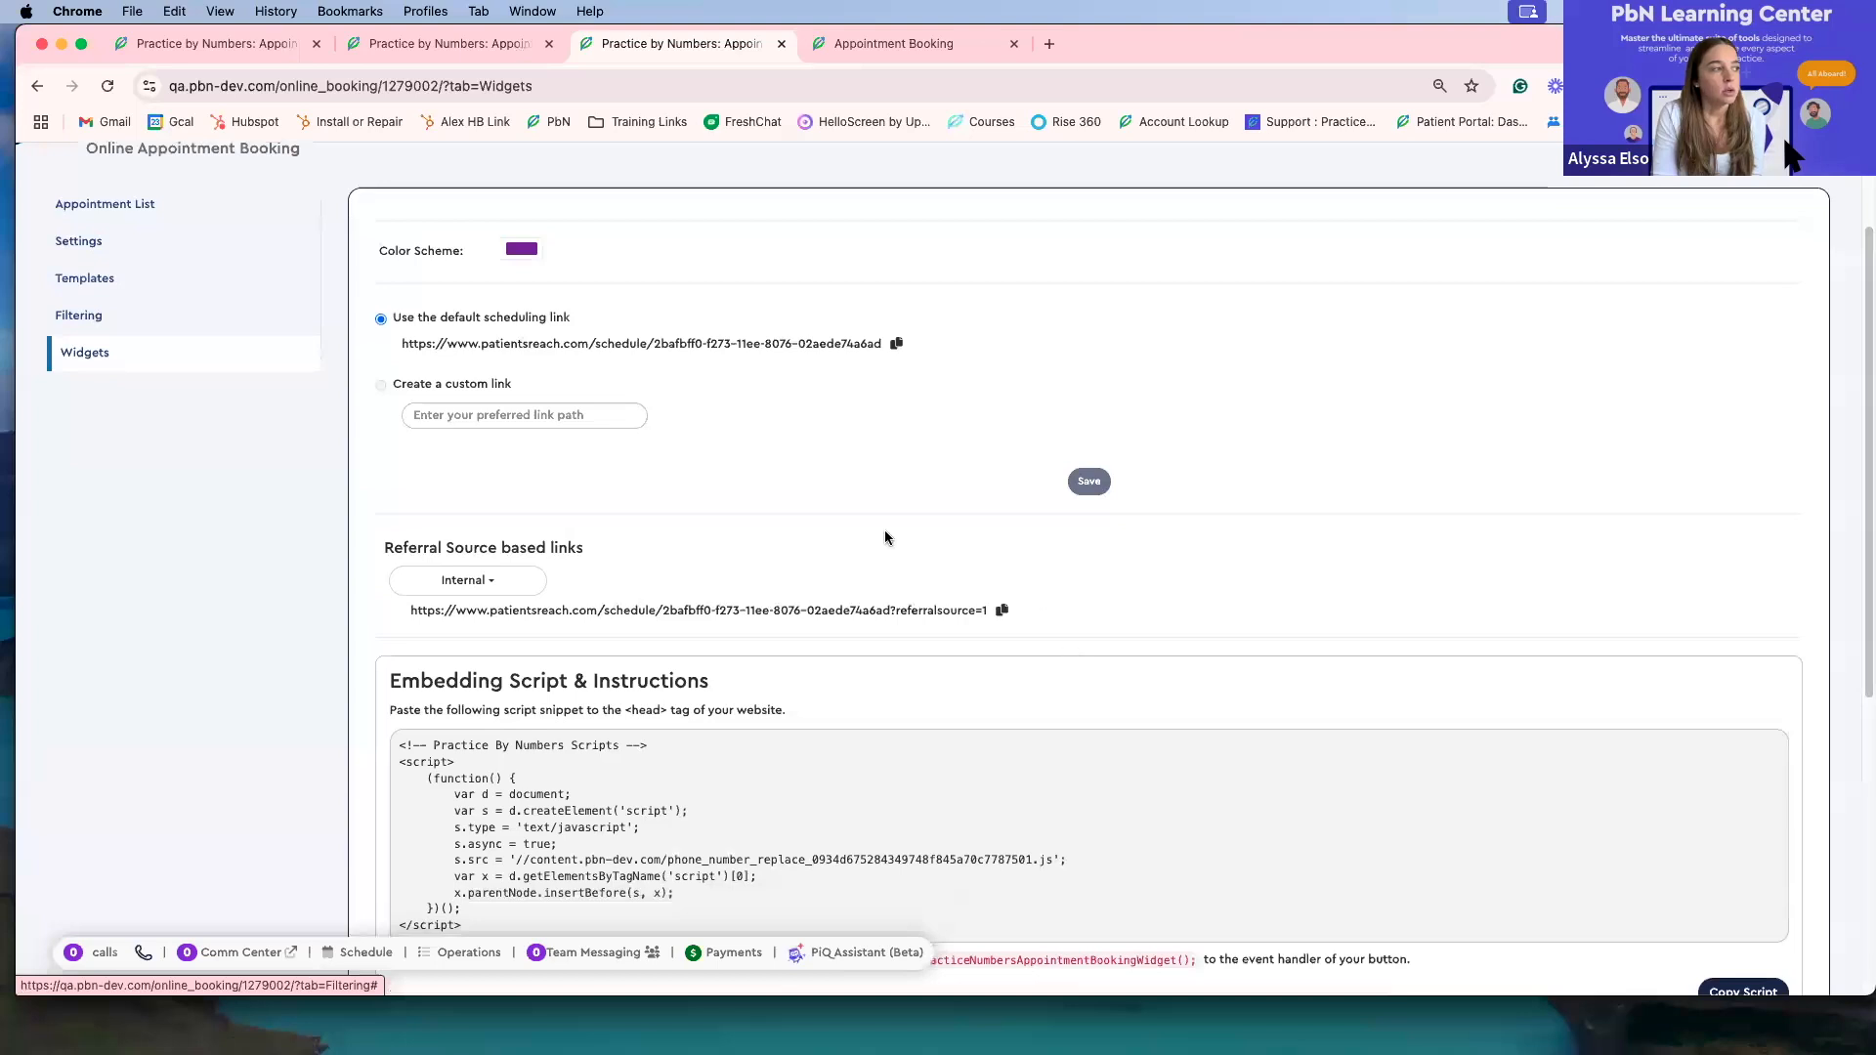
pyautogui.scroll(1, 879, 542)
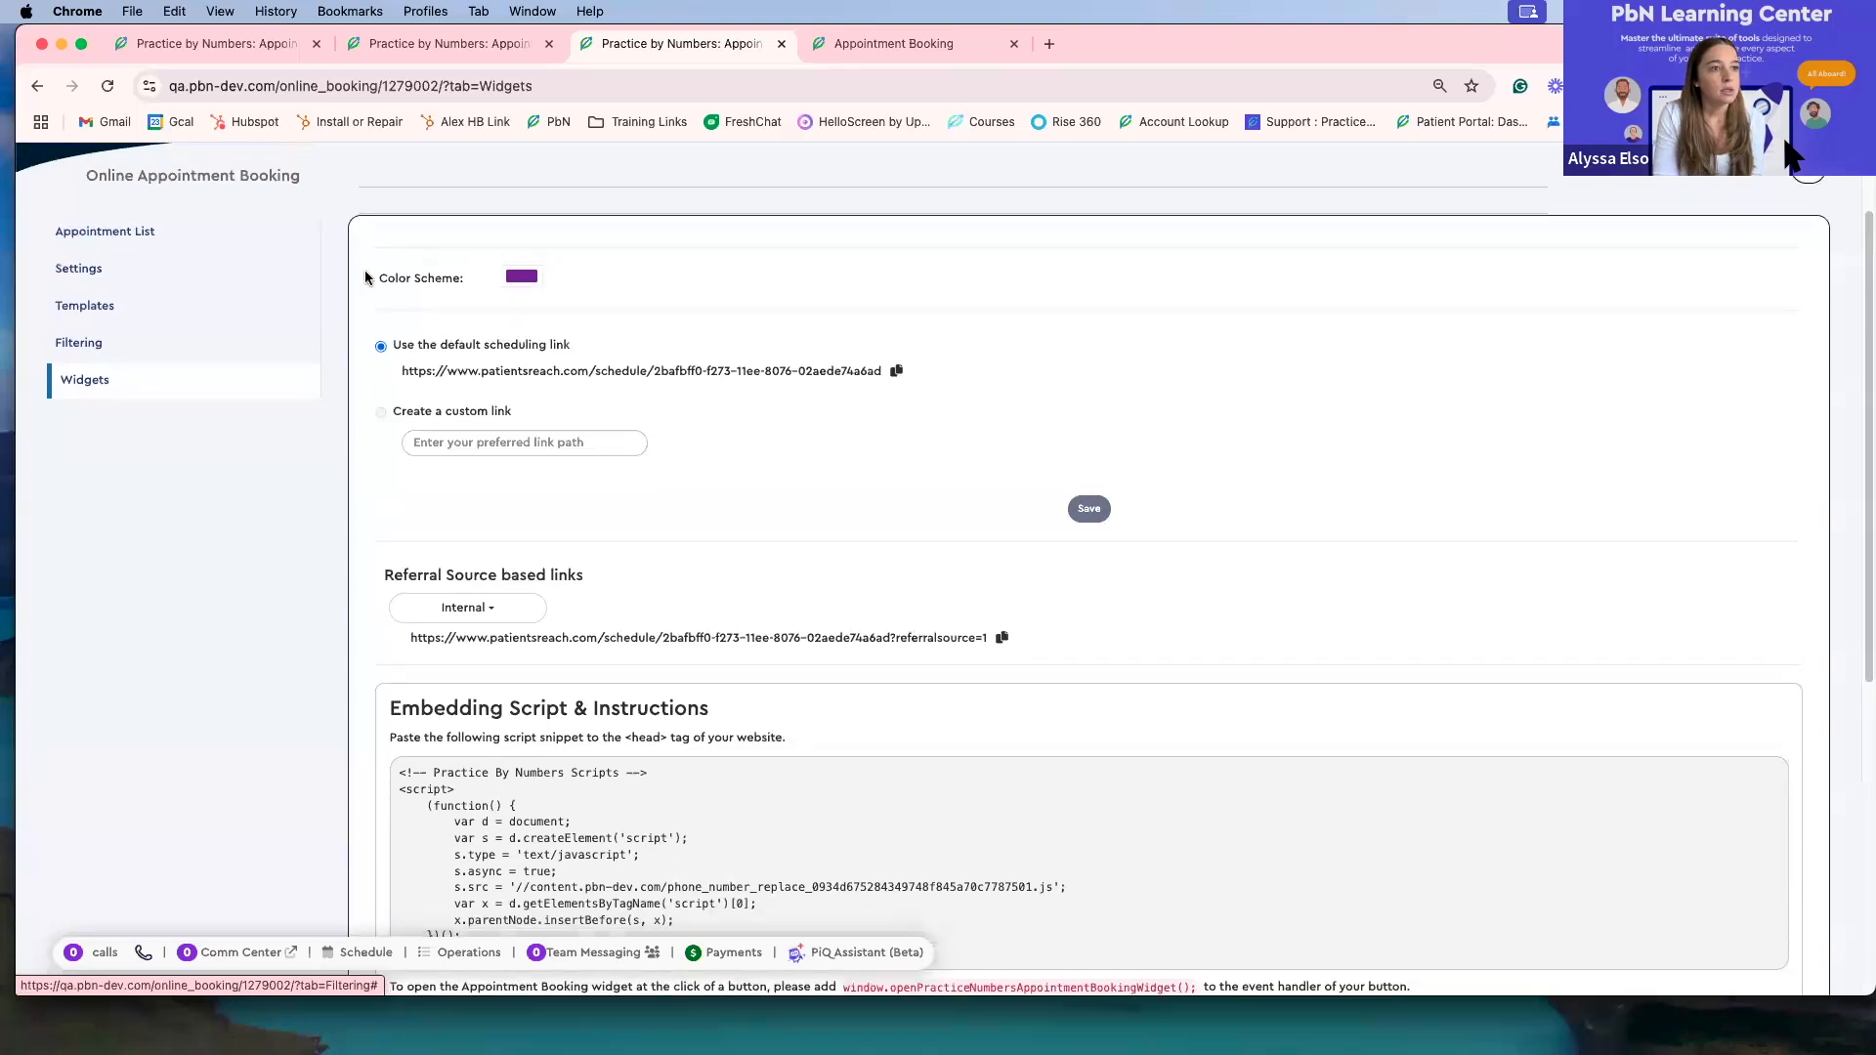
pyautogui.click(517, 284)
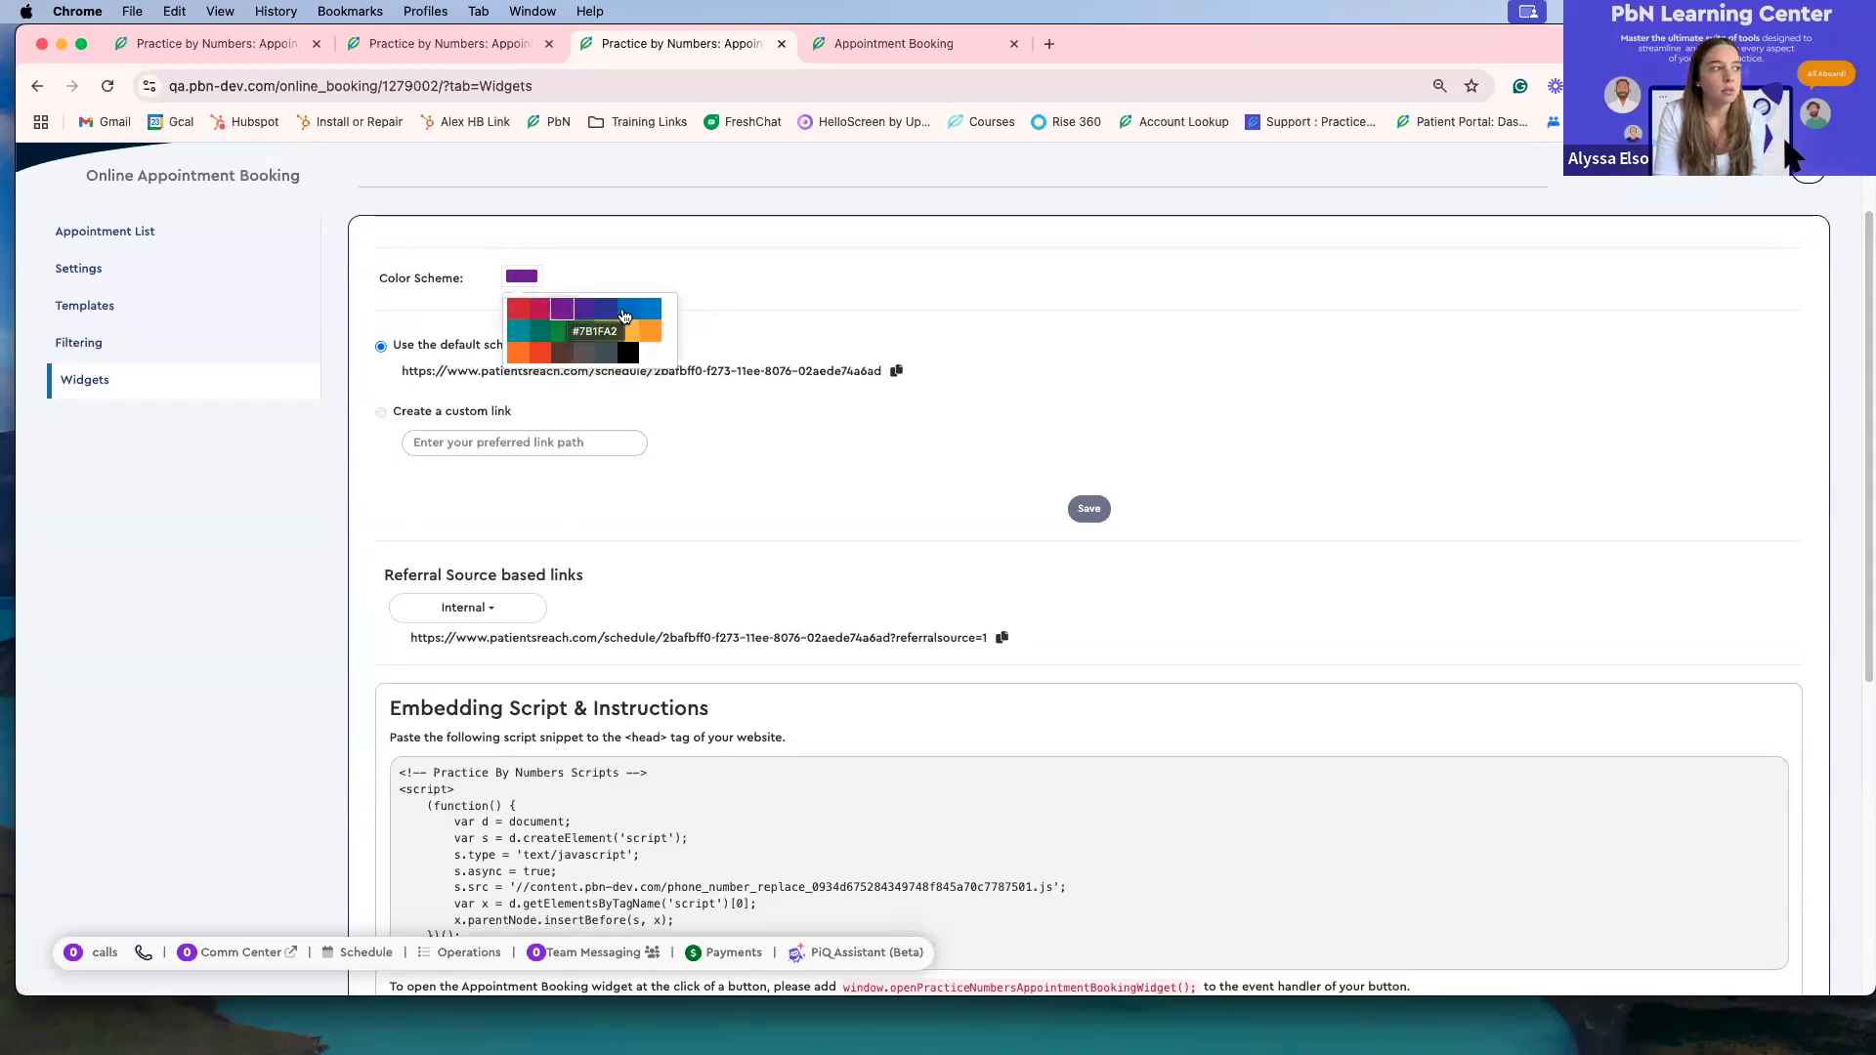
pyautogui.click(649, 308)
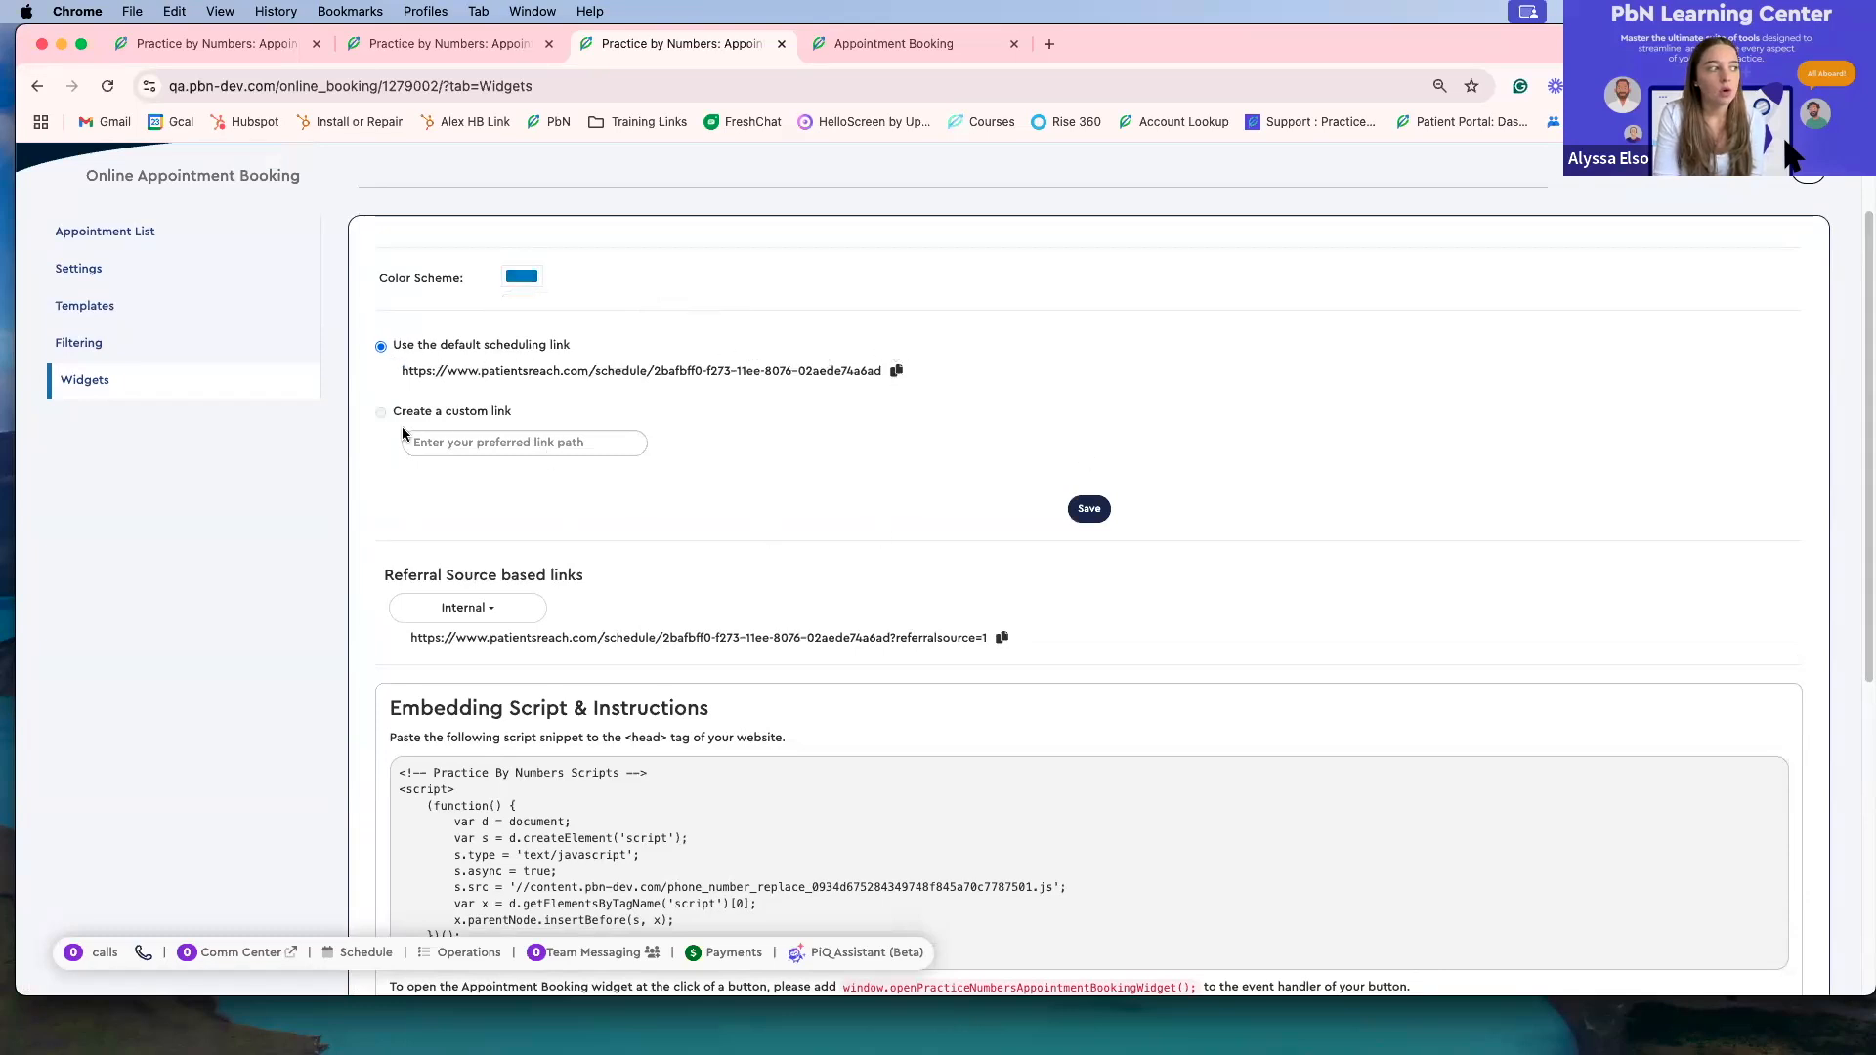
pyautogui.click(444, 447)
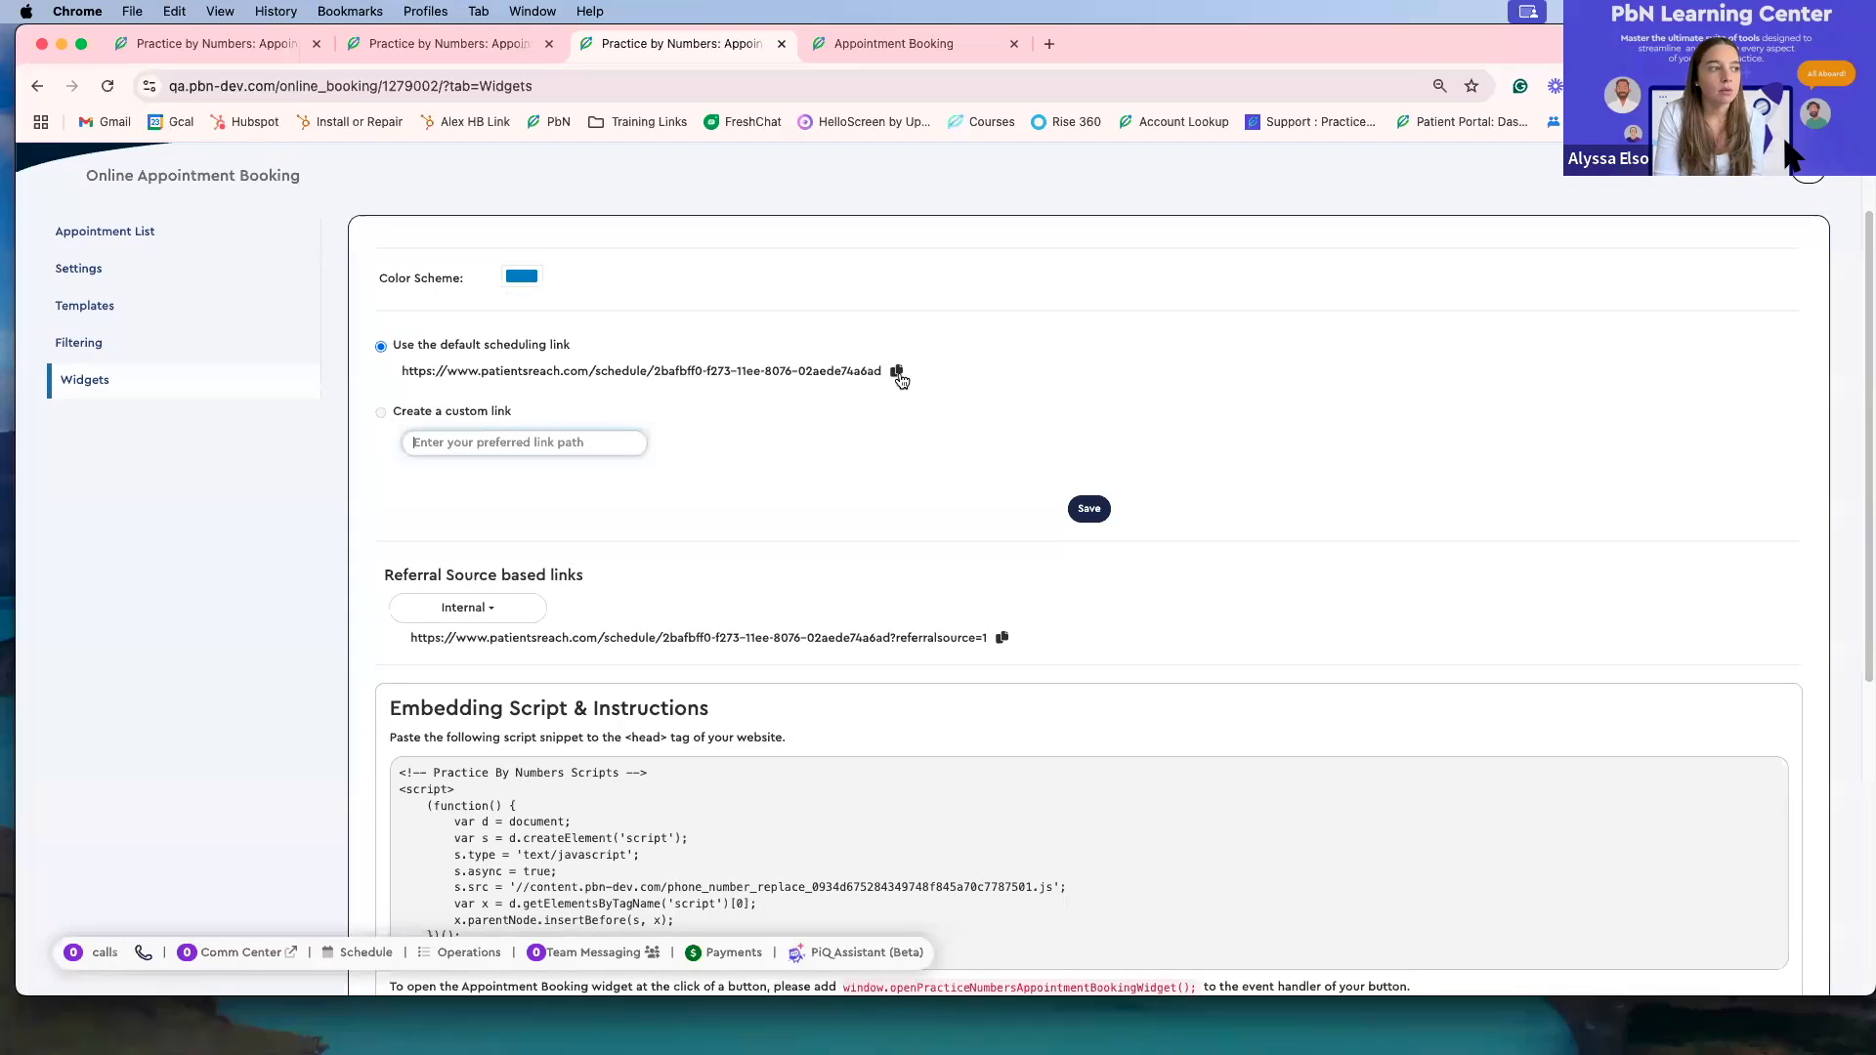
# Choose the qwerty1` qwerty1 referral source and copy its link ending referralsource=2.
pyautogui.scroll(-2, 896, 376)
pyautogui.scroll(-5, 932, 420)
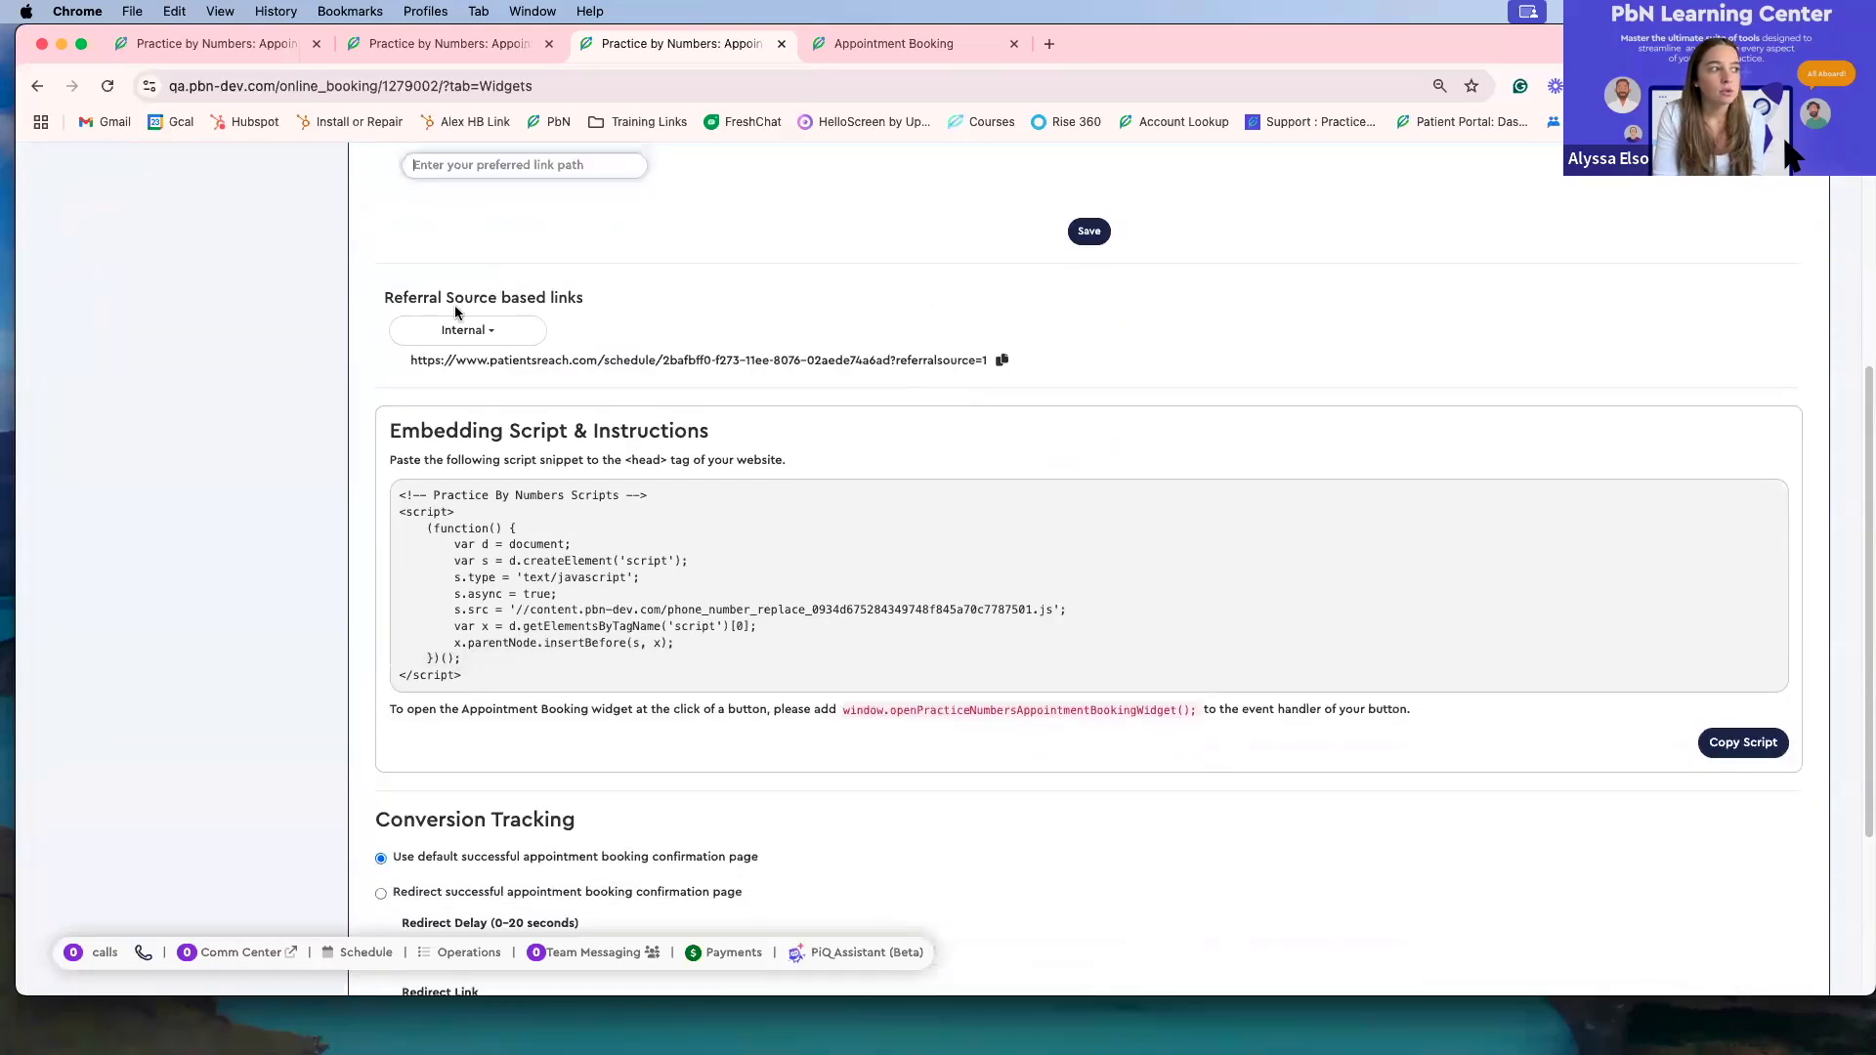
pyautogui.click(502, 335)
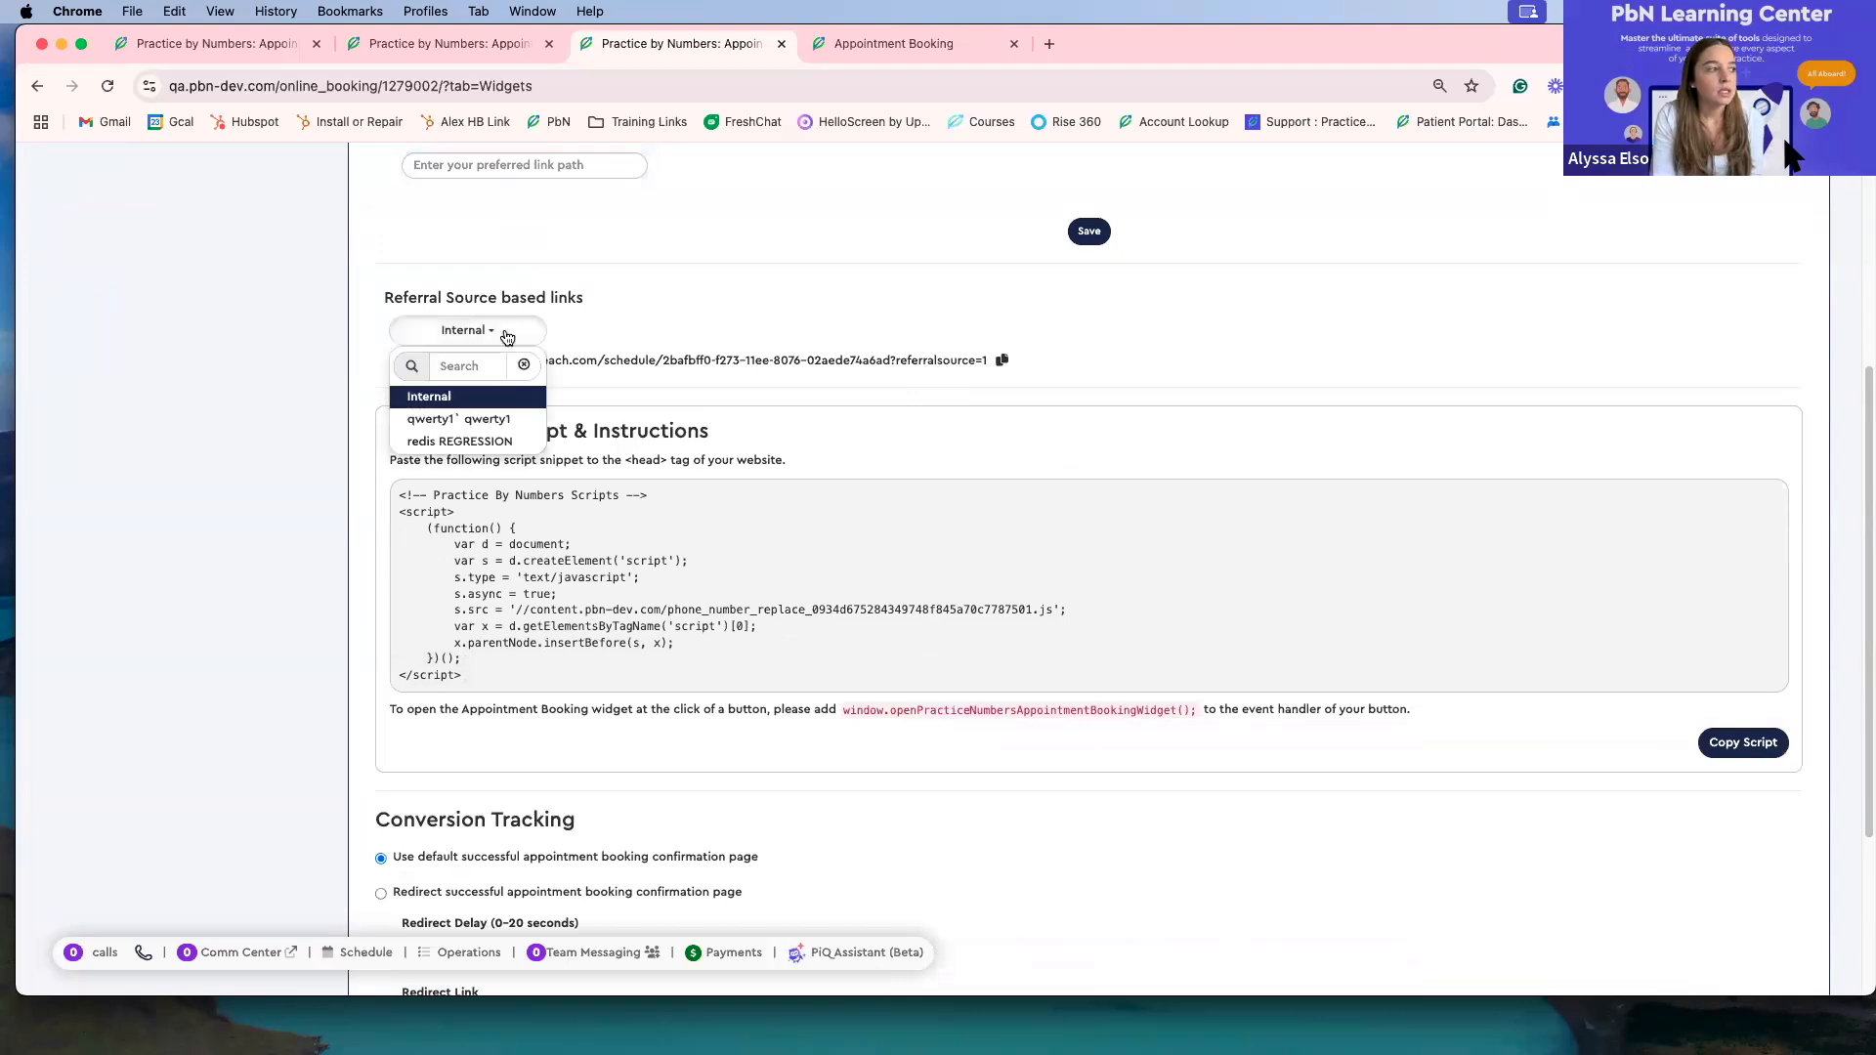
pyautogui.click(446, 419)
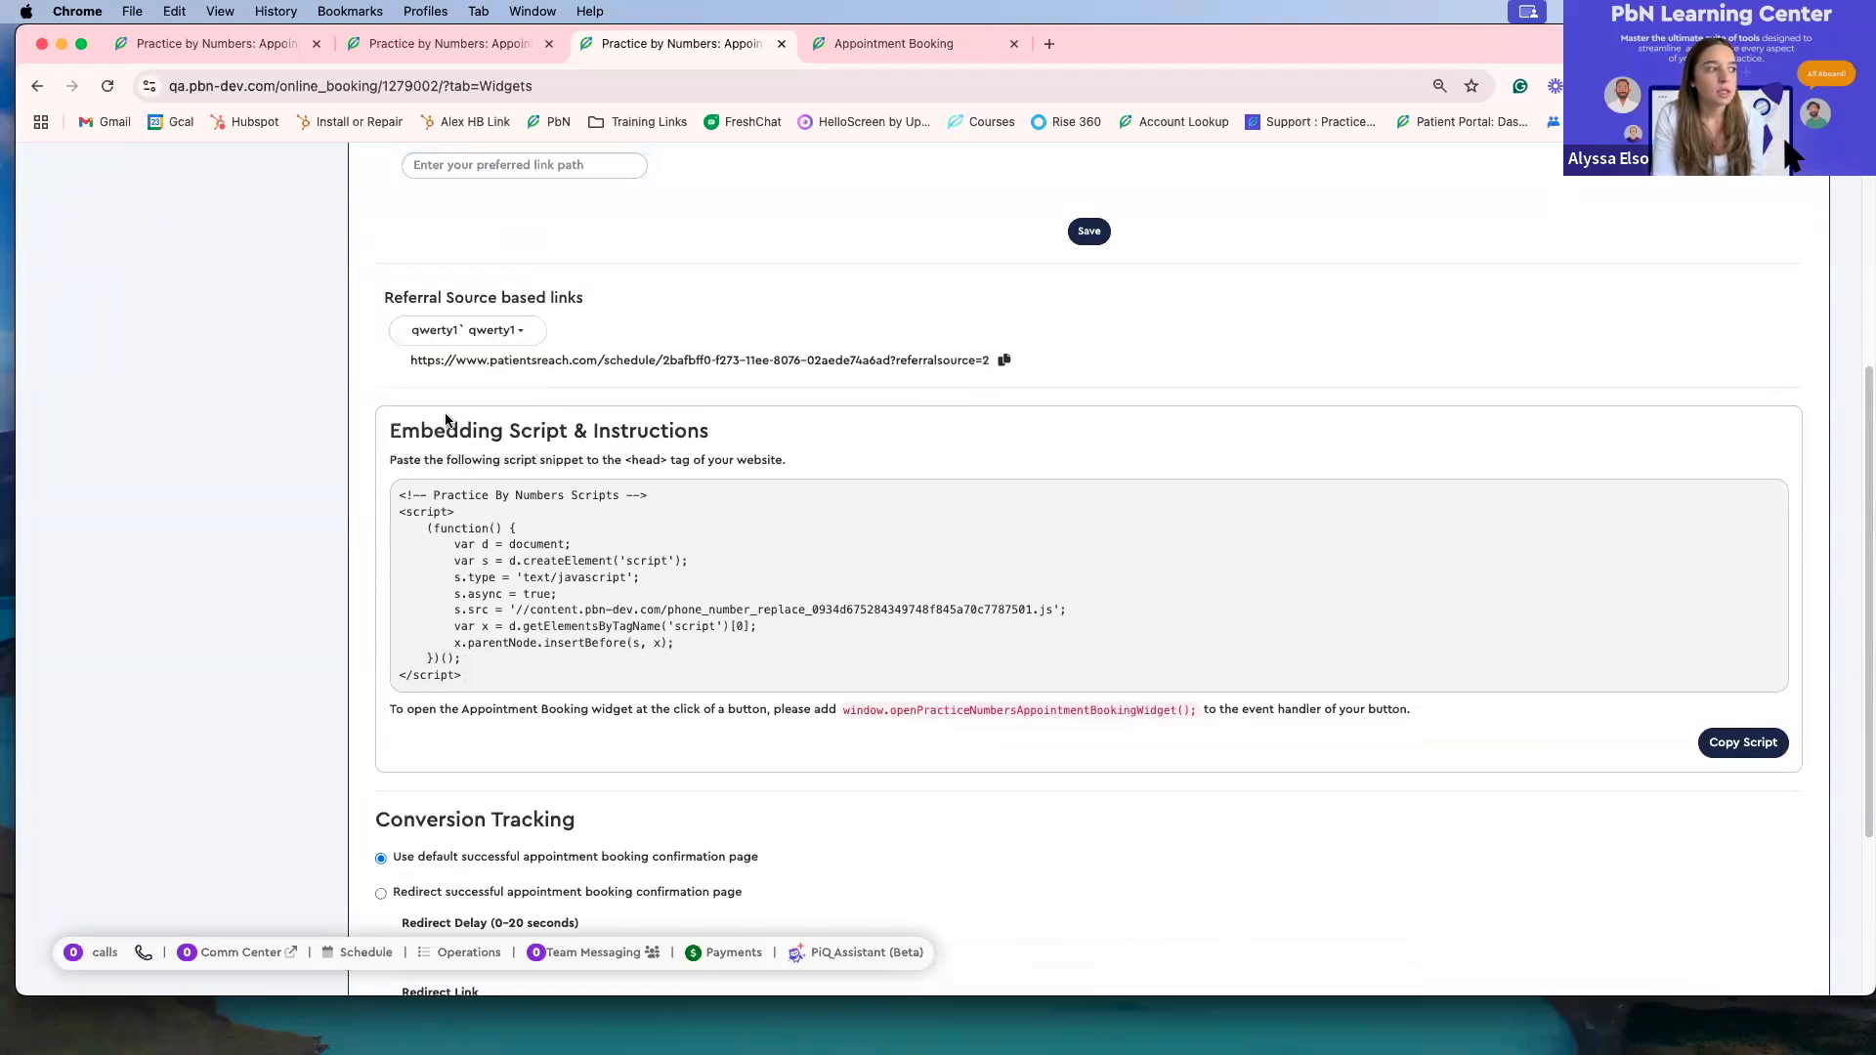
pyautogui.click(1004, 361)
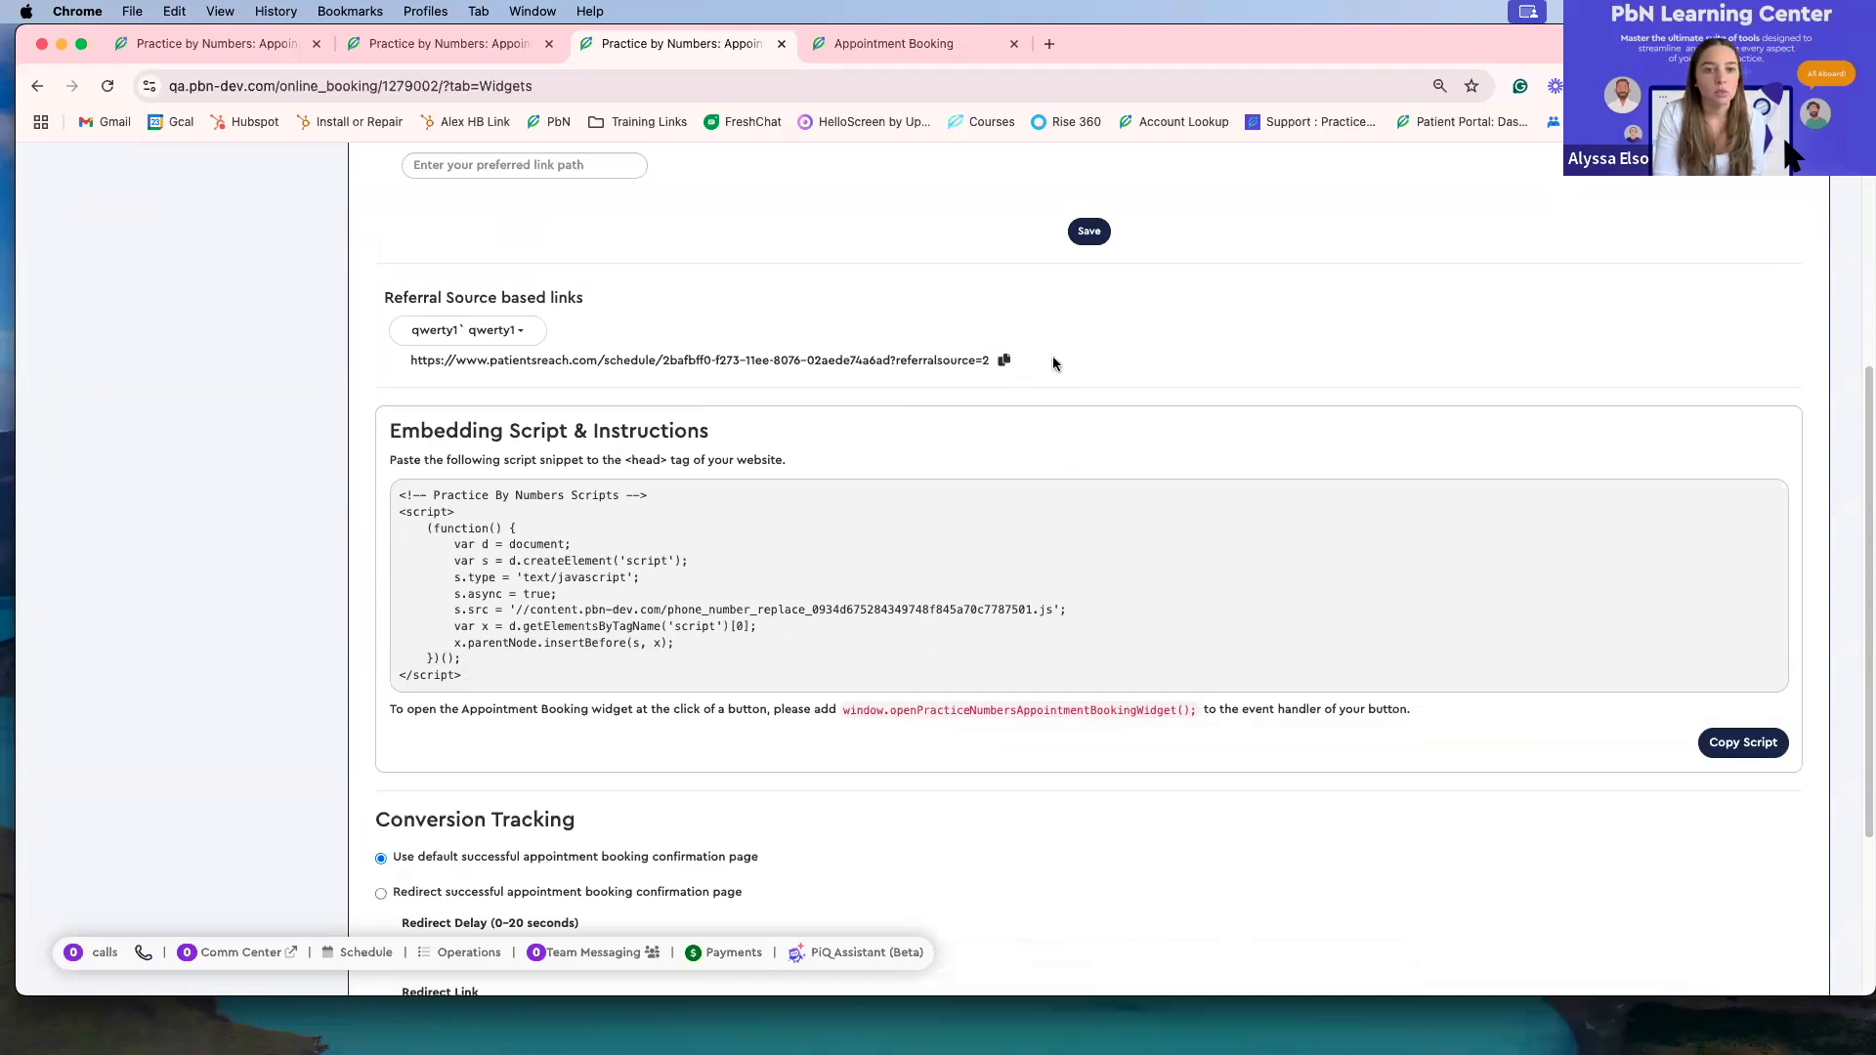
# Select the full code block under Embedding Script & Instructions.
pyautogui.scroll(1, 909, 376)
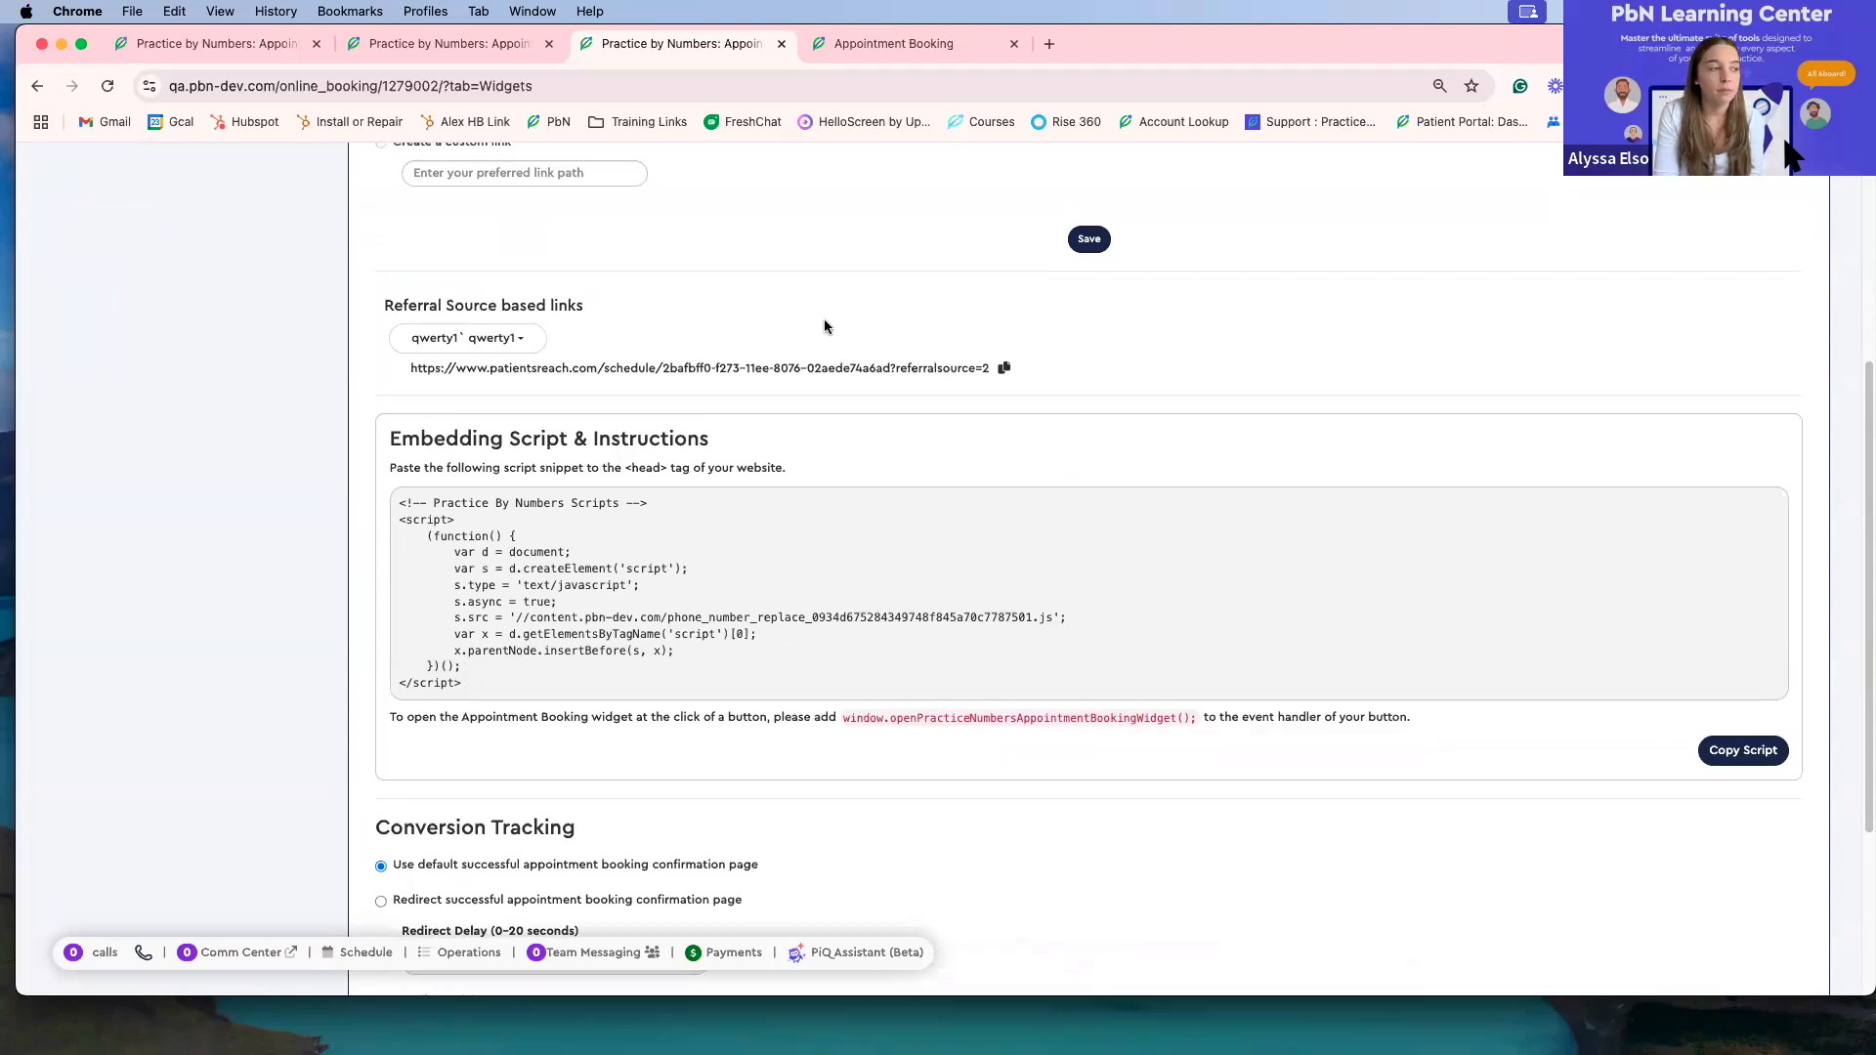
pyautogui.scroll(-1, 826, 332)
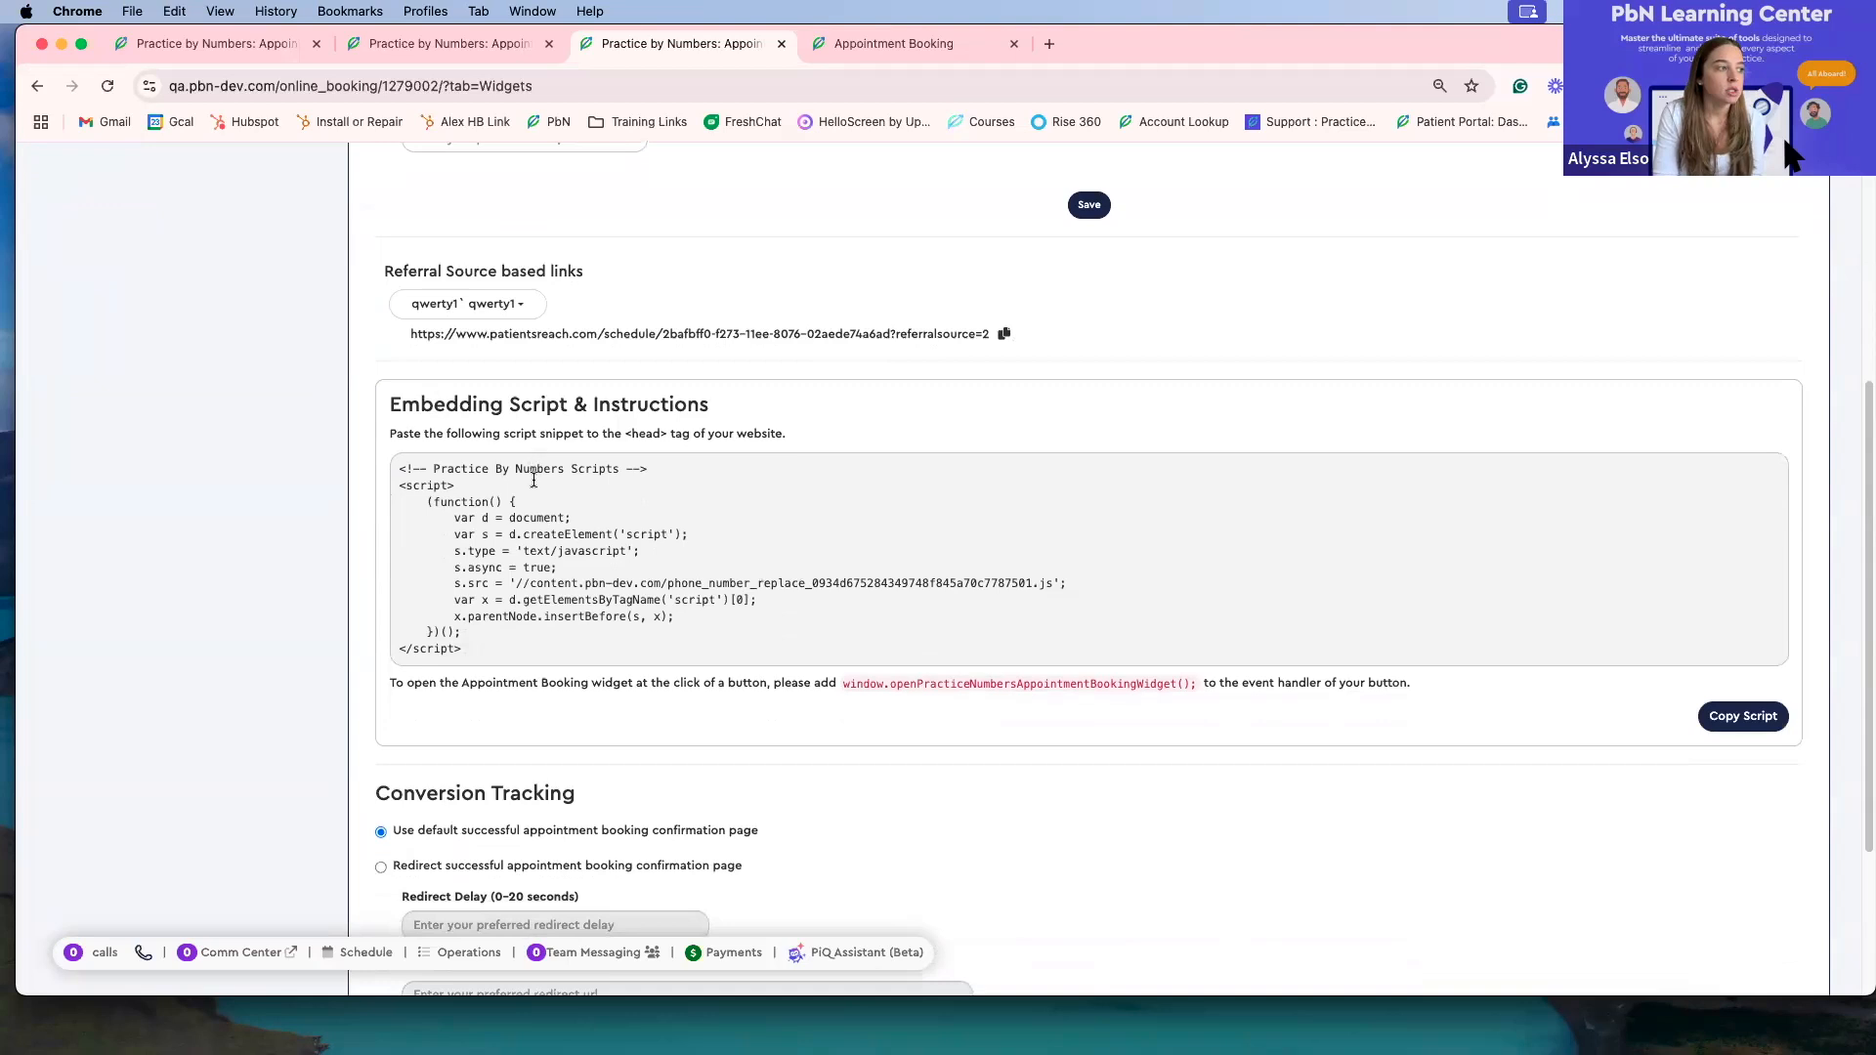
pyautogui.moveTo(521, 659); pyautogui.dragTo(397, 470)
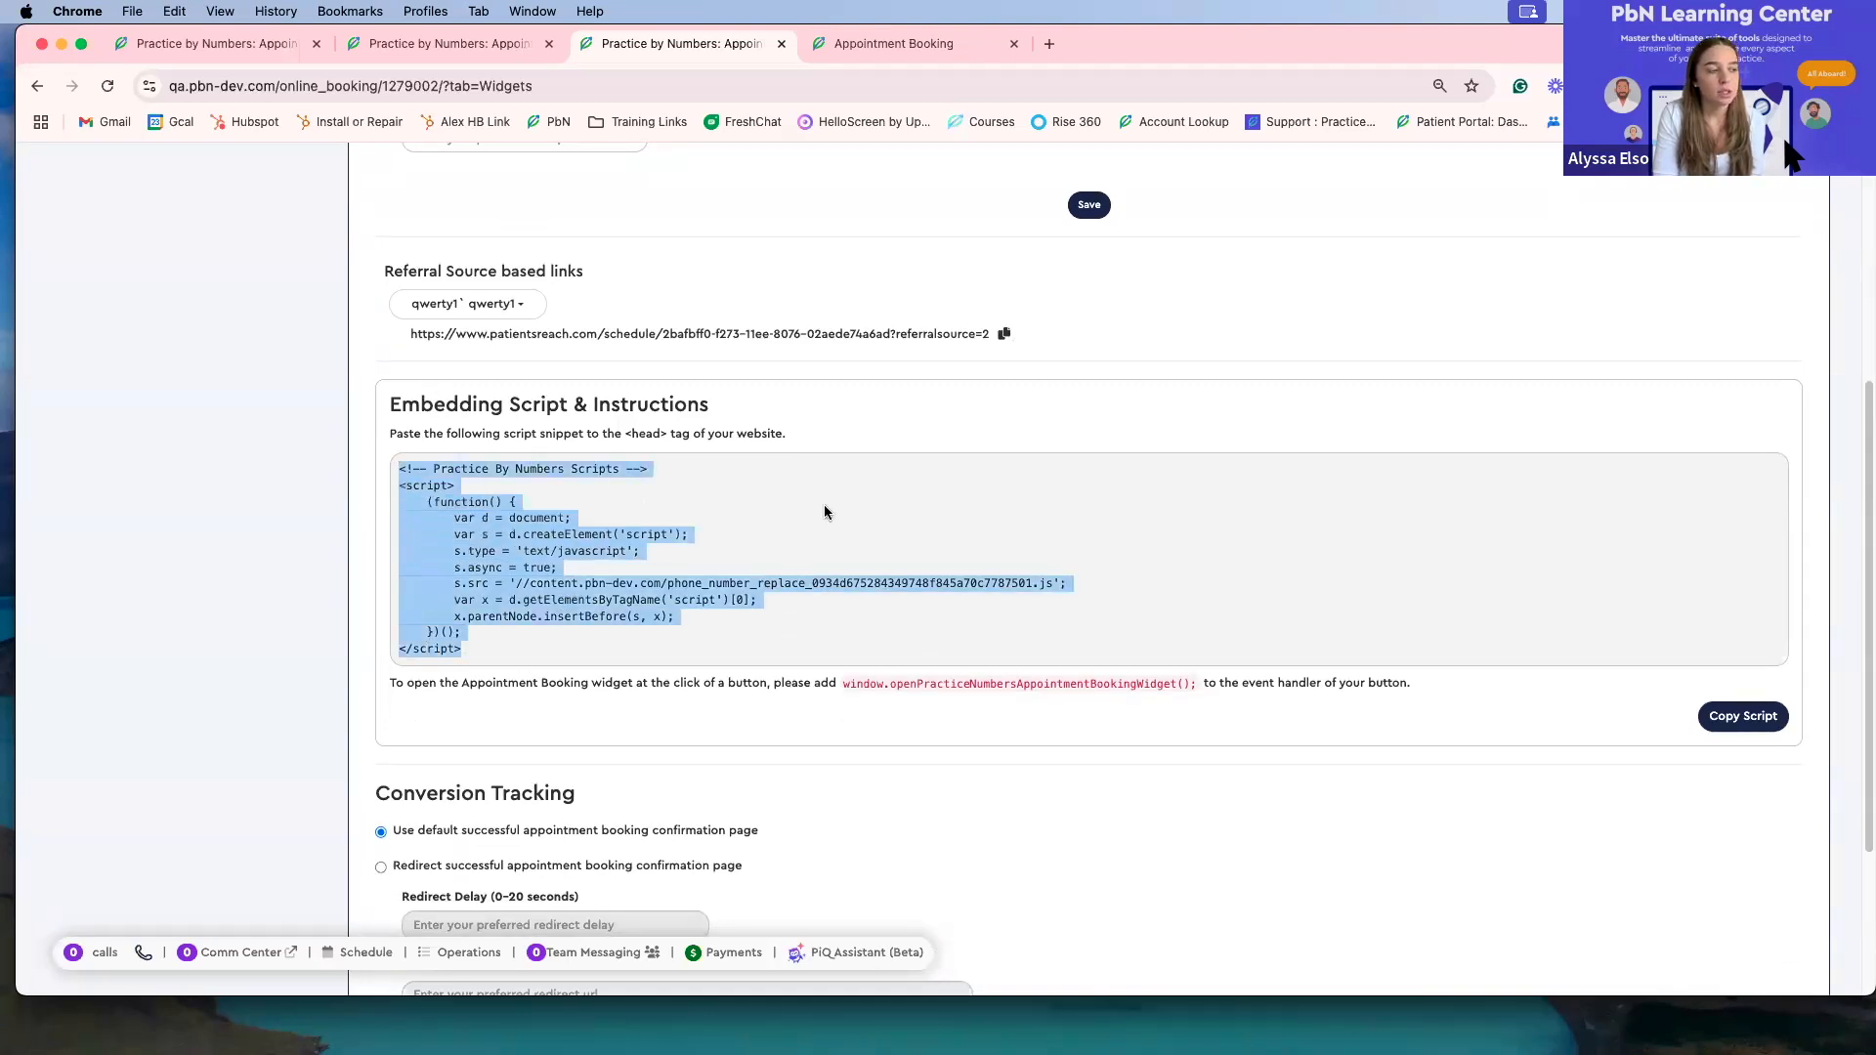
pyautogui.scroll(1, 823, 508)
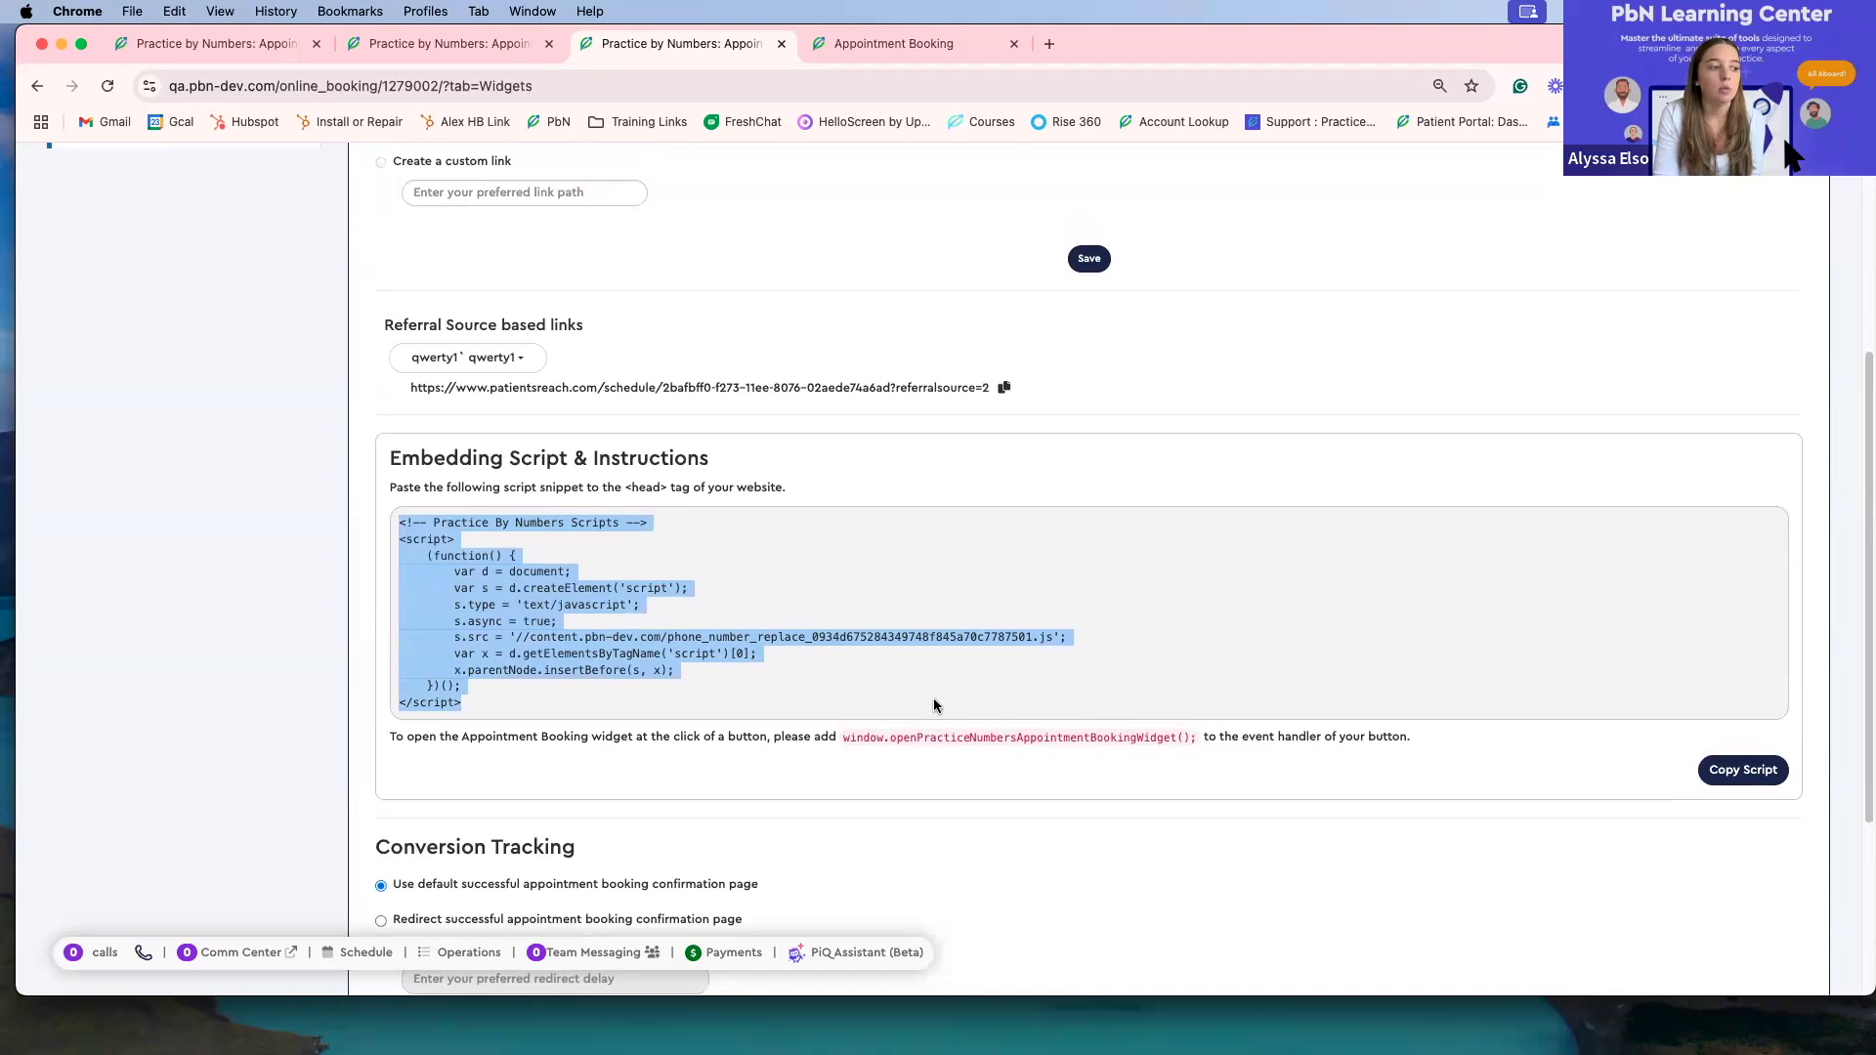
pyautogui.scroll(3, 1045, 718)
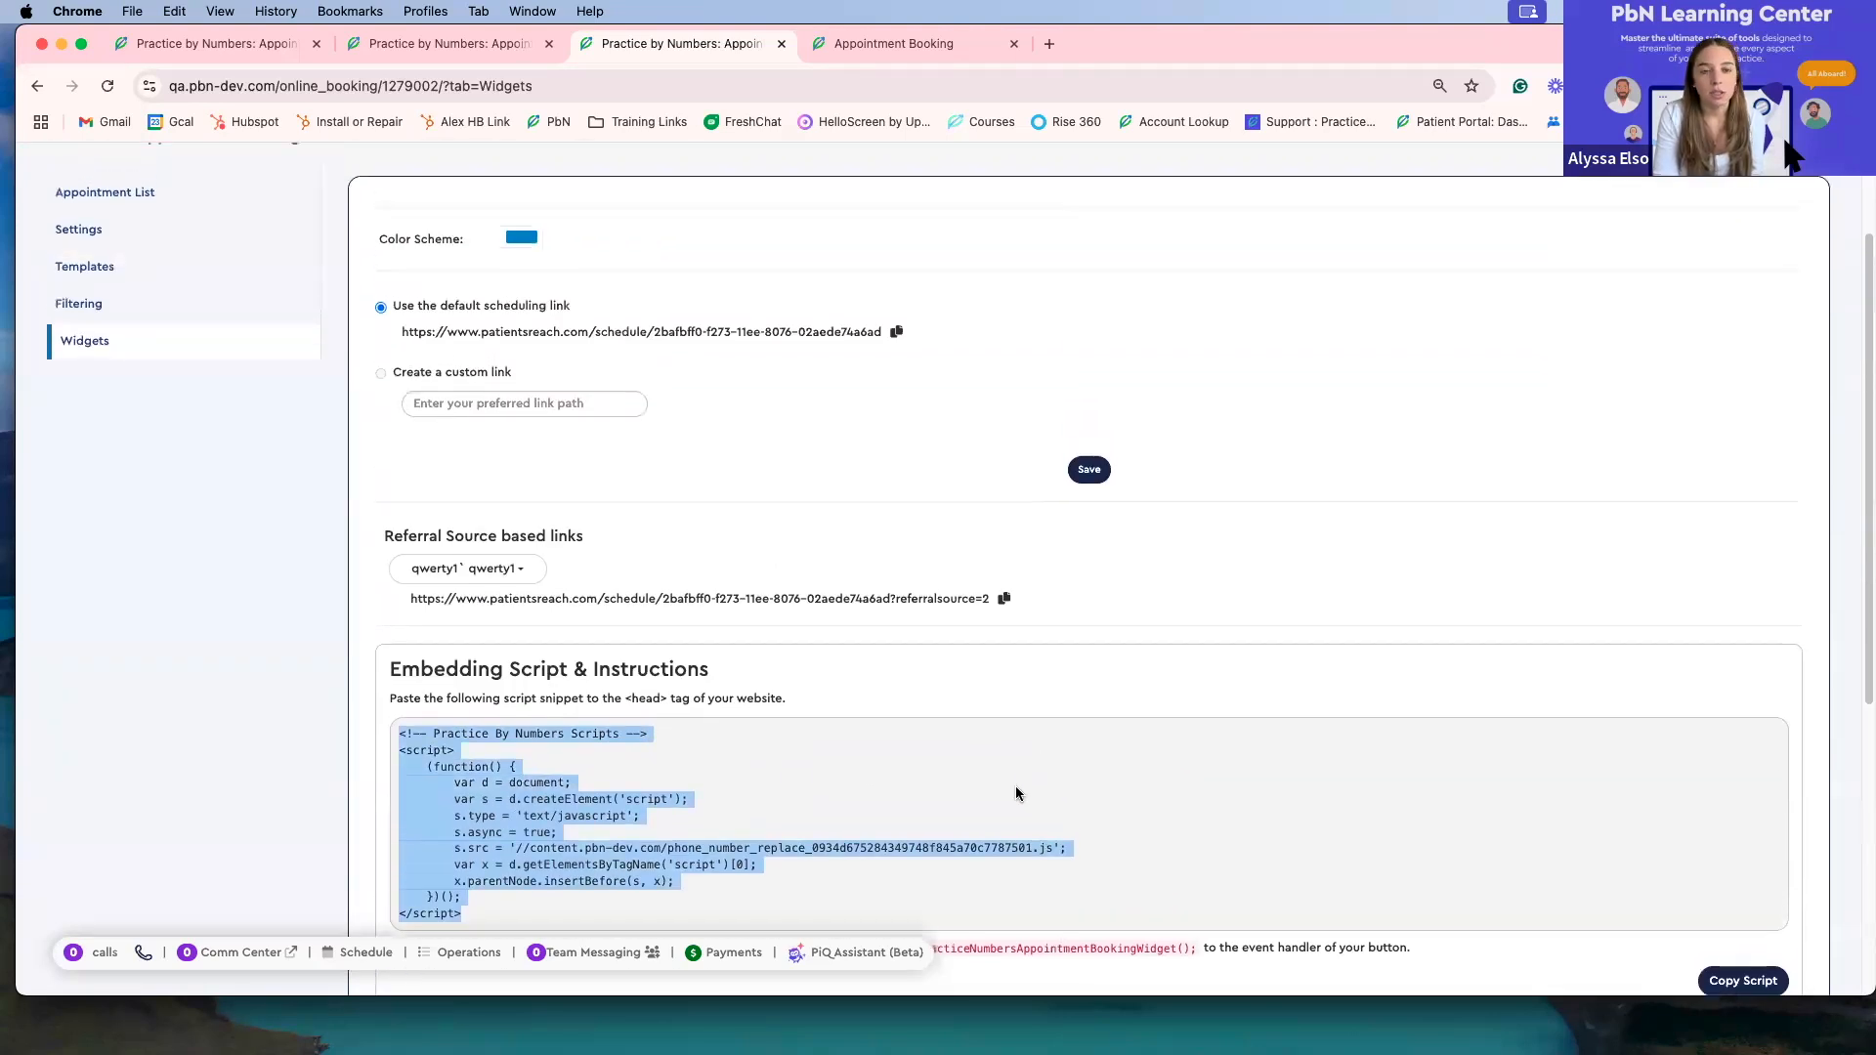
pyautogui.scroll(1, 1030, 775)
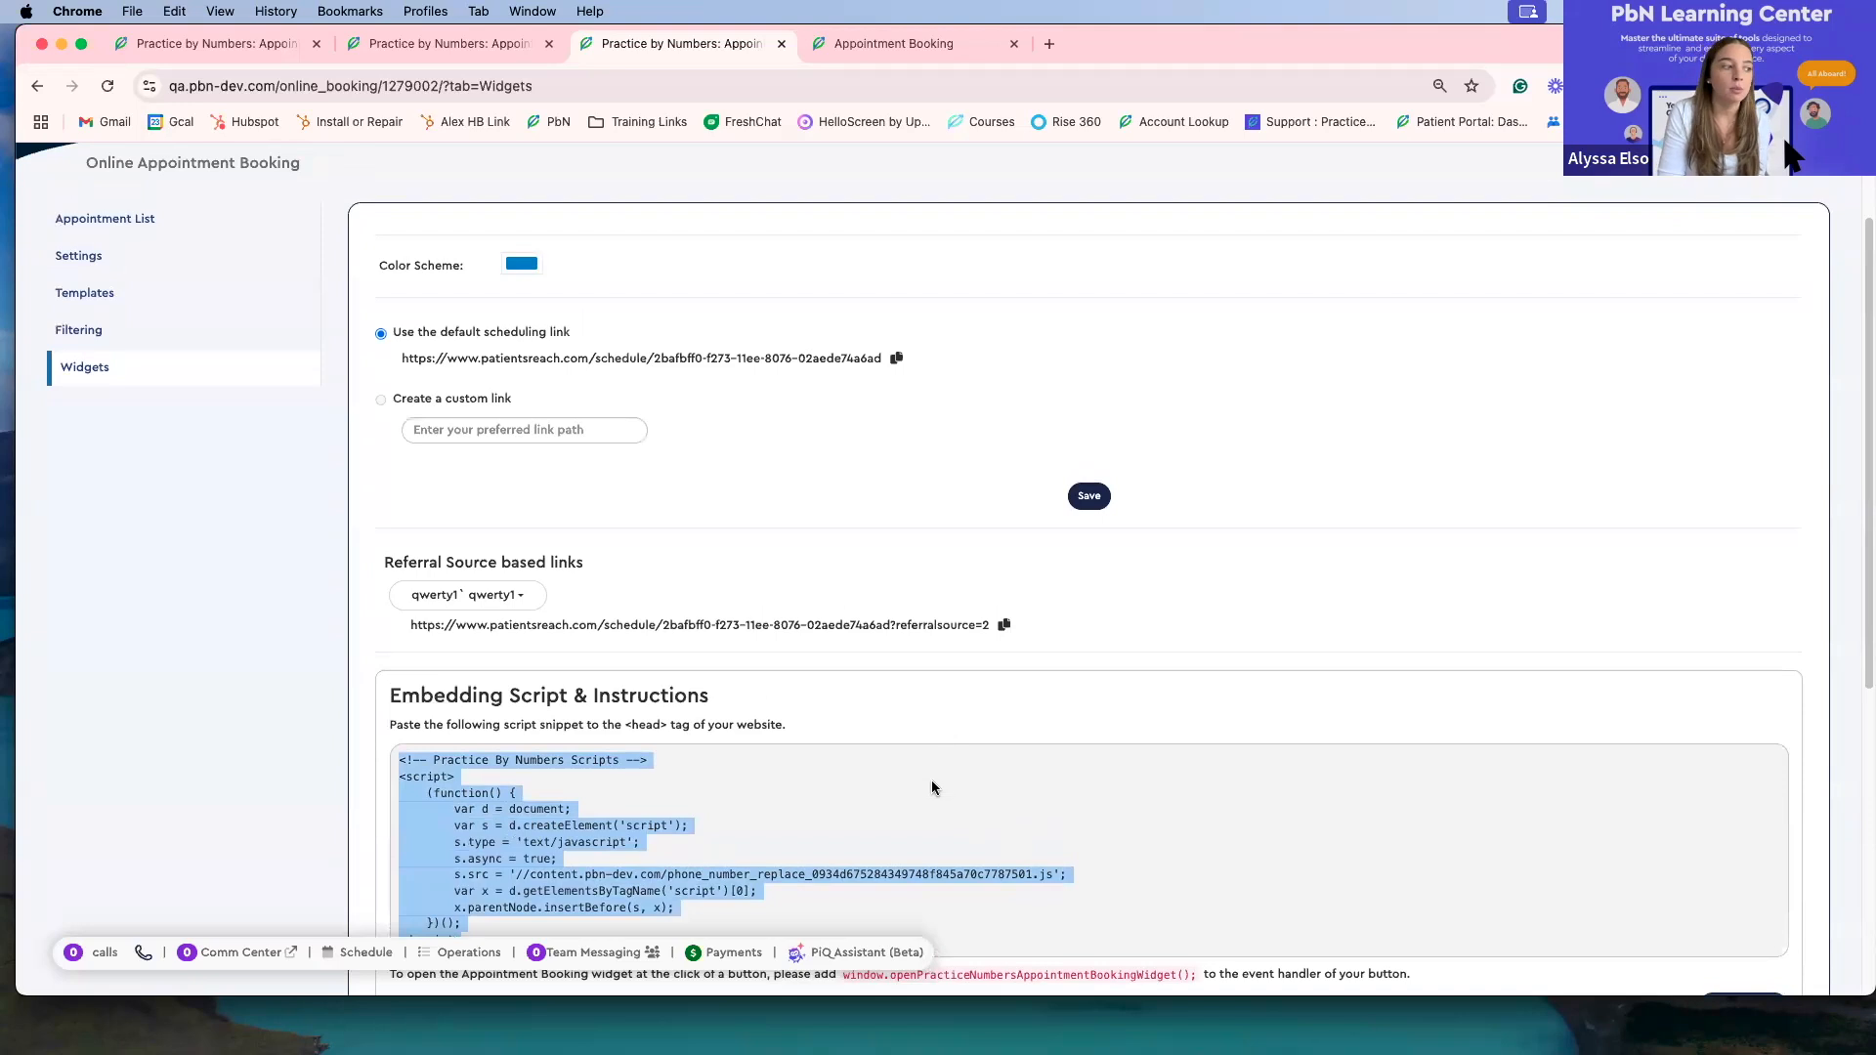
pyautogui.scroll(-2, 931, 786)
pyautogui.scroll(-6, 931, 788)
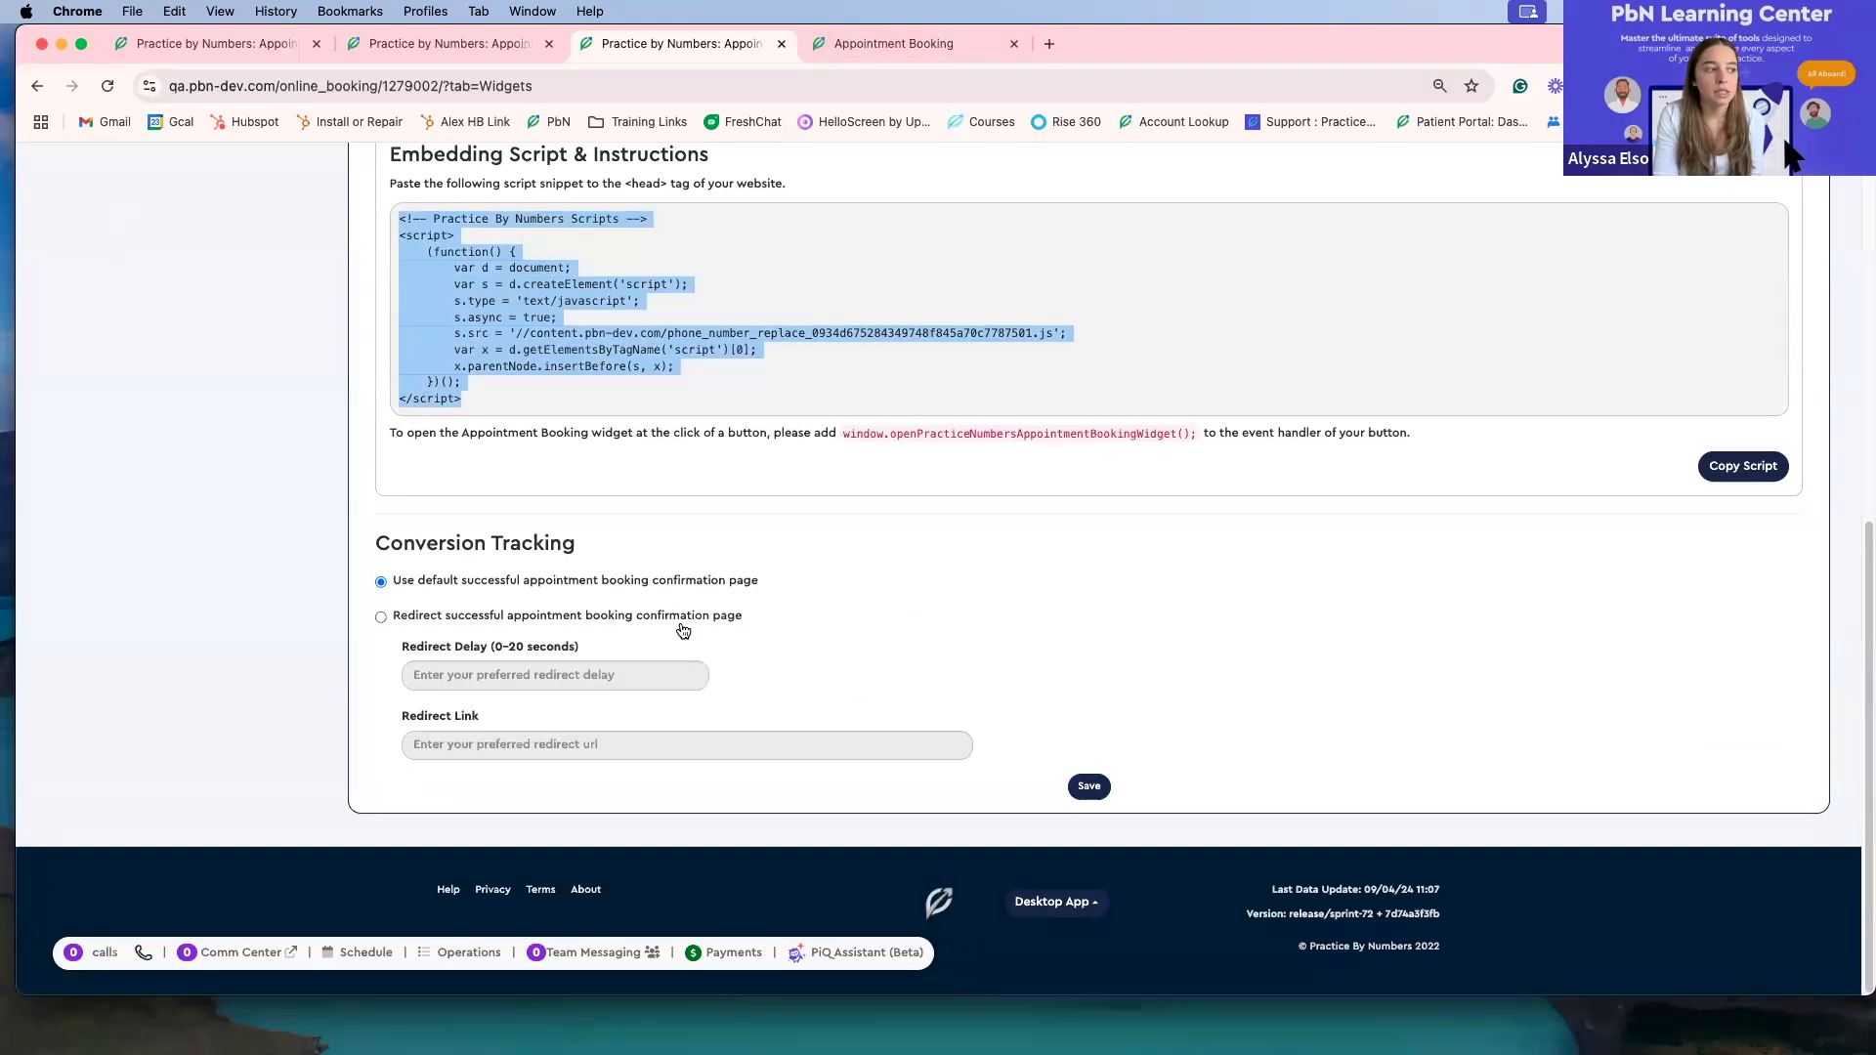
# Switch conversion tracking to redirect after a 3-second delay and save, leaving the link empty.
pyautogui.click(381, 618)
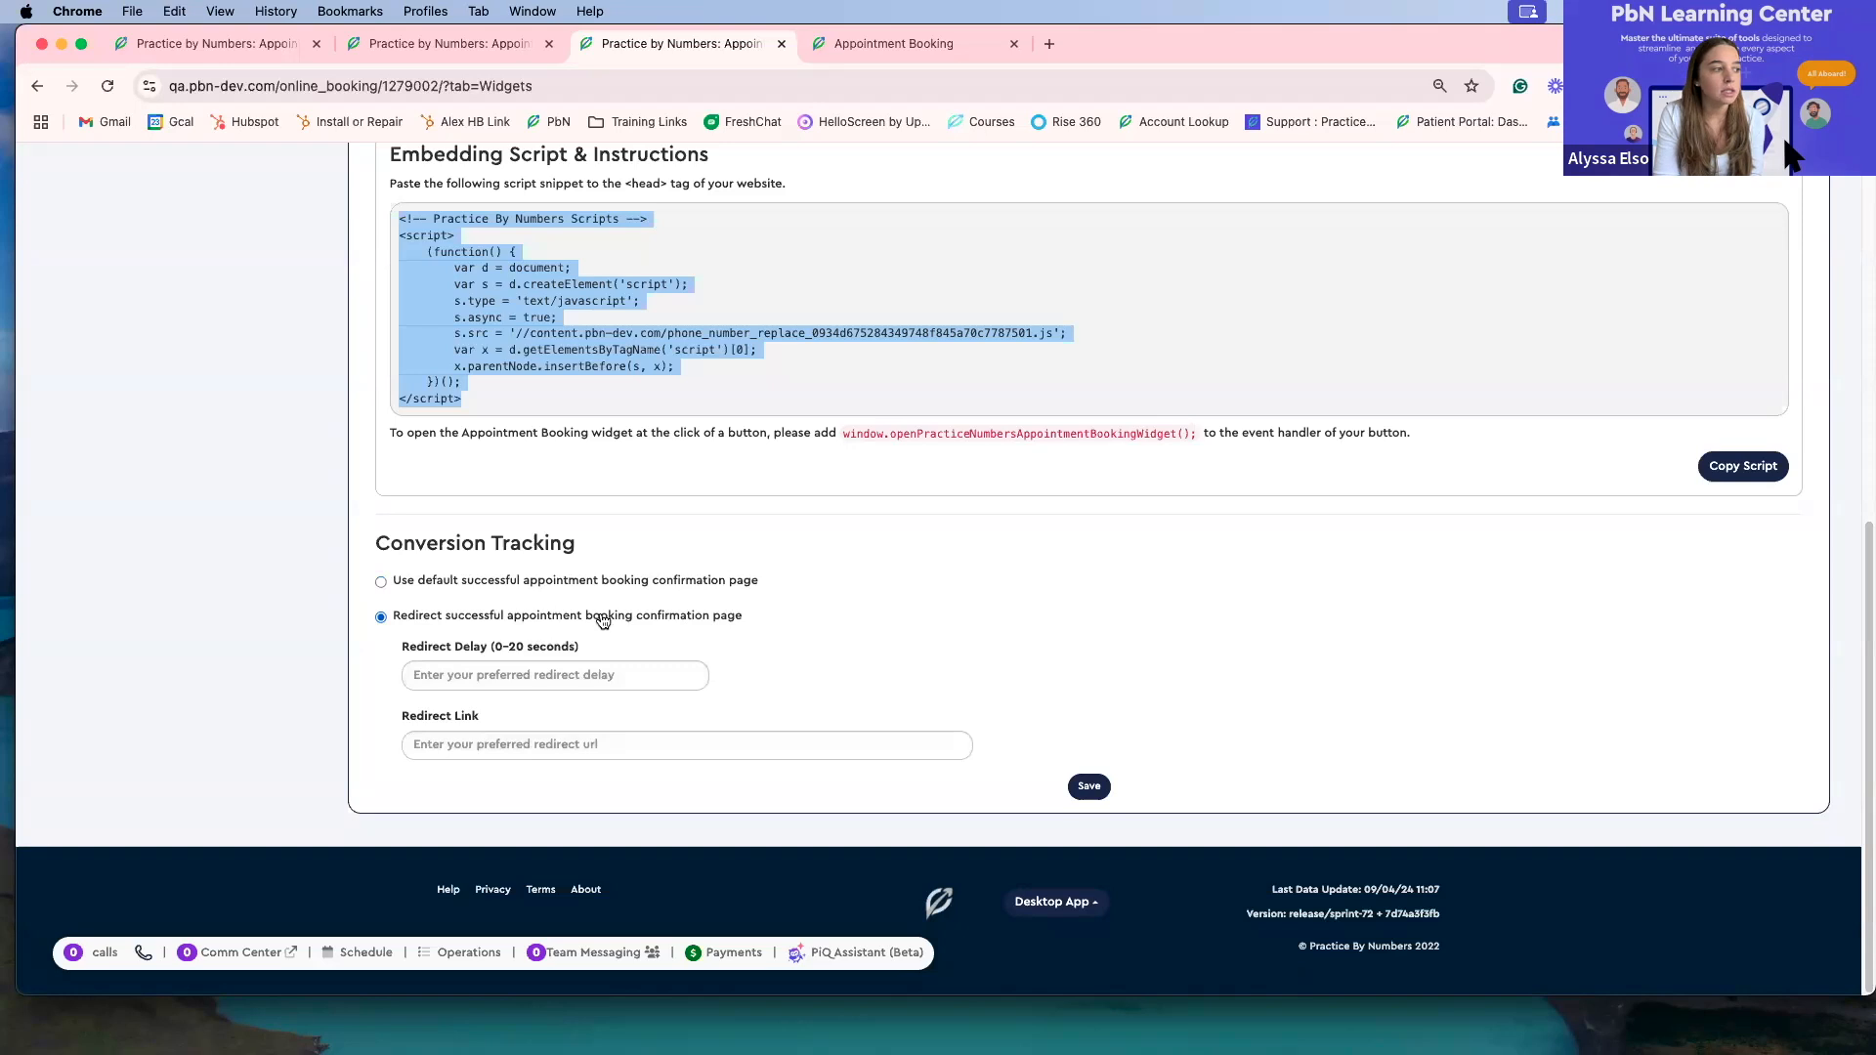
pyautogui.click(470, 673)
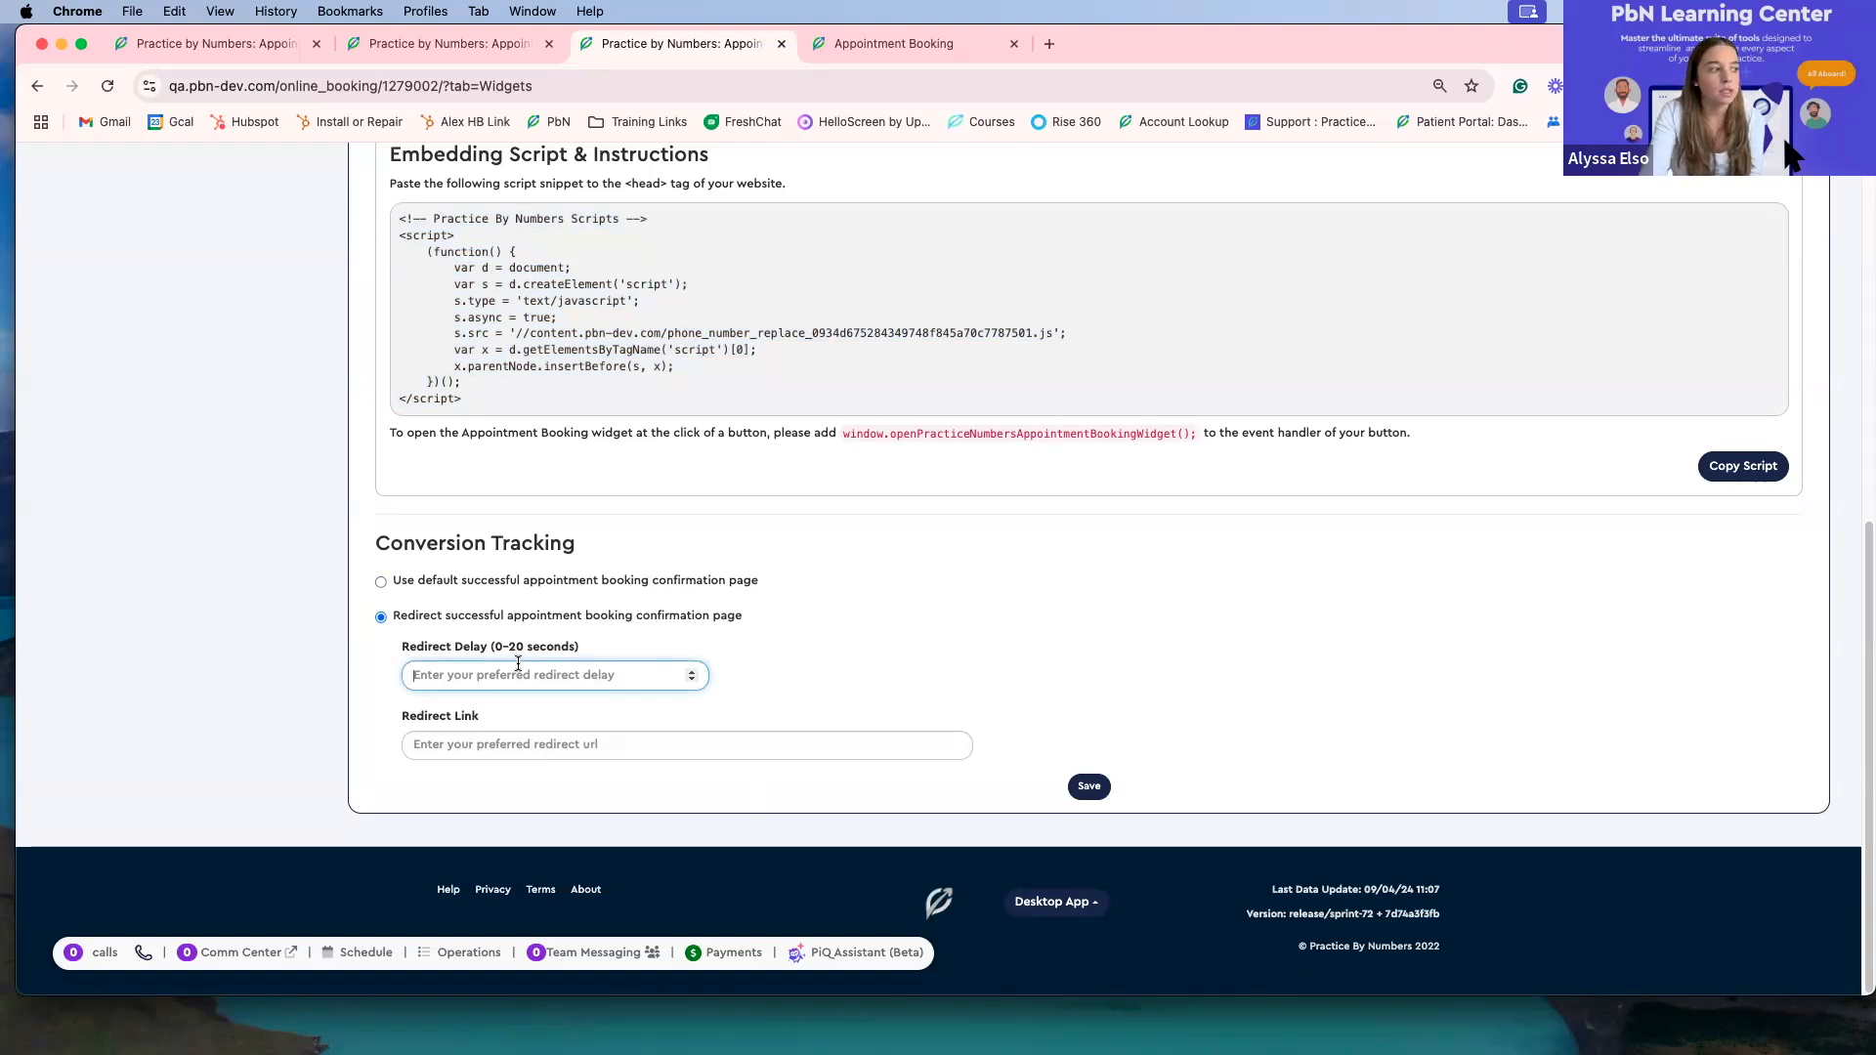
pyautogui.write('3')
pyautogui.click(505, 760)
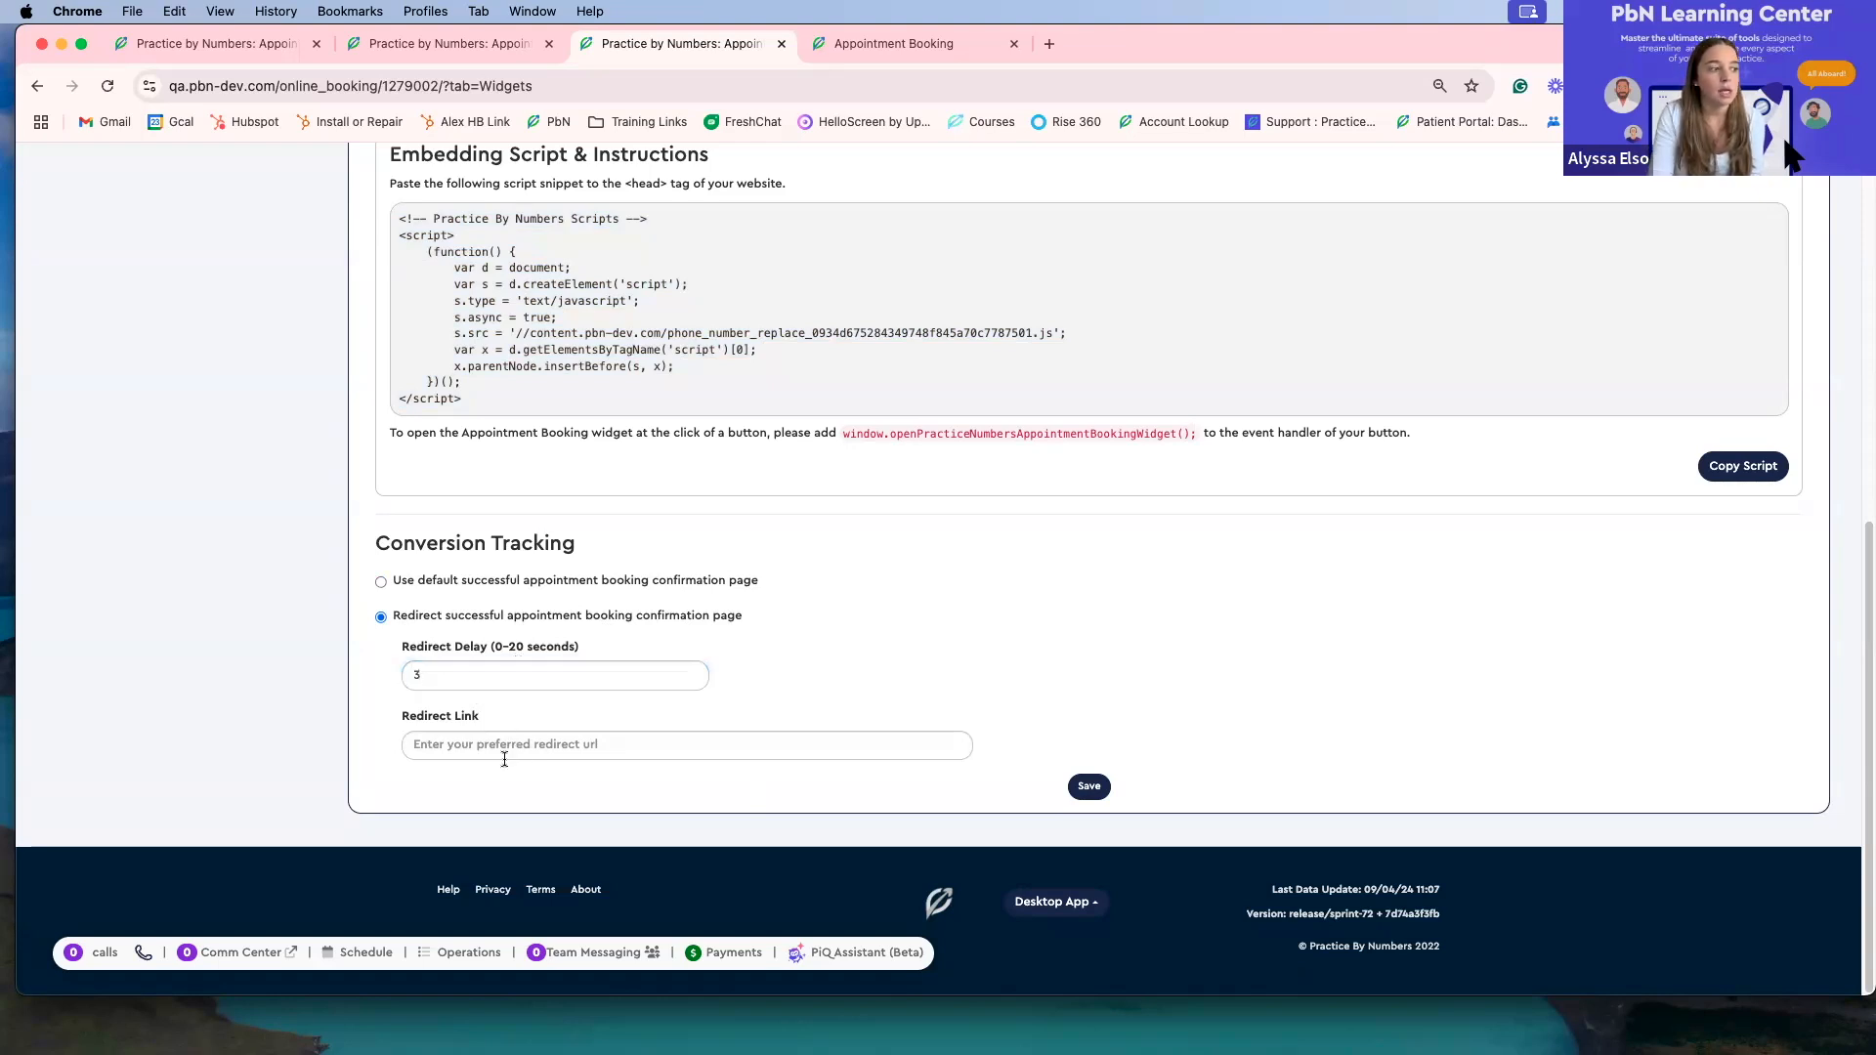
pyautogui.click(505, 750)
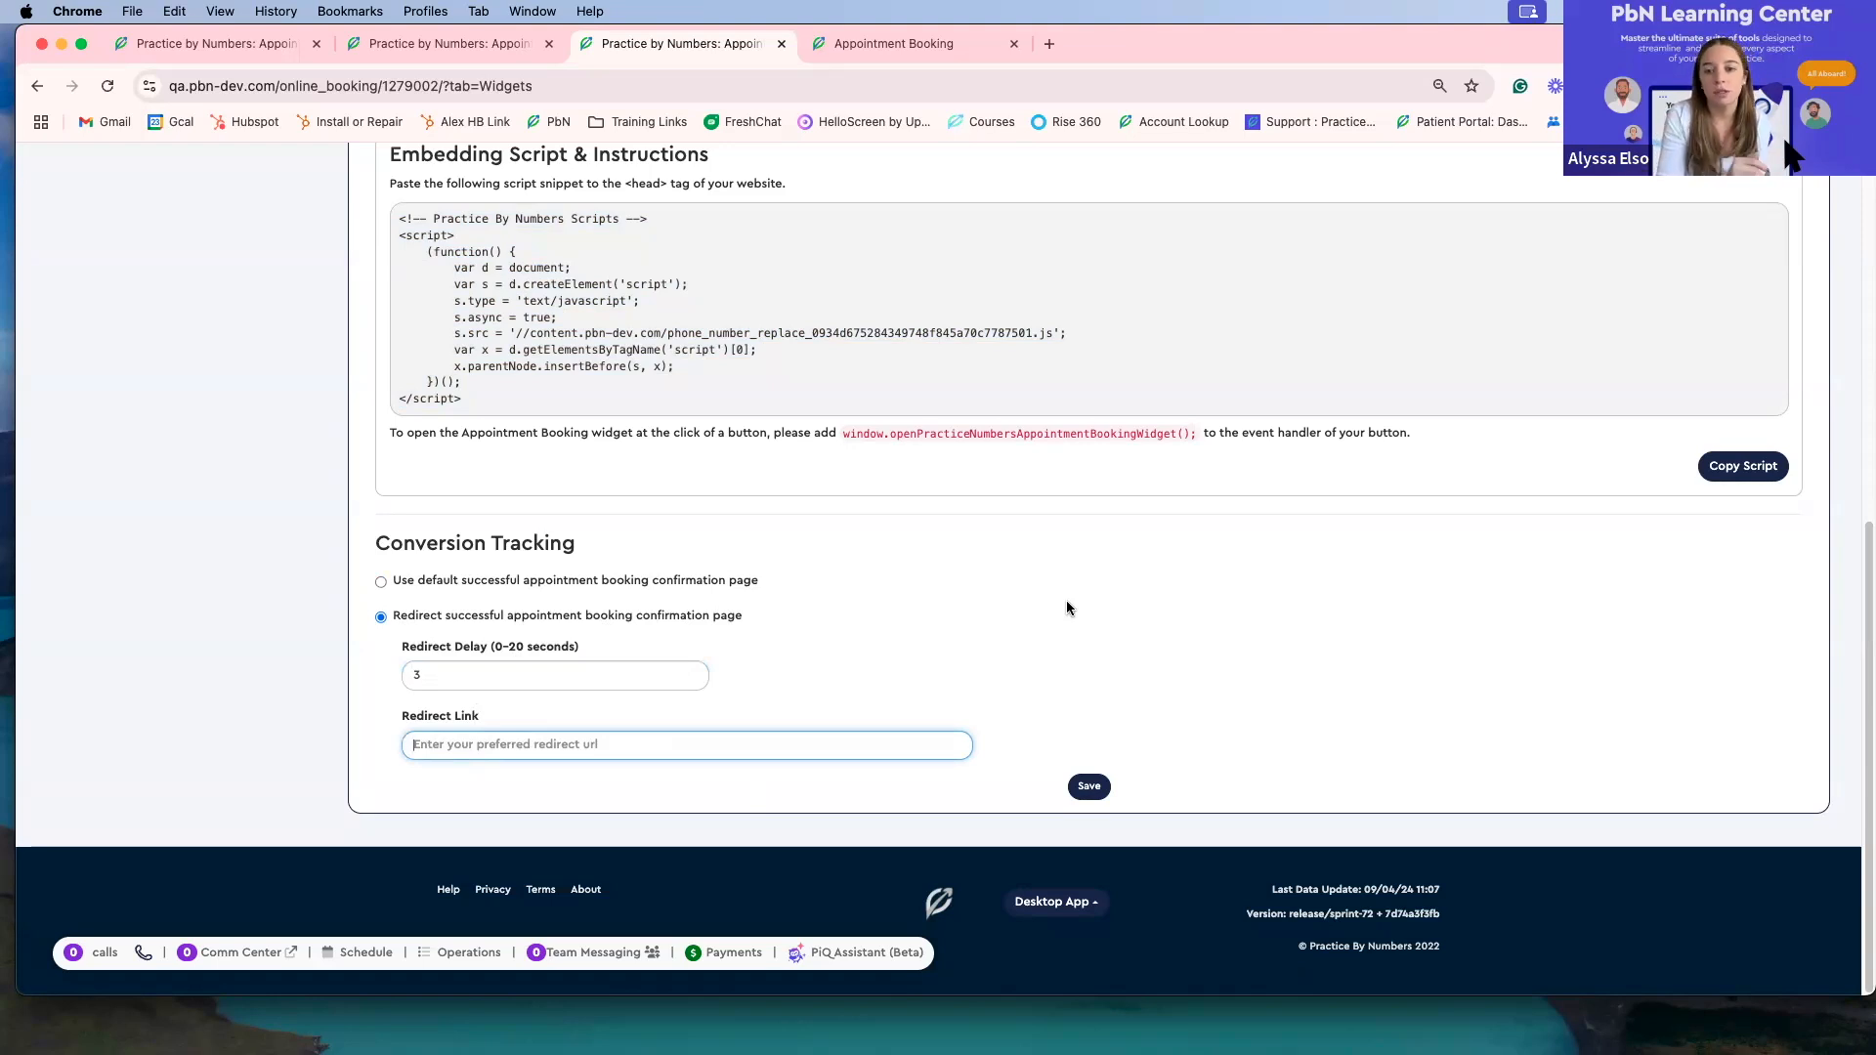
pyautogui.click(1094, 788)
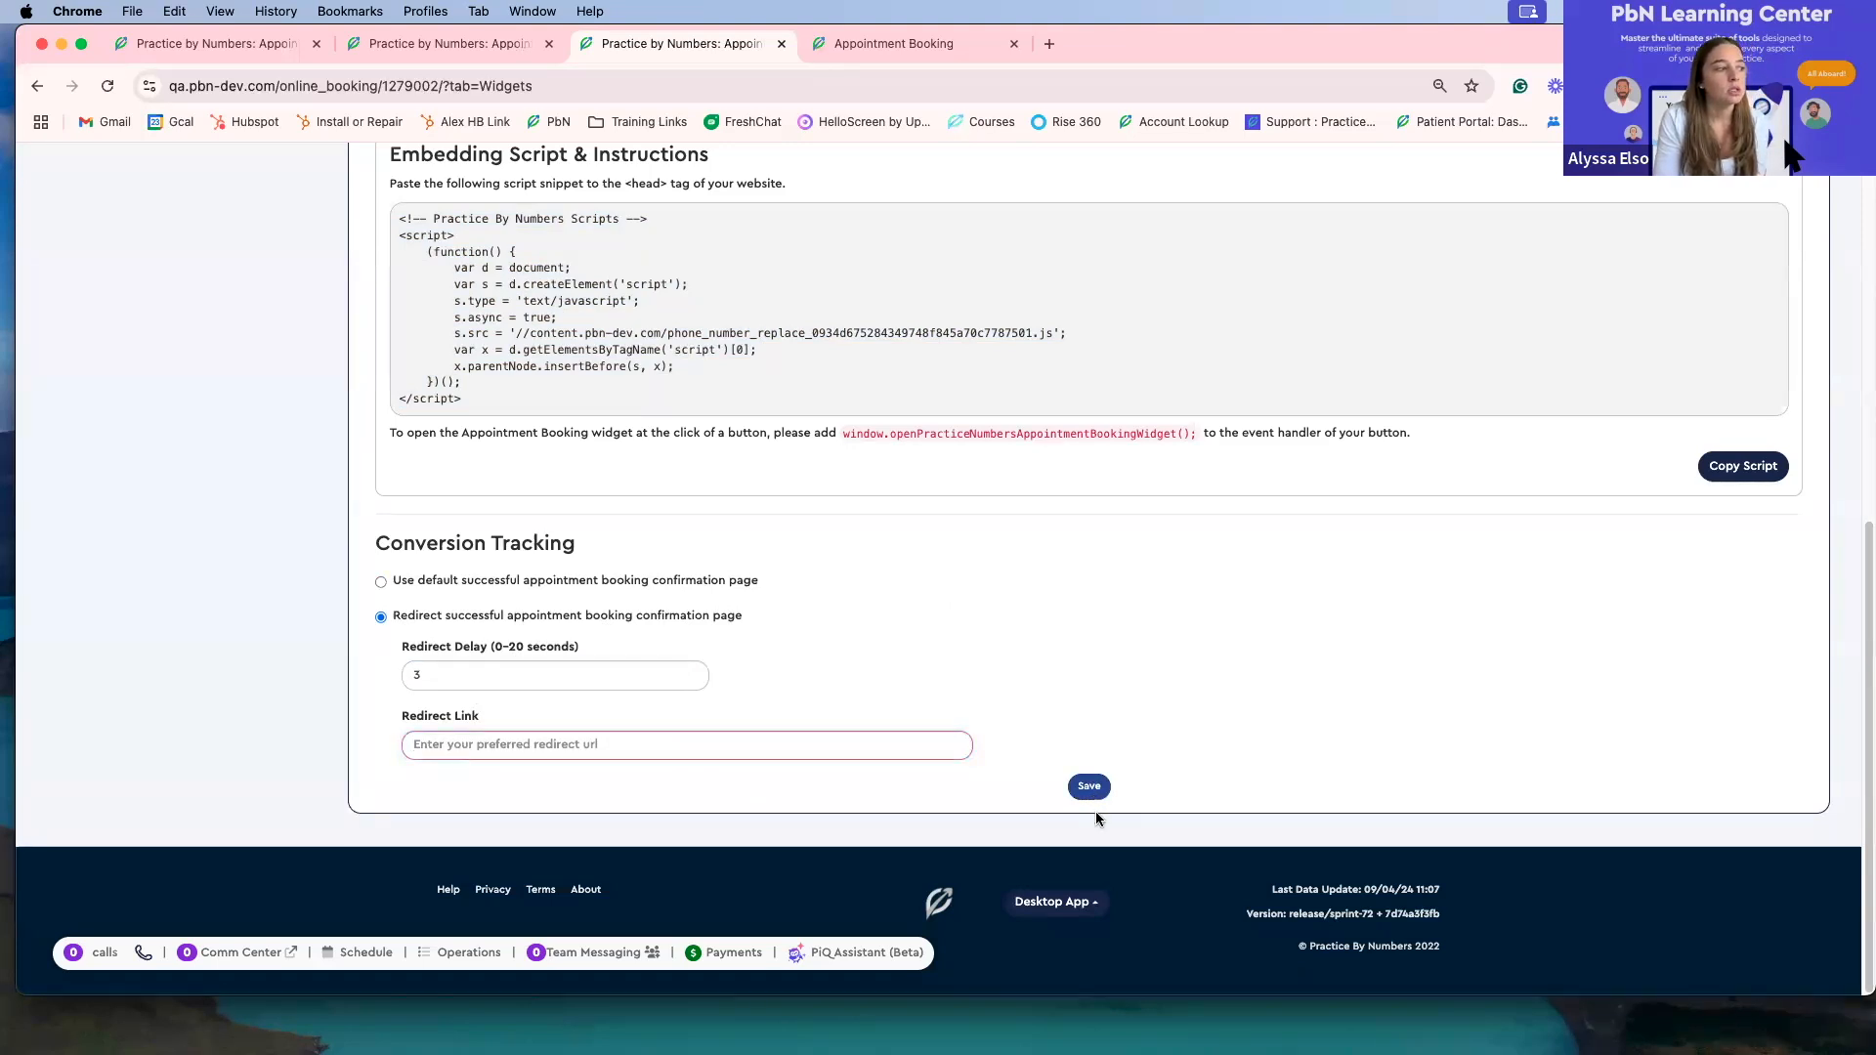
pyautogui.scroll(10, 1082, 727)
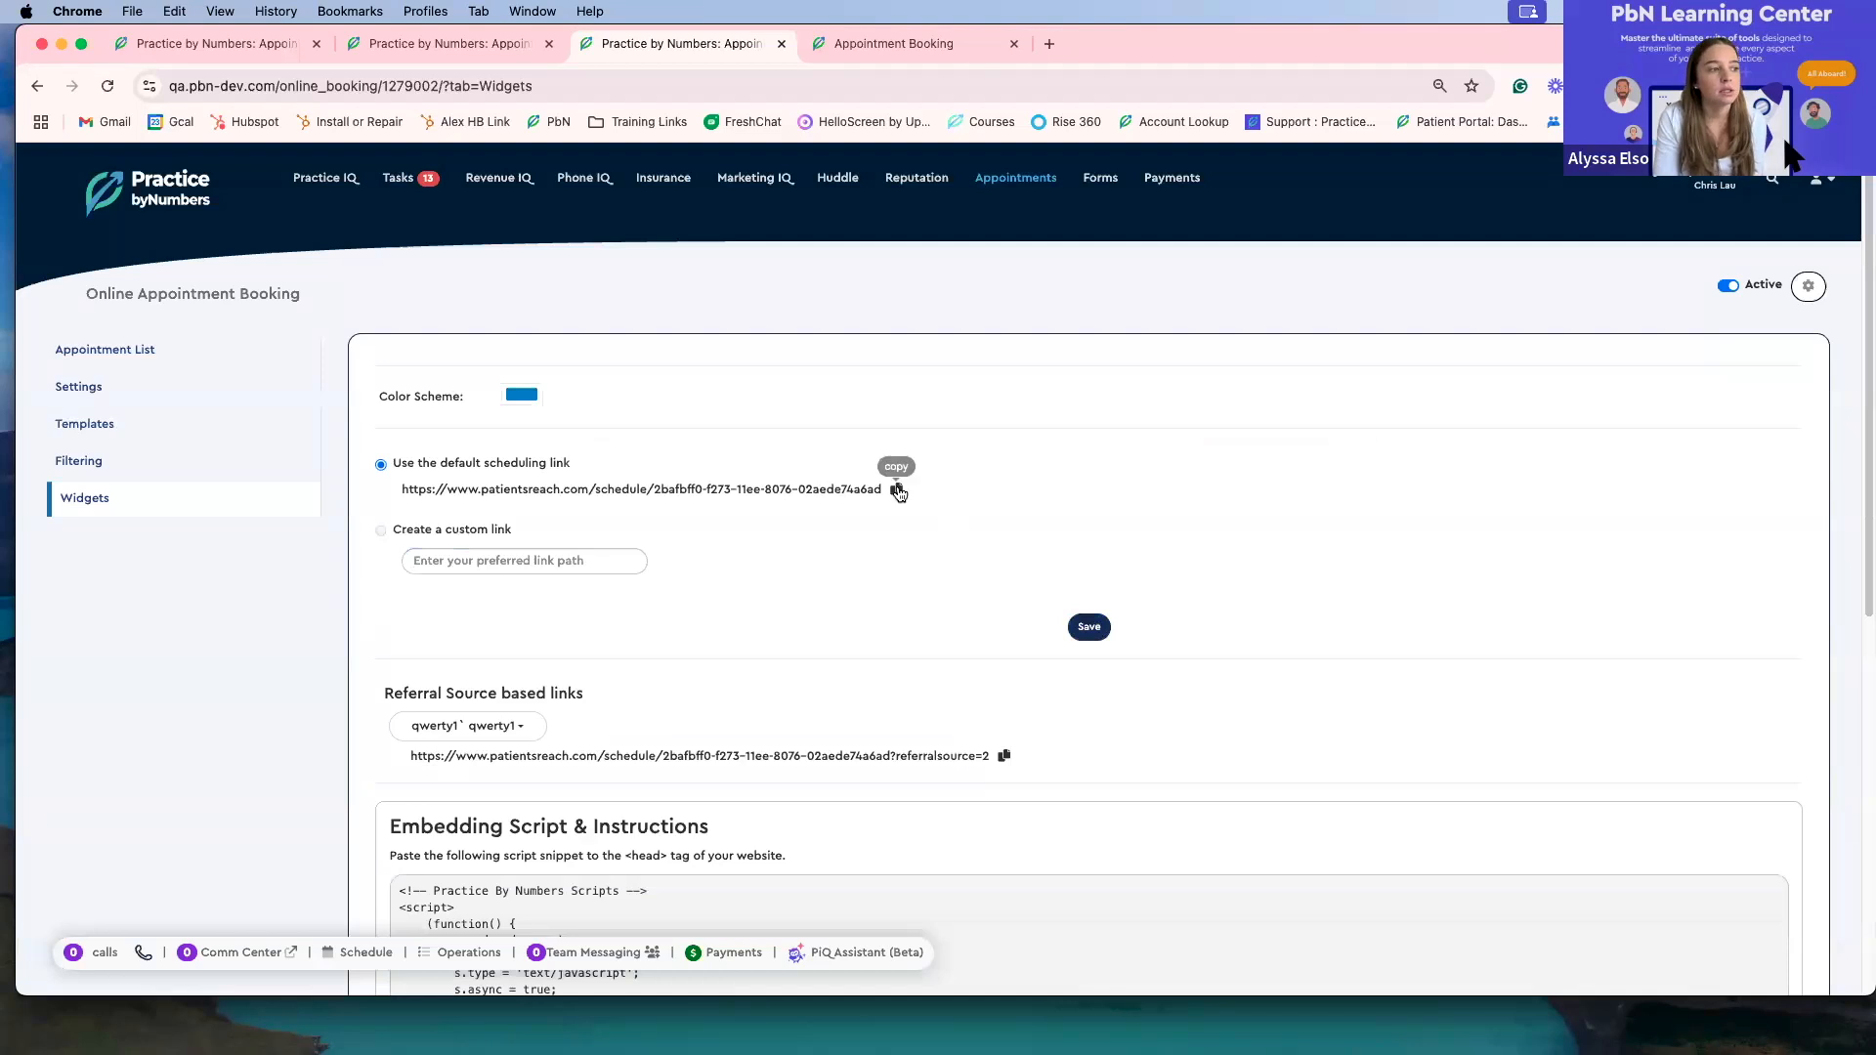
# Copy the default scheduling link and reload the booking page.
pyautogui.click(898, 497)
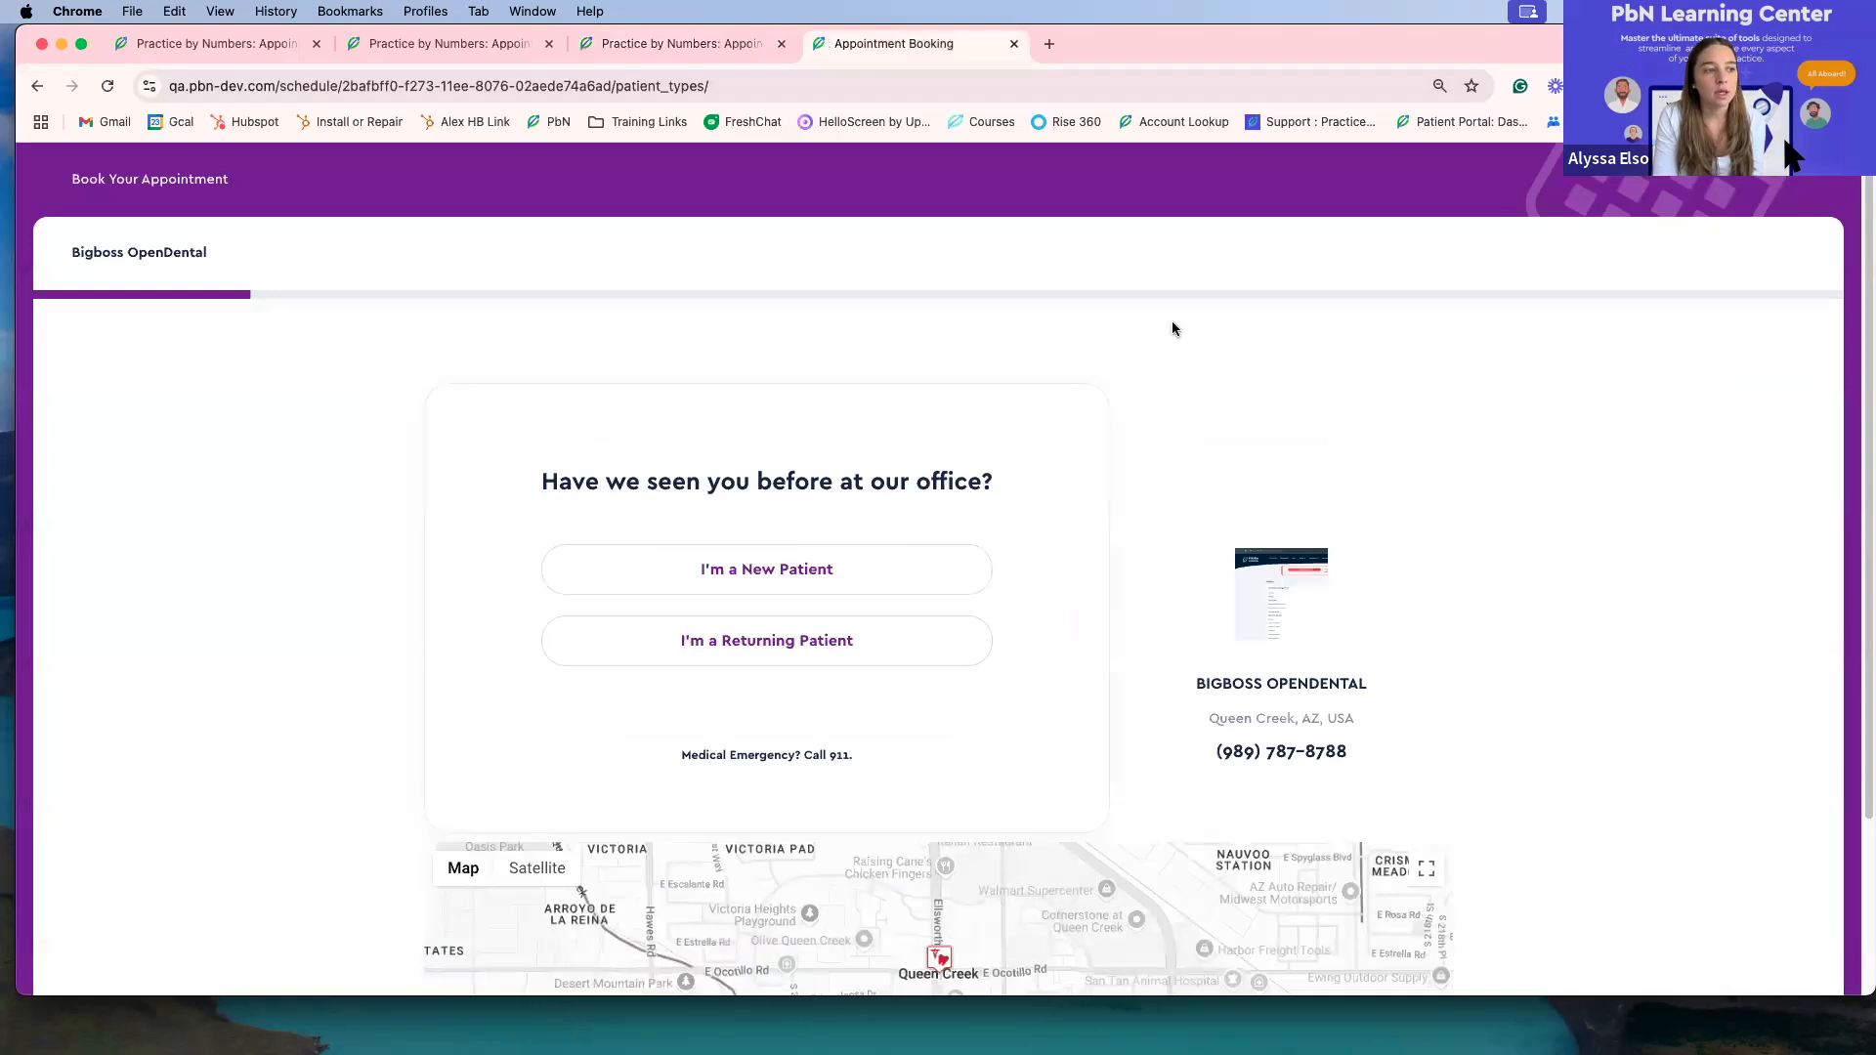
pyautogui.click(893, 81)
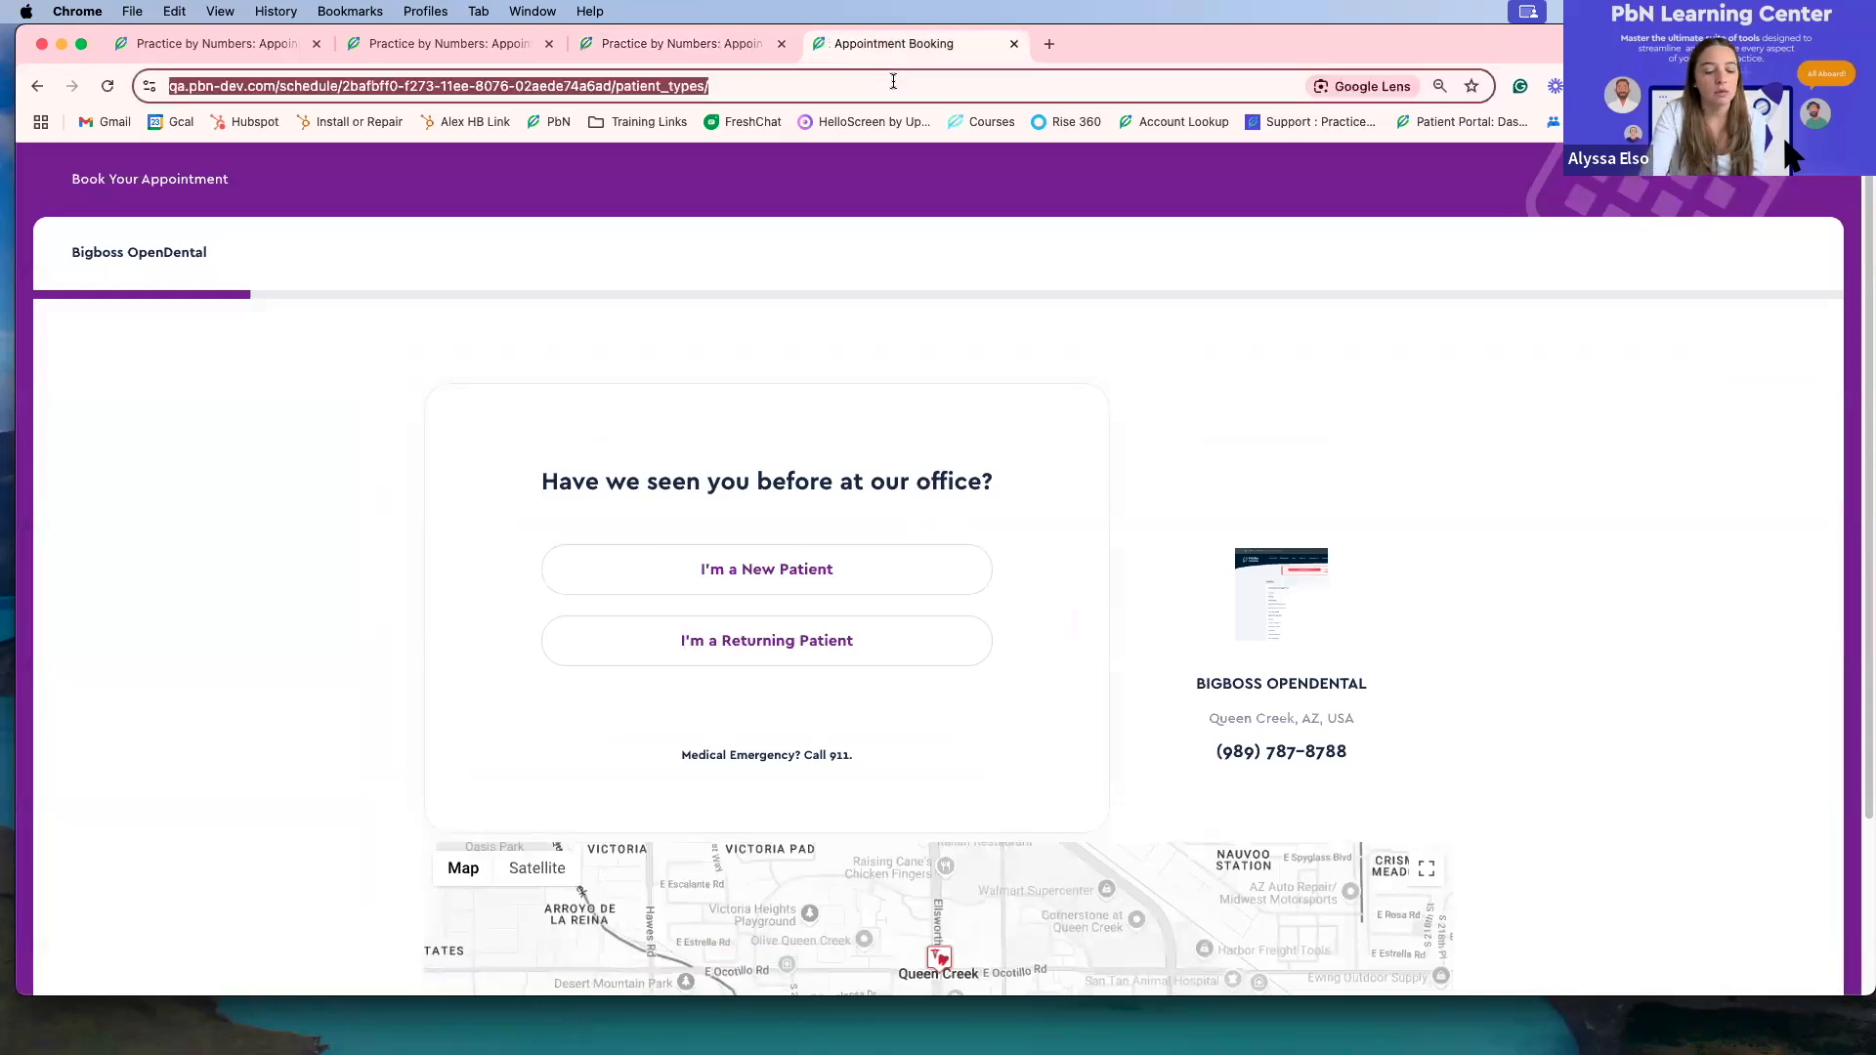
pyautogui.press('Return')
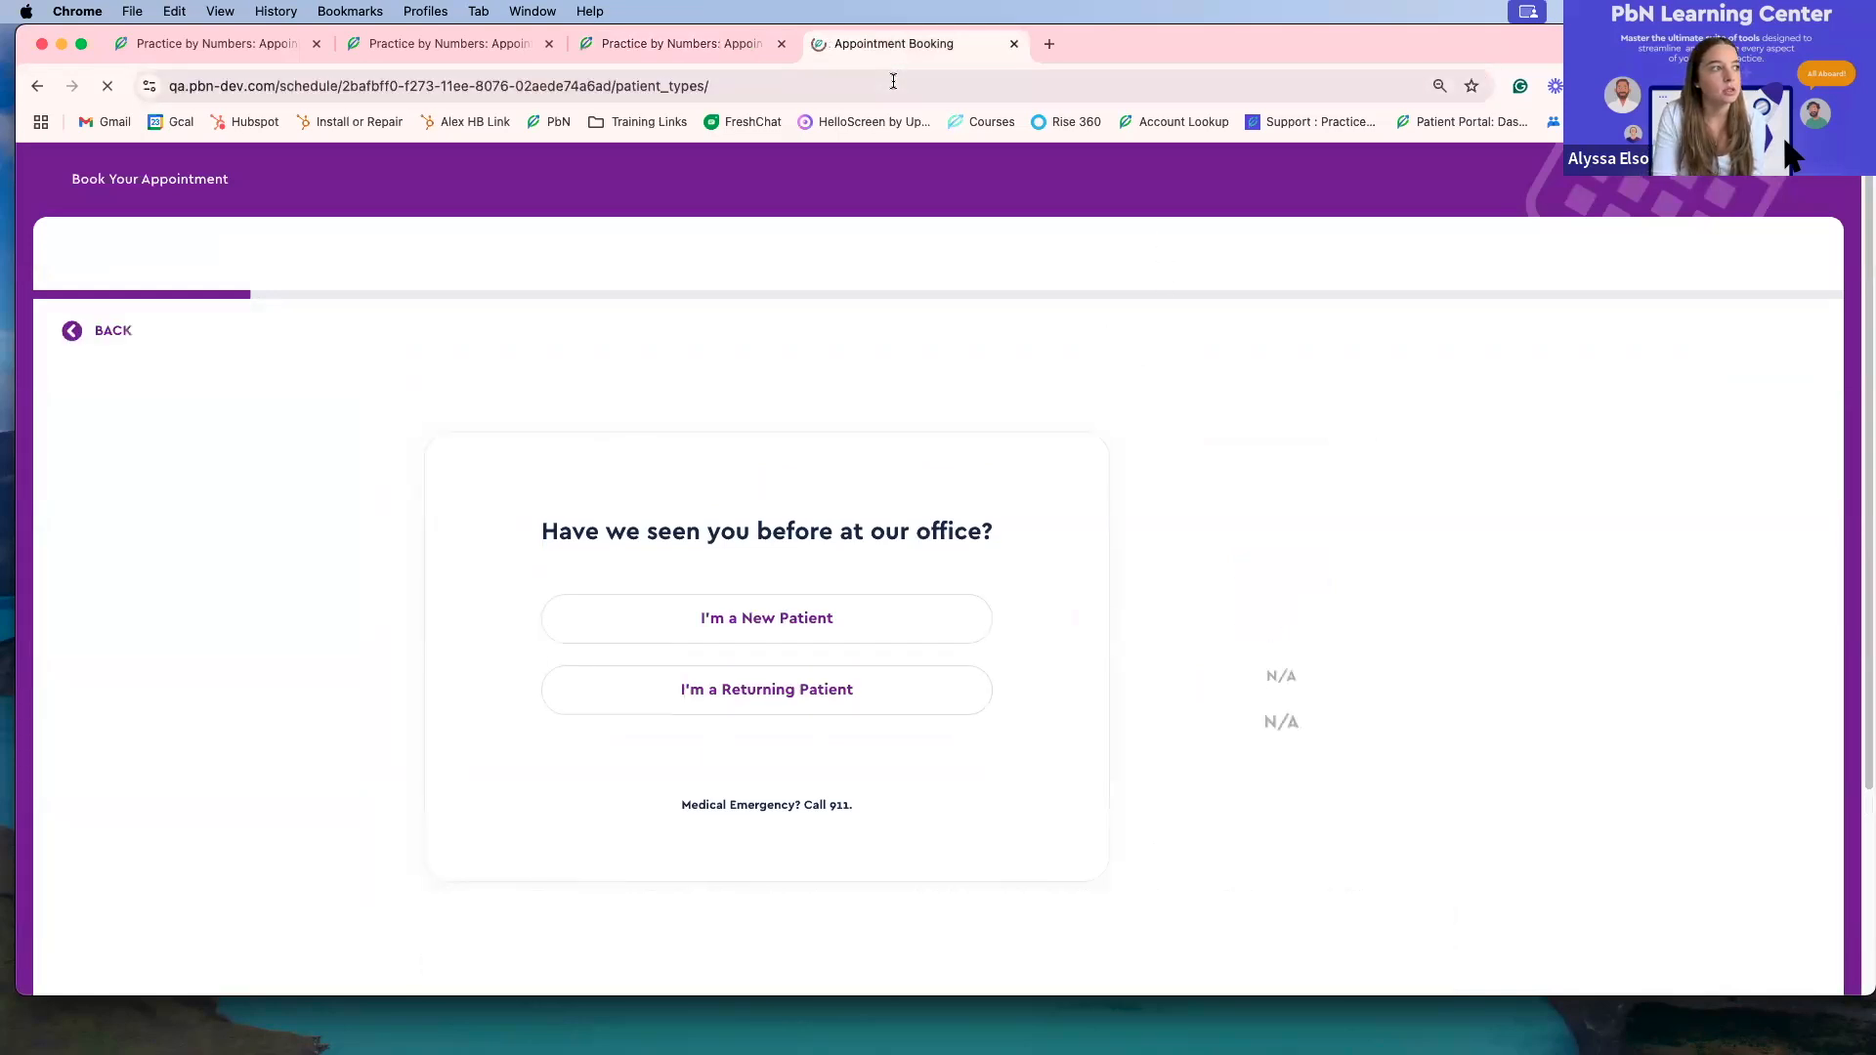
# Save the widget settings, then reload the booking page to see the blue colour scheme.
pyautogui.click(655, 34)
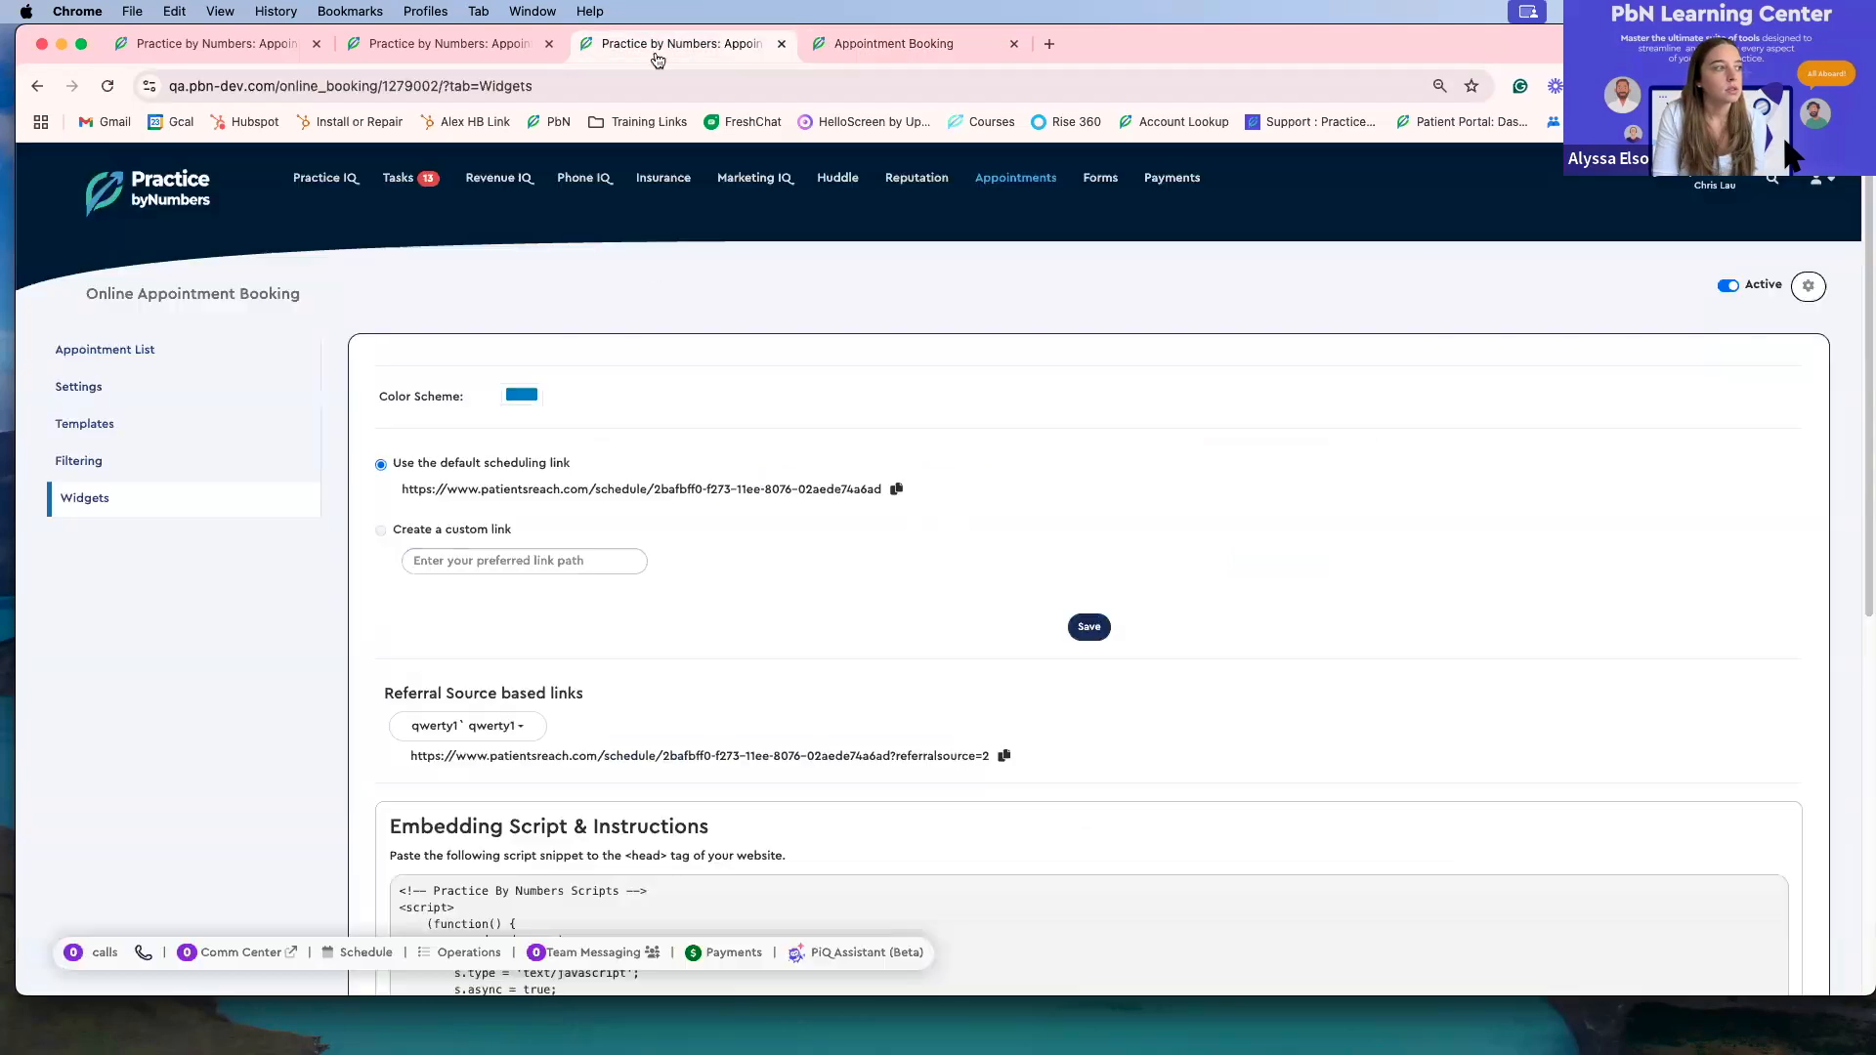
pyautogui.click(519, 401)
pyautogui.click(760, 422)
pyautogui.scroll(-3, 928, 379)
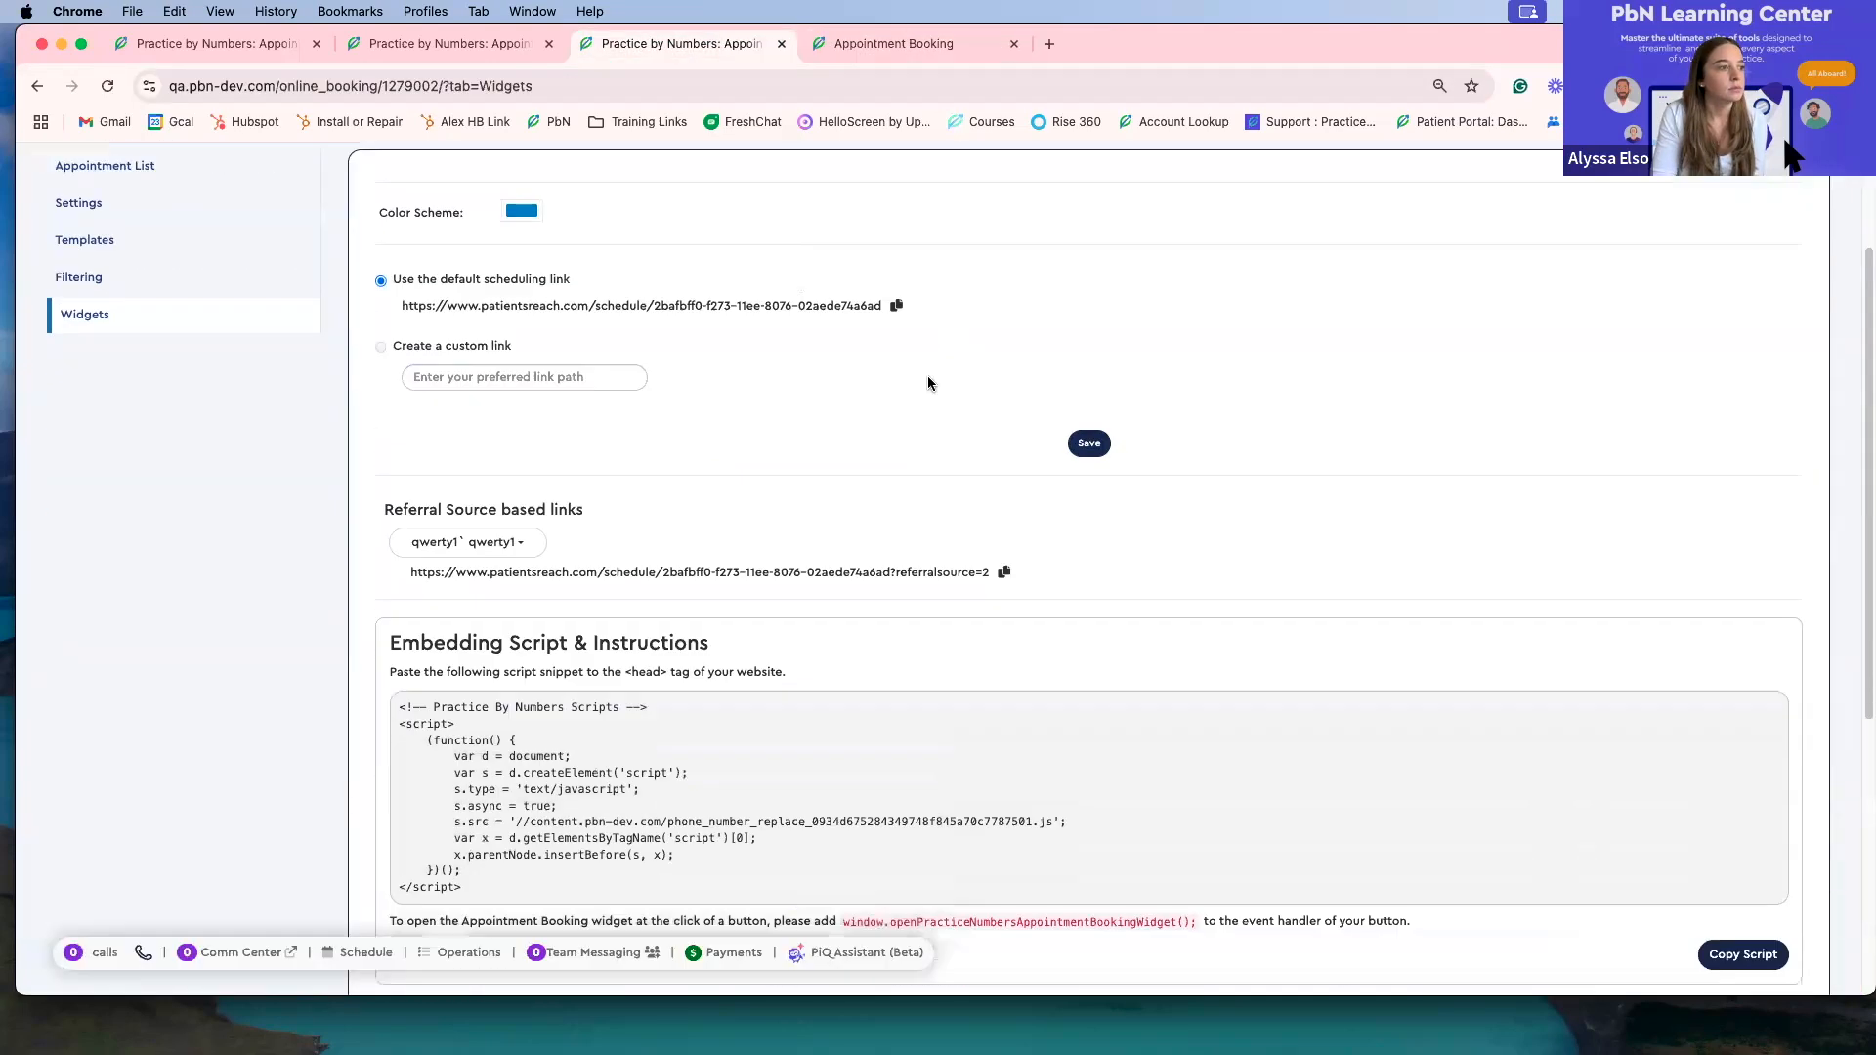
pyautogui.click(1091, 430)
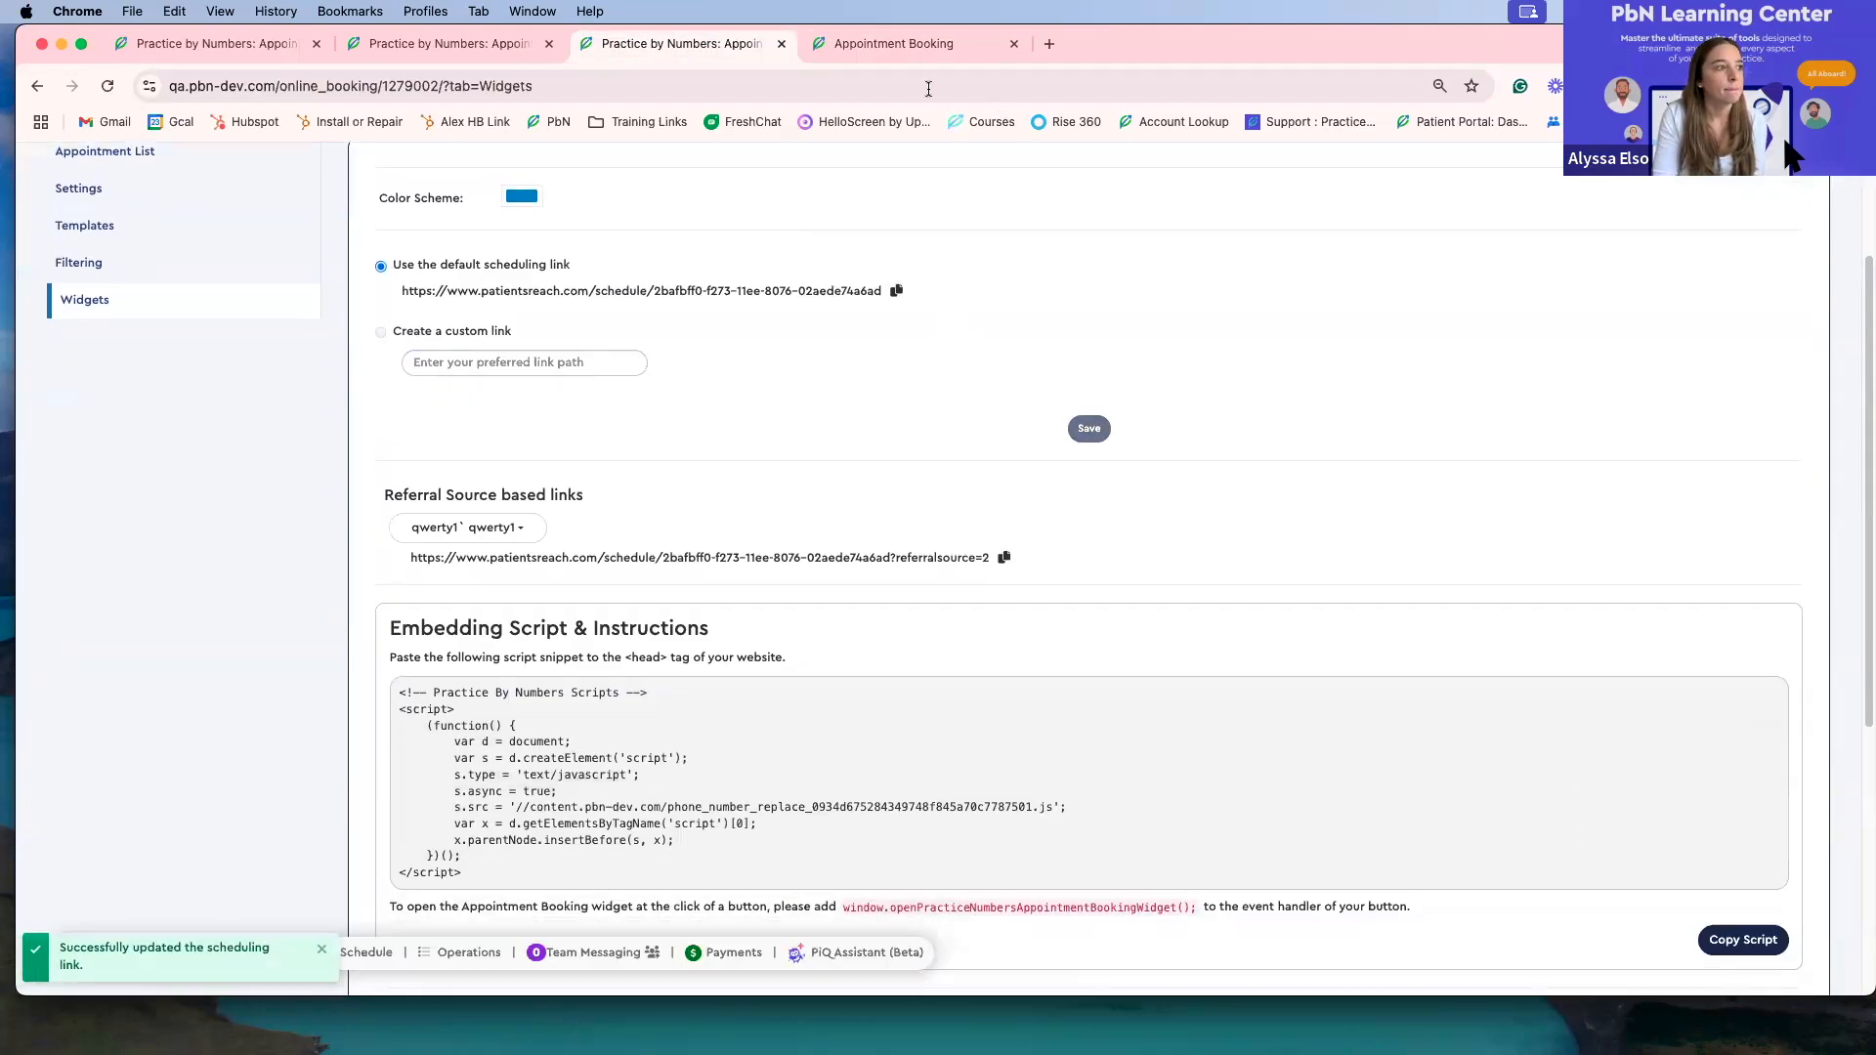
pyautogui.click(895, 47)
pyautogui.click(963, 82)
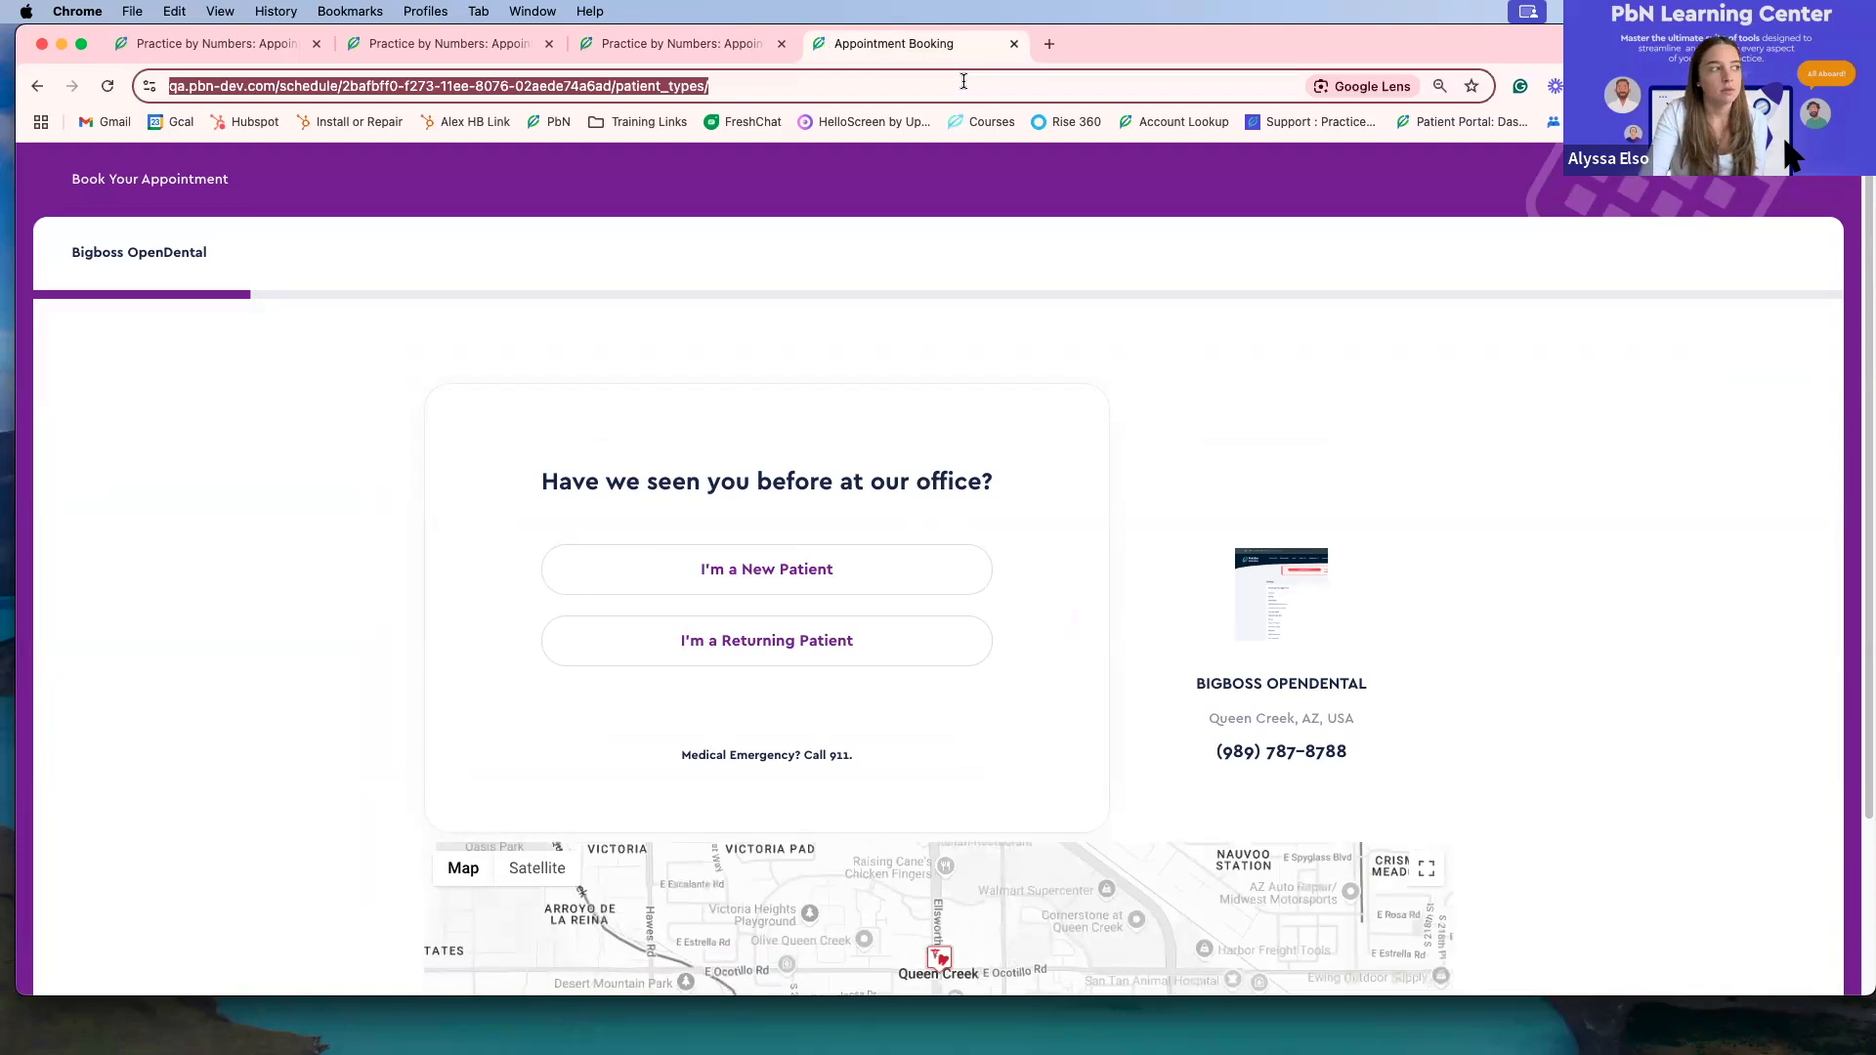
pyautogui.press('Return')
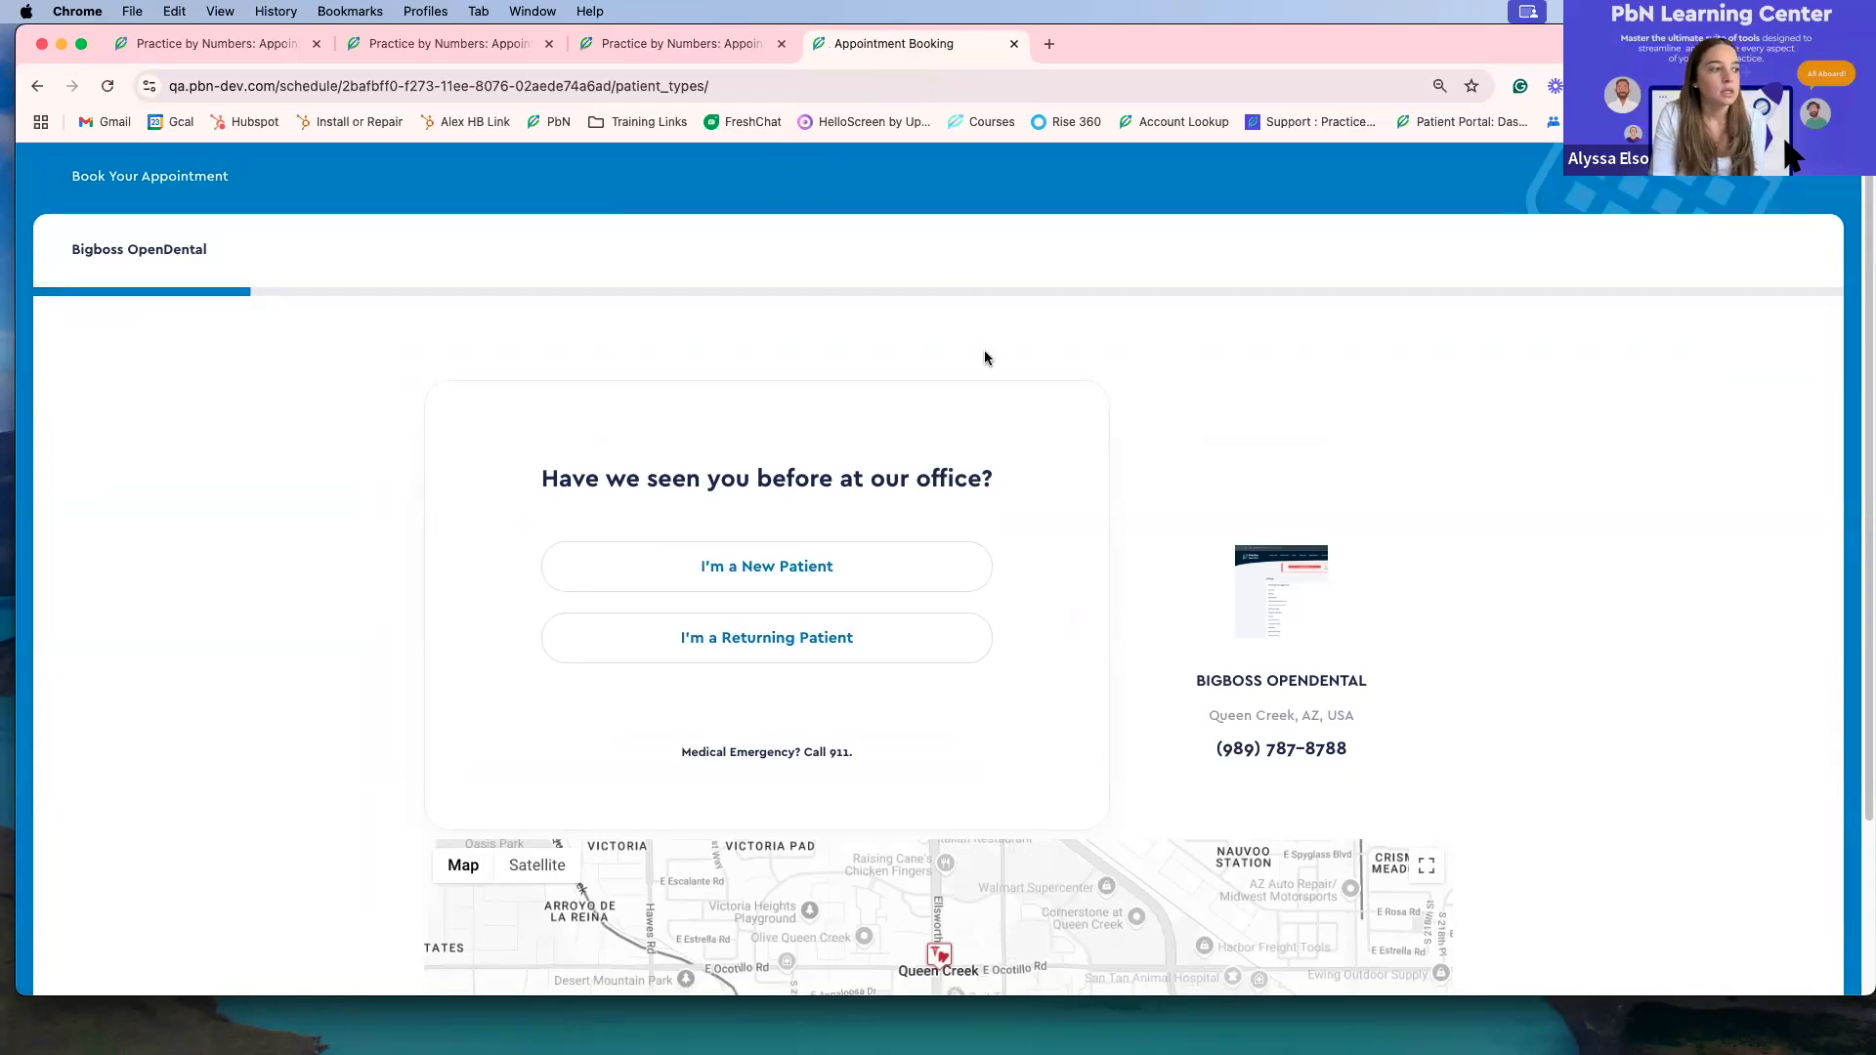
pyautogui.scroll(-2, 1038, 428)
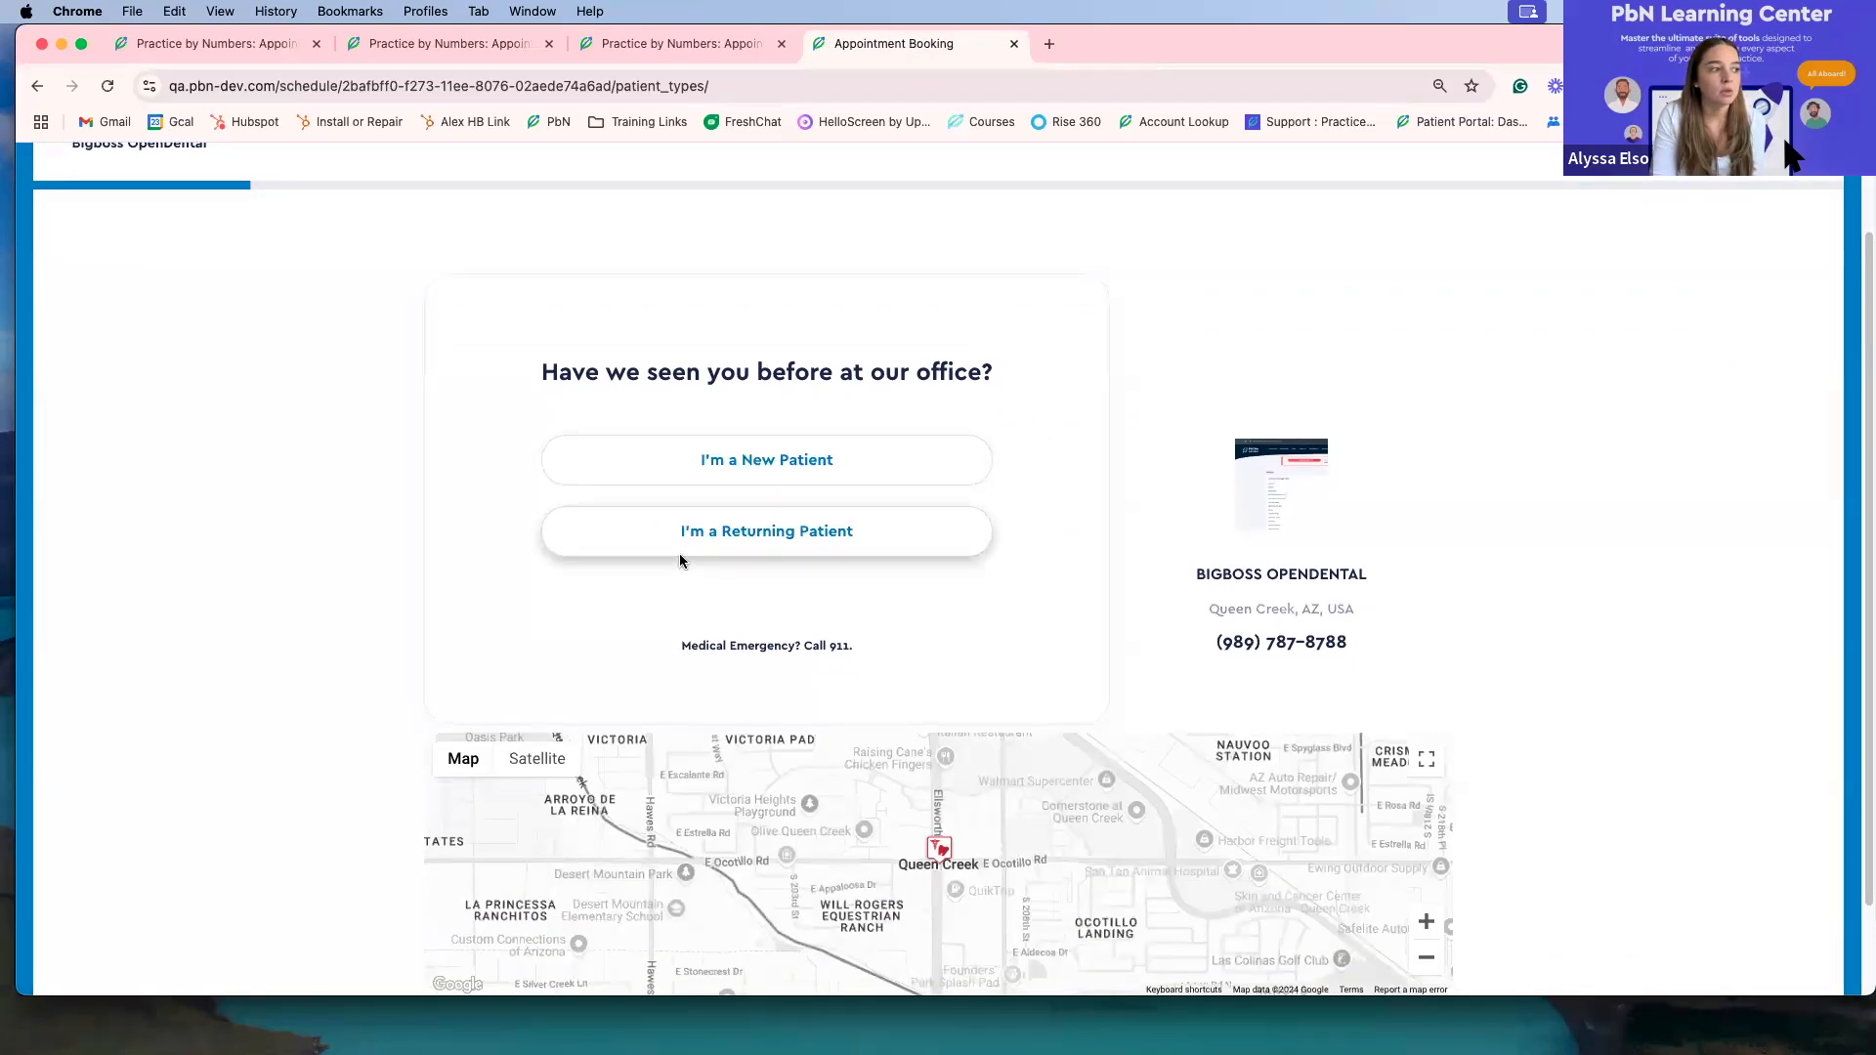
pyautogui.scroll(-1, 743, 564)
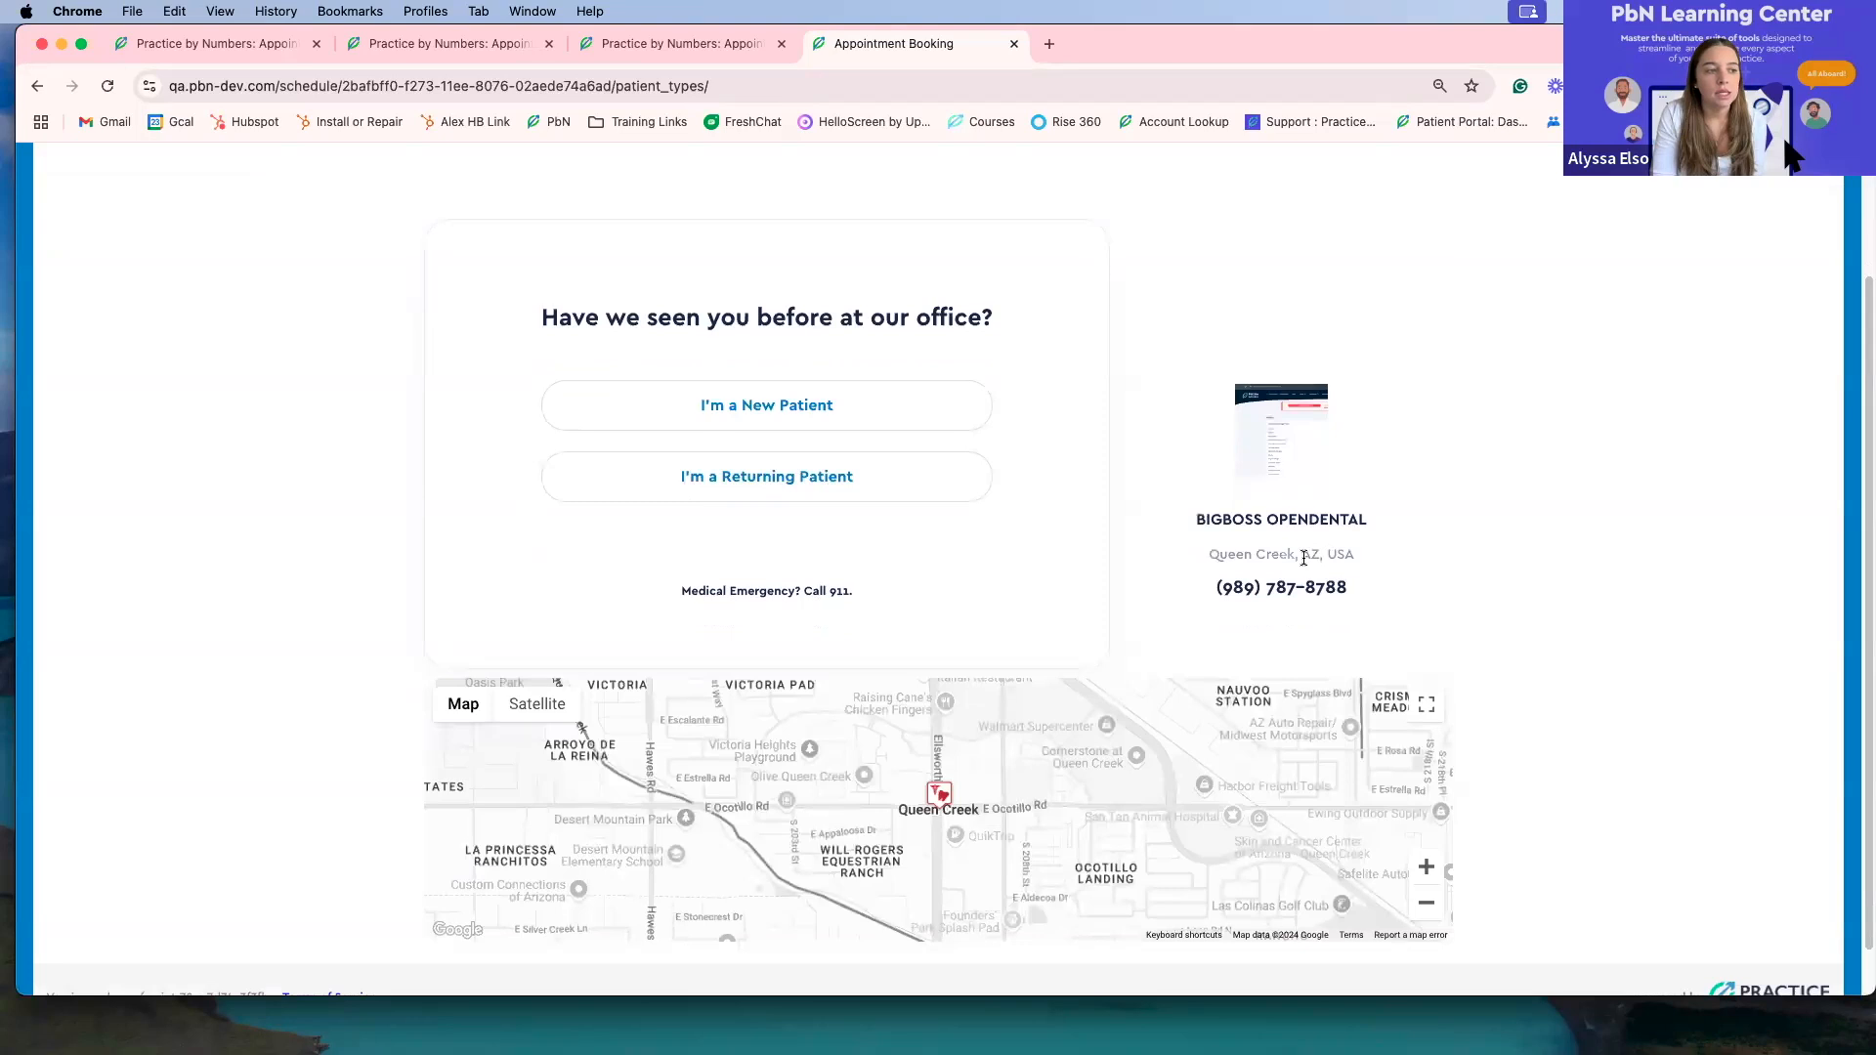
pyautogui.scroll(-1, 1370, 605)
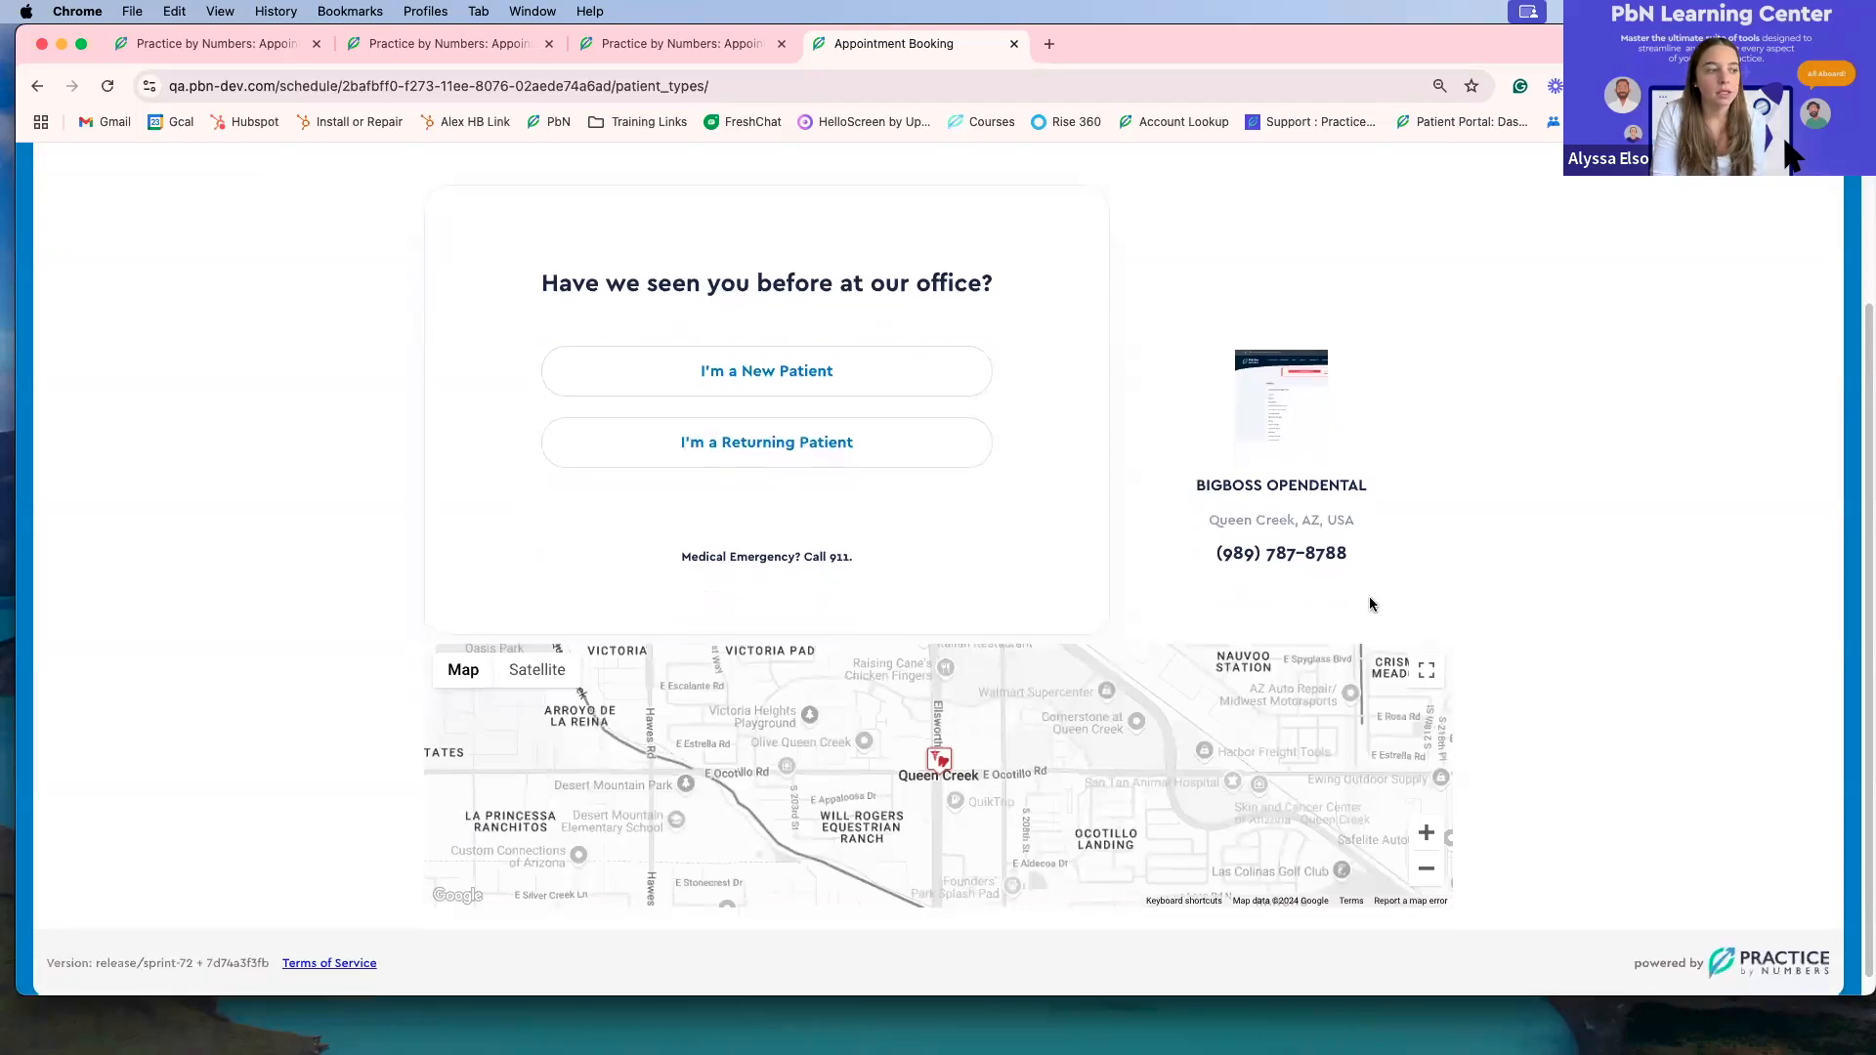
pyautogui.scroll(-1, 1370, 605)
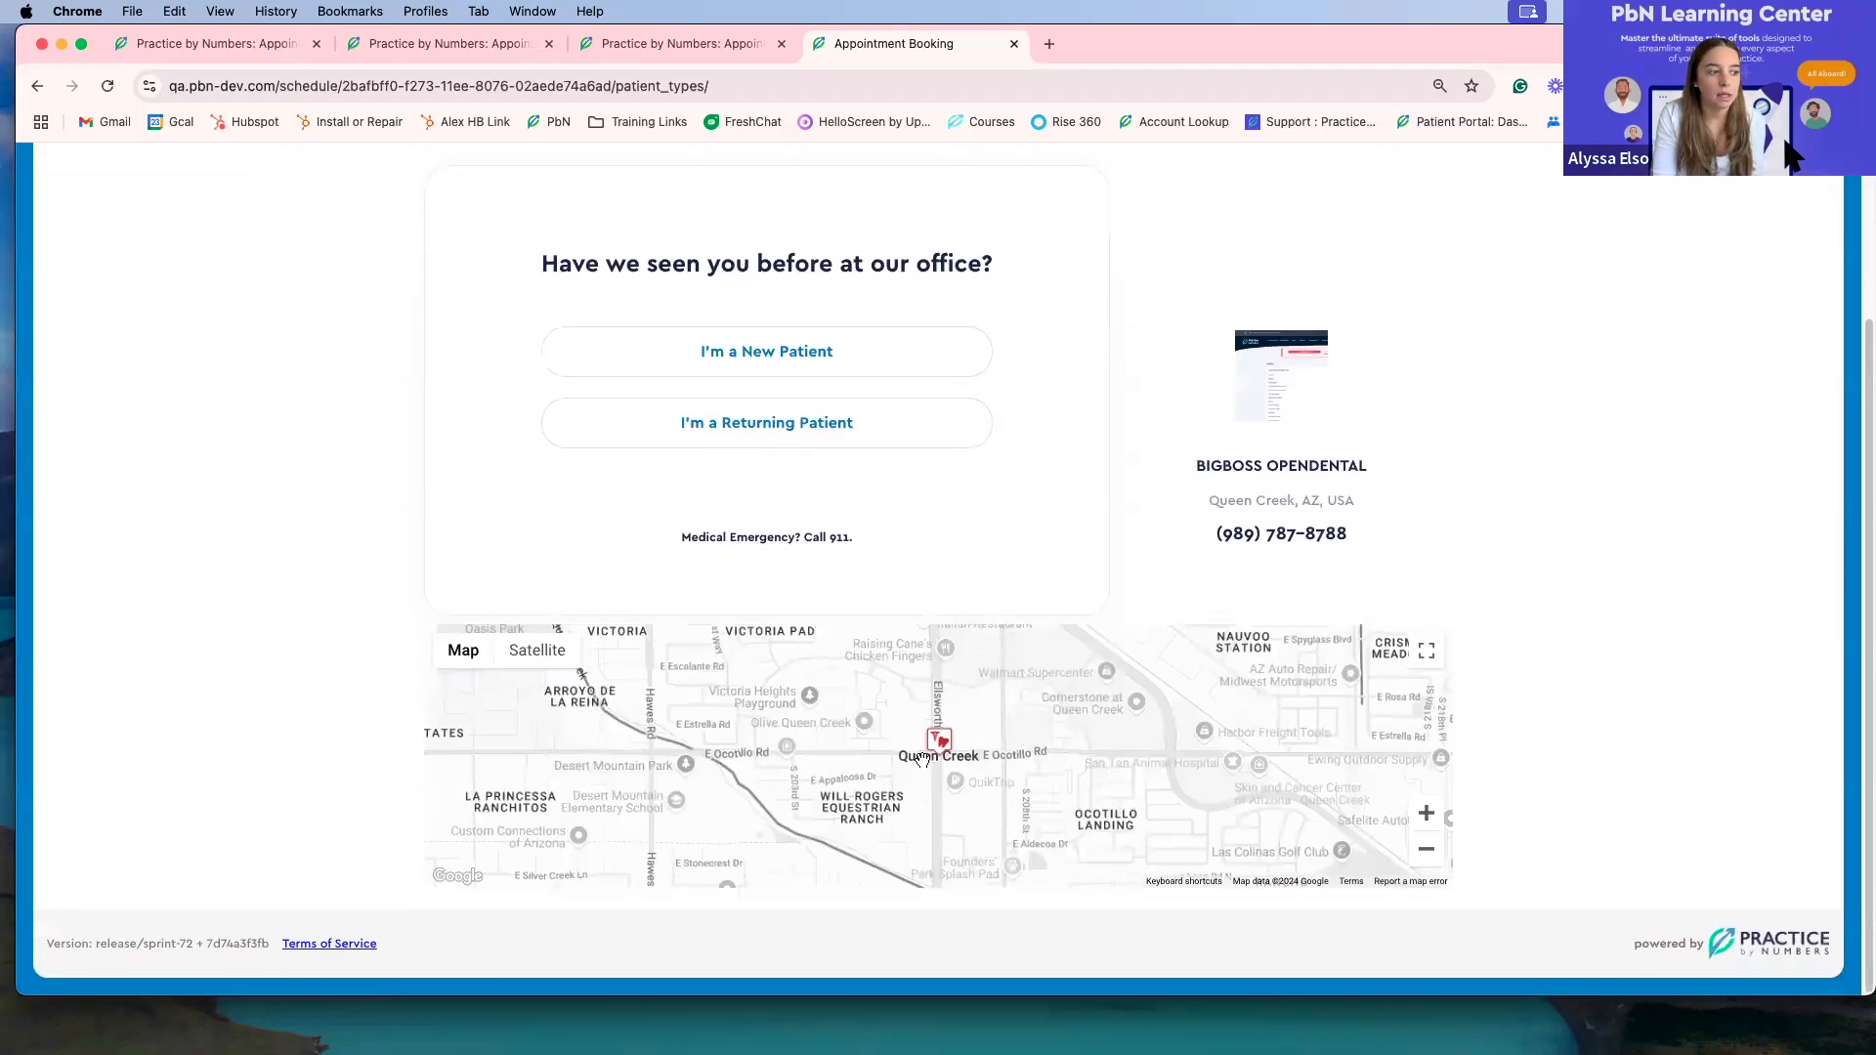
pyautogui.scroll(5, 936, 760)
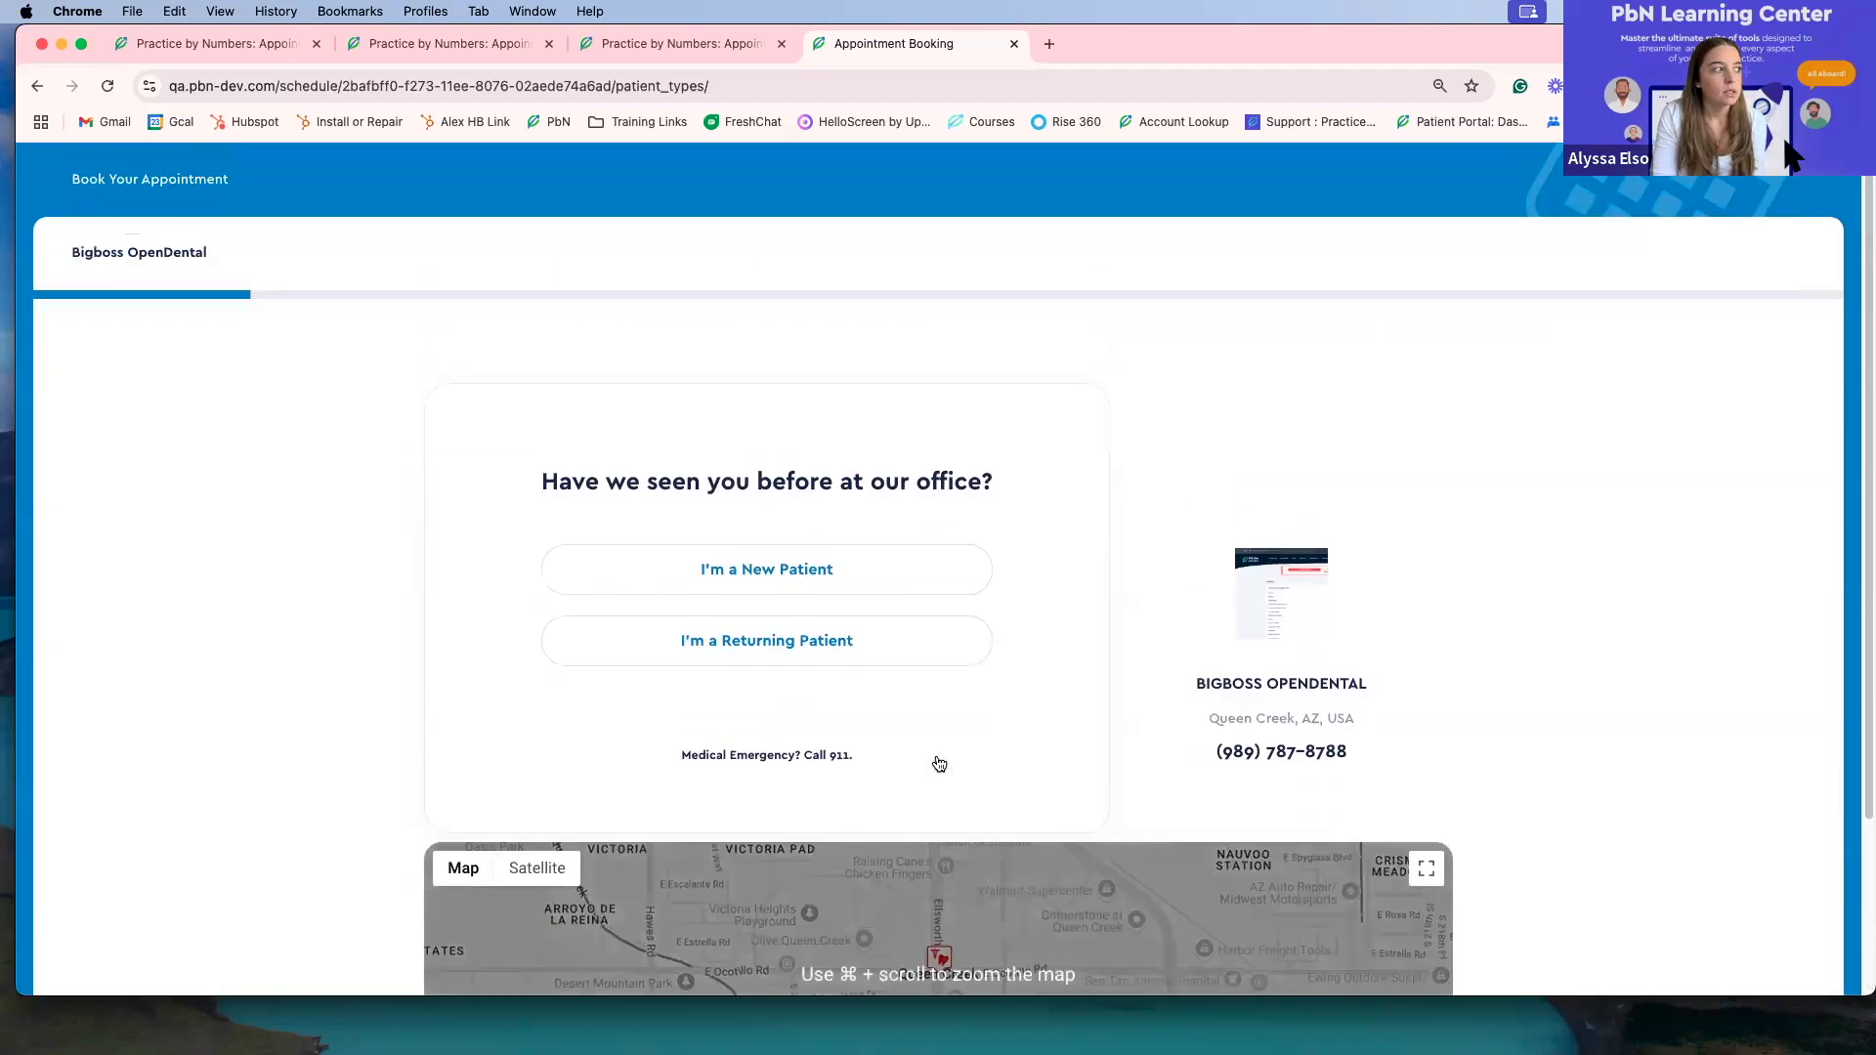
# Start booking as a new patient and view the doctor's open General Visit times.
pyautogui.click(797, 585)
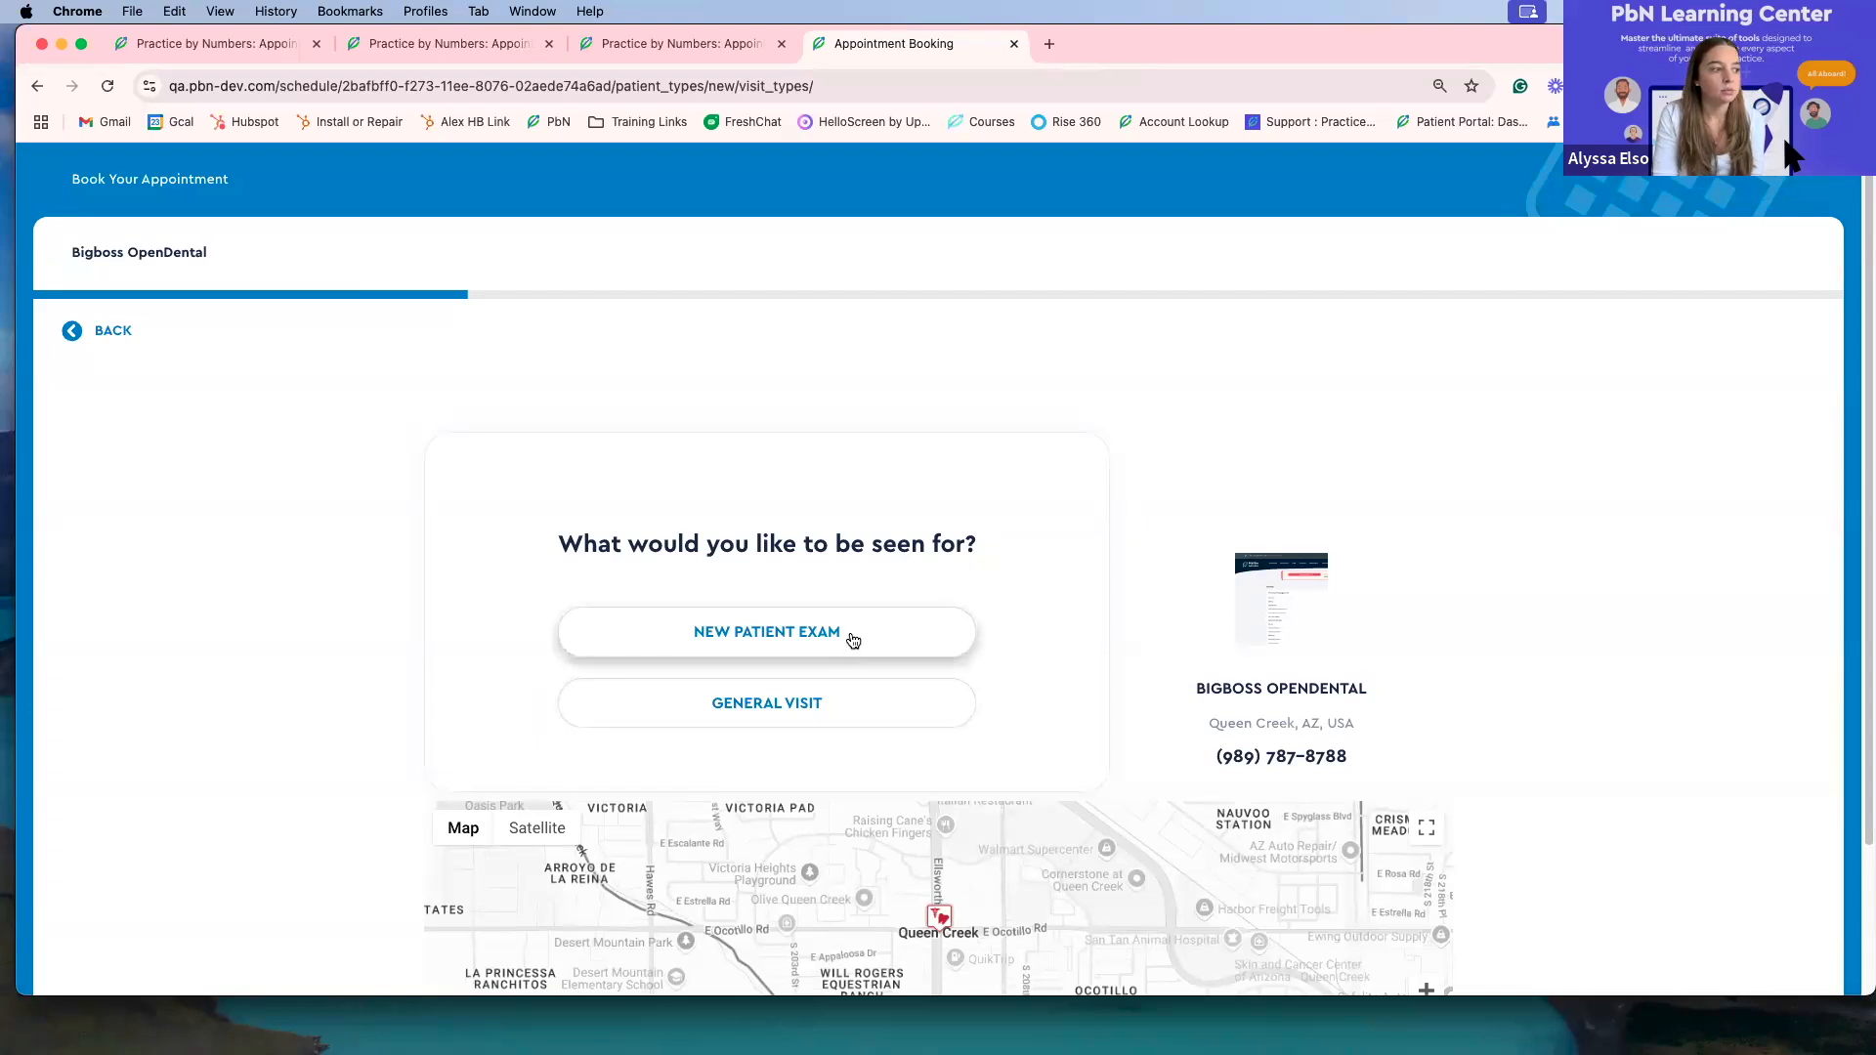
pyautogui.click(828, 705)
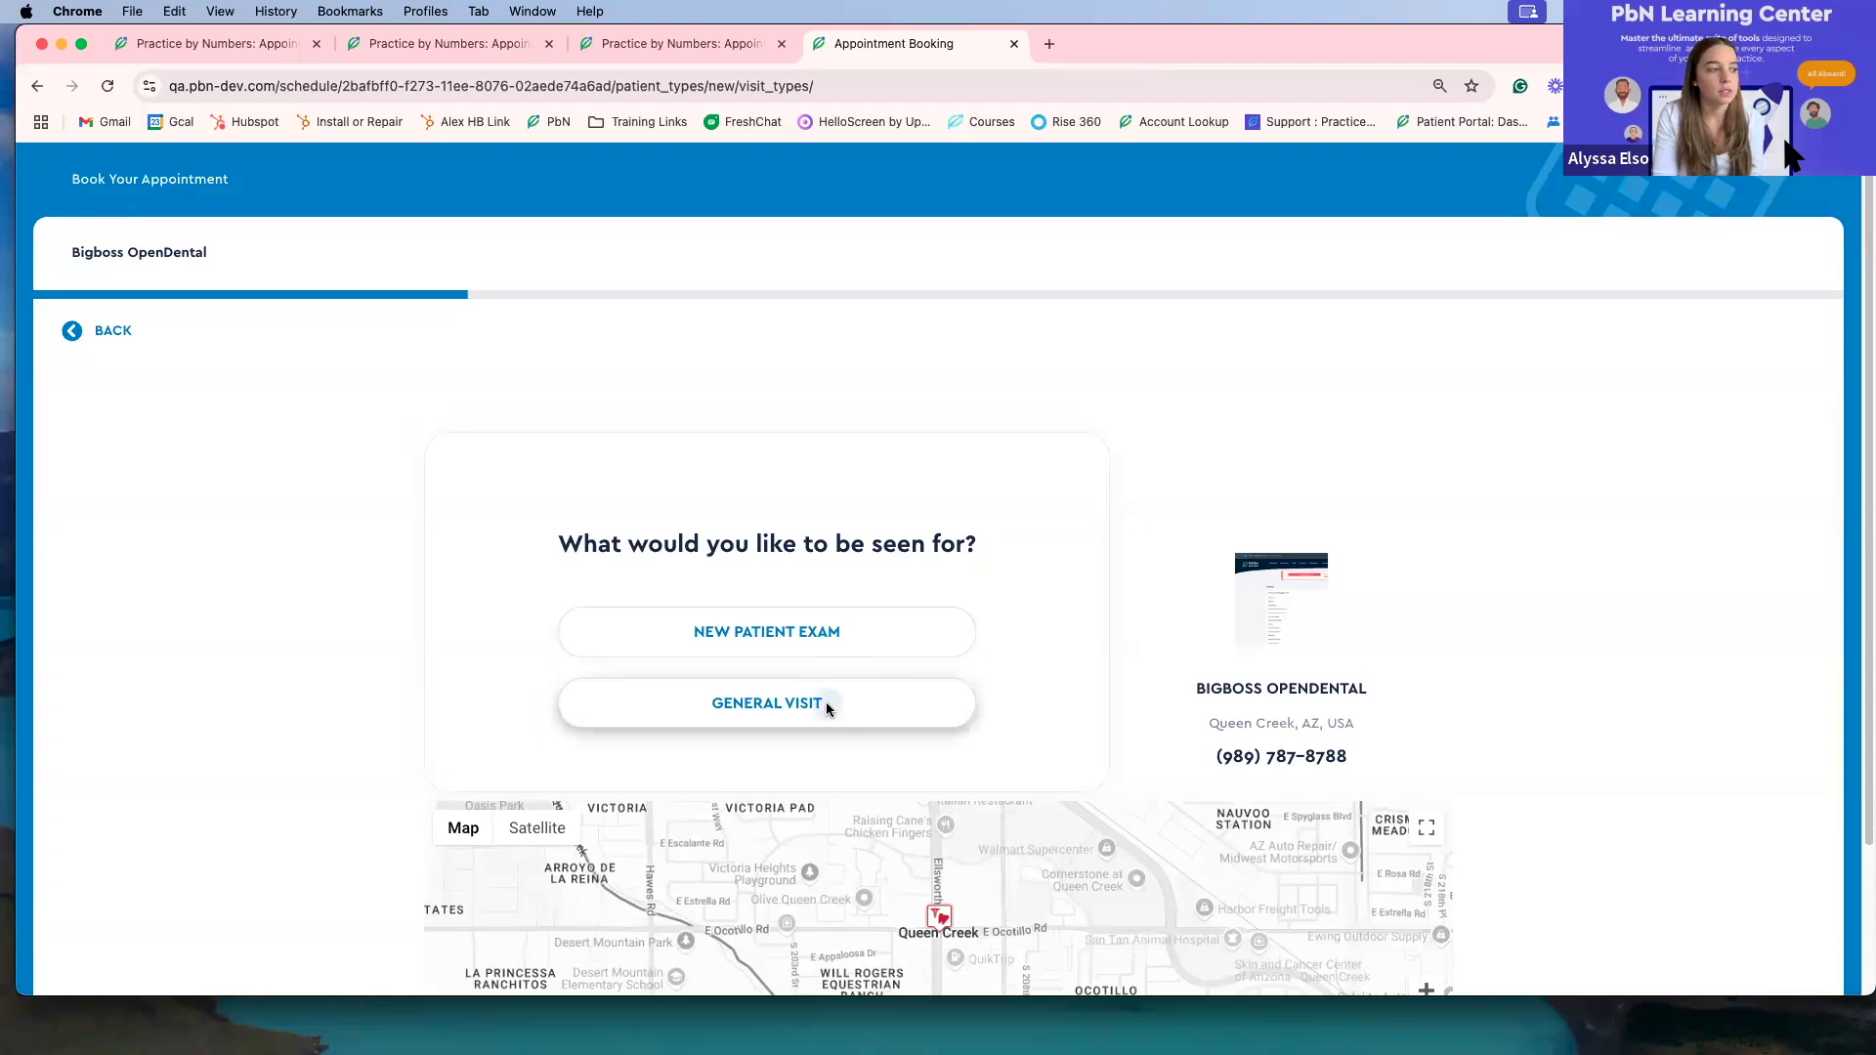
pyautogui.scroll(-3, 930, 674)
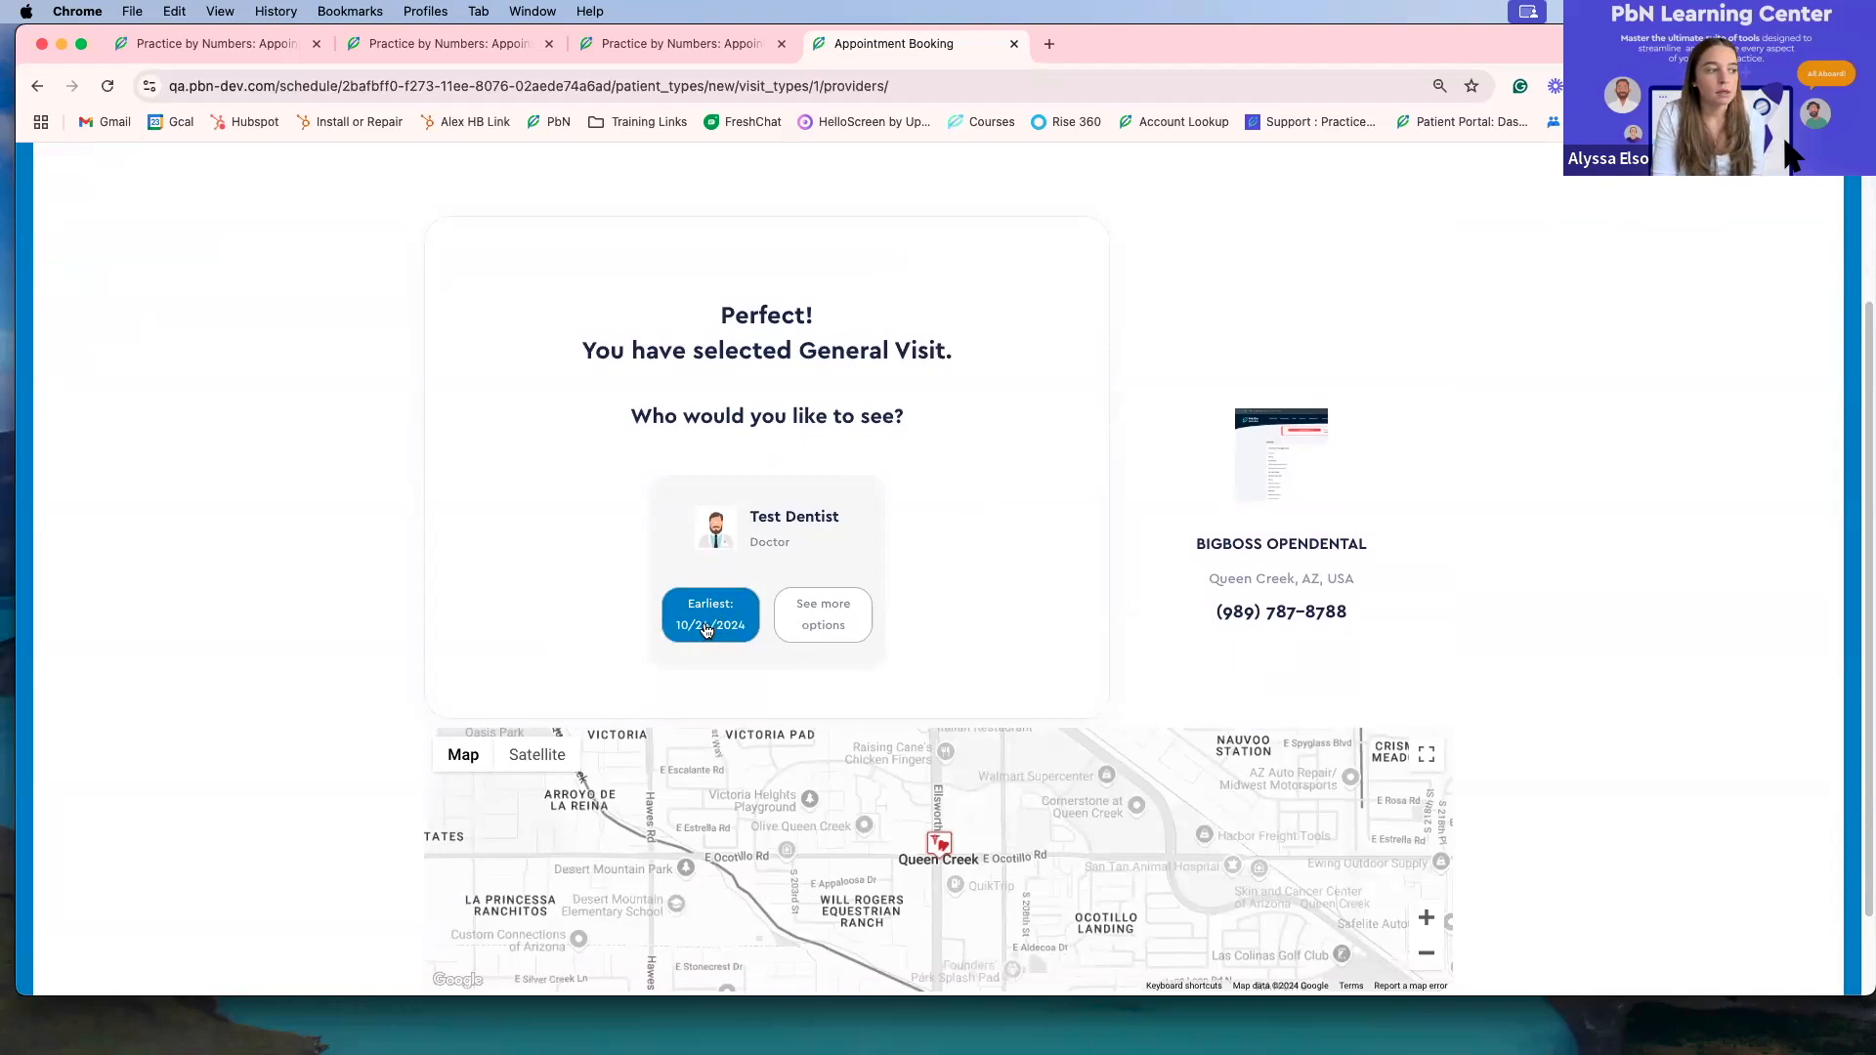
pyautogui.click(824, 619)
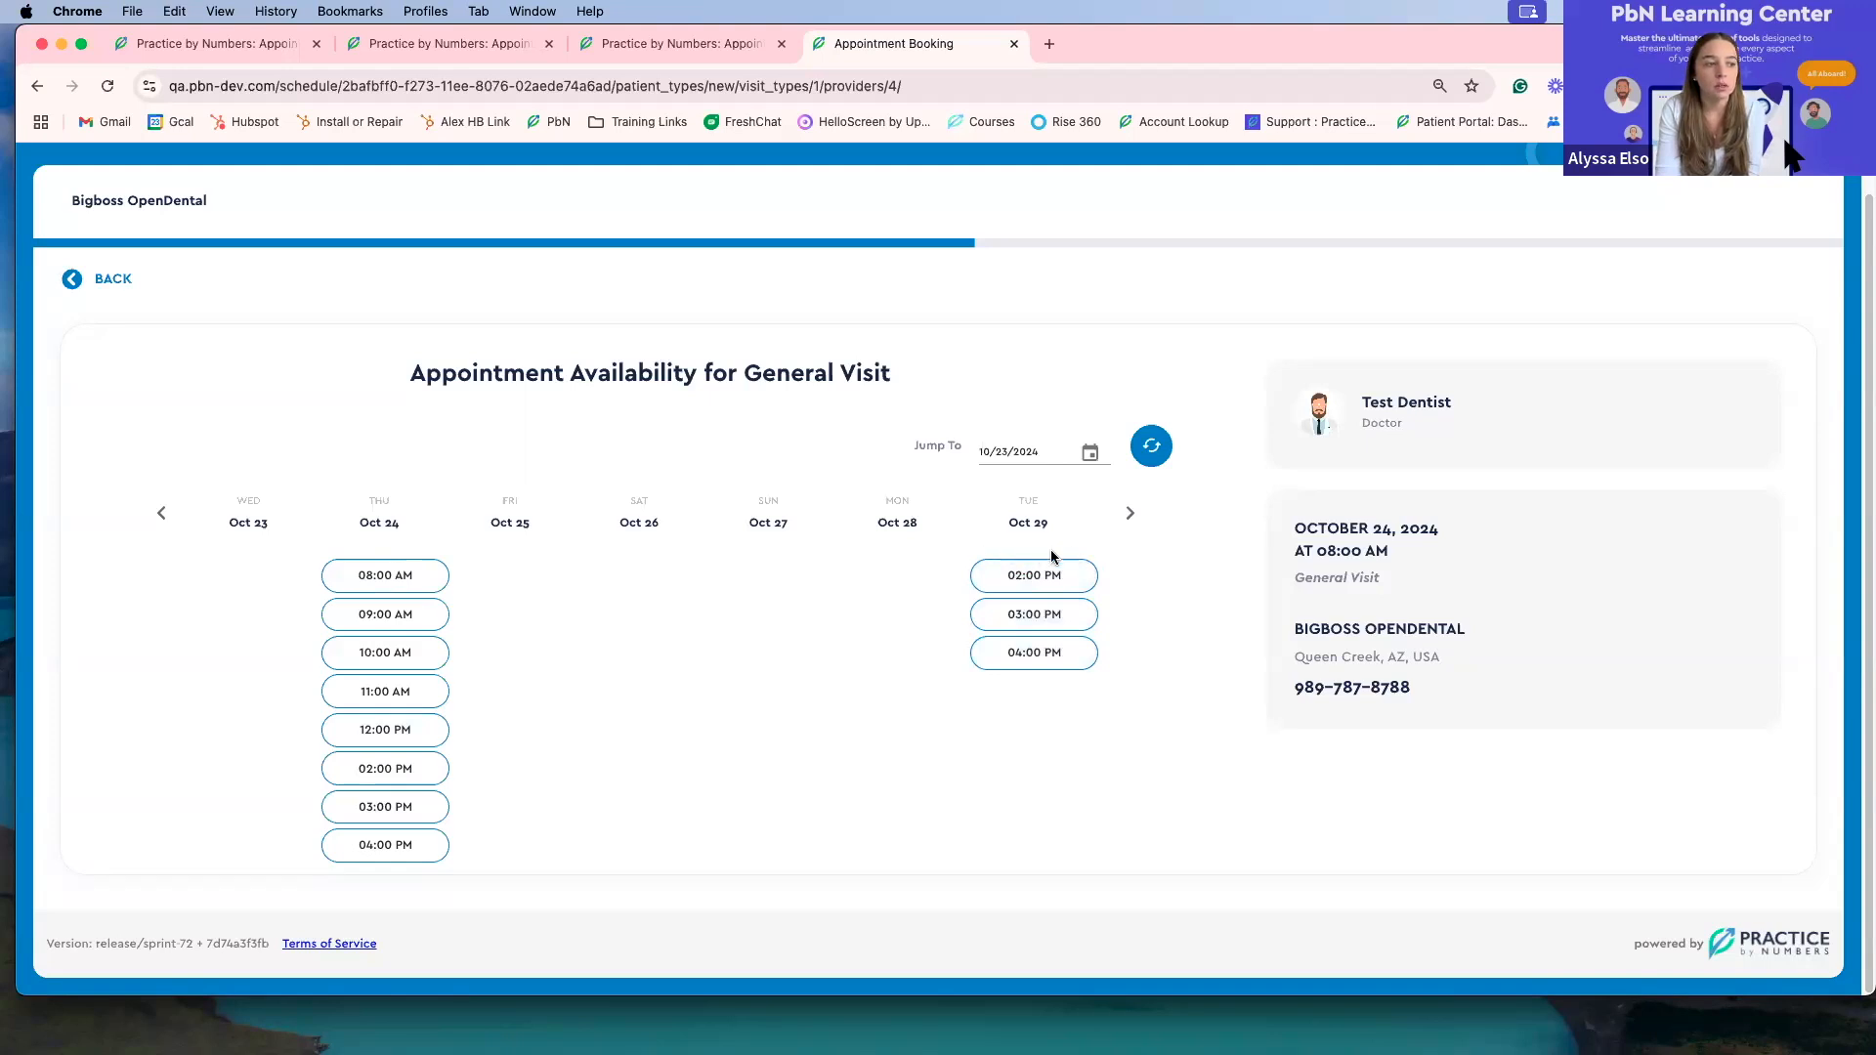
# Switch the visit type to New Patient Exam and book the Nov 11, 11:00 AM slot.
pyautogui.click(1125, 513)
pyautogui.click(88, 326)
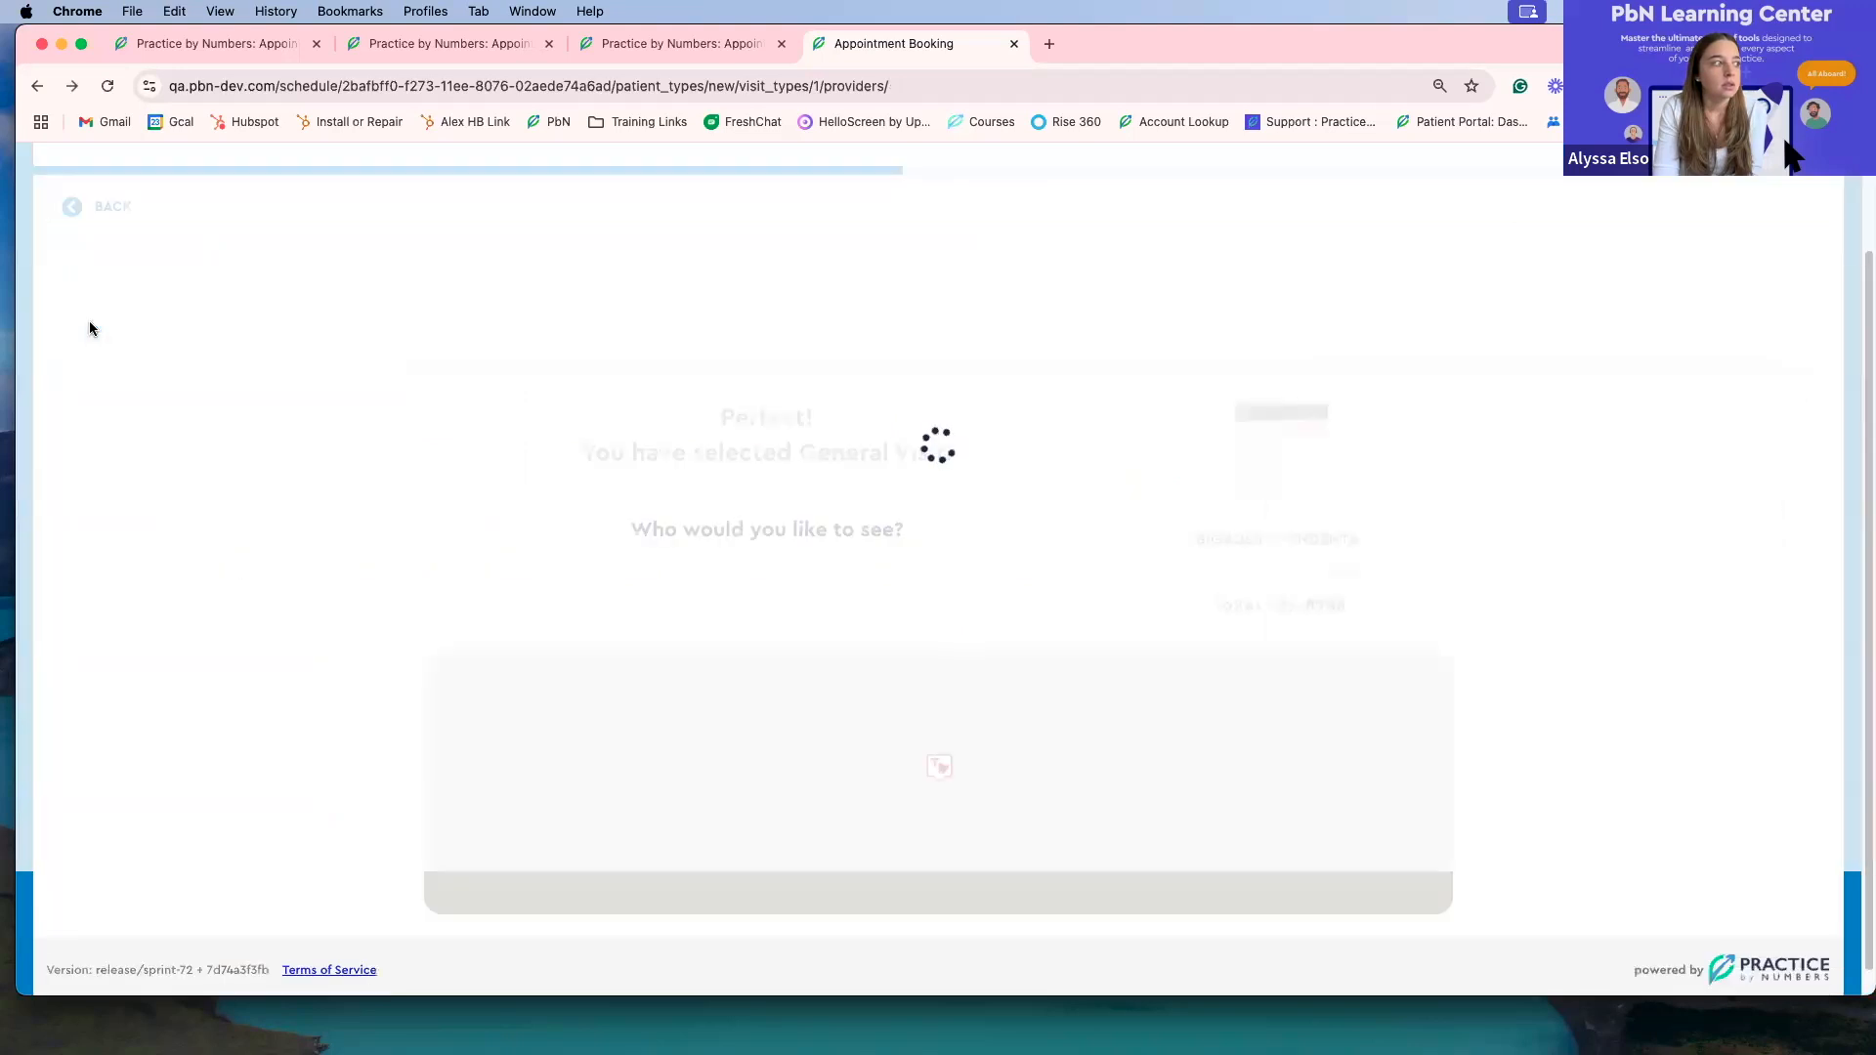
pyautogui.click(86, 212)
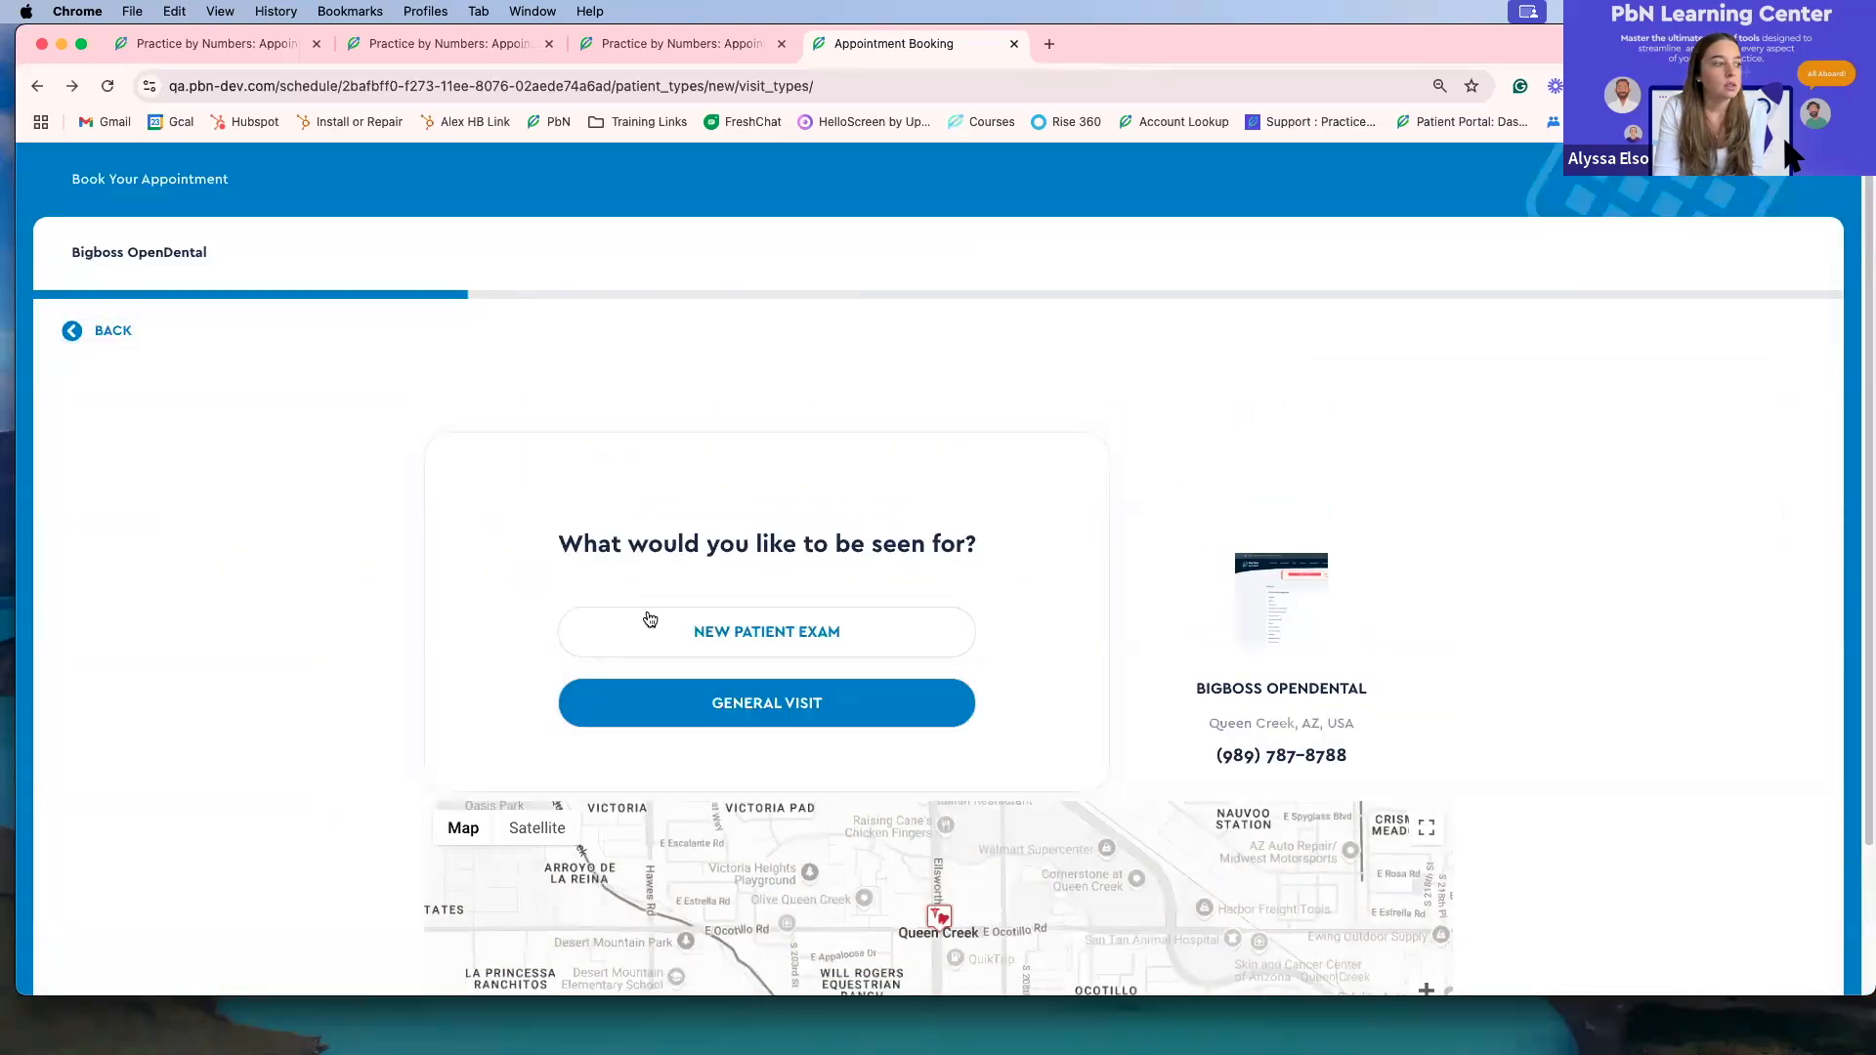
pyautogui.click(649, 620)
pyautogui.scroll(-1, 827, 747)
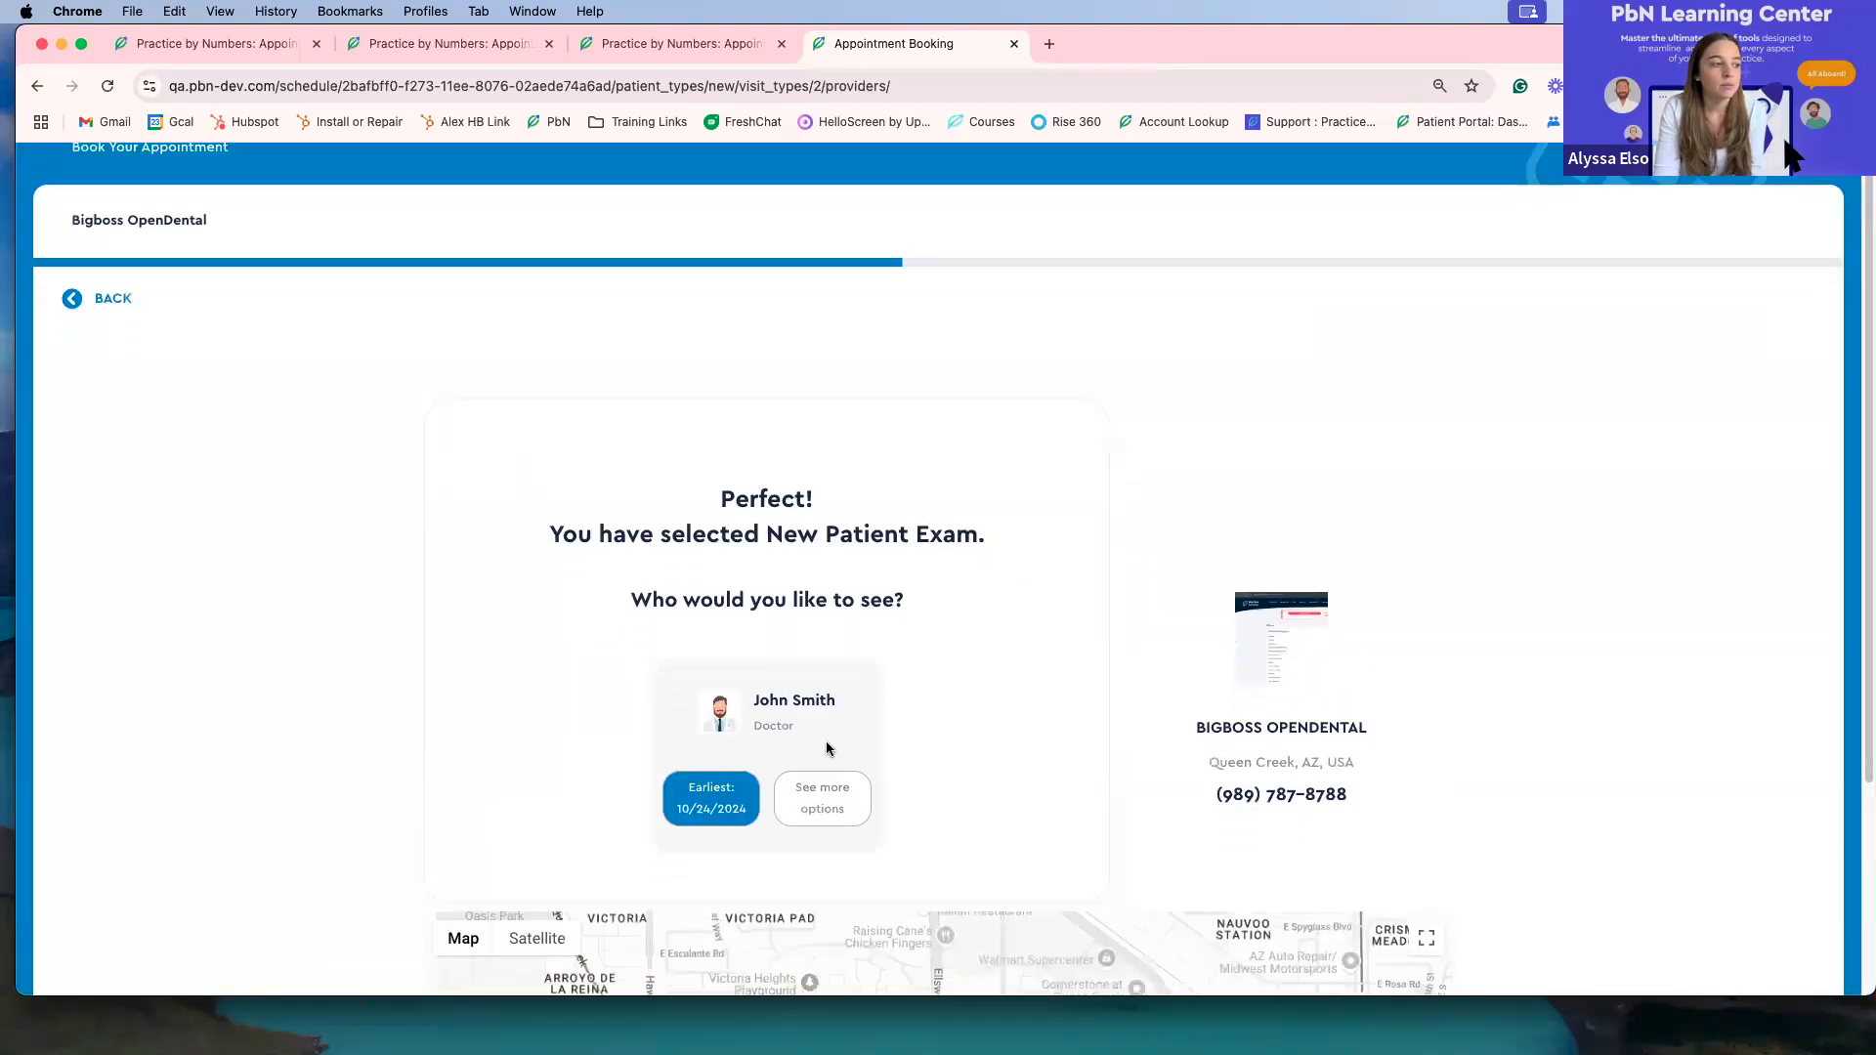
pyautogui.scroll(-1, 928, 700)
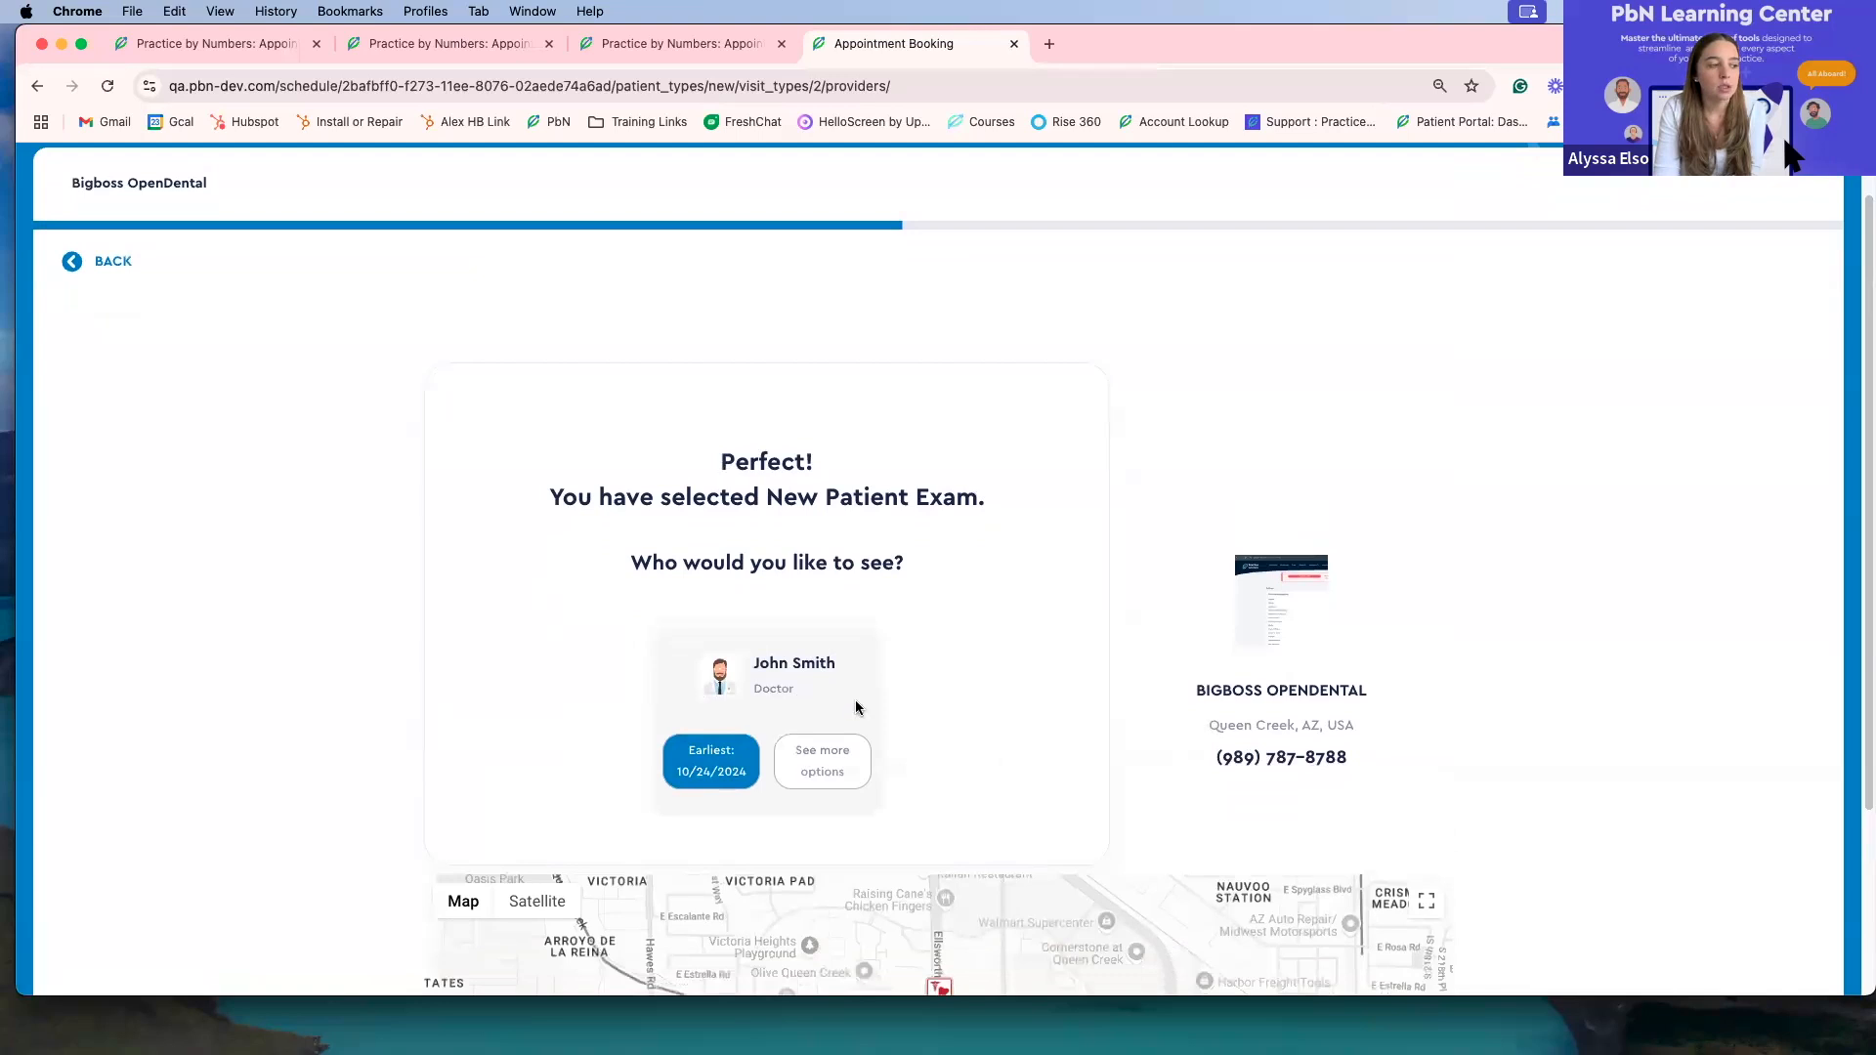
pyautogui.scroll(-4, 795, 698)
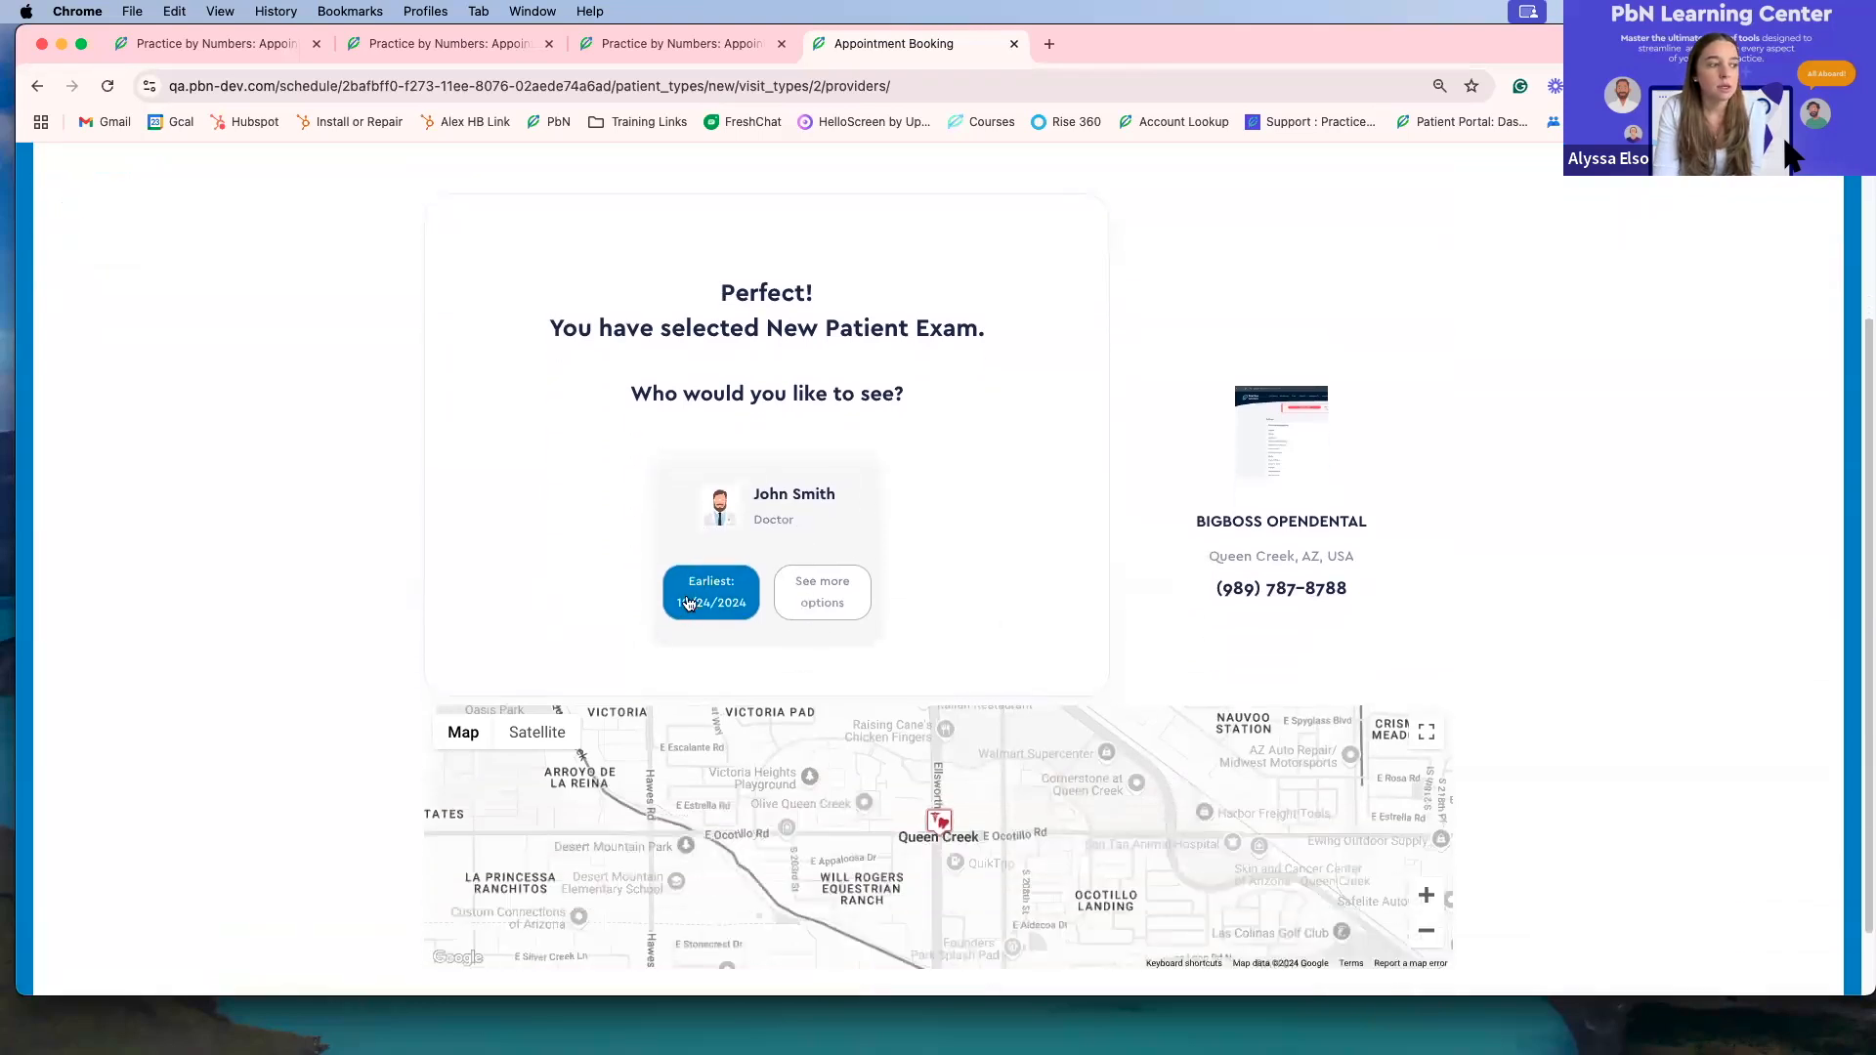
pyautogui.click(819, 603)
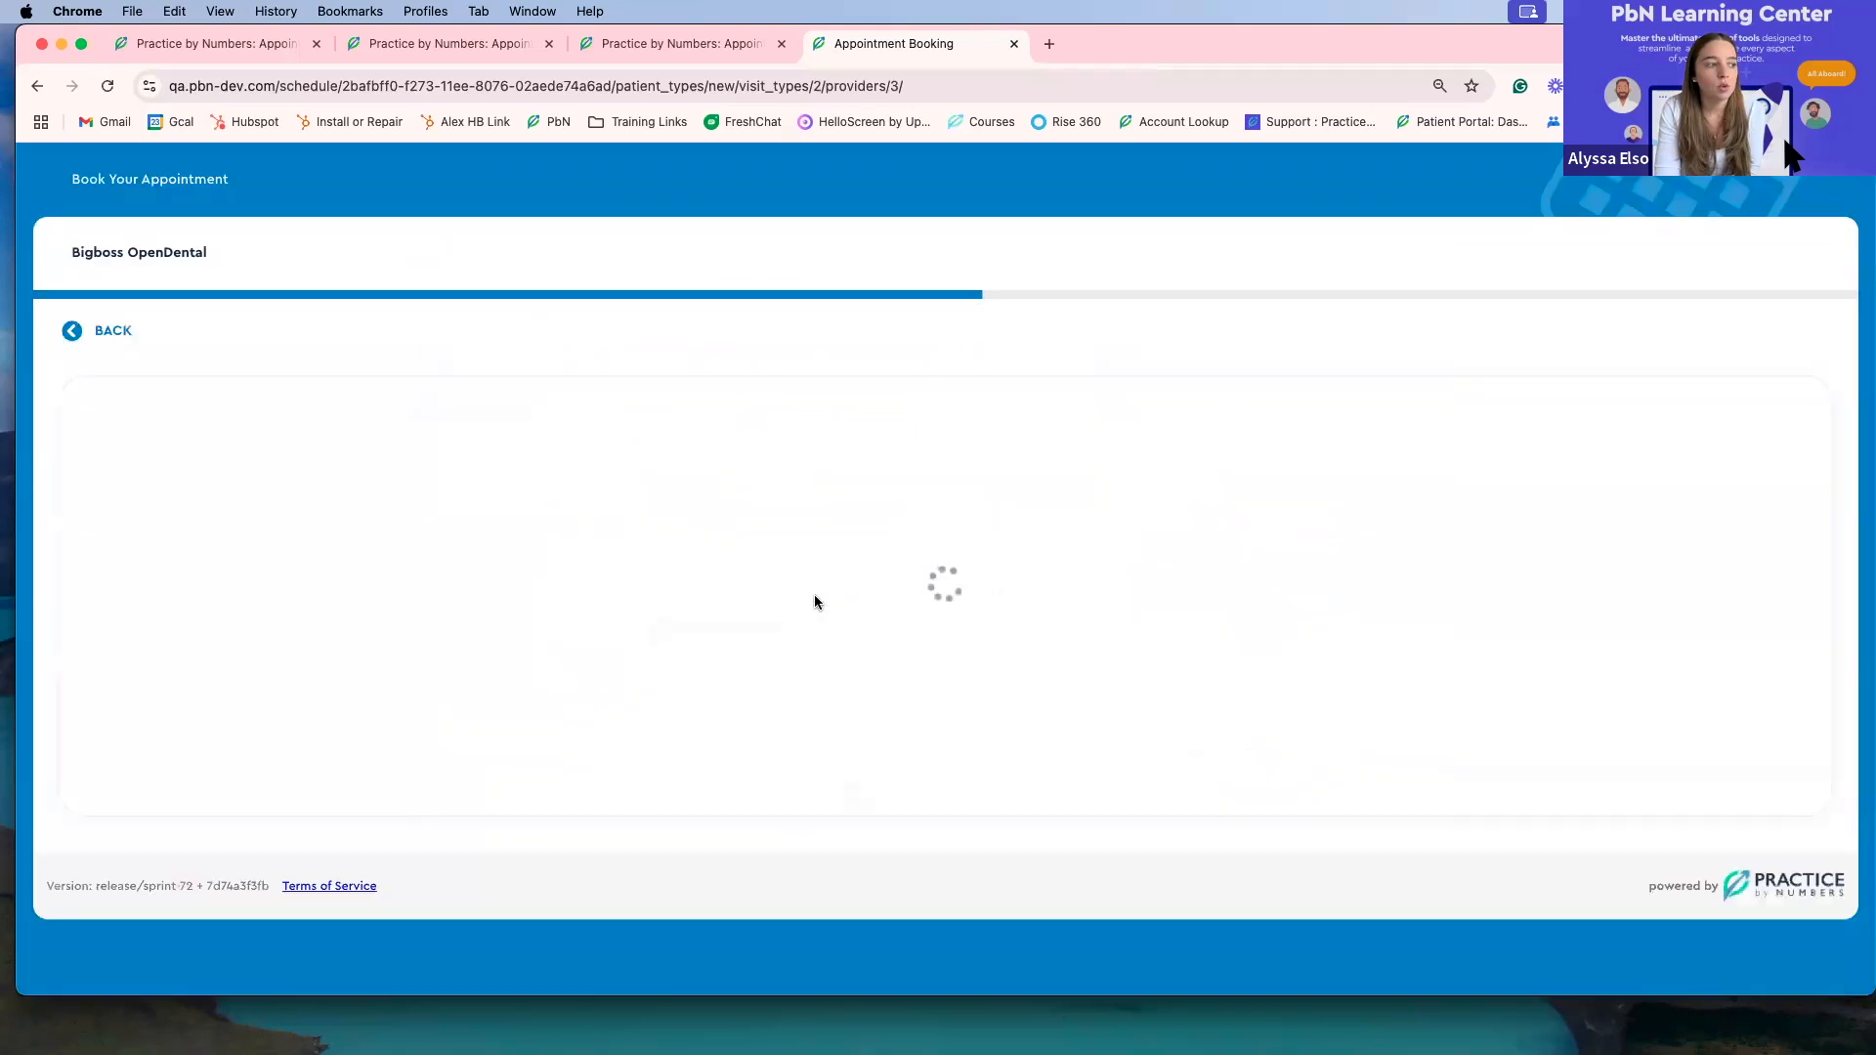
pyautogui.scroll(-1, 827, 630)
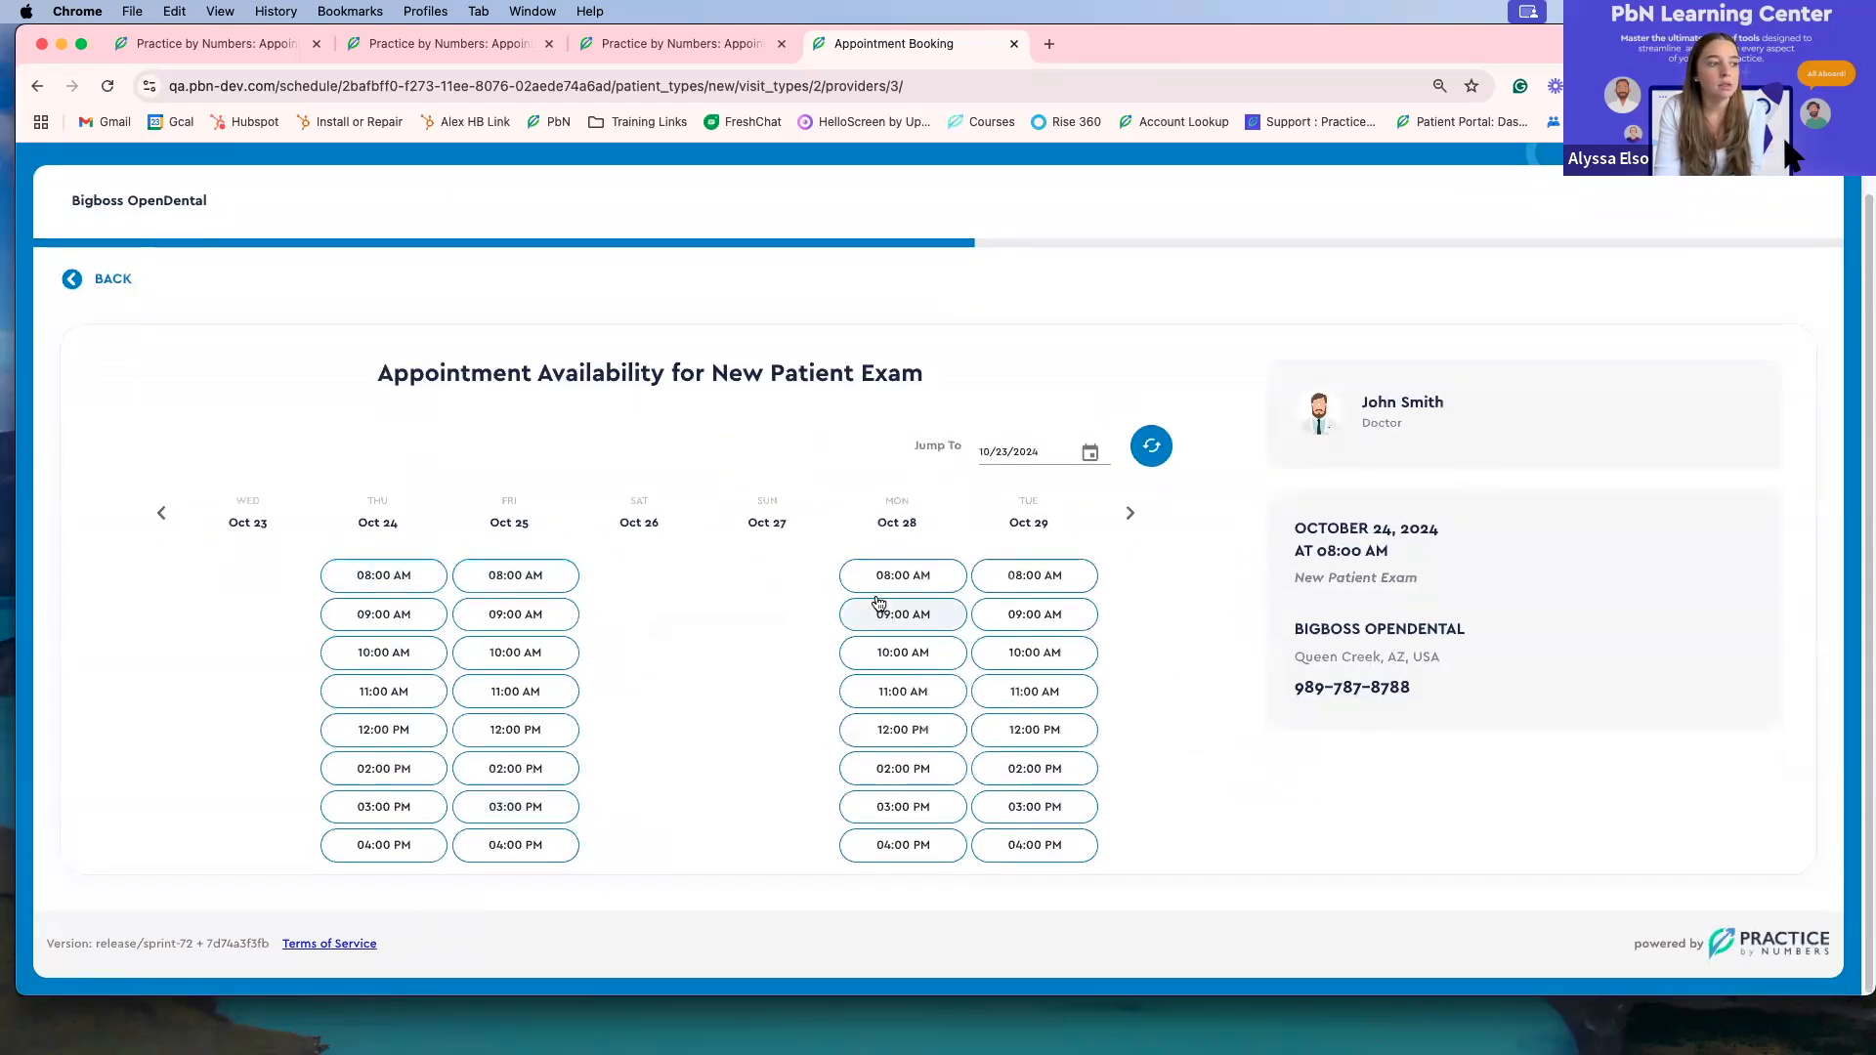
pyautogui.click(1130, 514)
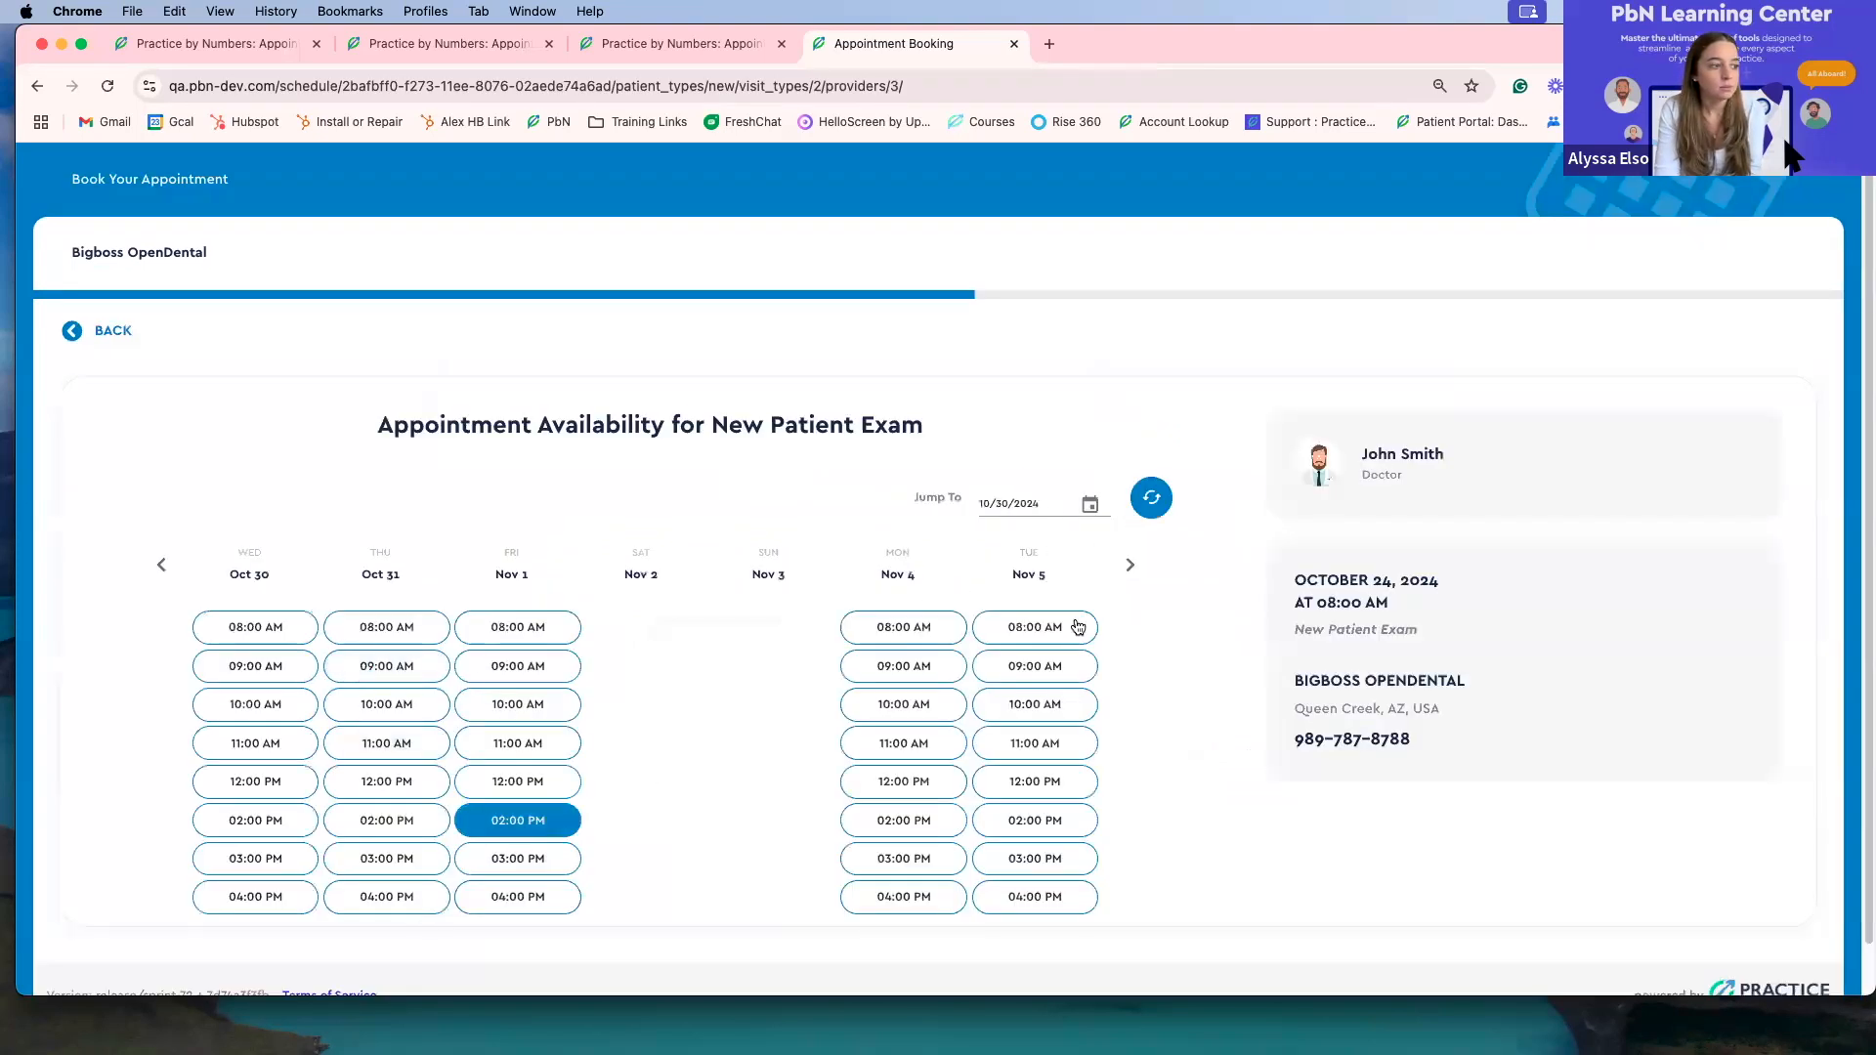
pyautogui.click(1127, 567)
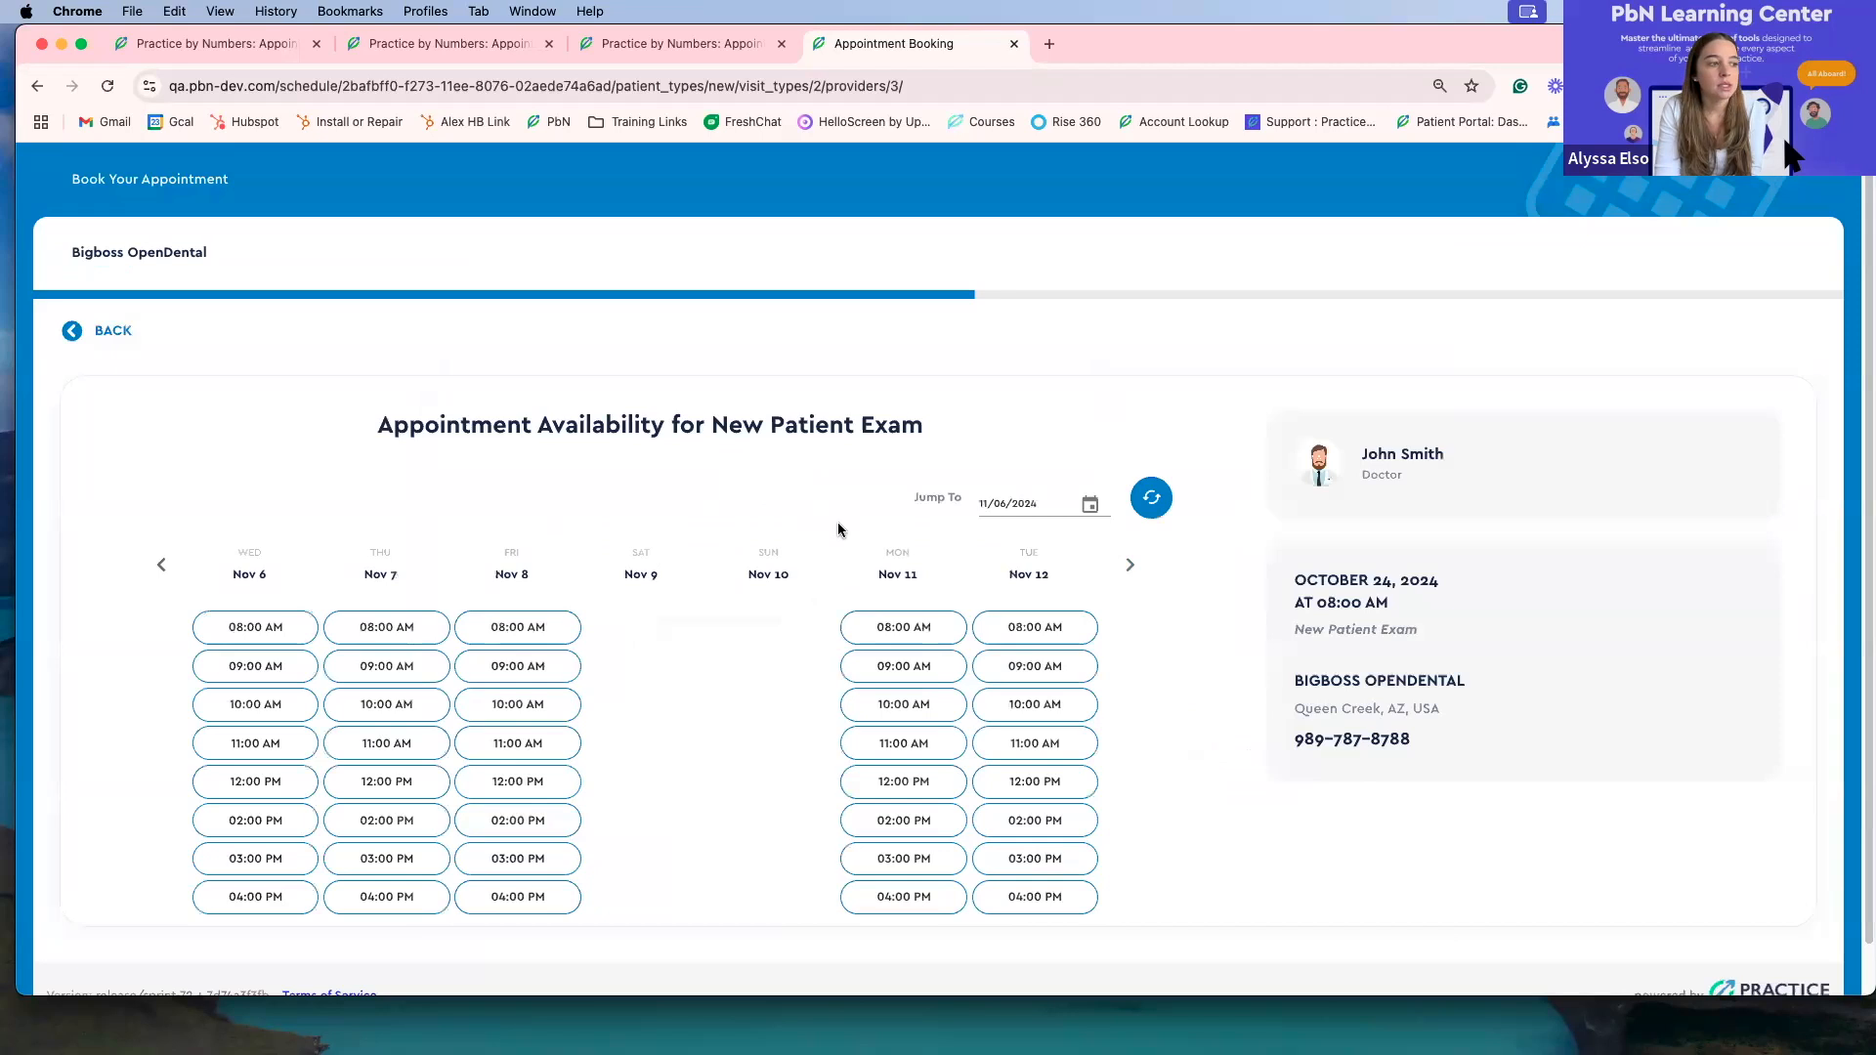
pyautogui.click(907, 744)
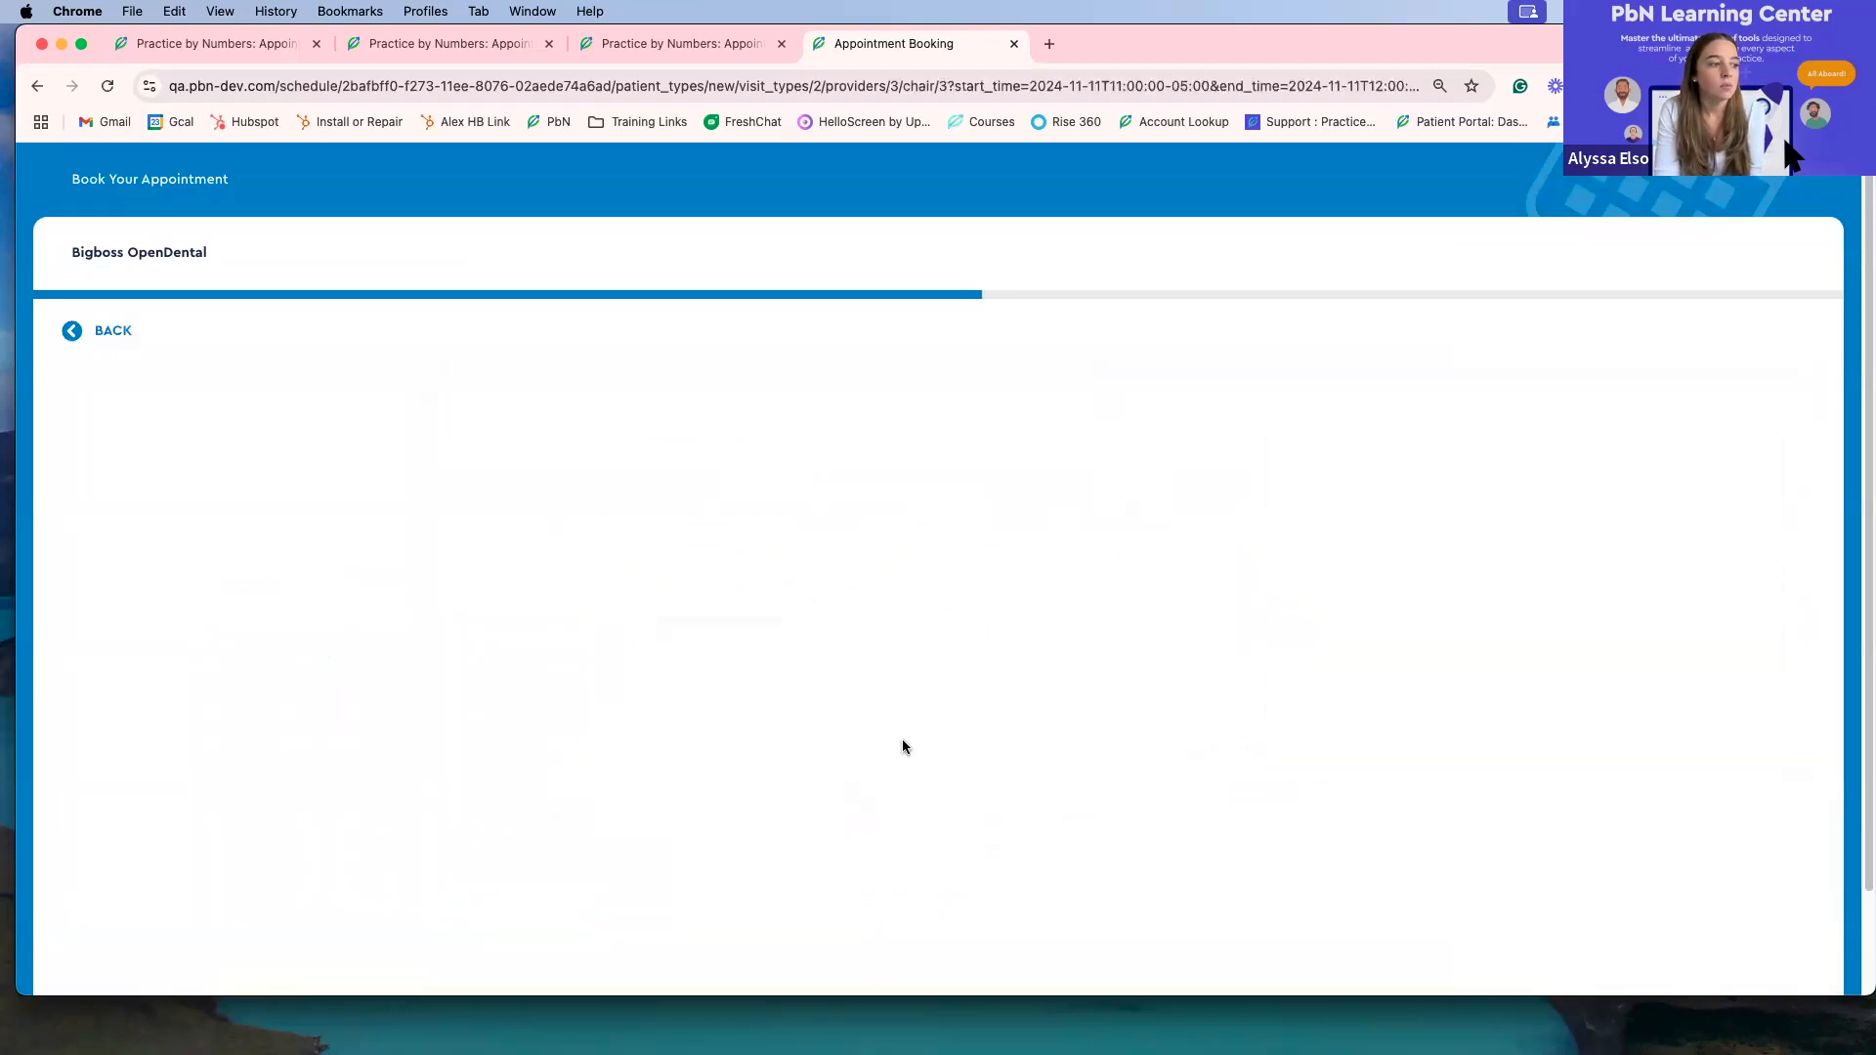
# Enter the patient's first and last name on the booking form.
pyautogui.scroll(-2, 889, 743)
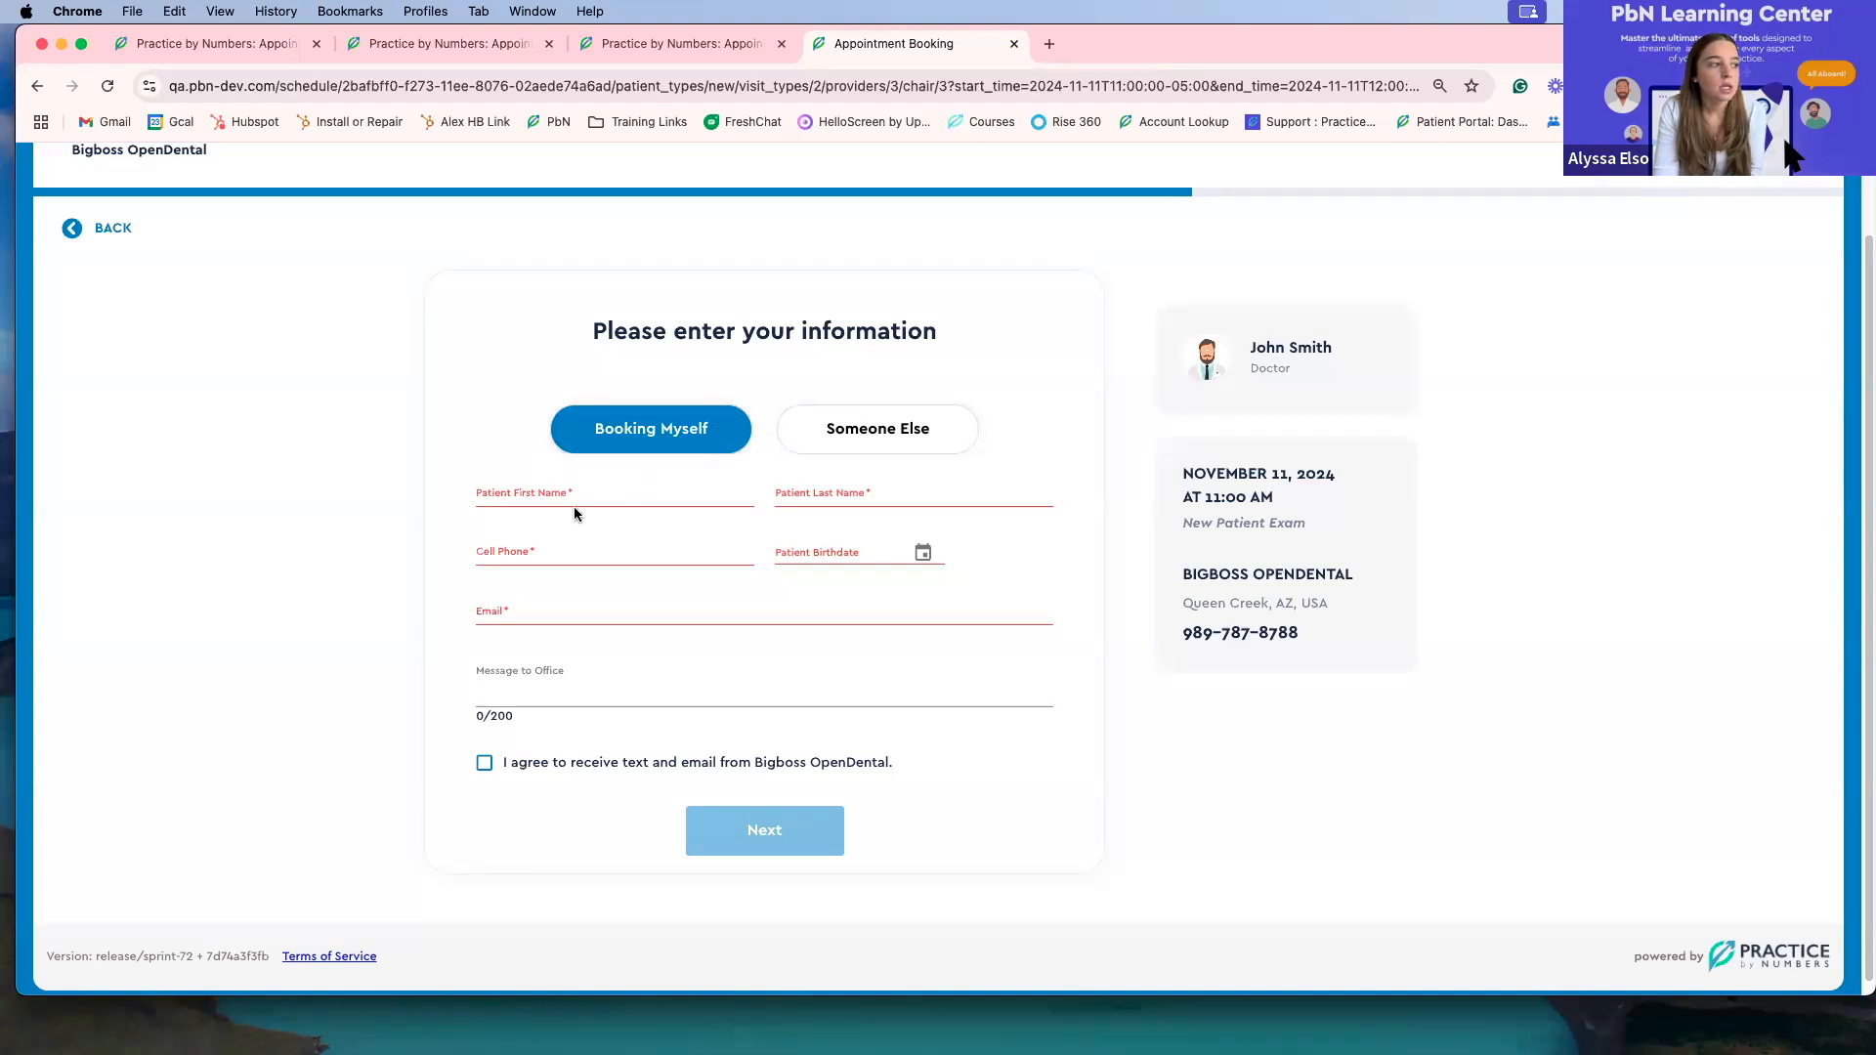
pyautogui.click(532, 502)
pyautogui.press('Tab')
pyautogui.click(487, 491)
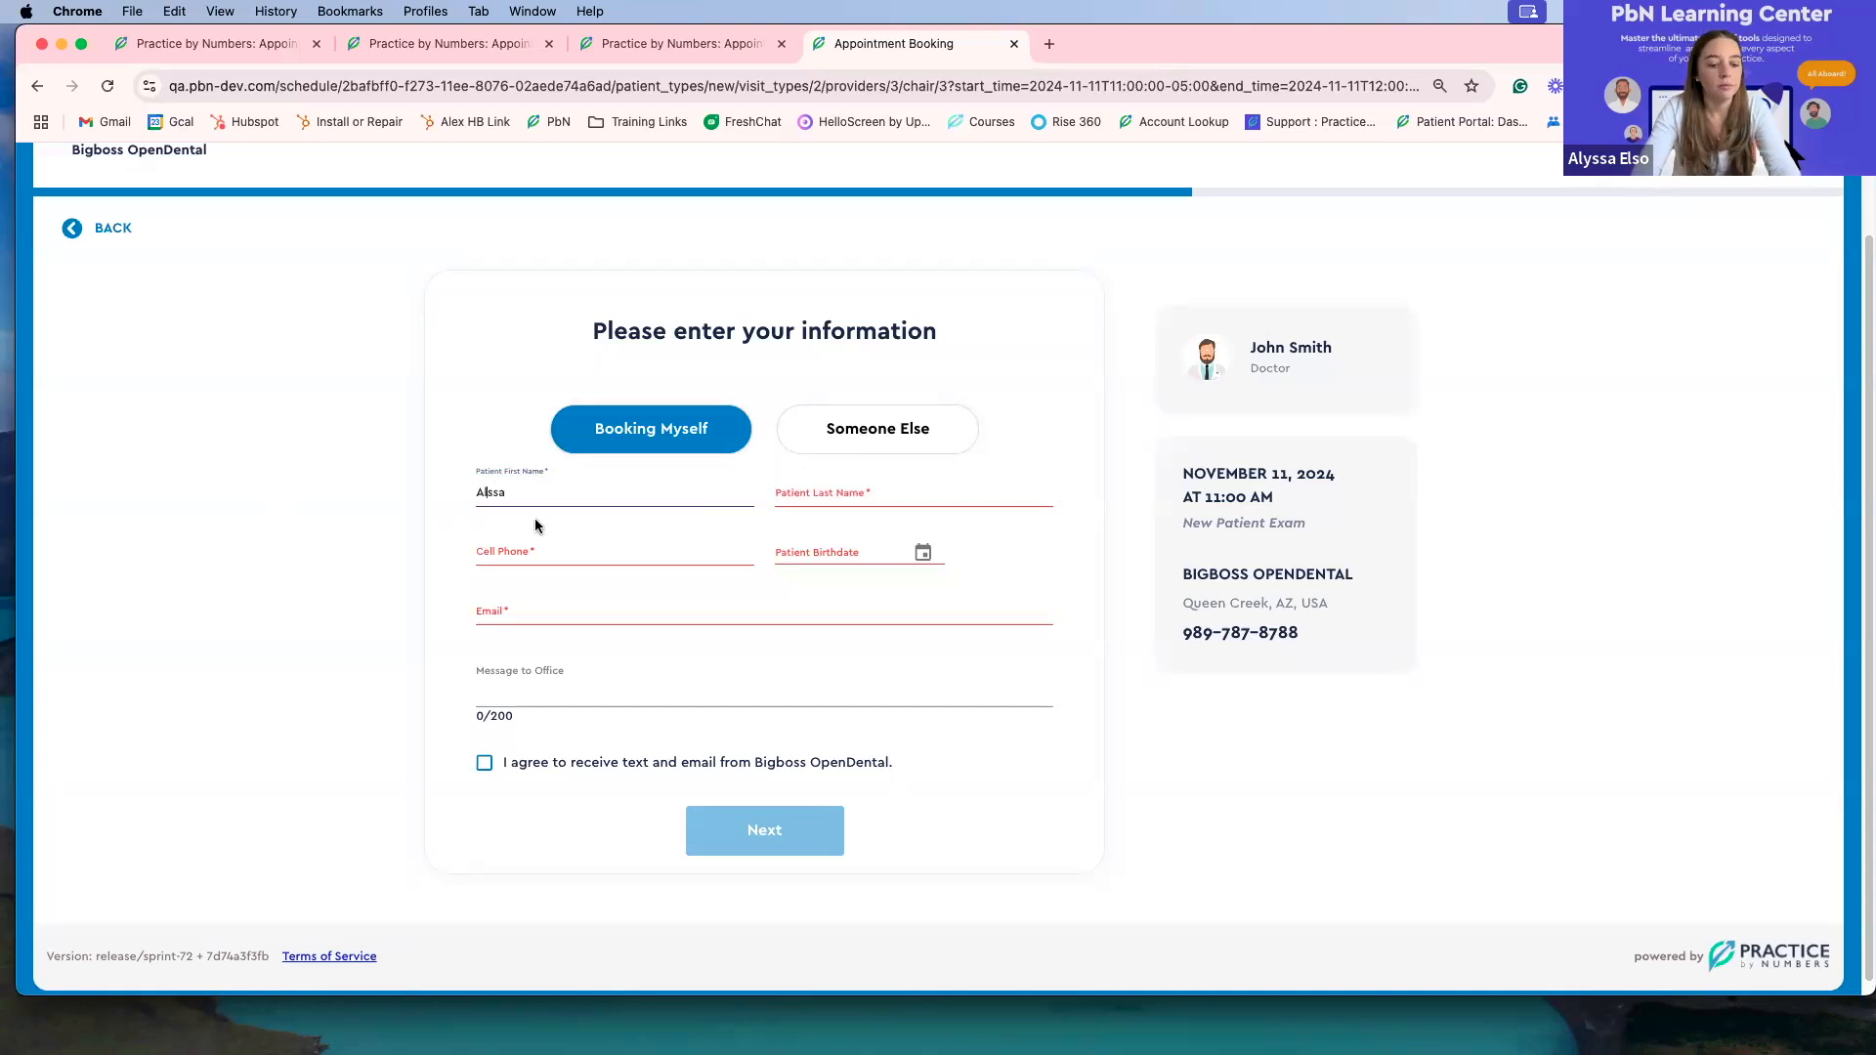
pyautogui.click(809, 496)
# Add the patient's cell phone, birthdate and e-mail, consent to texts and e-mails, and submit.
pyautogui.click(688, 554)
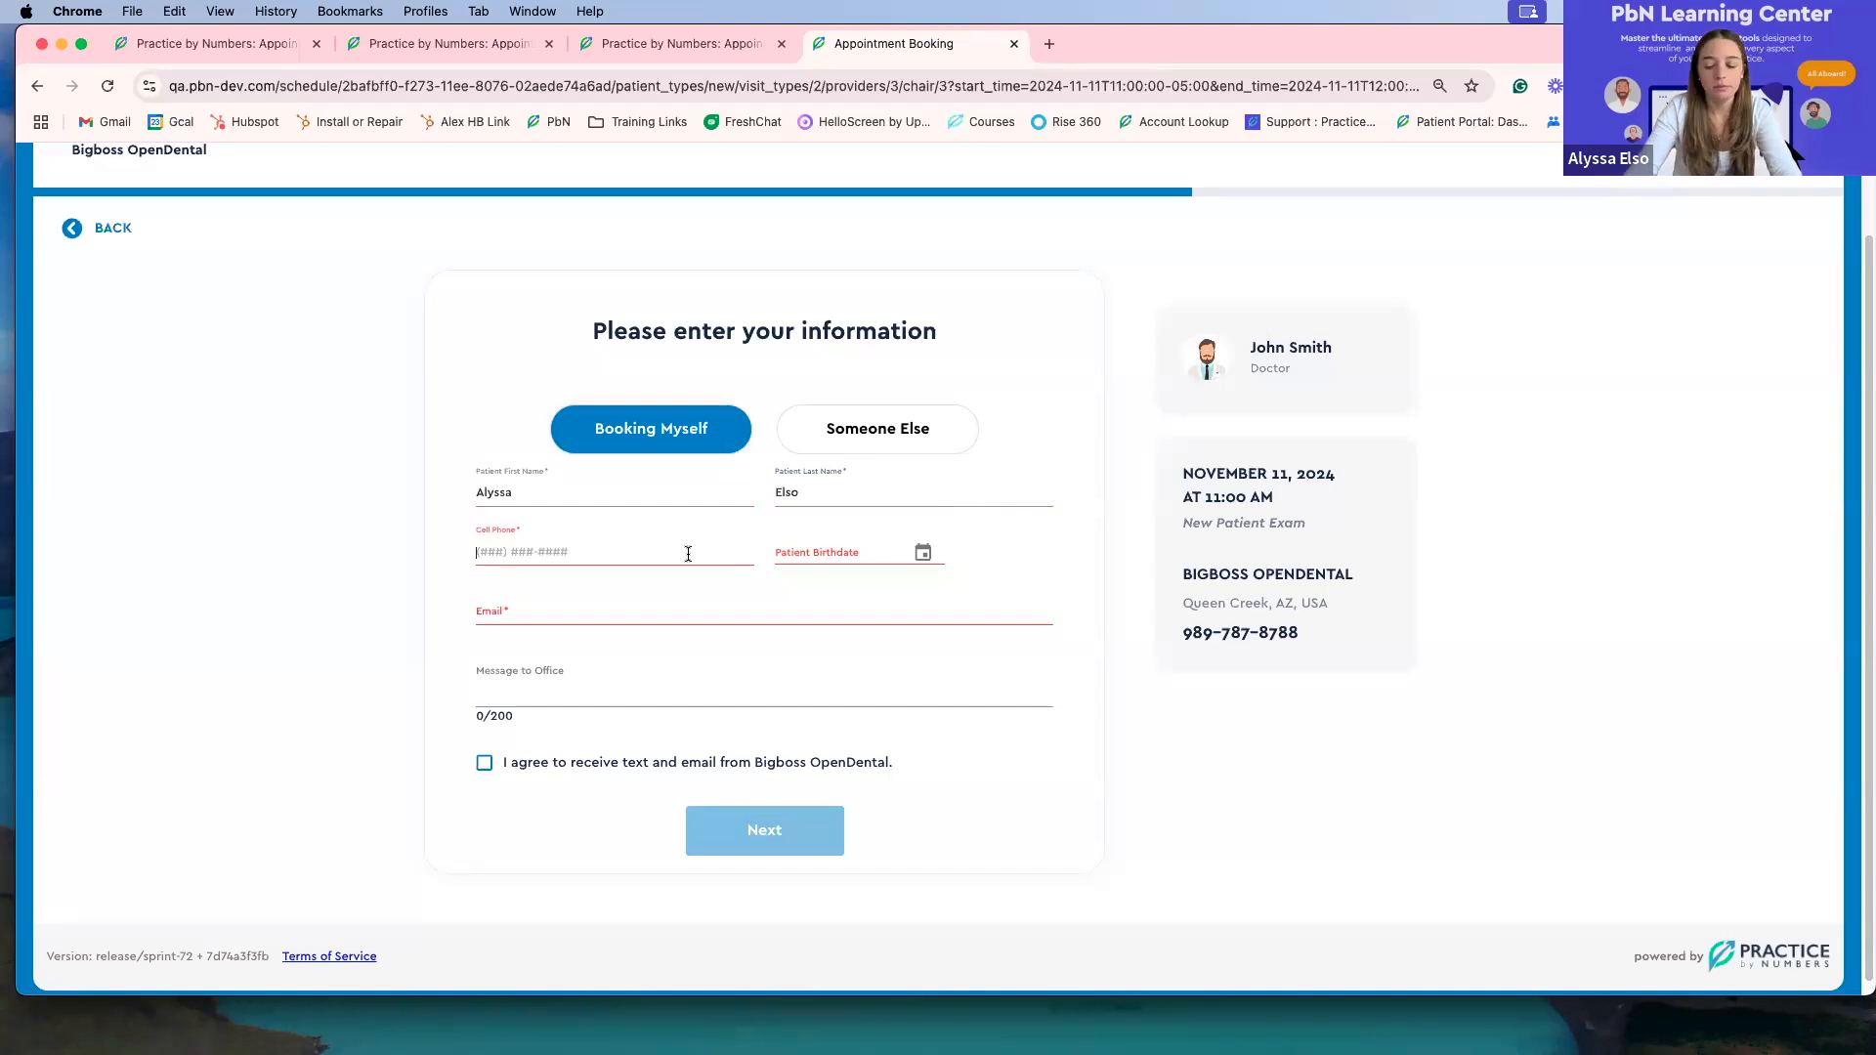
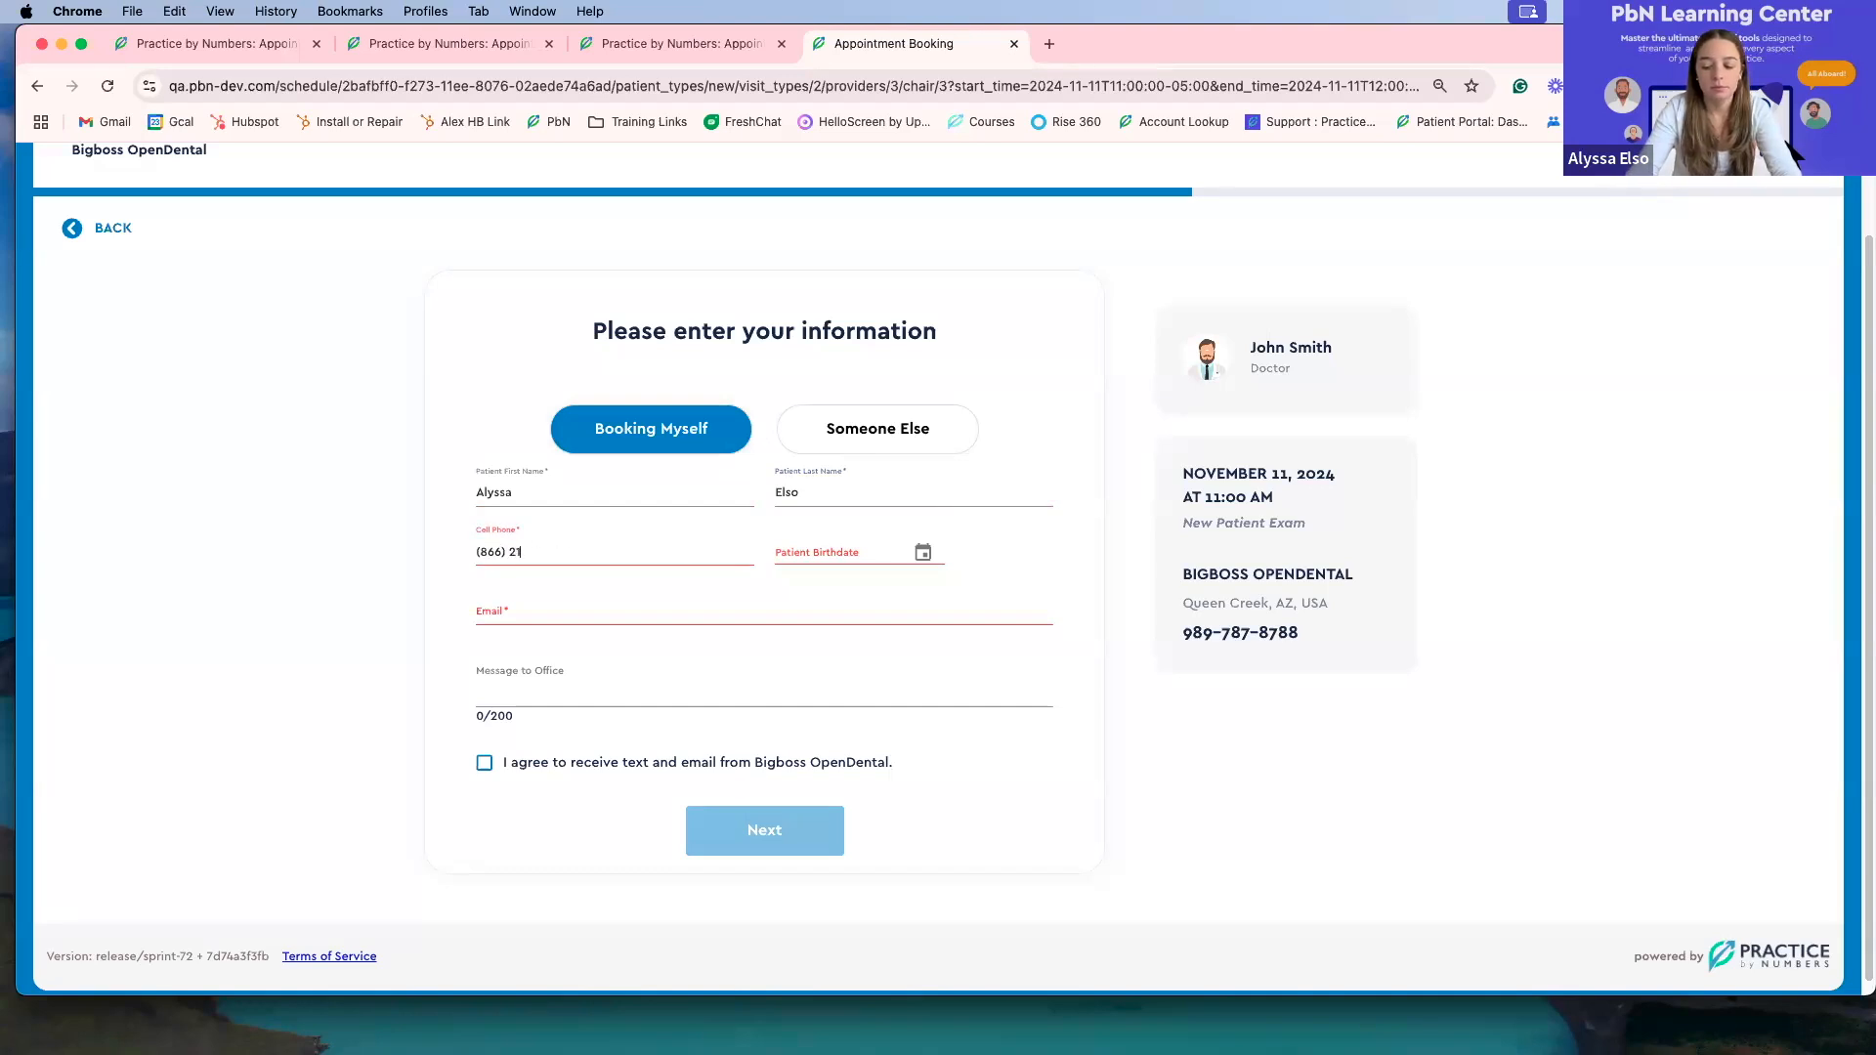
pyautogui.click(893, 554)
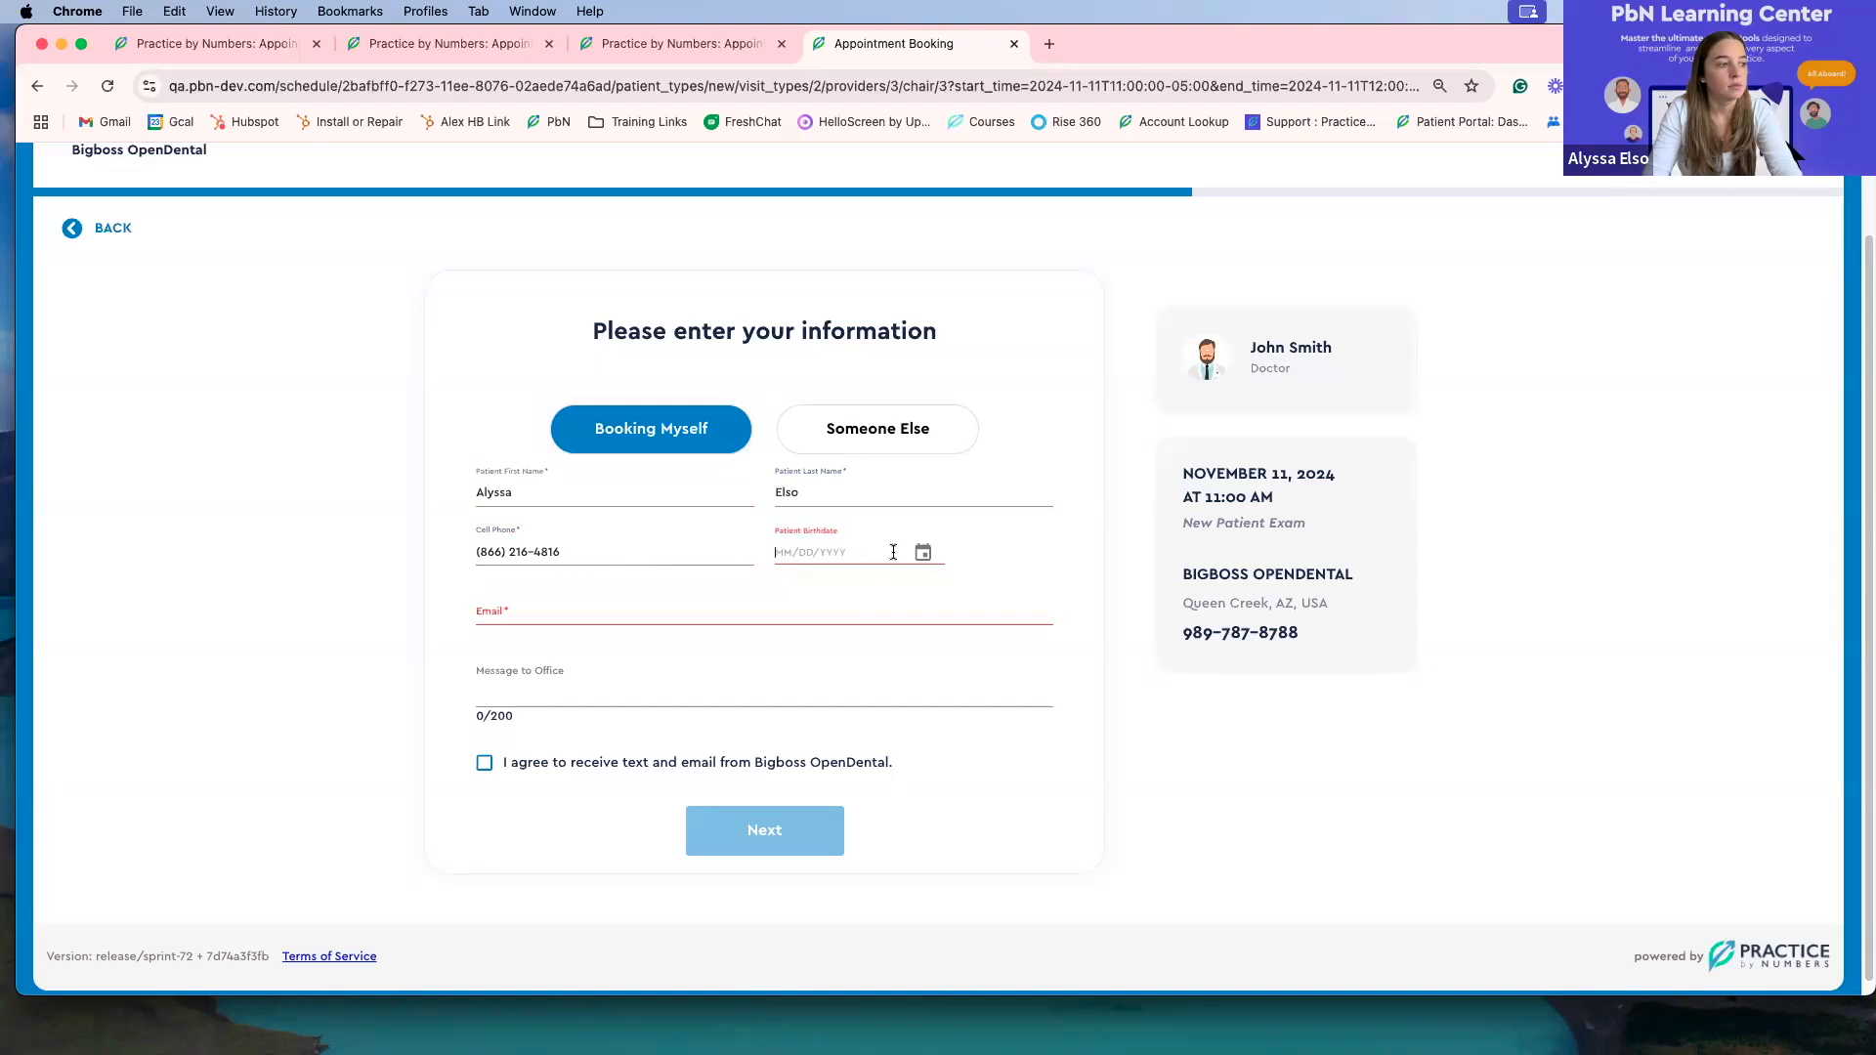
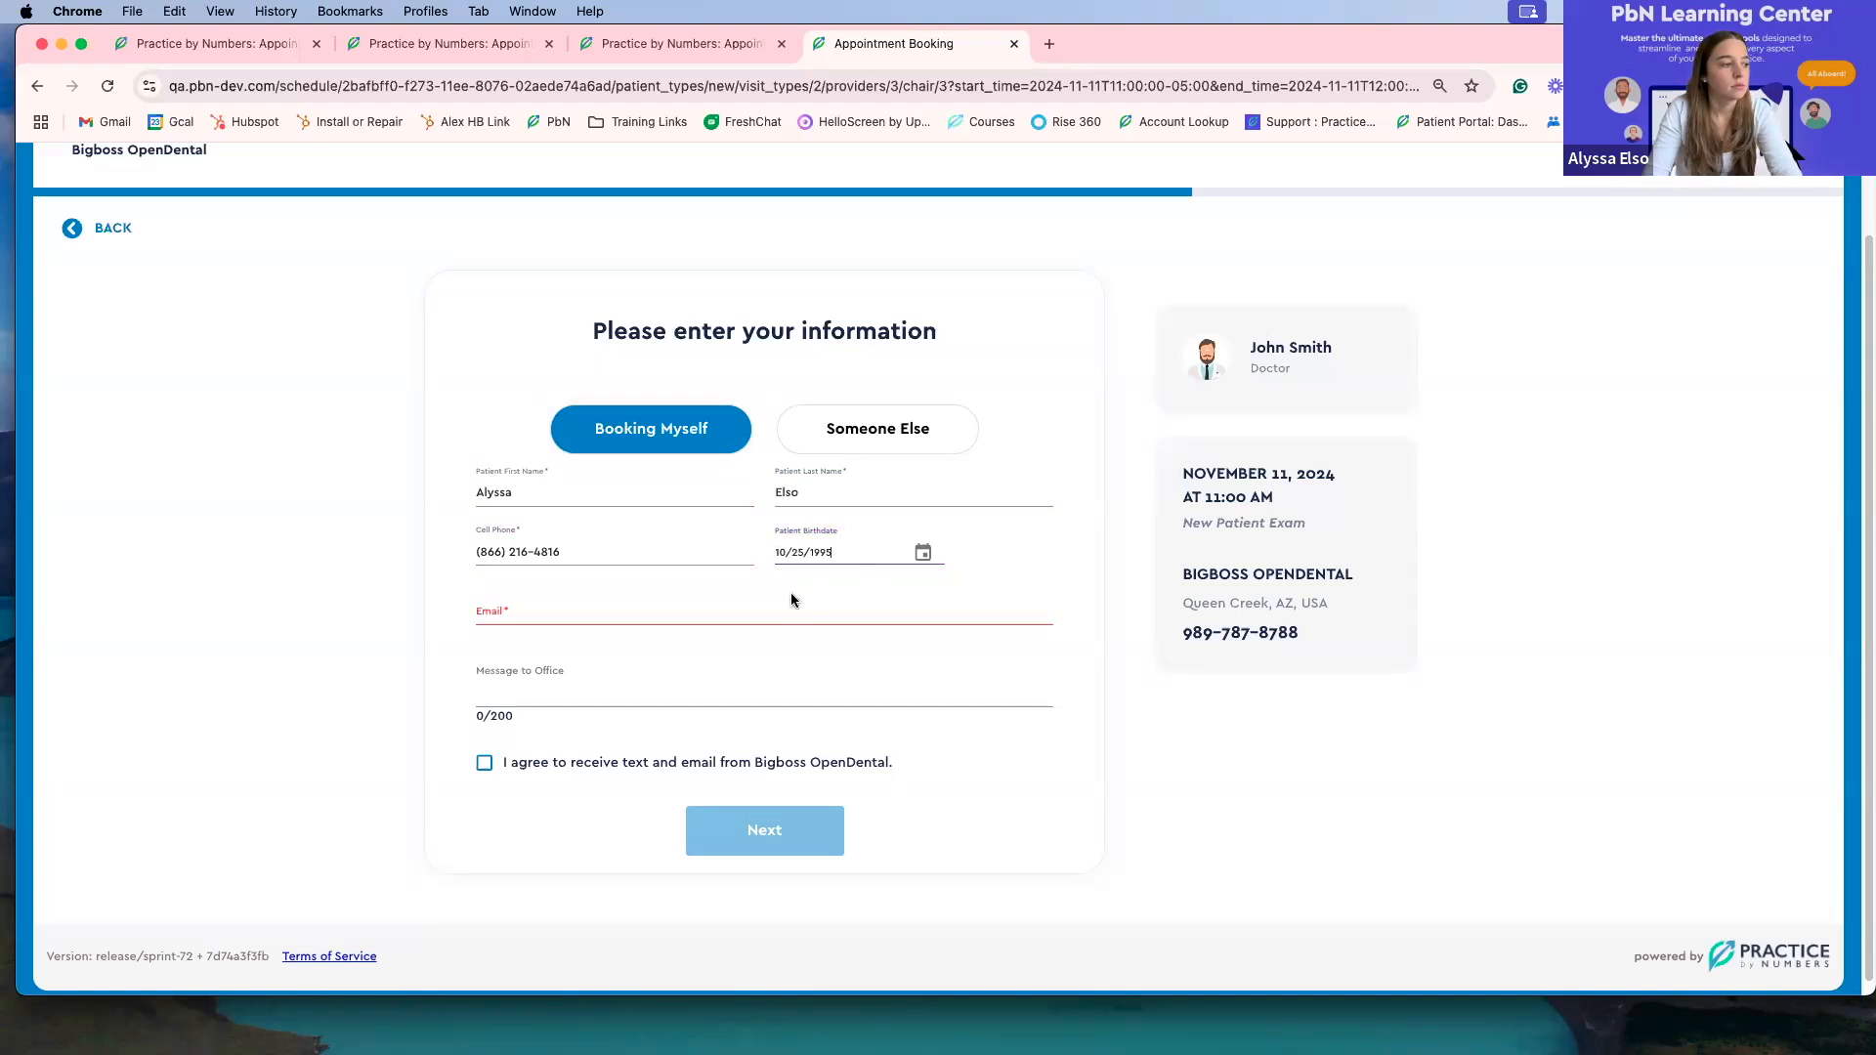
pyautogui.click(772, 613)
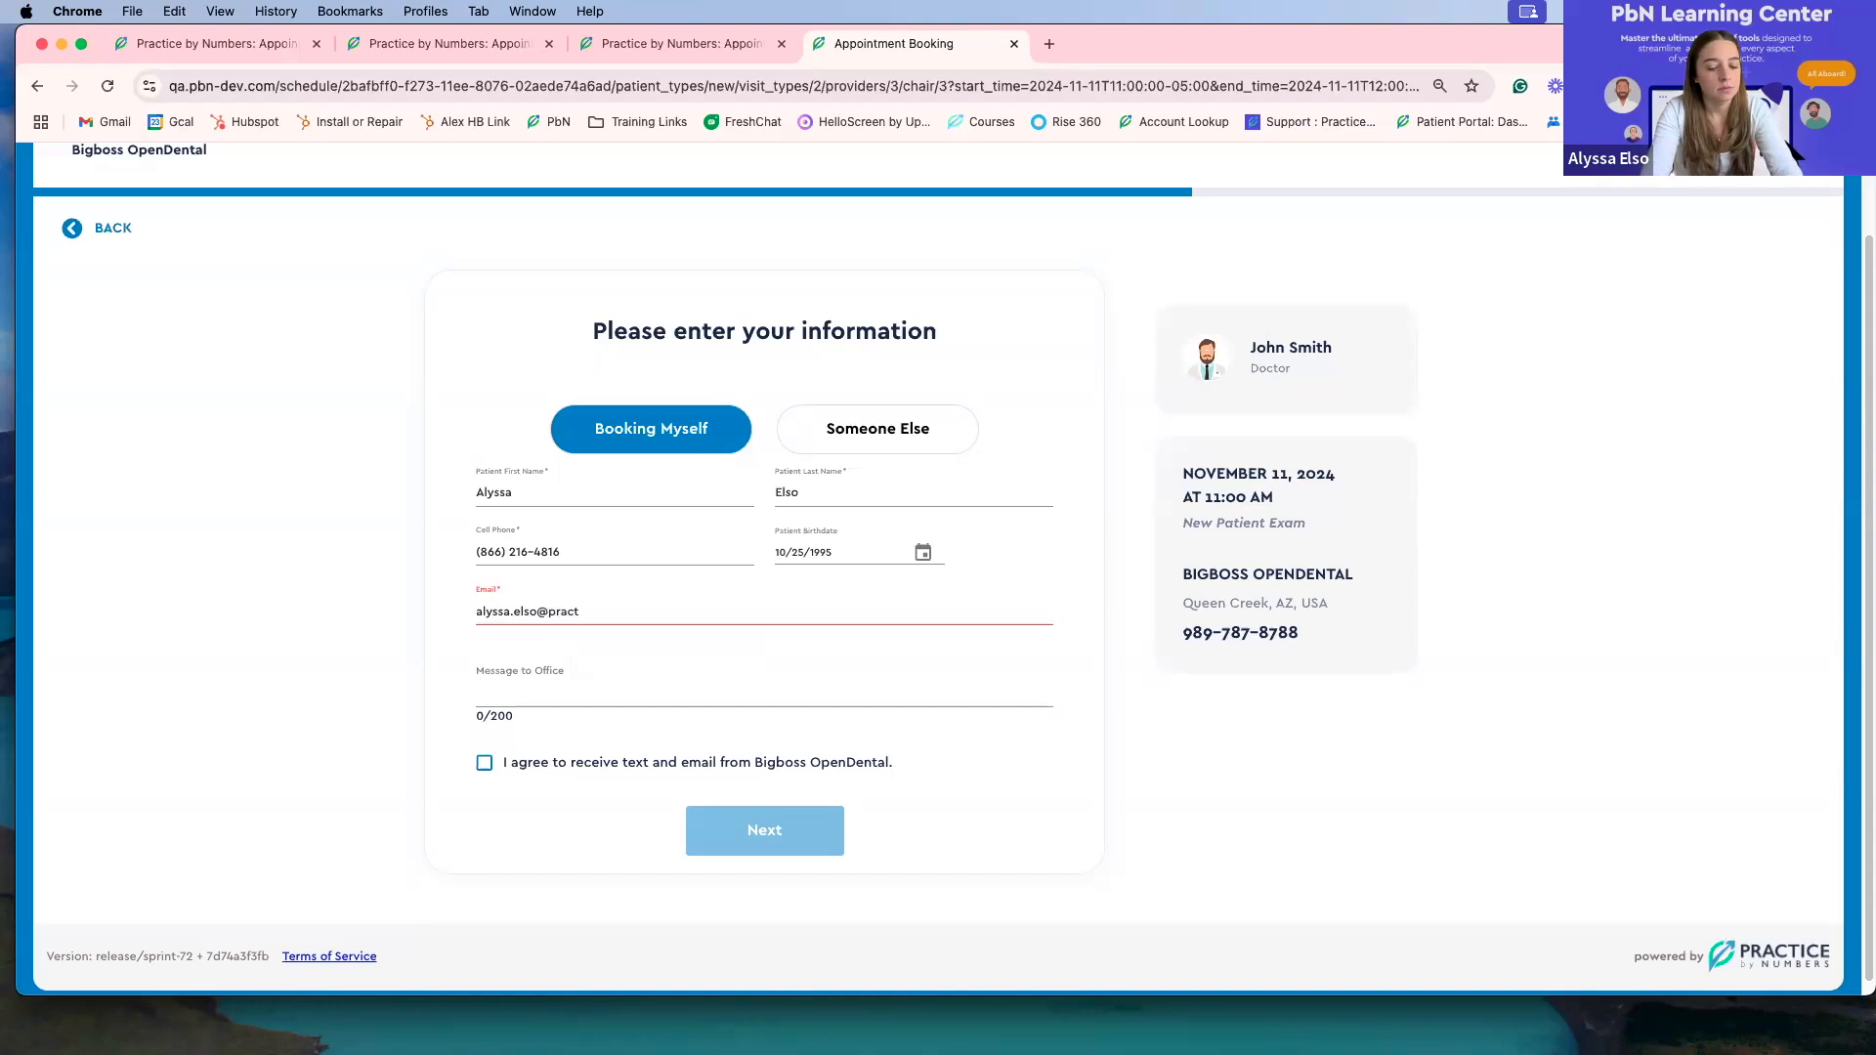
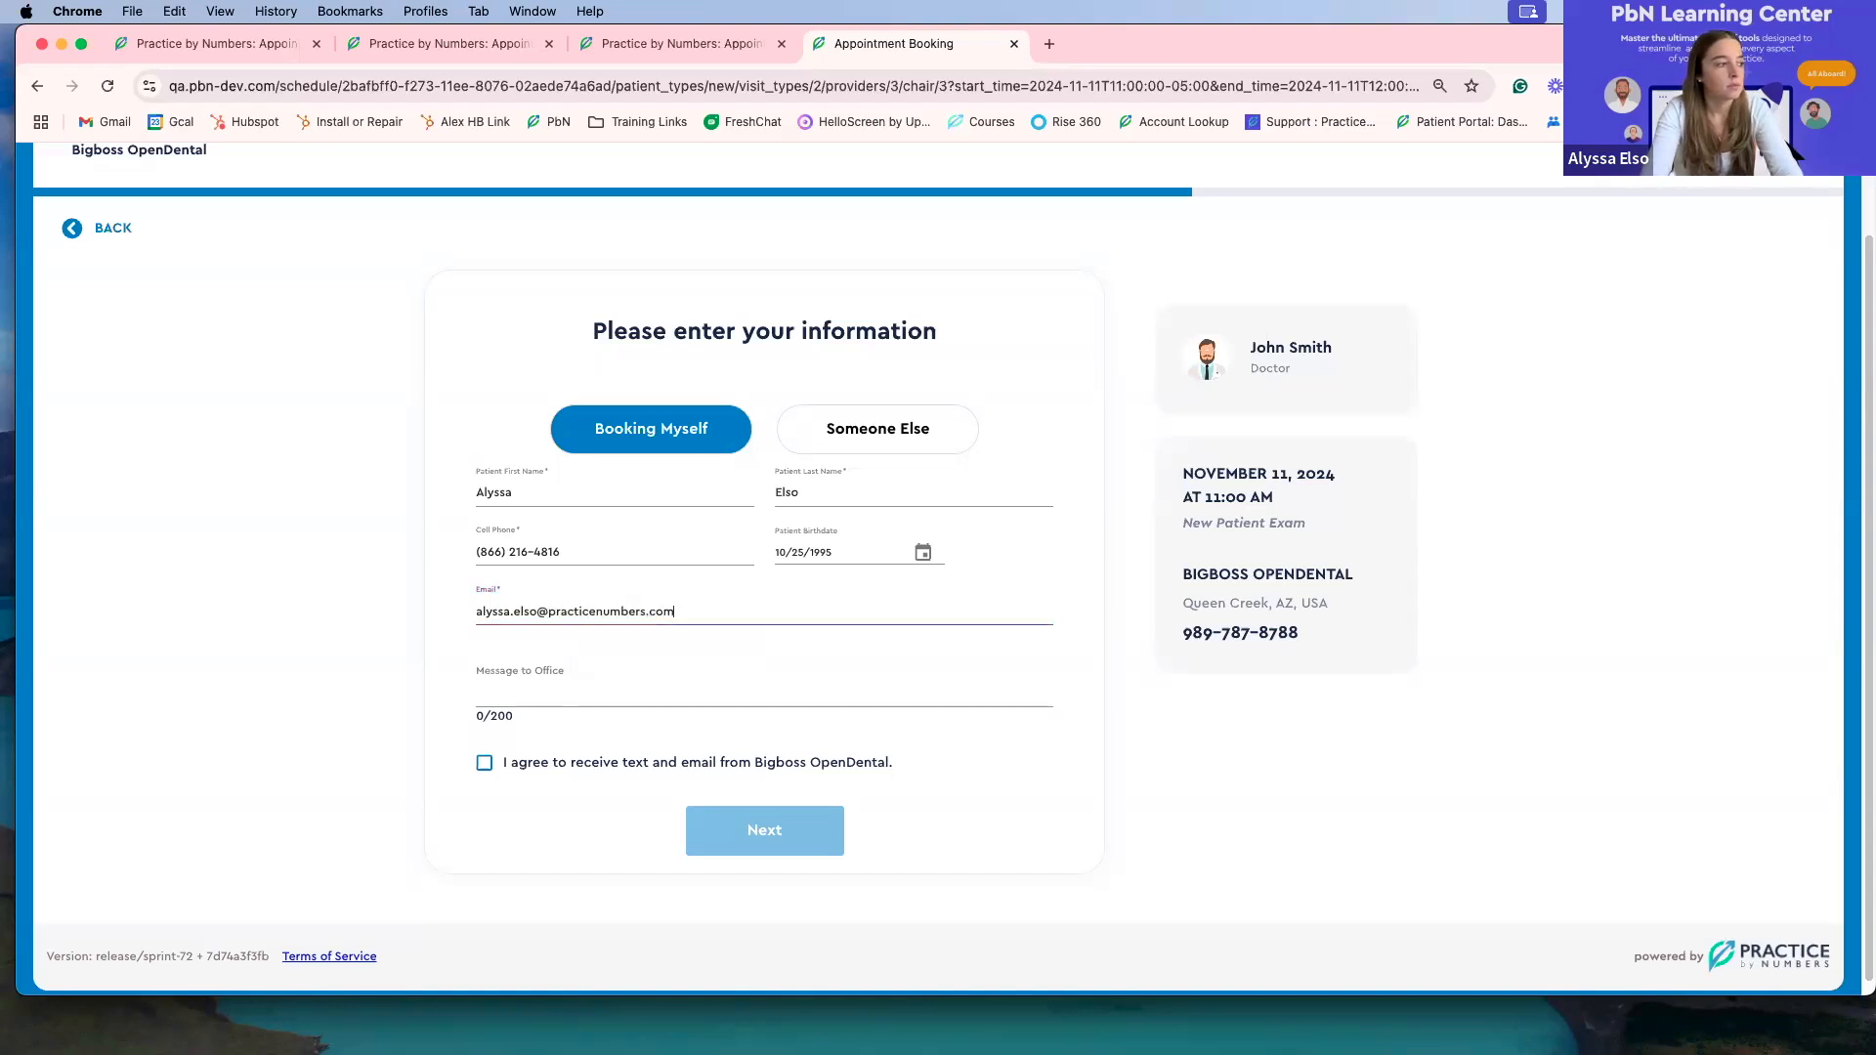
pyautogui.click(606, 714)
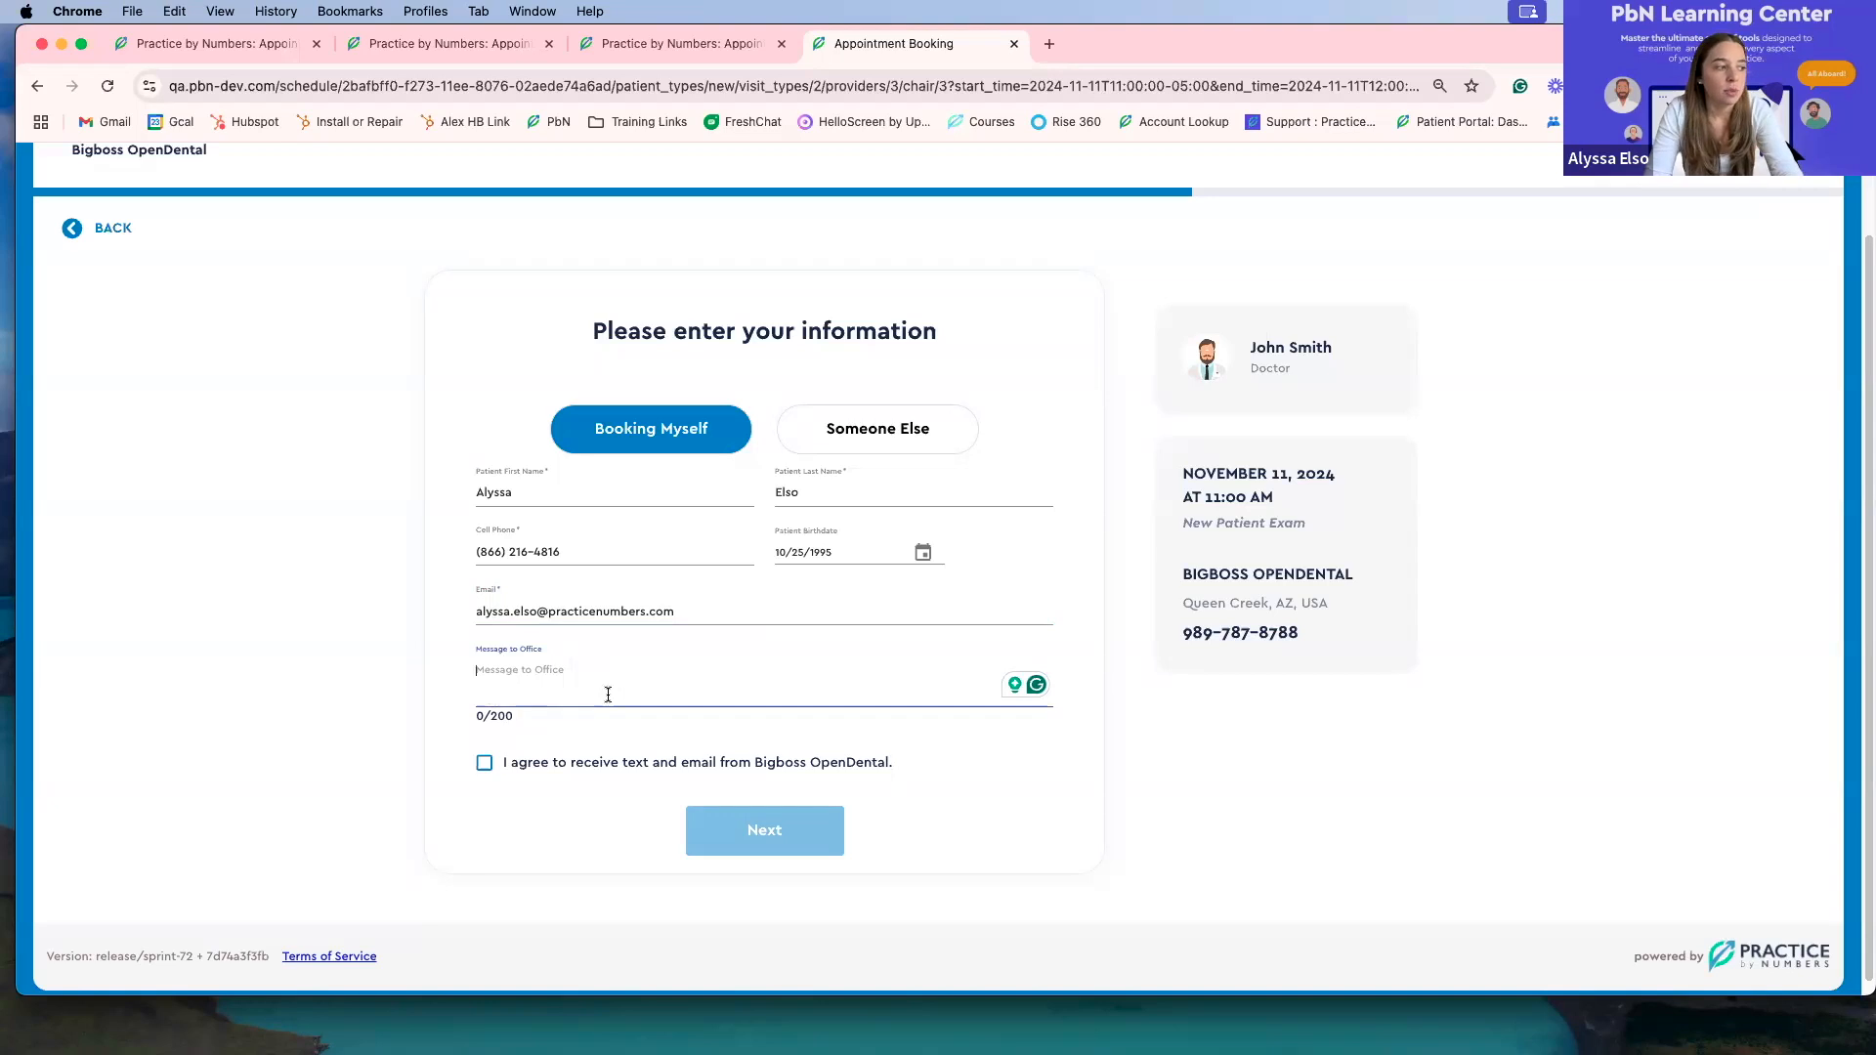
pyautogui.click(482, 765)
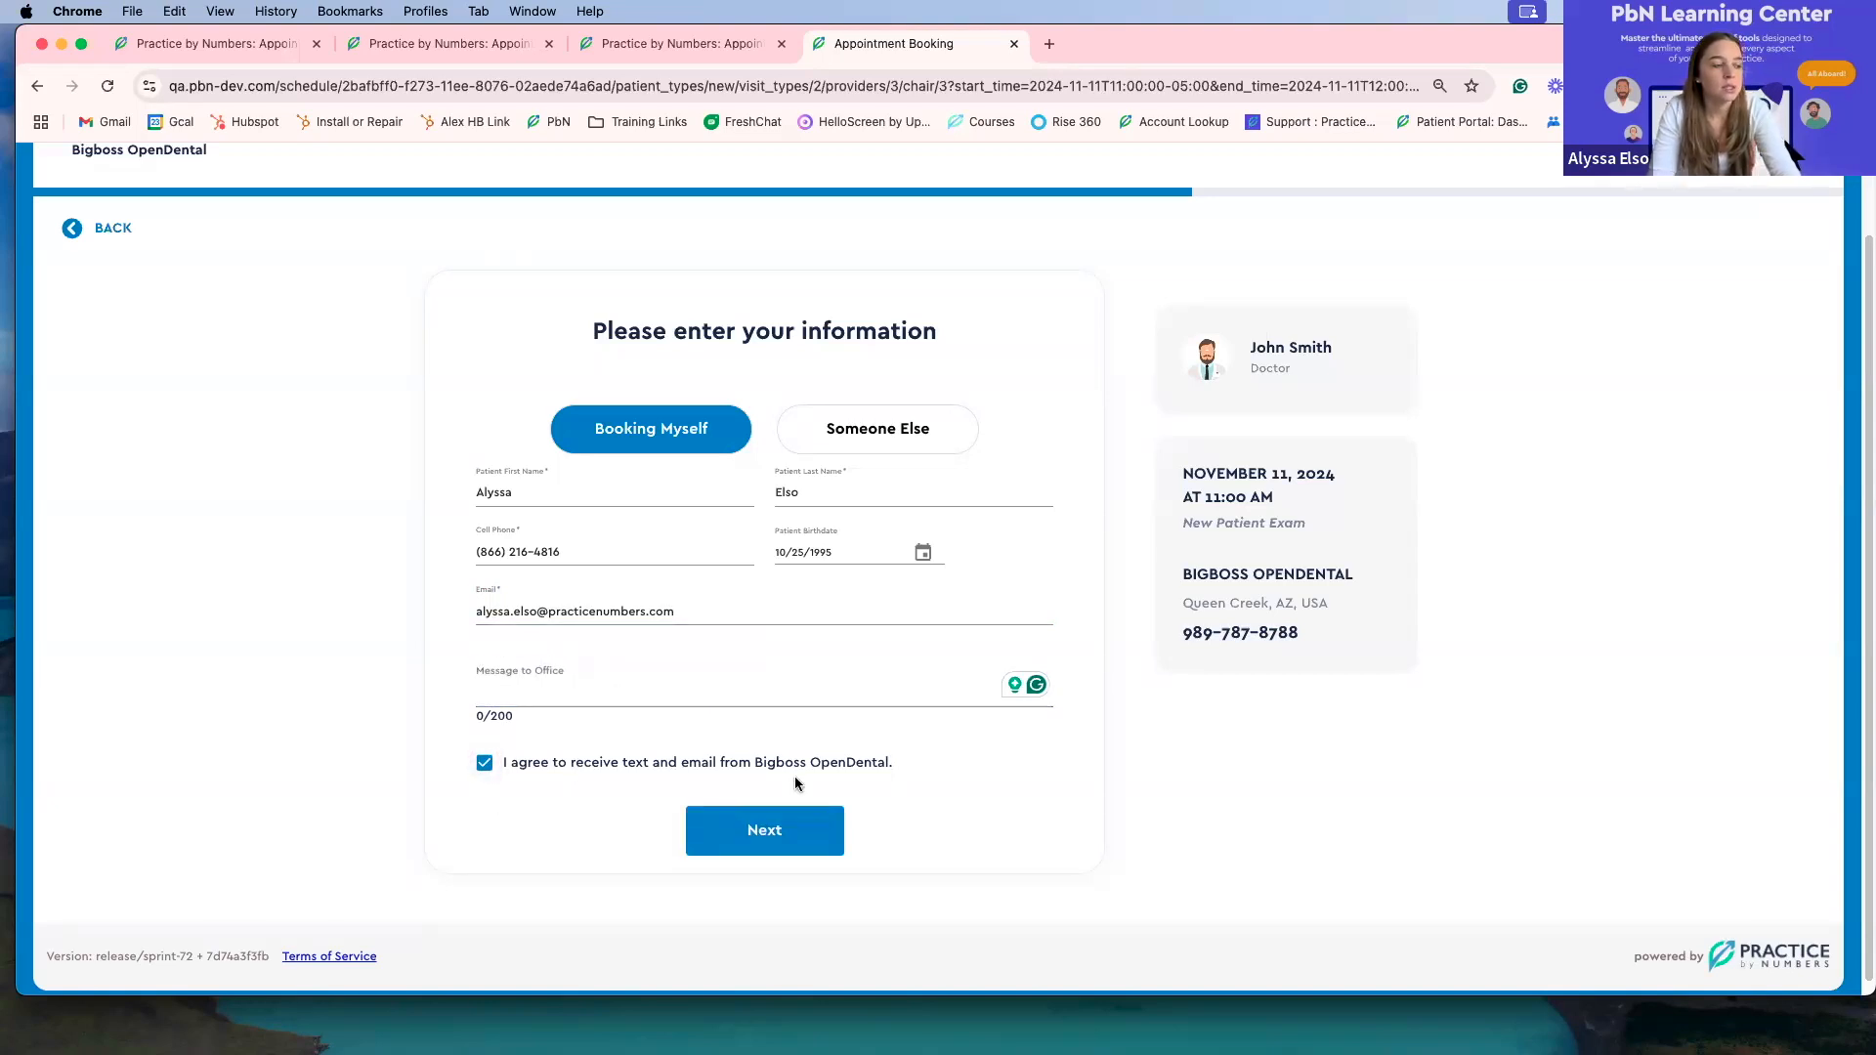
pyautogui.click(760, 837)
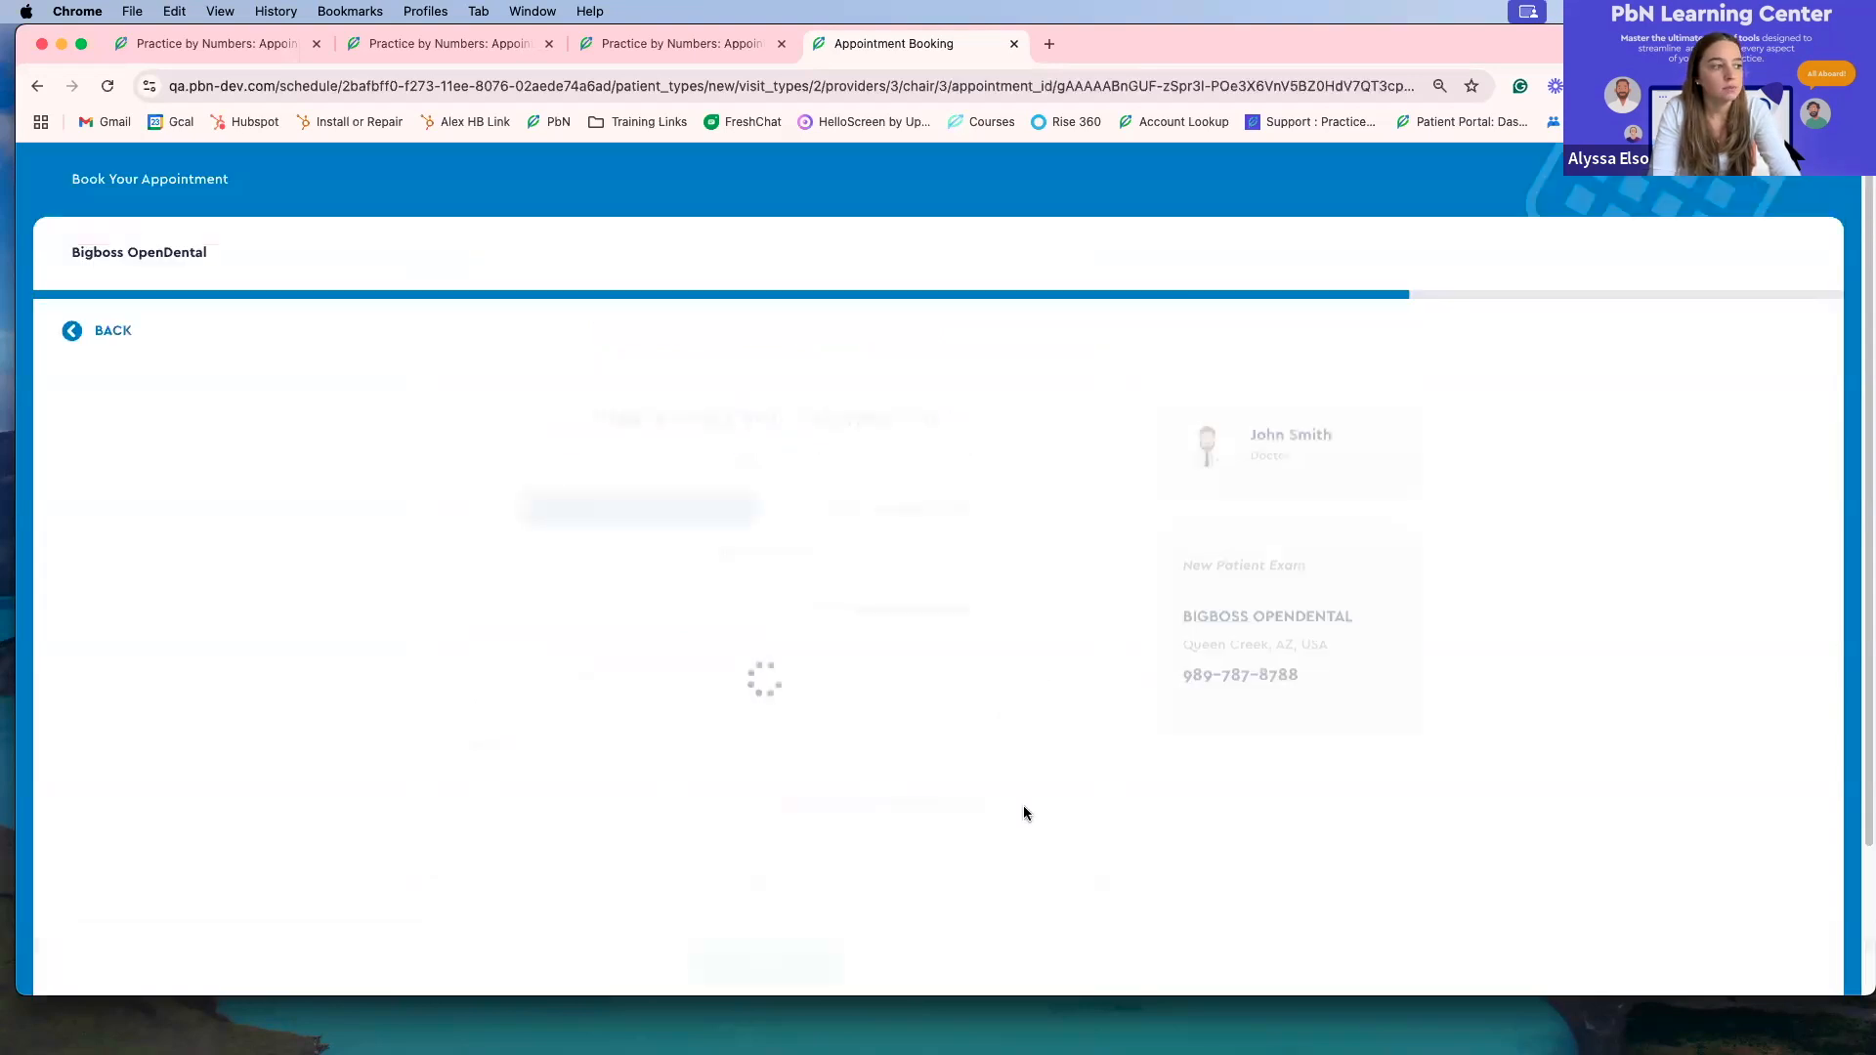
# Record that the patient has no insurance and continue to contact verification.
pyautogui.scroll(-2, 1023, 805)
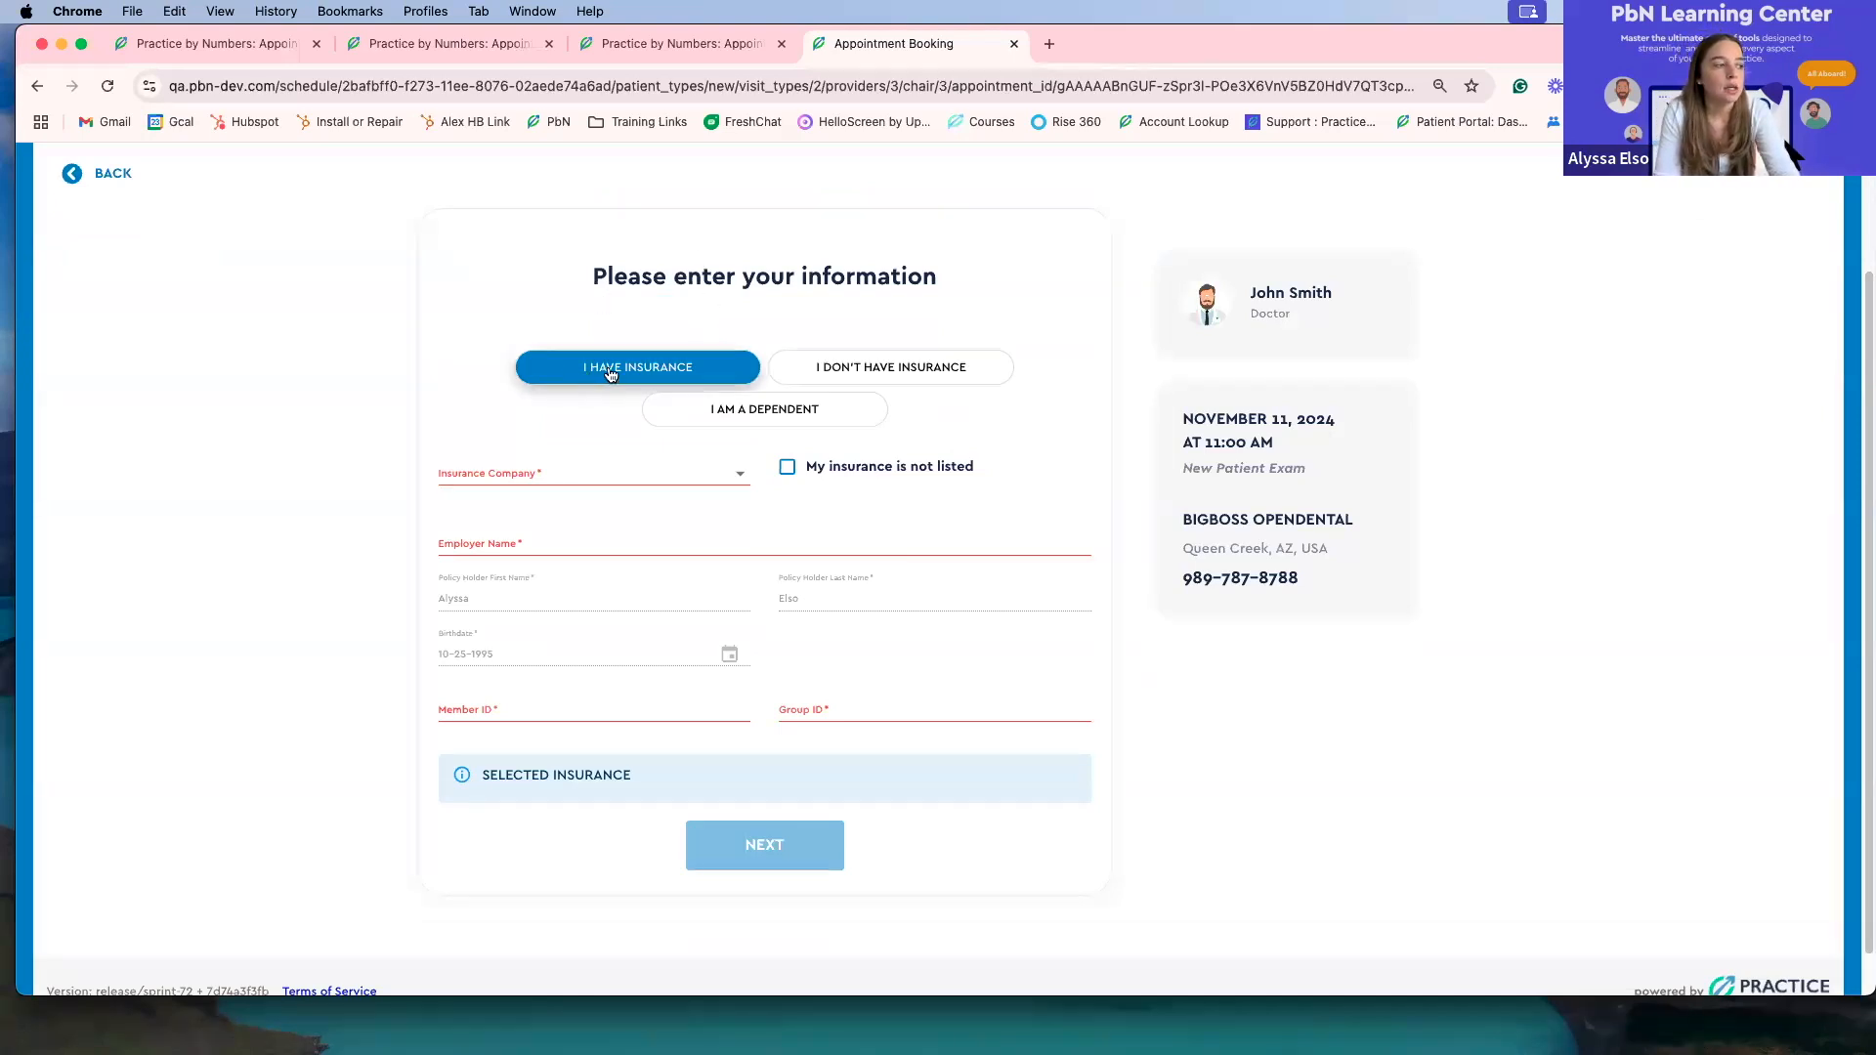
pyautogui.click(619, 476)
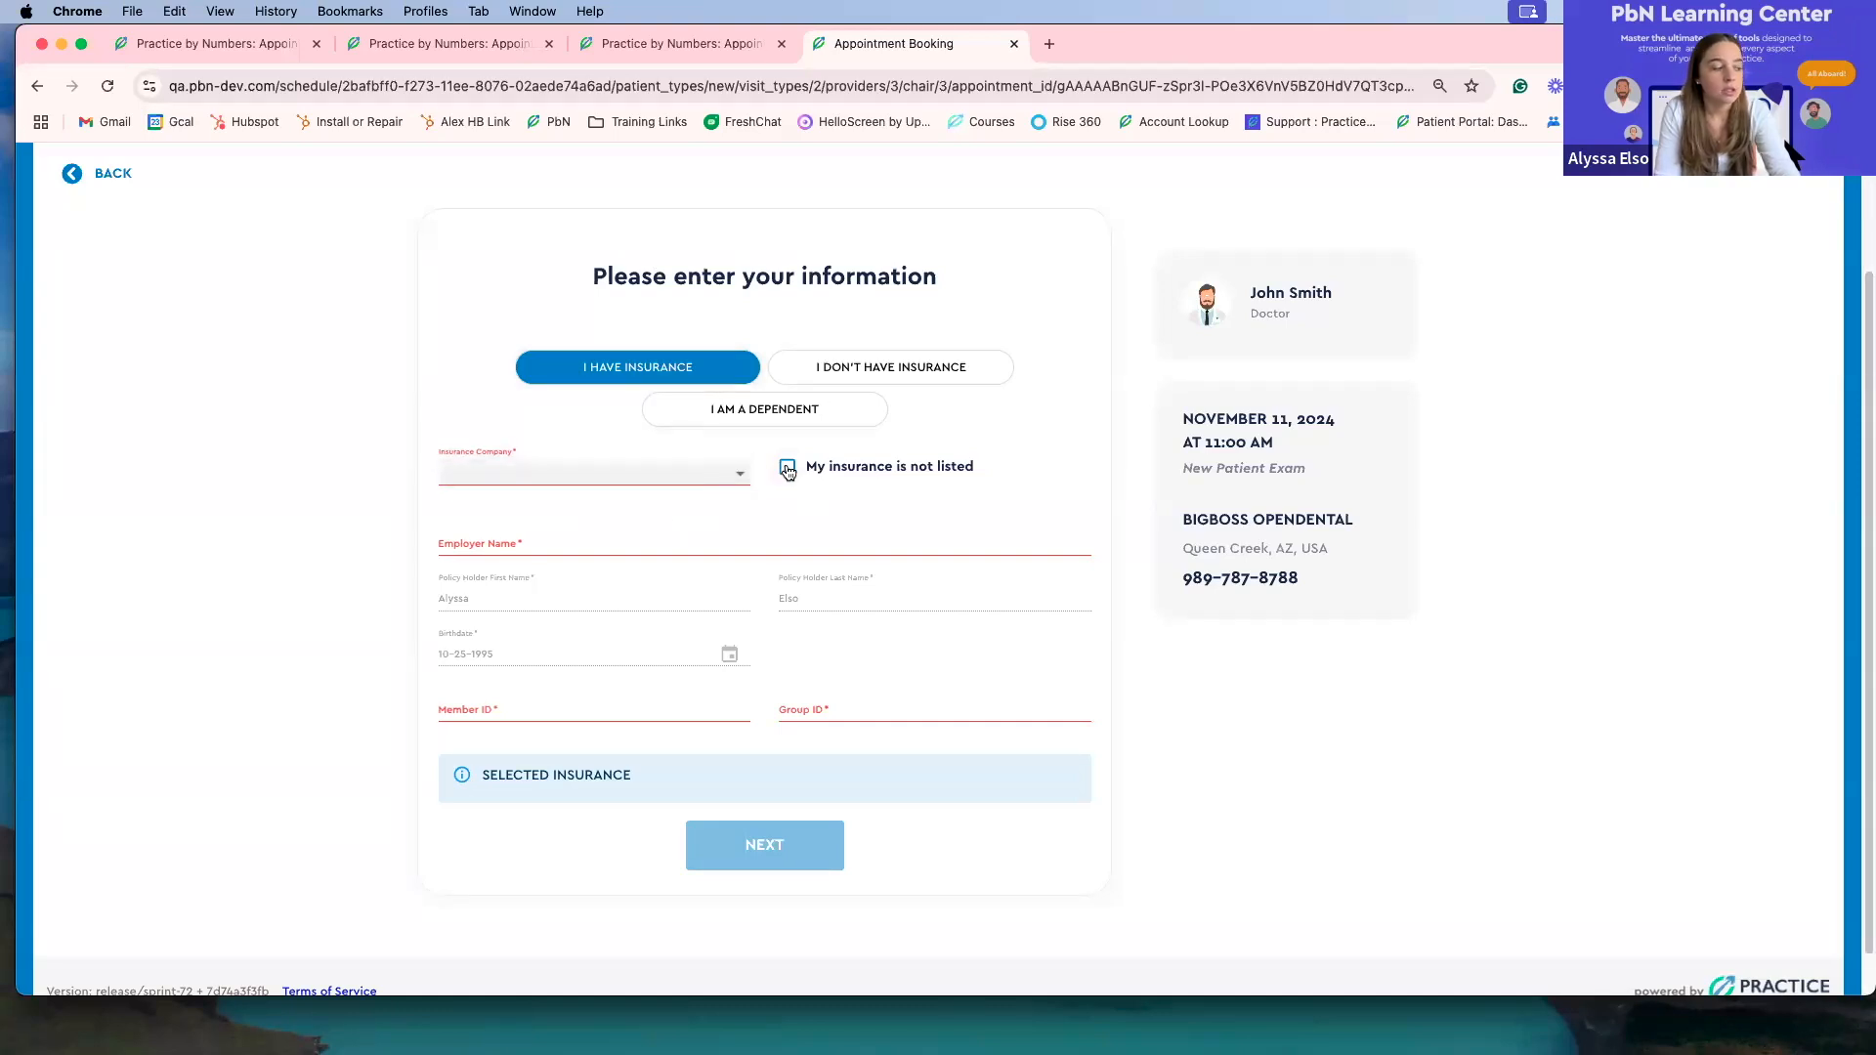
pyautogui.click(865, 370)
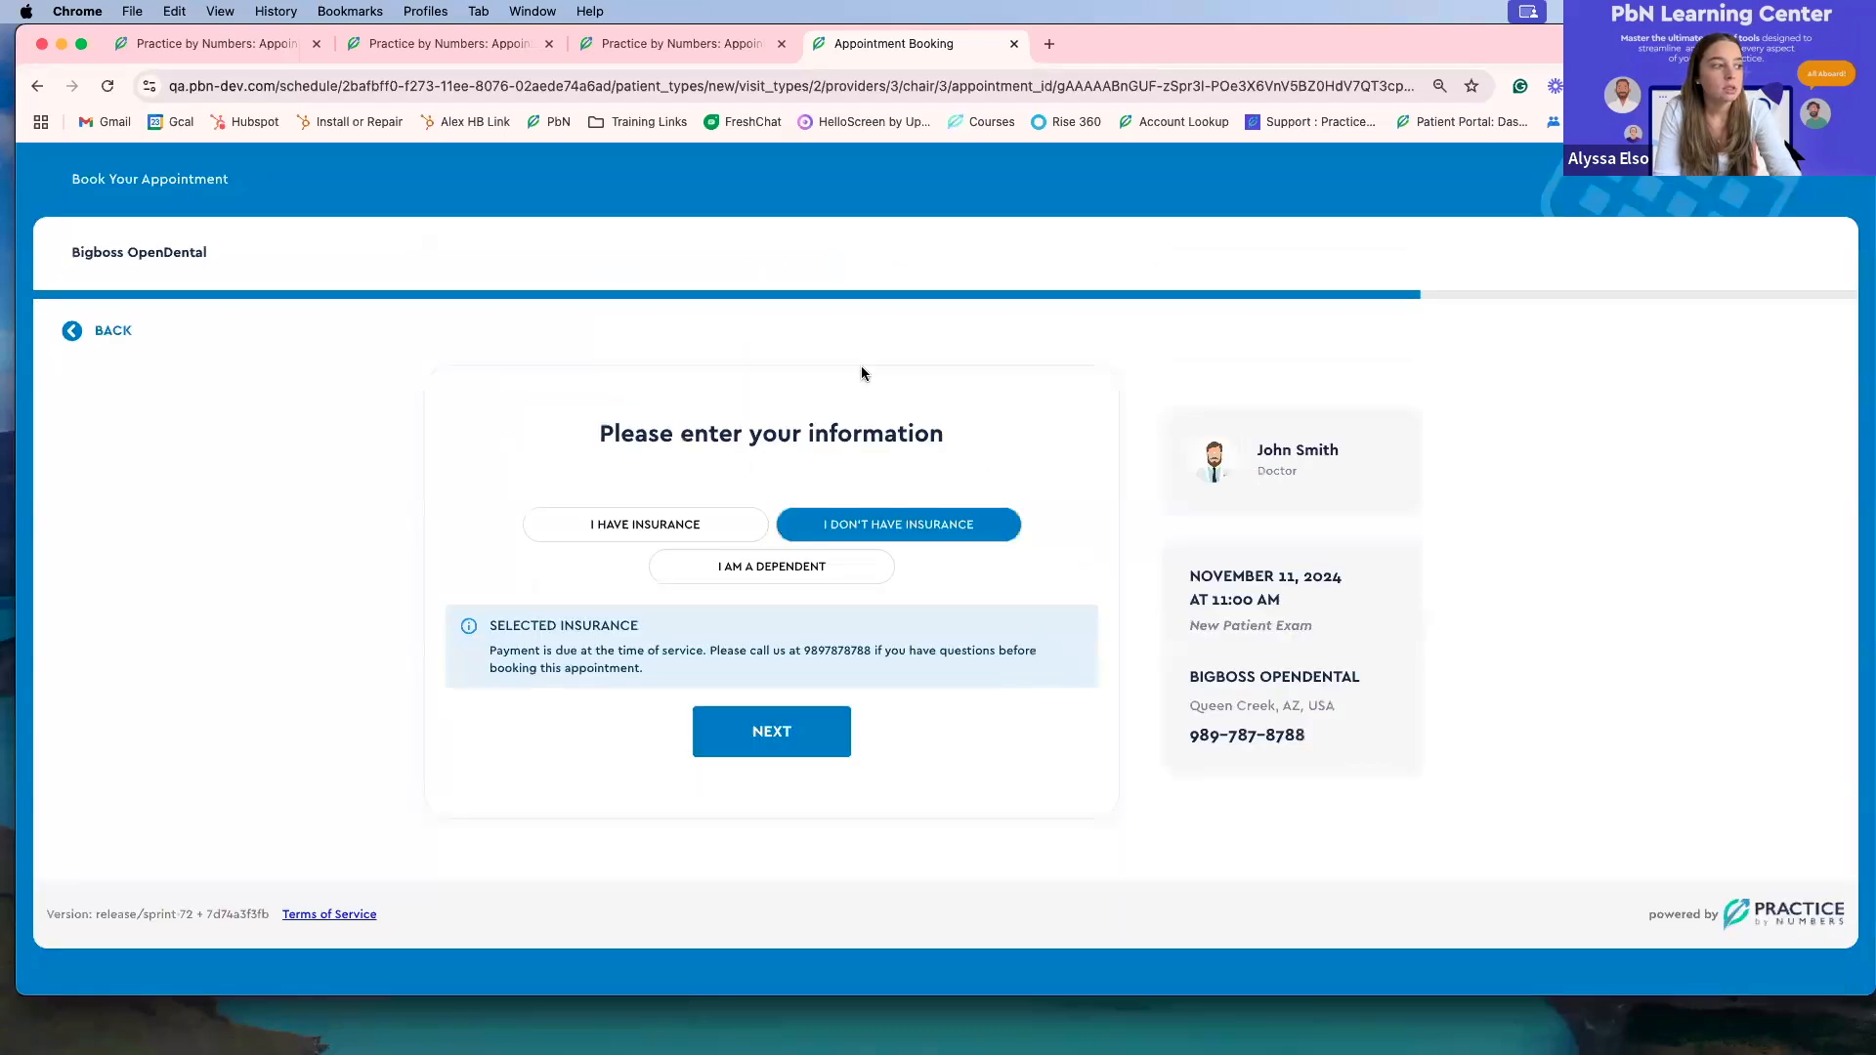
pyautogui.click(739, 567)
pyautogui.scroll(-2, 753, 581)
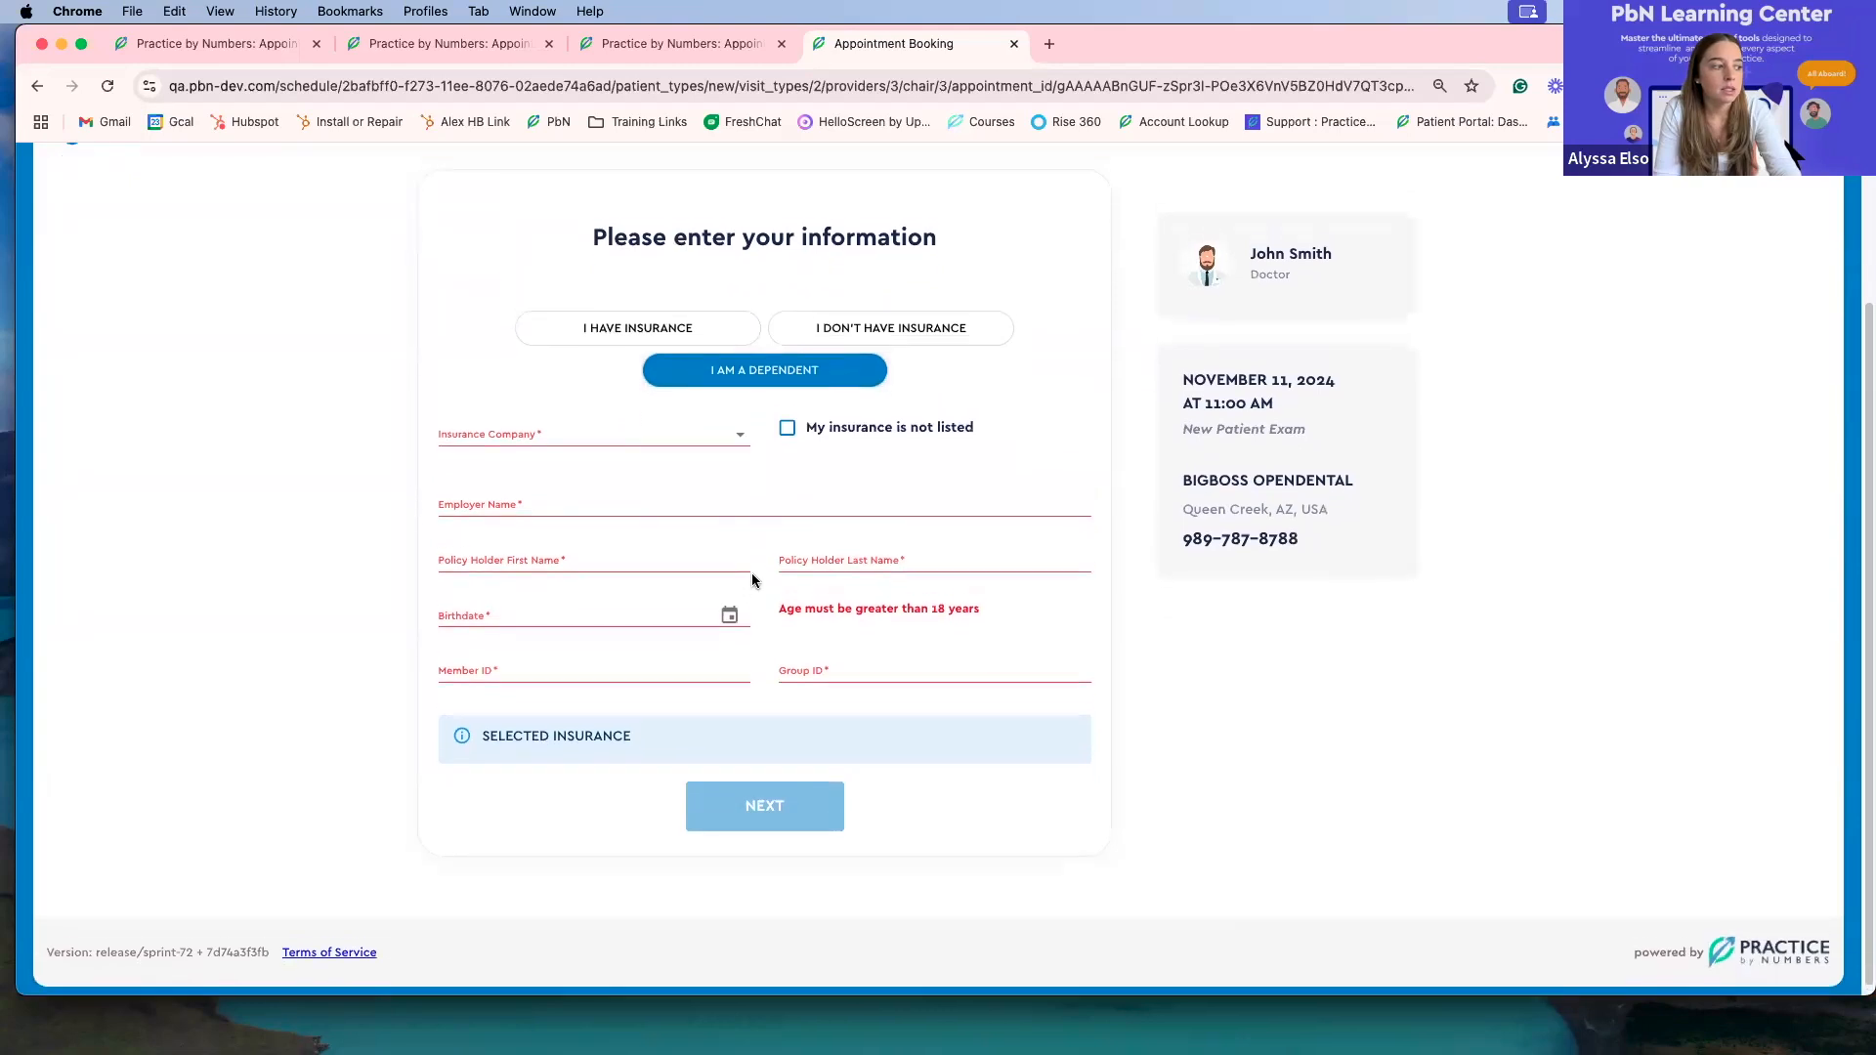
pyautogui.scroll(2, 753, 579)
pyautogui.click(869, 502)
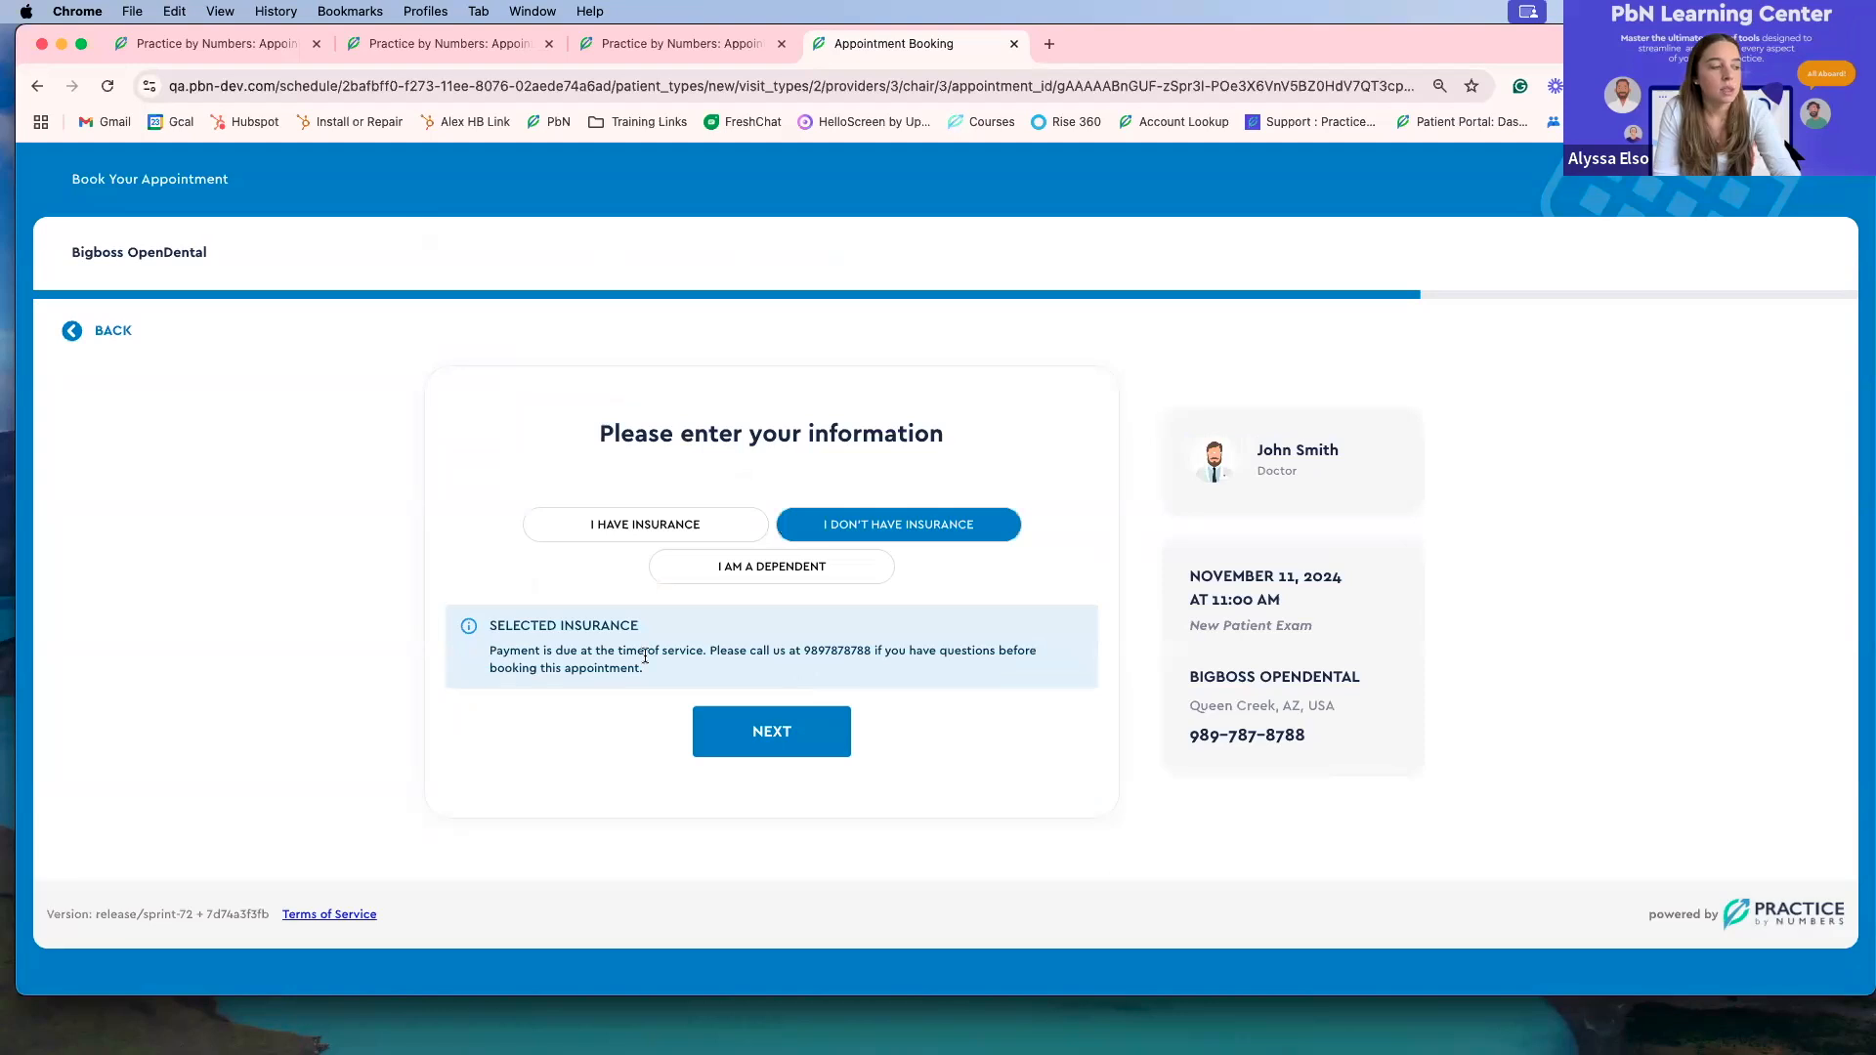
pyautogui.click(794, 749)
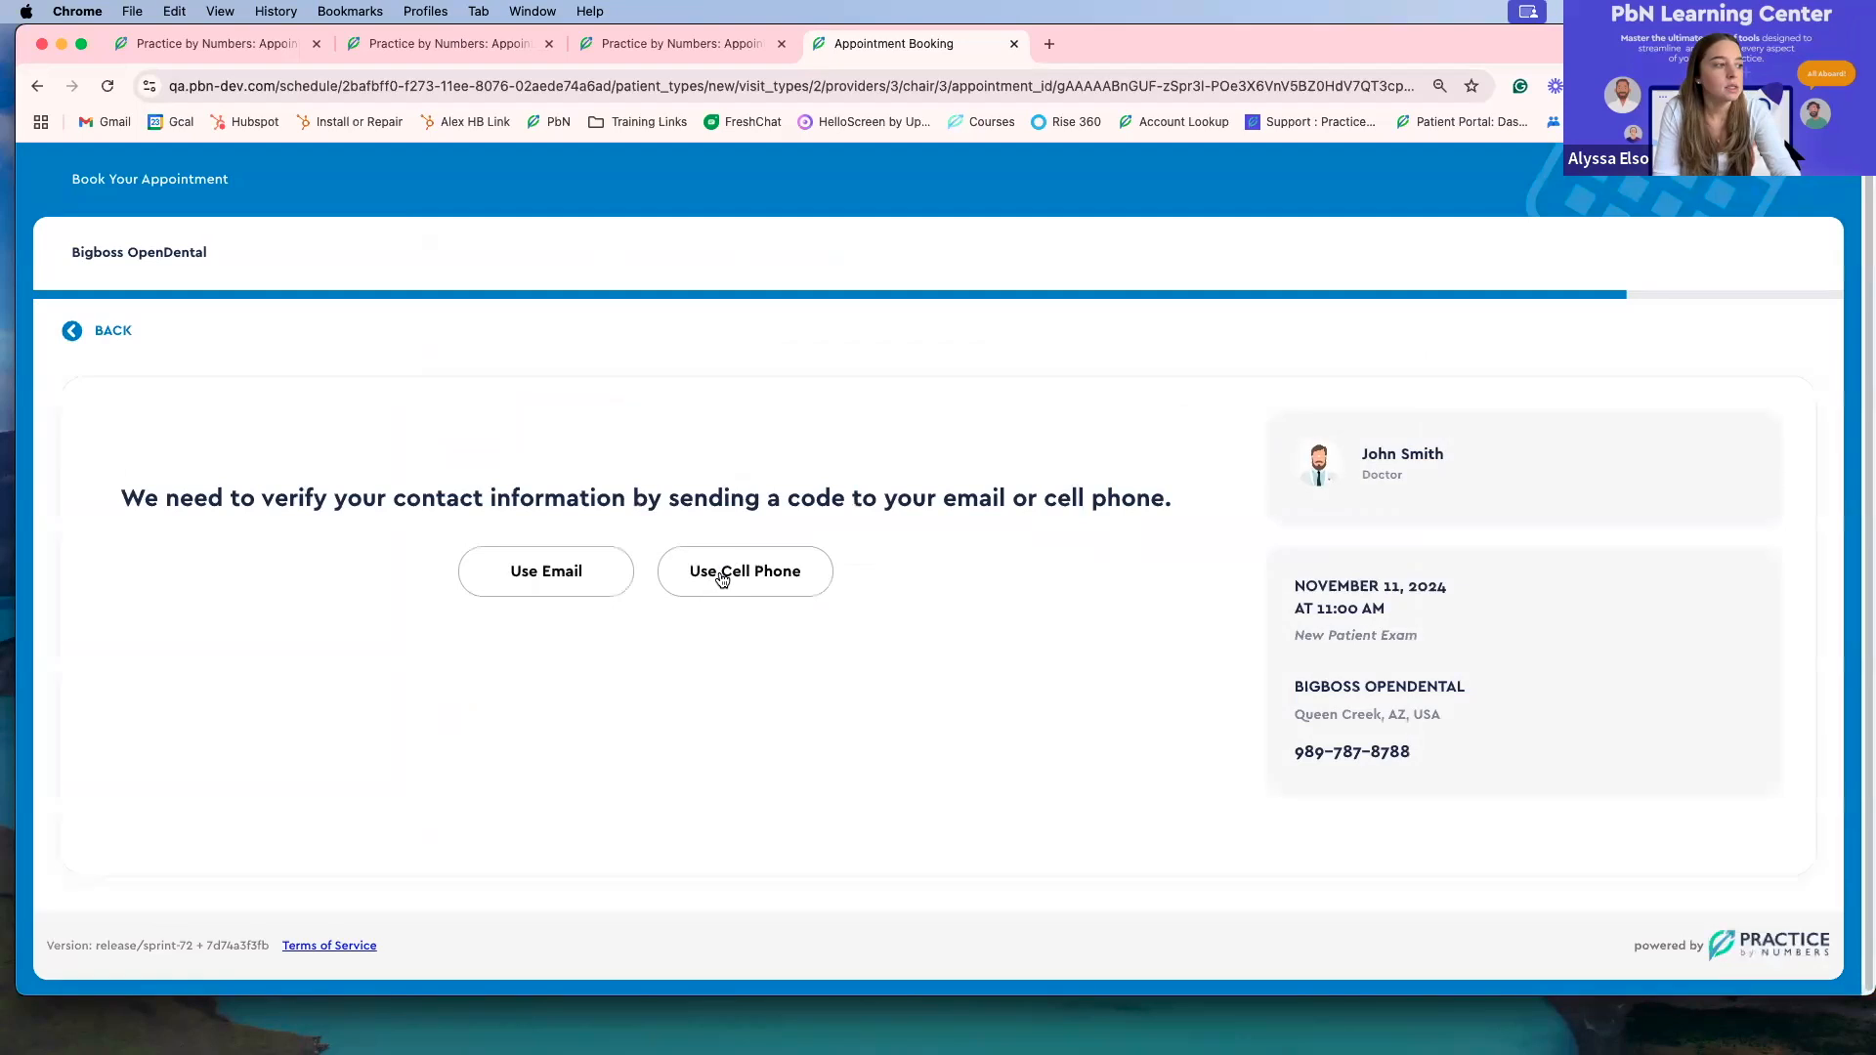
# Have the verification code sent by e-mail and enter the received 4-digit code.
pyautogui.click(572, 565)
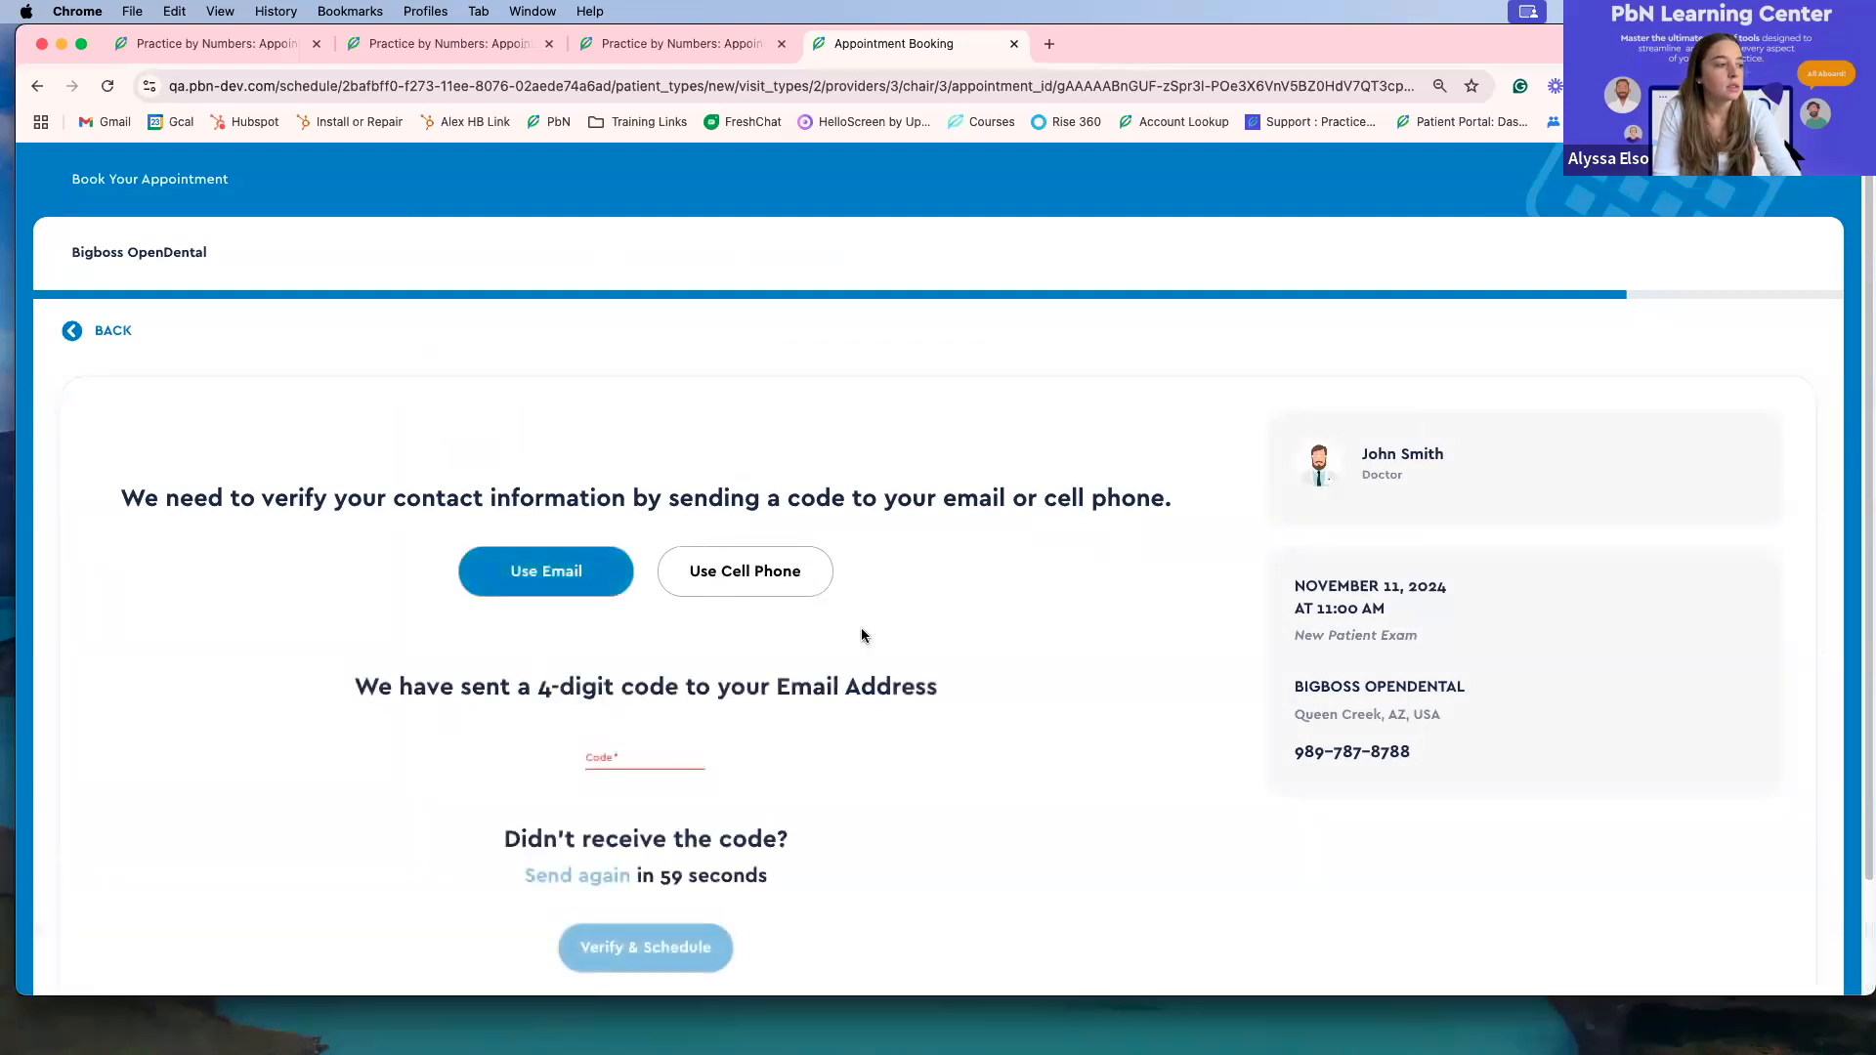
pyautogui.scroll(-1, 863, 638)
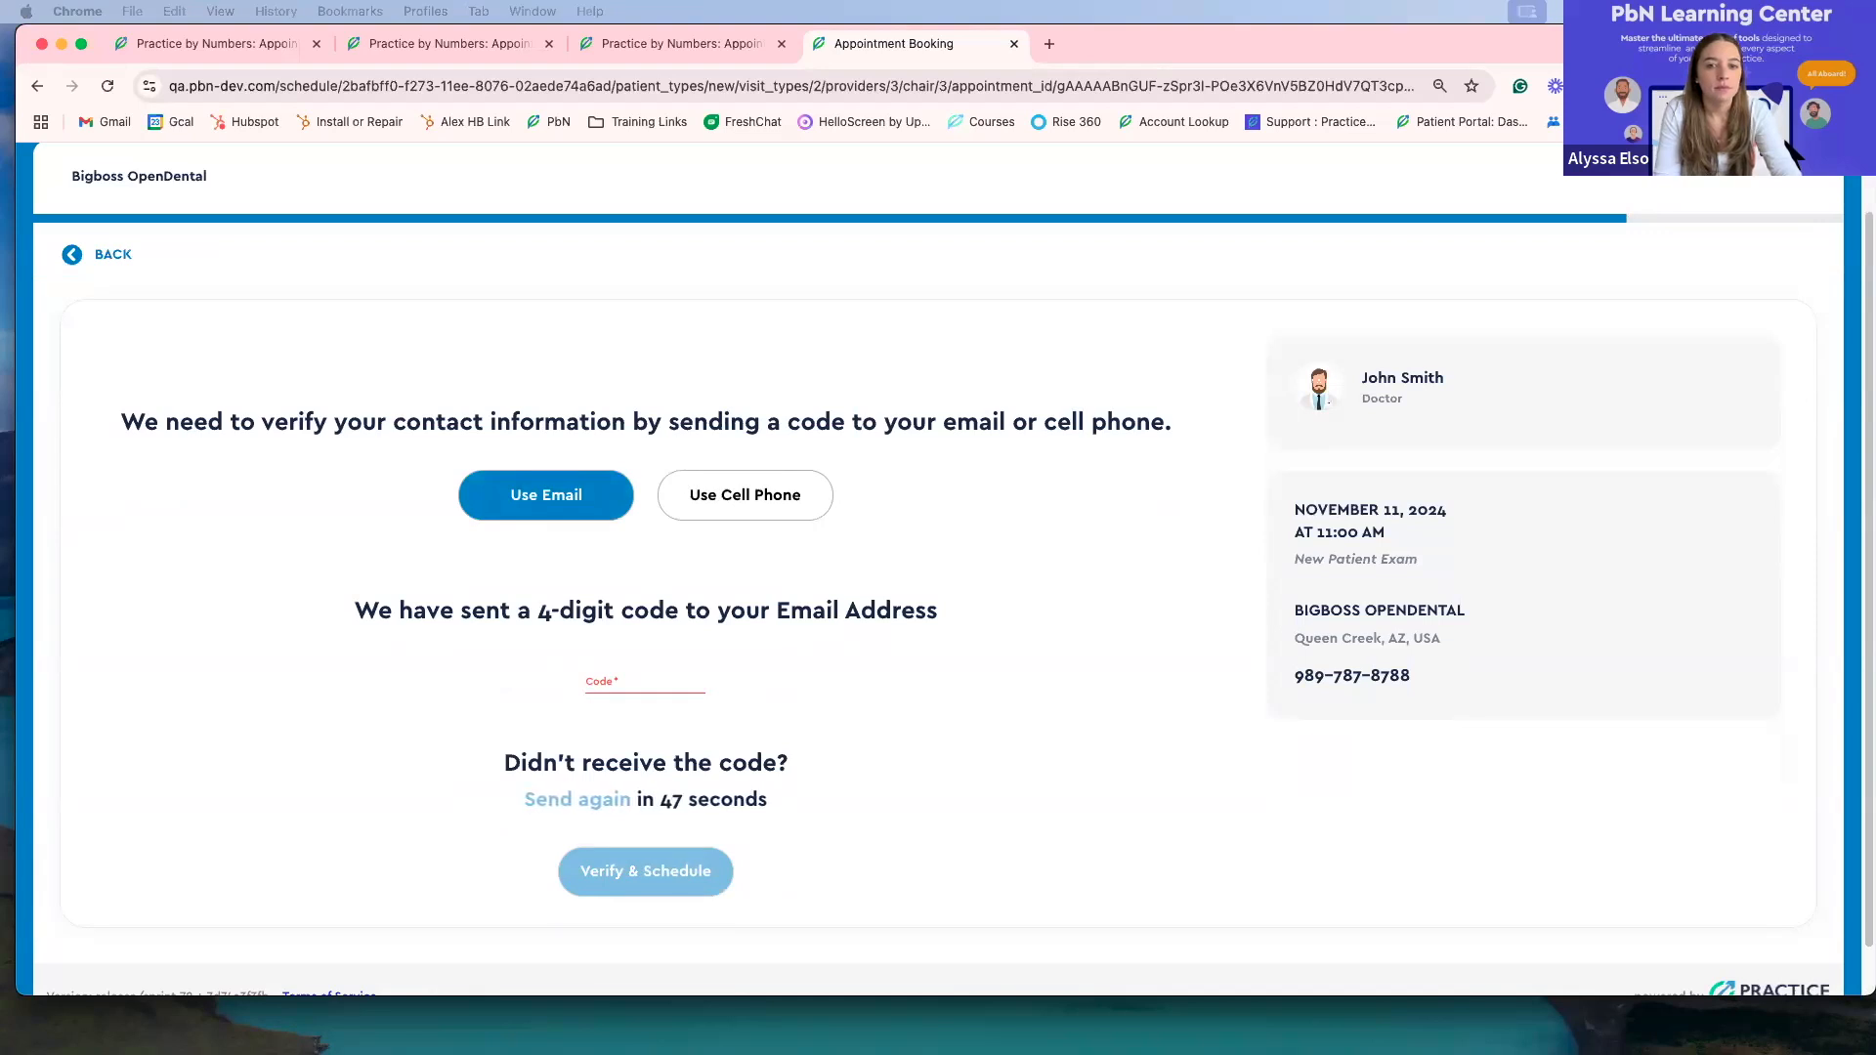
pyautogui.click(633, 680)
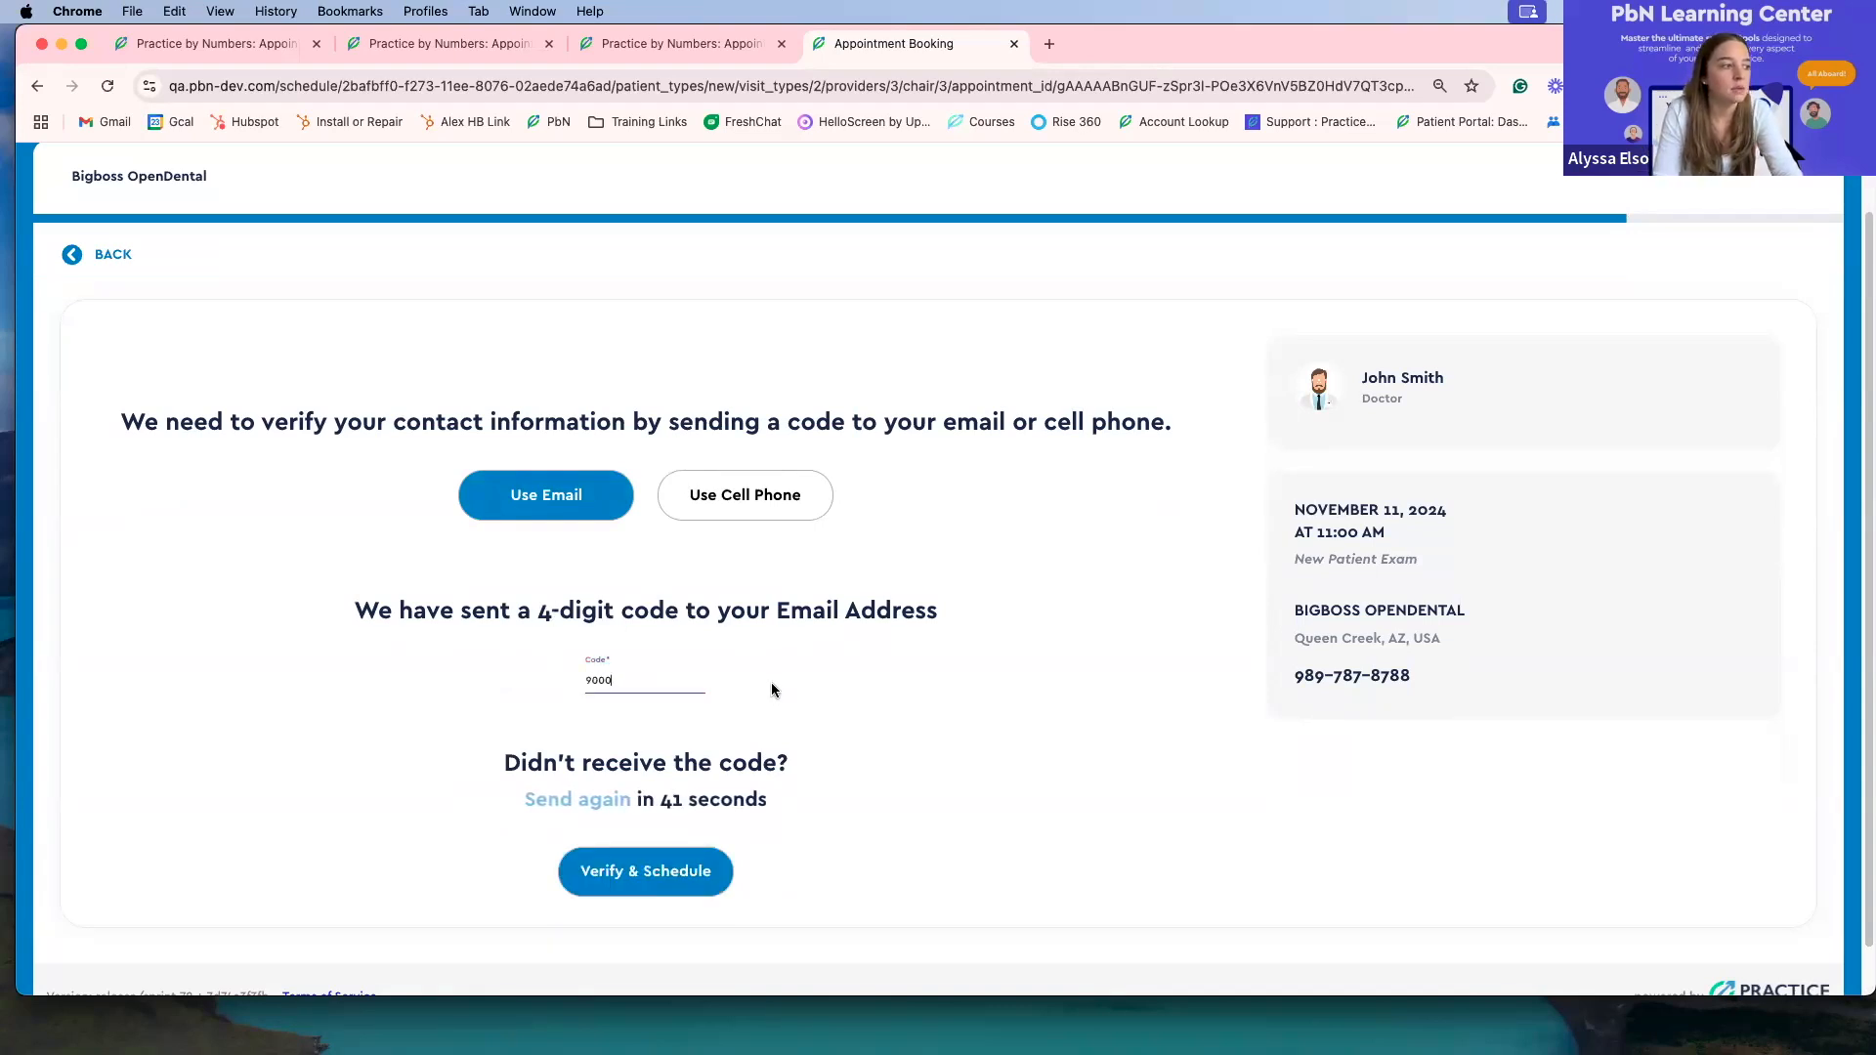
# Verify and schedule, then review the Appointment Booked confirmation for Nov 11, 2024, 11:00 AM.
pyautogui.click(648, 875)
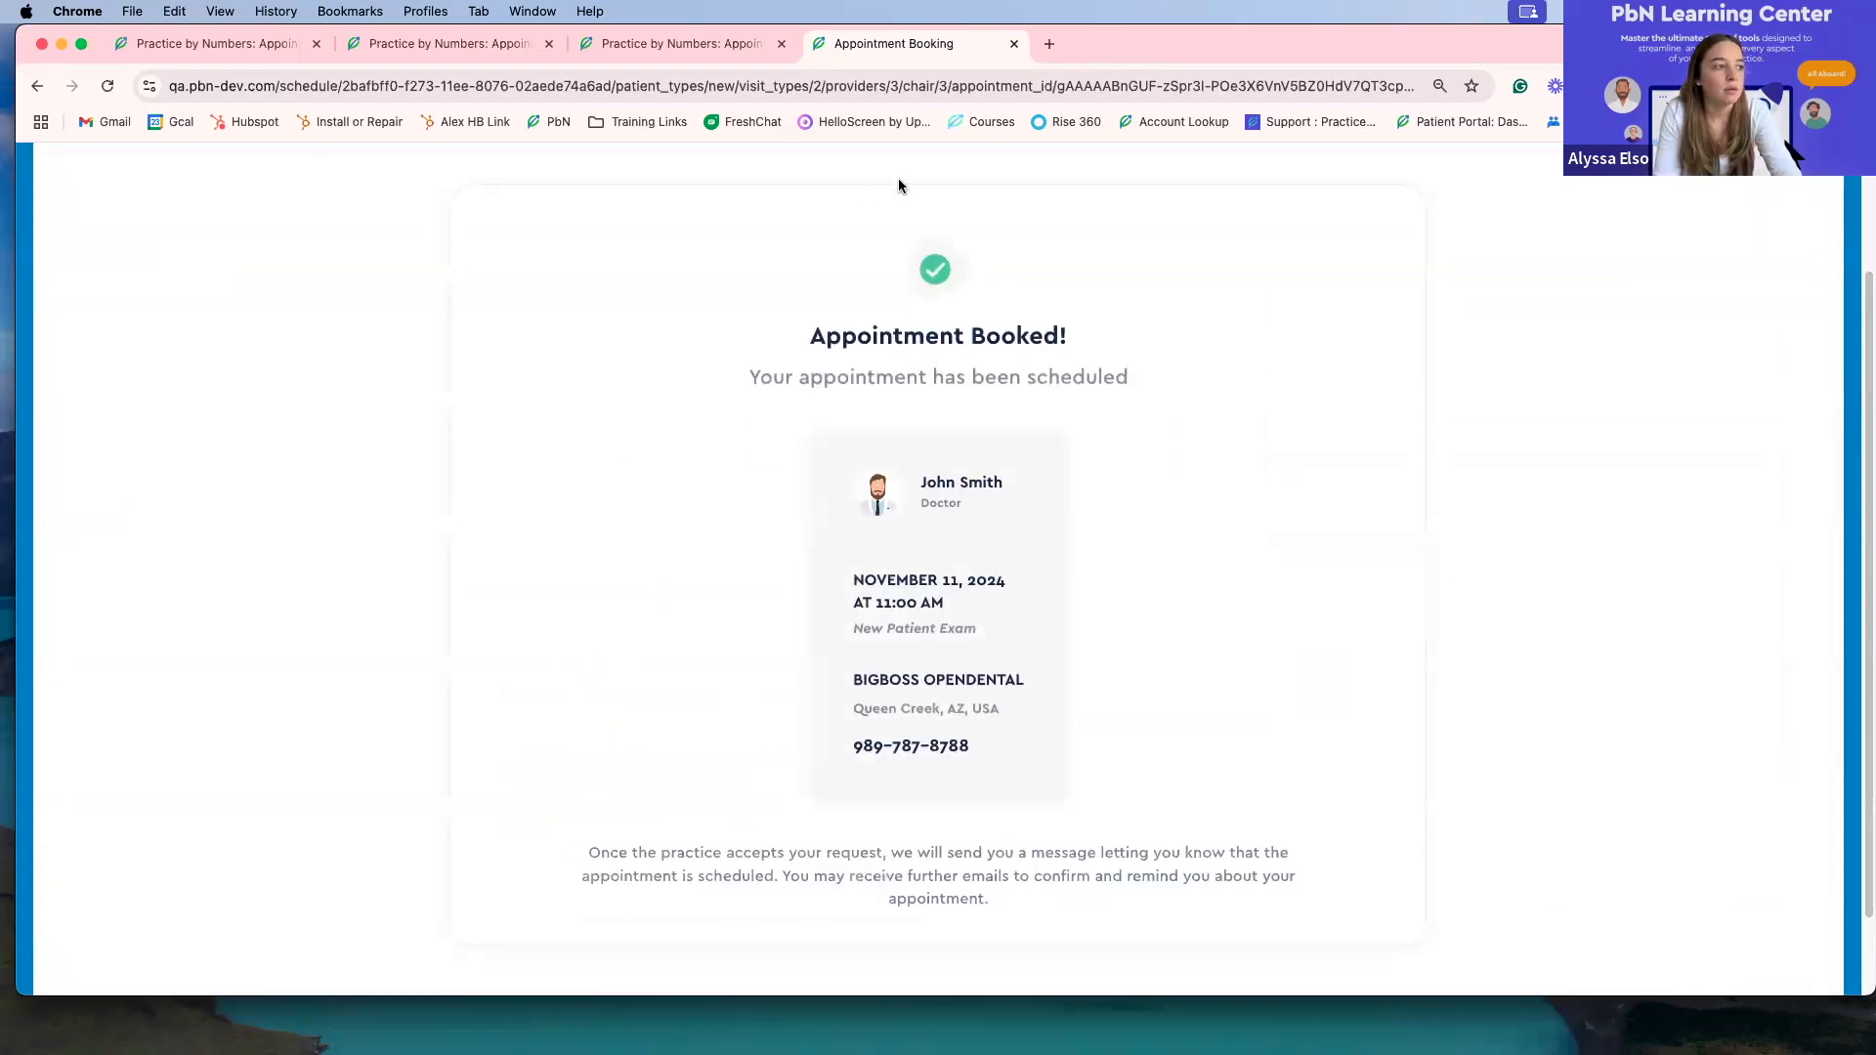
pyautogui.scroll(2, 887, 457)
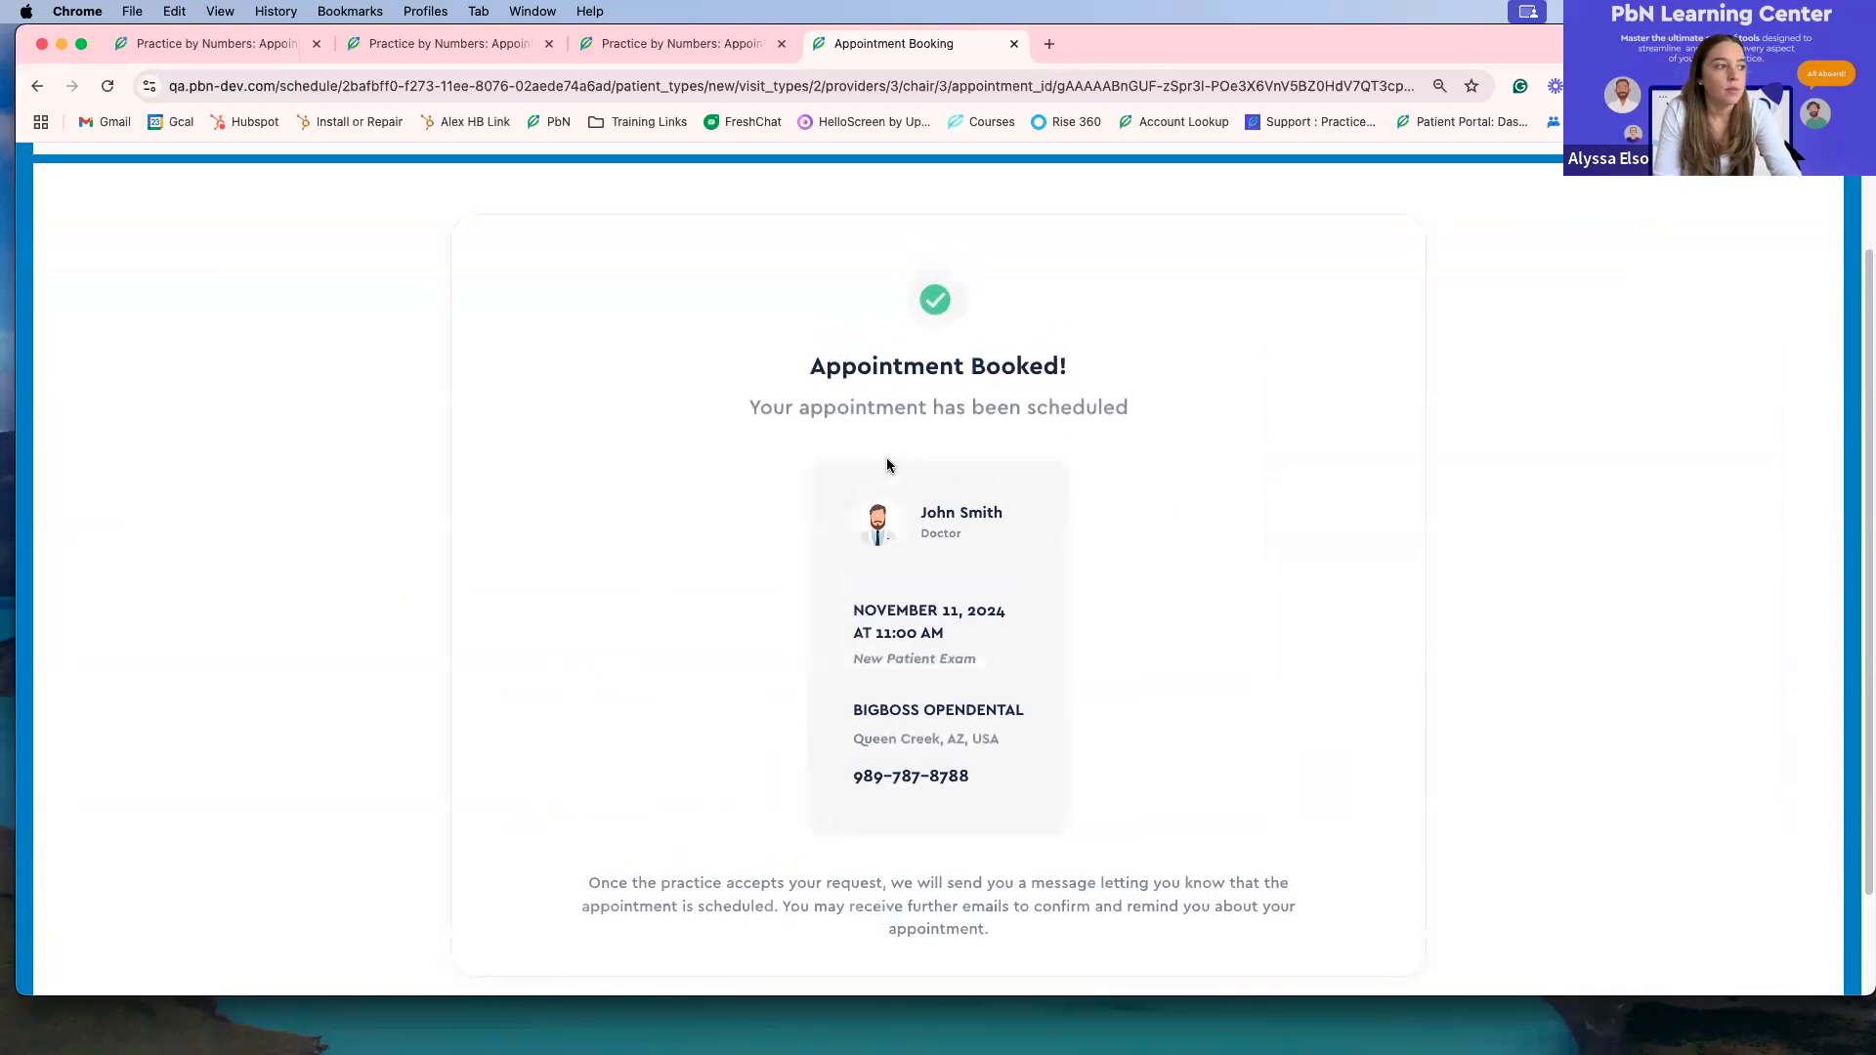
pyautogui.scroll(-1, 712, 510)
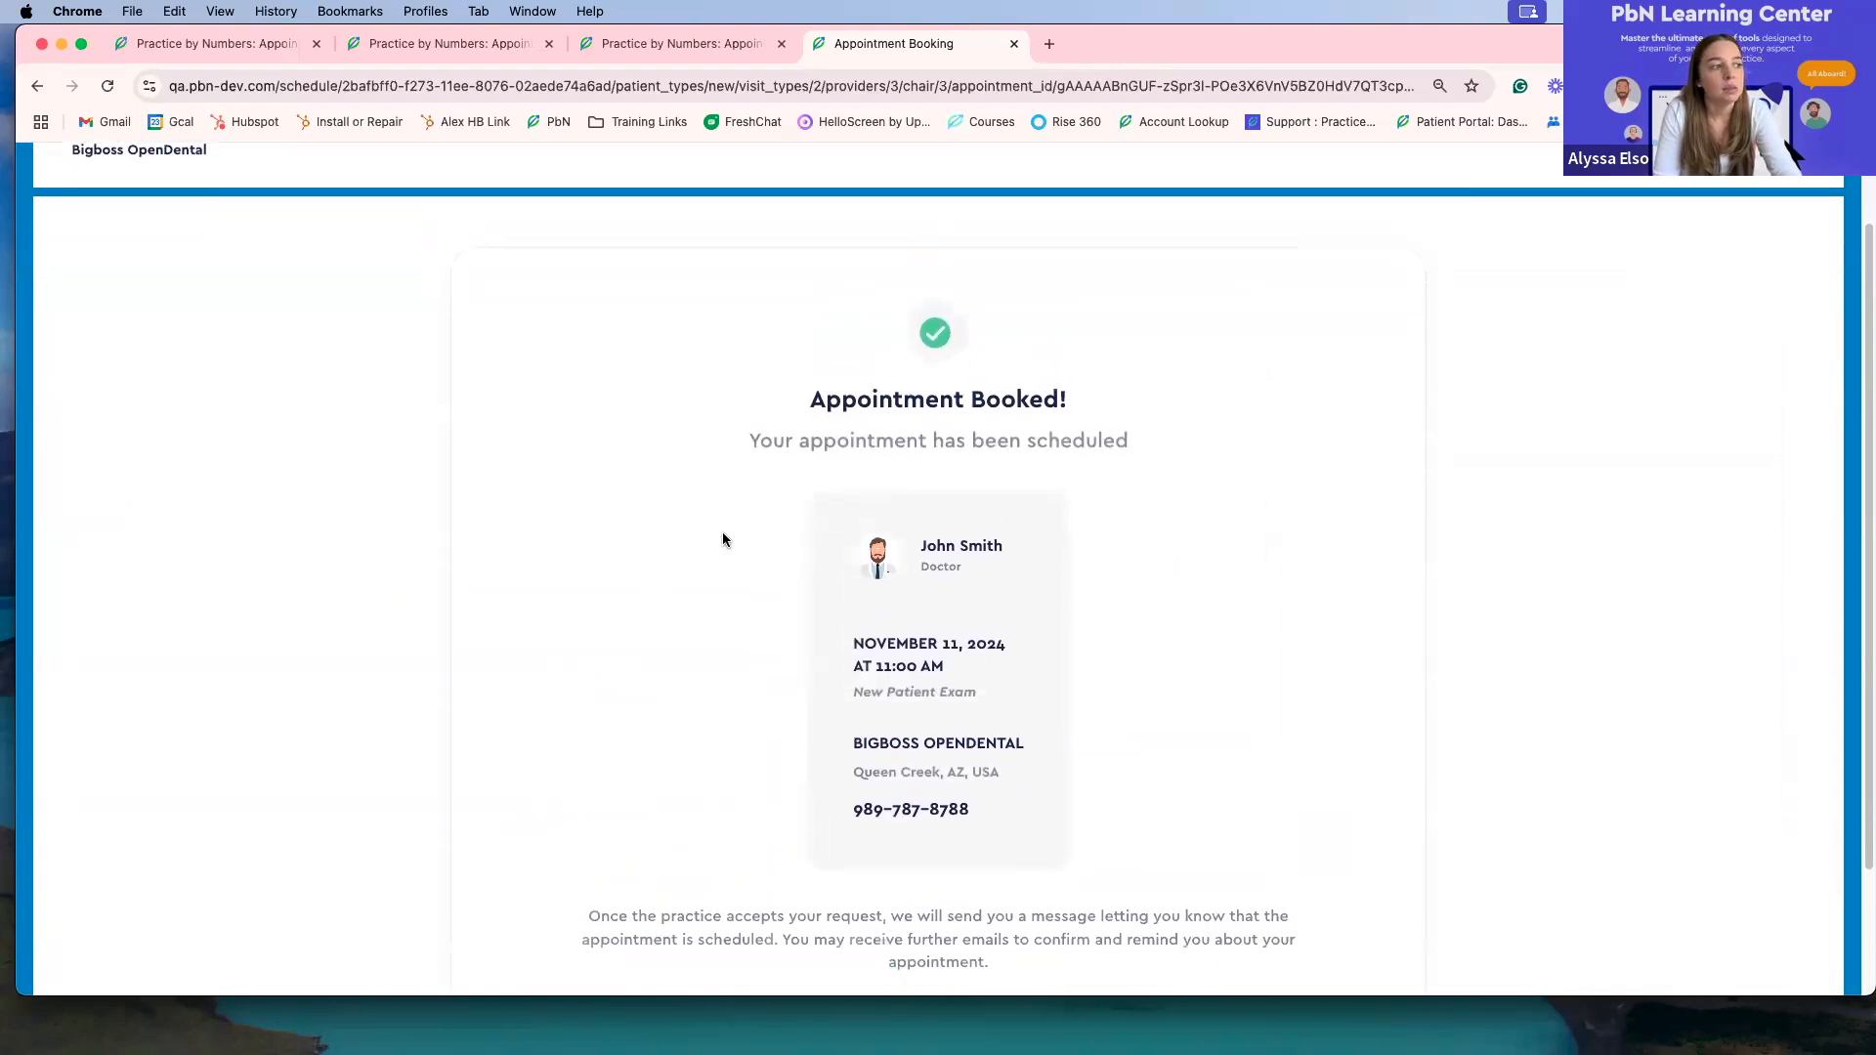
pyautogui.scroll(-1, 751, 548)
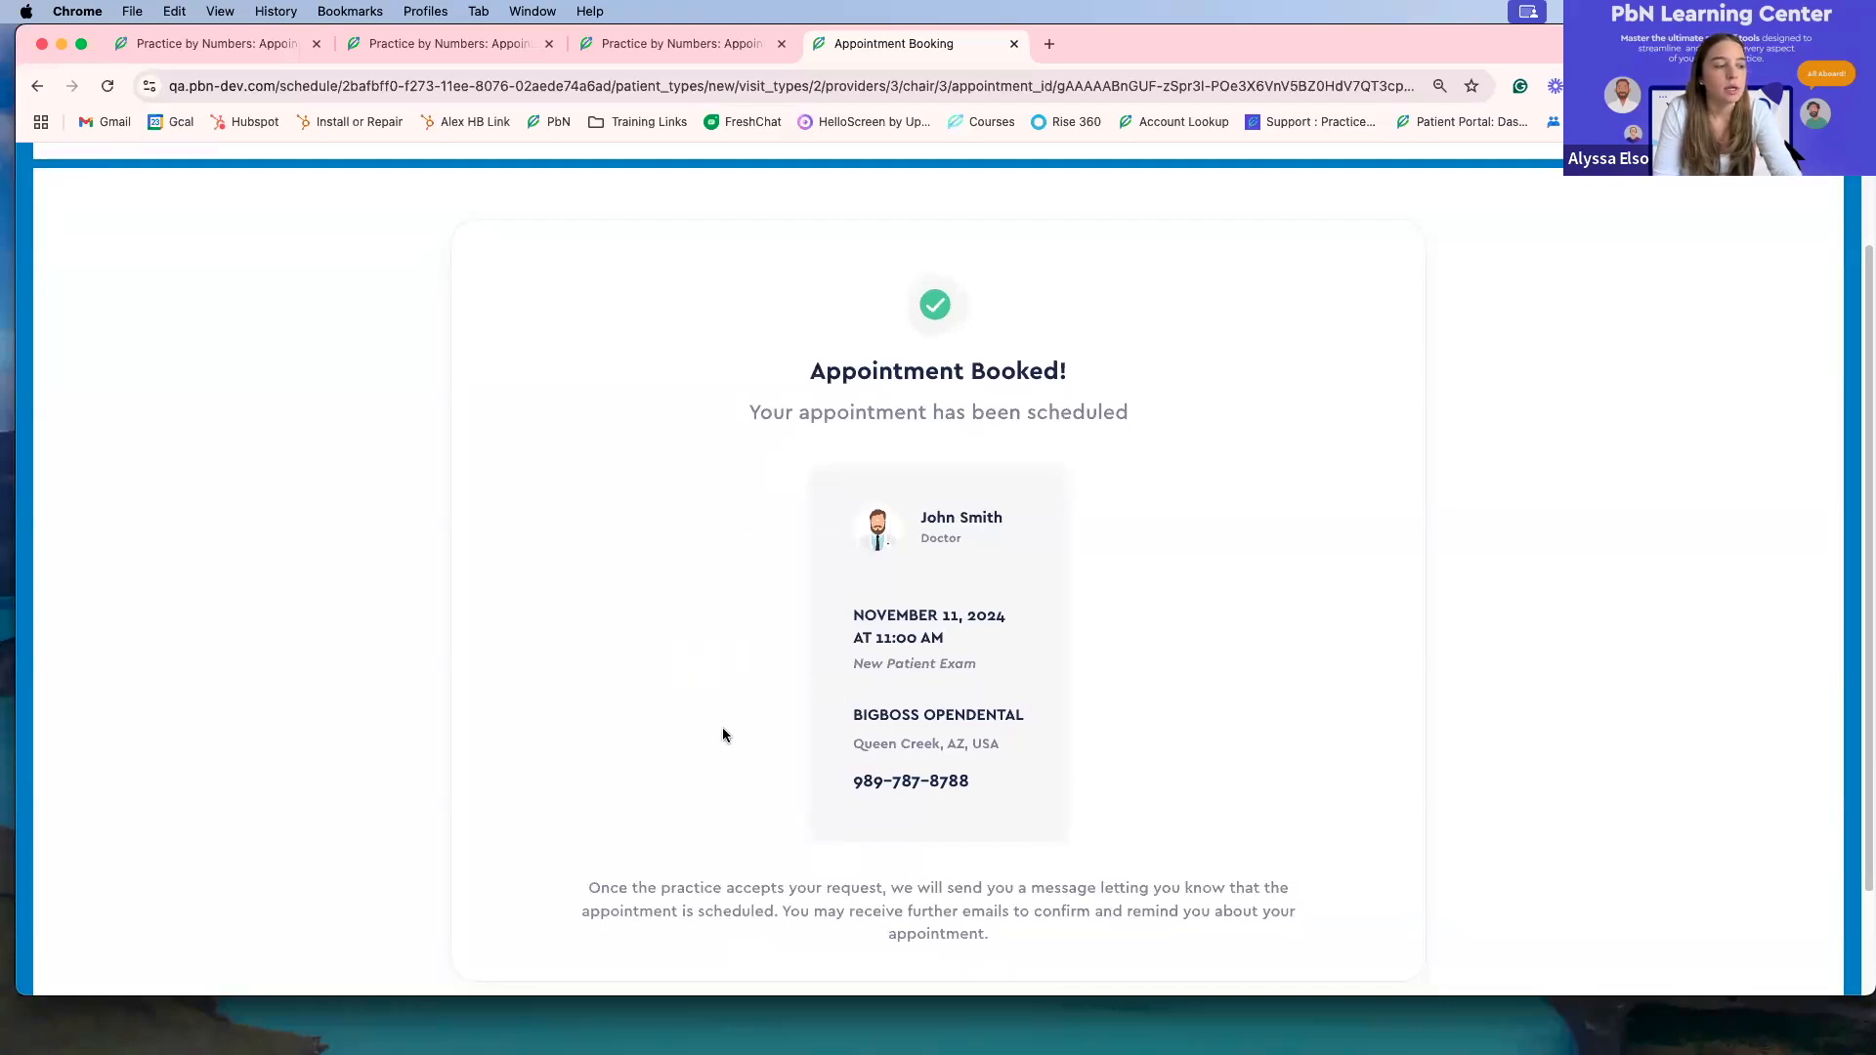
pyautogui.scroll(-1, 724, 718)
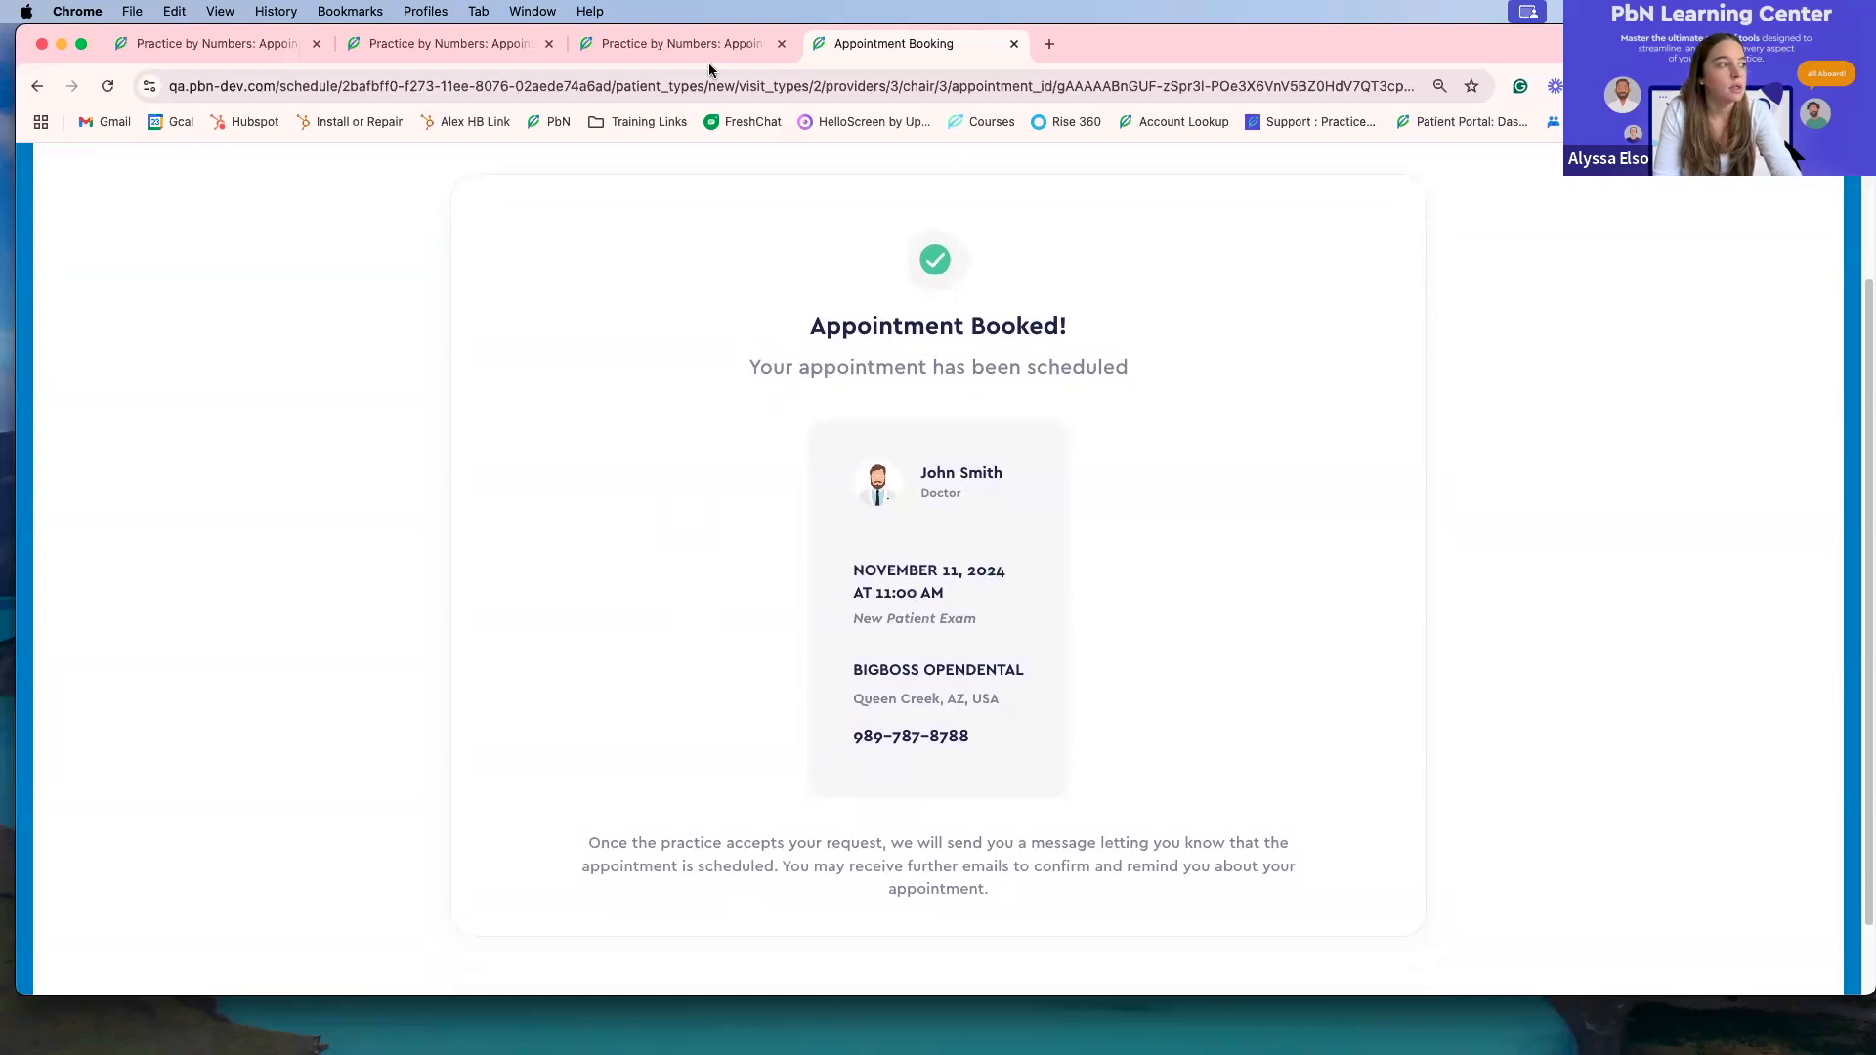
# Check the admin Appointment List for the Accepted 11/11/2024 11:00 AM New Patient Exam.
pyautogui.click(696, 41)
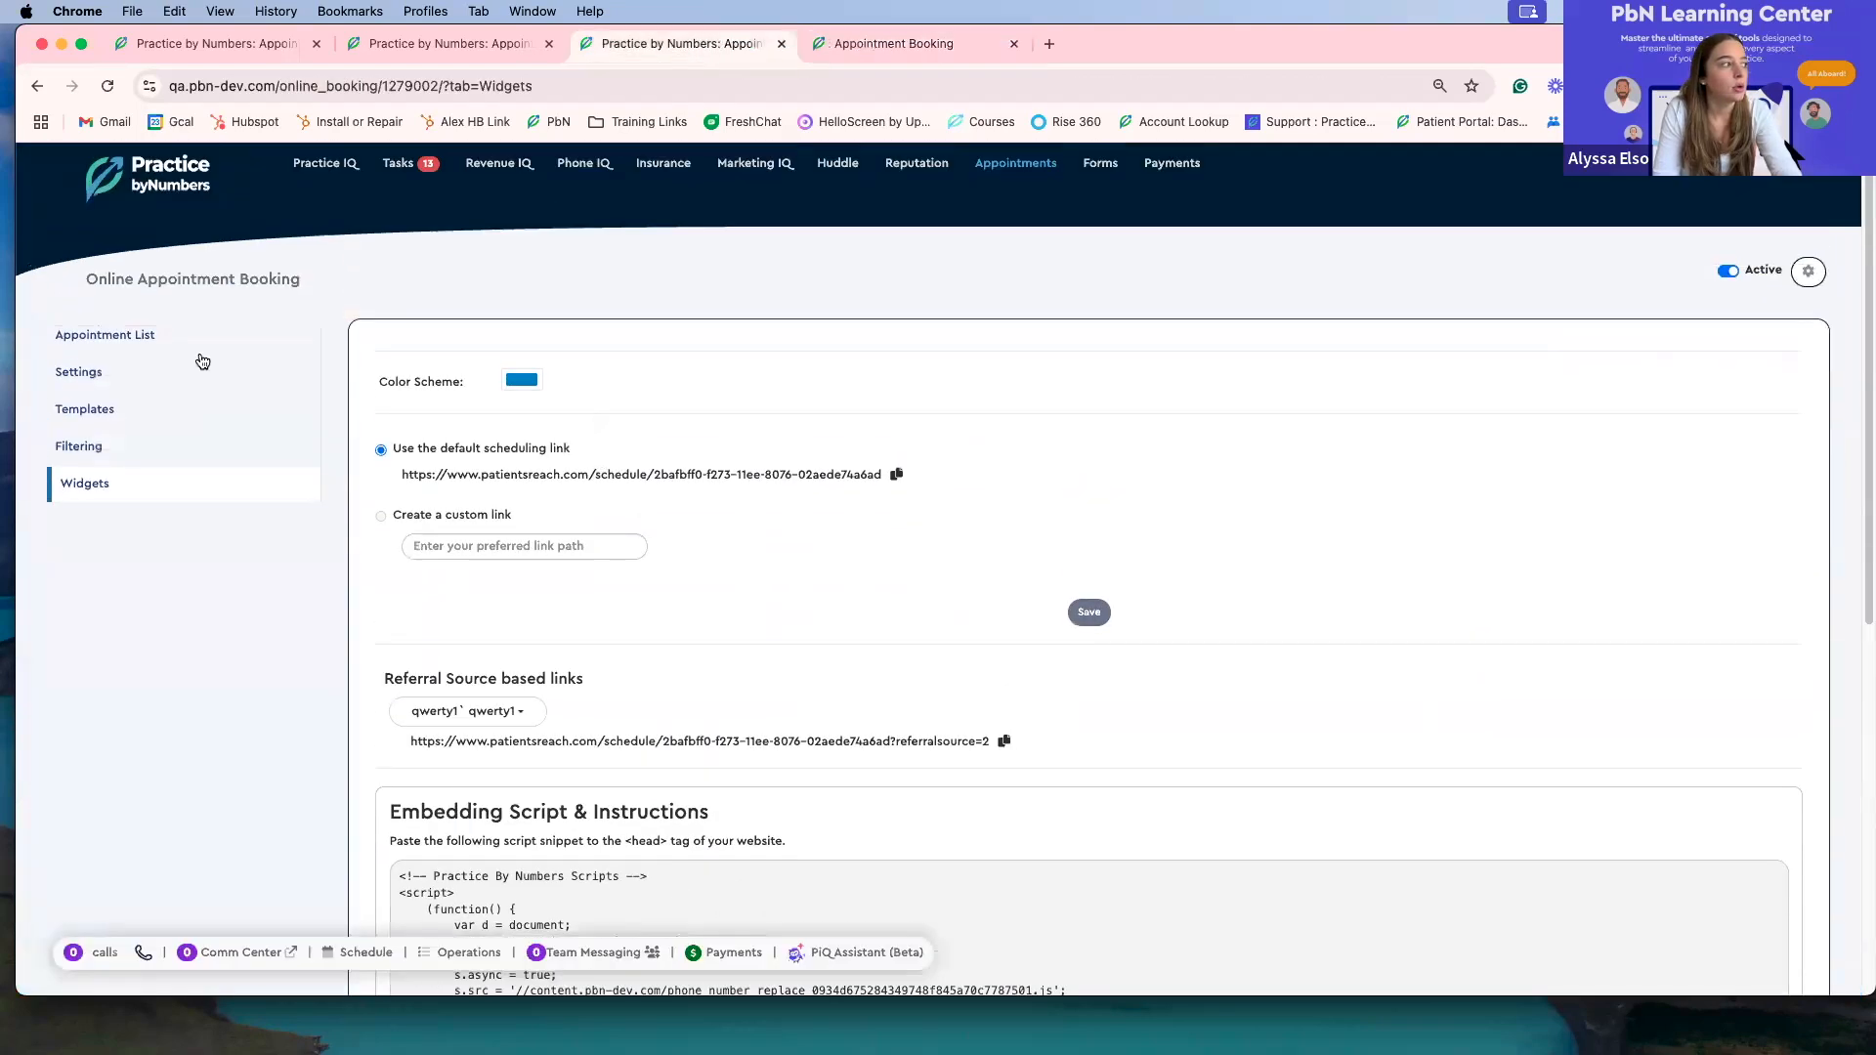
pyautogui.click(200, 346)
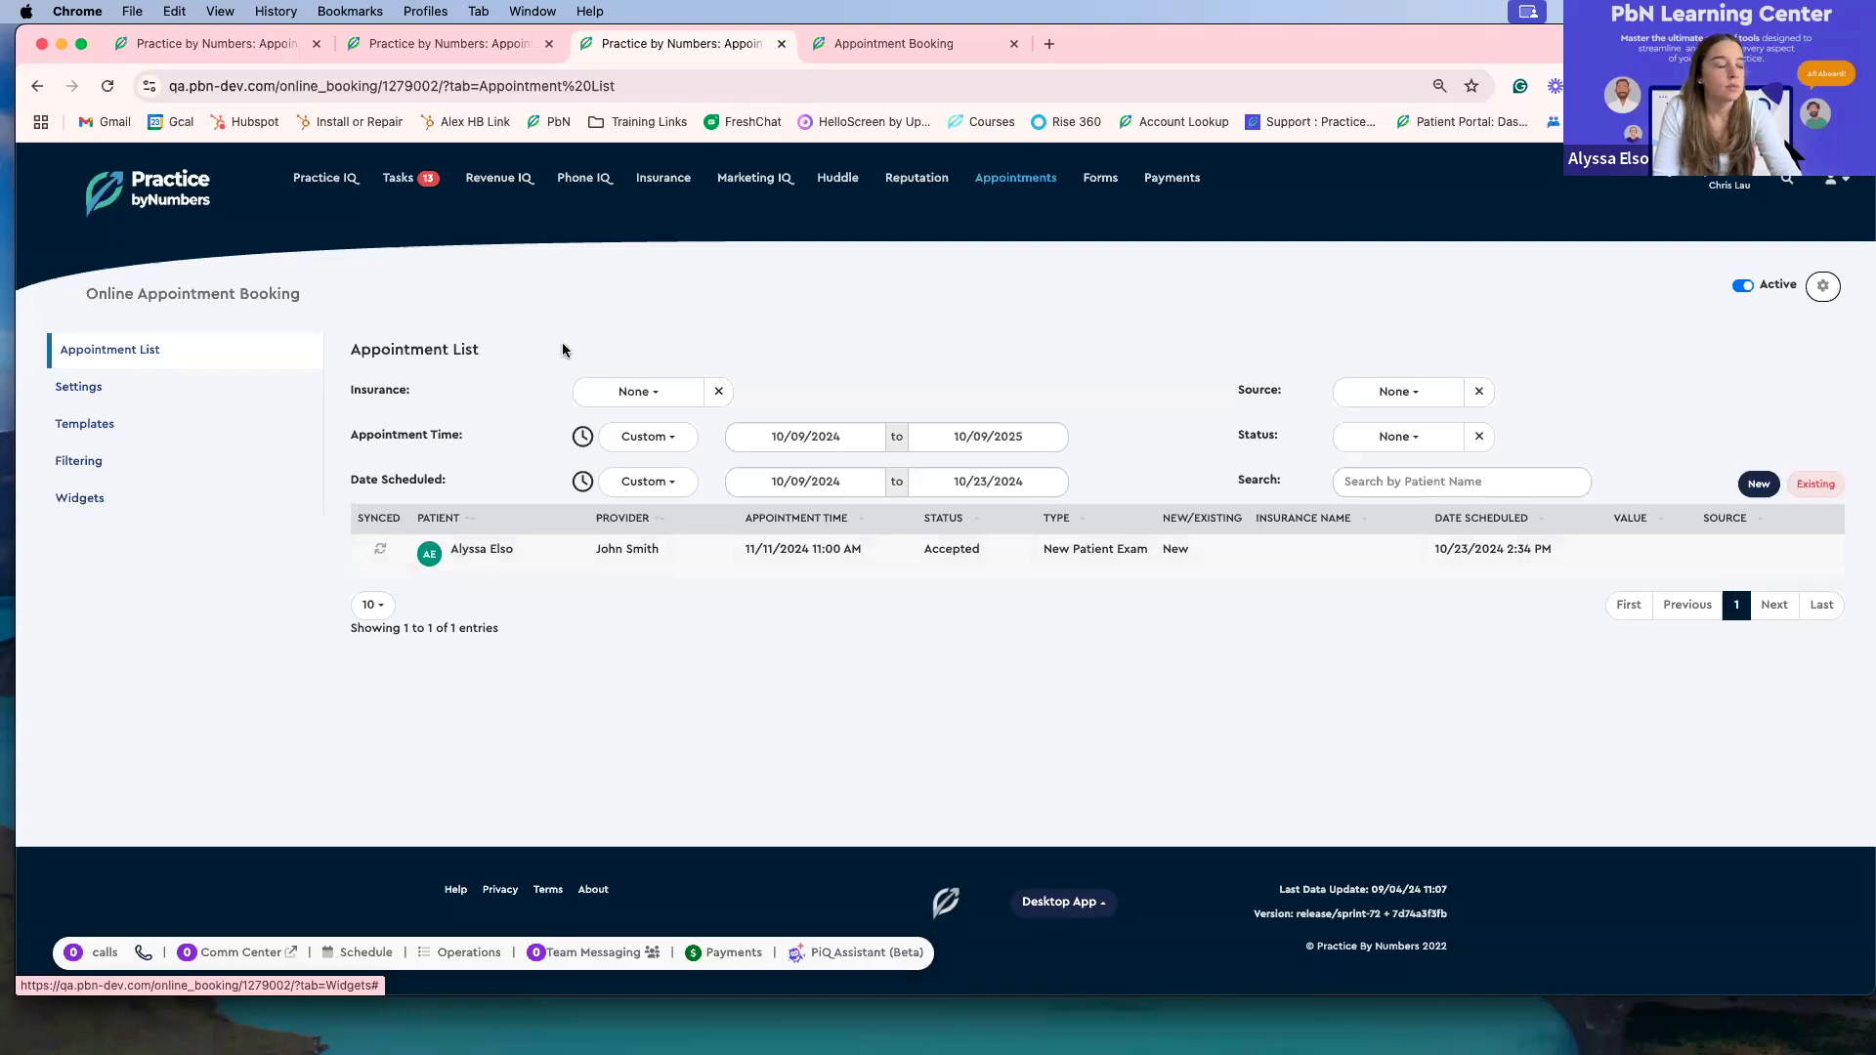
pyautogui.click(361, 953)
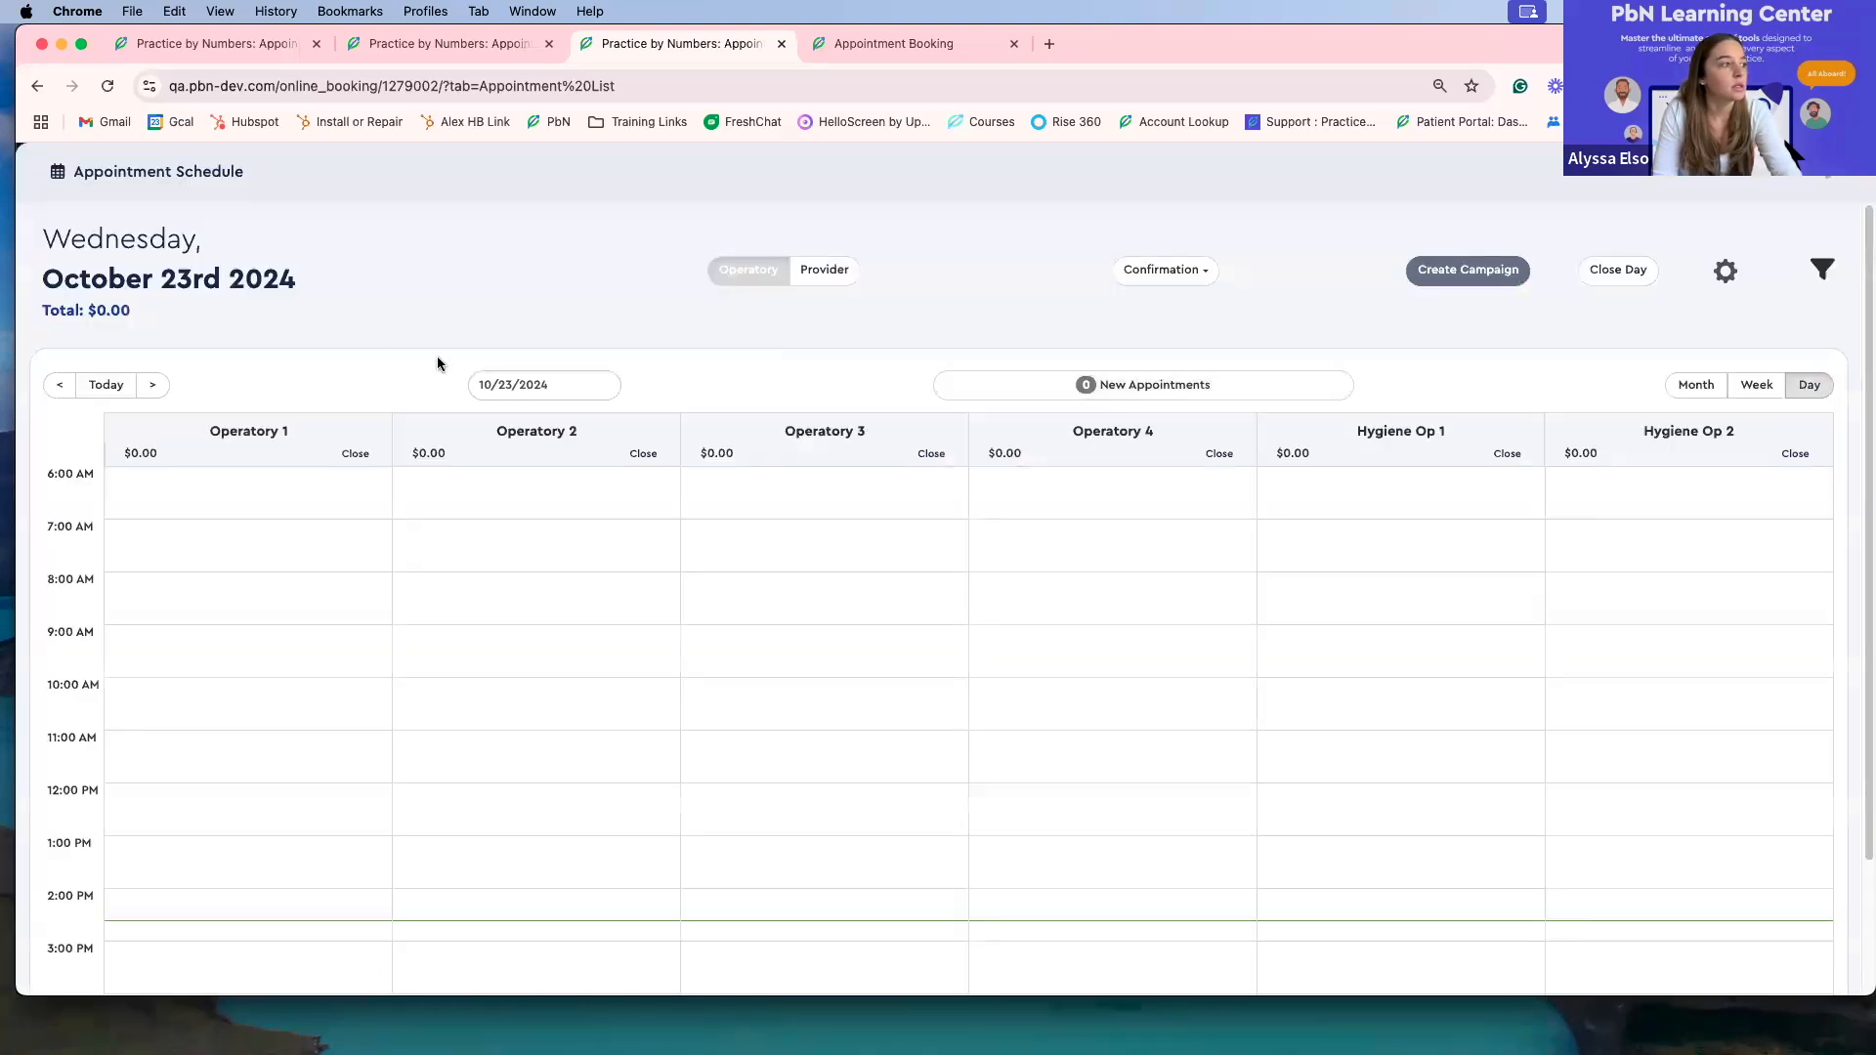
pyautogui.click(512, 386)
pyautogui.click(512, 386)
pyautogui.click(586, 388)
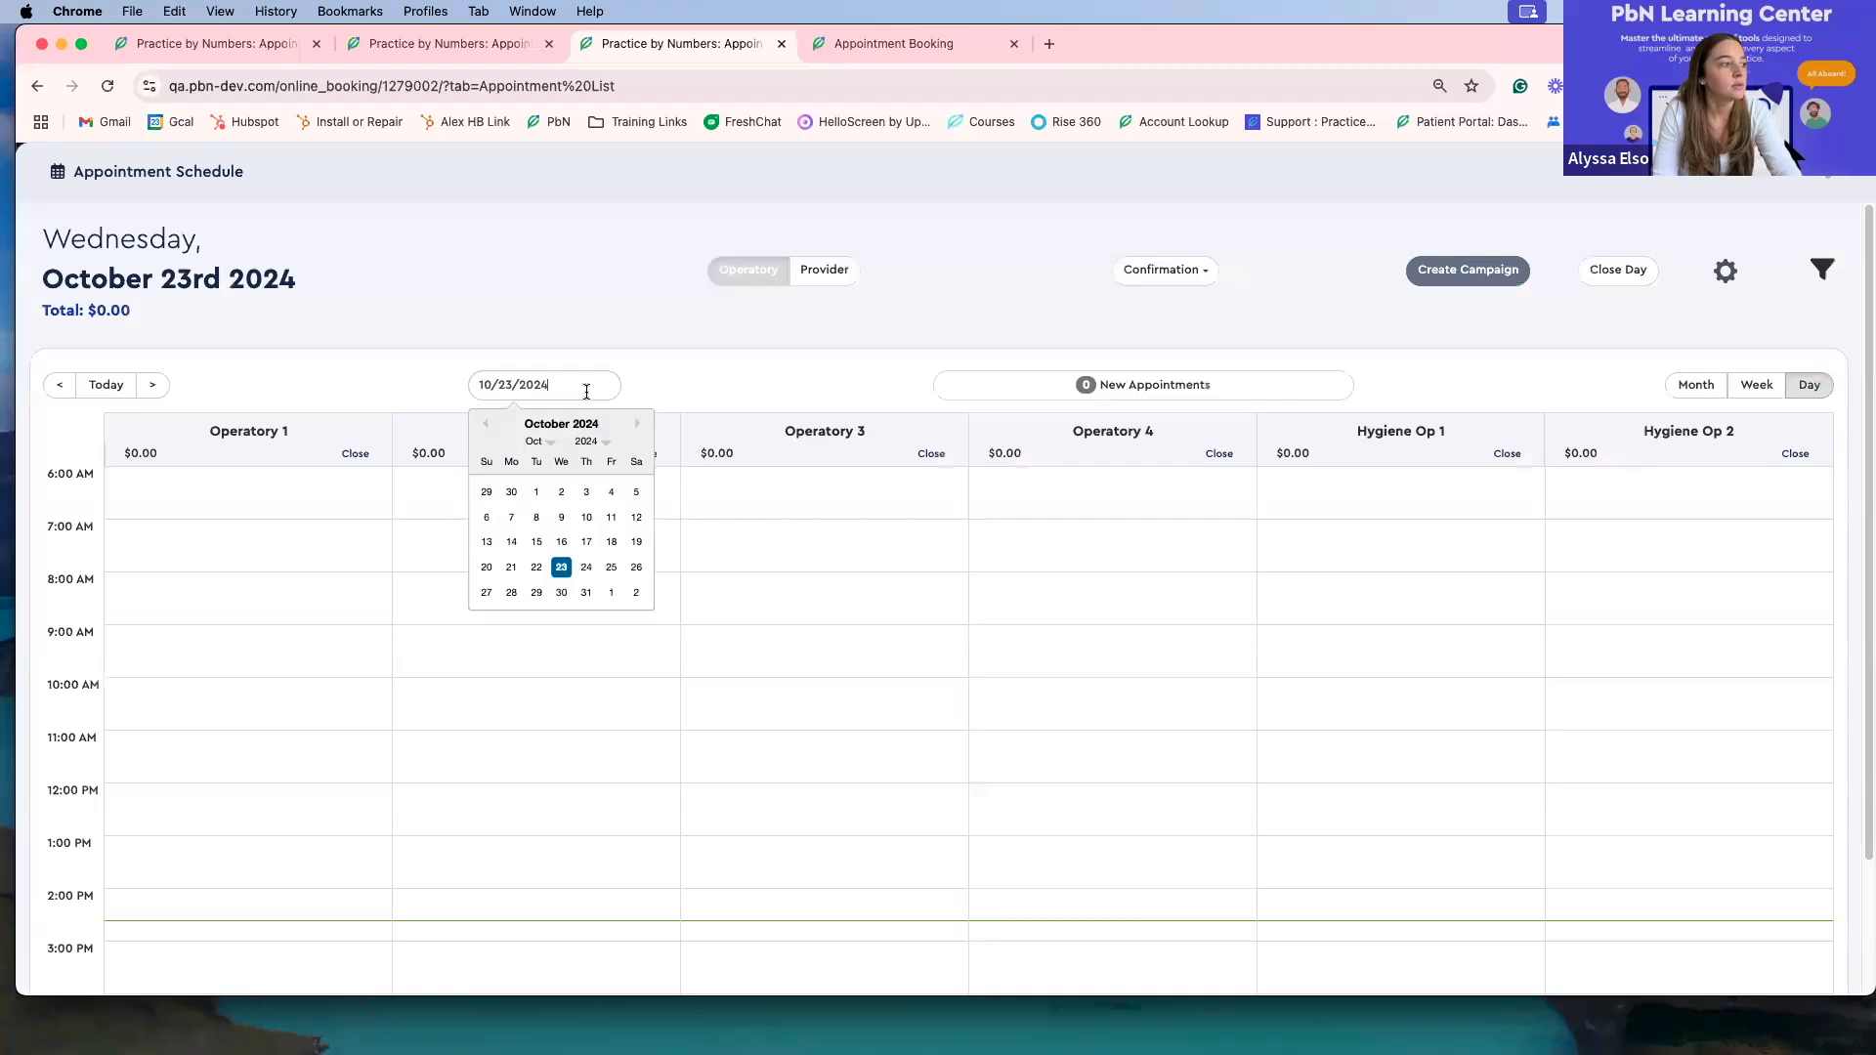
pyautogui.click(641, 427)
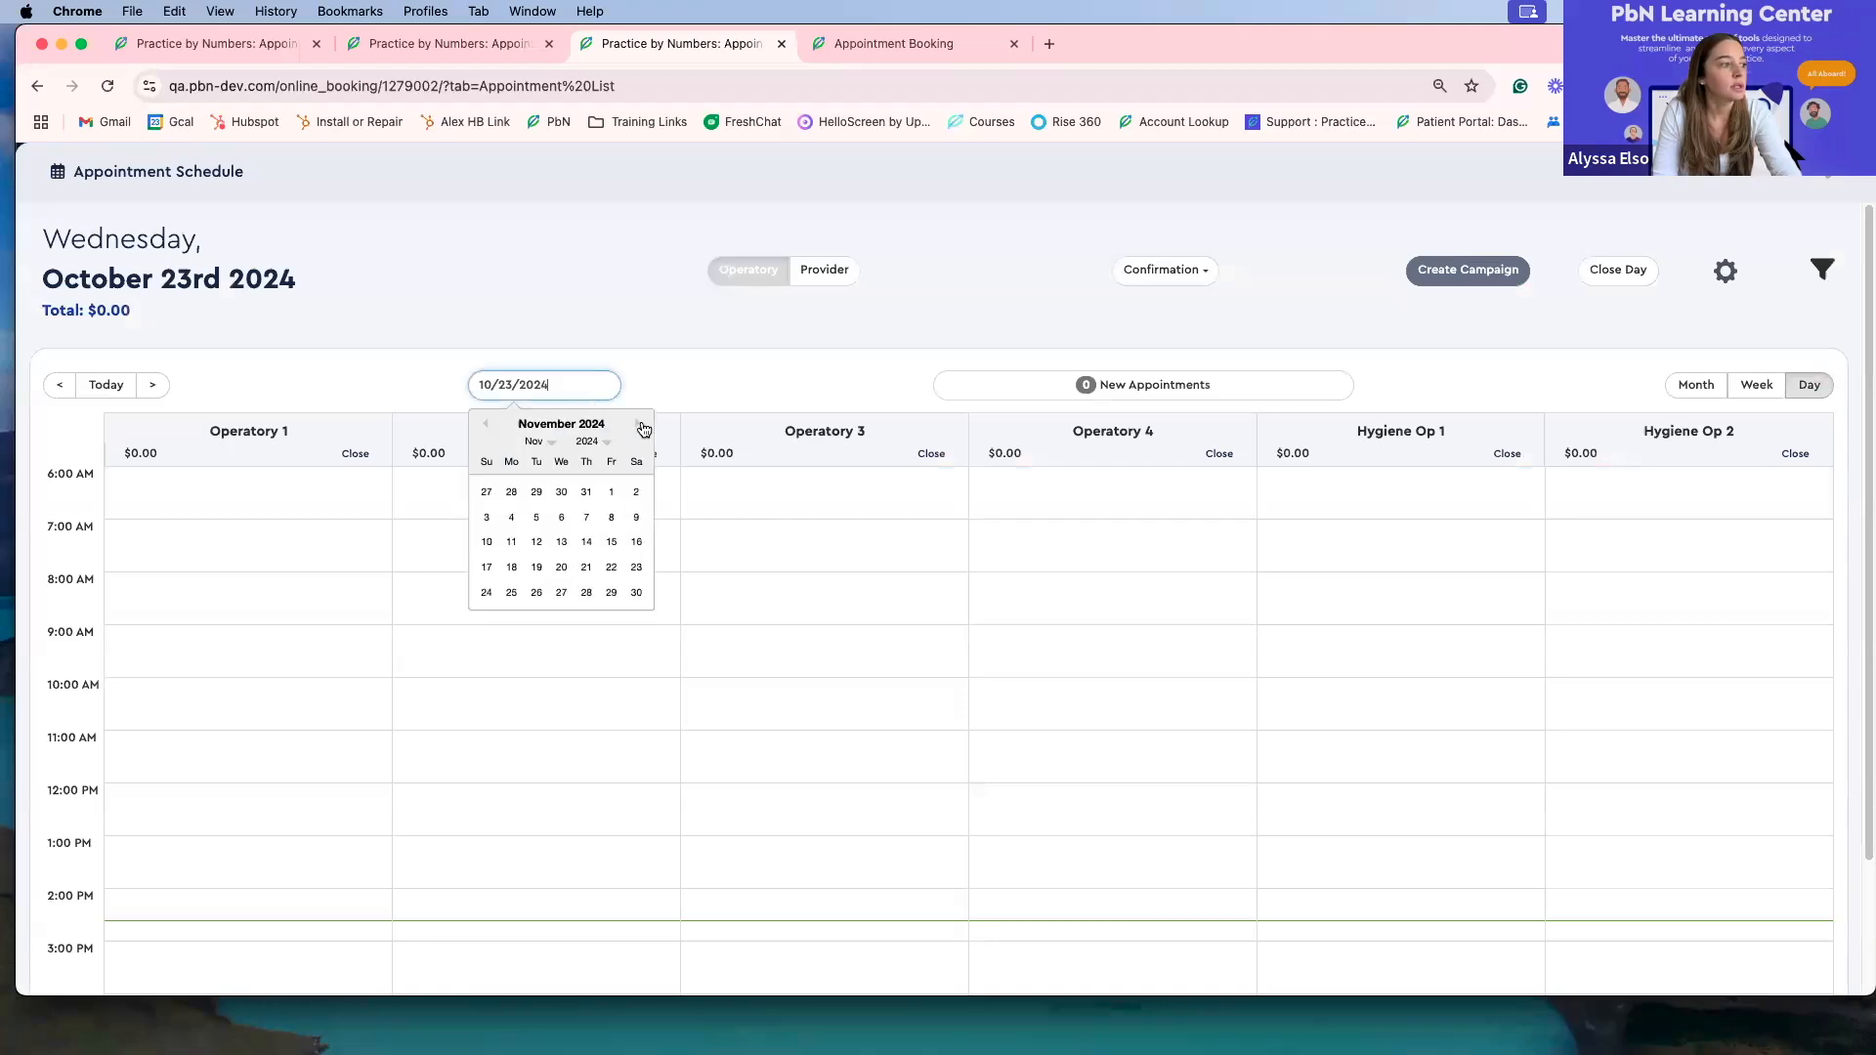
pyautogui.click(511, 542)
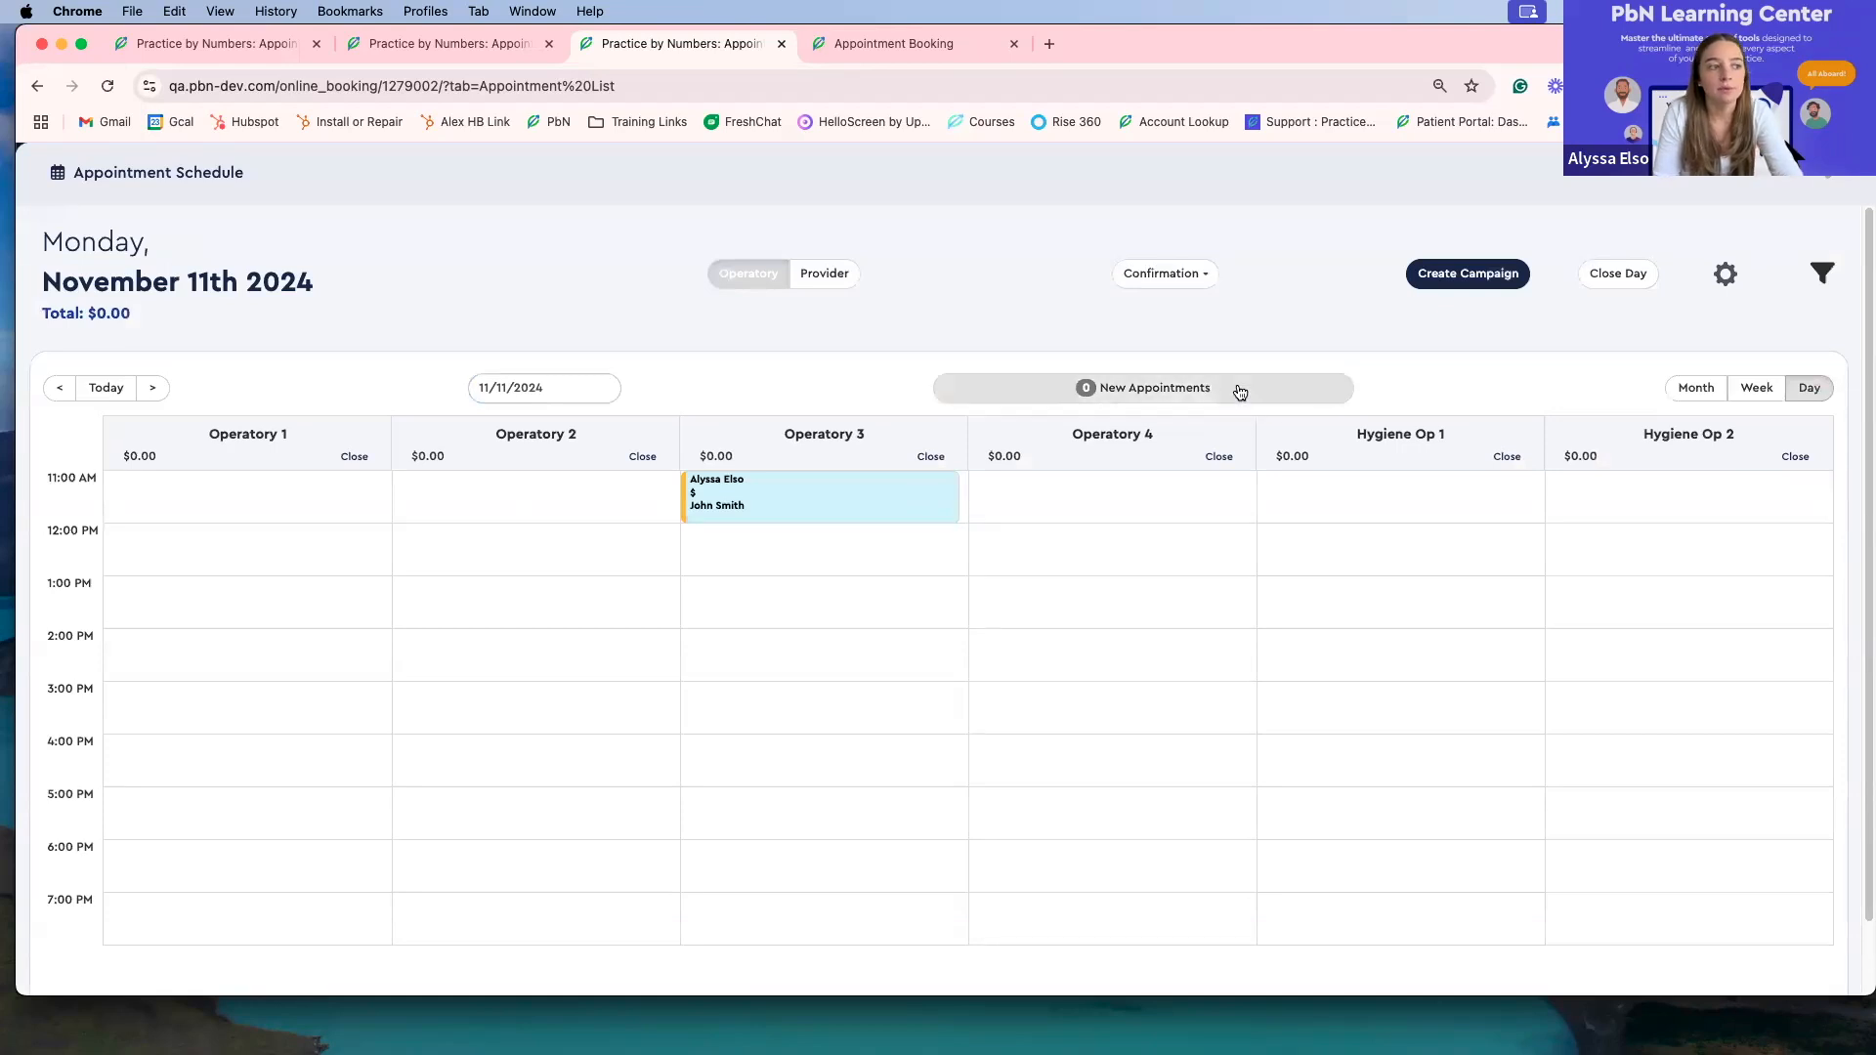
pyautogui.click(1129, 392)
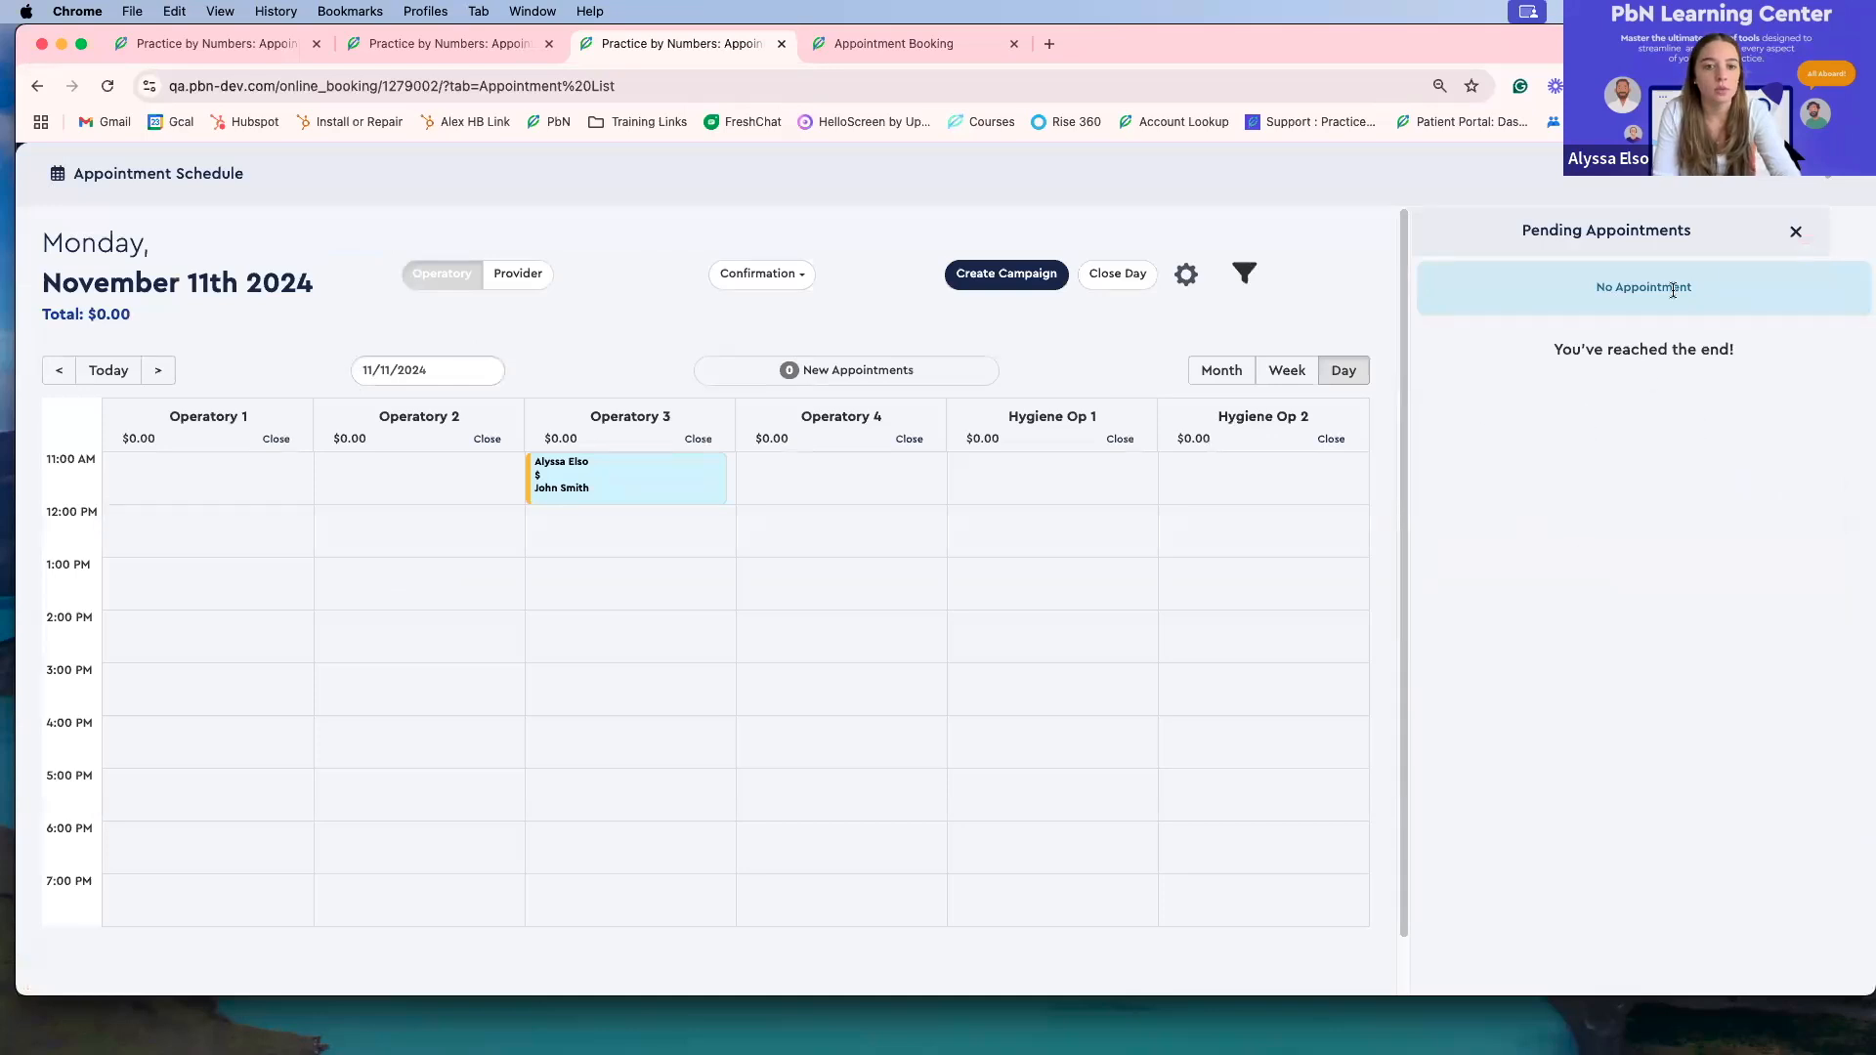
pyautogui.click(1798, 236)
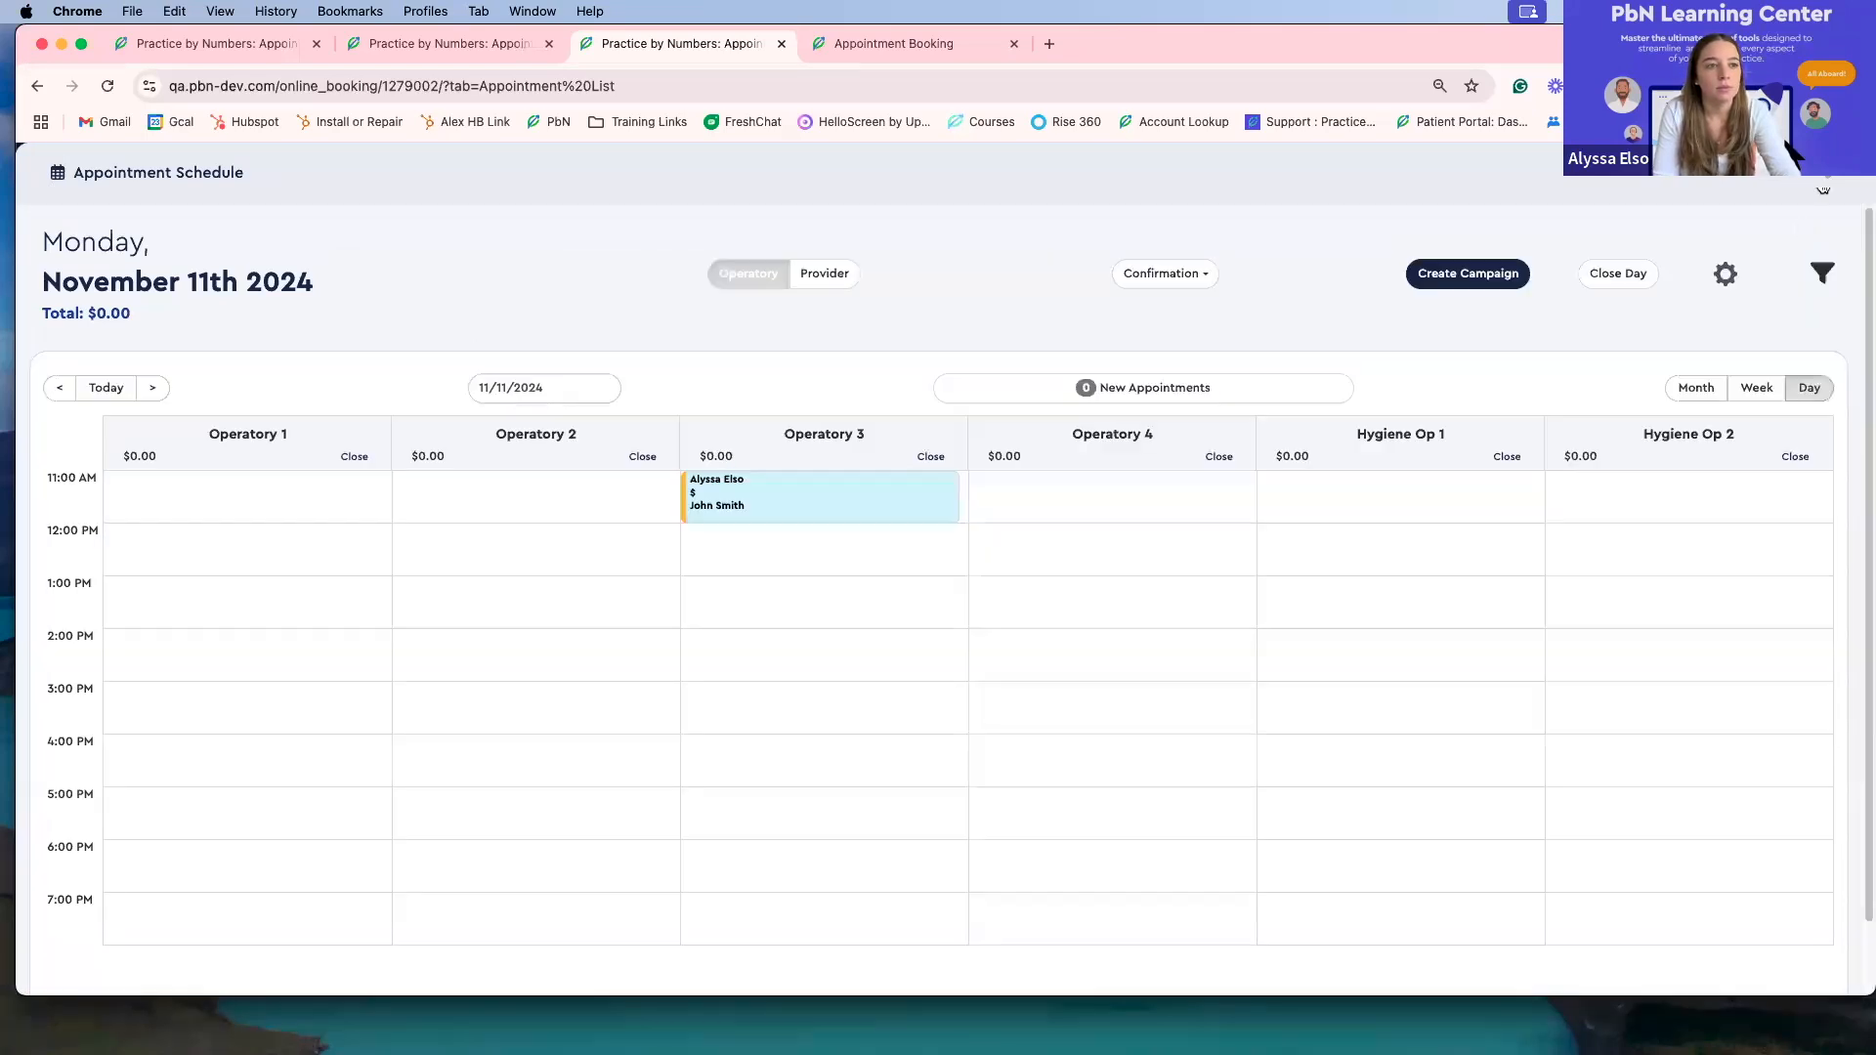
pyautogui.click(1826, 173)
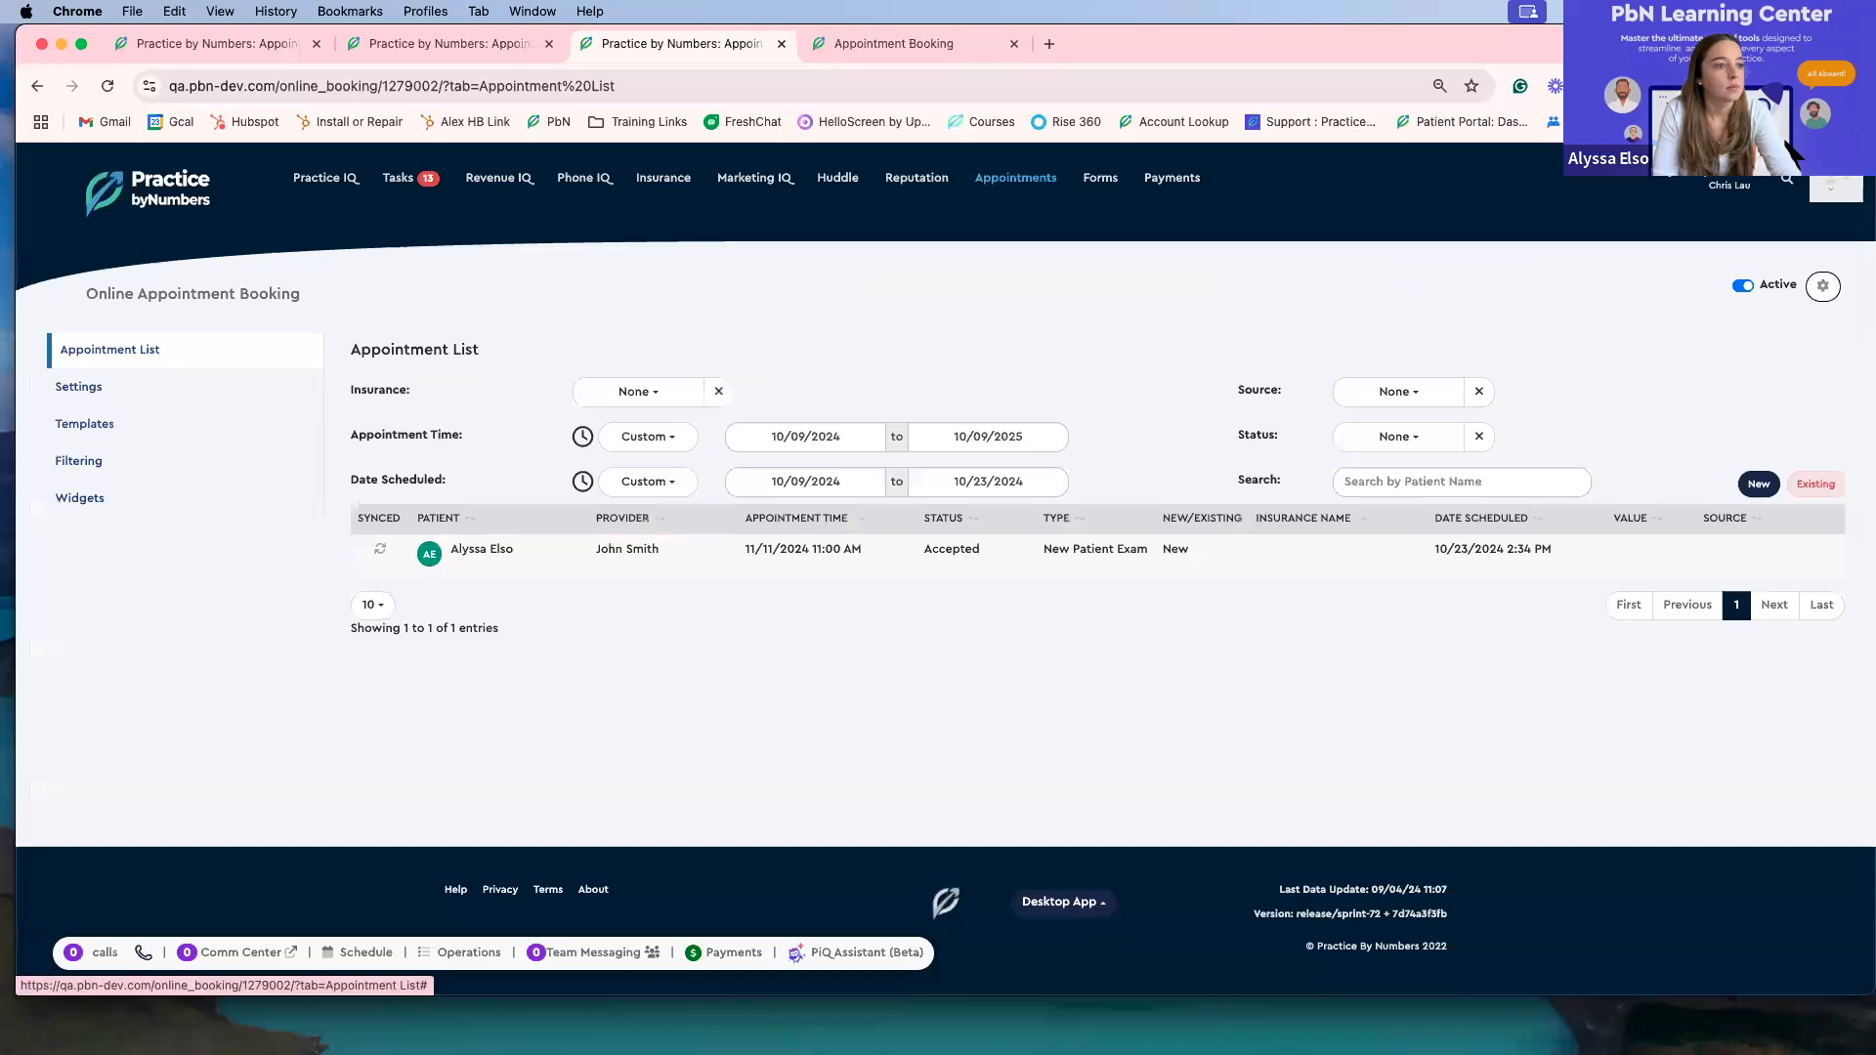
# Open the online booking Settings showing Monday–Friday scheduling and 6 chairs.
pyautogui.click(167, 401)
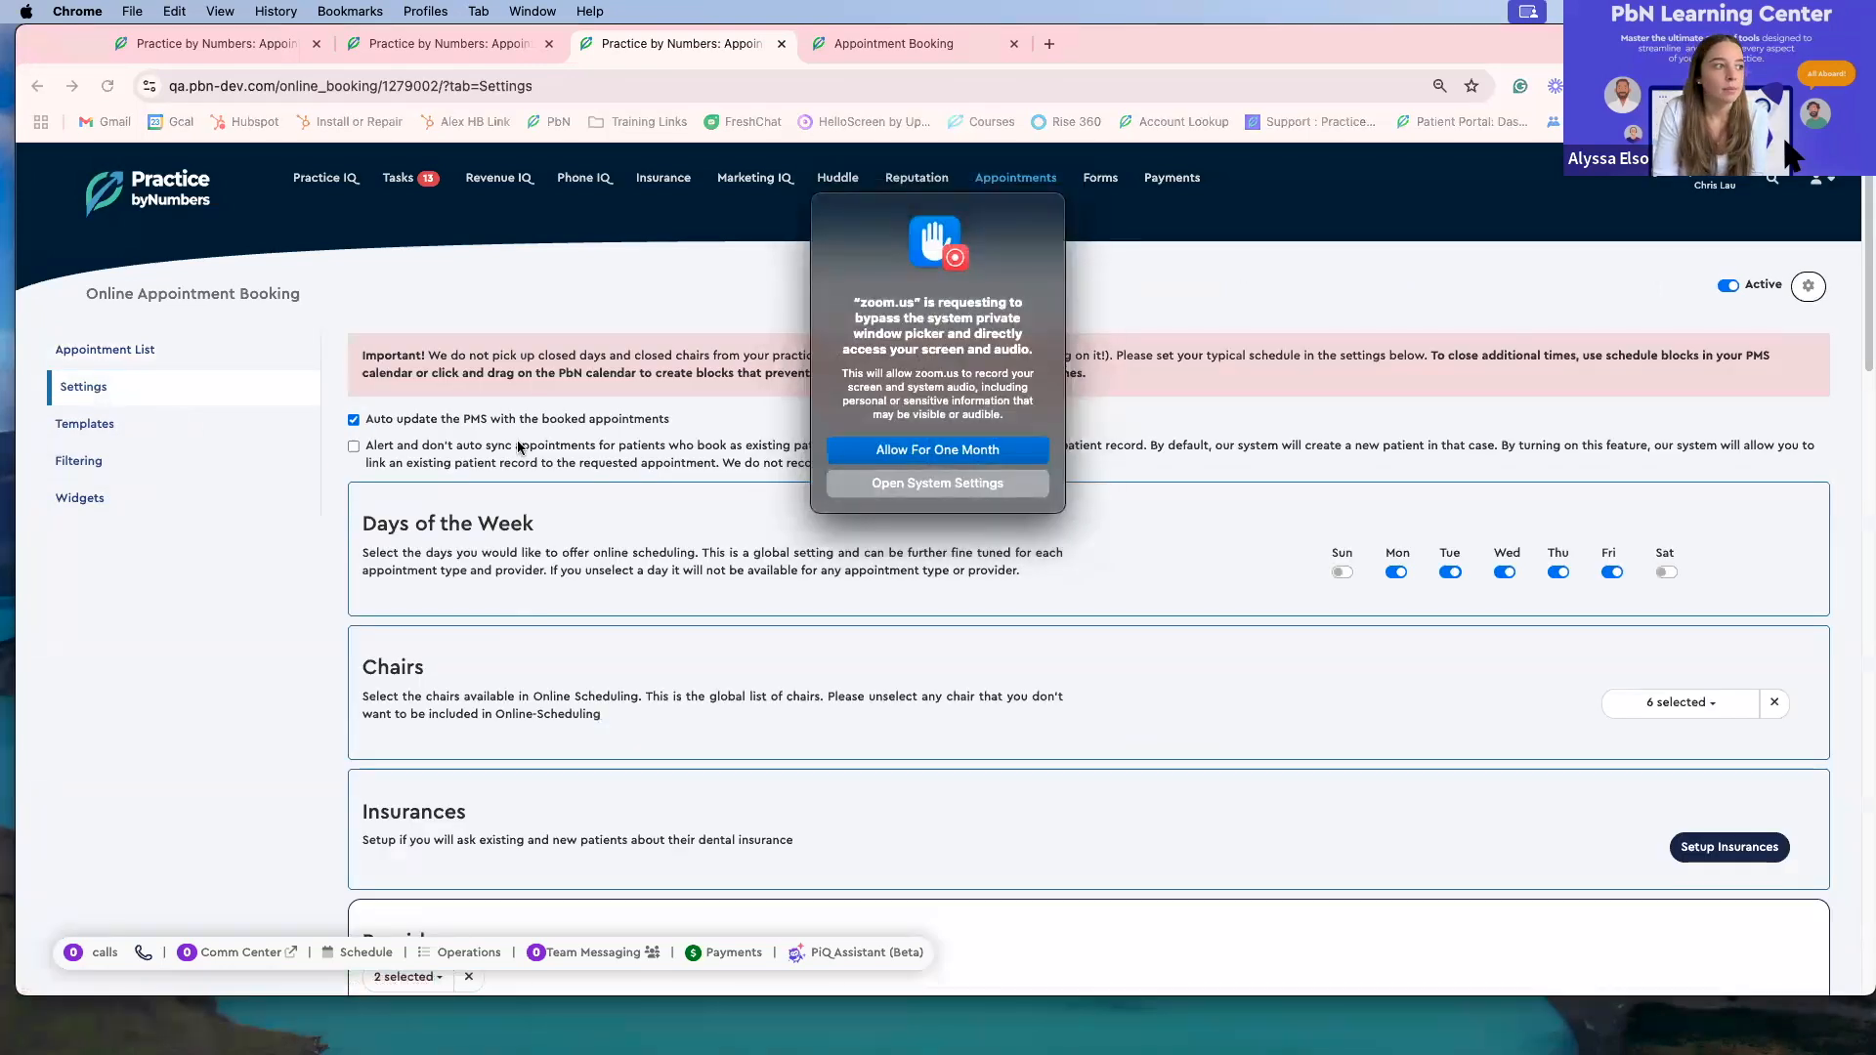
pyautogui.click(896, 451)
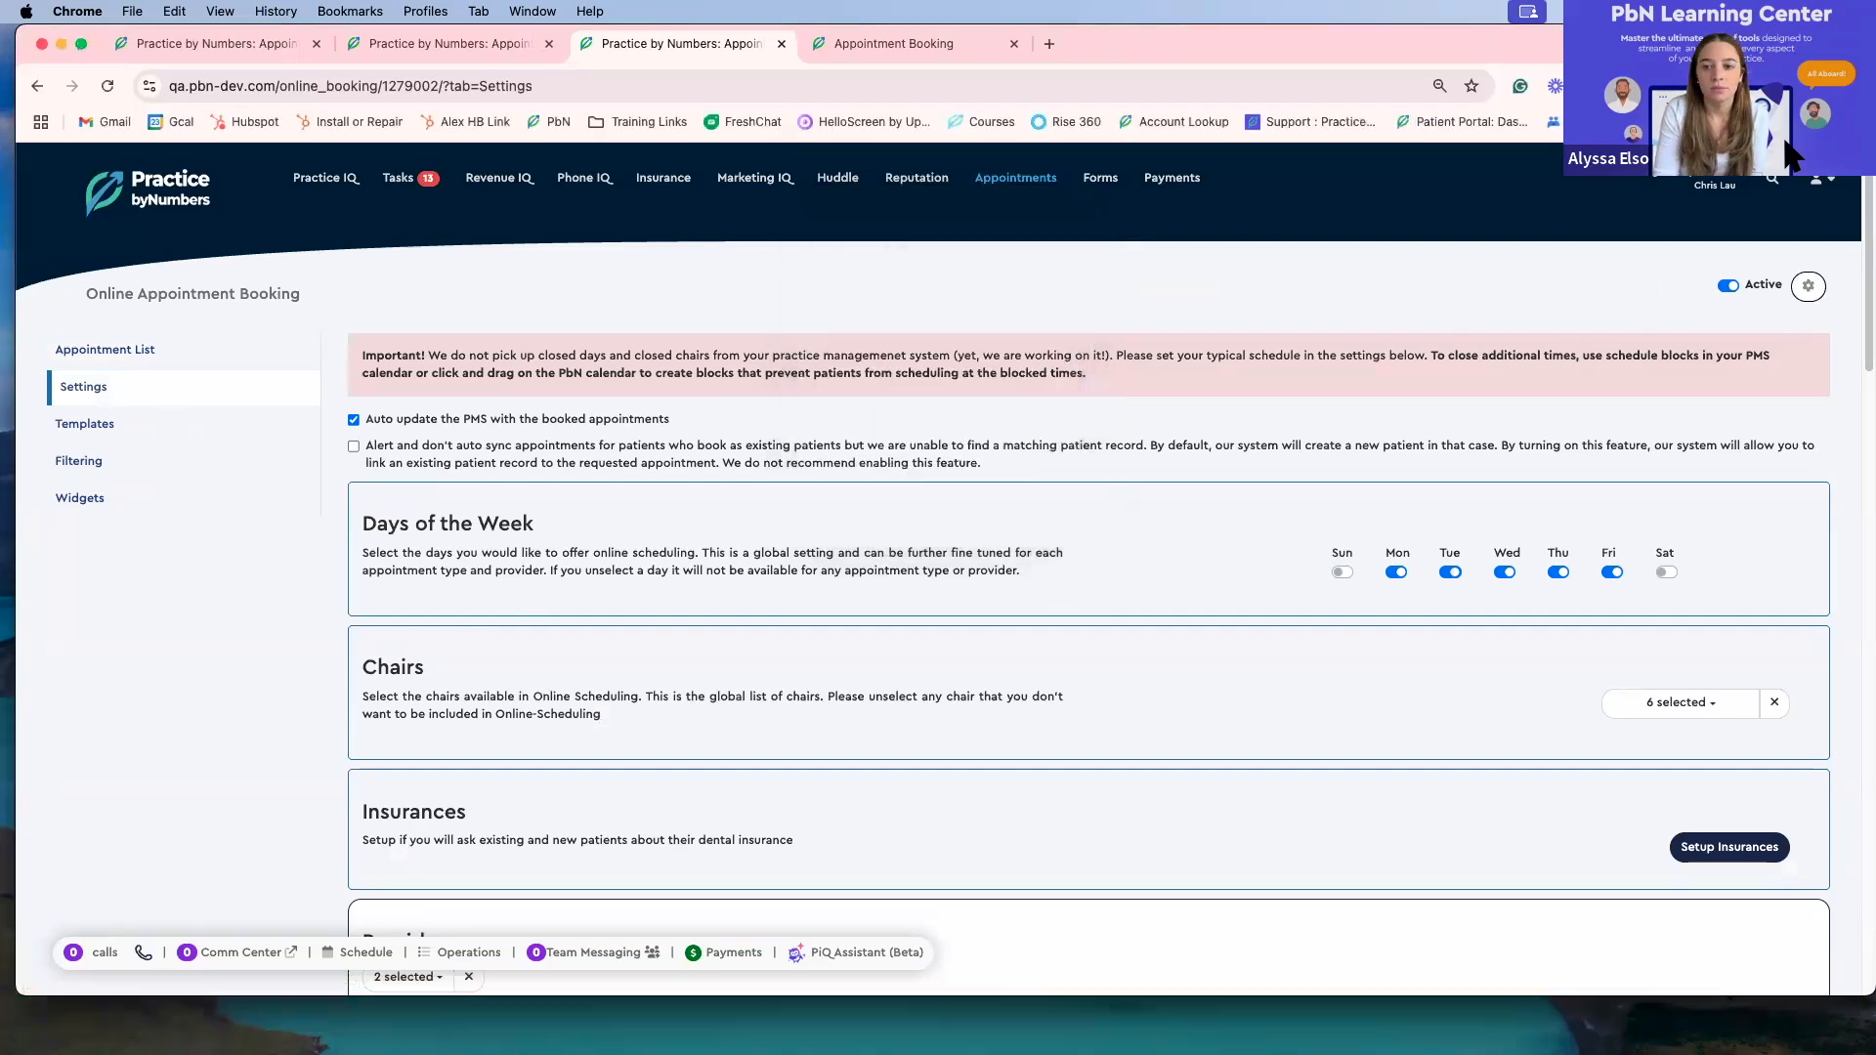